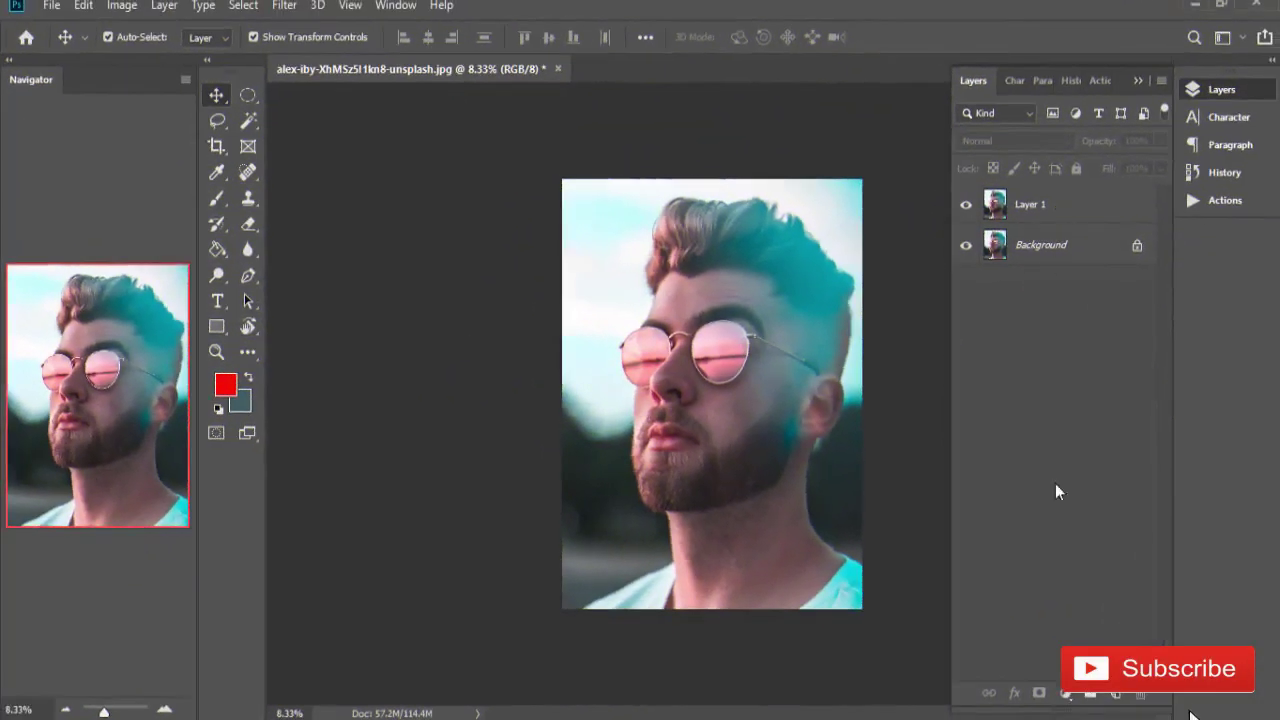
# Duplicate the Background into Layer 1 and zoom in on the sunglasses.
pyautogui.hotkey('ctrl', 'j')
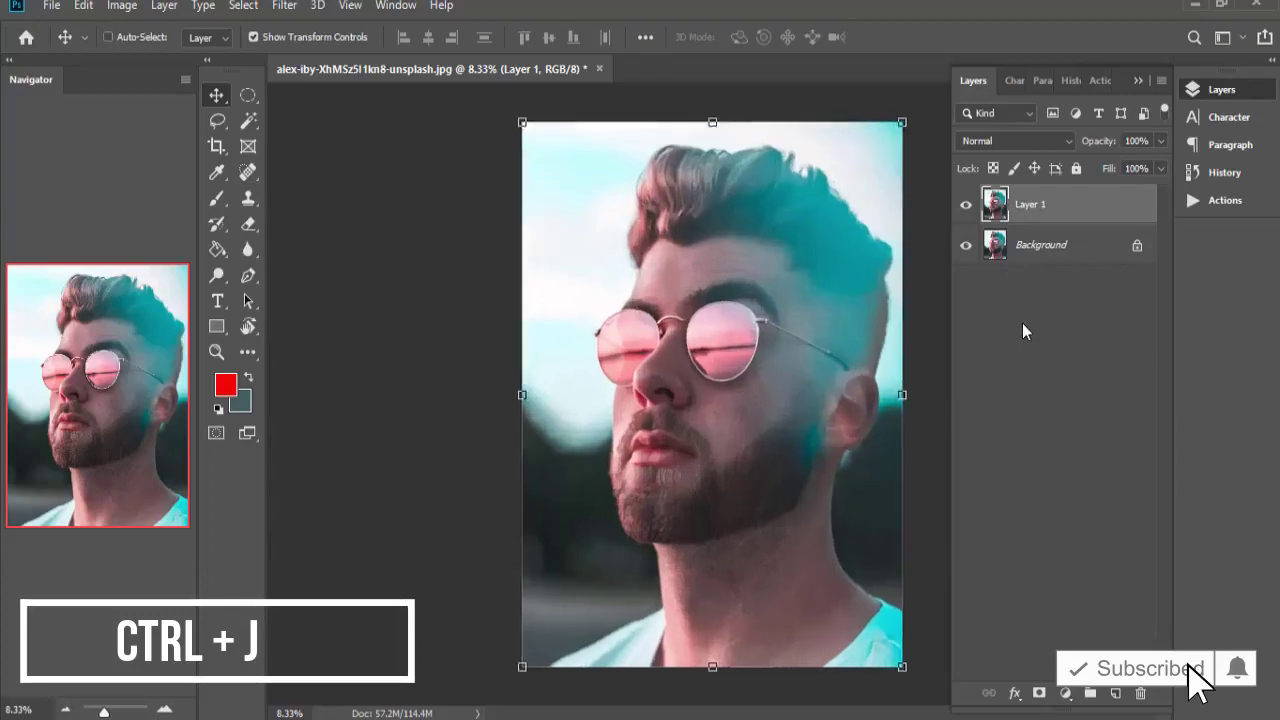
pyautogui.hotkey('ctrl', '+')
pyautogui.hotkey('ctrl', '+')
pyautogui.hotkey('ctrl', '+')
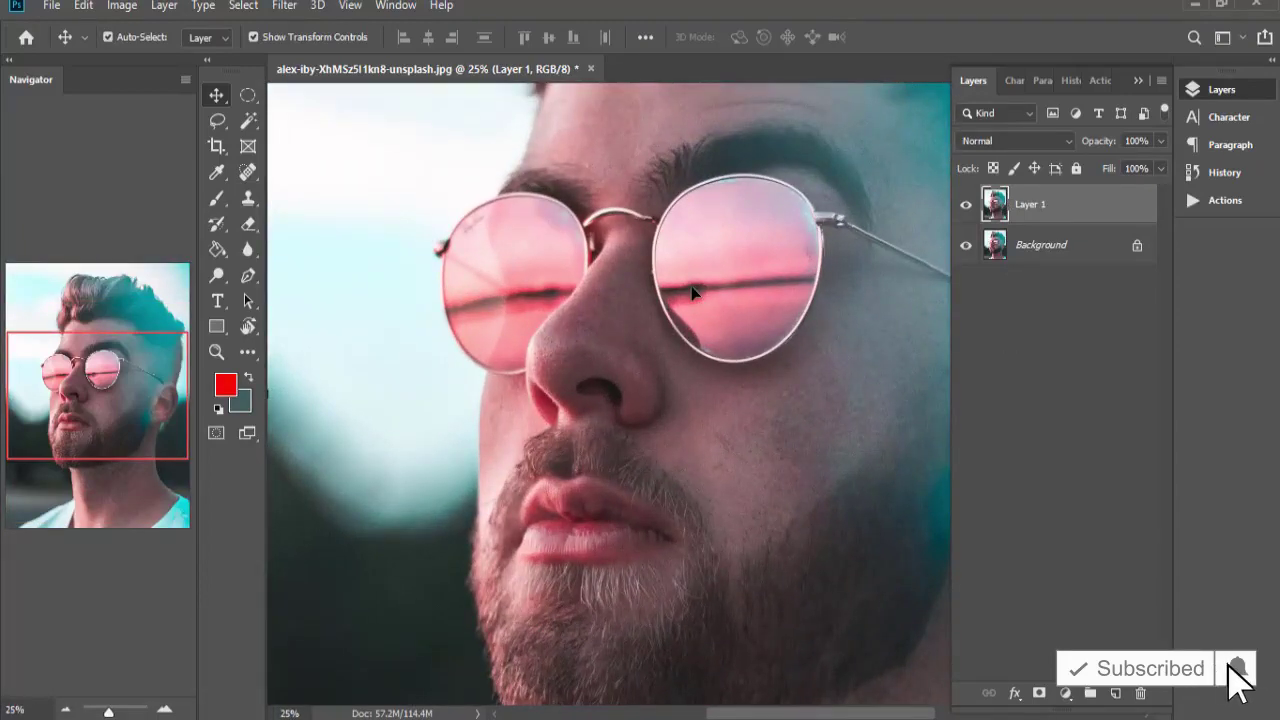
# With the Pen tool at 100% zoom, anchor a path at the right temple arm's tip.
pyautogui.press('p')
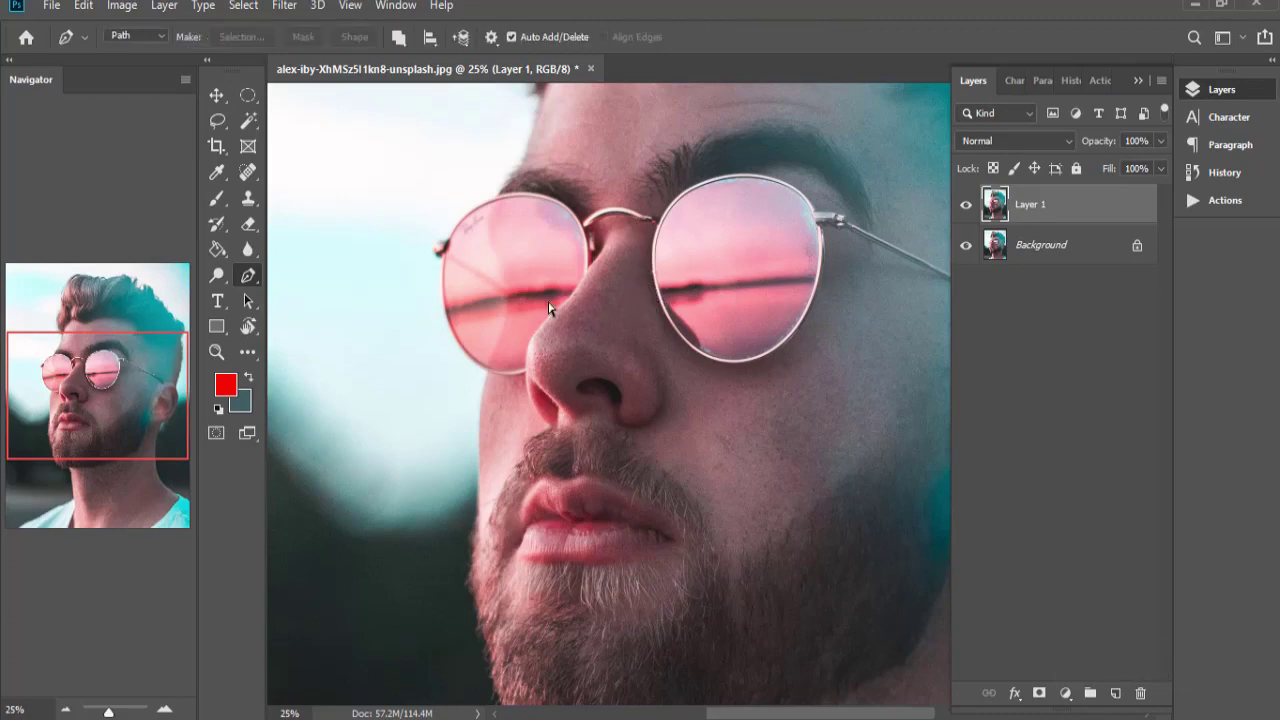
pyautogui.hotkey('ctrl', '+')
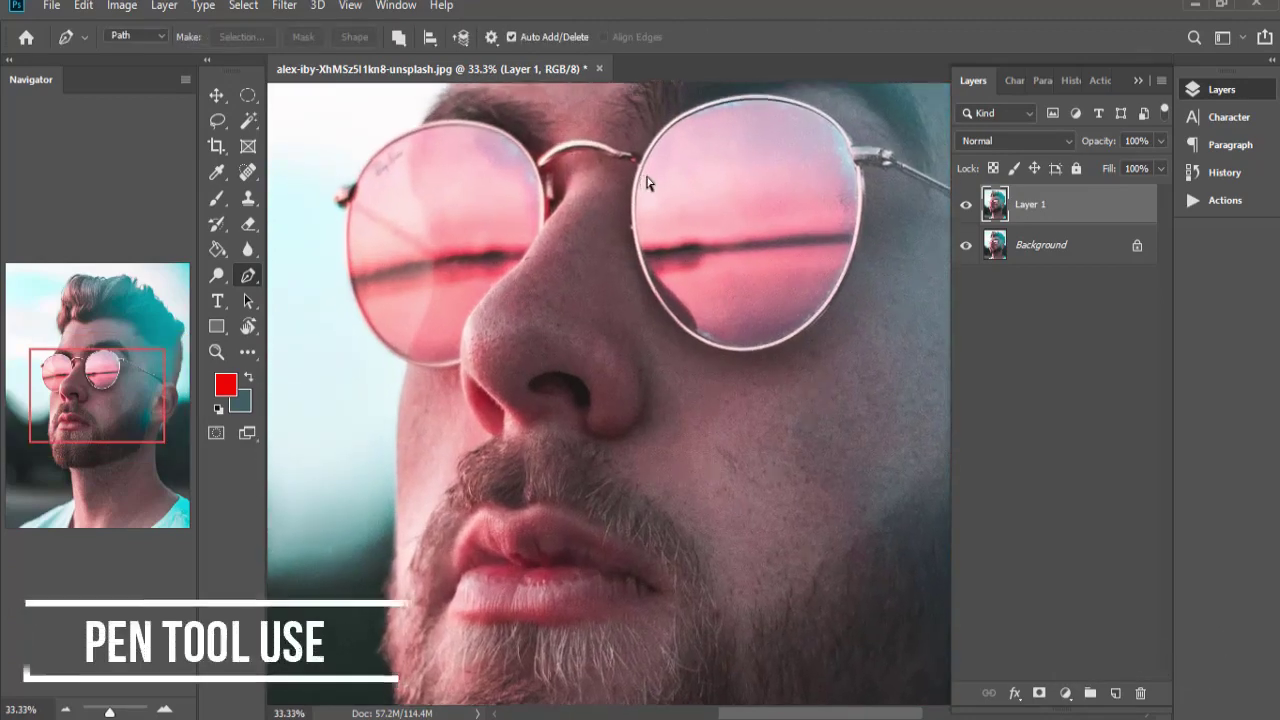
pyautogui.hotkey('ctrl', '+')
pyautogui.moveTo(655, 305)
pyautogui.mouseDown()
pyautogui.moveTo(668, 400)
pyautogui.moveTo(551, 441)
pyautogui.mouseUp()
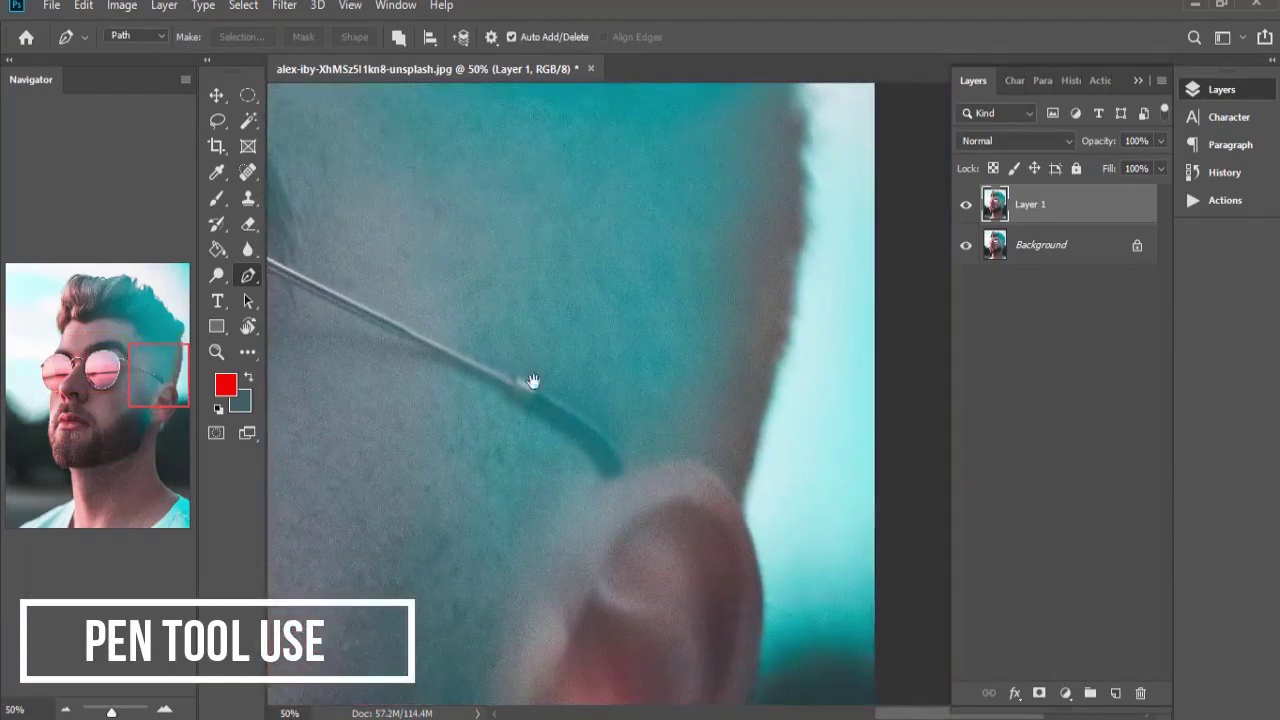
pyautogui.click(604, 480)
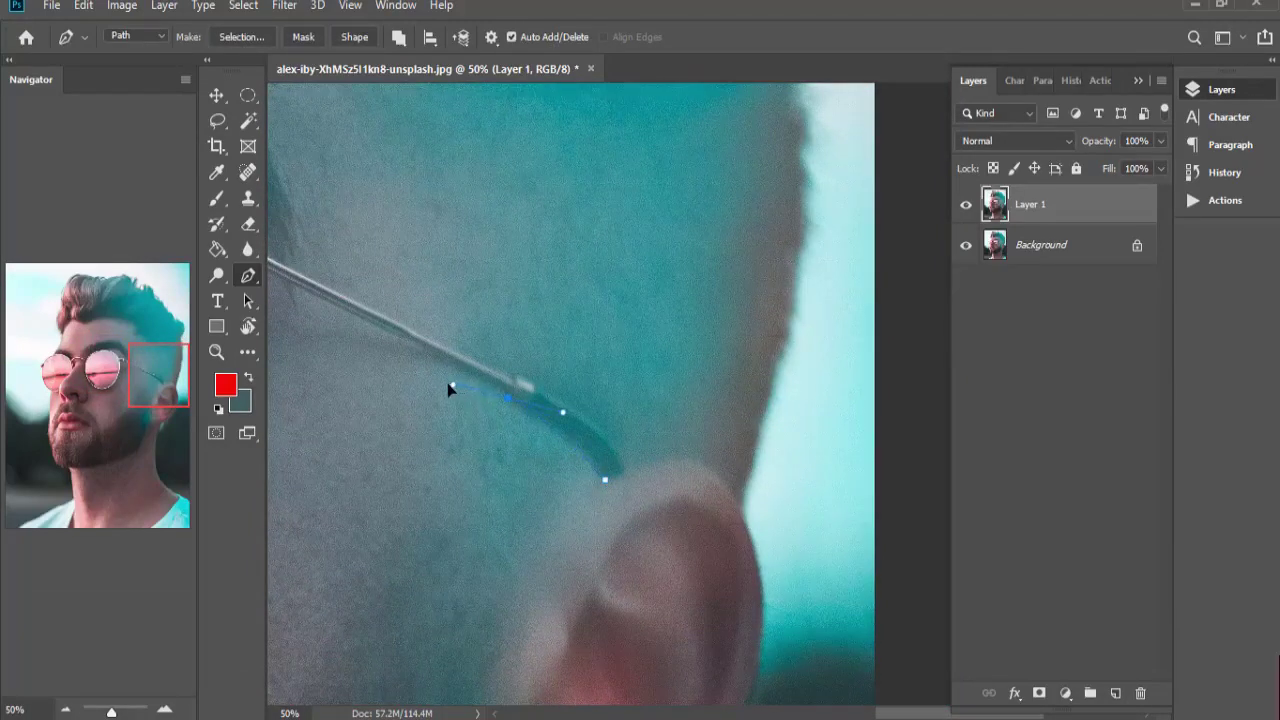
pyautogui.moveTo(450, 390); pyautogui.dragTo(452, 386)
pyautogui.scroll(1, 508, 398)
pyautogui.scroll(1, 508, 400)
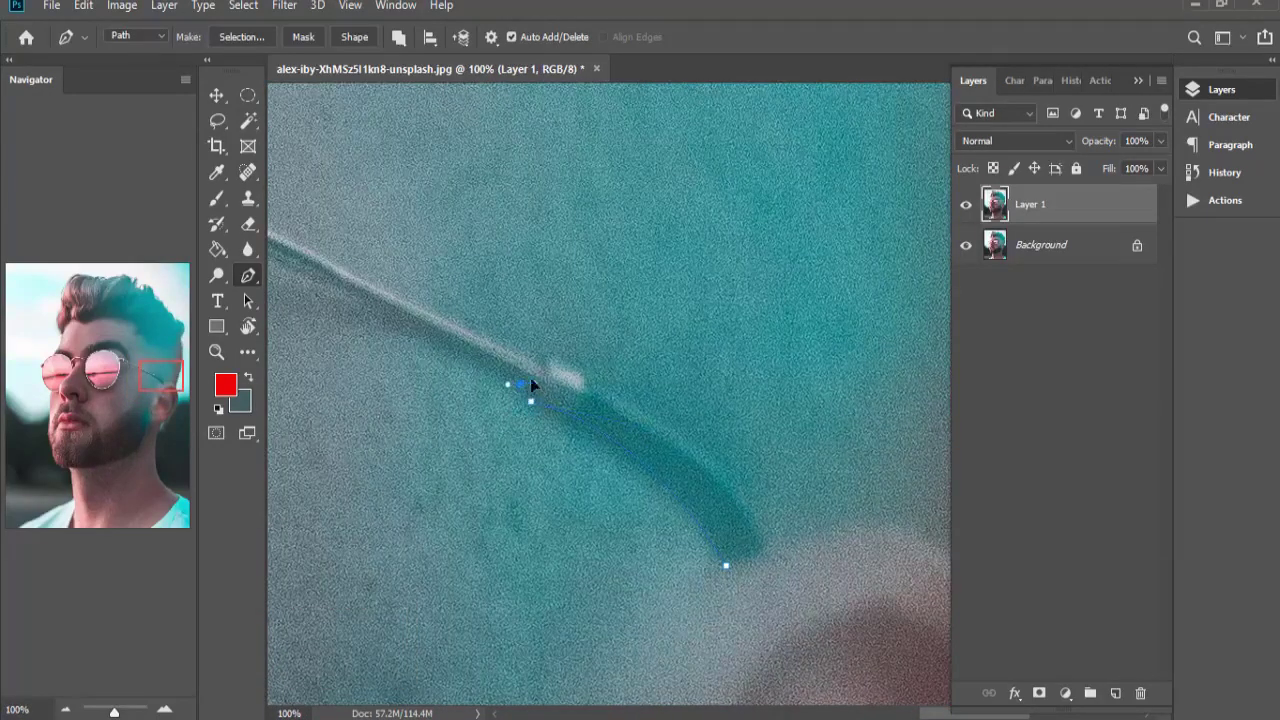
pyautogui.moveTo(522, 390); pyautogui.dragTo(603, 378)
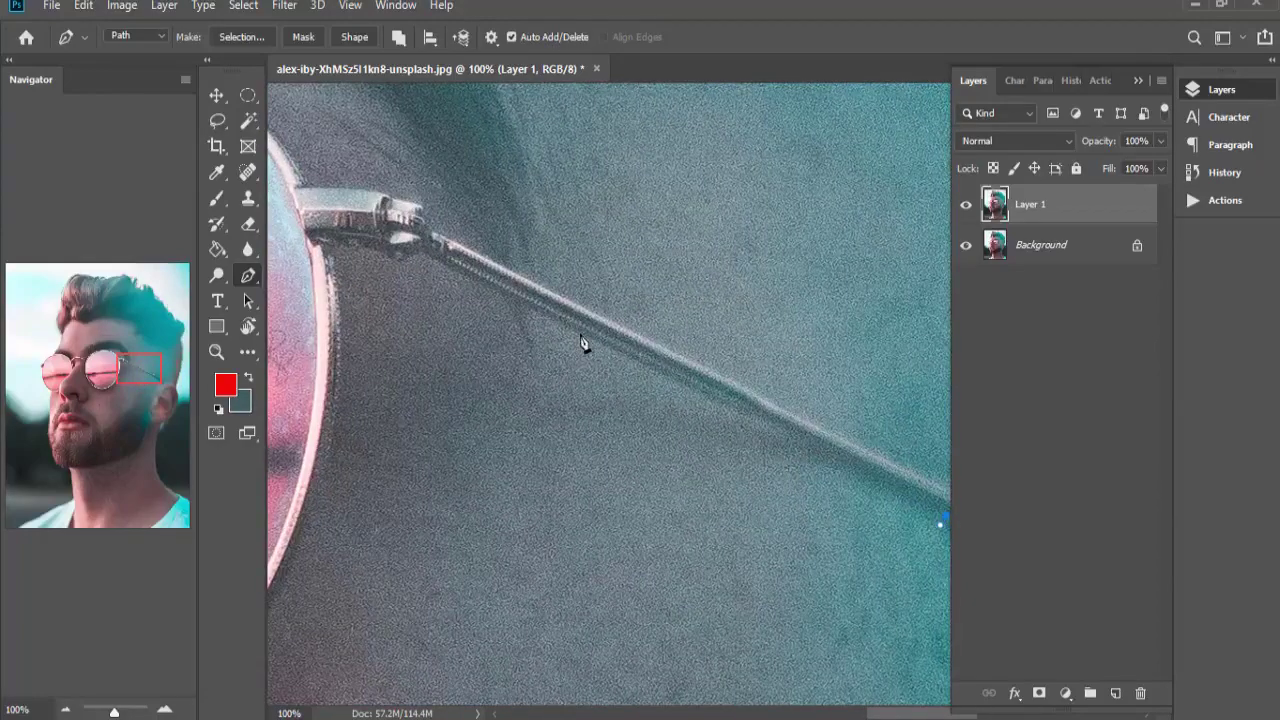
# Carry the path to the hinge with a corner anchor and curve it down onto the lens rim.
pyautogui.hotkey('ctrl', 'z')
pyautogui.click(437, 263)
pyautogui.keyDown('alt'); pyautogui.click(437, 263); pyautogui.keyUp('alt')
pyautogui.moveTo(423, 262); pyautogui.dragTo(334, 257)
pyautogui.moveTo(360, 417); pyautogui.dragTo(600, 228)
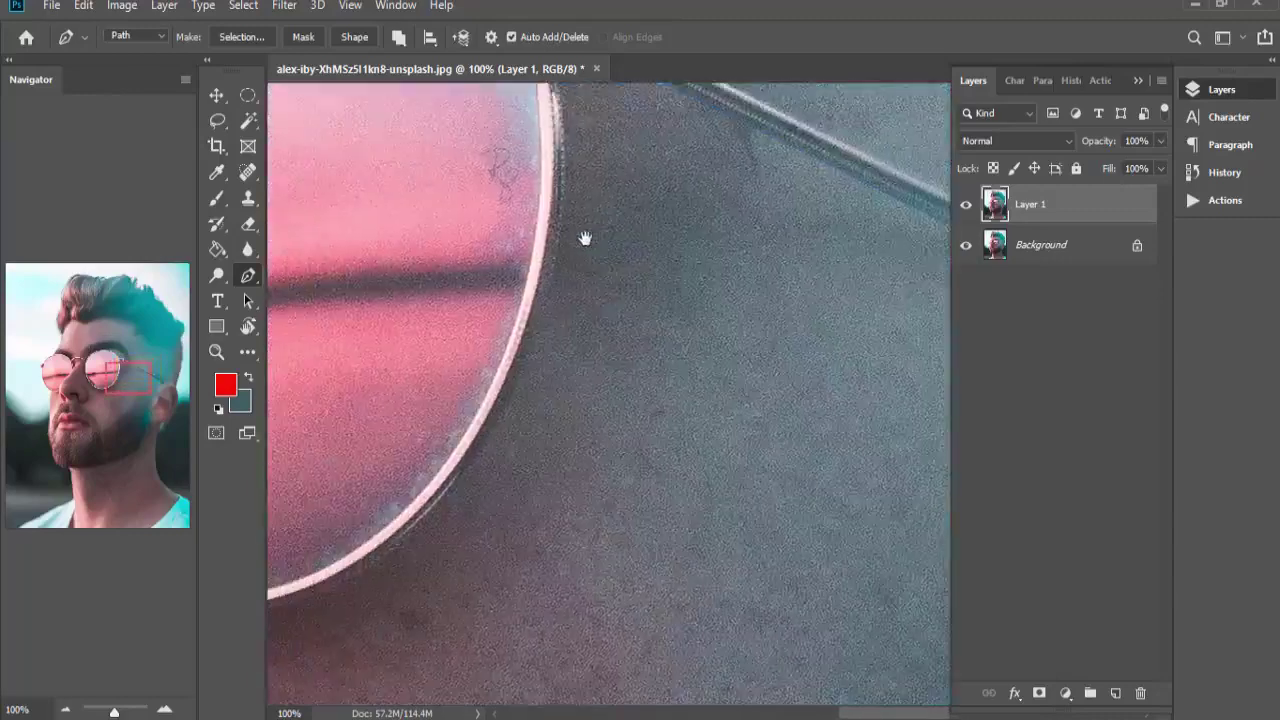
pyautogui.moveTo(547, 372)
pyautogui.mouseDown()
pyautogui.moveTo(583, 443)
pyautogui.moveTo(536, 576)
pyautogui.mouseUp()
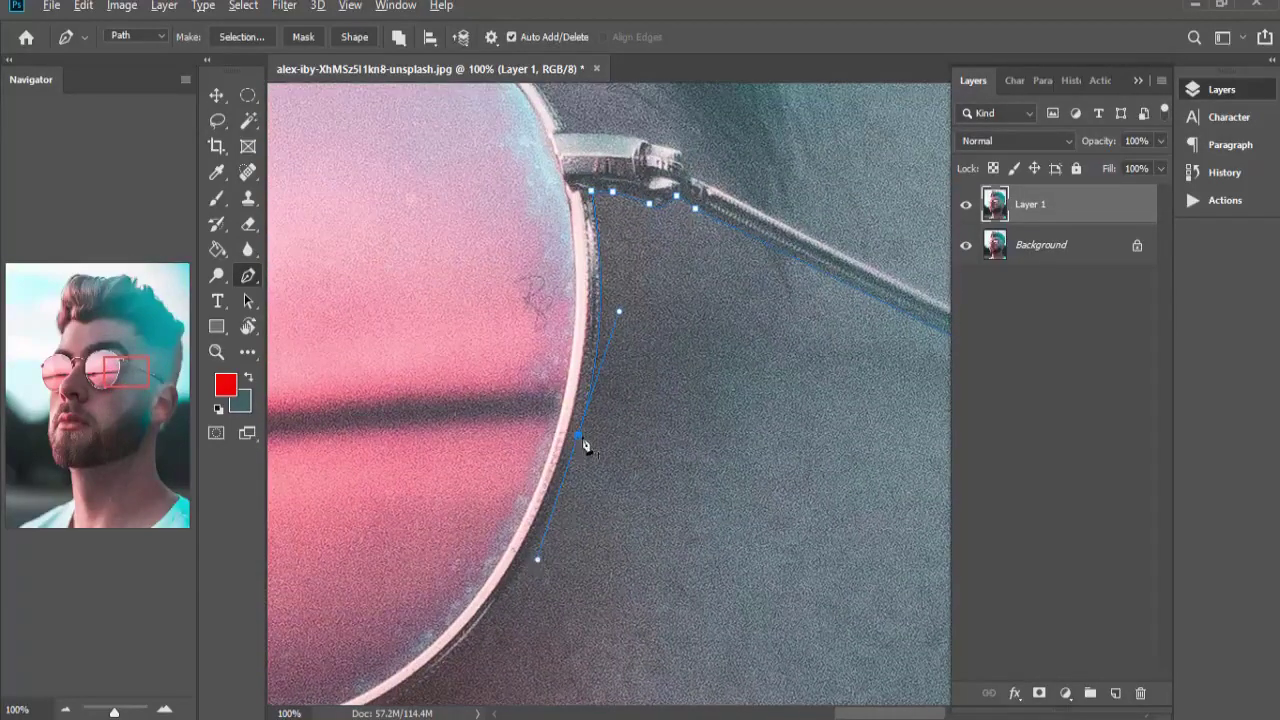
# Curve the path around the bottom of the right lens and up its inner edge to a corner.
pyautogui.moveTo(520, 598); pyautogui.dragTo(648, 378)
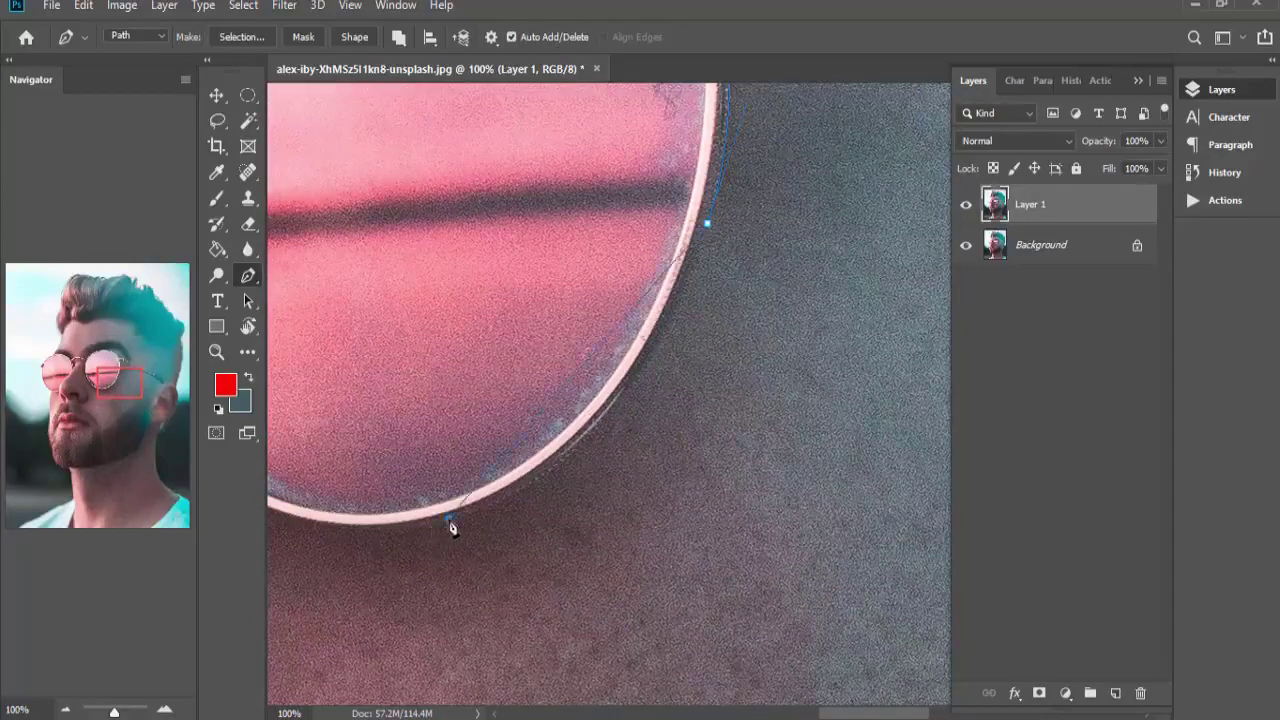
pyautogui.moveTo(448, 518)
pyautogui.mouseDown()
pyautogui.moveTo(258, 546)
pyautogui.moveTo(516, 521)
pyautogui.moveTo(459, 575)
pyautogui.mouseUp()
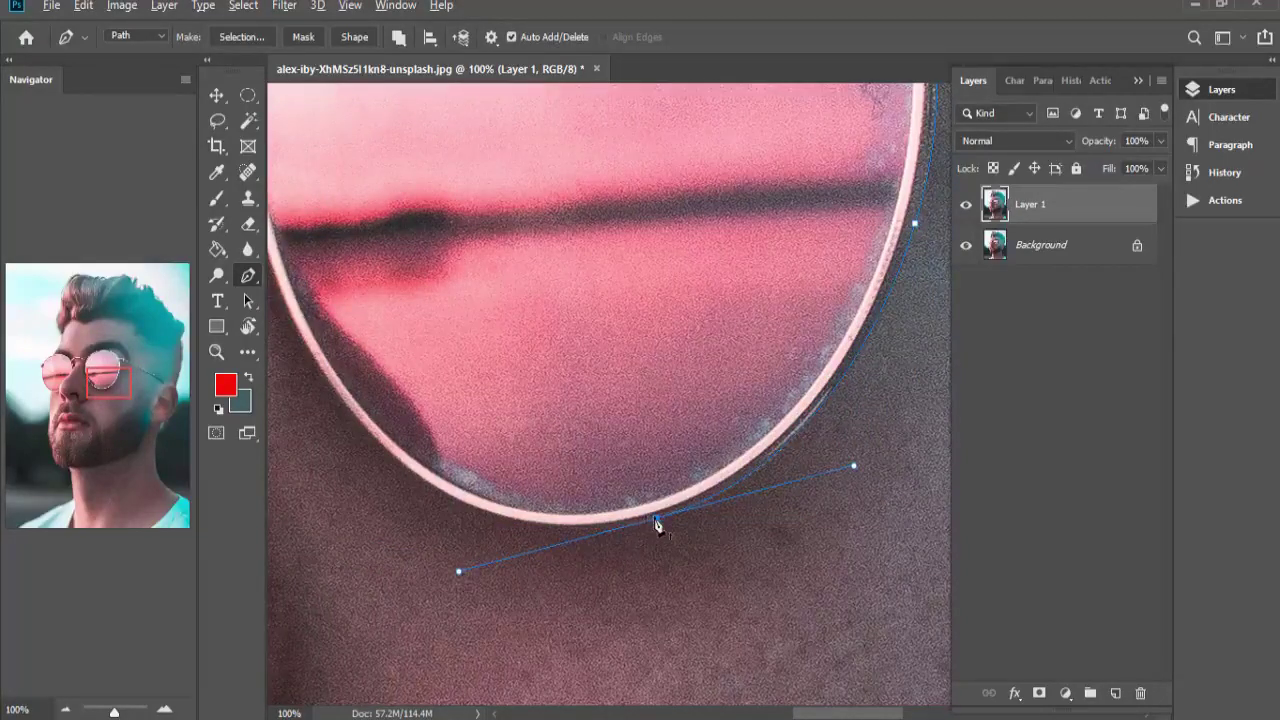
pyautogui.moveTo(406, 468)
pyautogui.mouseDown()
pyautogui.moveTo(353, 368)
pyautogui.moveTo(319, 387)
pyautogui.moveTo(289, 374)
pyautogui.mouseUp()
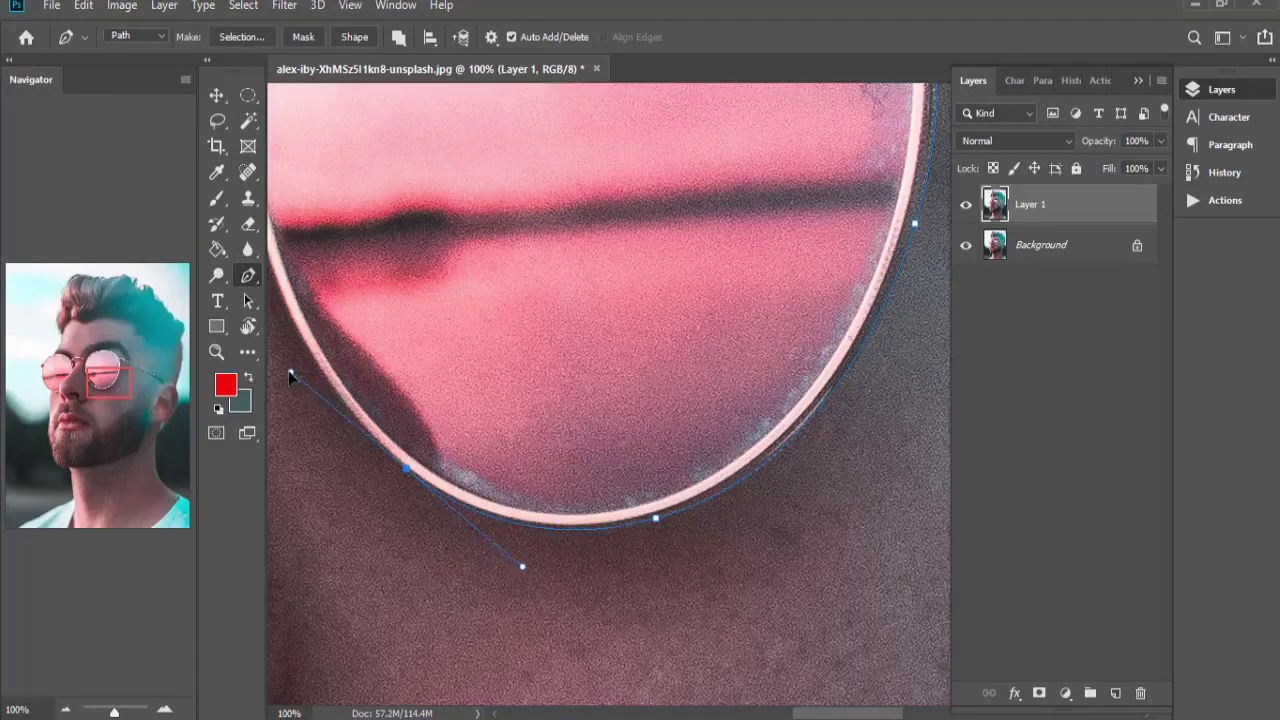
pyautogui.moveTo(408, 484); pyautogui.dragTo(707, 688)
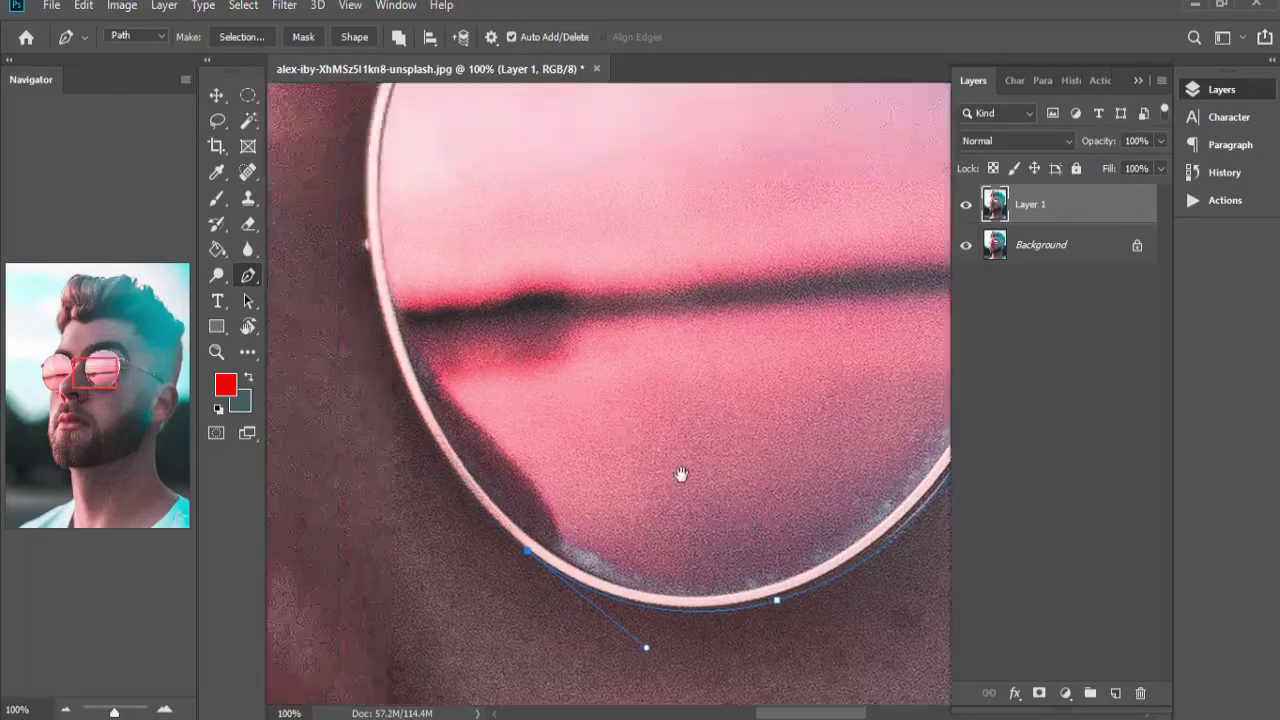
pyautogui.moveTo(566, 193); pyautogui.dragTo(689, 123)
pyautogui.moveTo(580, 397)
pyautogui.mouseDown()
pyautogui.moveTo(581, 582)
pyautogui.moveTo(615, 252)
pyautogui.moveTo(598, 327)
pyautogui.moveTo(578, 168)
pyautogui.moveTo(563, 148)
pyautogui.mouseUp()
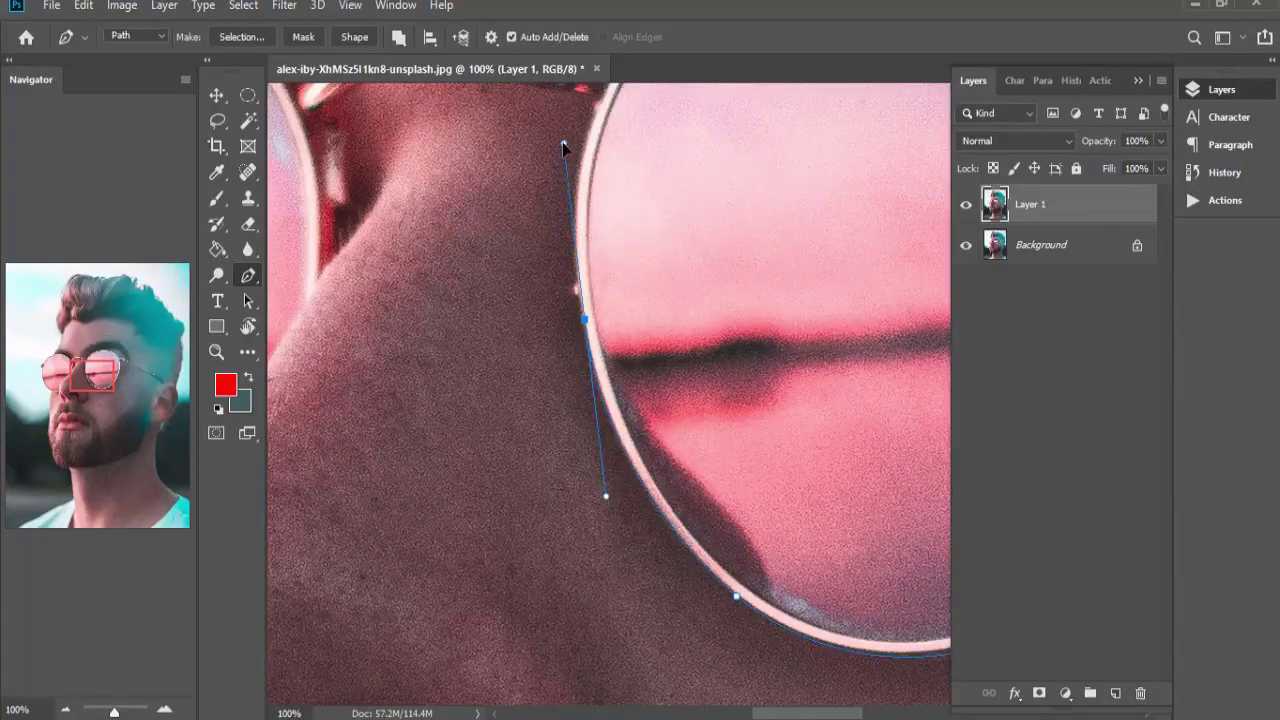
pyautogui.keyDown('alt'); pyautogui.click(586, 321); pyautogui.keyUp('alt')
# Run the path across the nose bridge toward the left lens, with corner anchors.
pyautogui.moveTo(608, 352); pyautogui.dragTo(648, 449)
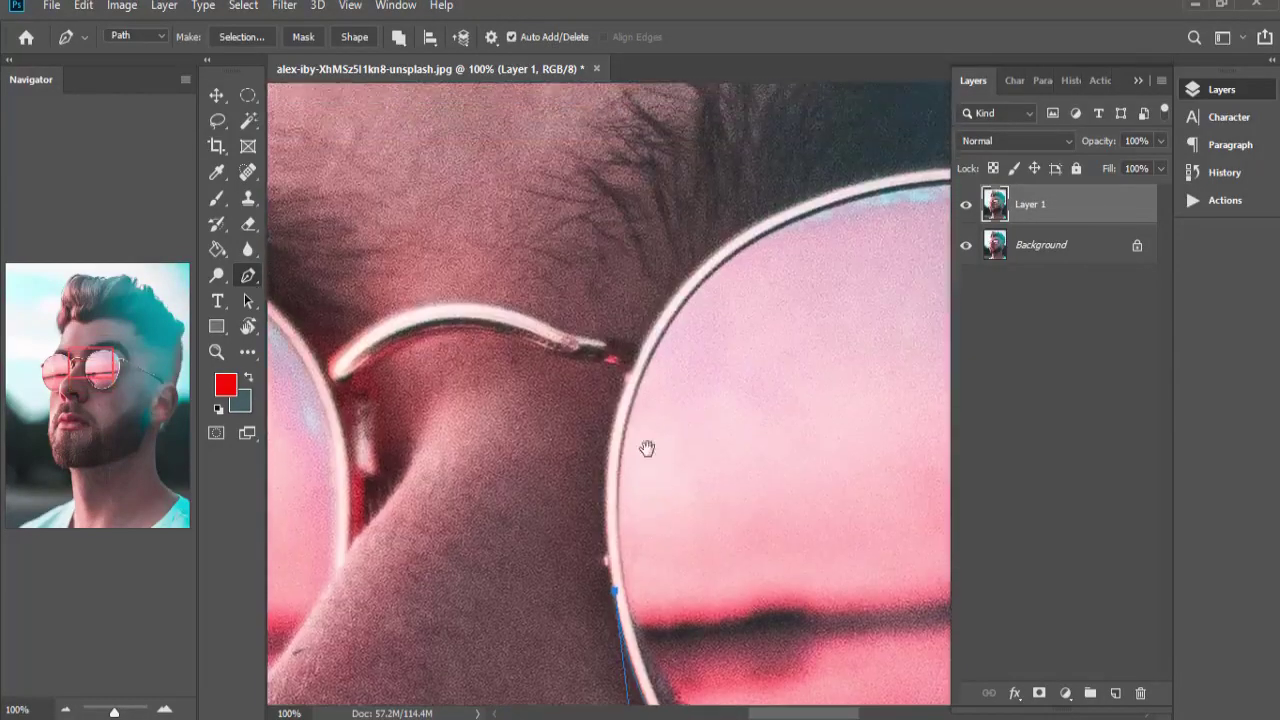
pyautogui.moveTo(665, 395)
pyautogui.mouseDown()
pyautogui.moveTo(686, 306)
pyautogui.moveTo(670, 322)
pyautogui.mouseUp()
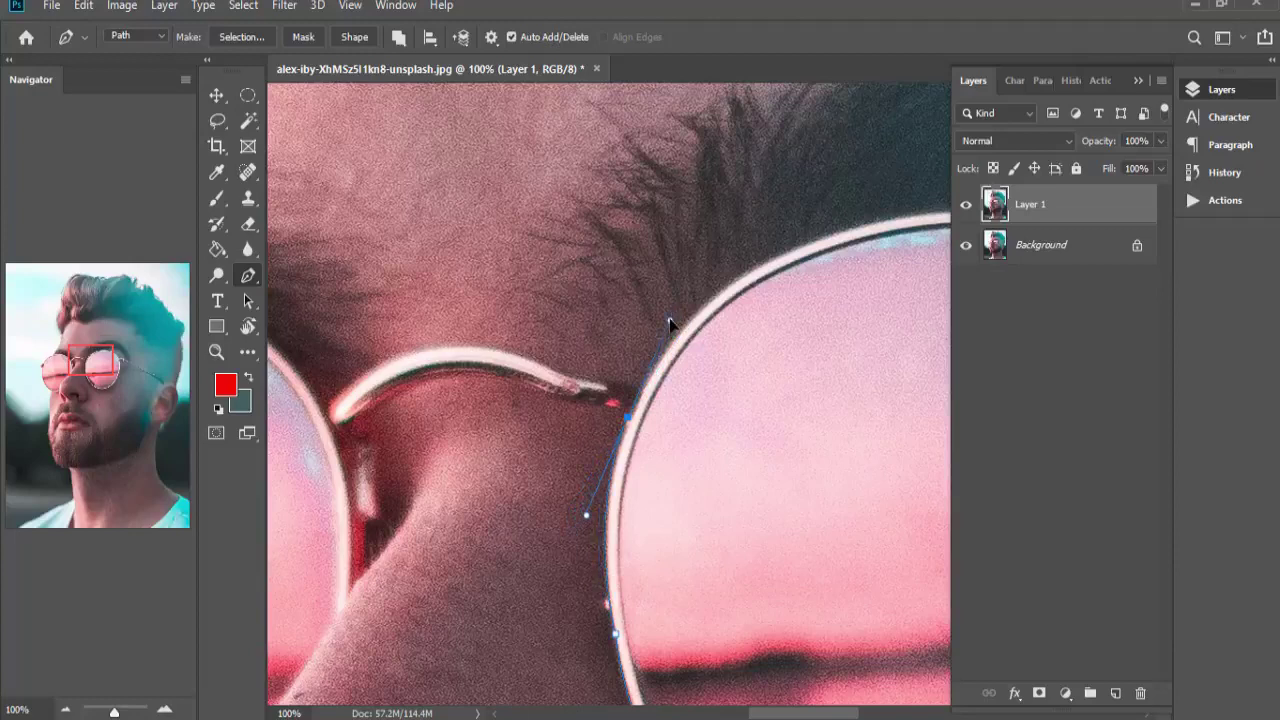
pyautogui.click(628, 418)
pyautogui.moveTo(560, 405); pyautogui.dragTo(541, 390)
pyautogui.moveTo(408, 383); pyautogui.dragTo(345, 439)
pyautogui.moveTo(415, 505); pyautogui.dragTo(627, 418)
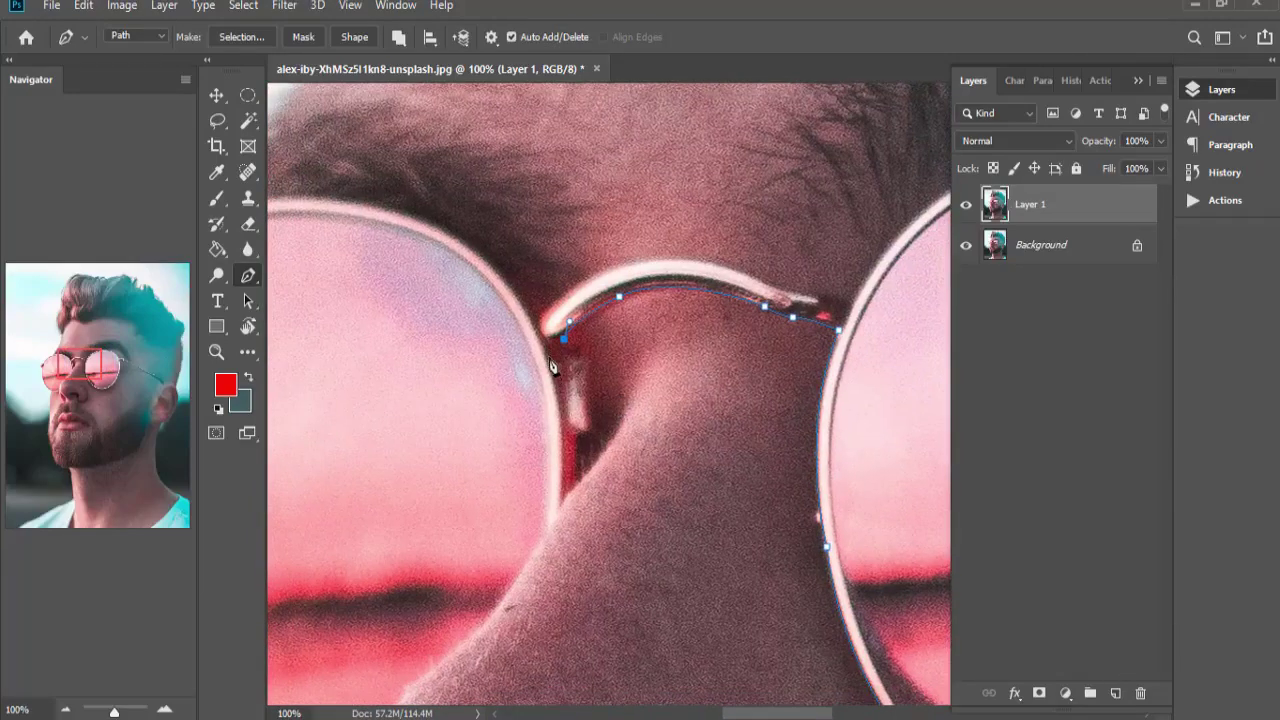
# Trace down the left lens edge beside the cheek to a corner anchor at the nose.
pyautogui.hotkey('ctrl', 'z')
pyautogui.moveTo(560, 502)
pyautogui.mouseDown()
pyautogui.moveTo(548, 540)
pyautogui.moveTo(717, 374)
pyautogui.moveTo(686, 418)
pyautogui.moveTo(683, 403)
pyautogui.moveTo(636, 443)
pyautogui.mouseUp()
pyautogui.moveTo(519, 589)
pyautogui.mouseDown()
pyautogui.moveTo(508, 646)
pyautogui.moveTo(767, 352)
pyautogui.mouseUp()
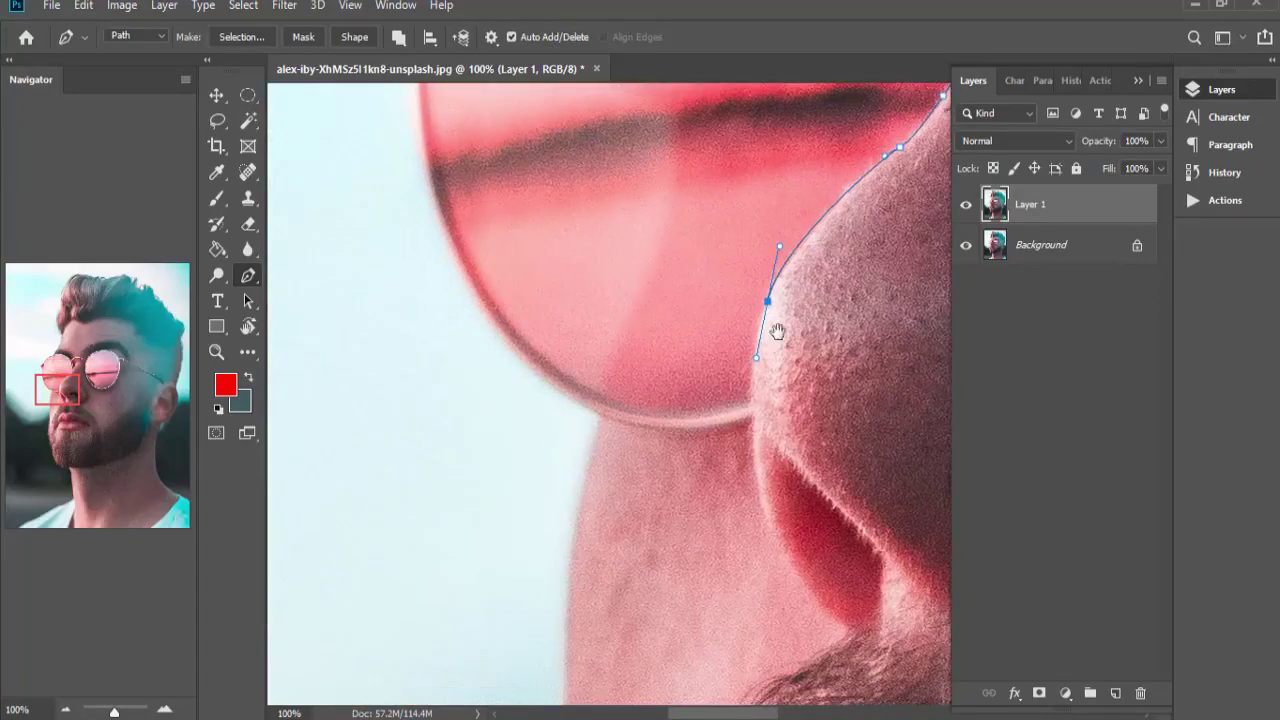
pyautogui.moveTo(751, 413); pyautogui.dragTo(758, 464)
pyautogui.keyDown('alt'); pyautogui.click(751, 413); pyautogui.keyUp('alt')
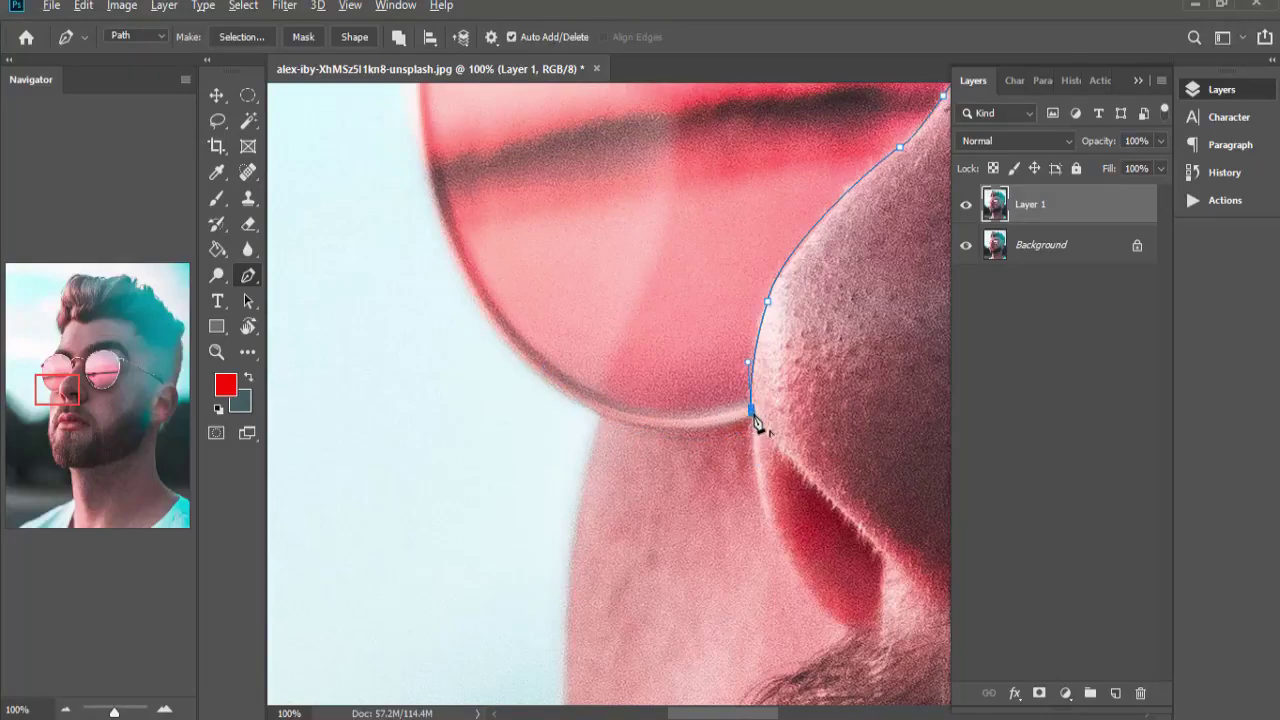
# Continue around the left lens bottom and up its outer rim to the hinge, using corner anchors.
pyautogui.moveTo(544, 378)
pyautogui.mouseDown()
pyautogui.moveTo(463, 290)
pyautogui.moveTo(417, 277)
pyautogui.mouseUp()
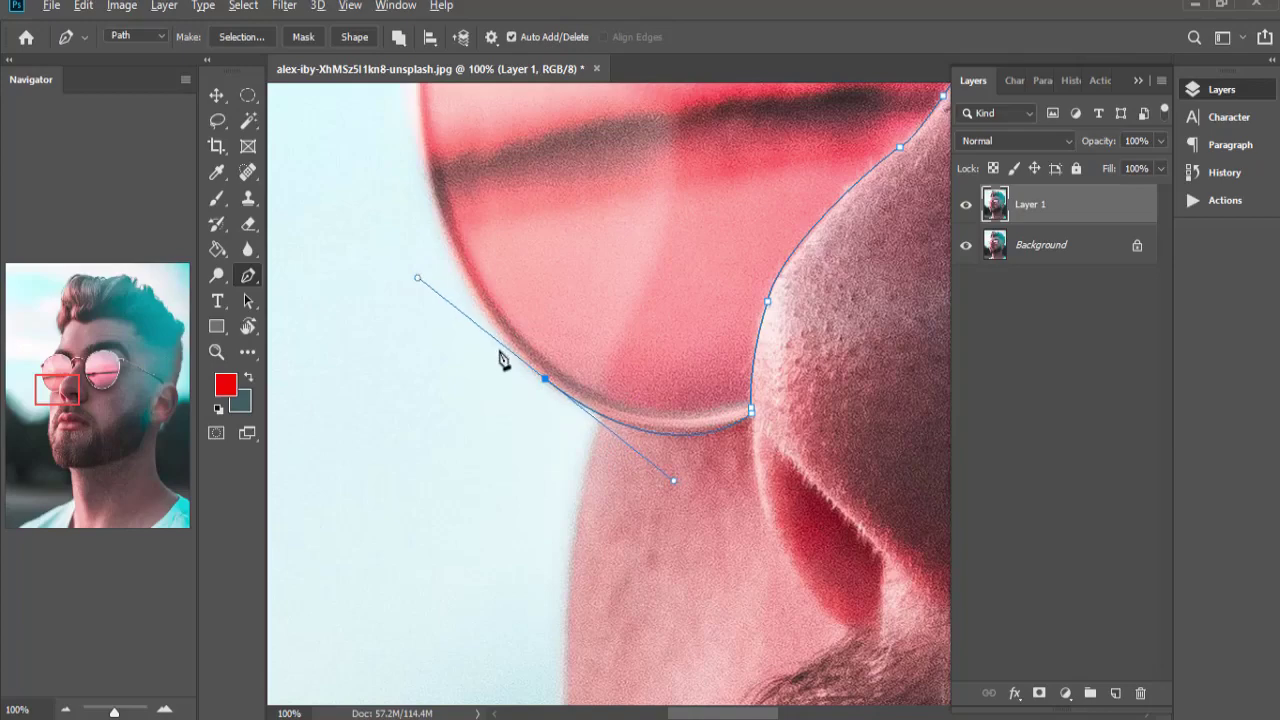
pyautogui.keyDown('alt'); pyautogui.click(544, 378); pyautogui.keyUp('alt')
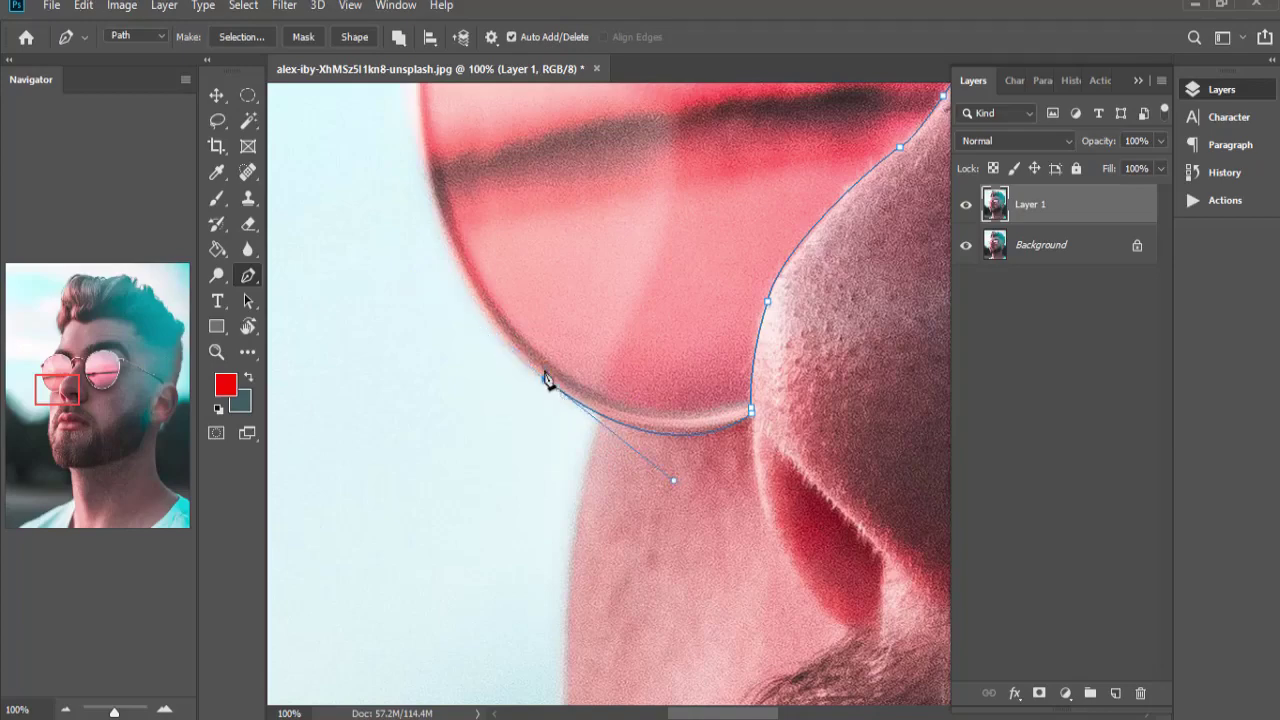
pyautogui.moveTo(623, 200); pyautogui.dragTo(865, 427)
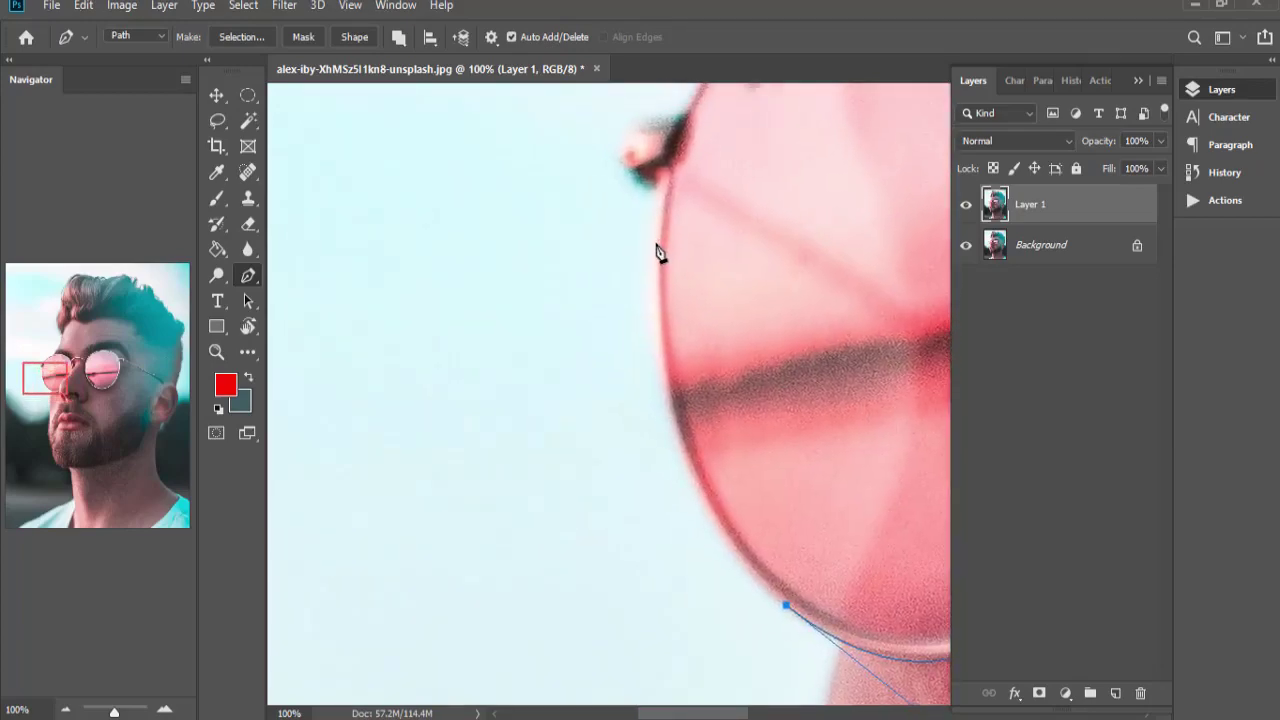
pyautogui.click(659, 245)
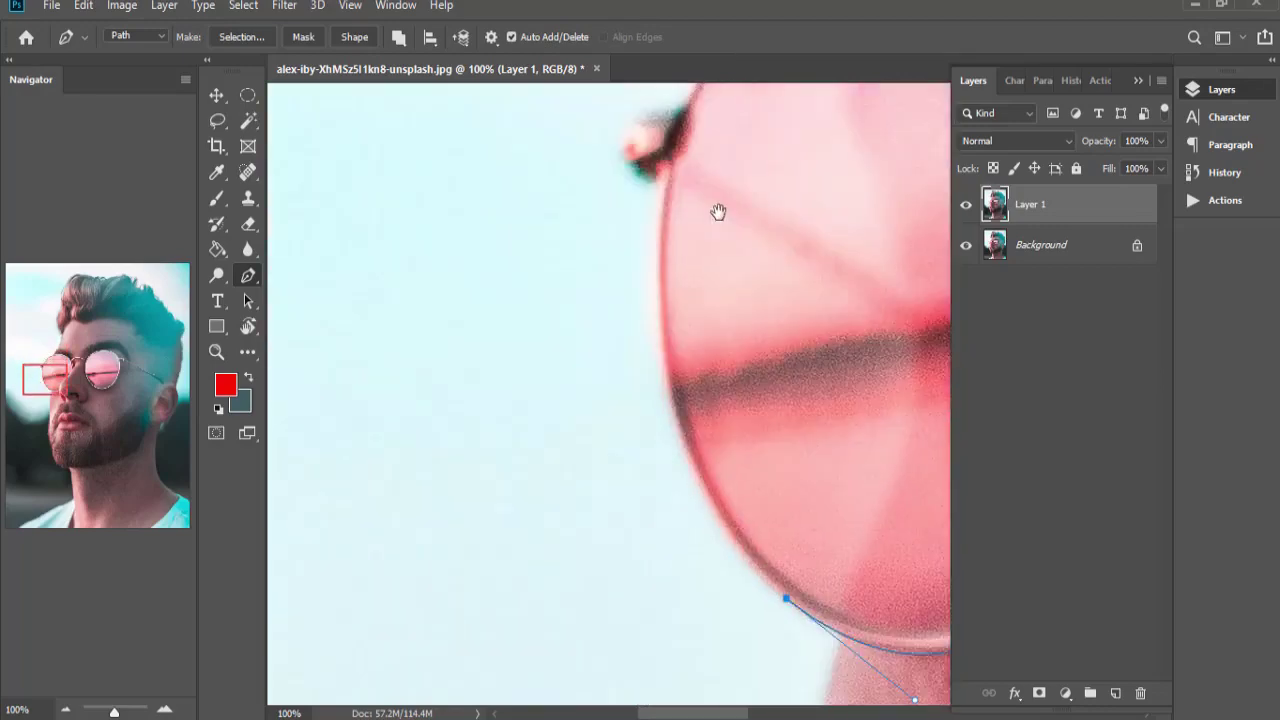
pyautogui.moveTo(718, 212); pyautogui.dragTo(414, 271)
pyautogui.moveTo(370, 428); pyautogui.dragTo(344, 308)
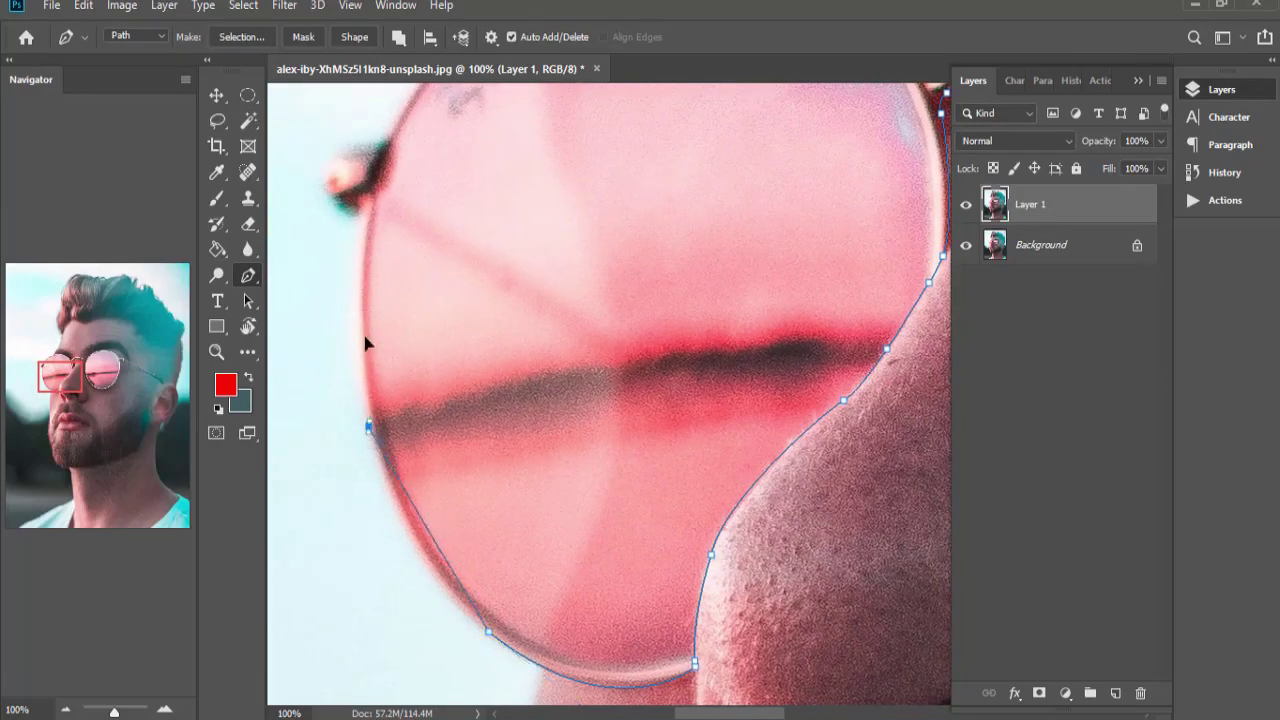
pyautogui.keyDown('alt'); pyautogui.click(370, 429); pyautogui.keyUp('alt')
pyautogui.moveTo(360, 211); pyautogui.dragTo(379, 138)
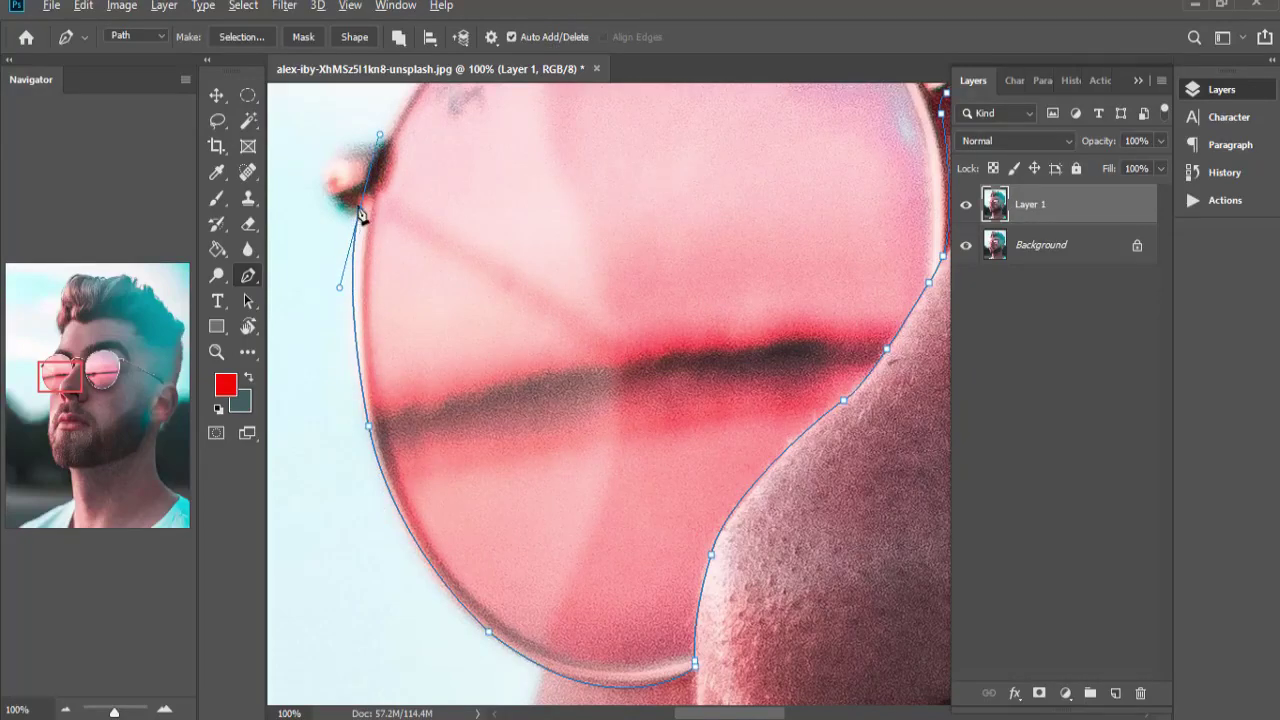
pyautogui.keyDown('alt'); pyautogui.click(360, 212); pyautogui.keyUp('alt')
pyautogui.moveTo(327, 186)
pyautogui.mouseDown()
pyautogui.moveTo(330, 168)
pyautogui.moveTo(408, 130)
pyautogui.moveTo(368, 160)
pyautogui.moveTo(387, 148)
pyautogui.mouseUp()
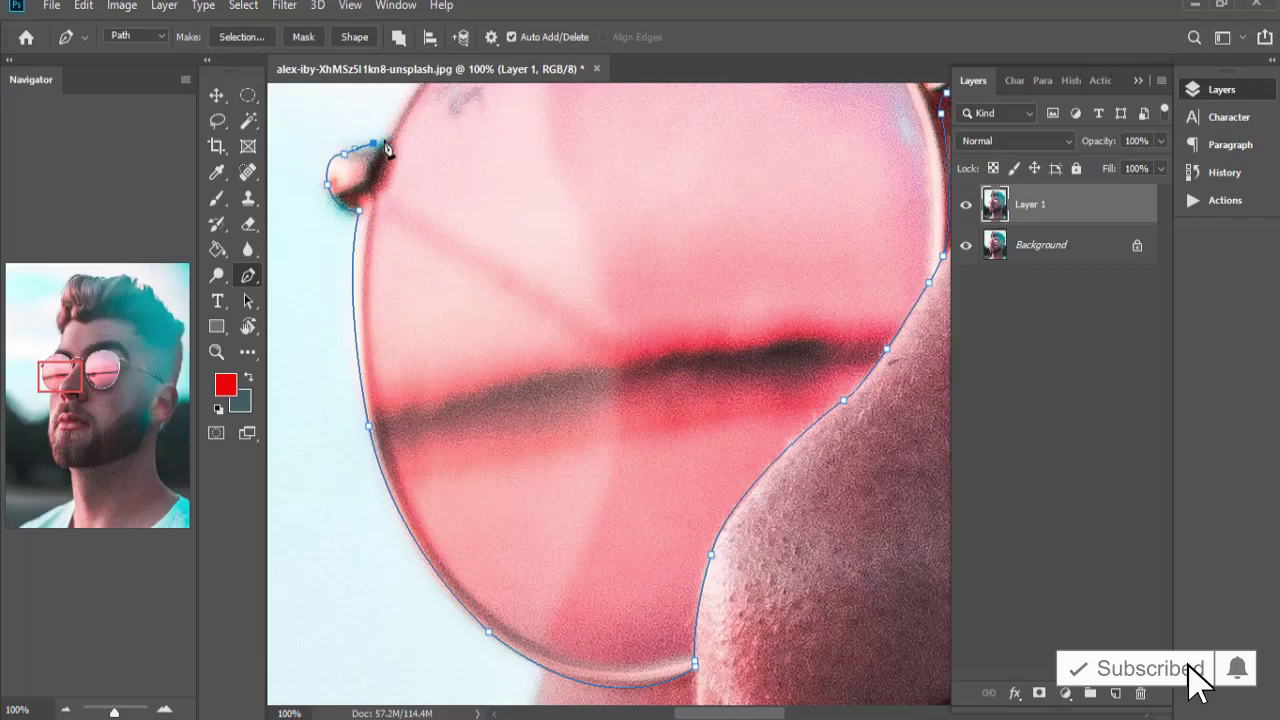
# Curve the path along the top of the left lens rim, converting anchors to corners.
pyautogui.scroll(3, 390, 138)
pyautogui.scroll(3, 437, 251)
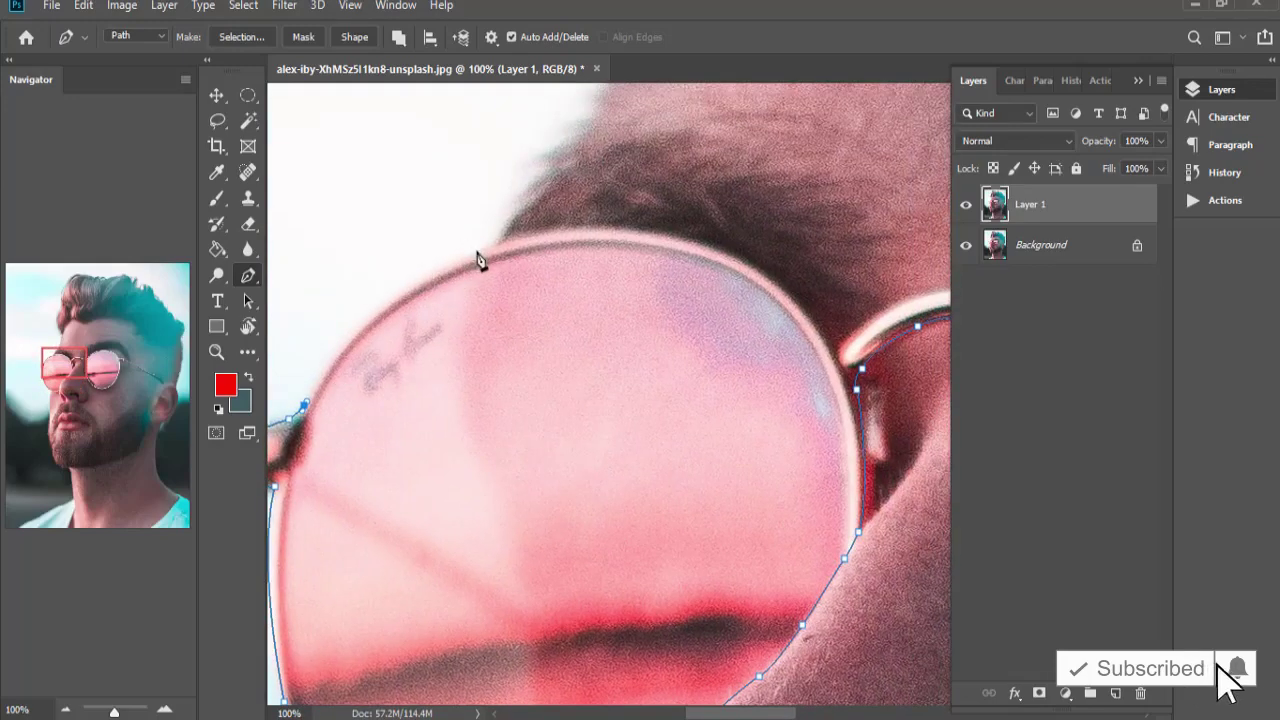
pyautogui.moveTo(518, 242); pyautogui.dragTo(603, 210)
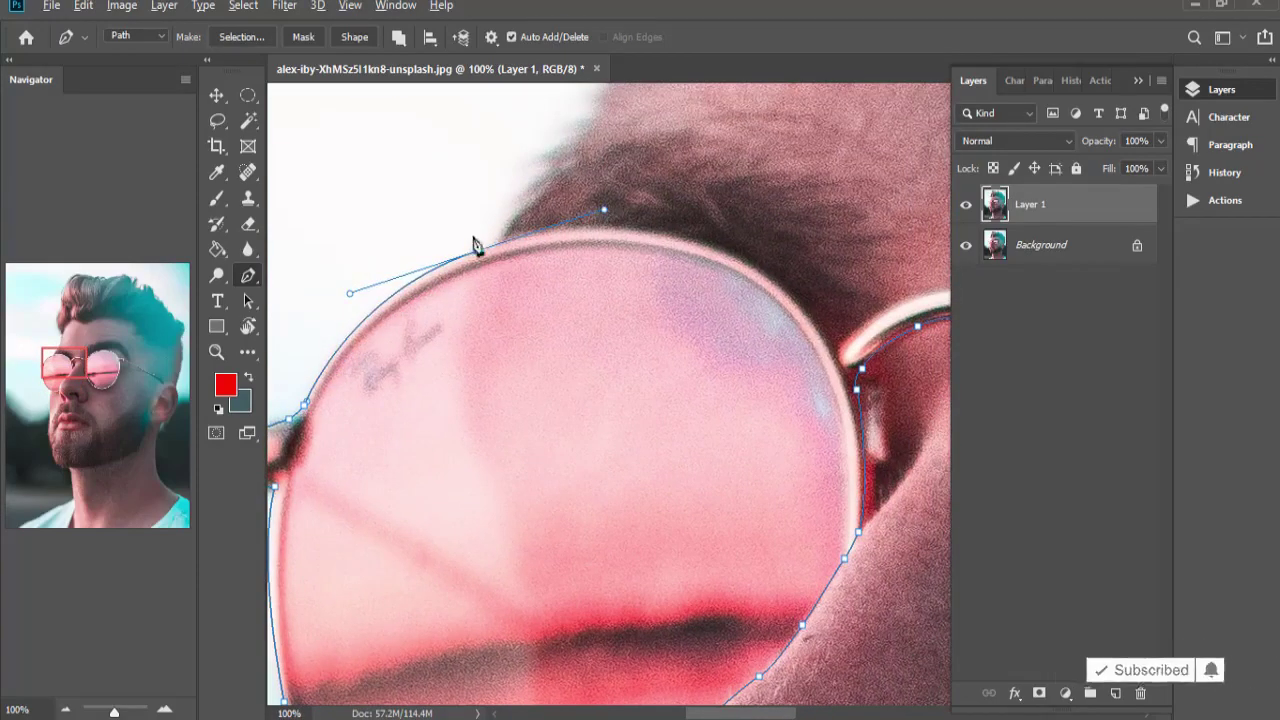
pyautogui.keyDown('alt'); pyautogui.click(477, 253); pyautogui.keyUp('alt')
pyautogui.moveTo(799, 299); pyautogui.dragTo(963, 427)
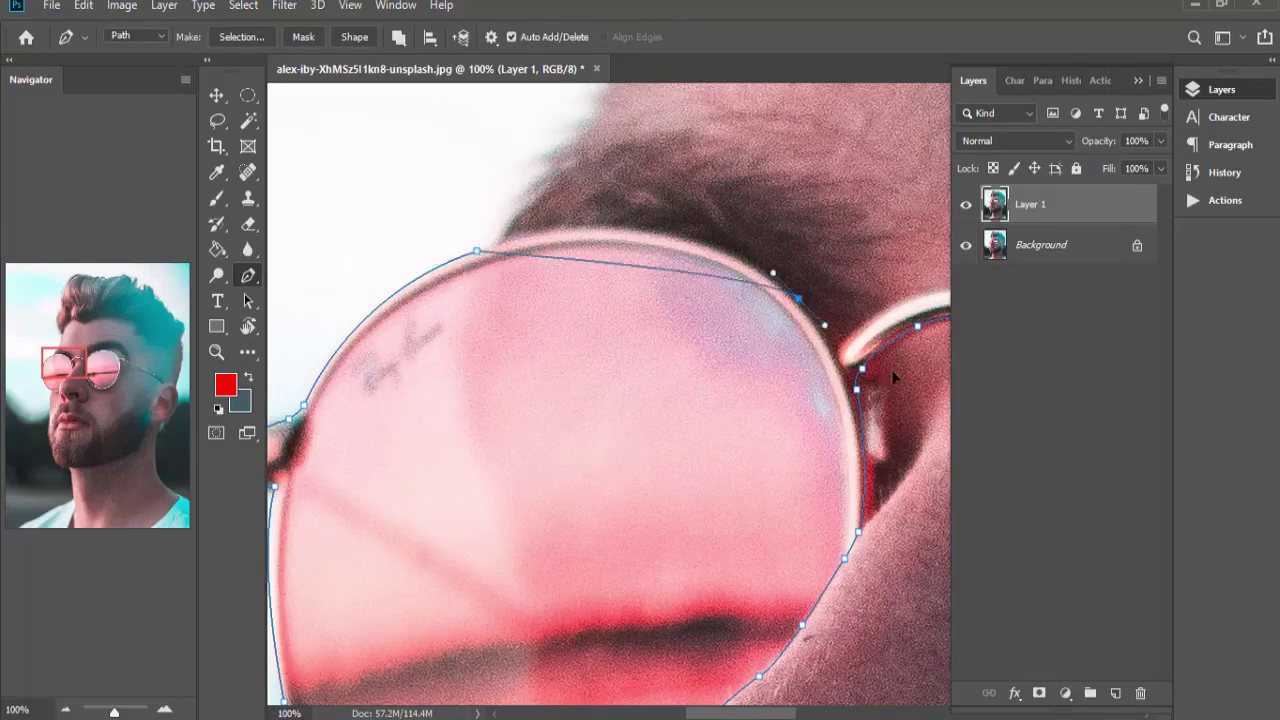
pyautogui.keyDown('alt'); pyautogui.click(799, 299); pyautogui.keyUp('alt')
pyautogui.moveTo(834, 348)
pyautogui.mouseDown()
pyautogui.moveTo(838, 362)
pyautogui.moveTo(400, 512)
pyautogui.mouseUp()
# Carry the path over the bridge and around the right lens rim to its hinge.
pyautogui.moveTo(597, 453); pyautogui.dragTo(715, 495)
pyautogui.keyDown('alt'); pyautogui.click(598, 454); pyautogui.keyUp('alt')
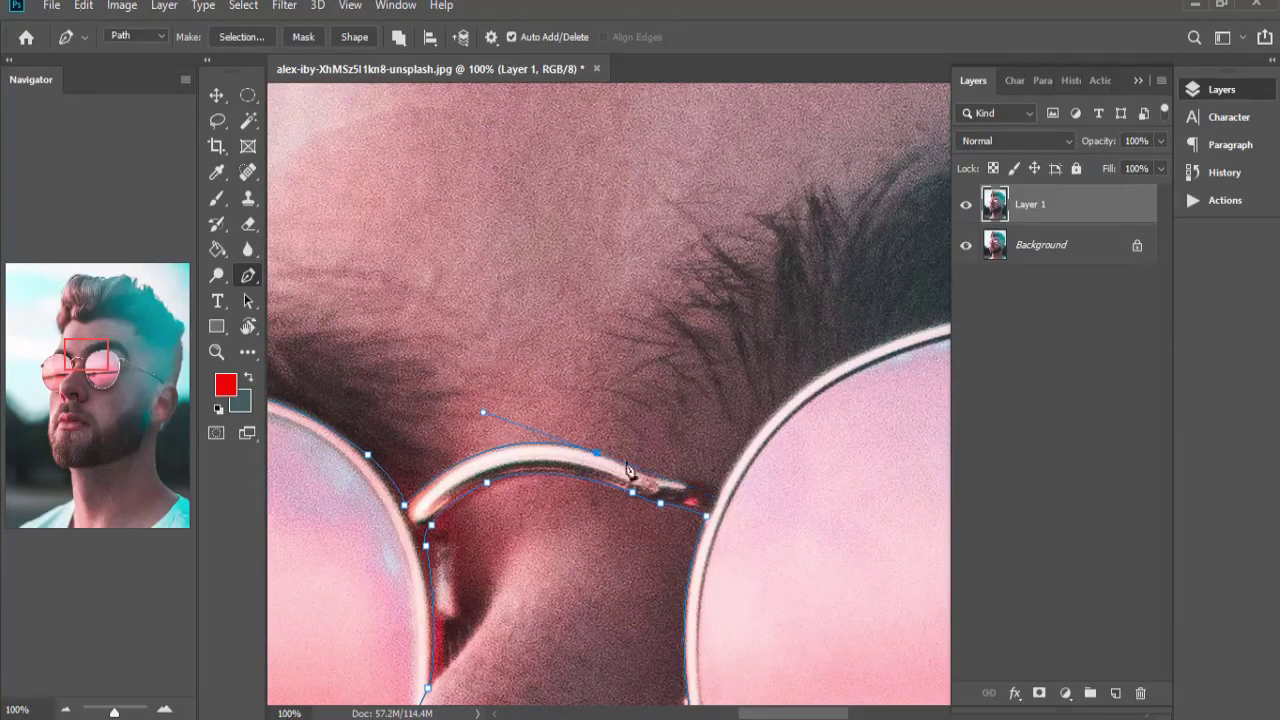
pyautogui.click(652, 478)
pyautogui.moveTo(723, 497)
pyautogui.mouseDown()
pyautogui.moveTo(404, 458)
pyautogui.moveTo(436, 437)
pyautogui.mouseUp()
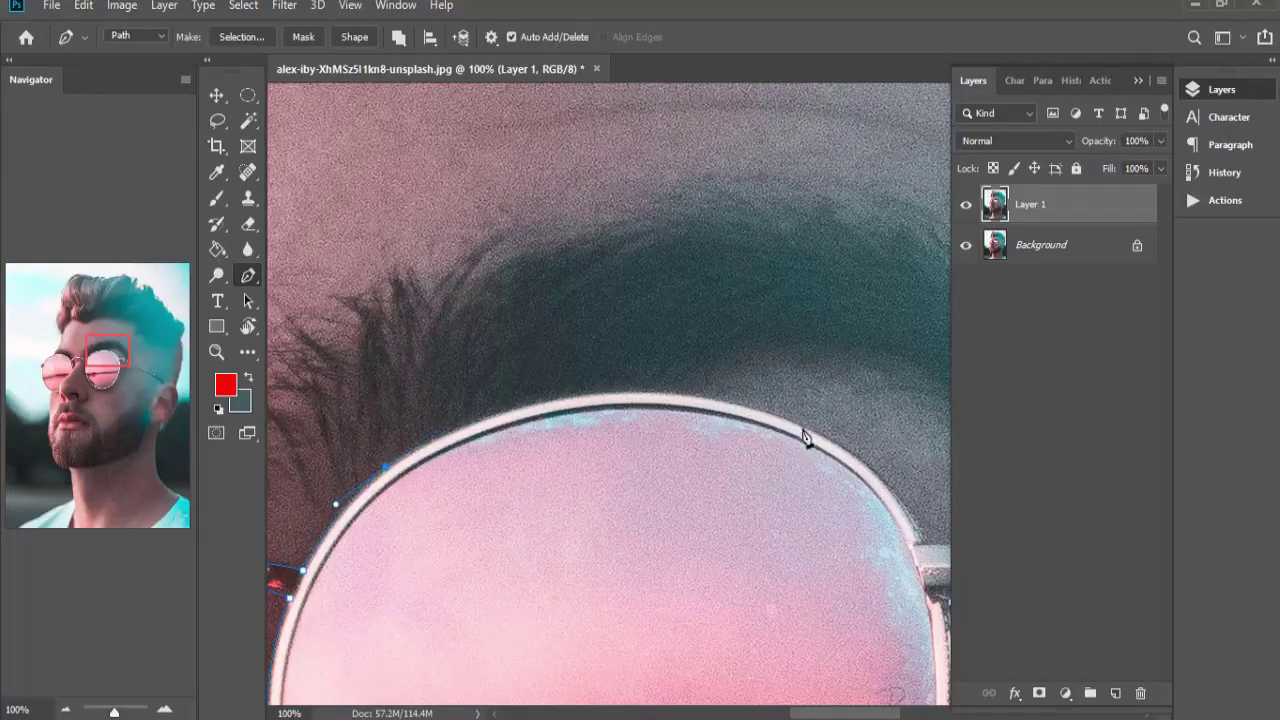
pyautogui.moveTo(792, 425); pyautogui.dragTo(997, 520)
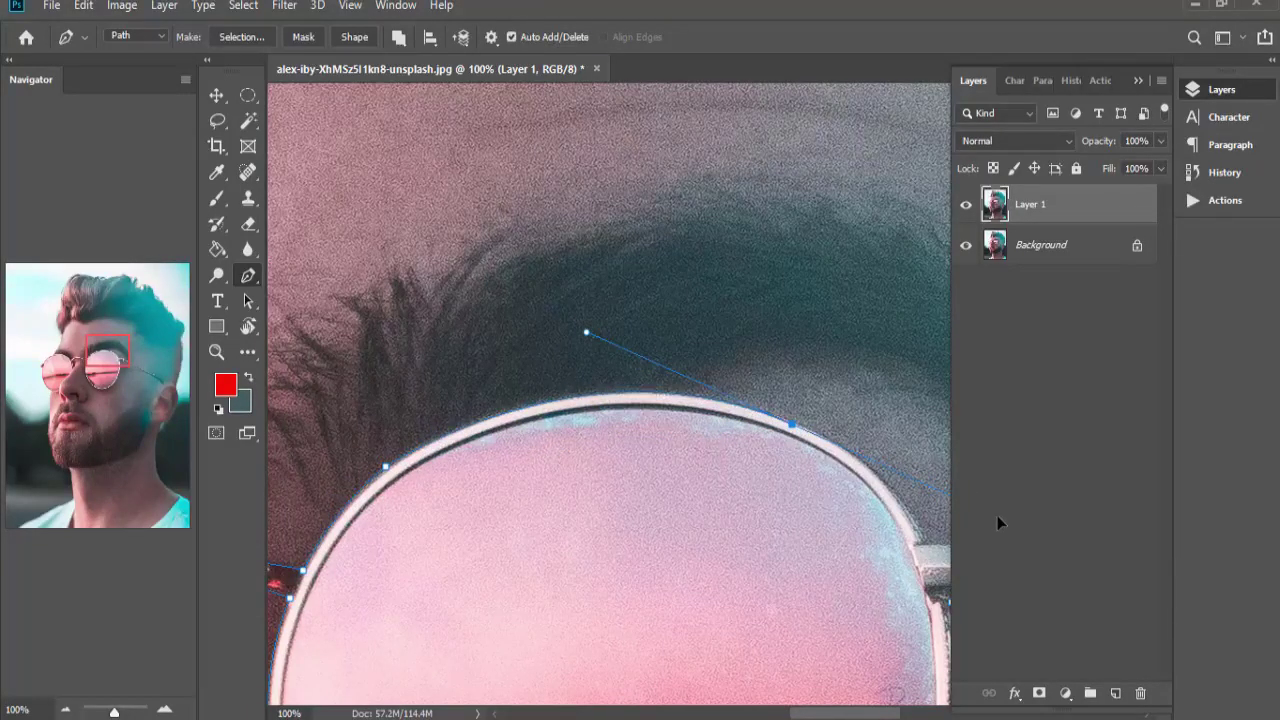
pyautogui.keyDown('alt'); pyautogui.click(794, 429); pyautogui.keyUp('alt')
pyautogui.moveTo(940, 552)
pyautogui.mouseDown()
pyautogui.moveTo(613, 420)
pyautogui.moveTo(636, 500)
pyautogui.mouseUp()
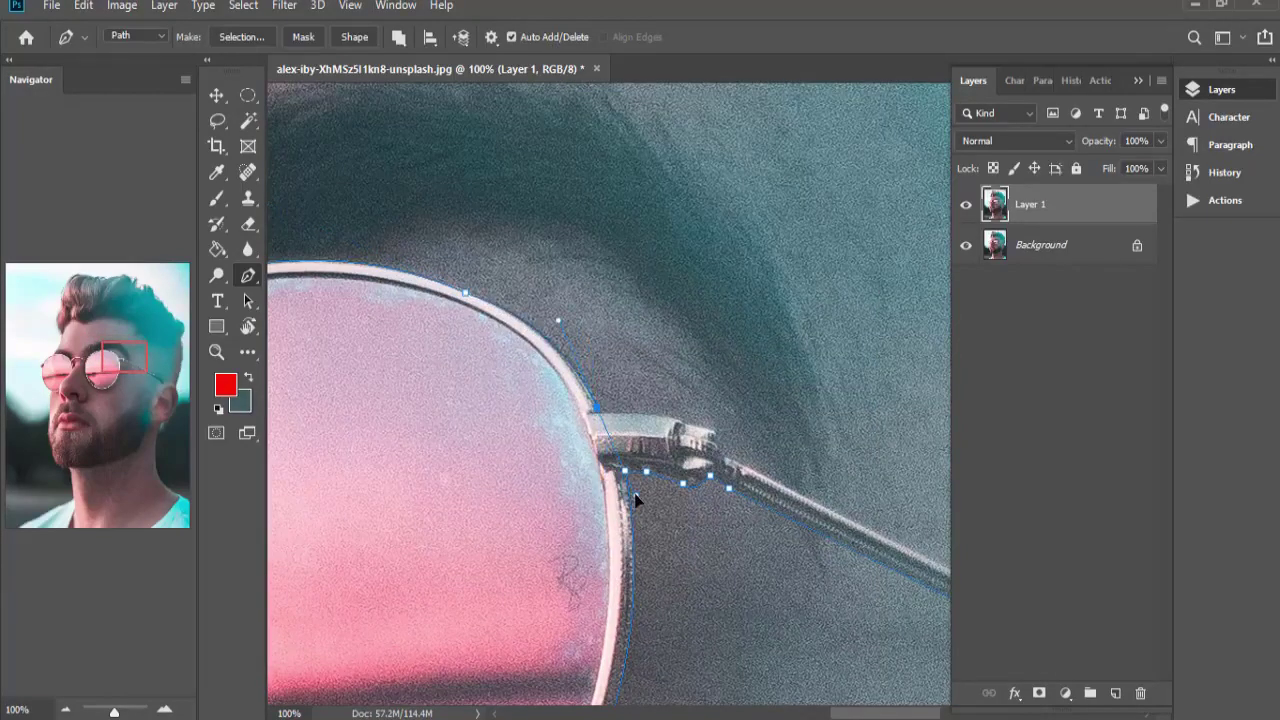
pyautogui.keyDown('alt'); pyautogui.click(596, 408); pyautogui.keyUp('alt')
pyautogui.click(667, 413)
# Trace the temple arm to its tip and close the sunglasses outline at its start.
pyautogui.moveTo(728, 459)
pyautogui.mouseDown()
pyautogui.moveTo(809, 493)
pyautogui.moveTo(512, 412)
pyautogui.mouseUp()
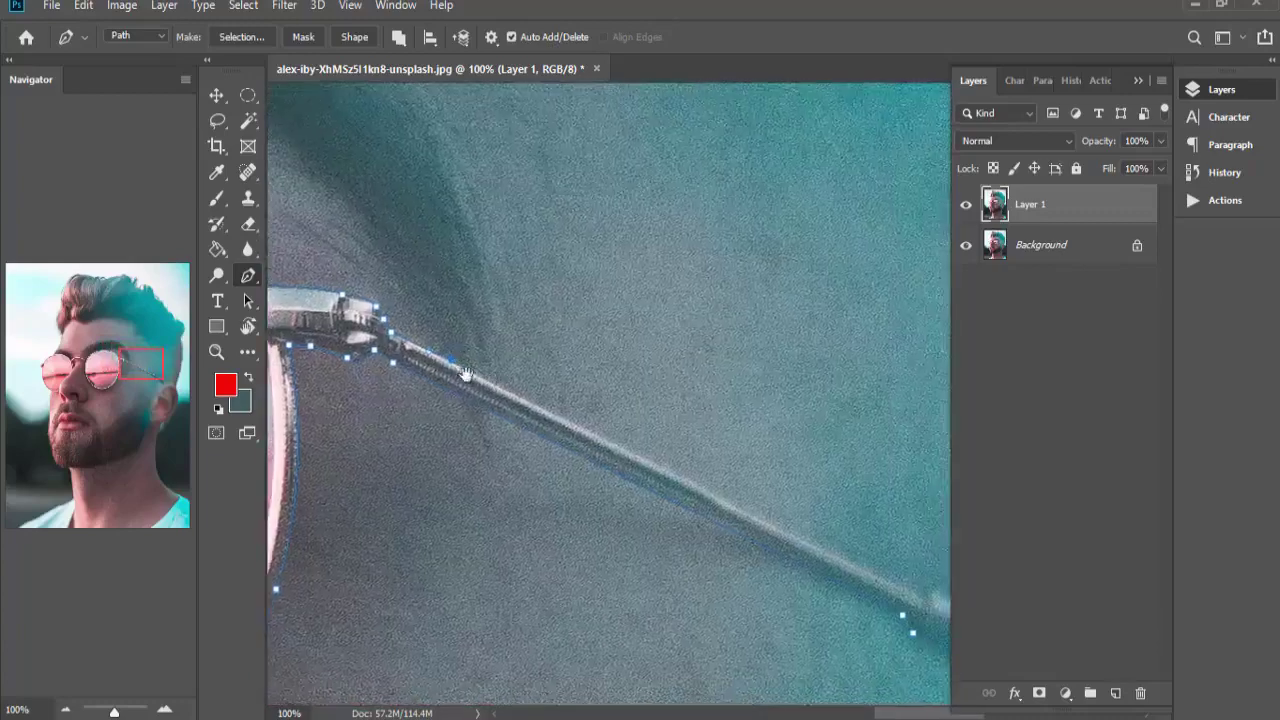
pyautogui.moveTo(905, 615); pyautogui.dragTo(686, 500)
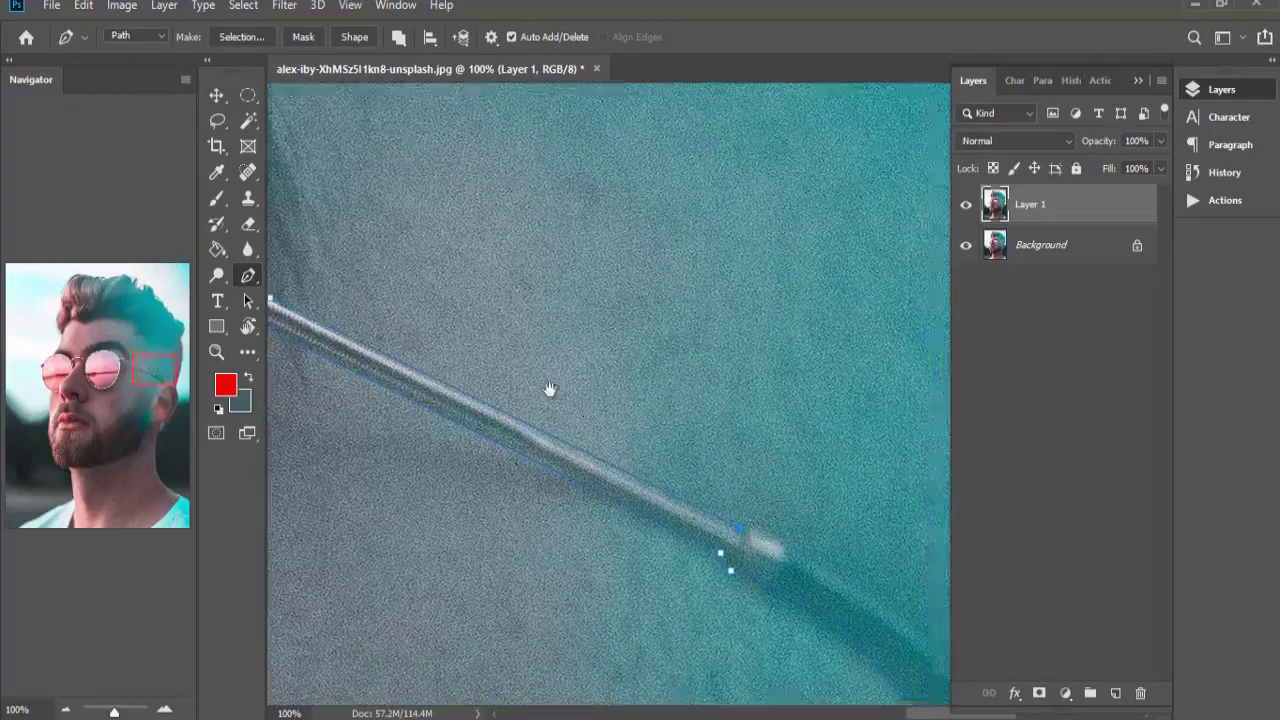
pyautogui.moveTo(886, 614); pyautogui.dragTo(623, 444)
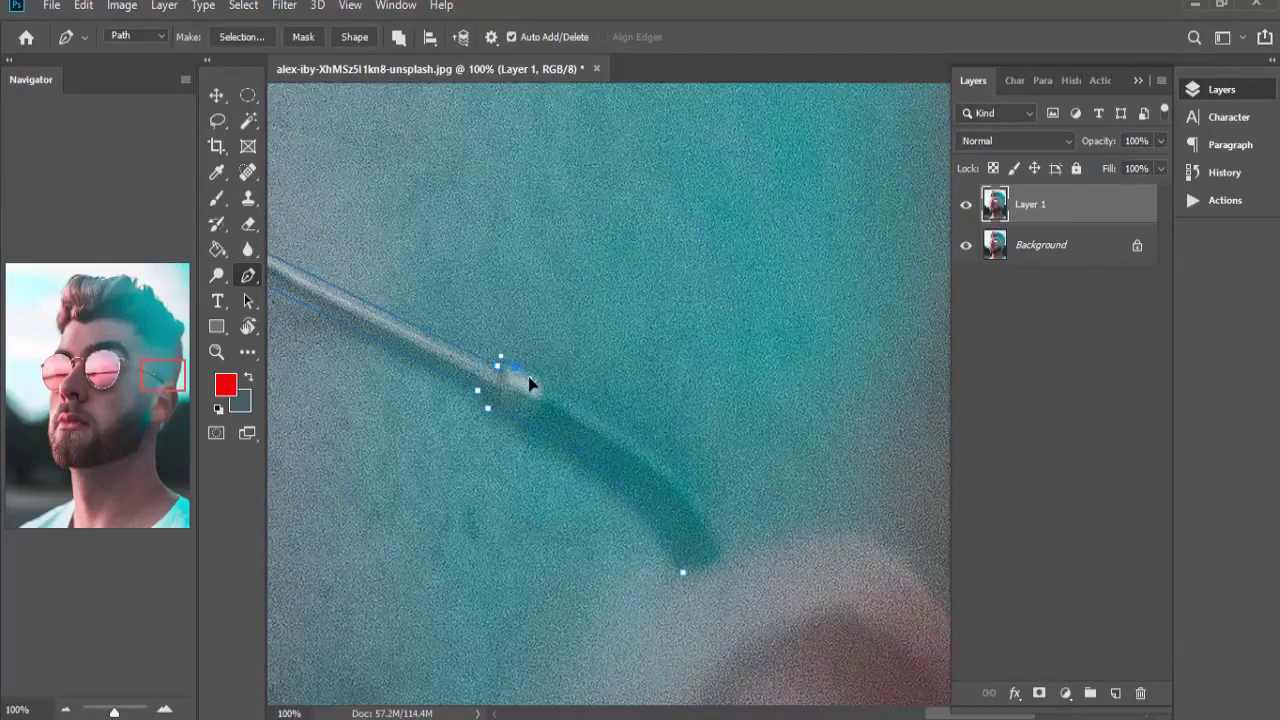
pyautogui.moveTo(705, 524); pyautogui.dragTo(753, 625)
pyautogui.keyDown('alt'); pyautogui.click(706, 503); pyautogui.keyUp('alt')
pyautogui.moveTo(683, 572); pyautogui.dragTo(680, 593)
# Zoom out and load the closed sunglasses path as a selection with Ctrl+Enter.
pyautogui.scroll(-2, 672, 585)
pyautogui.scroll(-2, 660, 571)
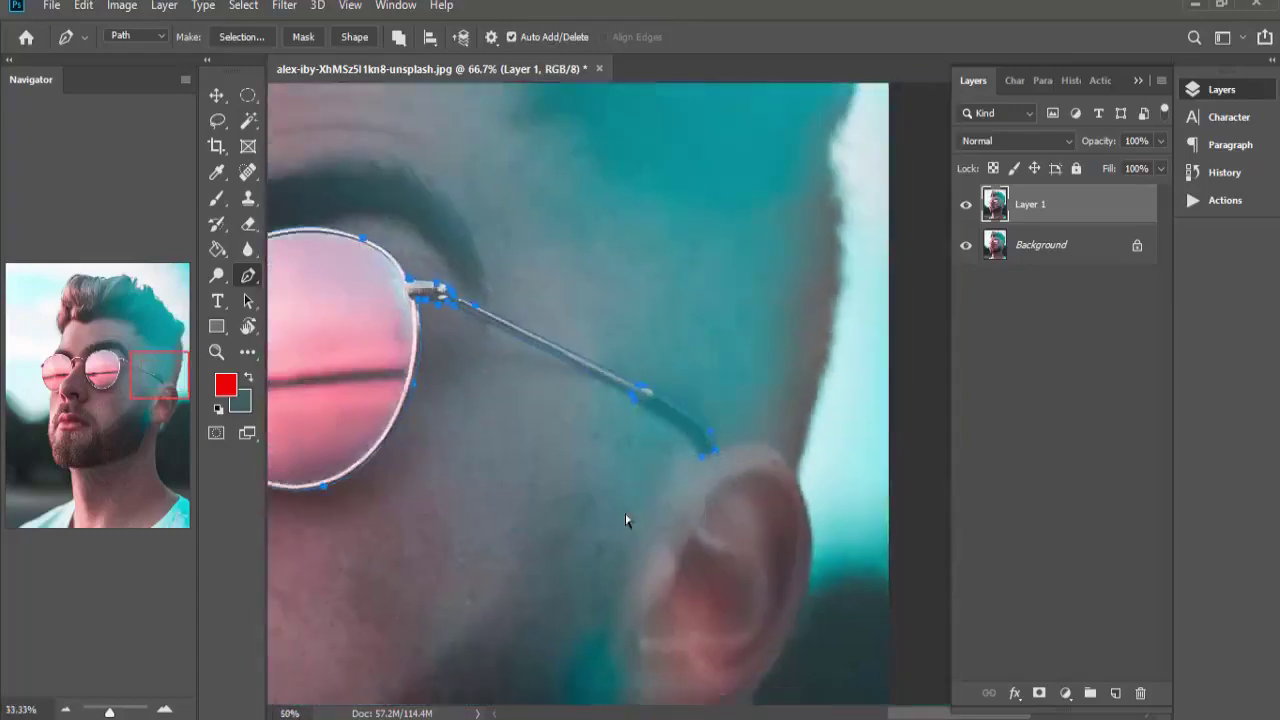
pyautogui.scroll(-2, 626, 520)
pyautogui.scroll(-2, 626, 520)
pyautogui.hotkey('ctrl', 'Return')
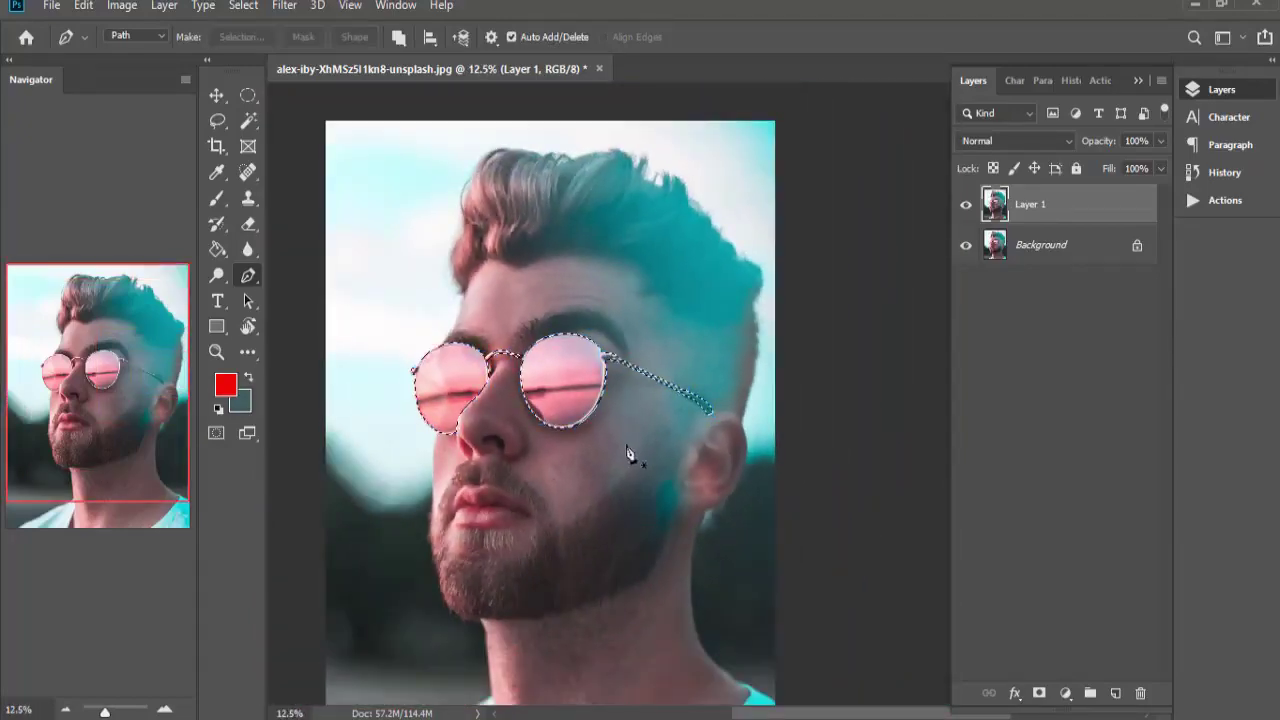
# Invert the selection, delete everything but the glasses from Layer 1, deselect, and toggle the Background to check.
pyautogui.press('m')
pyautogui.rightClick(686, 303)
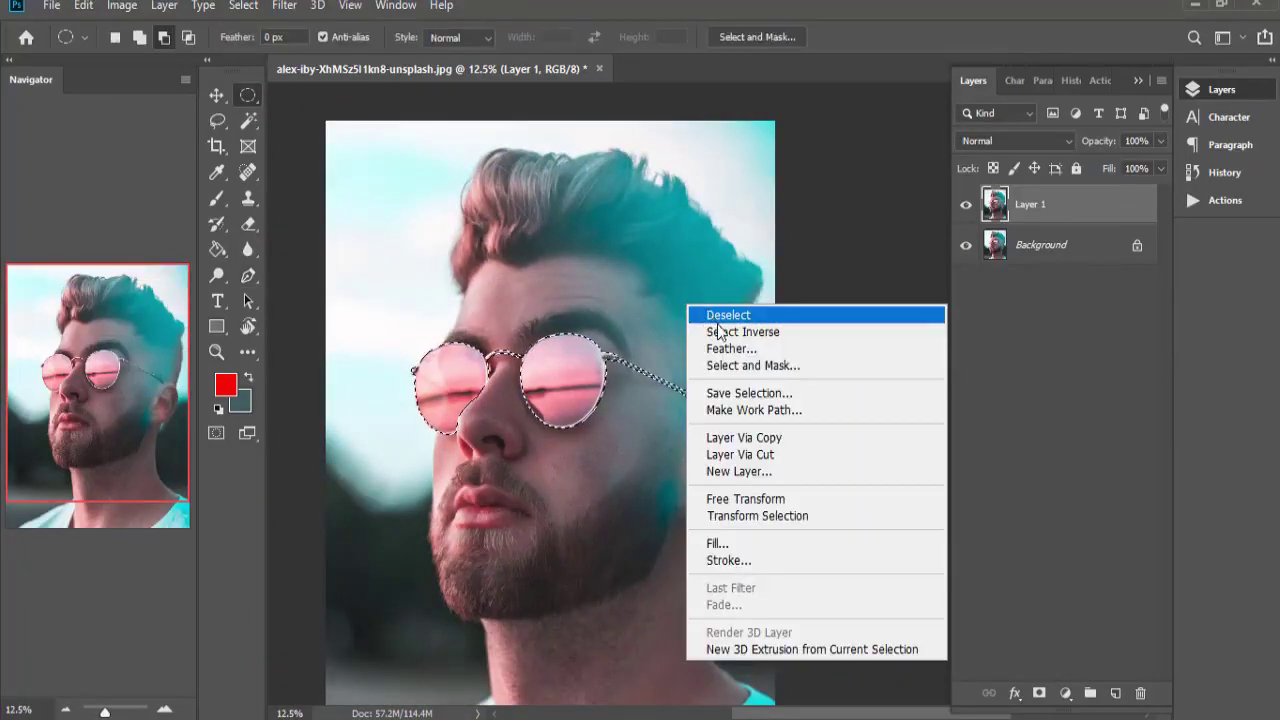
pyautogui.click(720, 328)
pyautogui.press('Delete')
pyautogui.hotkey('ctrl', 'd')
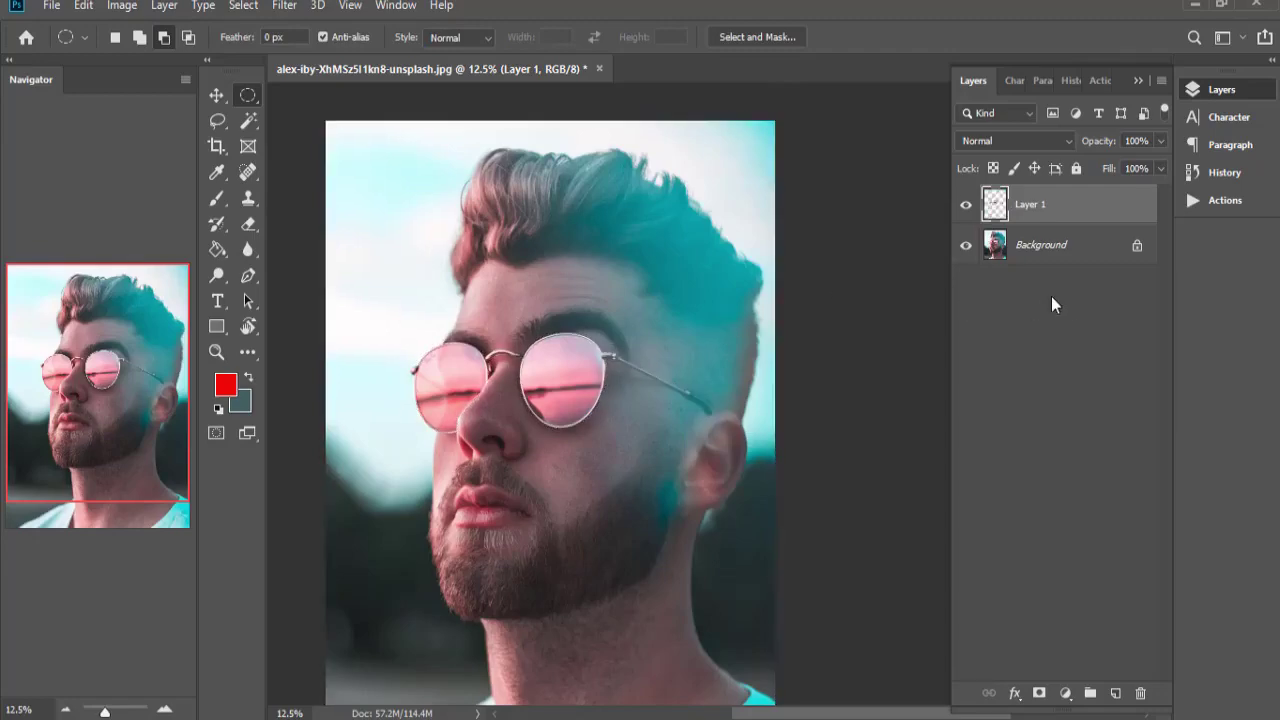
pyautogui.click(966, 245)
pyautogui.click(969, 249)
pyautogui.click(969, 249)
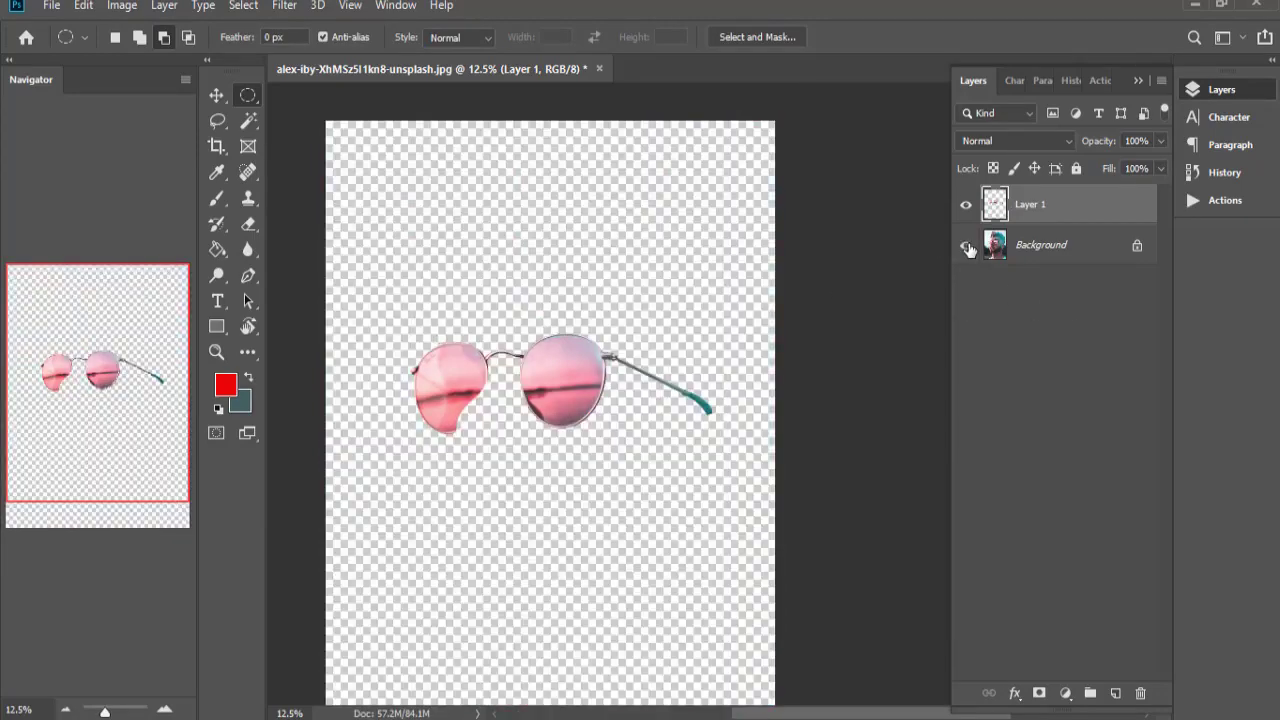
pyautogui.click(969, 249)
pyautogui.click(969, 249)
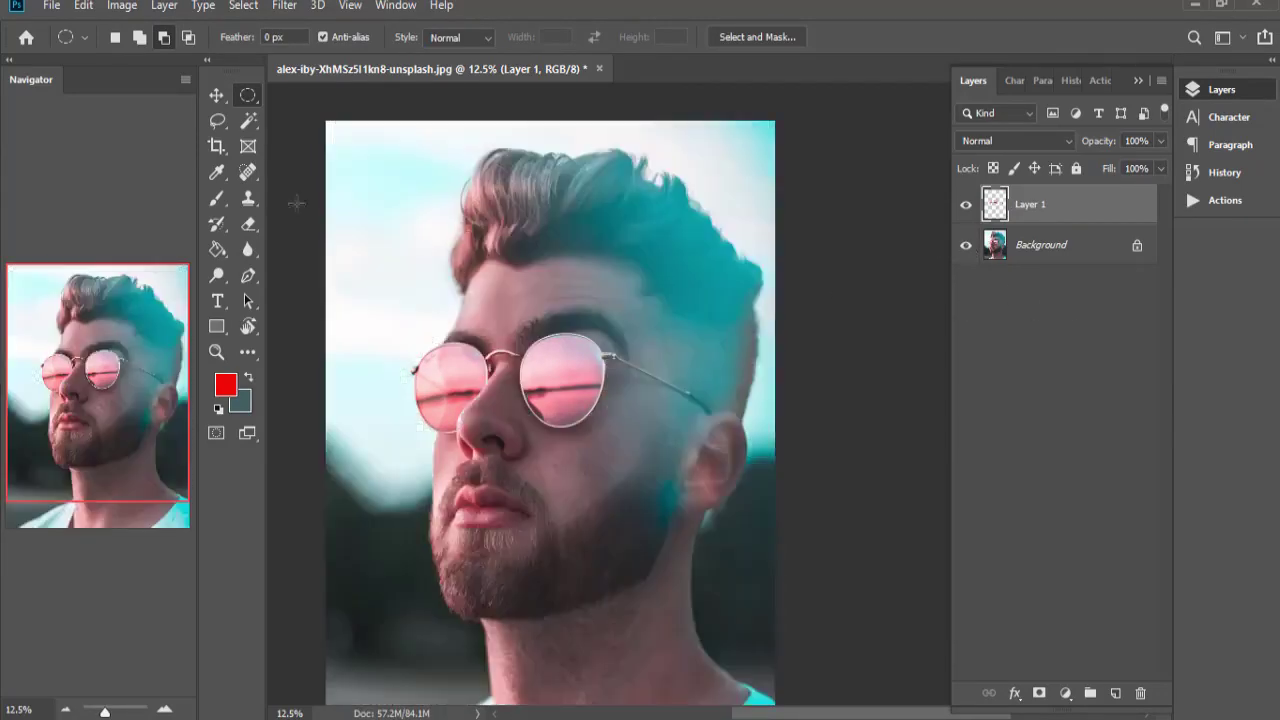
pyautogui.click(216, 95)
# Duplicate the glasses-only Layer 1 as Layer 1 copy and zoom in slightly.
pyautogui.click(950, 272)
pyautogui.click(990, 208)
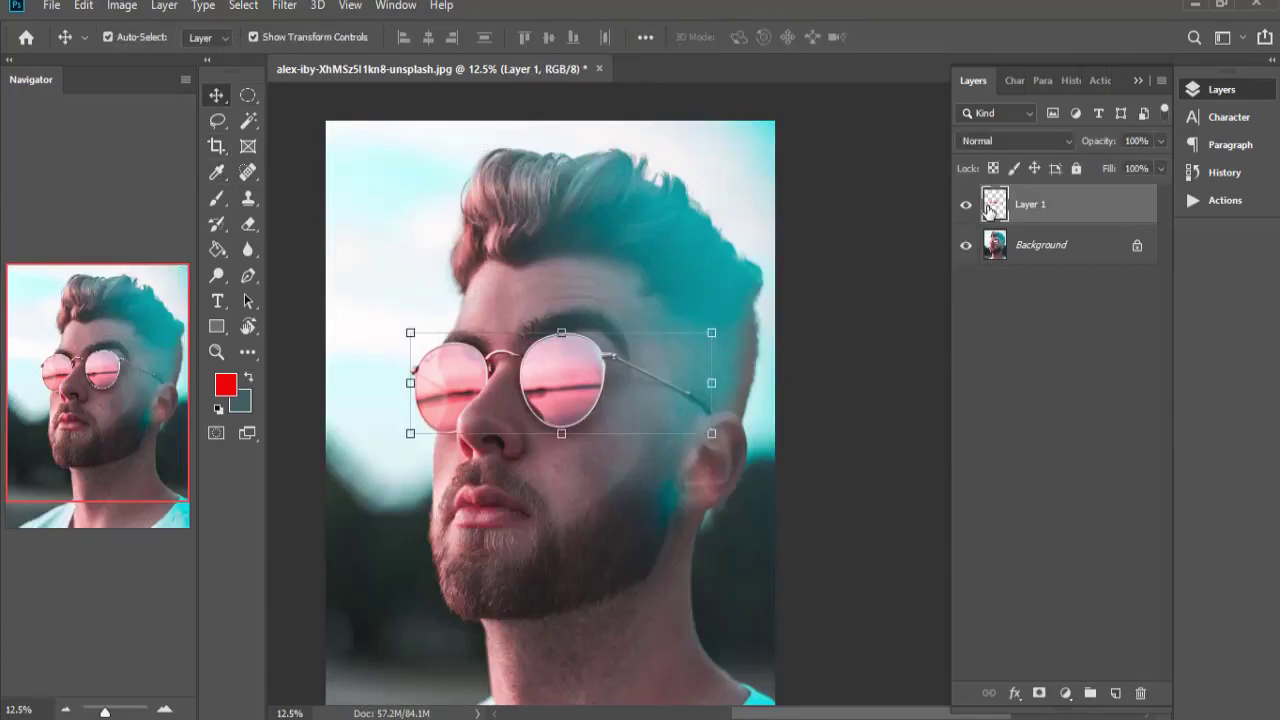
pyautogui.hotkey('ctrl', 'j')
pyautogui.click(839, 338)
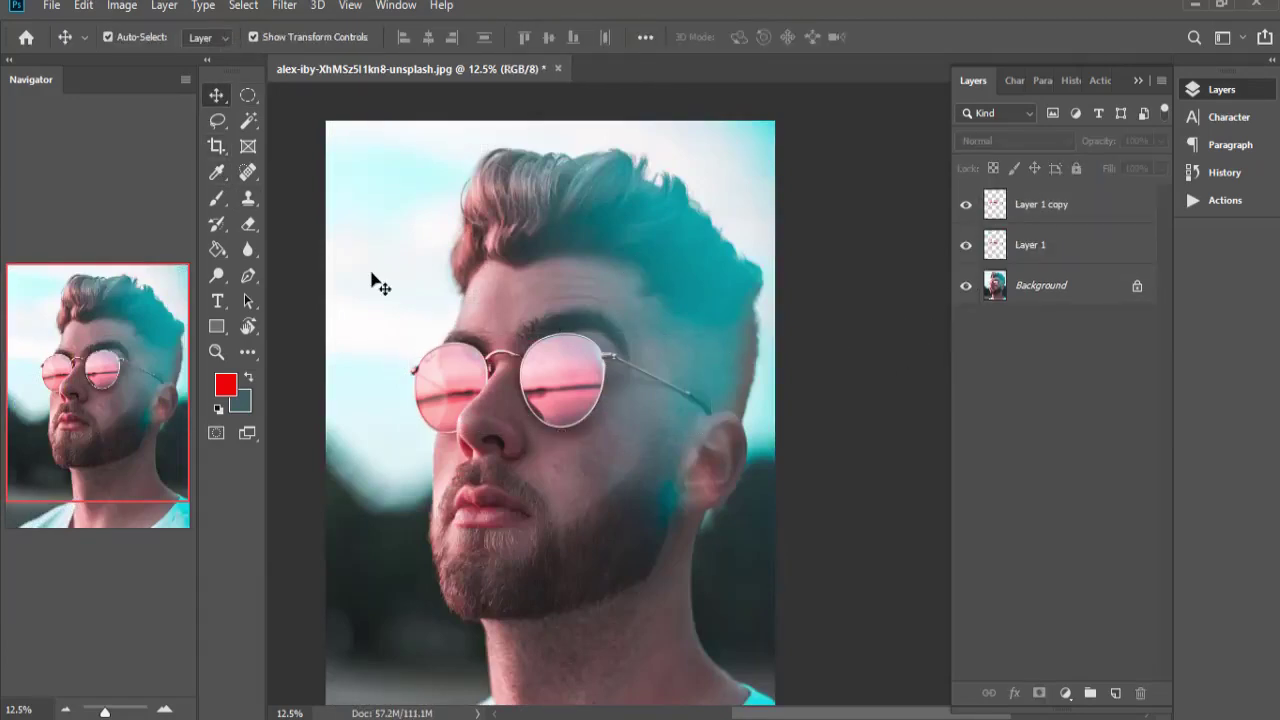
pyautogui.hotkey('ctrl', '+')
pyautogui.hotkey('ctrl', '+')
pyautogui.hotkey('ctrl', '+')
pyautogui.hotkey('ctrl', '+')
# At 100% zoom, start a Pen path on the right lens's left rim and trace over the top to the hinge.
pyautogui.moveTo(323, 263)
pyautogui.mouseDown()
pyautogui.moveTo(434, 337)
pyautogui.moveTo(662, 345)
pyautogui.mouseUp()
pyautogui.press('p')
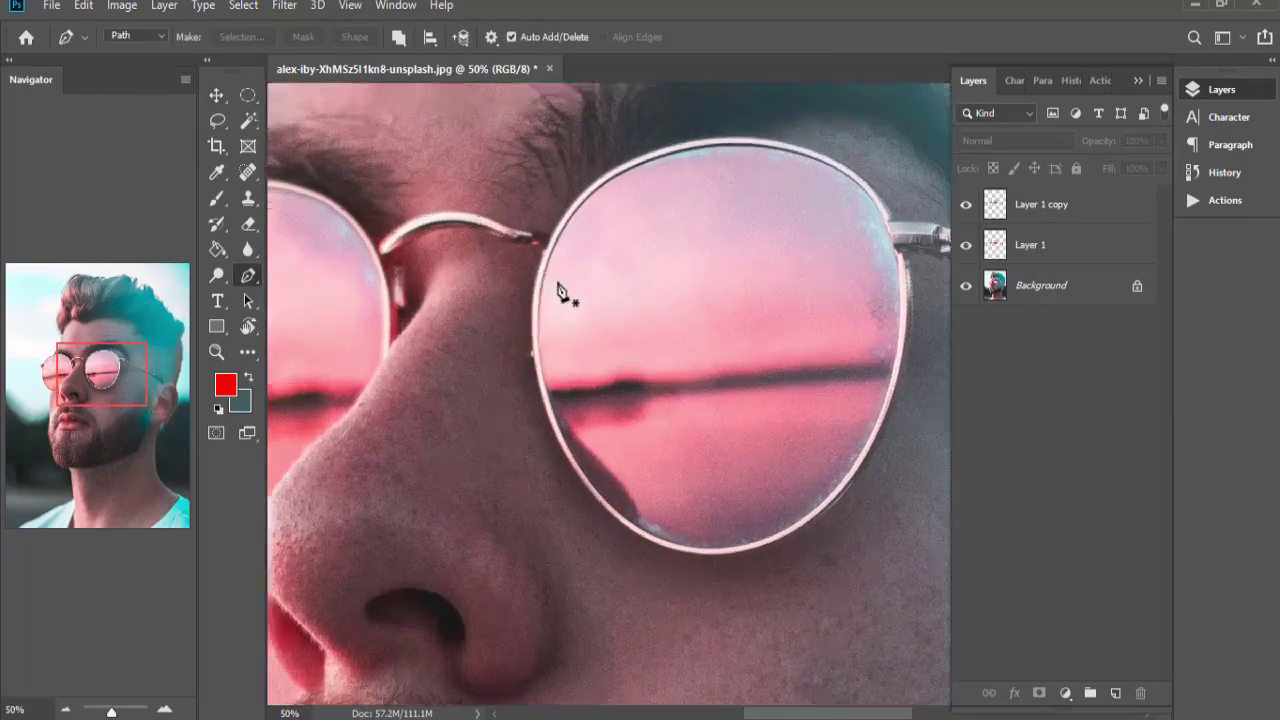
pyautogui.hotkey('ctrl', '+')
pyautogui.hotkey('ctrl', '+')
pyautogui.moveTo(475, 428); pyautogui.dragTo(435, 548)
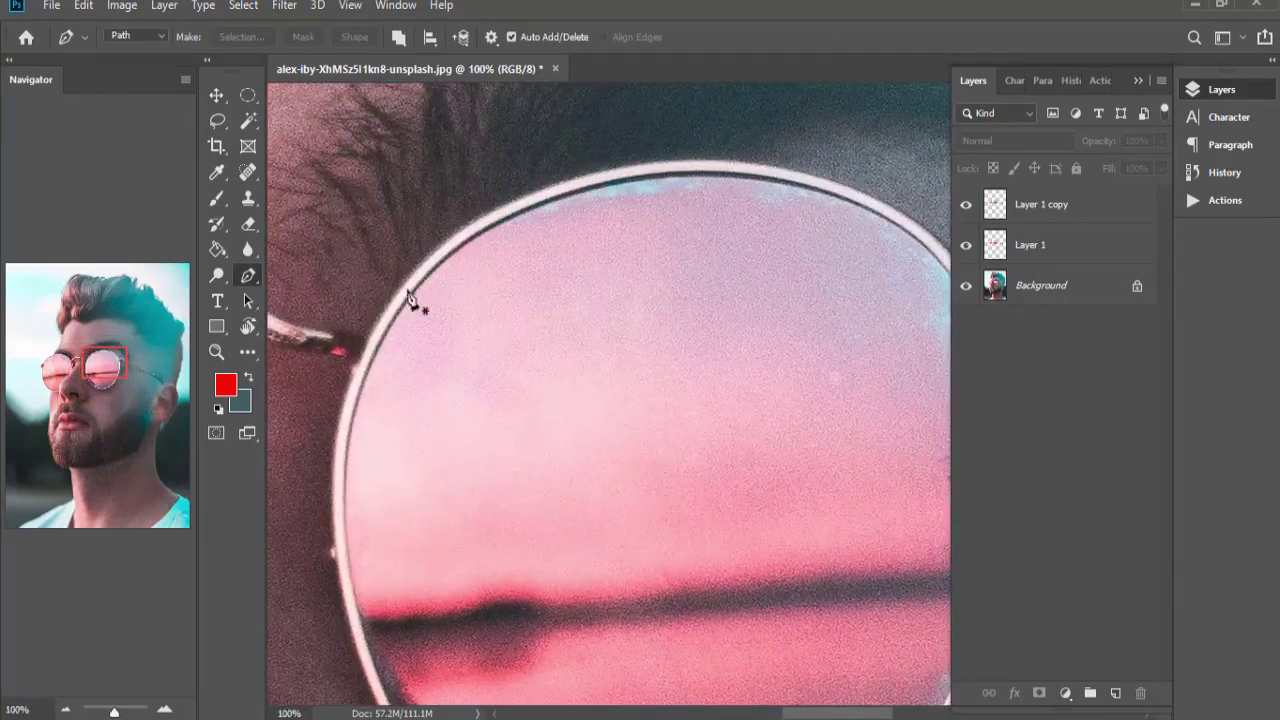
pyautogui.click(350, 437)
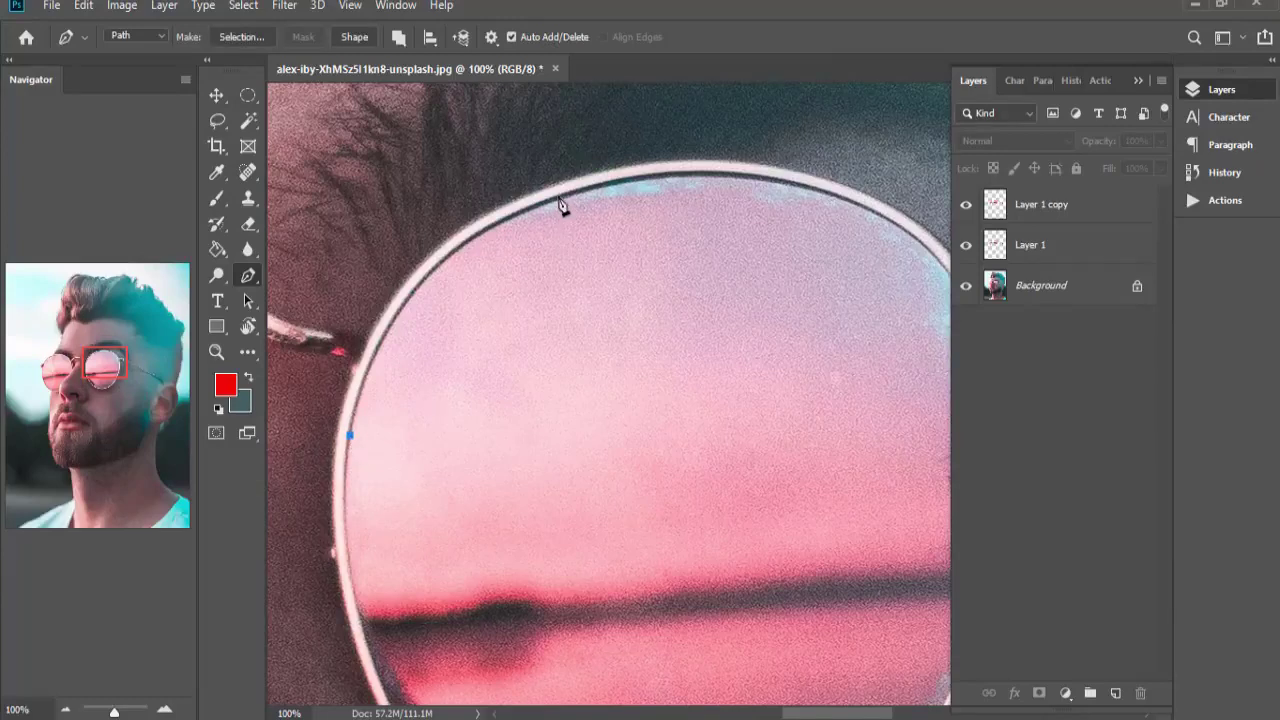
pyautogui.moveTo(558, 197); pyautogui.dragTo(745, 140)
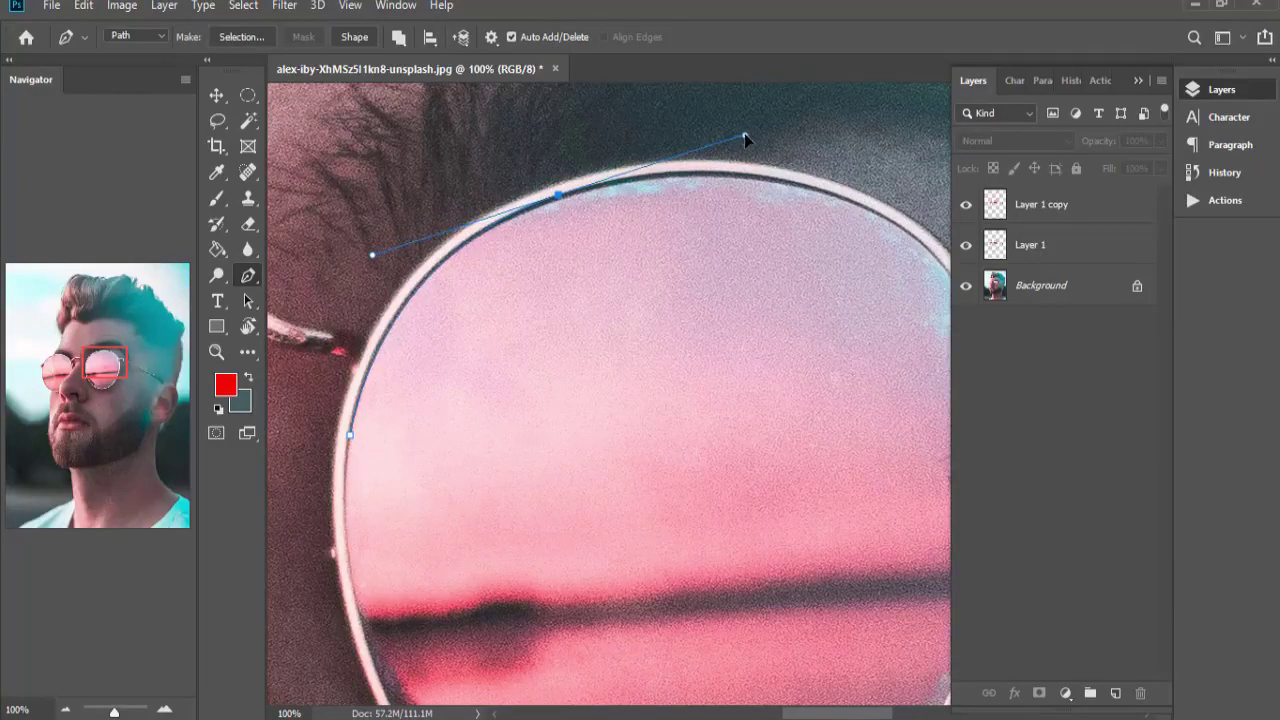
pyautogui.keyDown('alt'); pyautogui.click(558, 196); pyautogui.keyUp('alt')
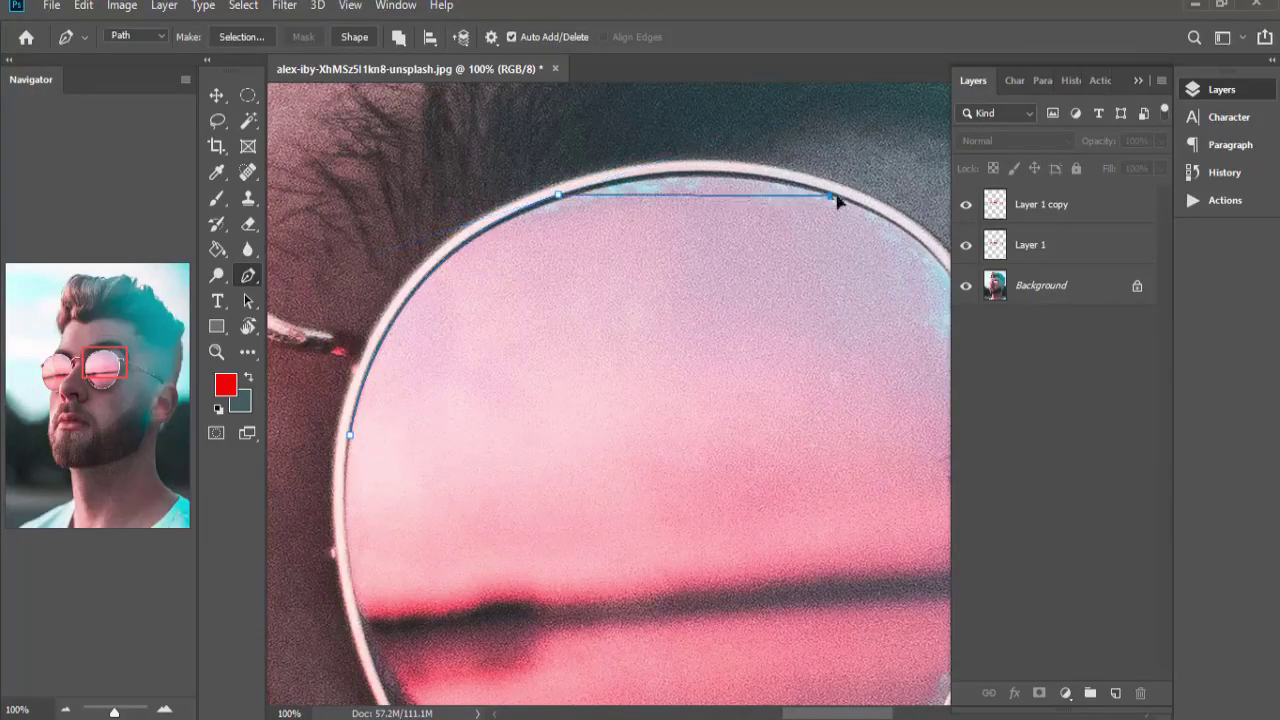
pyautogui.moveTo(832, 198); pyautogui.dragTo(944, 246)
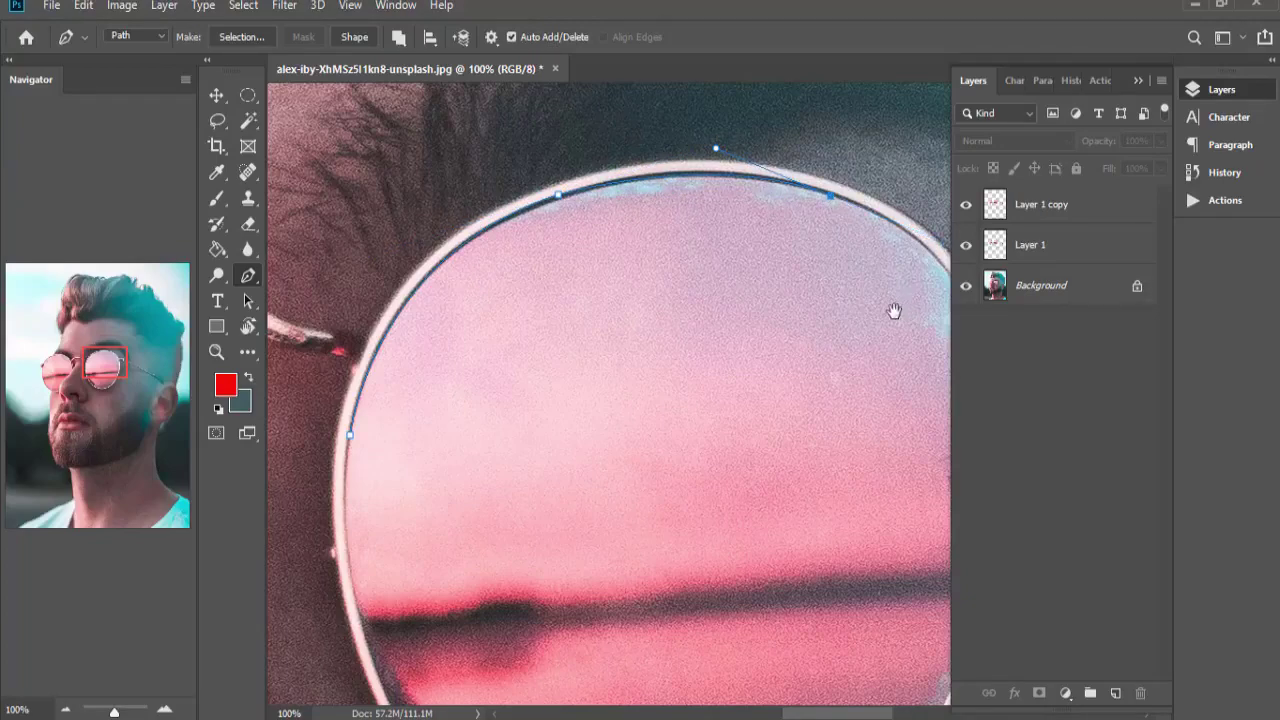
pyautogui.moveTo(894, 306)
pyautogui.mouseDown()
pyautogui.moveTo(614, 277)
pyautogui.moveTo(692, 380)
pyautogui.mouseUp()
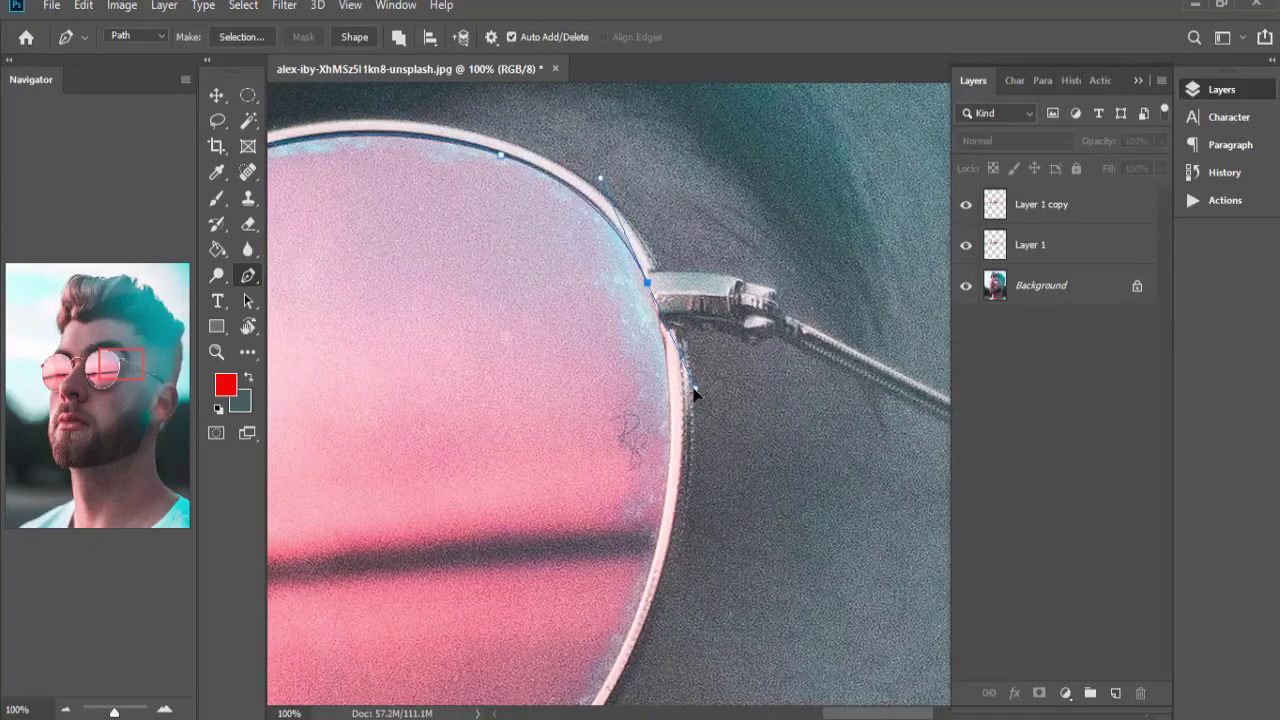
pyautogui.keyDown('alt'); pyautogui.click(647, 283); pyautogui.keyUp('alt')
pyautogui.click(658, 316)
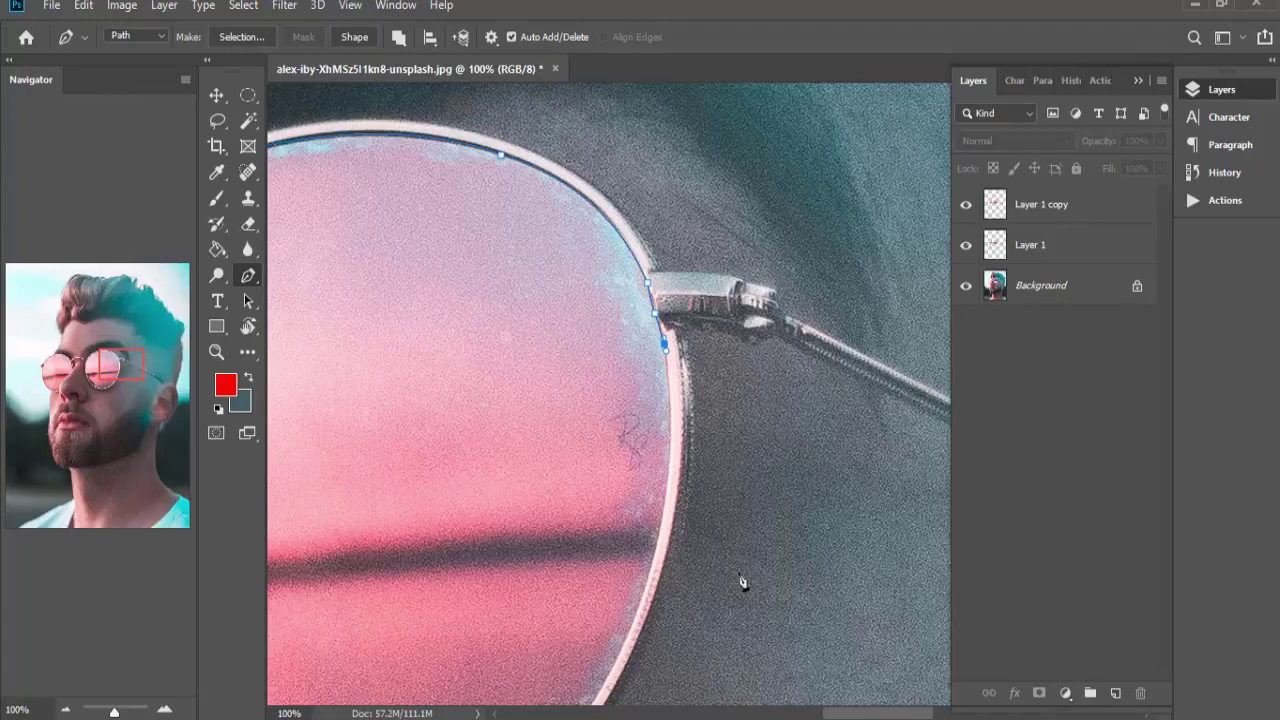
# Continue the lens path down the right rim and around the bottom, with corner anchors.
pyautogui.moveTo(655, 545); pyautogui.dragTo(630, 640)
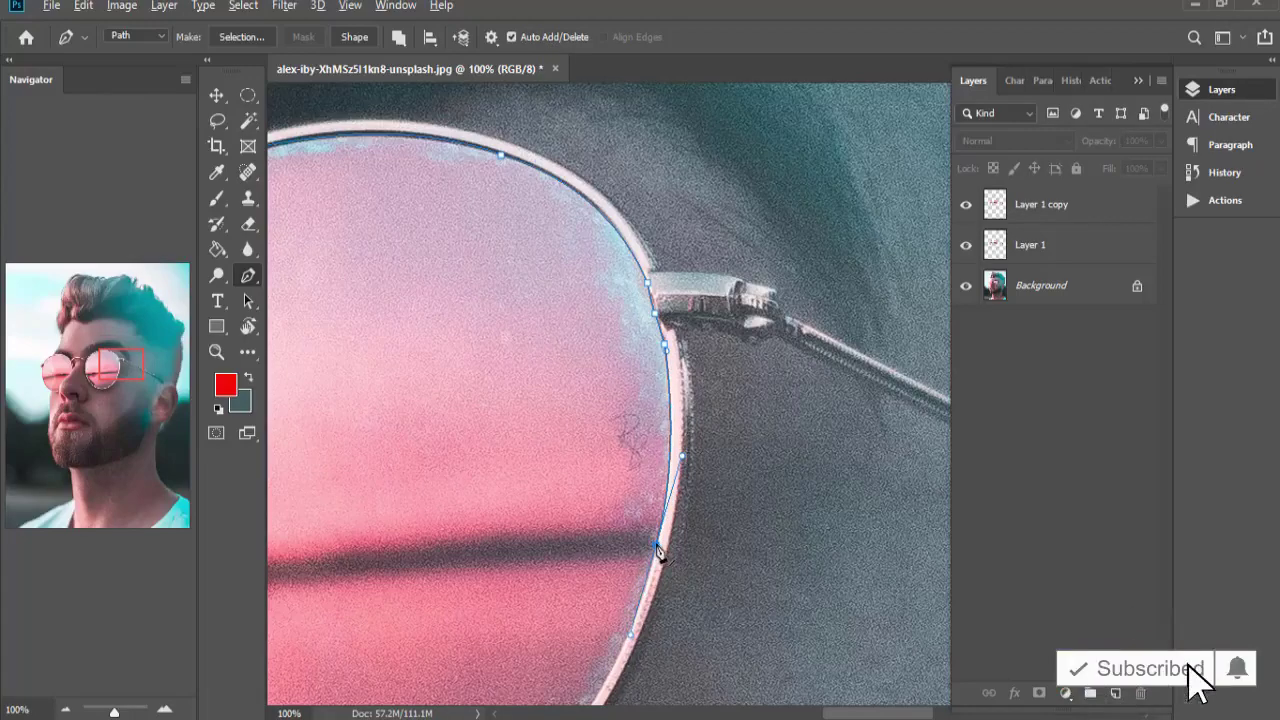
pyautogui.scroll(-5, 608, 472)
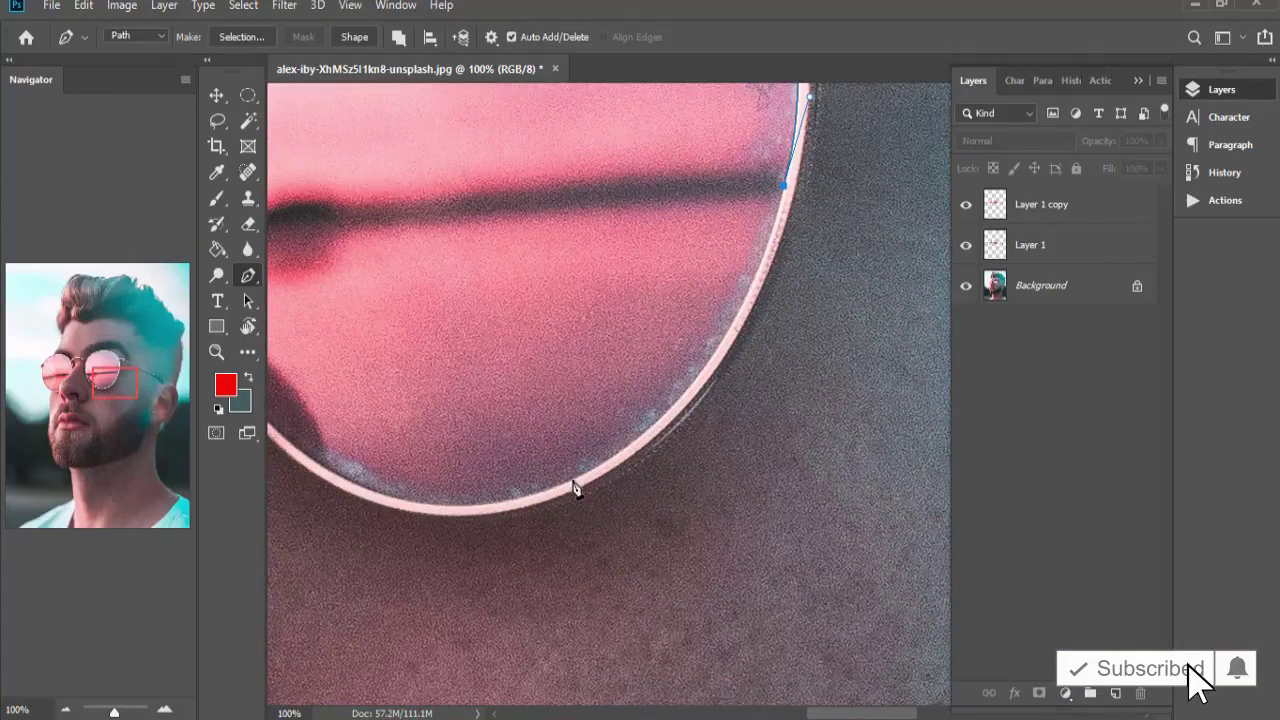
pyautogui.moveTo(573, 481); pyautogui.dragTo(415, 545)
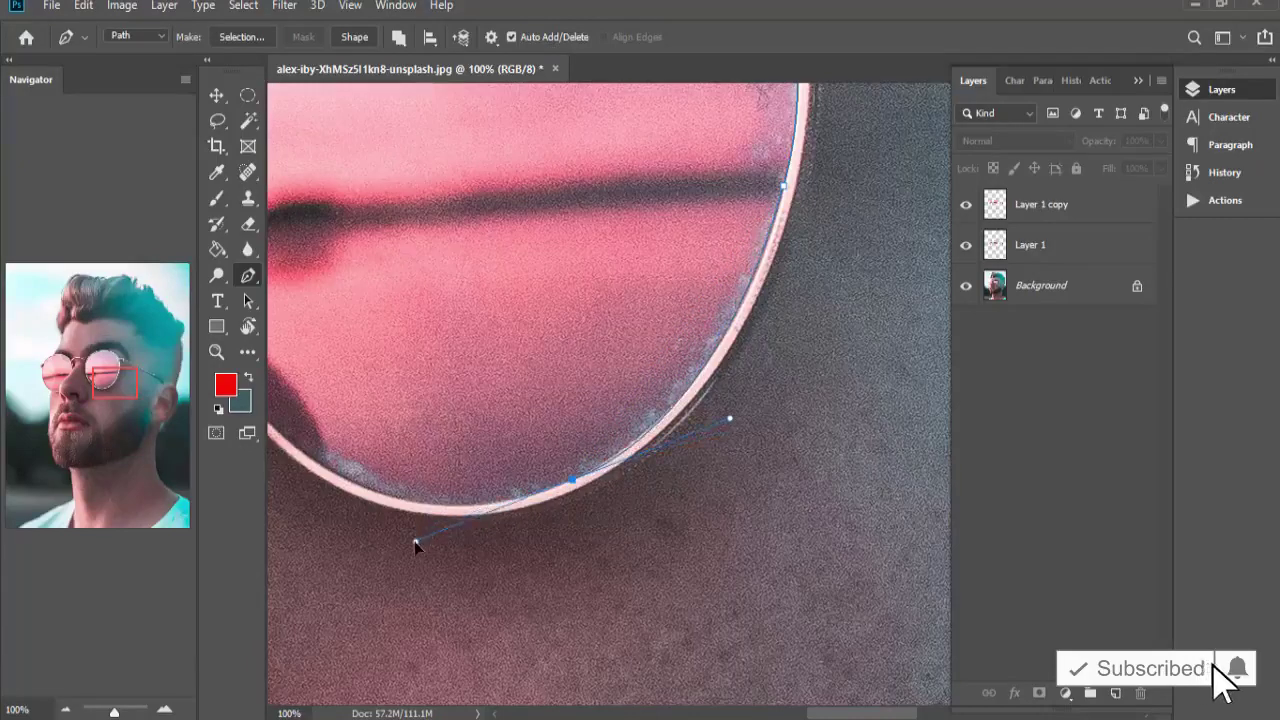
pyautogui.moveTo(415, 545); pyautogui.dragTo(402, 557)
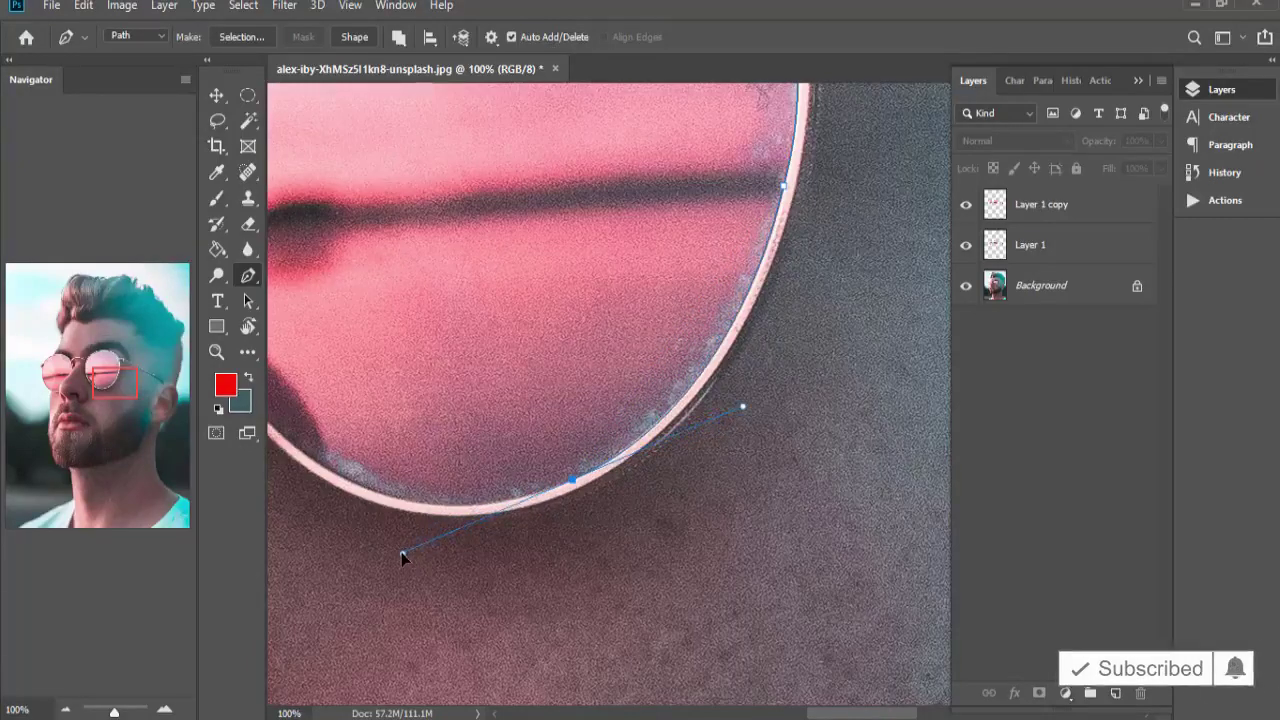
pyautogui.keyDown('alt'); pyautogui.click(572, 481); pyautogui.keyUp('alt')
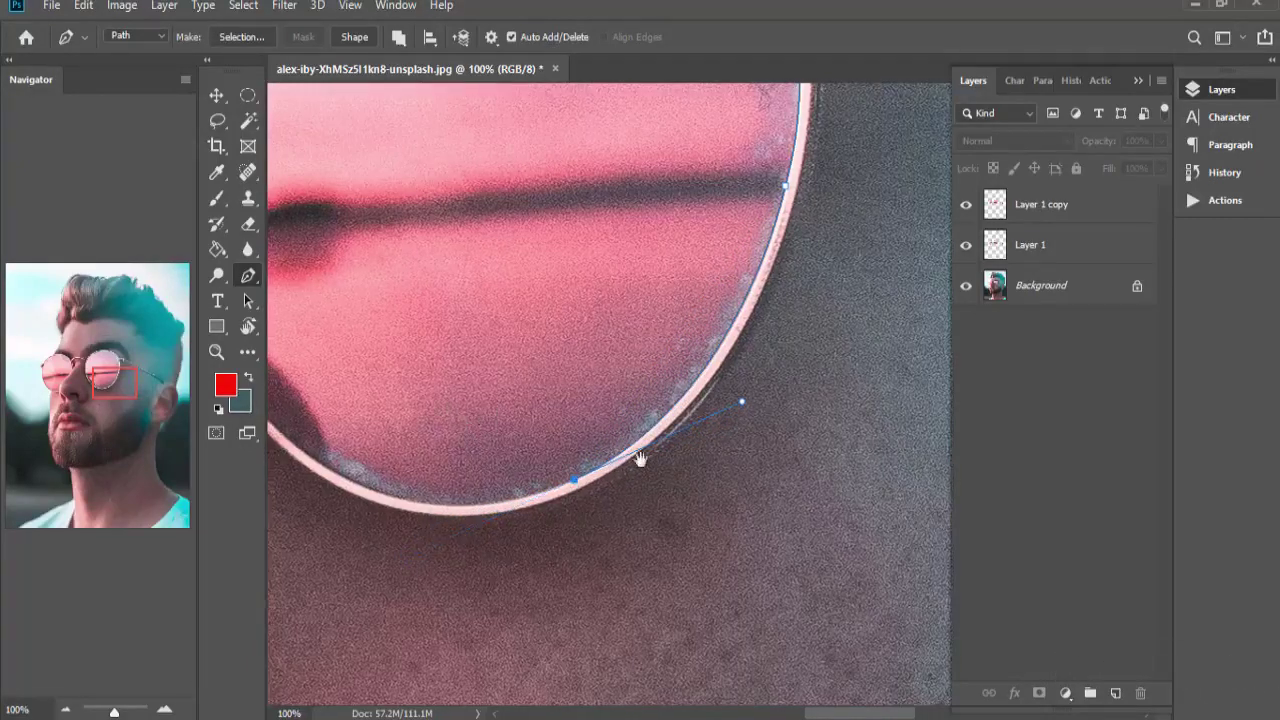
pyautogui.moveTo(640, 458); pyautogui.dragTo(978, 531)
pyautogui.moveTo(566, 448); pyautogui.dragTo(418, 235)
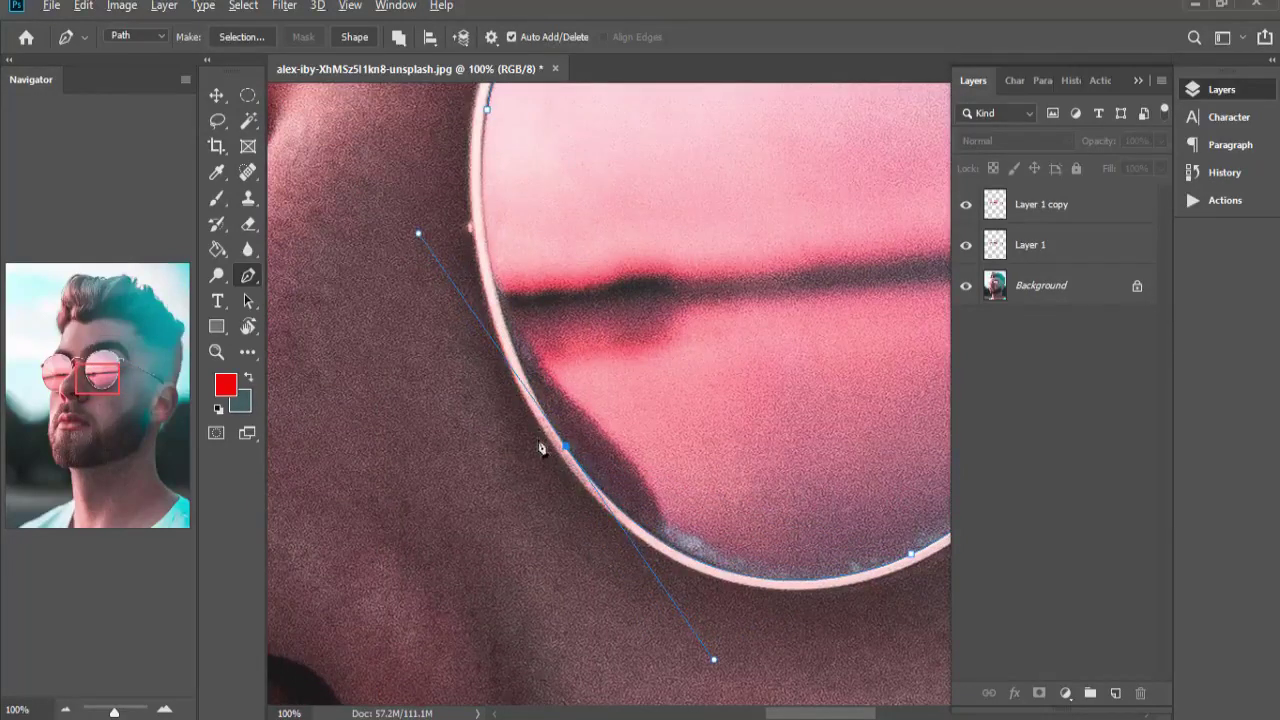
pyautogui.moveTo(571, 457); pyautogui.dragTo(516, 678)
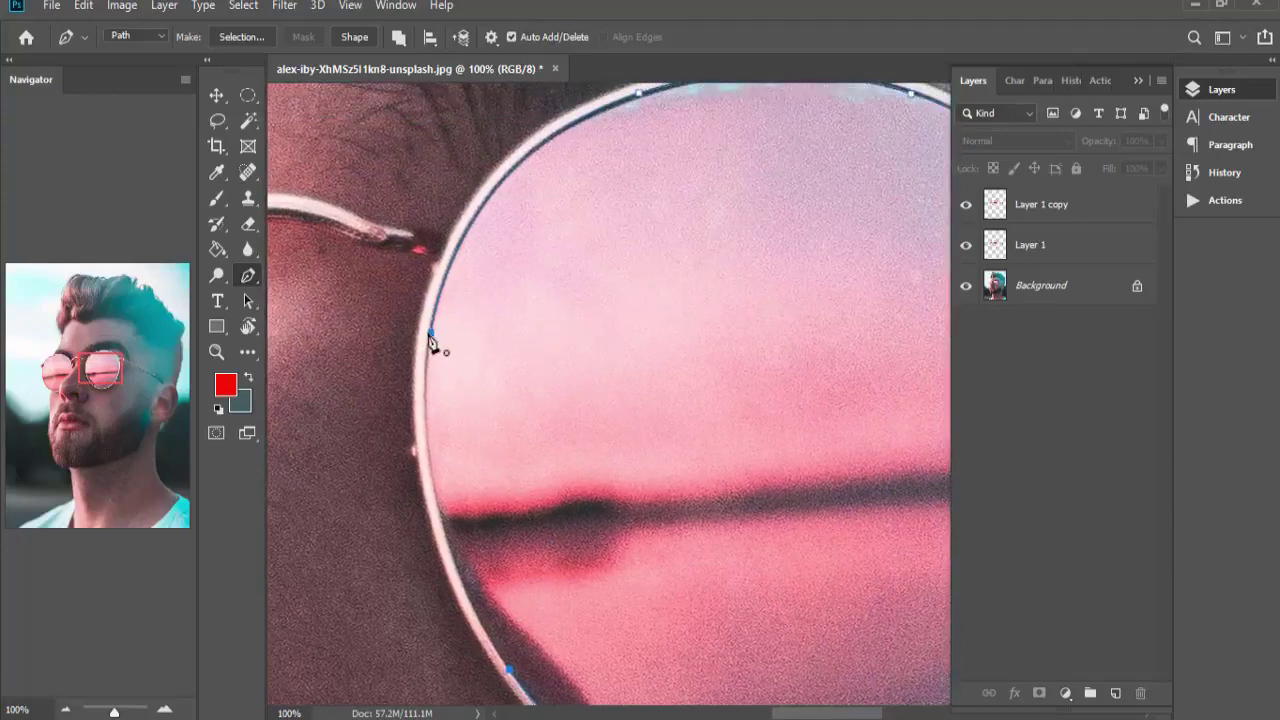
# Start a new path at the left lens edge and curve it up to a corner on the upper rim.
pyautogui.moveTo(431, 334)
pyautogui.mouseDown()
pyautogui.moveTo(472, 230)
pyautogui.moveTo(459, 145)
pyautogui.mouseUp()
pyautogui.moveTo(541, 338); pyautogui.dragTo(612, 363)
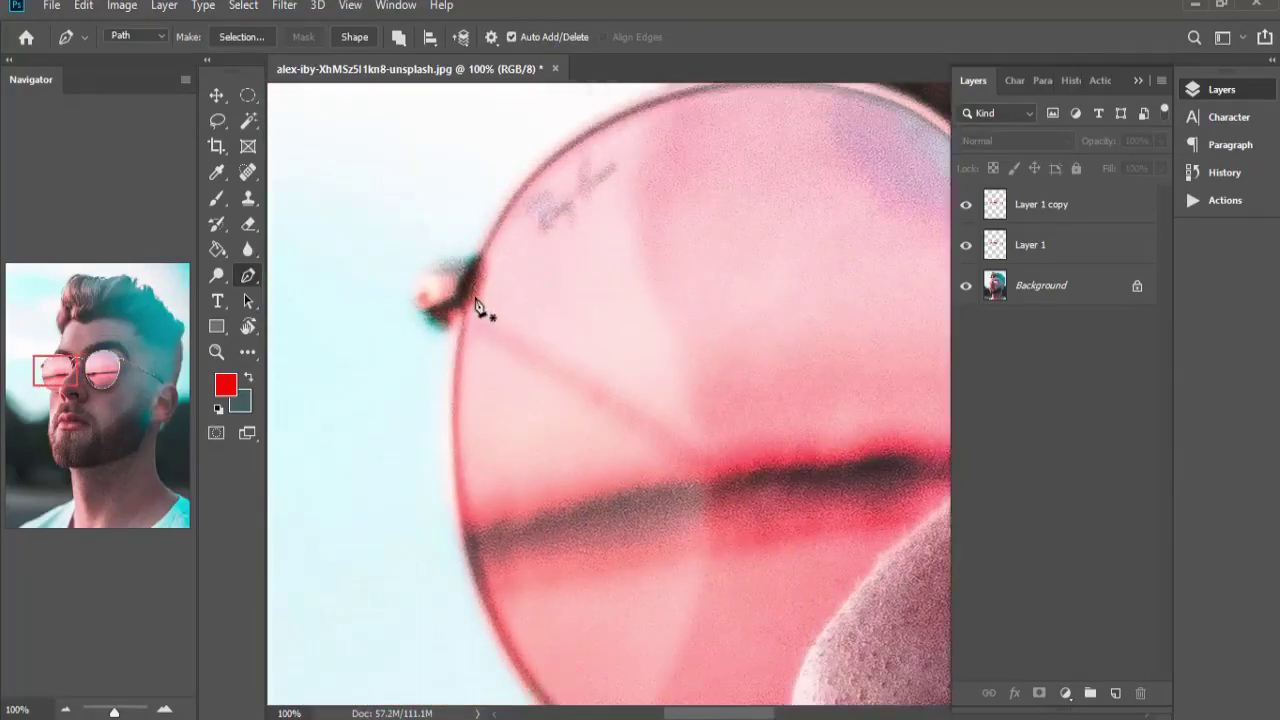
pyautogui.click(464, 311)
pyautogui.moveTo(562, 155)
pyautogui.mouseDown()
pyautogui.moveTo(645, 112)
pyautogui.moveTo(634, 104)
pyautogui.mouseUp()
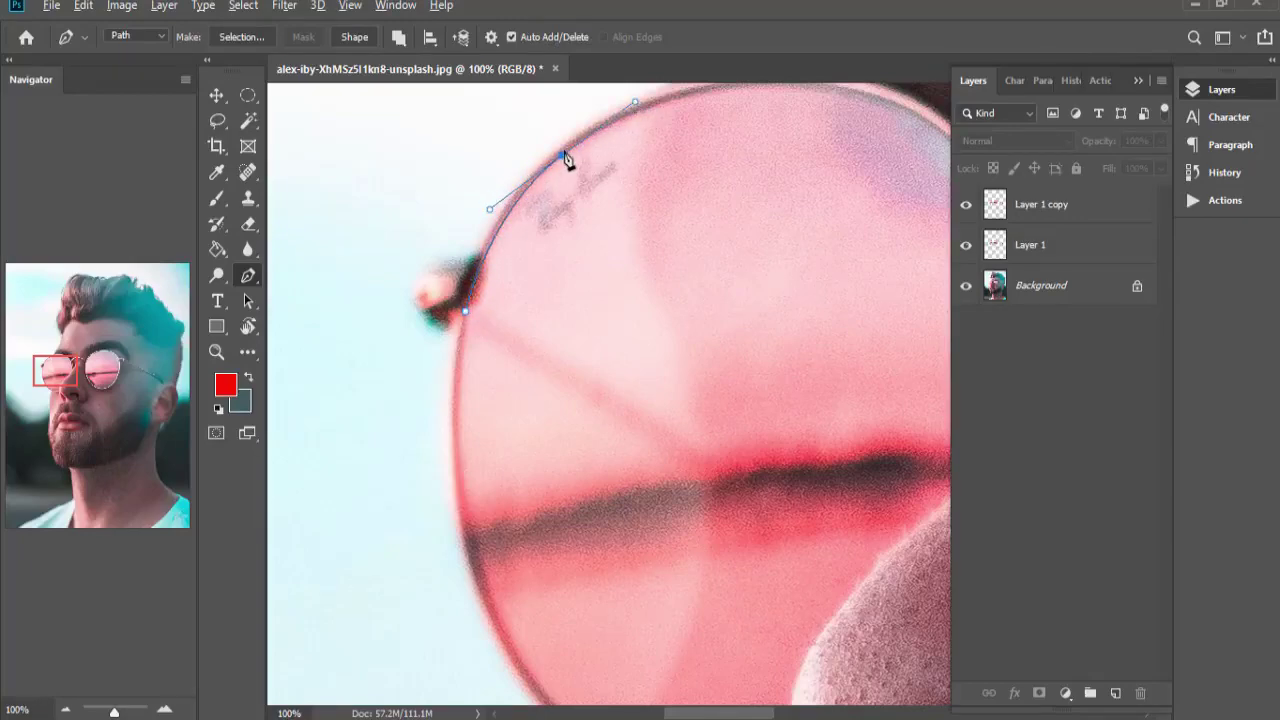
pyautogui.moveTo(565, 162); pyautogui.dragTo(300, 292)
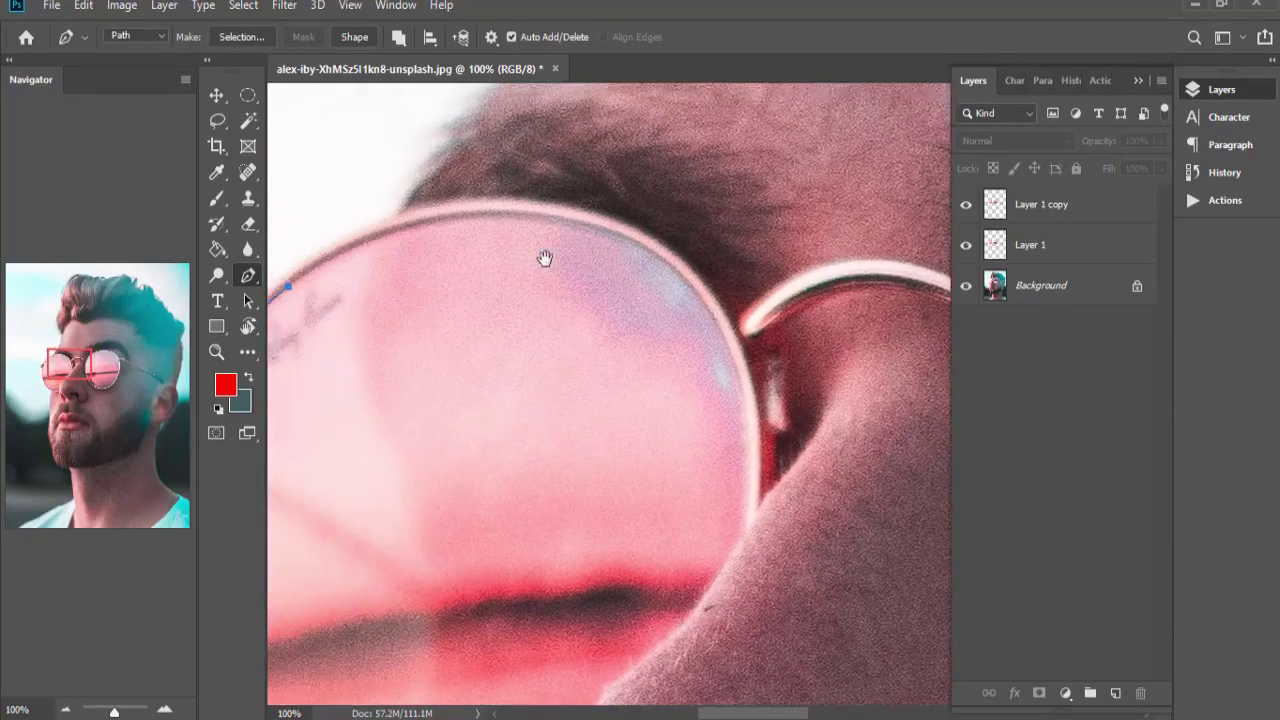
pyautogui.moveTo(620, 236)
pyautogui.mouseDown()
pyautogui.moveTo(829, 300)
pyautogui.moveTo(780, 305)
pyautogui.mouseUp()
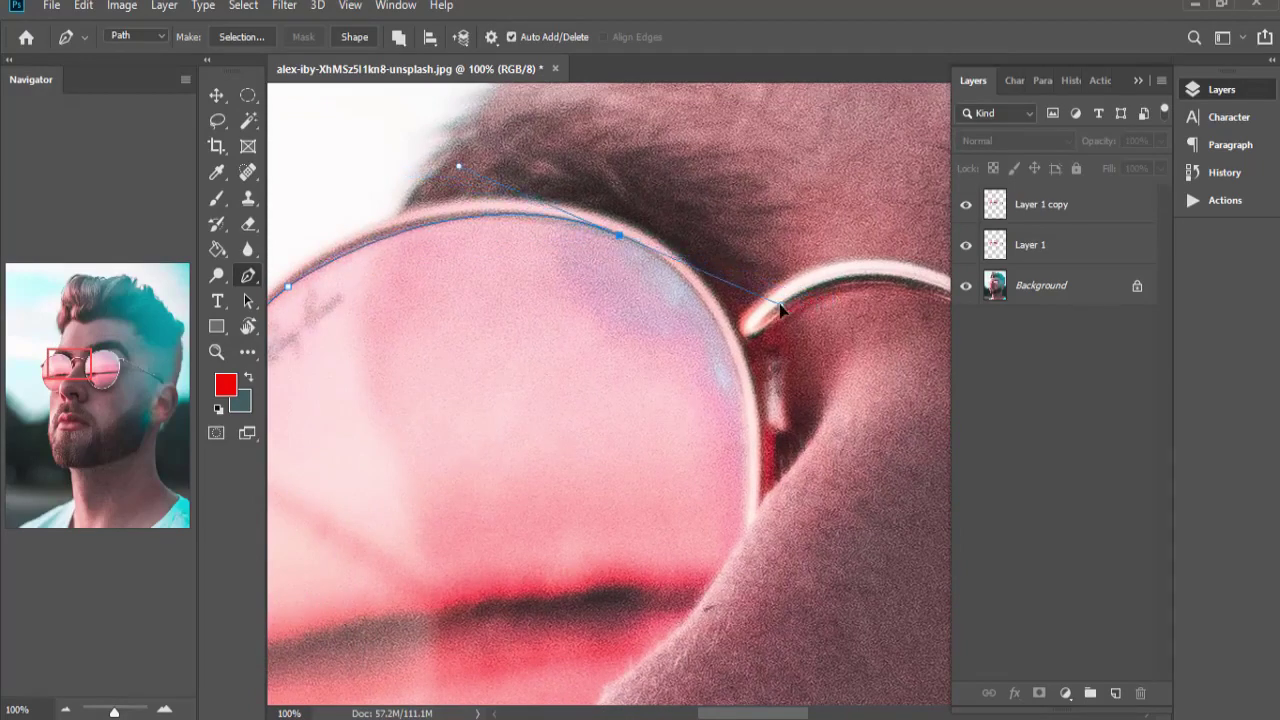
pyautogui.keyDown('alt'); pyautogui.click(620, 236); pyautogui.keyUp('alt')
# Trace down the rim with corner anchors, then magnify to 200%.
pyautogui.moveTo(741, 380); pyautogui.dragTo(779, 500)
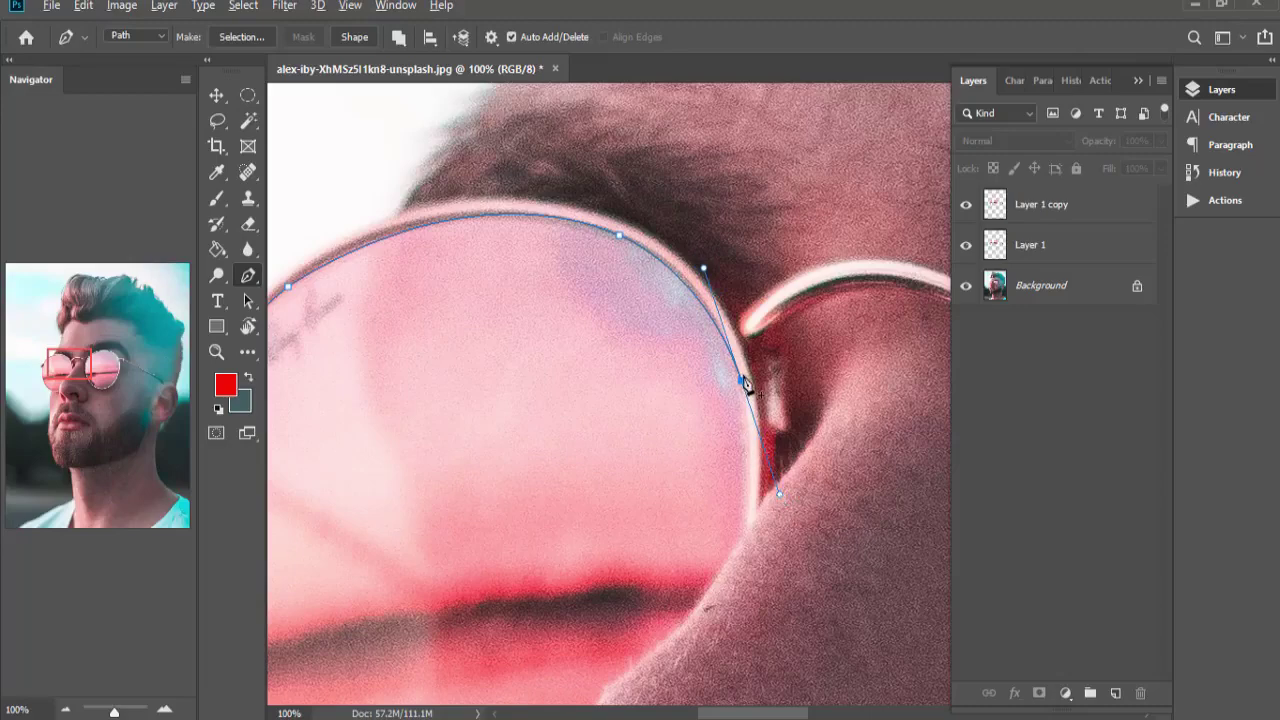
pyautogui.keyDown('alt'); pyautogui.click(741, 381); pyautogui.keyUp('alt')
pyautogui.moveTo(742, 520); pyautogui.dragTo(728, 614)
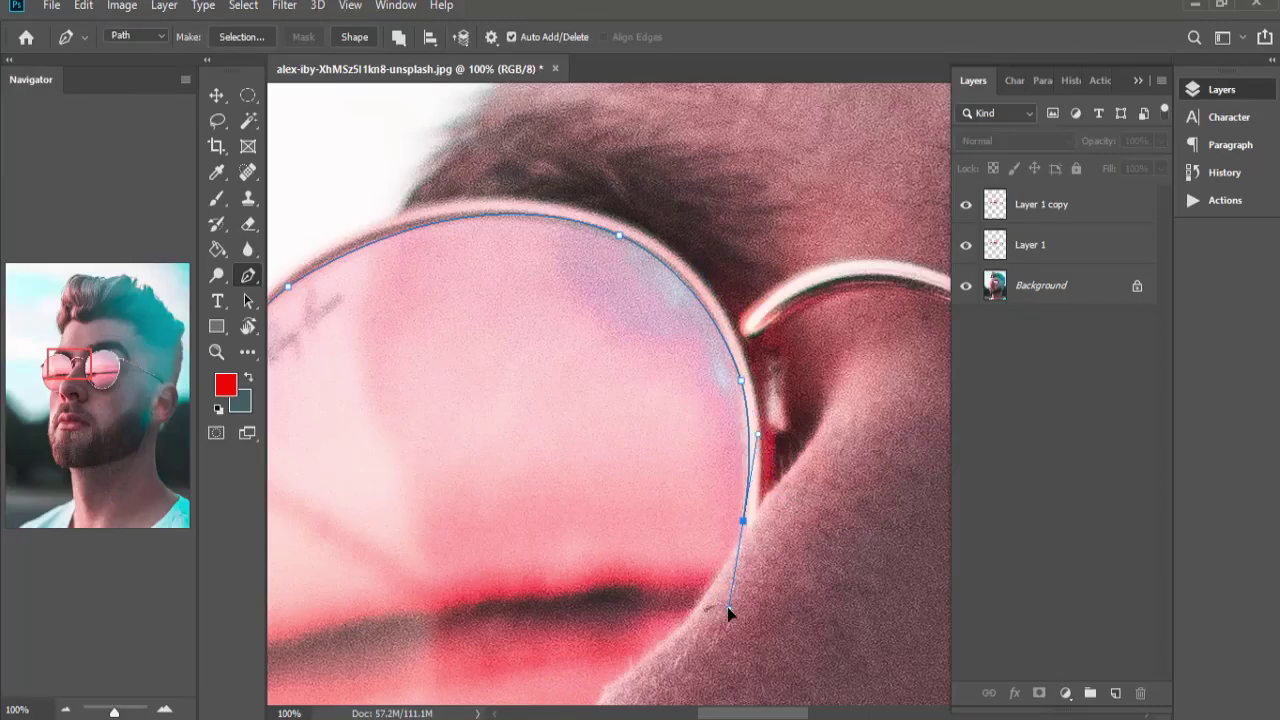
pyautogui.keyDown('alt'); pyautogui.click(744, 522); pyautogui.keyUp('alt')
pyautogui.moveTo(748, 540)
pyautogui.mouseDown()
pyautogui.moveTo(771, 429)
pyautogui.moveTo(791, 415)
pyautogui.mouseUp()
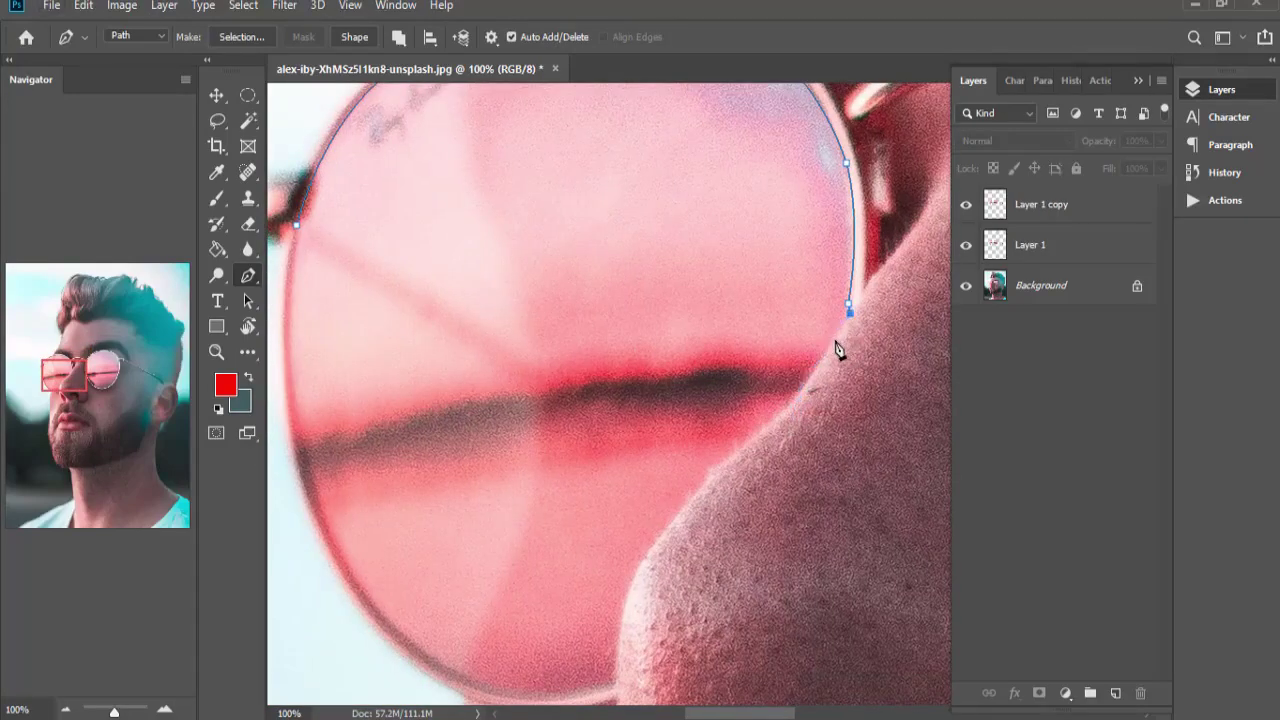
pyautogui.hotkey('ctrl', '+')
pyautogui.moveTo(846, 380); pyautogui.dragTo(667, 472)
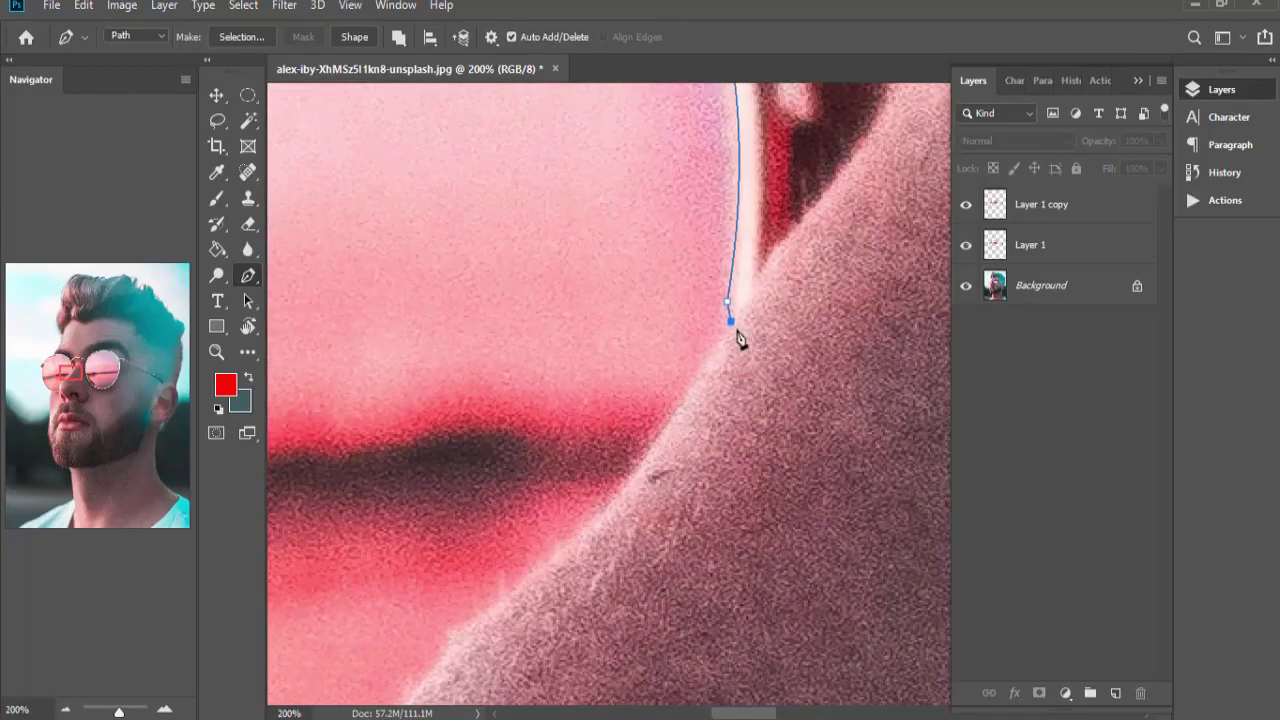
# Follow the nose edge down to the rim and curve along the lower rim with corner anchors.
pyautogui.click(640, 459)
pyautogui.moveTo(542, 560); pyautogui.dragTo(527, 572)
pyautogui.moveTo(557, 521); pyautogui.dragTo(717, 329)
pyautogui.moveTo(497, 591)
pyautogui.mouseDown()
pyautogui.moveTo(440, 670)
pyautogui.moveTo(666, 375)
pyautogui.mouseUp()
pyautogui.moveTo(646, 563); pyautogui.dragTo(650, 692)
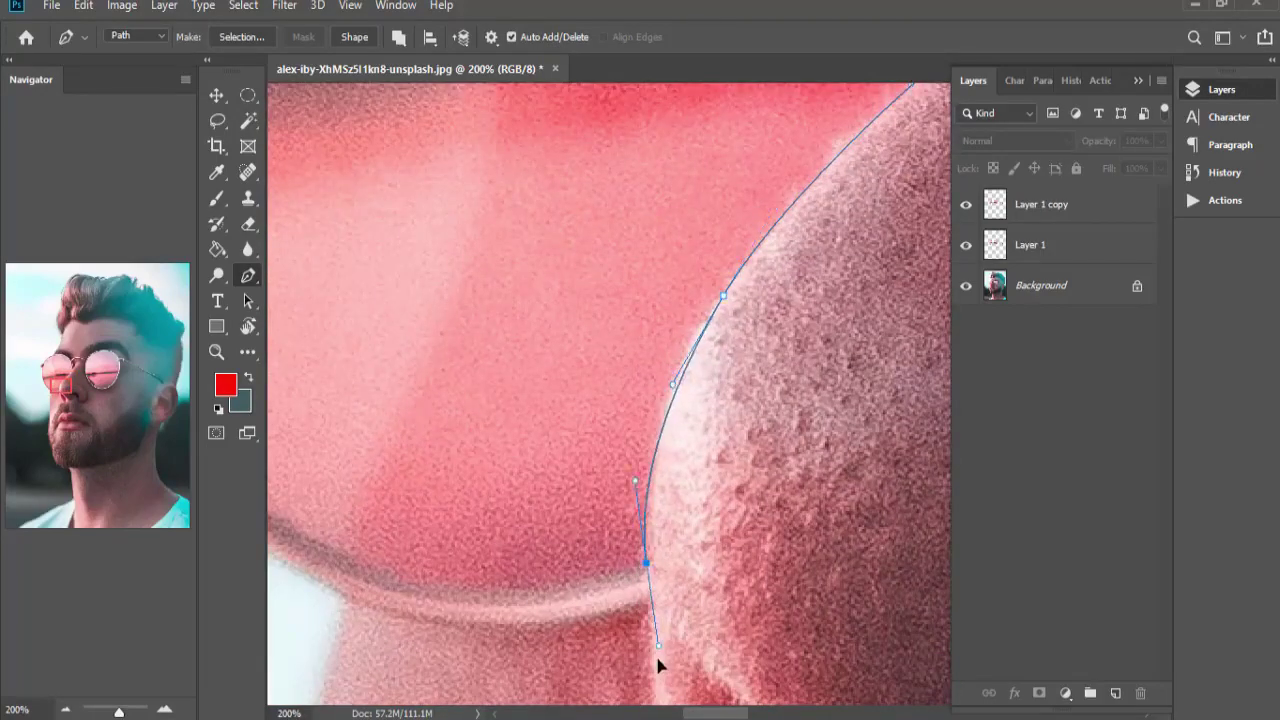
pyautogui.keyDown('alt'); pyautogui.click(647, 564); pyautogui.keyUp('alt')
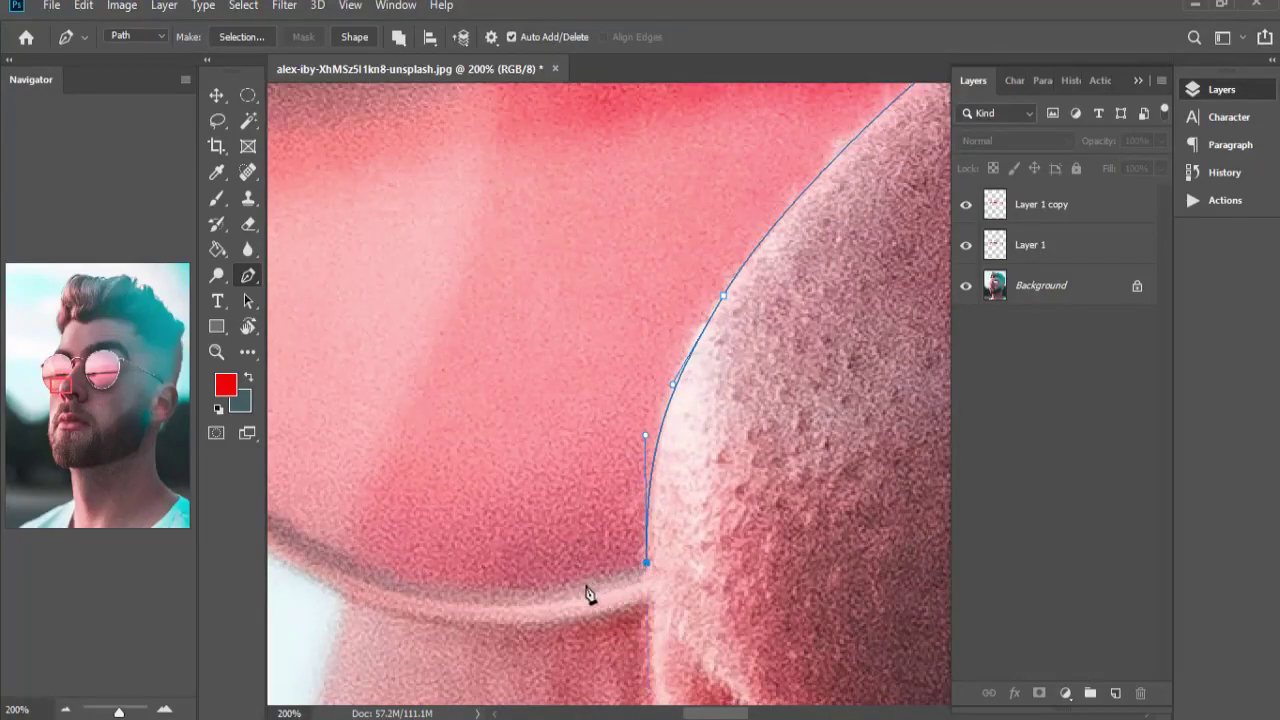
pyautogui.moveTo(397, 580)
pyautogui.mouseDown()
pyautogui.moveTo(279, 543)
pyautogui.moveTo(428, 542)
pyautogui.mouseUp()
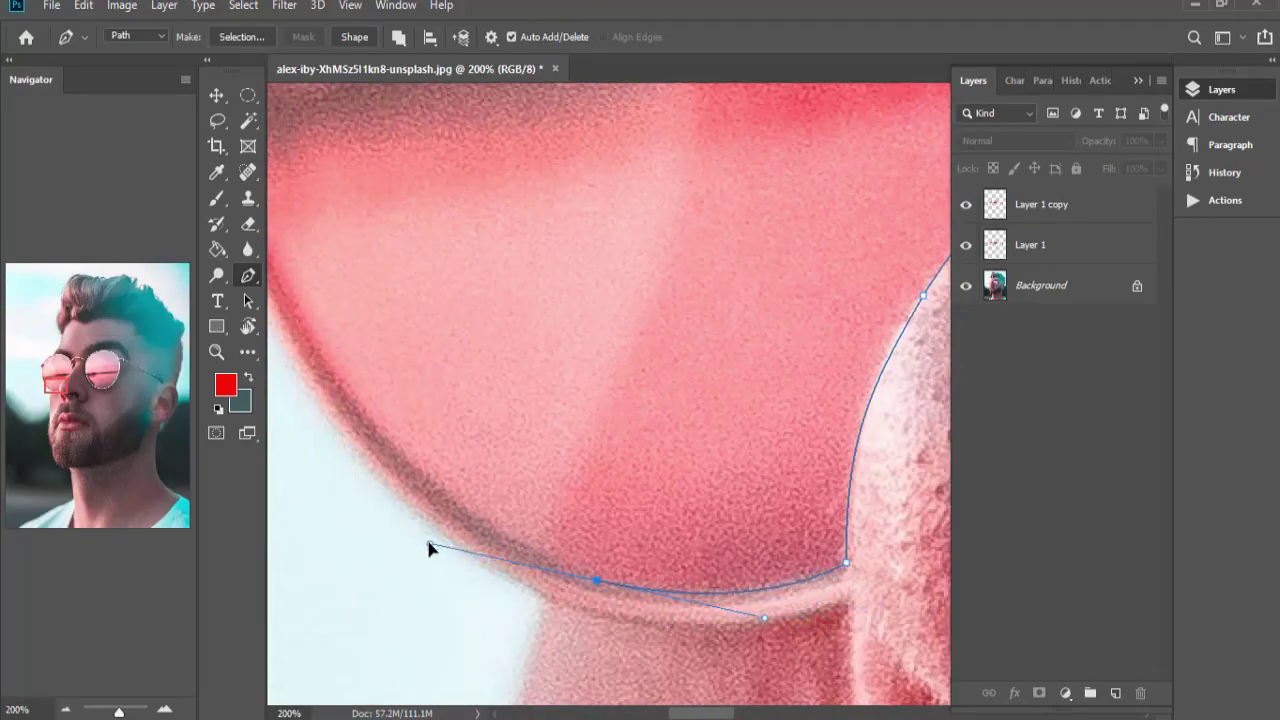
pyautogui.keyDown('alt'); pyautogui.click(596, 582); pyautogui.keyUp('alt')
# Extend the path up the left lens's left edge with a corner and a curved anchor.
pyautogui.moveTo(337, 373)
pyautogui.mouseDown()
pyautogui.moveTo(306, 286)
pyautogui.moveTo(274, 271)
pyautogui.moveTo(275, 256)
pyautogui.mouseUp()
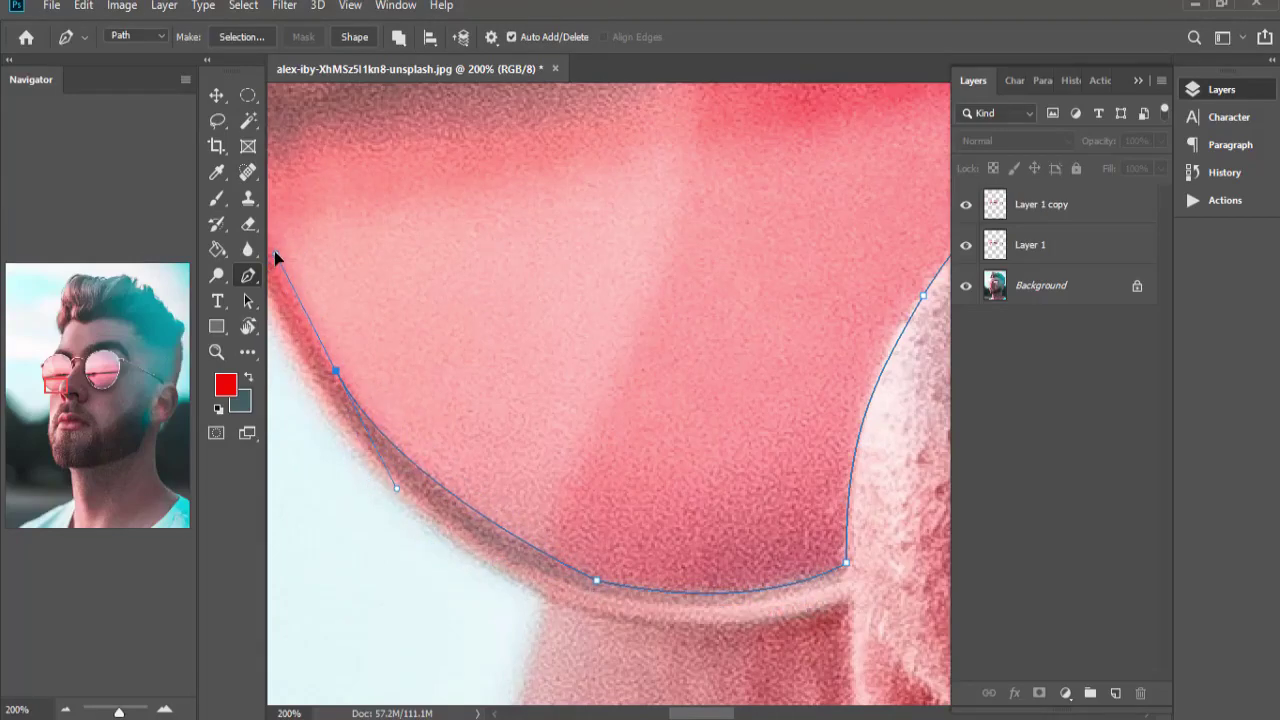
pyautogui.keyDown('alt'); pyautogui.click(336, 372); pyautogui.keyUp('alt')
pyautogui.scroll(3, 414, 300)
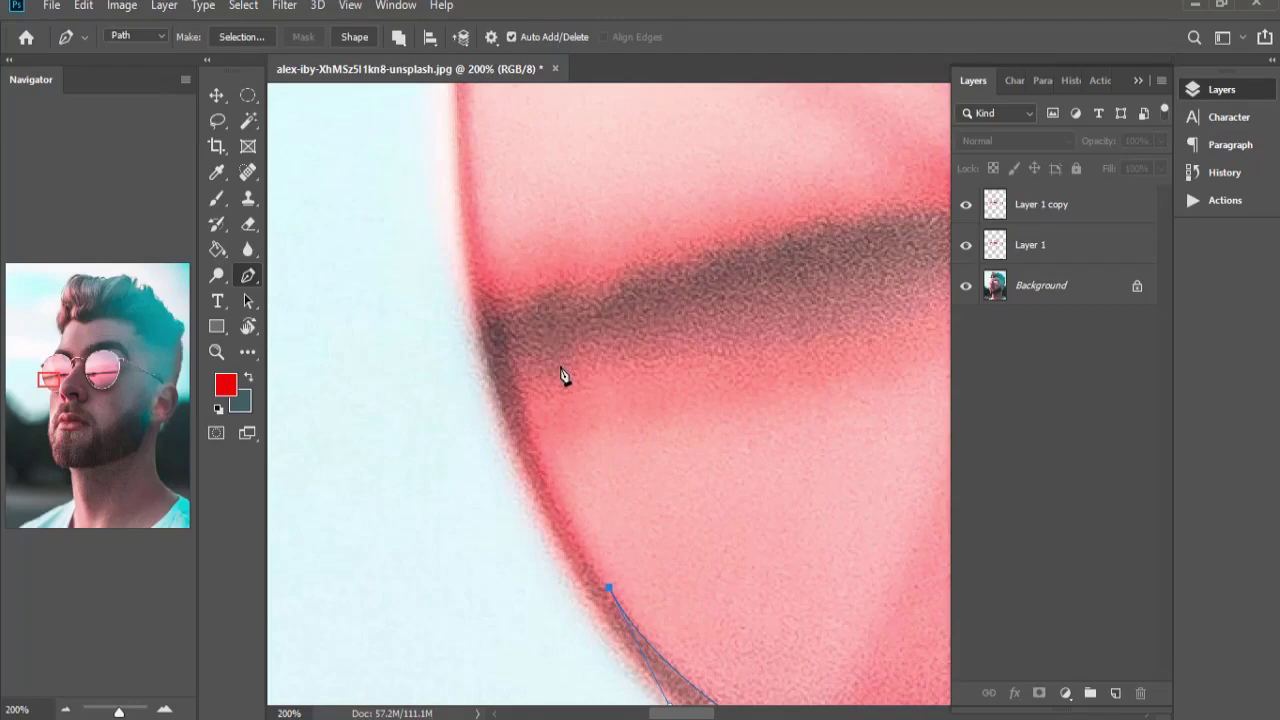
pyautogui.scroll(-2, 565, 375)
pyautogui.hscroll(2, 520, 360)
pyautogui.scroll(1, 520, 360)
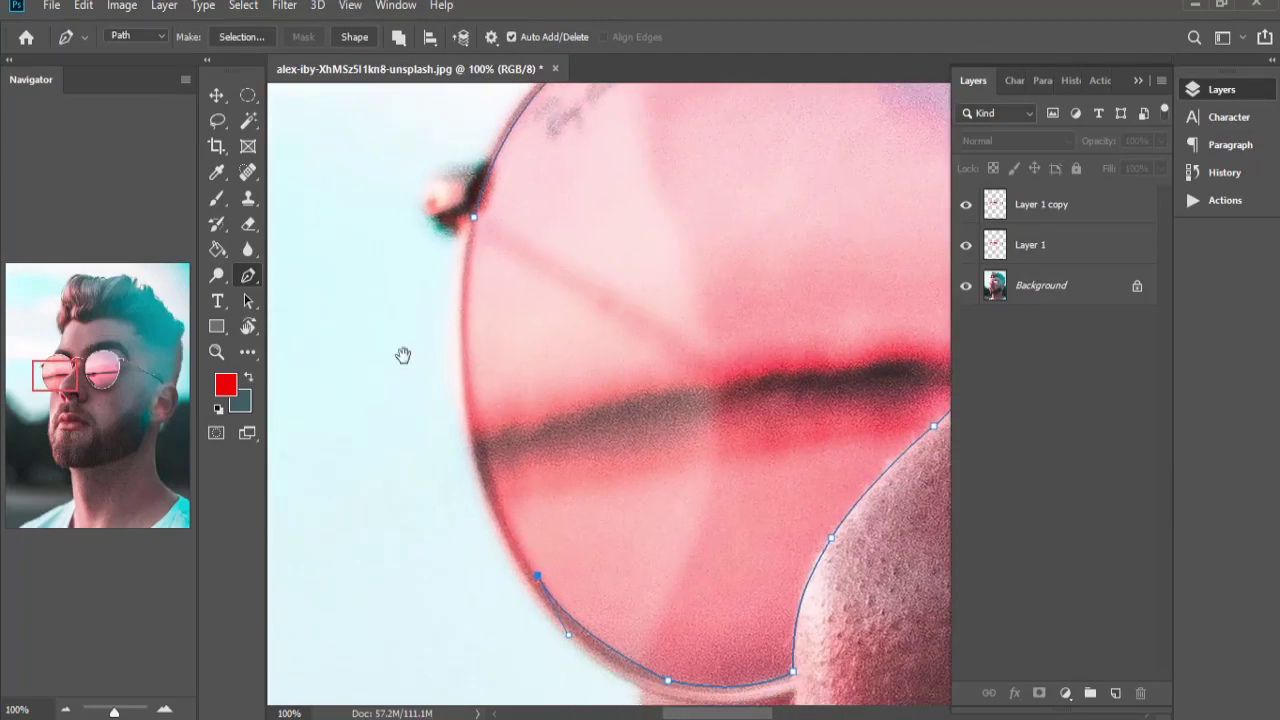
pyautogui.moveTo(469, 375)
pyautogui.mouseDown()
pyautogui.moveTo(474, 289)
pyautogui.moveTo(454, 280)
pyautogui.moveTo(460, 258)
pyautogui.mouseUp()
# Close the path at the starting anchor and reshape the top segment to match the rim.
pyautogui.keyDown('alt'); pyautogui.click(470, 373); pyautogui.keyUp('alt')
pyautogui.click(473, 217)
pyautogui.moveTo(480, 205); pyautogui.dragTo(480, 114)
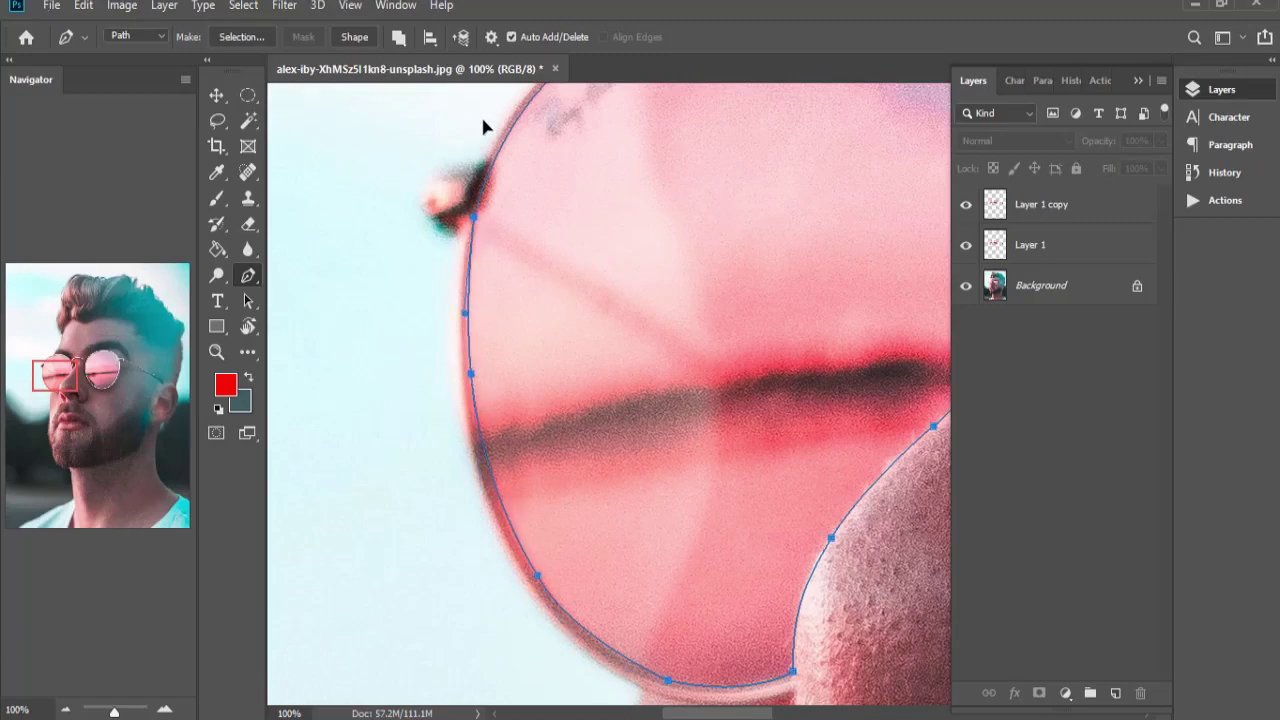
pyautogui.moveTo(474, 266); pyautogui.dragTo(478, 226)
pyautogui.click(476, 219)
# Hide the Background photo and load the lens paths as a selection on Layer 1 copy.
pyautogui.hotkey('ctrl', '-')
pyautogui.hotkey('ctrl', '-')
pyautogui.hotkey('ctrl', '-')
pyautogui.hotkey('ctrl', '-')
pyautogui.hotkey('ctrl', '-')
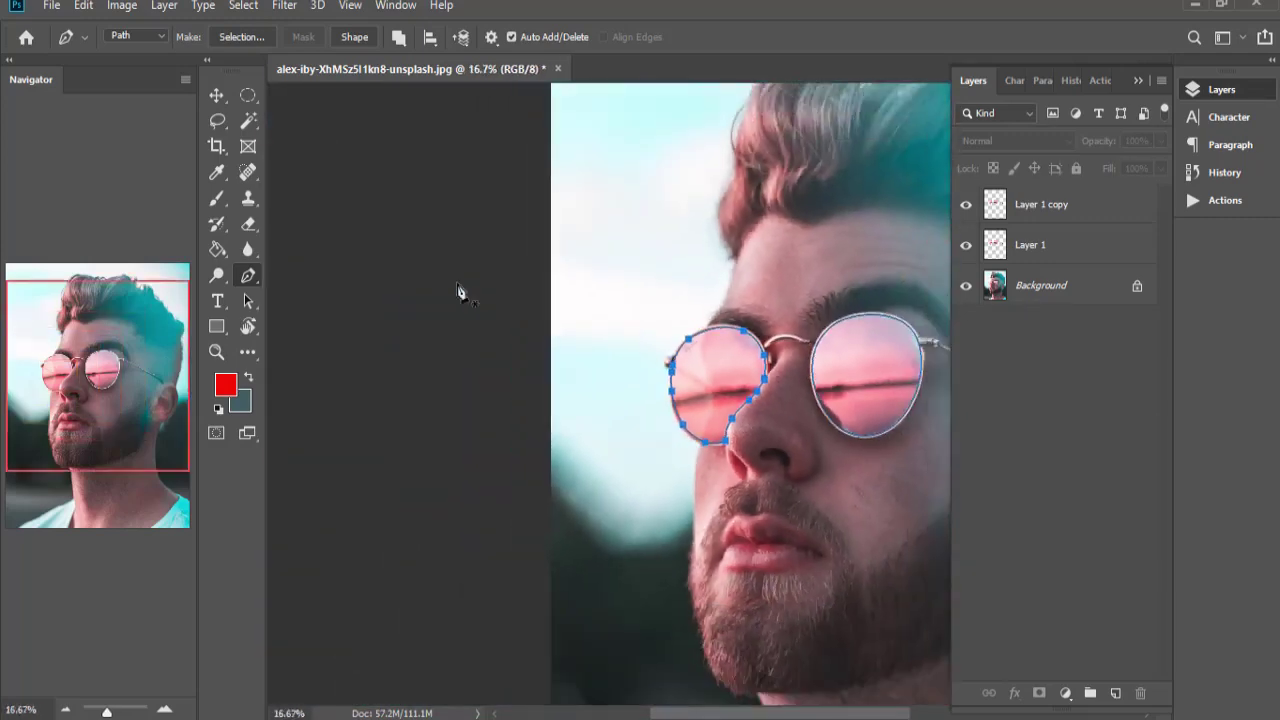
pyautogui.hotkey('ctrl', '-')
pyautogui.hotkey('ctrl', '-')
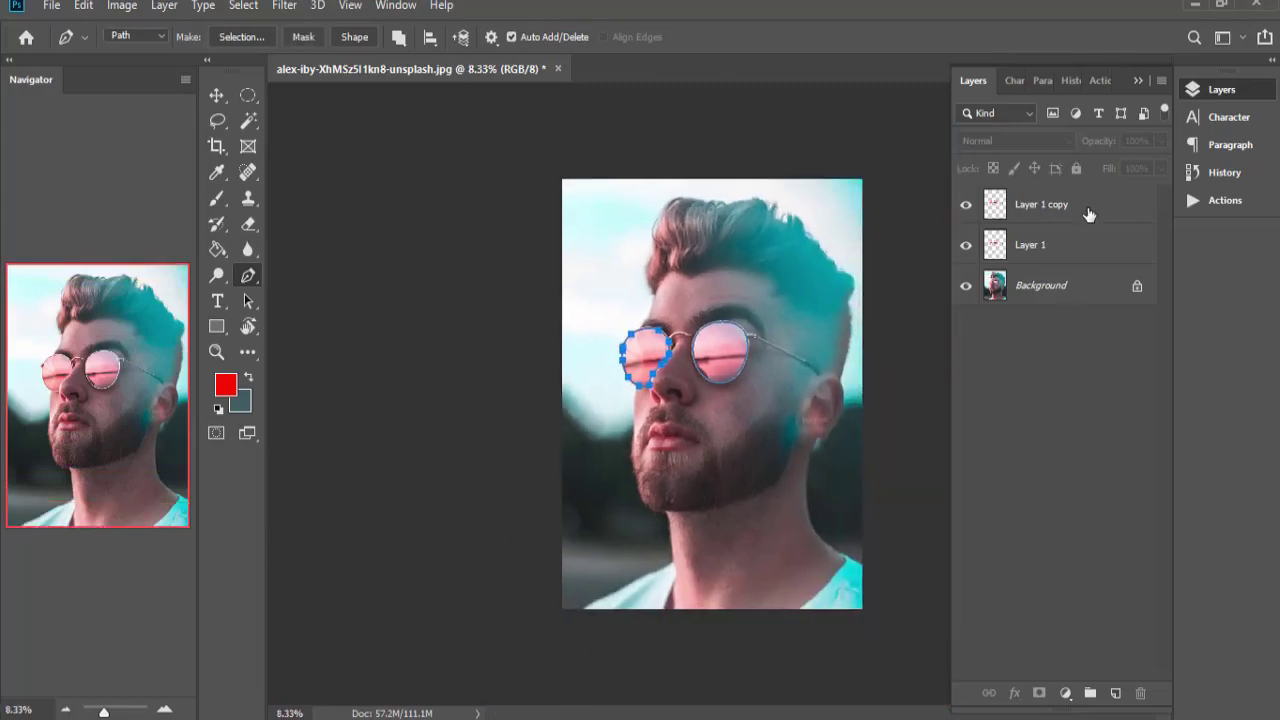
pyautogui.click(1088, 215)
pyautogui.click(965, 285)
pyautogui.hotkey('ctrl', 'Return')
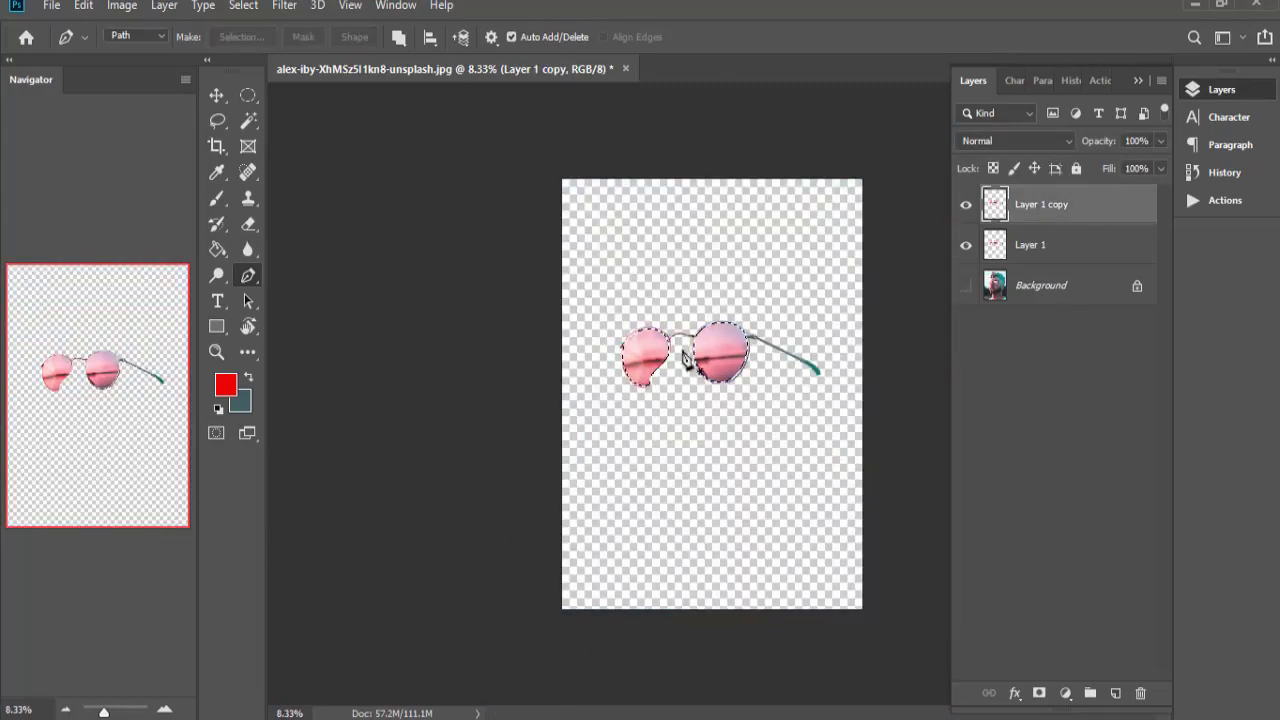
# Switch to the Marquee tool, then open and dismiss the selection's context menu.
pyautogui.press('m')
pyautogui.rightClick(713, 338)
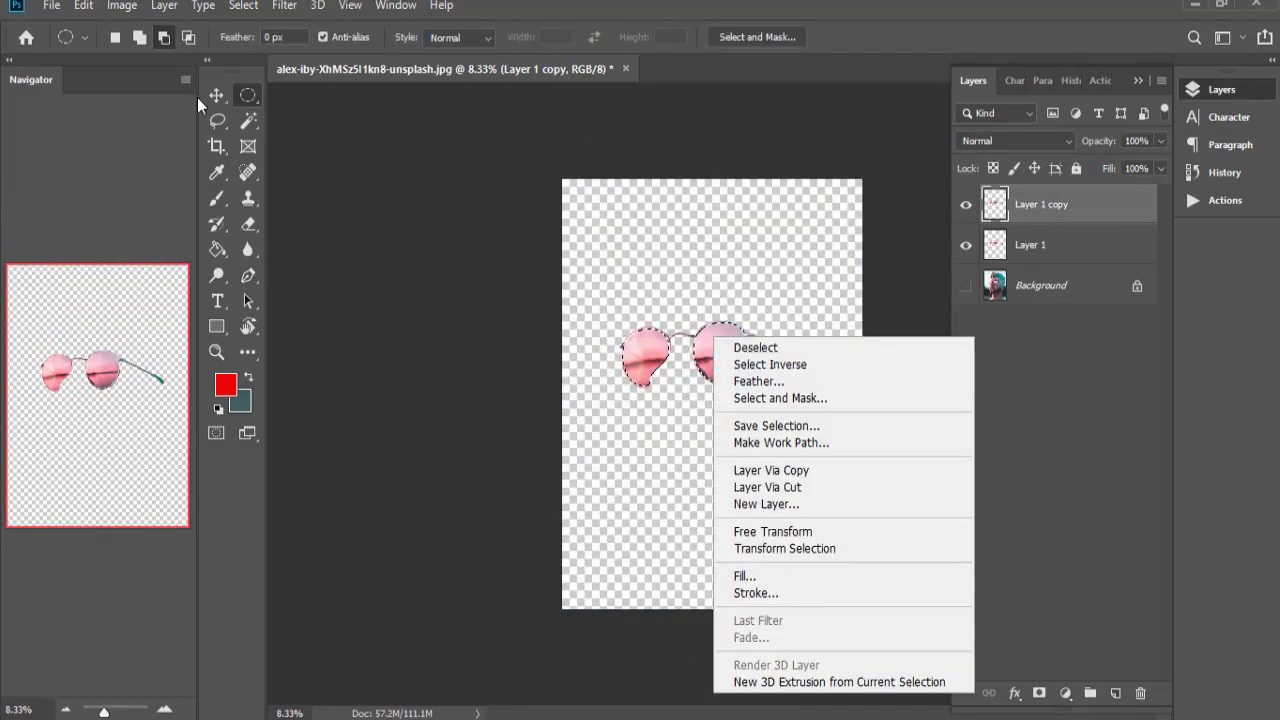
pyautogui.click(197, 97)
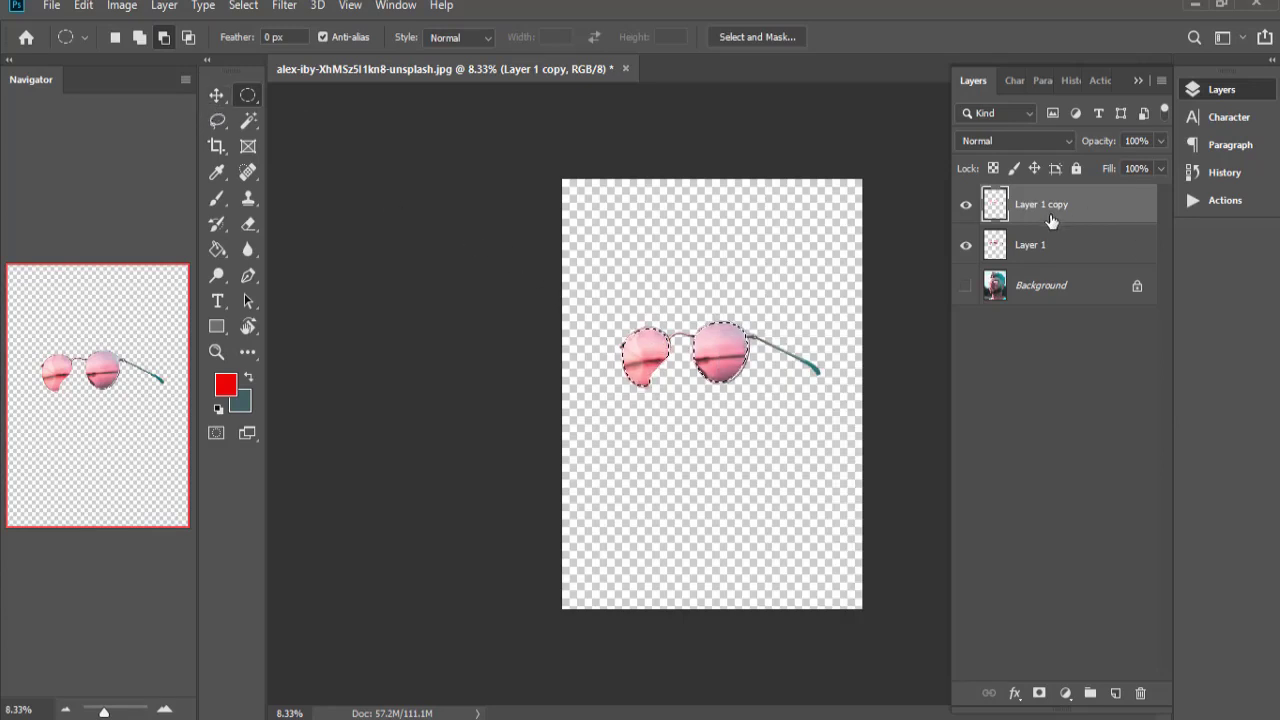
# Hide Layer 1, clear the selection, and zoom in on the lensless sunglasses frames.
pyautogui.press('v')
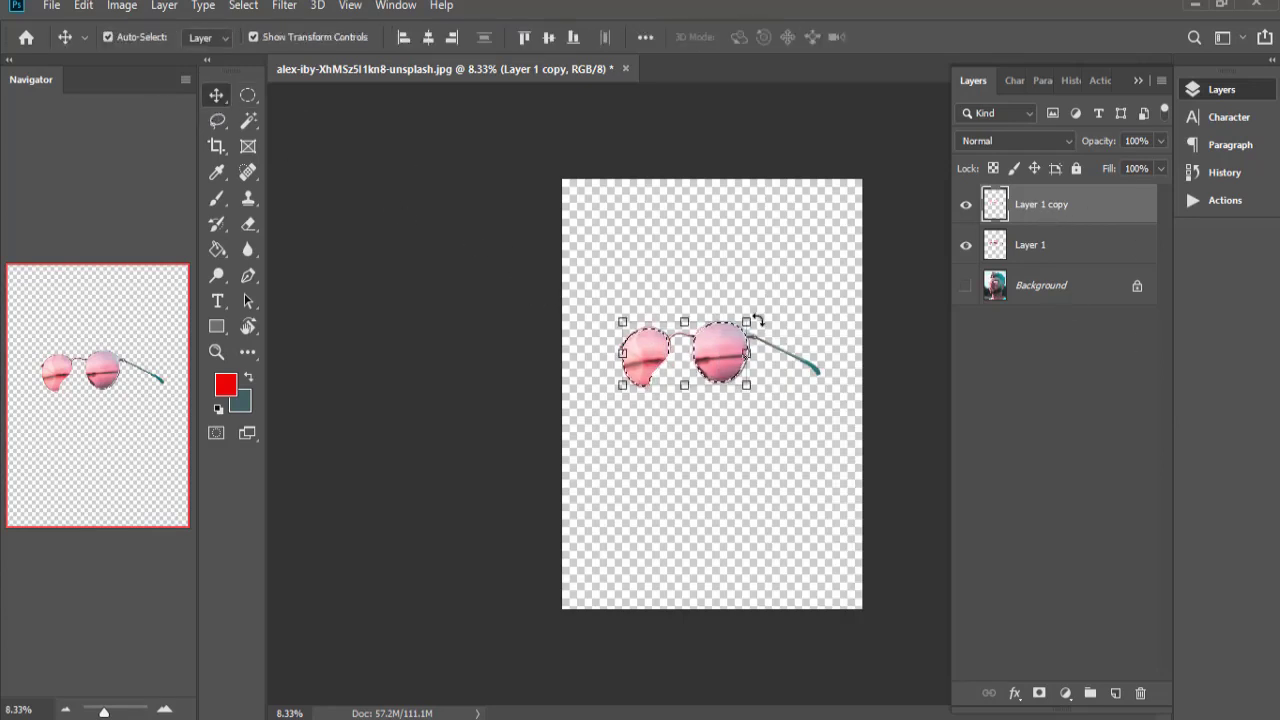
pyautogui.click(731, 249)
pyautogui.click(966, 245)
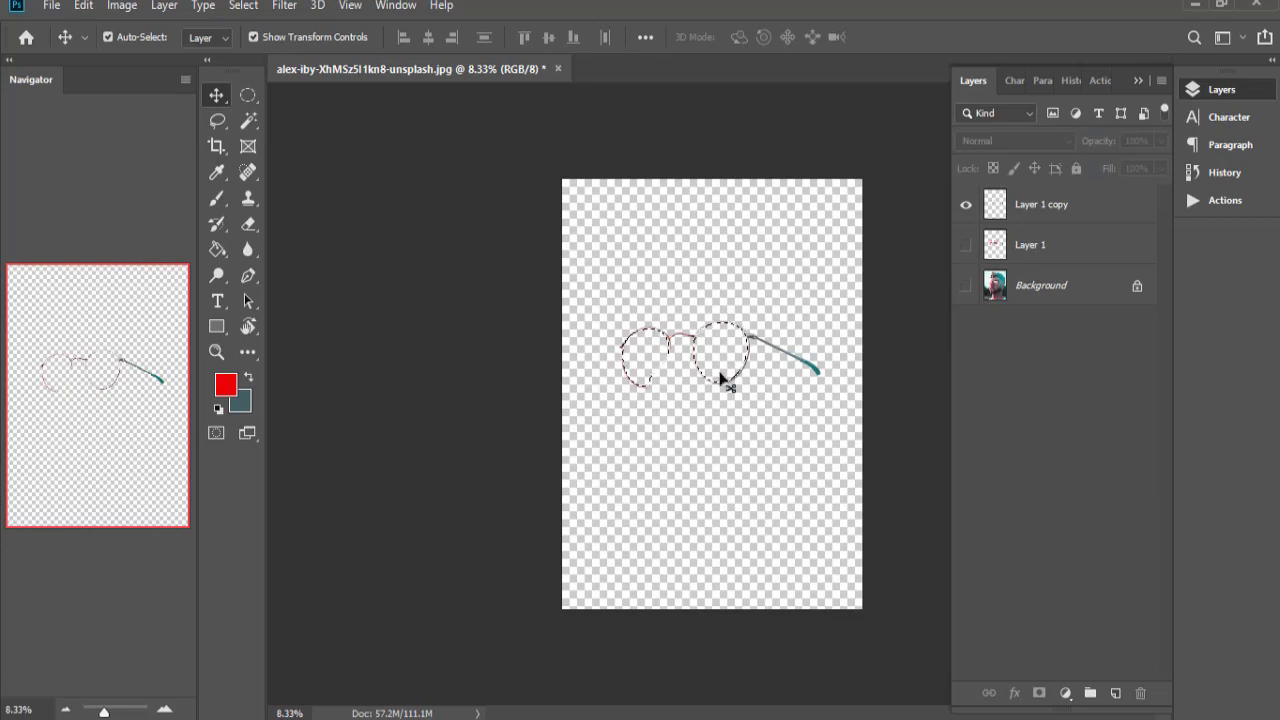
pyautogui.hotkey('ctrl', 'd')
pyautogui.hotkey('ctrl', '+')
pyautogui.hotkey('ctrl', '+')
pyautogui.hotkey('ctrl', '+')
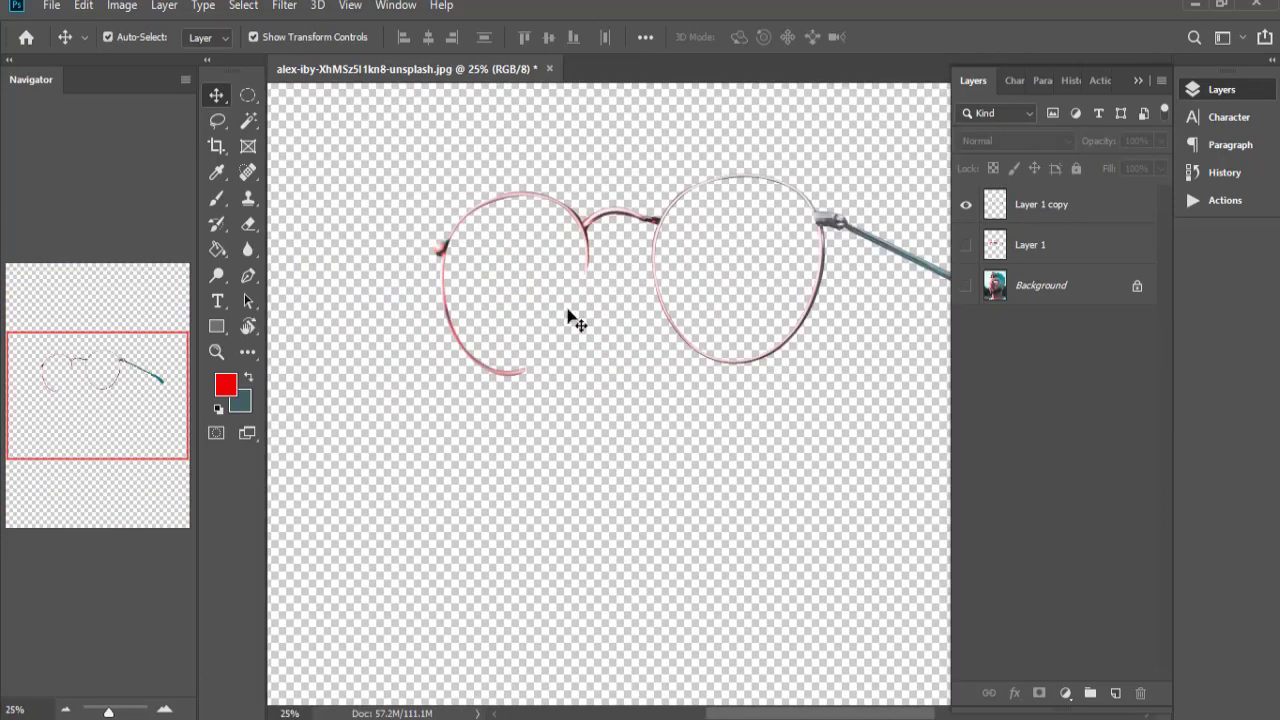
# Compare the glasses with and without Layer 1's lenses, then show the face photo again.
pyautogui.click(966, 245)
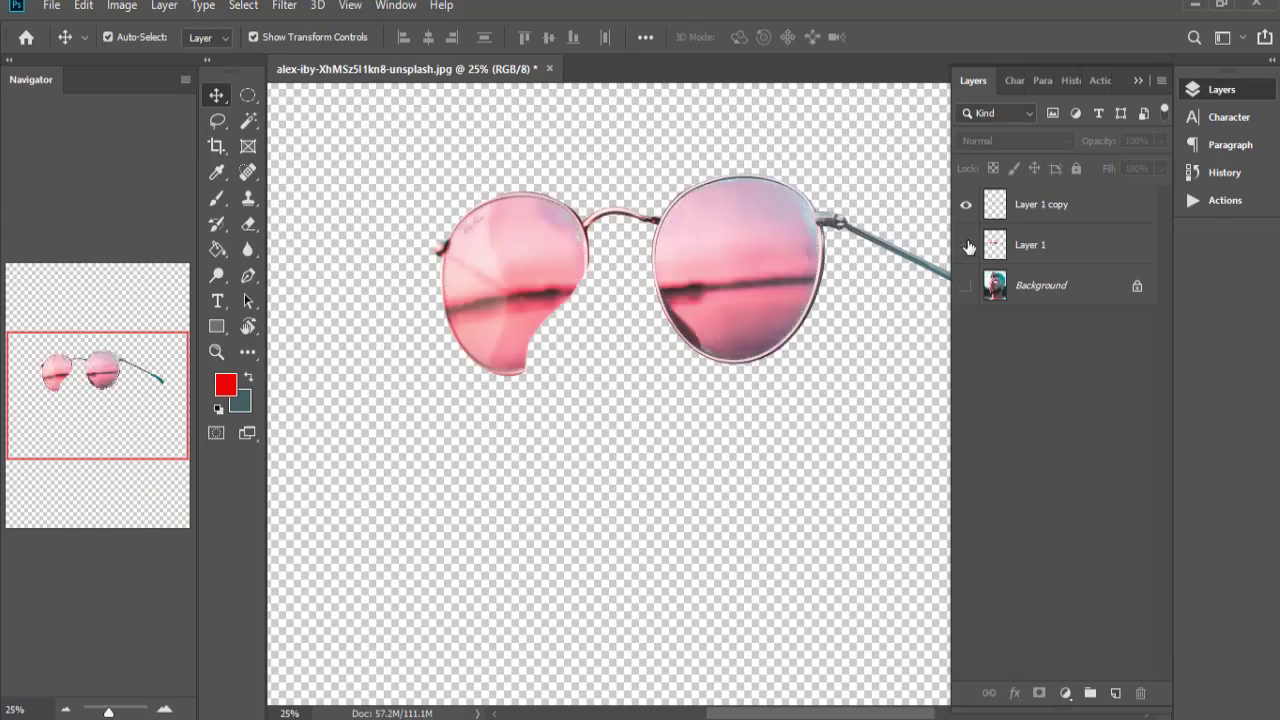
pyautogui.click(966, 245)
pyautogui.click(966, 245)
pyautogui.click(966, 247)
pyautogui.click(966, 287)
# Duplicate the Background layer into Background copy and frame the lower face and neck.
pyautogui.click(1043, 295)
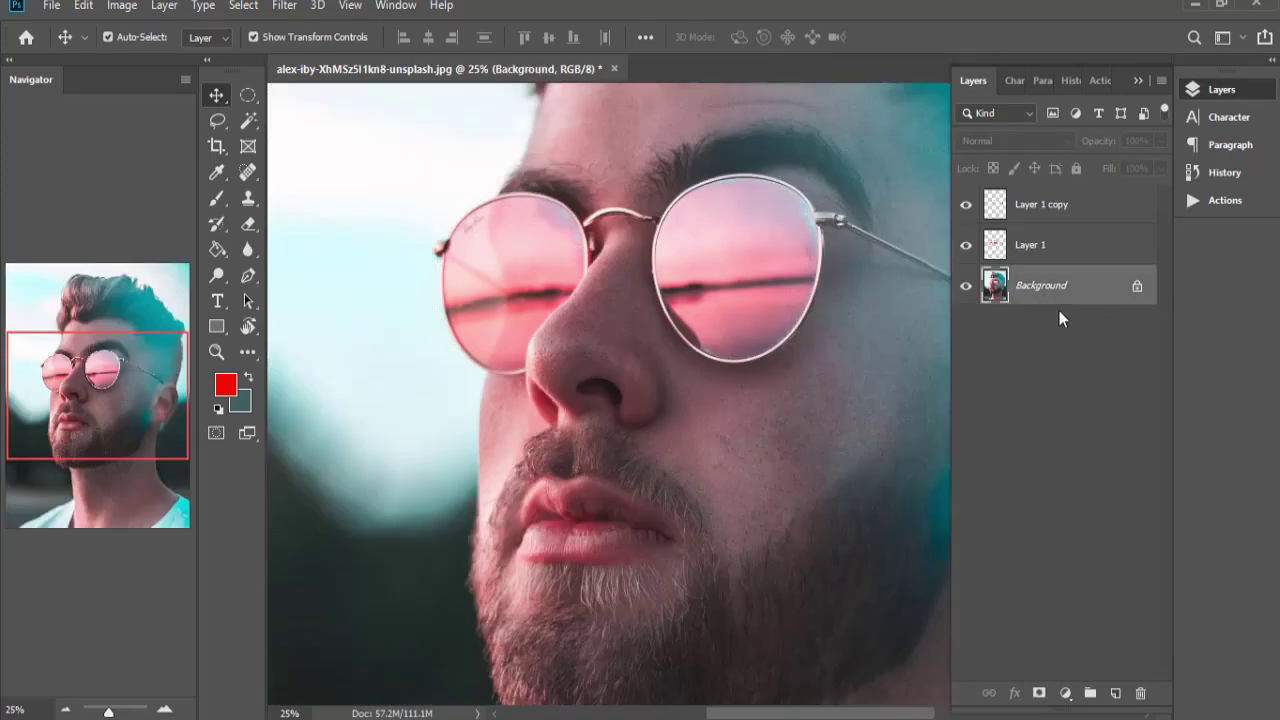
pyautogui.hotkey('ctrl', 'j')
pyautogui.hotkey('ctrl', '-')
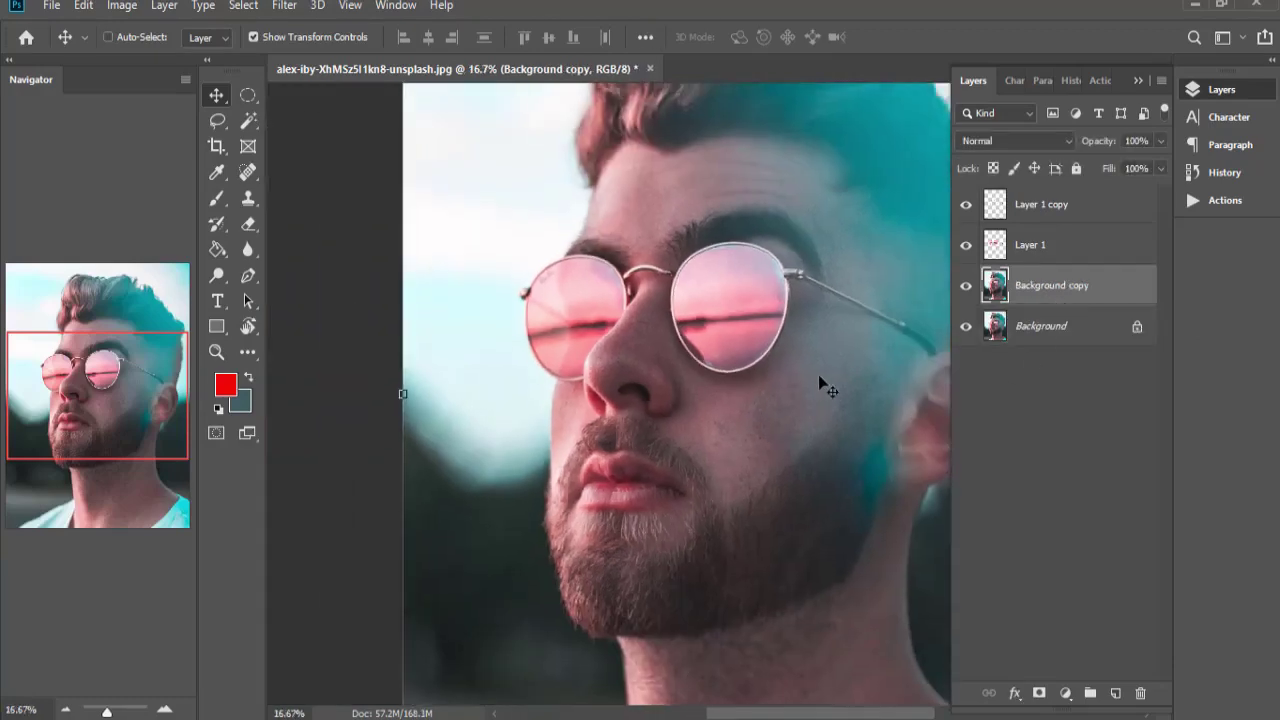
pyautogui.hotkey('ctrl', '-')
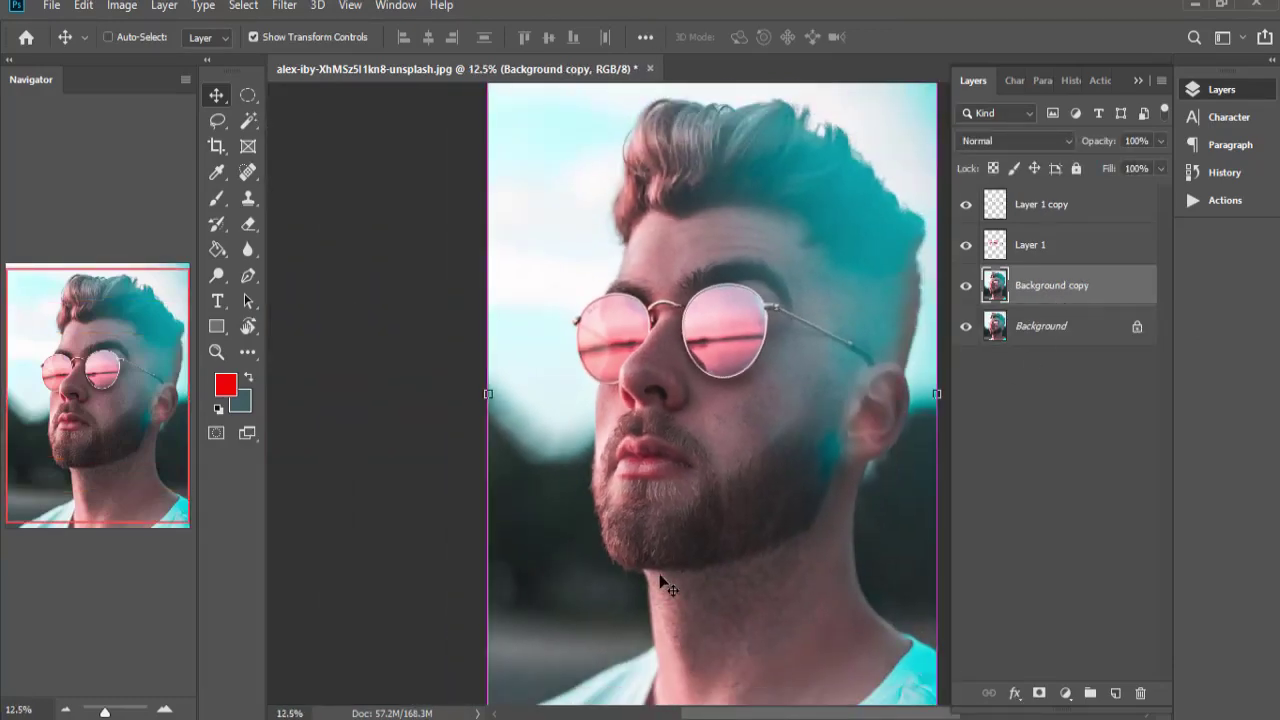
pyautogui.hotkey('ctrl', '+')
pyautogui.moveTo(654, 586)
pyautogui.mouseDown()
pyautogui.moveTo(519, 397)
pyautogui.moveTo(724, 301)
pyautogui.mouseUp()
# Start a pen path at the photo's bottom edge, tracing the shoulder and shirt up the neck.
pyautogui.press('p')
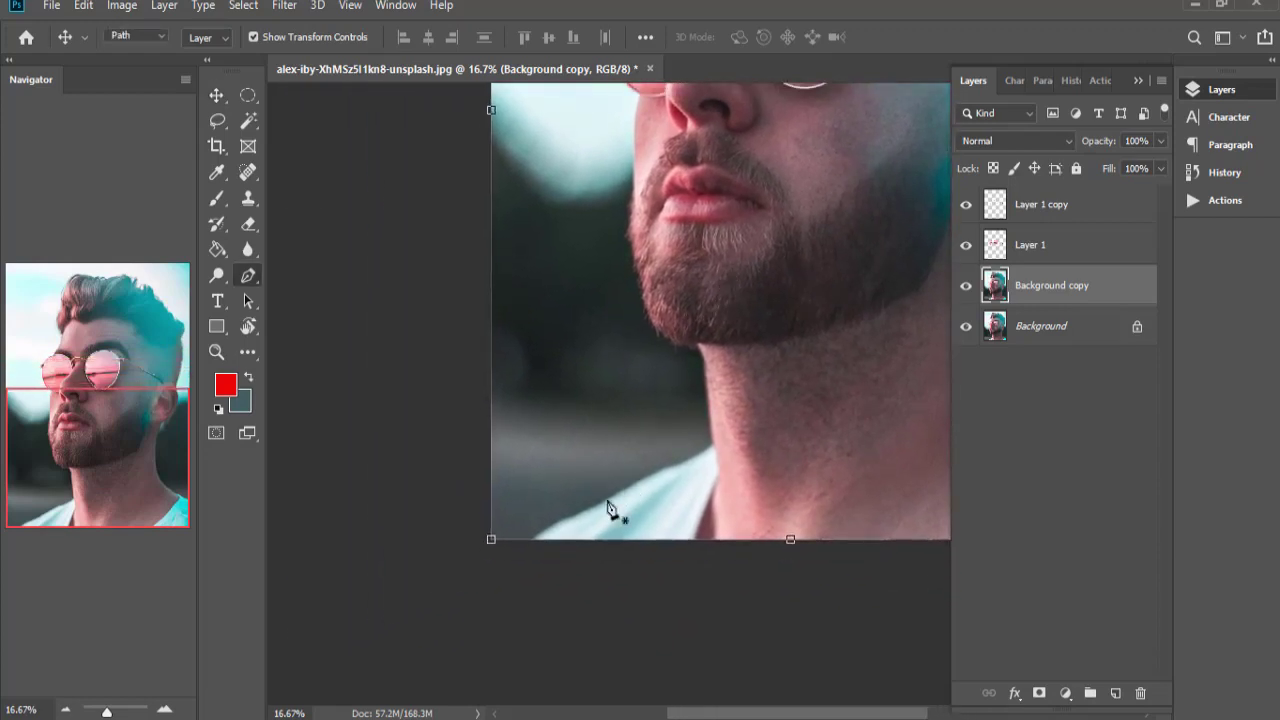
pyautogui.click(531, 543)
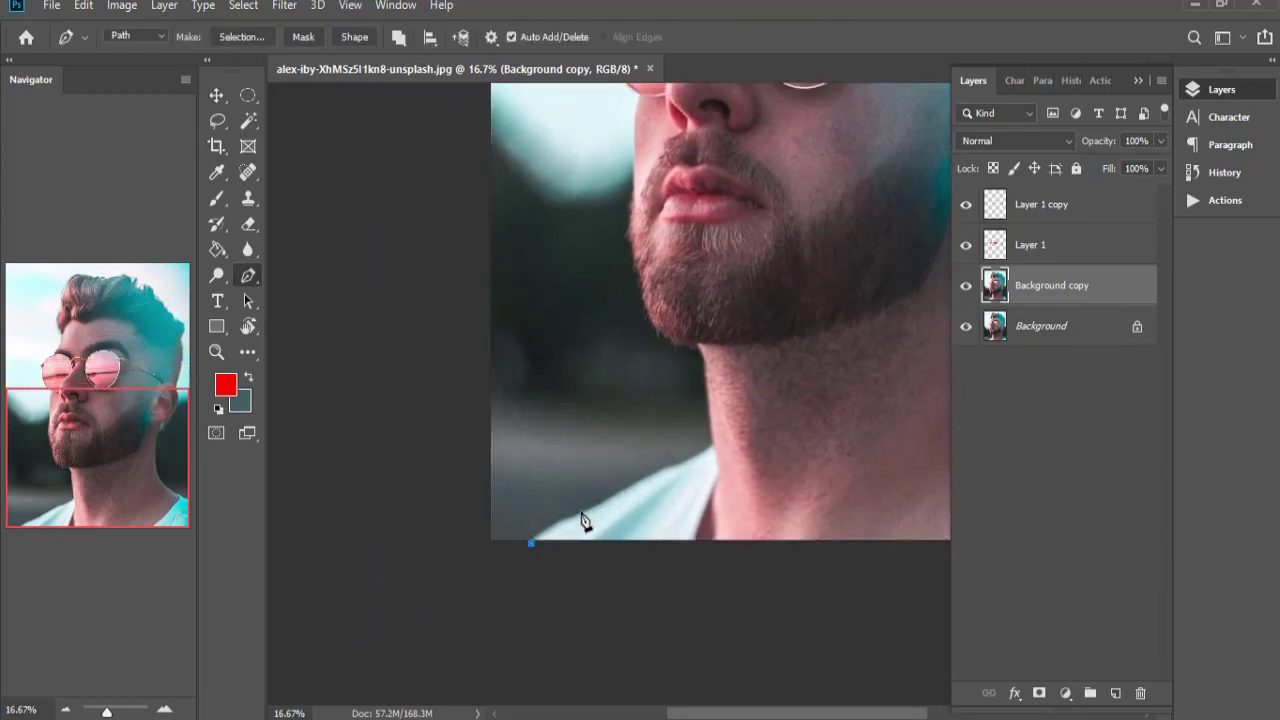
pyautogui.moveTo(555, 521); pyautogui.dragTo(597, 517)
pyautogui.moveTo(645, 474); pyautogui.dragTo(669, 465)
pyautogui.click(649, 476)
pyautogui.click(706, 451)
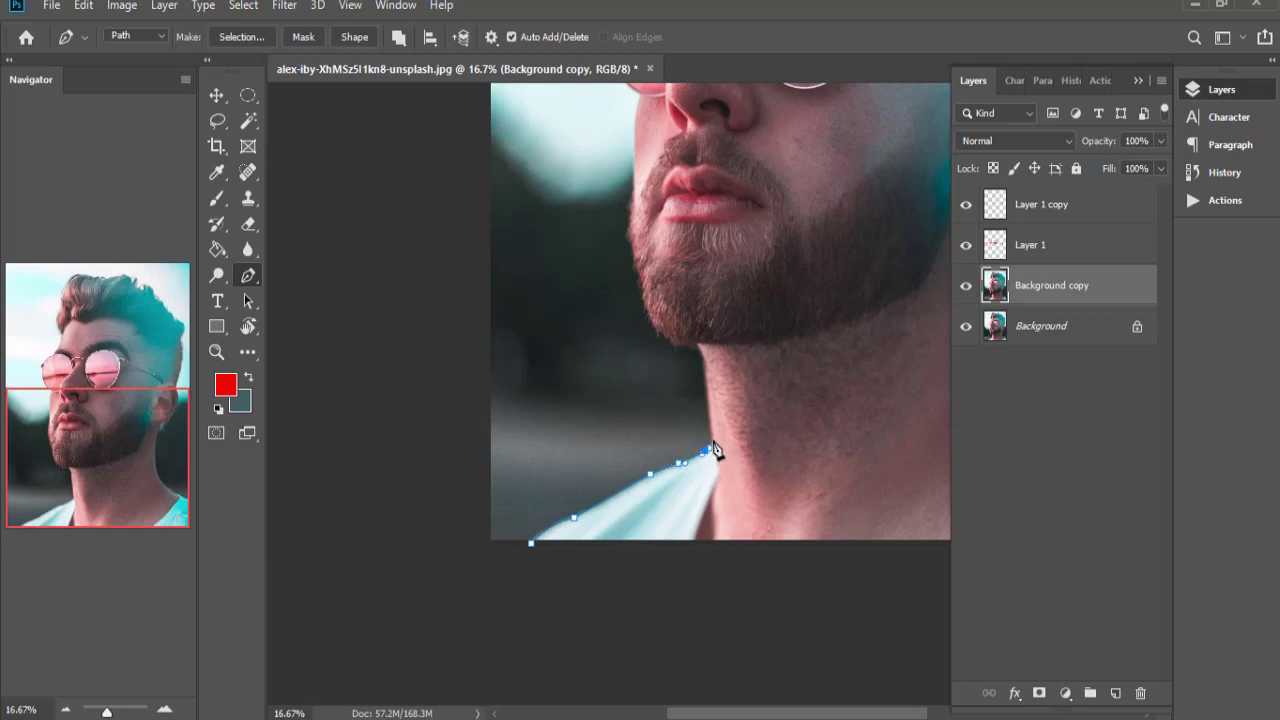
pyautogui.click(697, 335)
pyautogui.moveTo(705, 358); pyautogui.dragTo(678, 348)
# Extend the path along the beard's underside and up the cheek to the sunglasses.
pyautogui.hotkey('ctrl', '+')
pyautogui.hotkey('ctrl', '+')
pyautogui.click(662, 298)
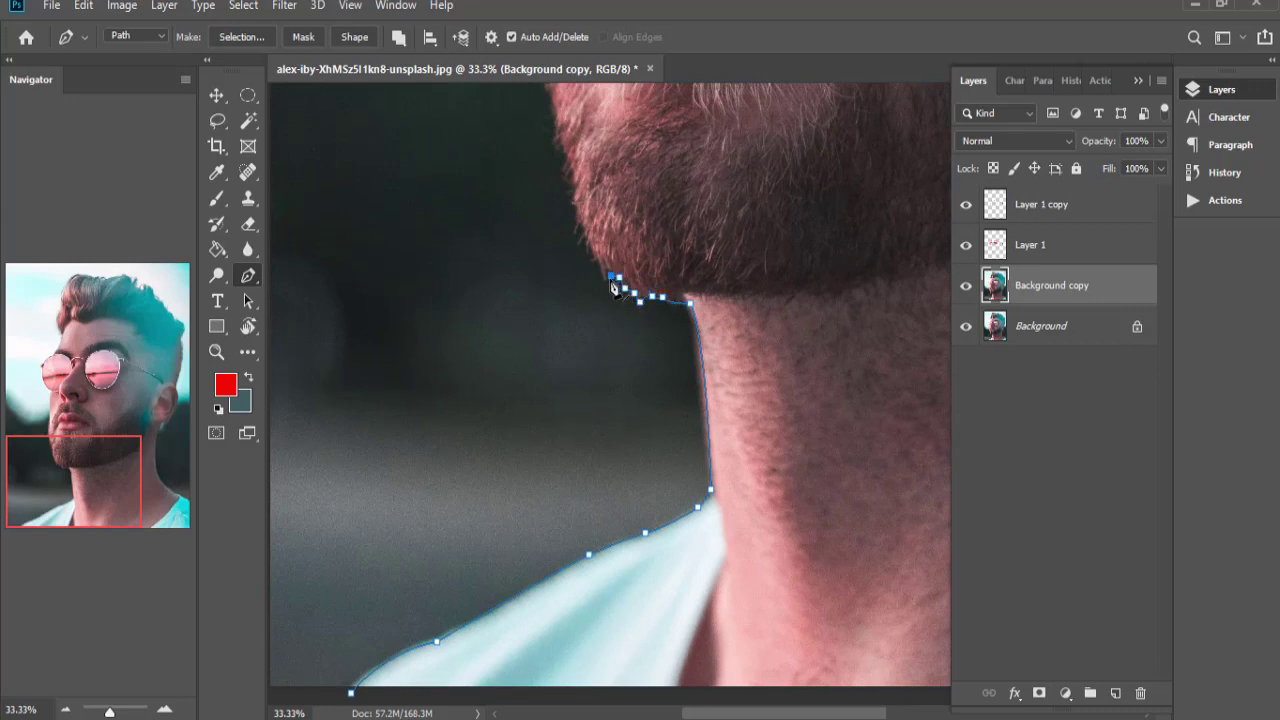
pyautogui.moveTo(602, 268); pyautogui.dragTo(641, 432)
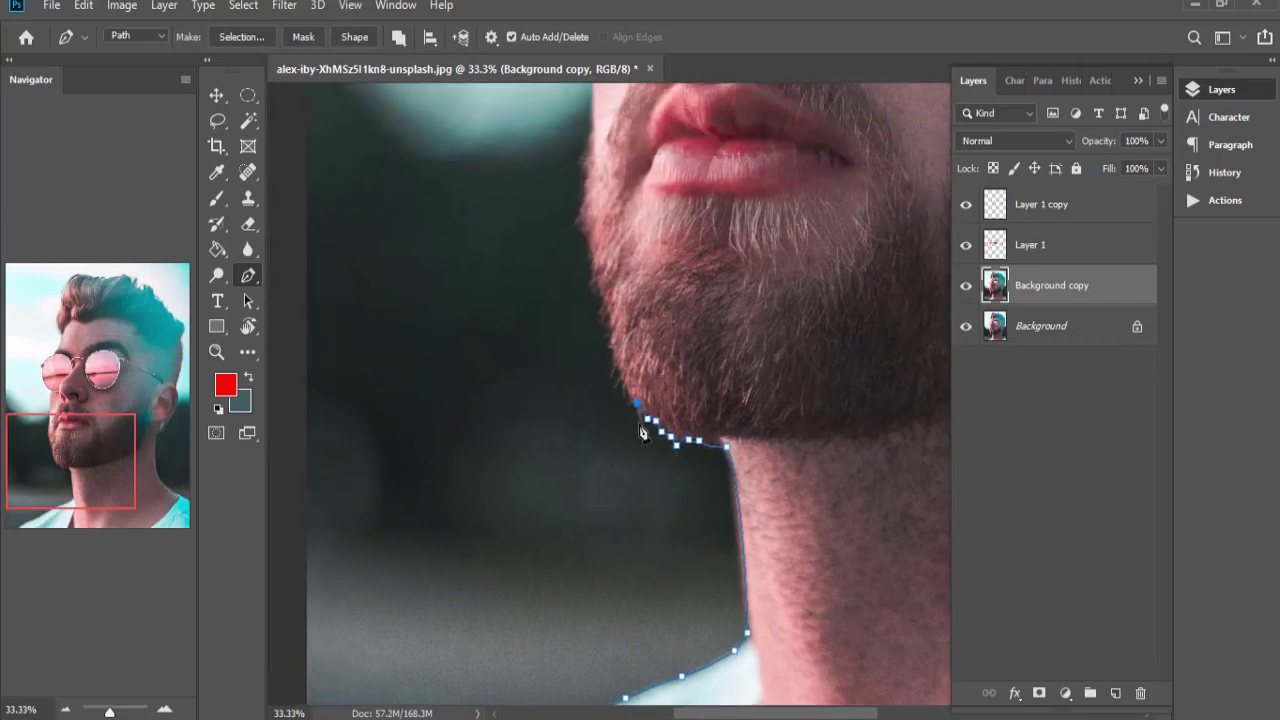
pyautogui.click(637, 404)
pyautogui.click(628, 392)
pyautogui.moveTo(597, 285); pyautogui.dragTo(647, 427)
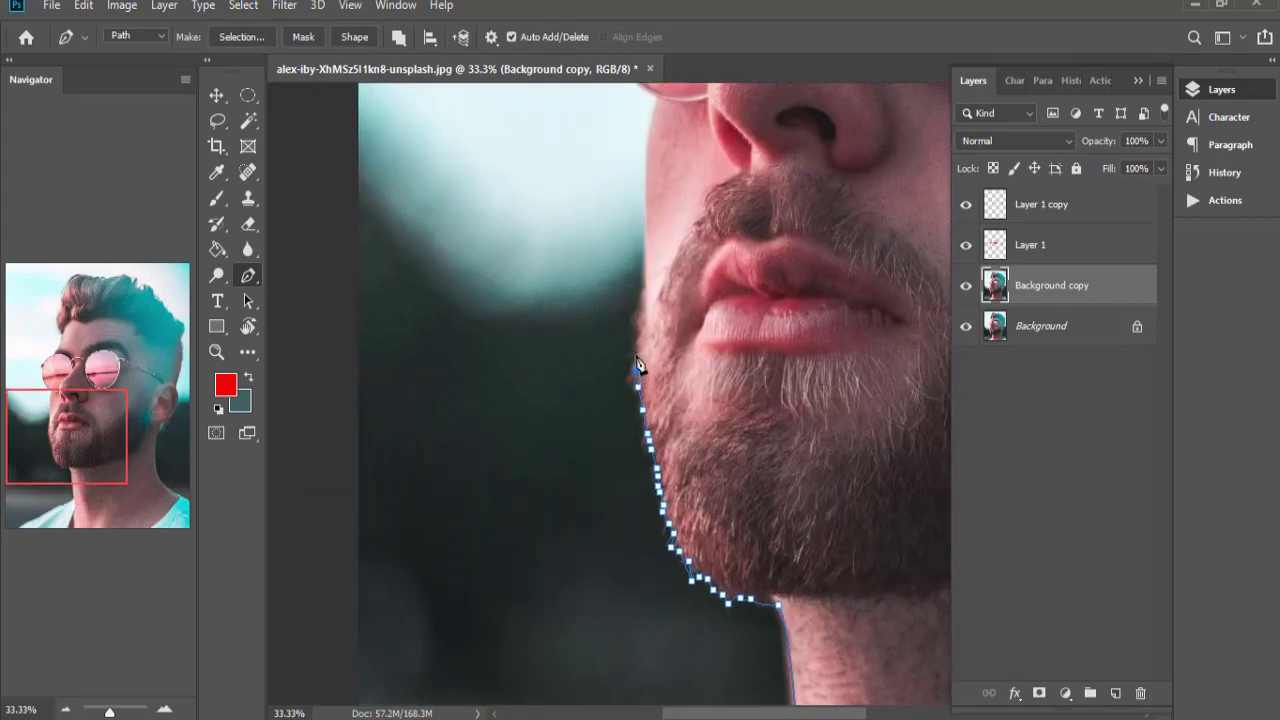
pyautogui.moveTo(640, 344); pyautogui.dragTo(648, 498)
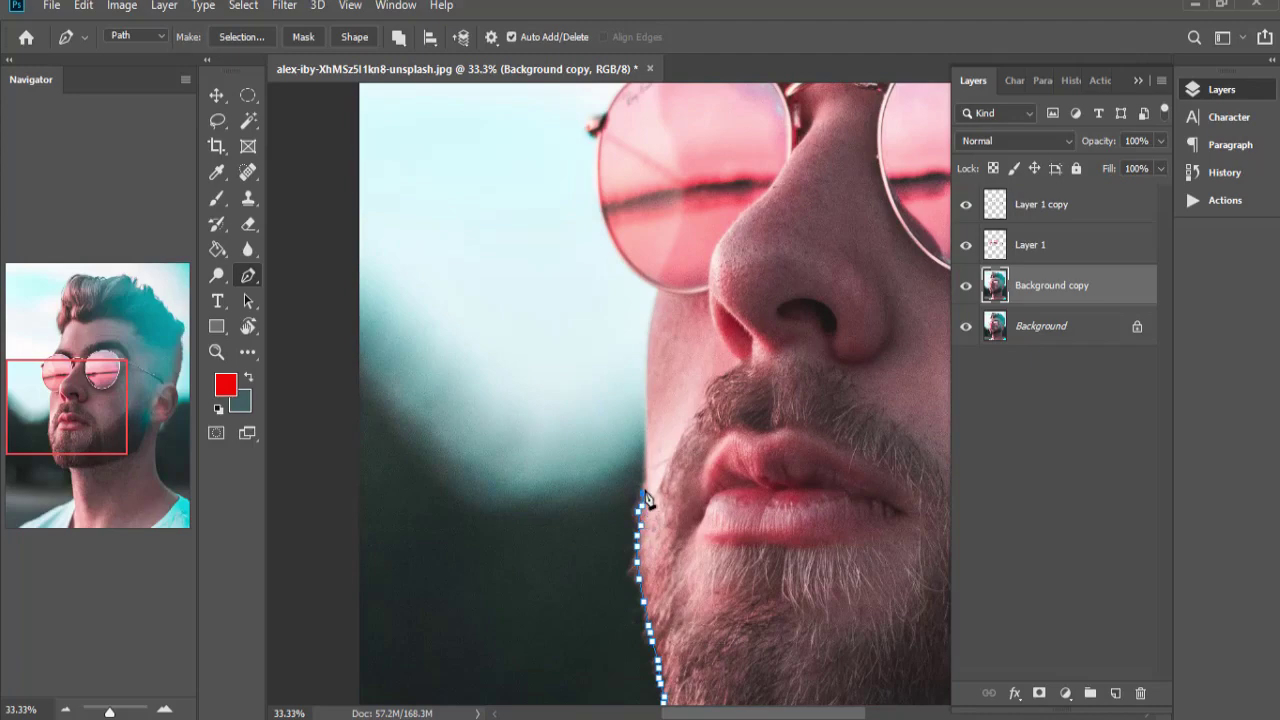
pyautogui.click(645, 404)
pyautogui.moveTo(653, 294); pyautogui.dragTo(665, 272)
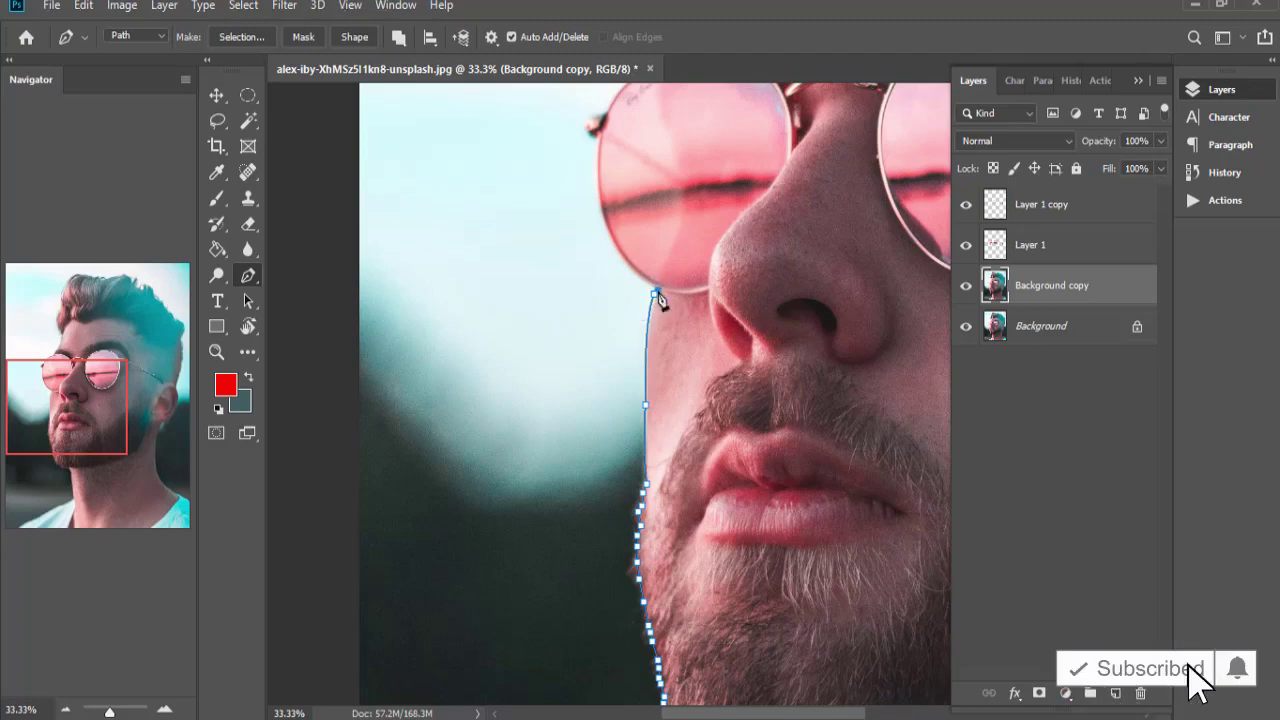
pyautogui.hotkey('ctrl', '+')
pyautogui.hotkey('ctrl', '+')
# Trace the path around the sunglasses hinge and lens rim with curved and corner anchors.
pyautogui.scroll(5, 563, 500)
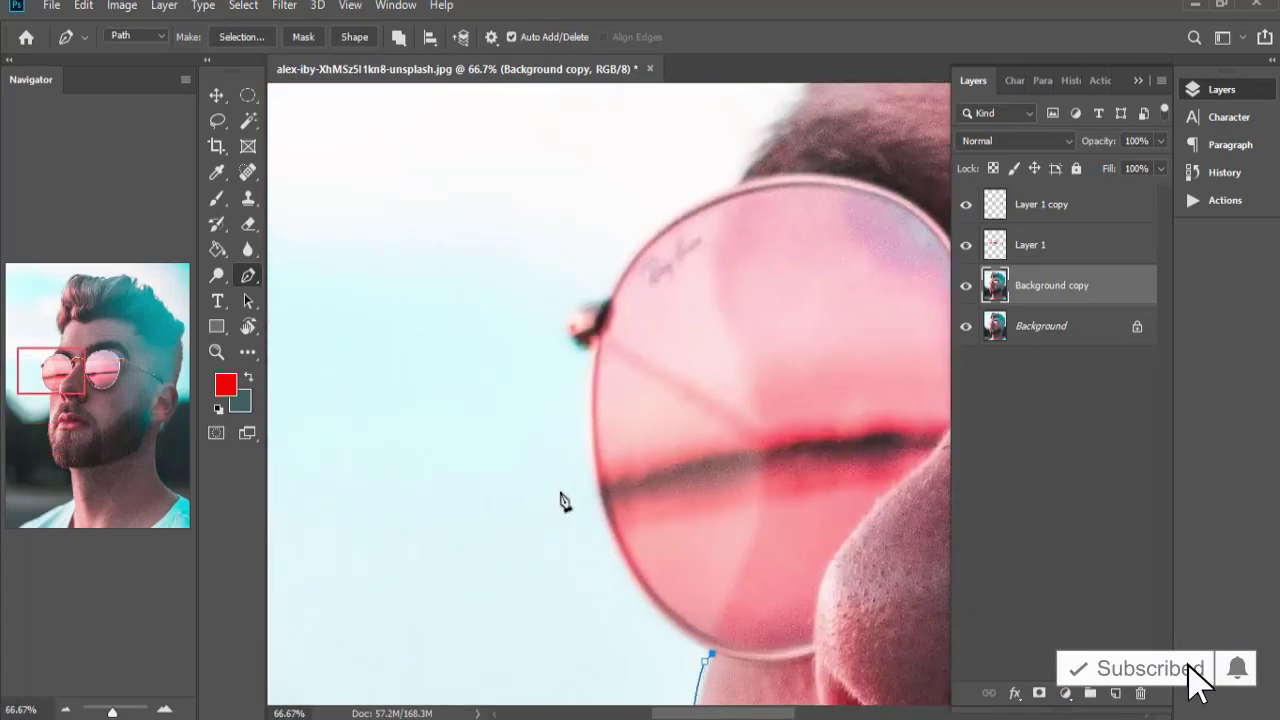
pyautogui.moveTo(585, 442); pyautogui.dragTo(570, 274)
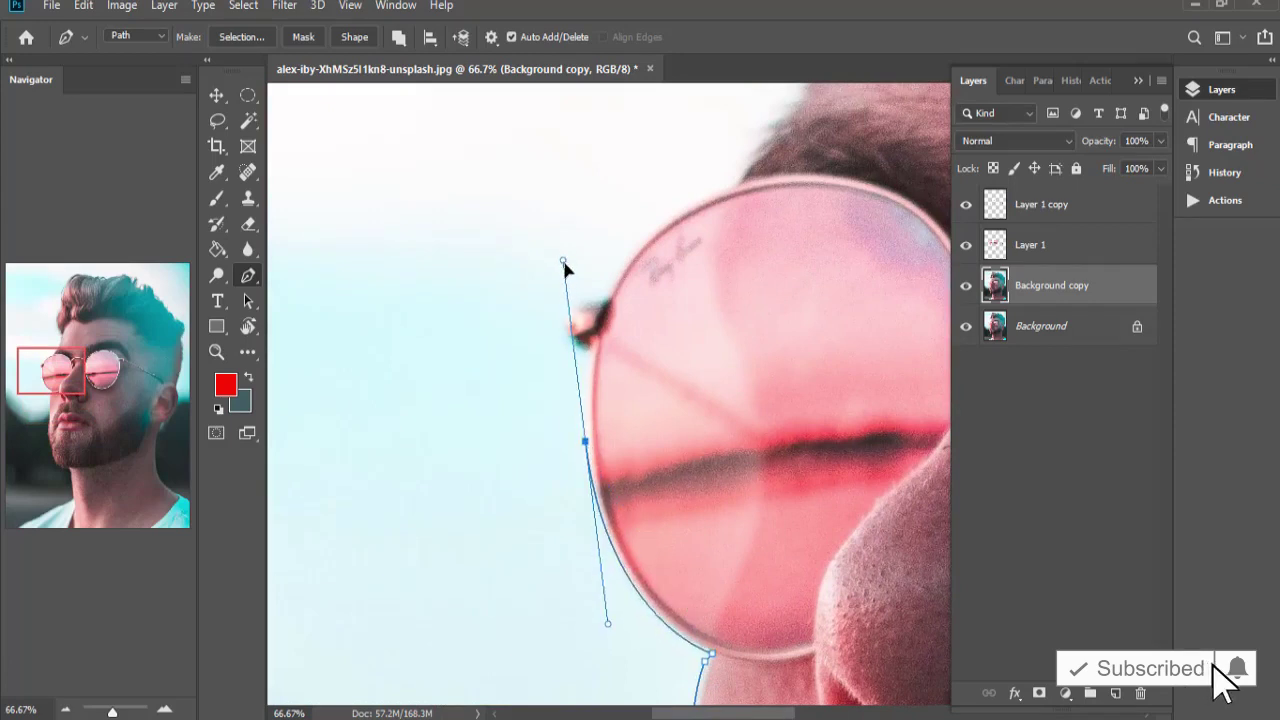
pyautogui.keyDown('alt'); pyautogui.click(585, 441); pyautogui.keyUp('alt')
pyautogui.click(585, 347)
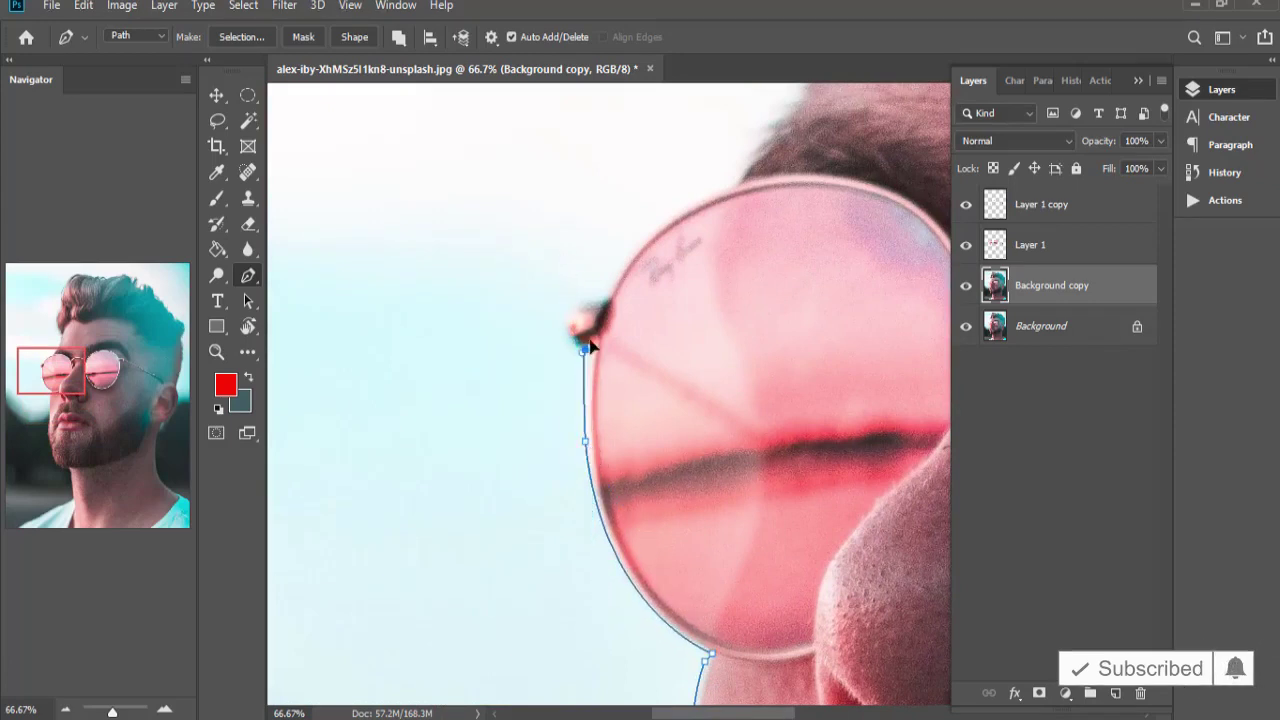
pyautogui.moveTo(585, 347); pyautogui.dragTo(590, 365)
pyautogui.moveTo(589, 347); pyautogui.dragTo(594, 328)
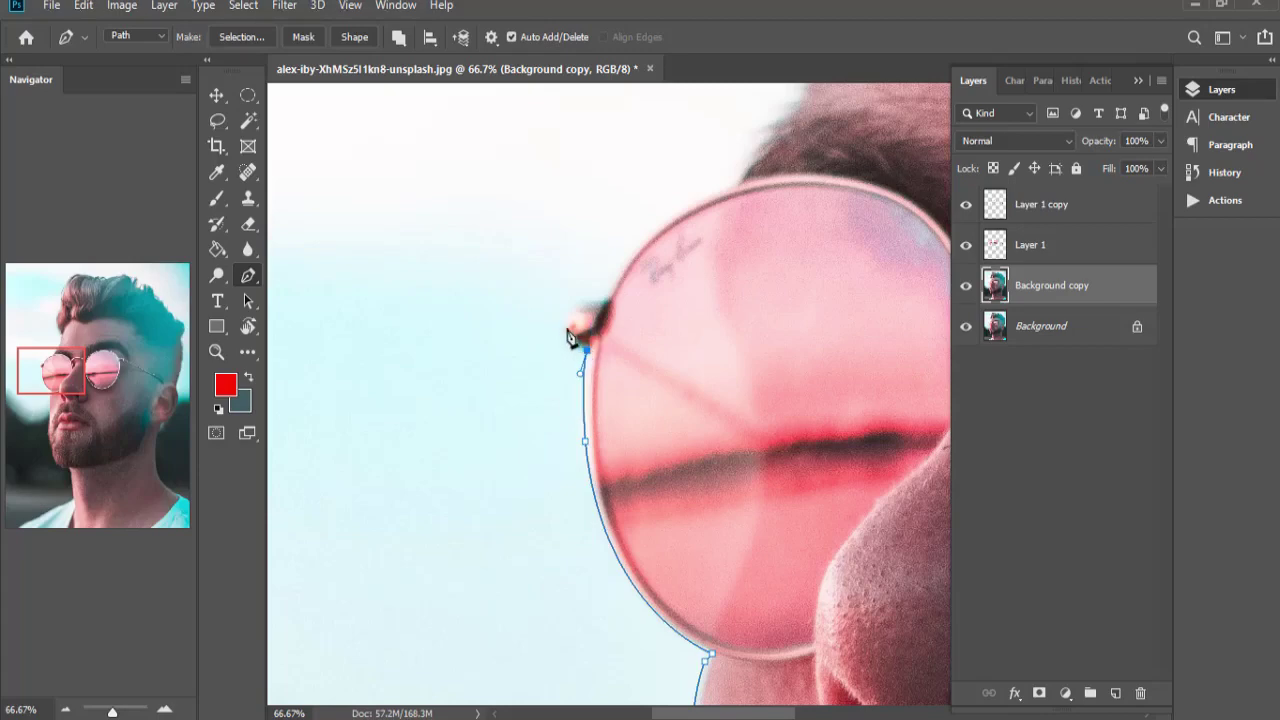
pyautogui.moveTo(619, 296); pyautogui.dragTo(631, 288)
pyautogui.moveTo(728, 187); pyautogui.dragTo(822, 159)
# Add anchors up the side of the head above the sunglasses.
pyautogui.moveTo(825, 98); pyautogui.dragTo(672, 401)
pyautogui.click(658, 395)
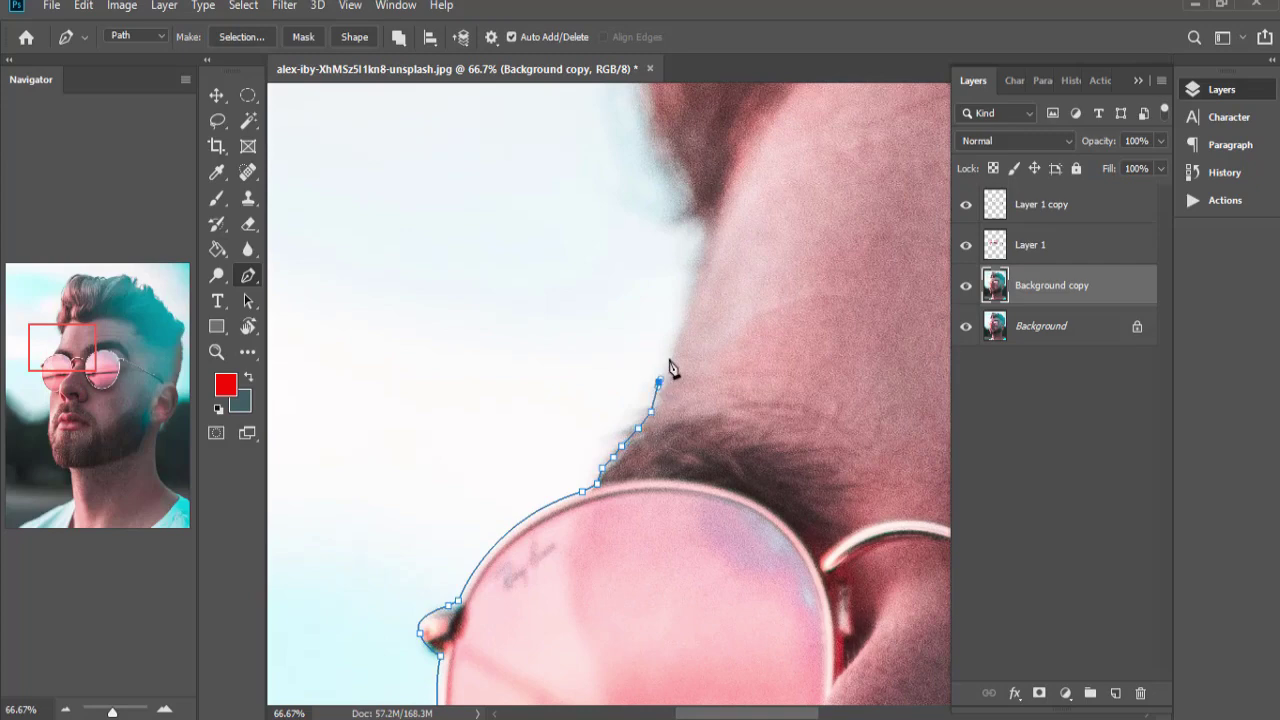
pyautogui.click(678, 347)
pyautogui.click(682, 325)
pyautogui.click(705, 260)
# Continue the path up the head edge, shaping curves and breaking handles into corners.
pyautogui.moveTo(710, 211); pyautogui.dragTo(700, 441)
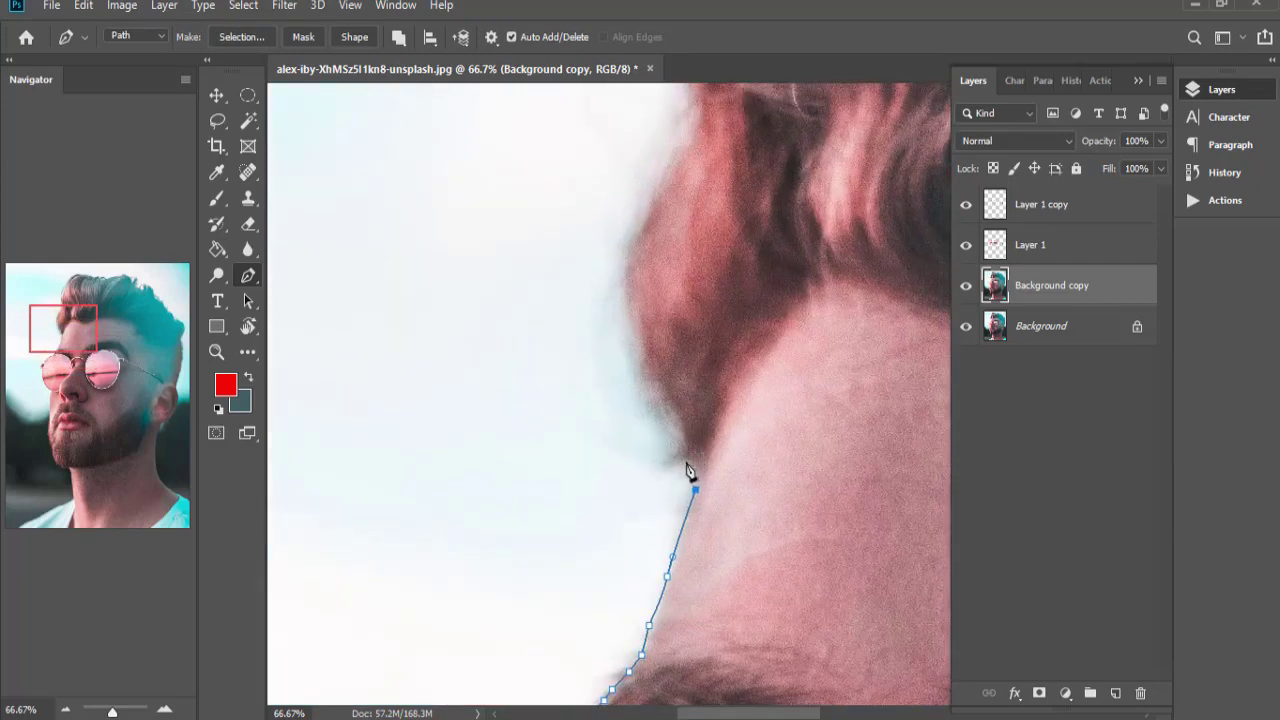
pyautogui.click(679, 457)
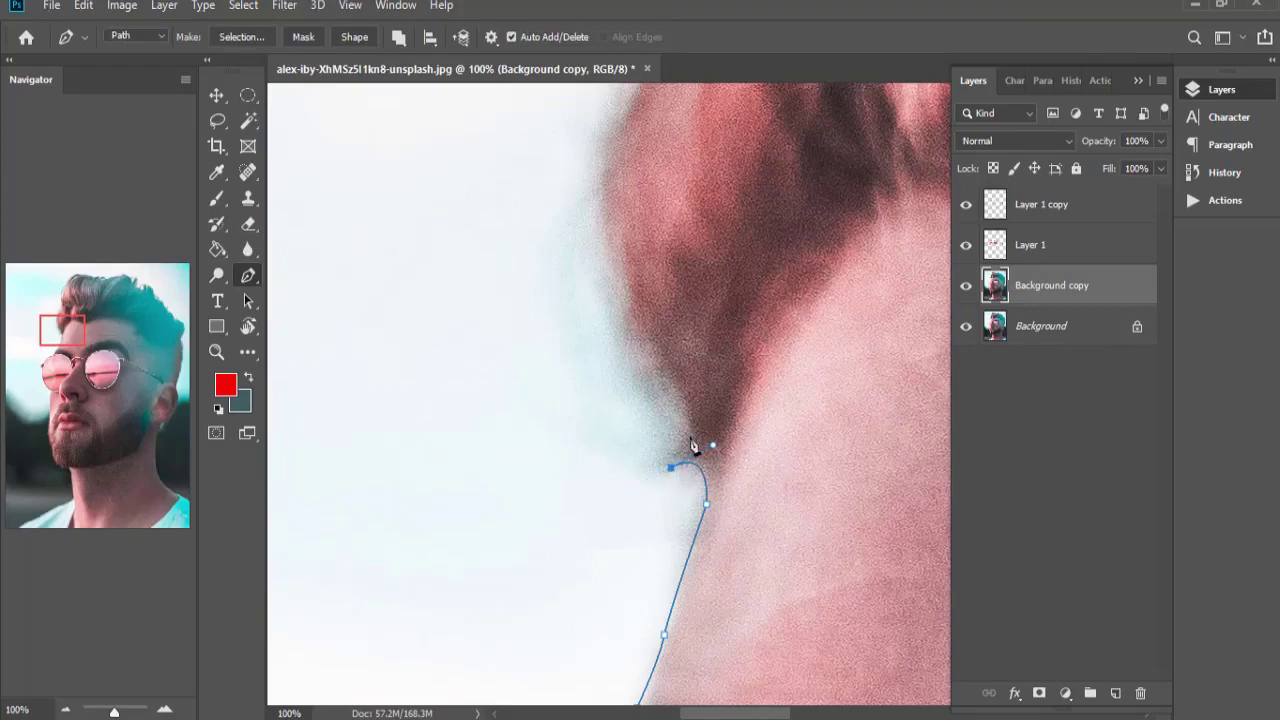
pyautogui.click(673, 392)
pyautogui.click(647, 354)
pyautogui.moveTo(606, 290); pyautogui.dragTo(601, 492)
pyautogui.click(602, 424)
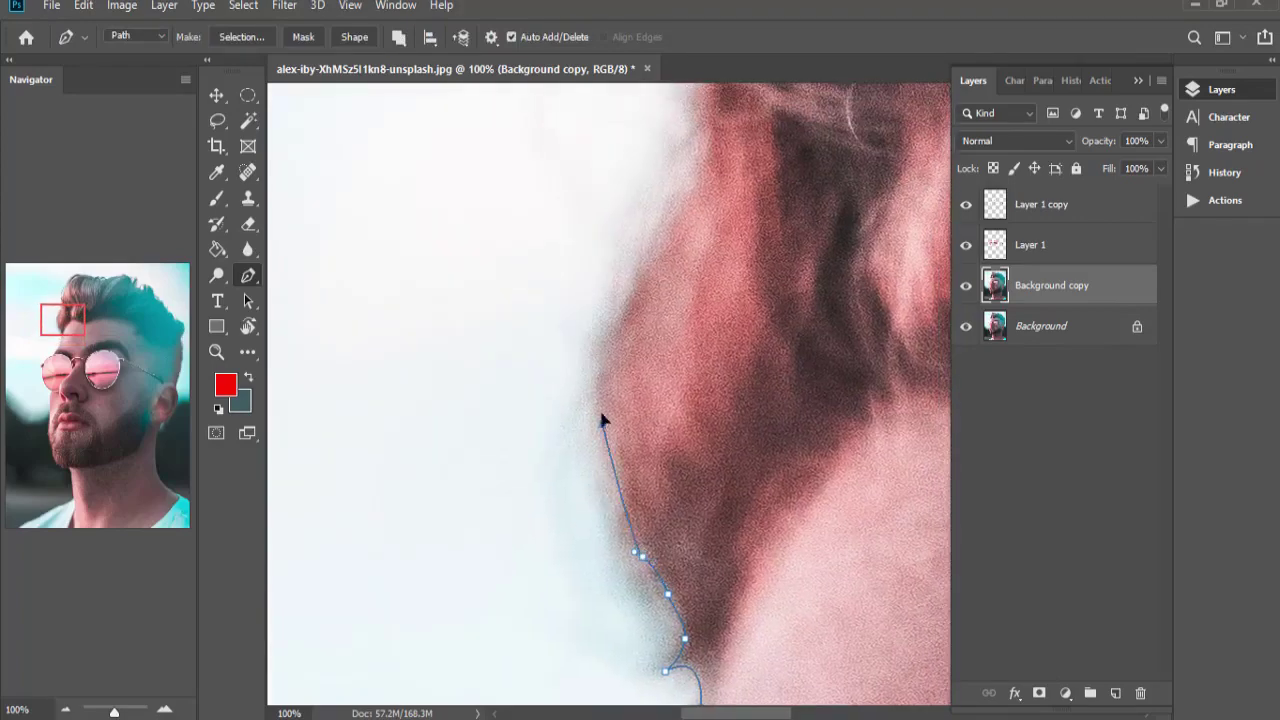
pyautogui.moveTo(599, 345)
pyautogui.mouseDown()
pyautogui.moveTo(609, 323)
pyautogui.moveTo(640, 549)
pyautogui.moveTo(631, 613)
pyautogui.moveTo(652, 512)
pyautogui.mouseUp()
pyautogui.keyDown('alt'); pyautogui.click(633, 536); pyautogui.keyUp('alt')
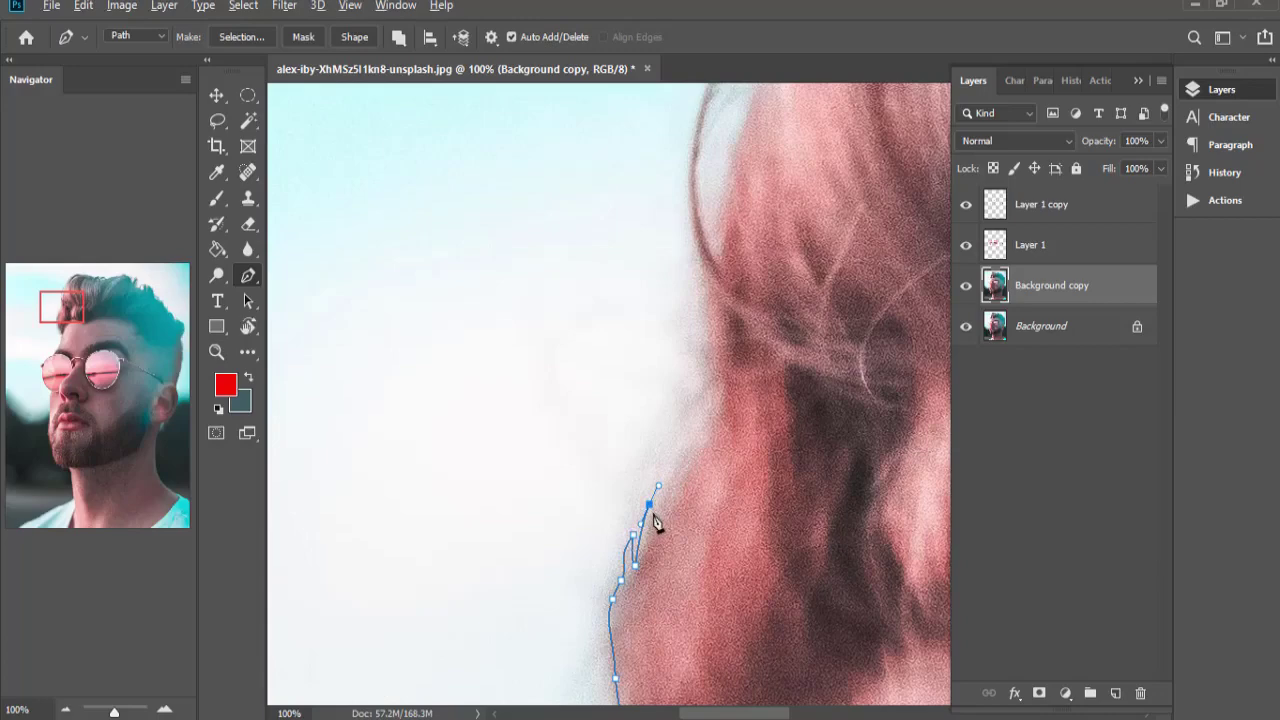
pyautogui.keyDown('alt'); pyautogui.click(649, 505); pyautogui.keyUp('alt')
# Extend the path up the hair's outer edge to a hair tip.
pyautogui.scroll(3, 700, 405)
pyautogui.click(686, 508)
pyautogui.click(689, 449)
pyautogui.scroll(3, 664, 500)
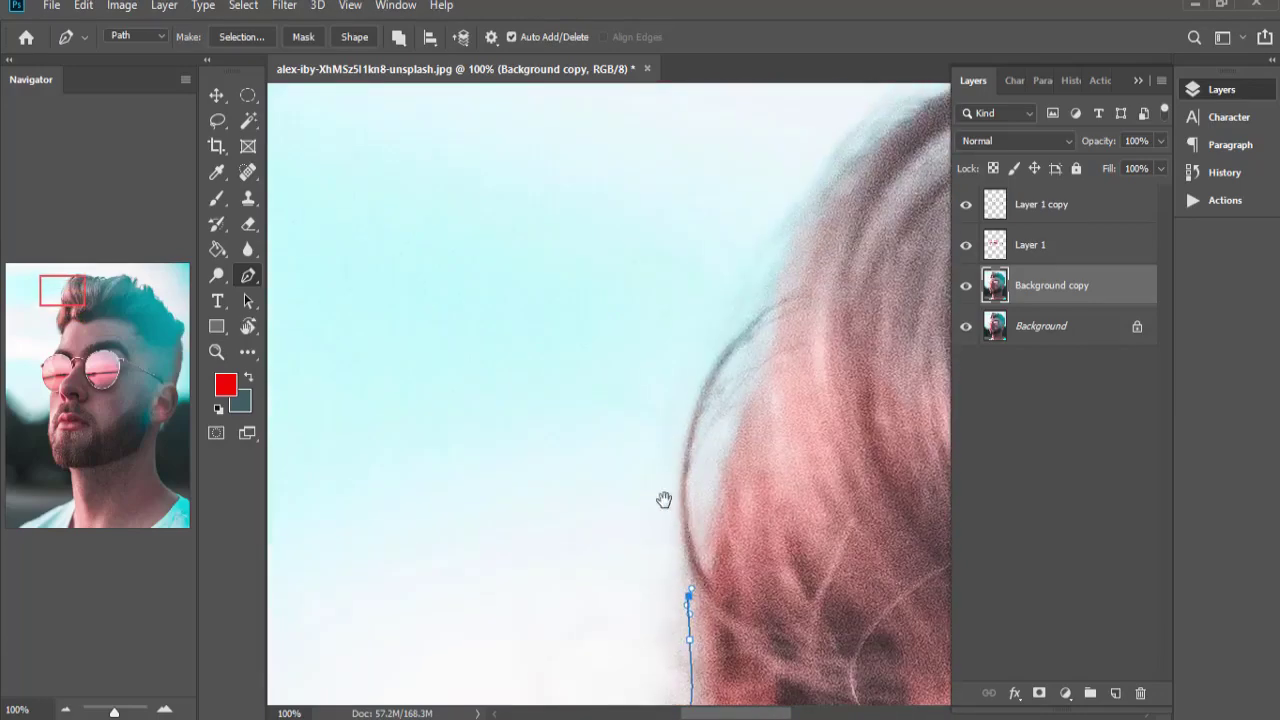
pyautogui.moveTo(741, 320); pyautogui.dragTo(843, 207)
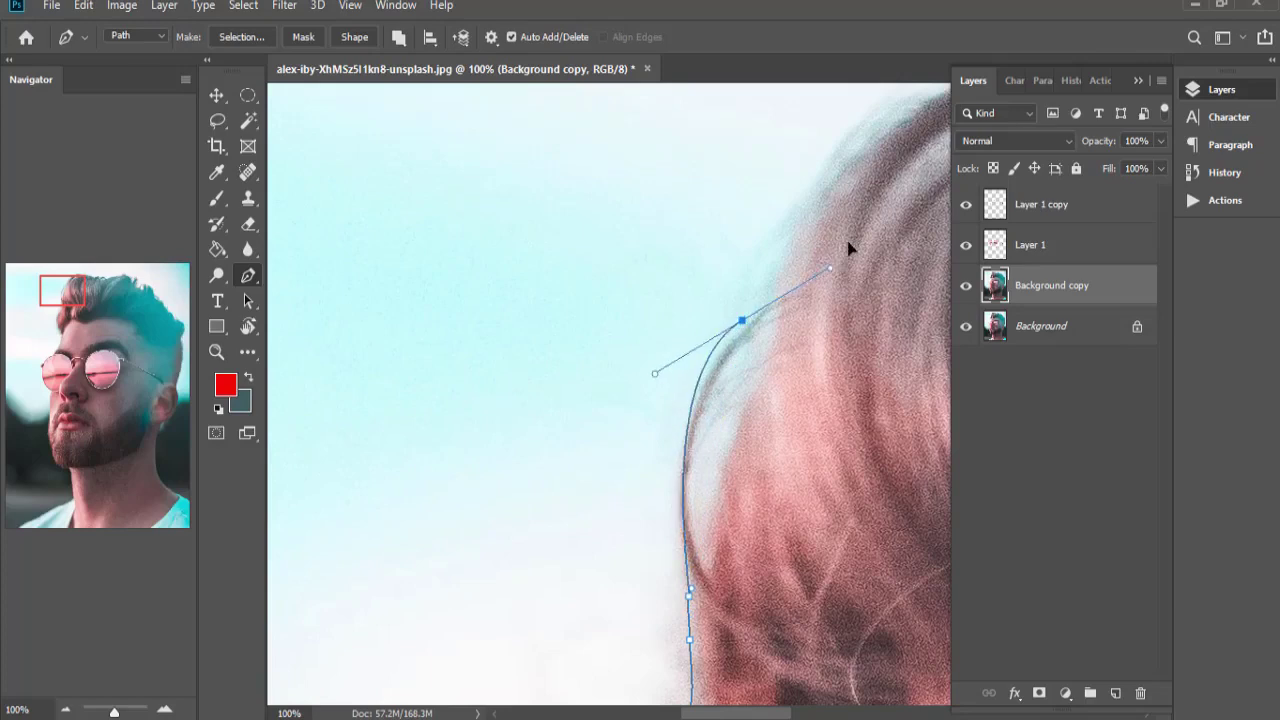
pyautogui.keyDown('alt'); pyautogui.click(741, 320); pyautogui.keyUp('alt')
pyautogui.click(705, 392)
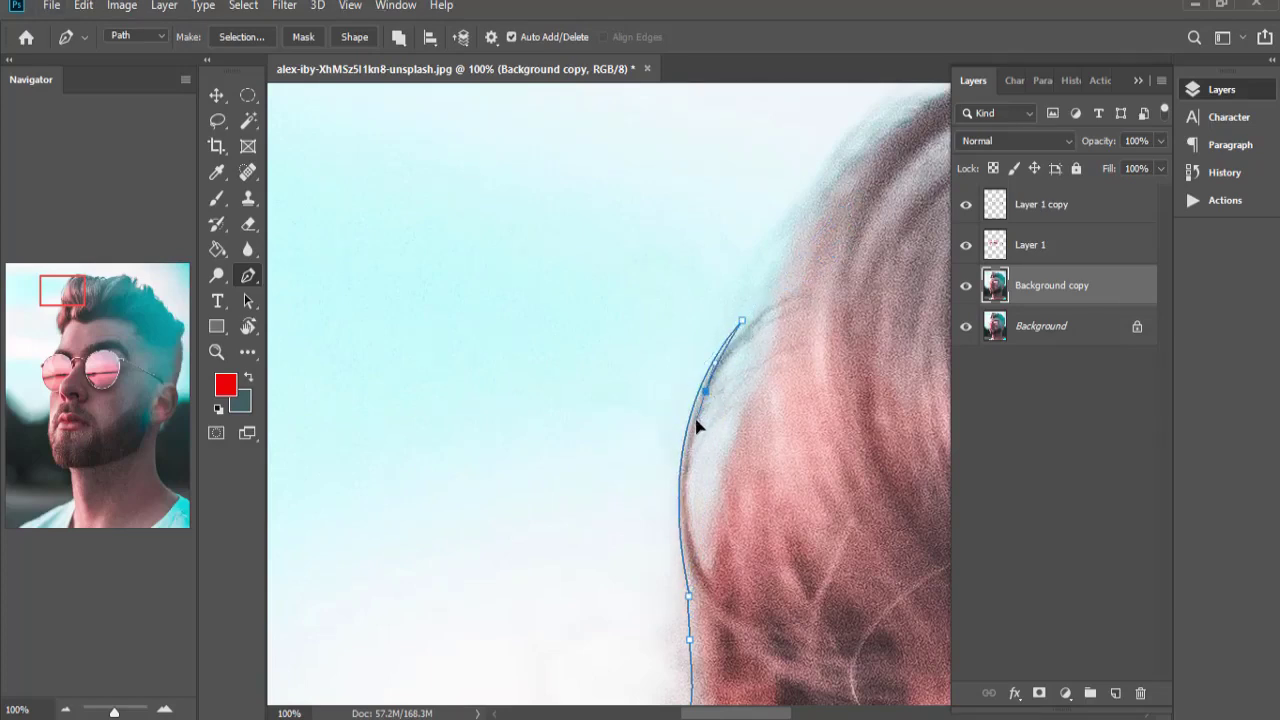
pyautogui.click(775, 310)
# Trace down inside a hair strand and back up its edge toward the crown.
pyautogui.moveTo(688, 516); pyautogui.dragTo(705, 633)
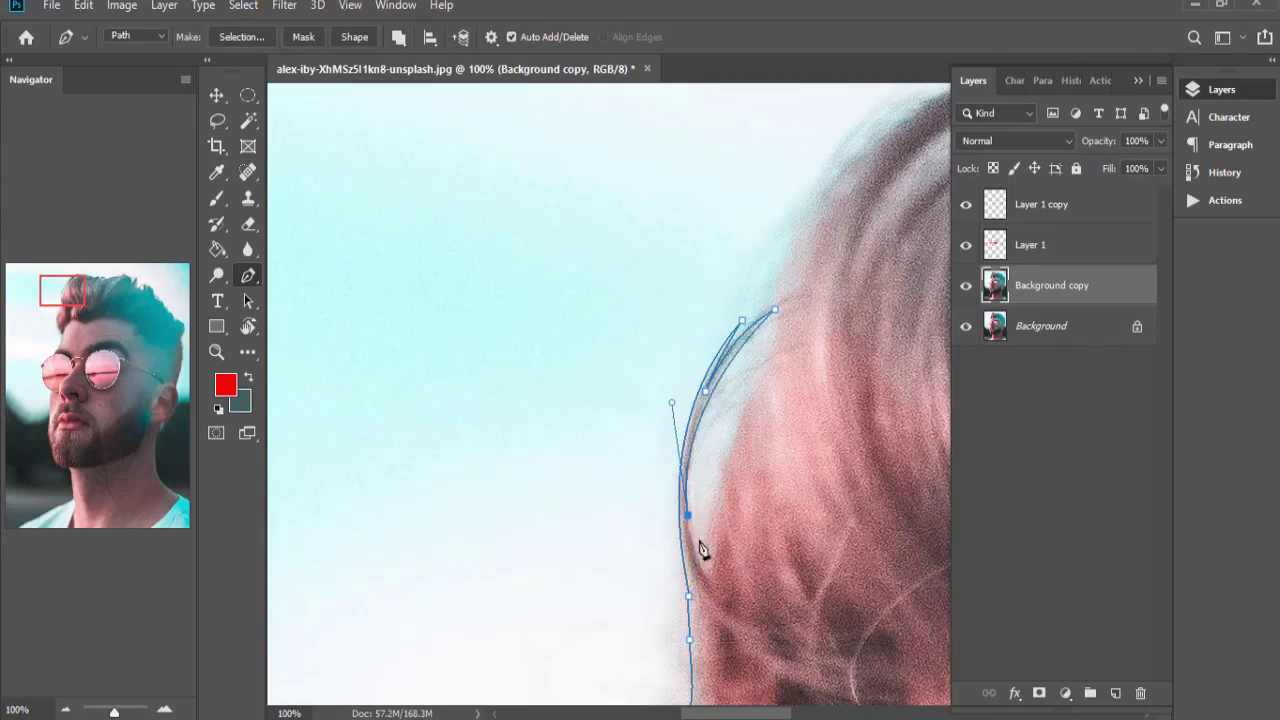
pyautogui.moveTo(705, 521); pyautogui.dragTo(705, 569)
pyautogui.click(738, 415)
pyautogui.click(751, 381)
pyautogui.click(774, 330)
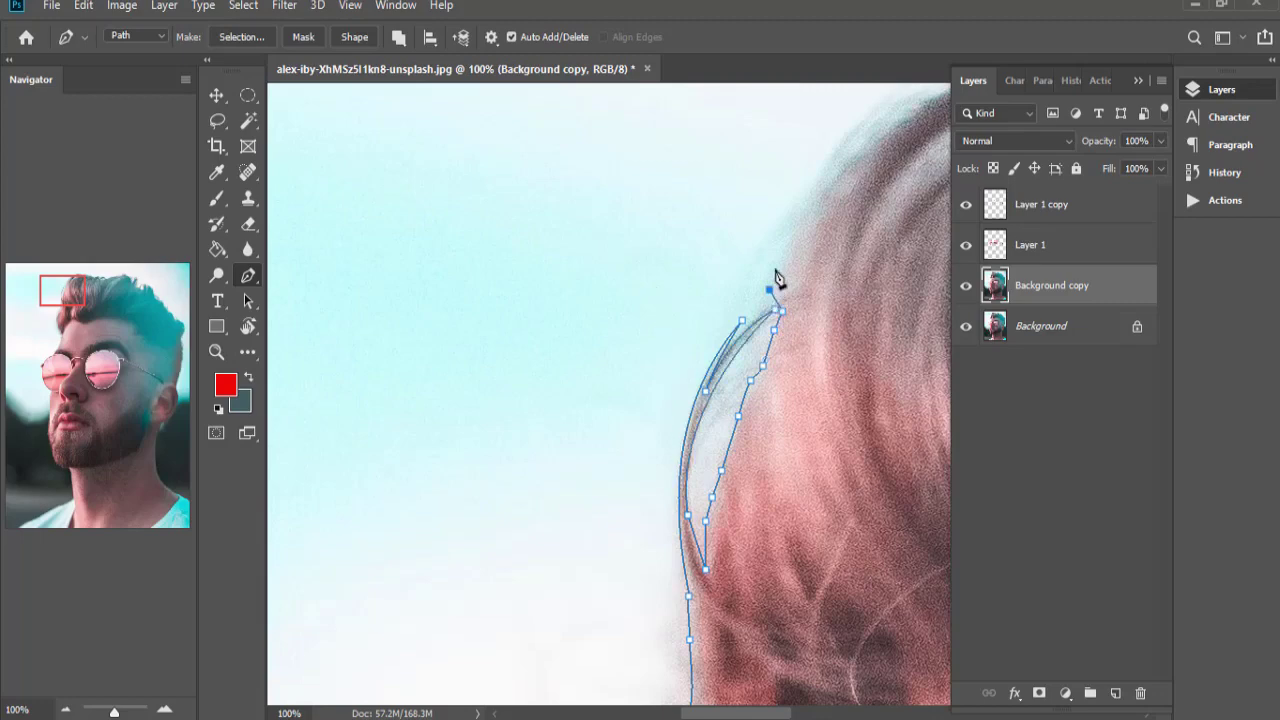
pyautogui.moveTo(780, 278); pyautogui.dragTo(462, 642)
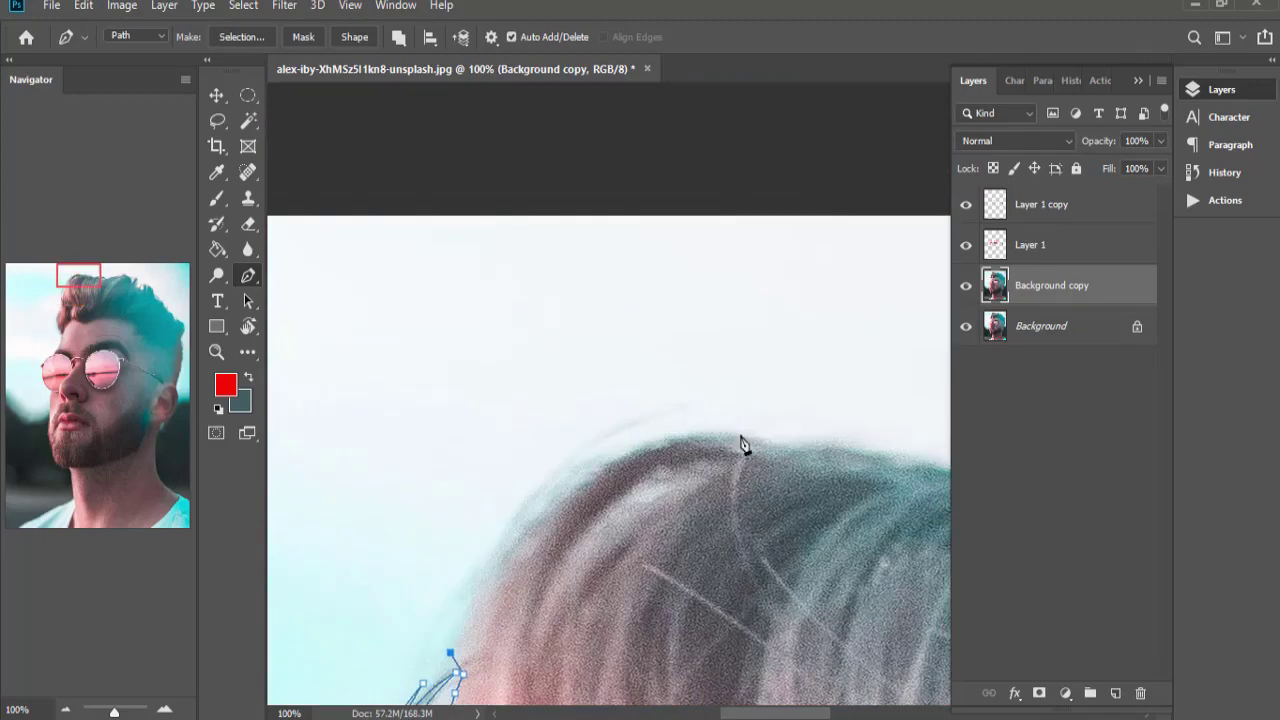
# Place anchors along the top of the hair, smoothing the curve past the crown.
pyautogui.moveTo(741, 439); pyautogui.dragTo(990, 441)
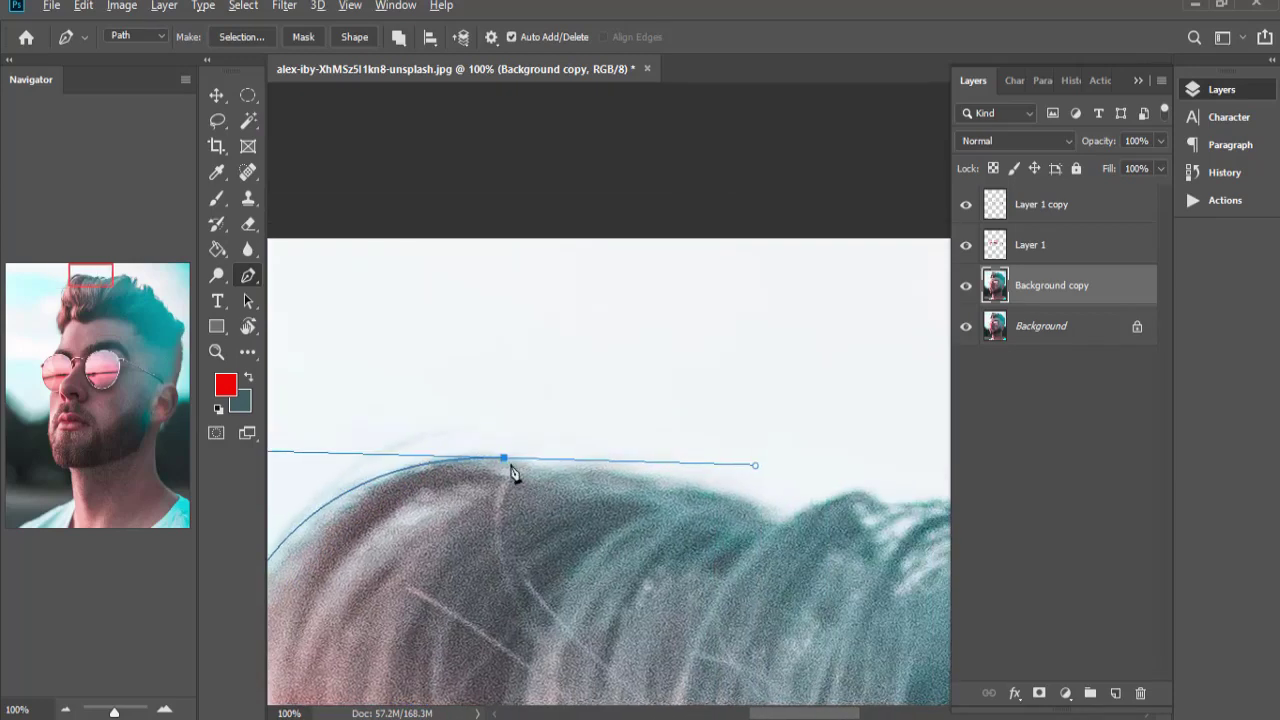
pyautogui.click(542, 467)
pyautogui.click(621, 470)
pyautogui.click(669, 481)
pyautogui.click(730, 487)
pyautogui.click(763, 494)
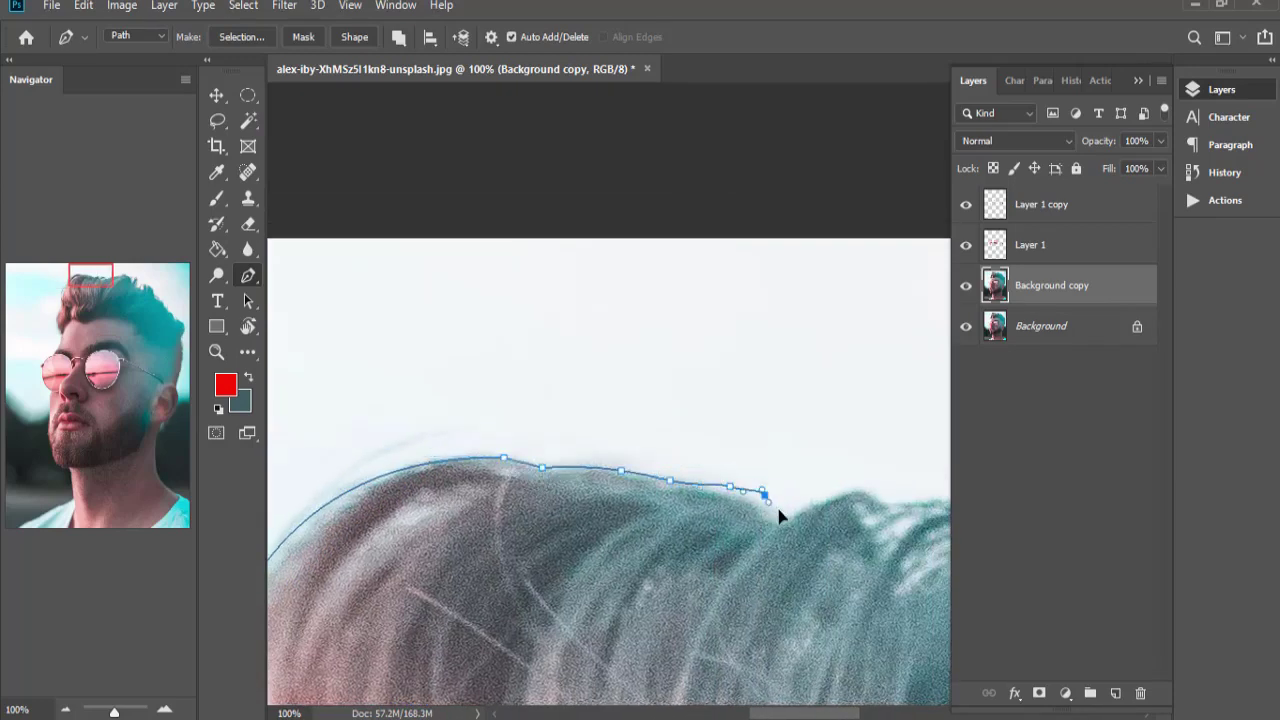
pyautogui.moveTo(763, 511)
pyautogui.mouseDown()
pyautogui.moveTo(776, 524)
pyautogui.moveTo(830, 494)
pyautogui.moveTo(569, 448)
pyautogui.moveTo(654, 491)
pyautogui.moveTo(807, 443)
pyautogui.moveTo(480, 533)
pyautogui.moveTo(596, 536)
pyautogui.moveTo(630, 498)
pyautogui.mouseUp()
pyautogui.moveTo(662, 499); pyautogui.dragTo(752, 530)
pyautogui.moveTo(771, 559); pyautogui.dragTo(778, 575)
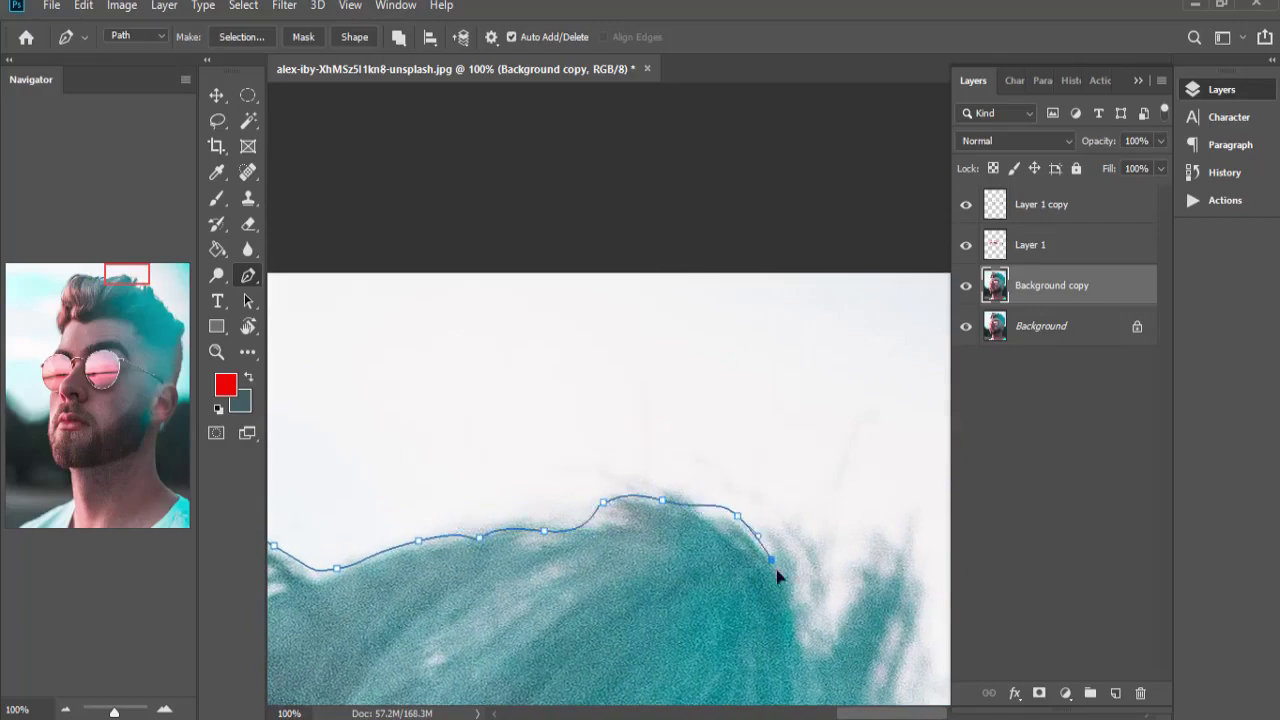
# Trace the path in and out around the next hair tufts.
pyautogui.moveTo(795, 657); pyautogui.dragTo(491, 540)
pyautogui.click(488, 521)
pyautogui.click(521, 519)
pyautogui.click(541, 486)
pyautogui.moveTo(552, 440); pyautogui.dragTo(560, 426)
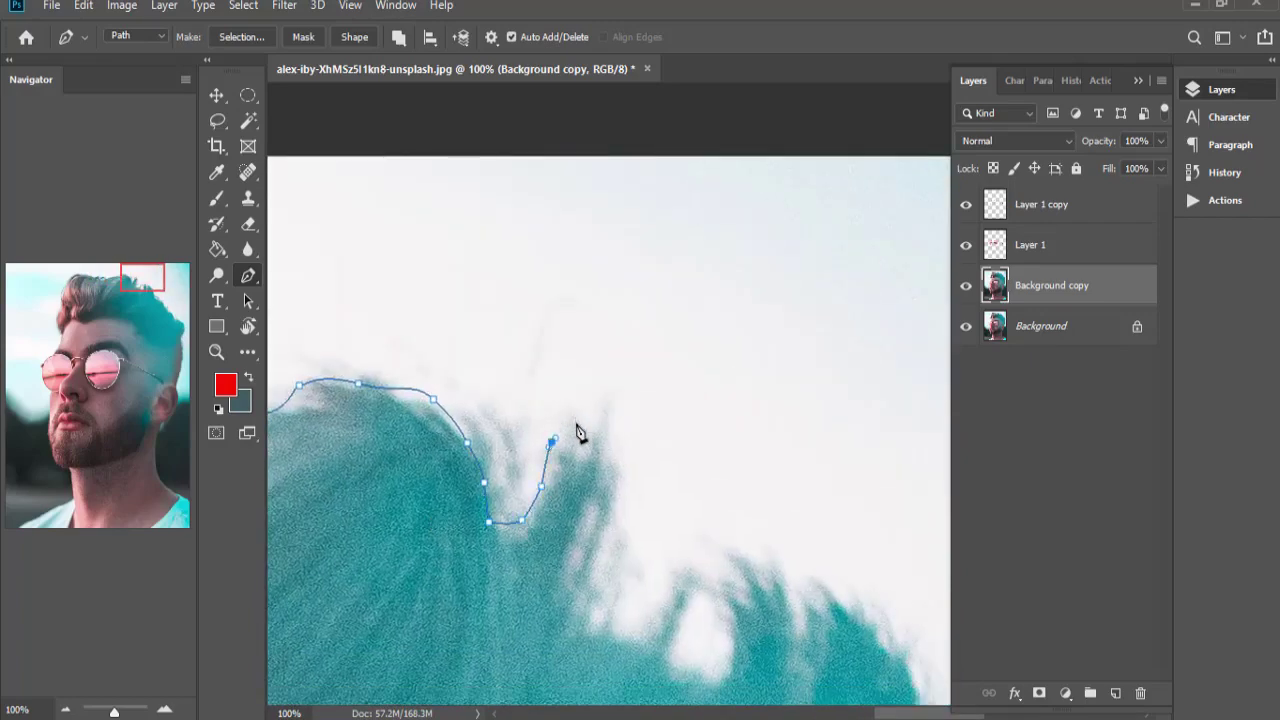
pyautogui.click(575, 424)
pyautogui.click(580, 468)
pyautogui.click(601, 505)
pyautogui.click(587, 549)
pyautogui.click(583, 610)
pyautogui.click(619, 616)
# Loop the path around another tuft and zigzag it around the thin strands.
pyautogui.click(663, 595)
pyautogui.click(678, 581)
pyautogui.click(692, 664)
pyautogui.click(728, 674)
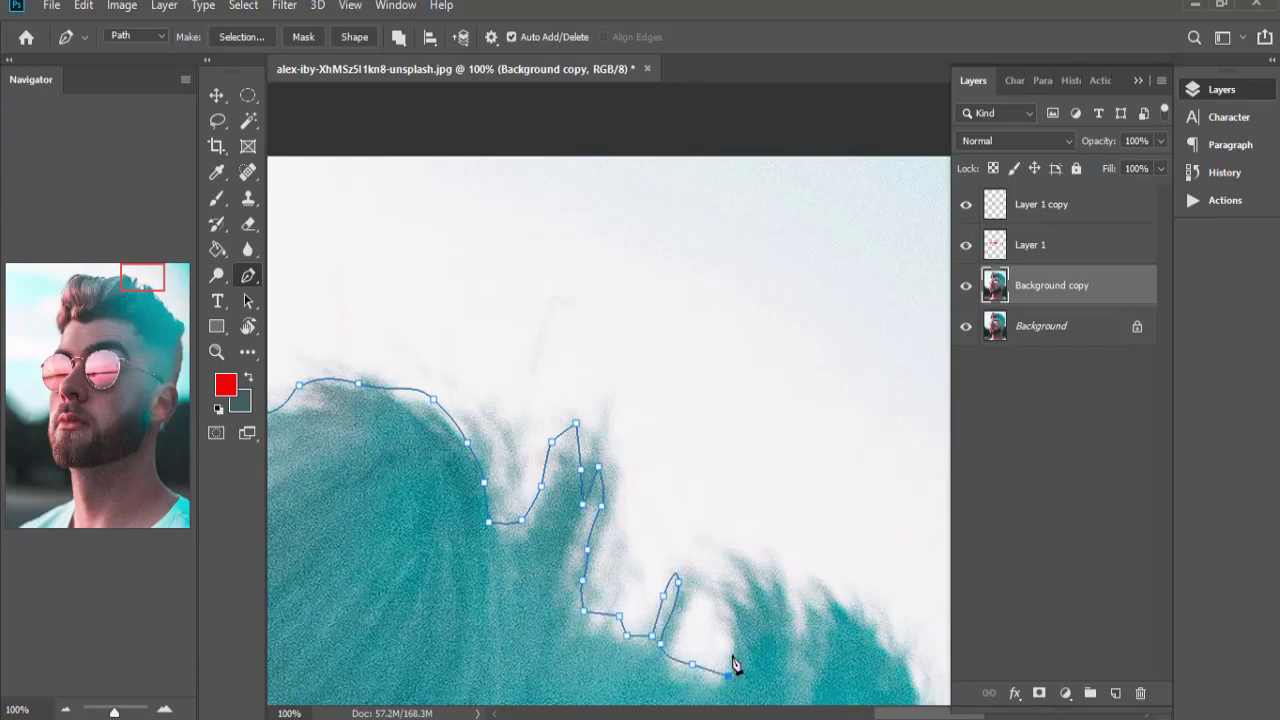
pyautogui.click(720, 591)
pyautogui.click(722, 567)
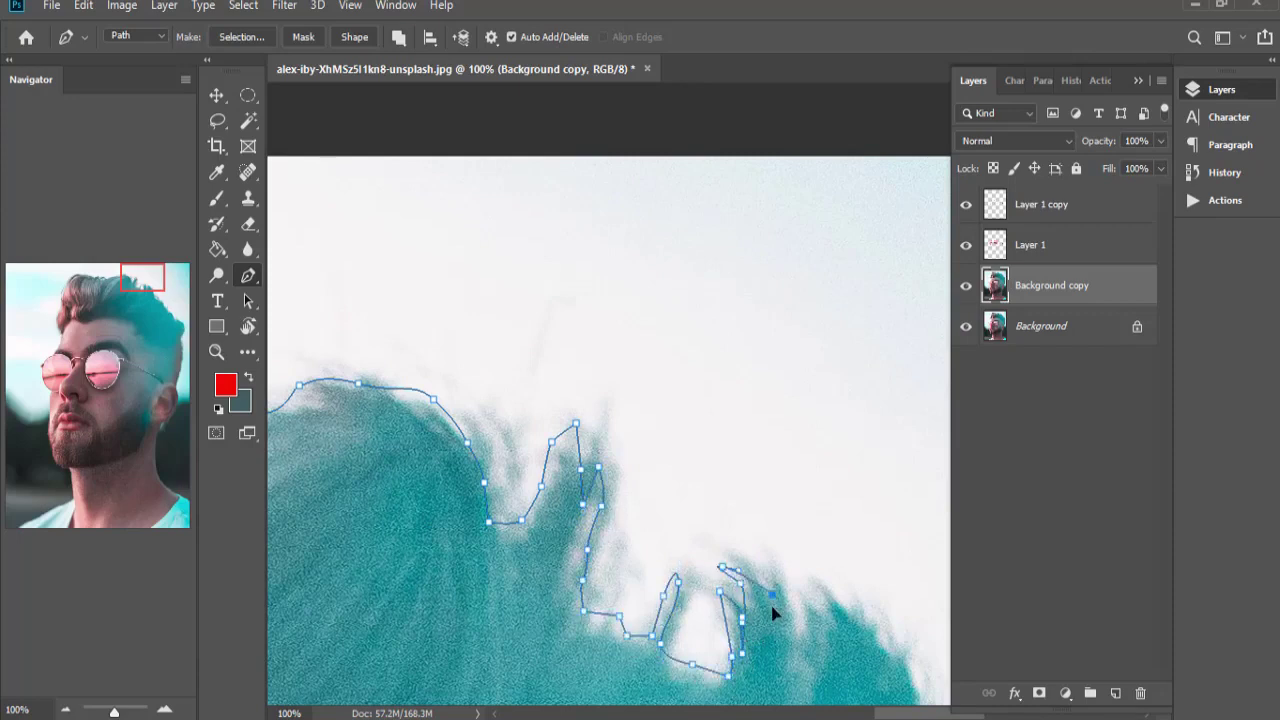
pyautogui.click(769, 581)
pyautogui.click(780, 663)
pyautogui.click(789, 586)
pyautogui.click(799, 656)
# Continue the path down the right edge of the hair.
pyautogui.moveTo(770, 617); pyautogui.dragTo(631, 426)
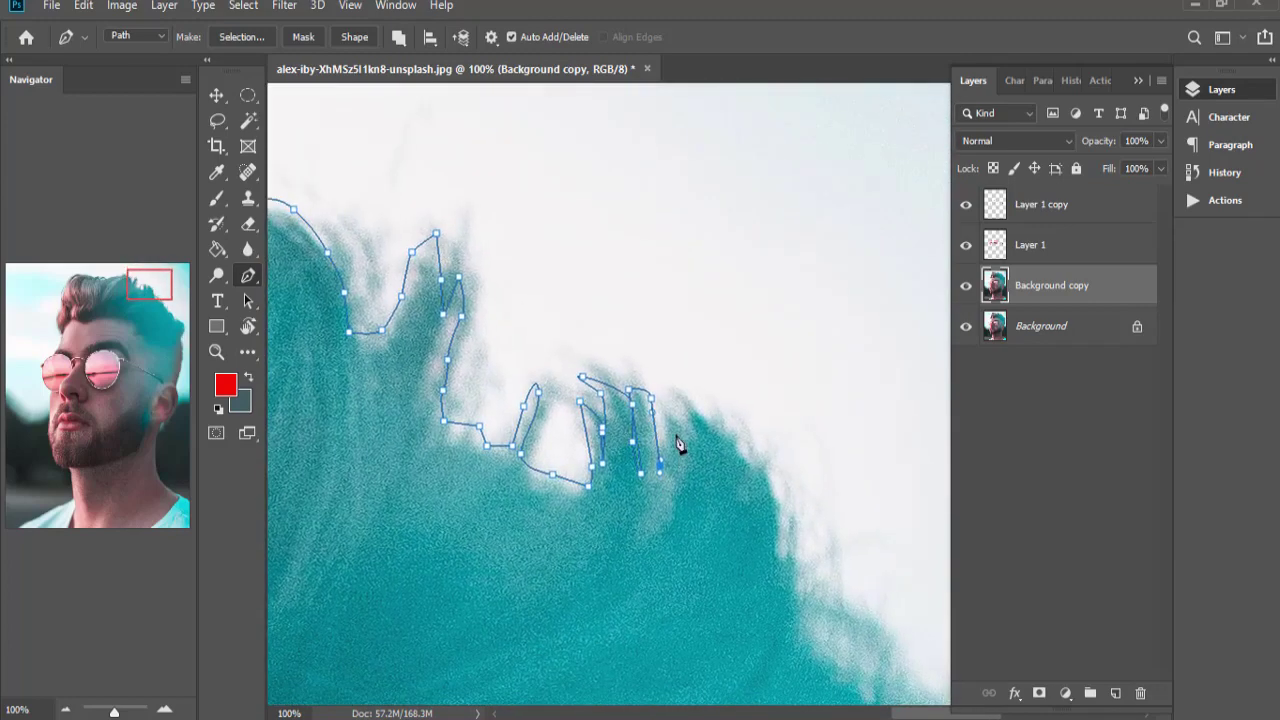
pyautogui.click(673, 431)
pyautogui.click(692, 471)
pyautogui.click(698, 410)
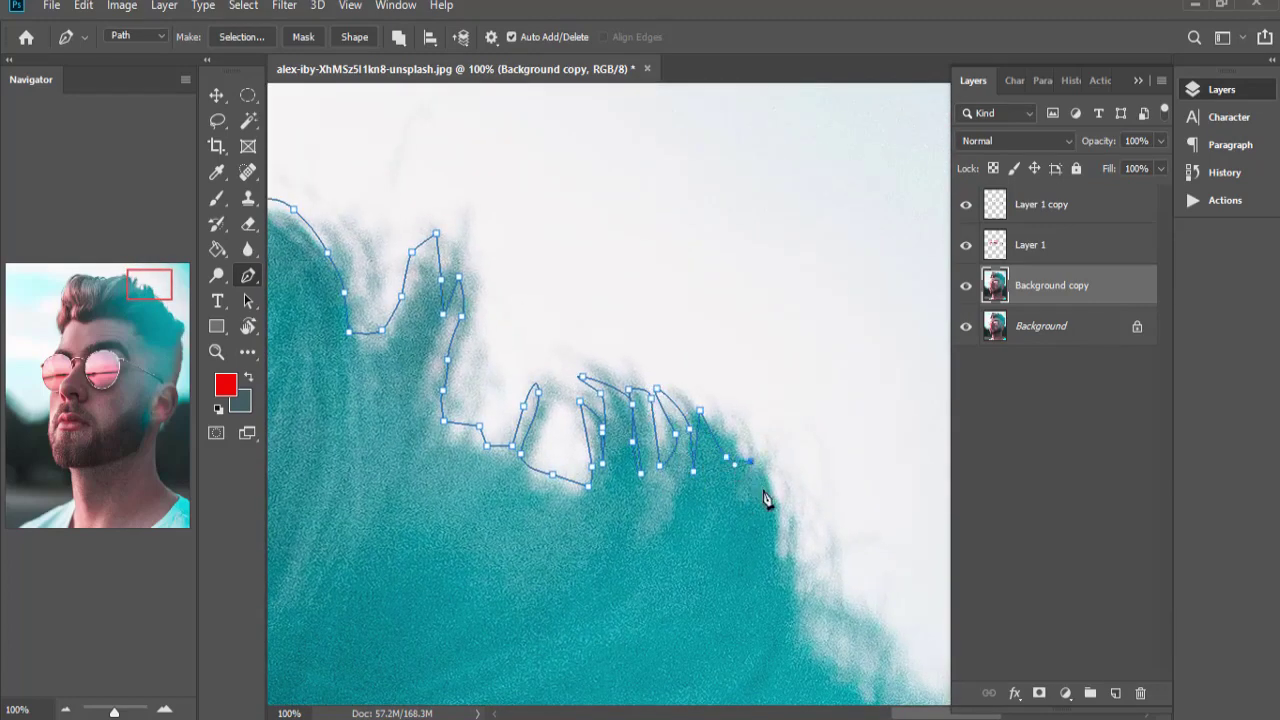
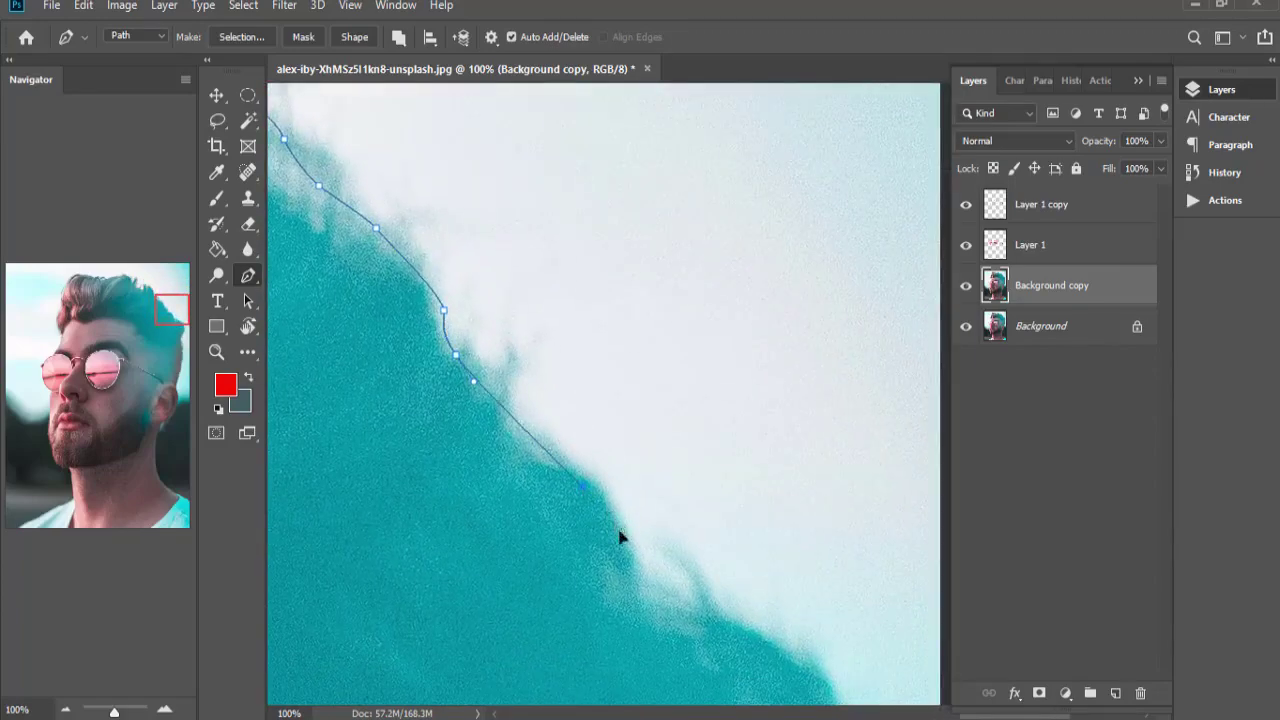
# Trace the pen path along the hair edge and down the side of the face.
pyautogui.moveTo(620, 531)
pyautogui.mouseDown()
pyautogui.moveTo(541, 478)
pyautogui.moveTo(420, 440)
pyautogui.mouseUp()
pyautogui.click(629, 509)
pyautogui.click(671, 520)
pyautogui.click(663, 586)
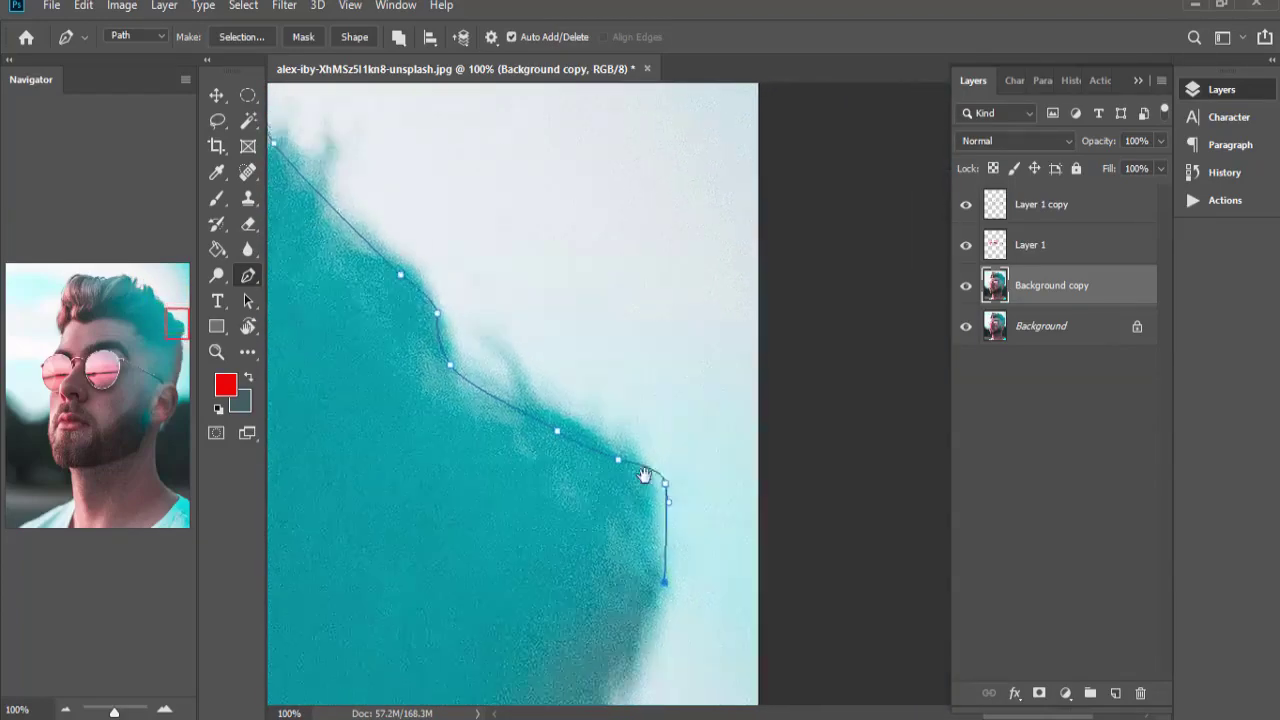
pyautogui.moveTo(646, 474); pyautogui.dragTo(641, 457)
pyautogui.click(636, 449)
pyautogui.click(603, 512)
pyautogui.click(574, 548)
pyautogui.moveTo(595, 682); pyautogui.dragTo(540, 497)
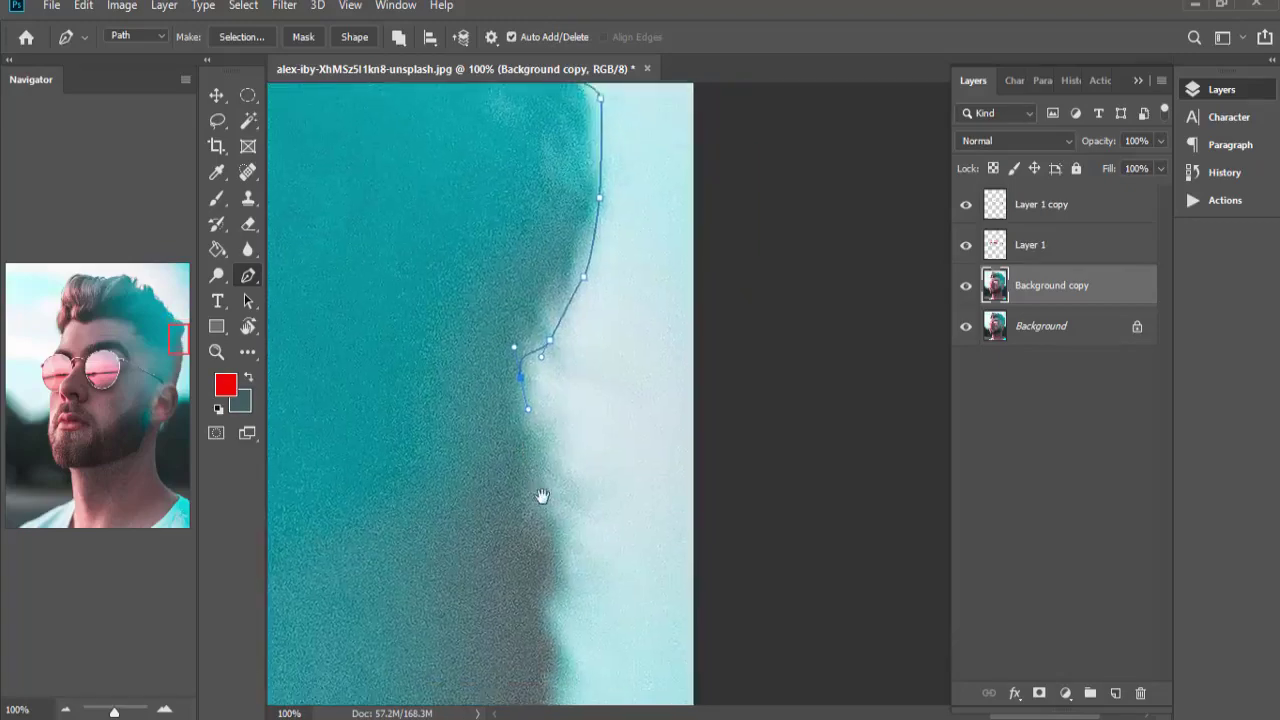
# Continue the path down the head's outline toward the ear.
pyautogui.click(543, 494)
pyautogui.click(556, 537)
pyautogui.click(558, 582)
pyautogui.moveTo(567, 688)
pyautogui.mouseDown()
pyautogui.moveTo(511, 546)
pyautogui.moveTo(521, 364)
pyautogui.mouseUp()
pyautogui.click(511, 533)
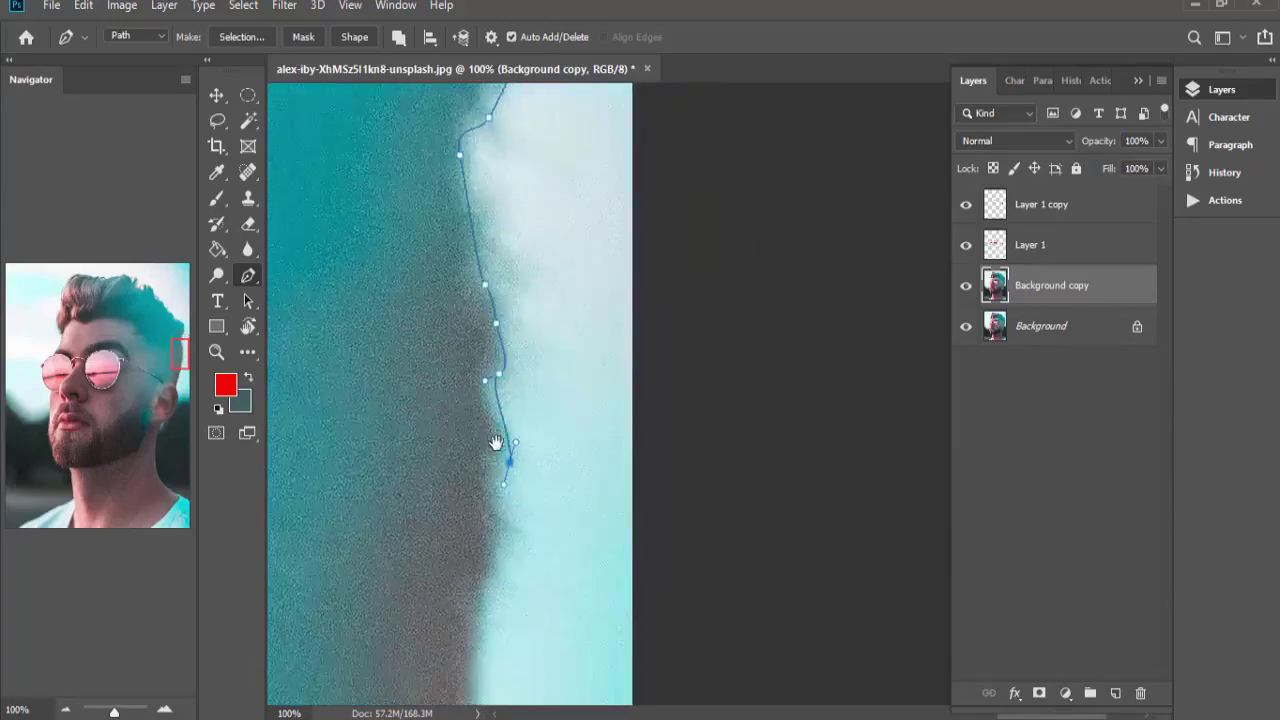
pyautogui.moveTo(507, 463); pyautogui.dragTo(488, 499)
pyautogui.moveTo(487, 557)
pyautogui.mouseDown()
pyautogui.moveTo(488, 440)
pyautogui.moveTo(457, 443)
pyautogui.moveTo(441, 590)
pyautogui.mouseUp()
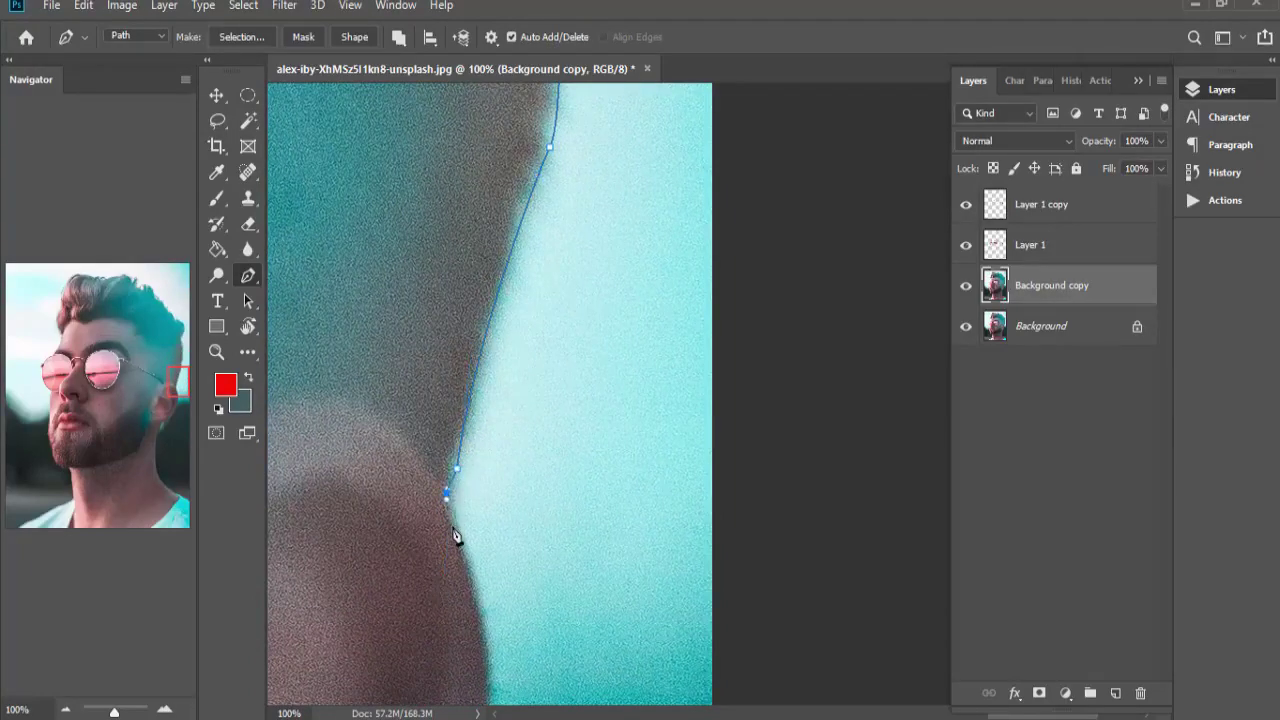
# Zoom out and curve the path around the ear.
pyautogui.moveTo(460, 541); pyautogui.dragTo(374, 246)
pyautogui.hotkey('ctrl', '-')
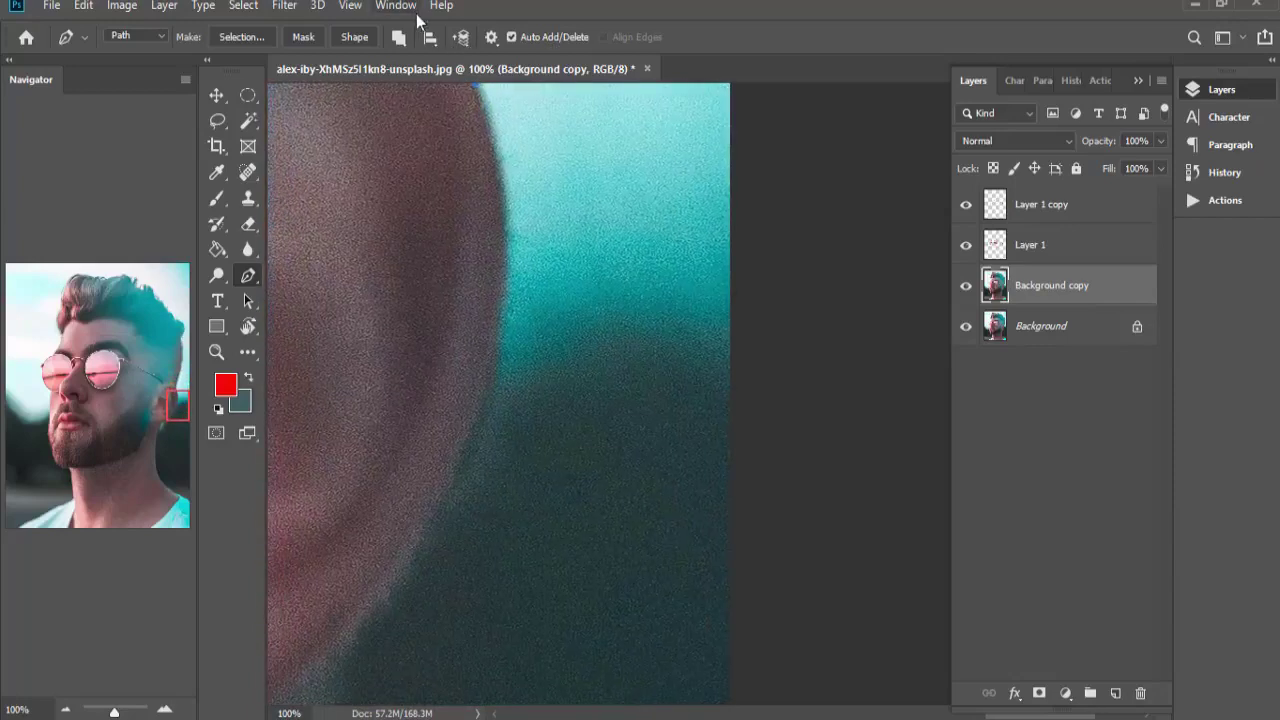
pyautogui.scroll(-1, 626, 420)
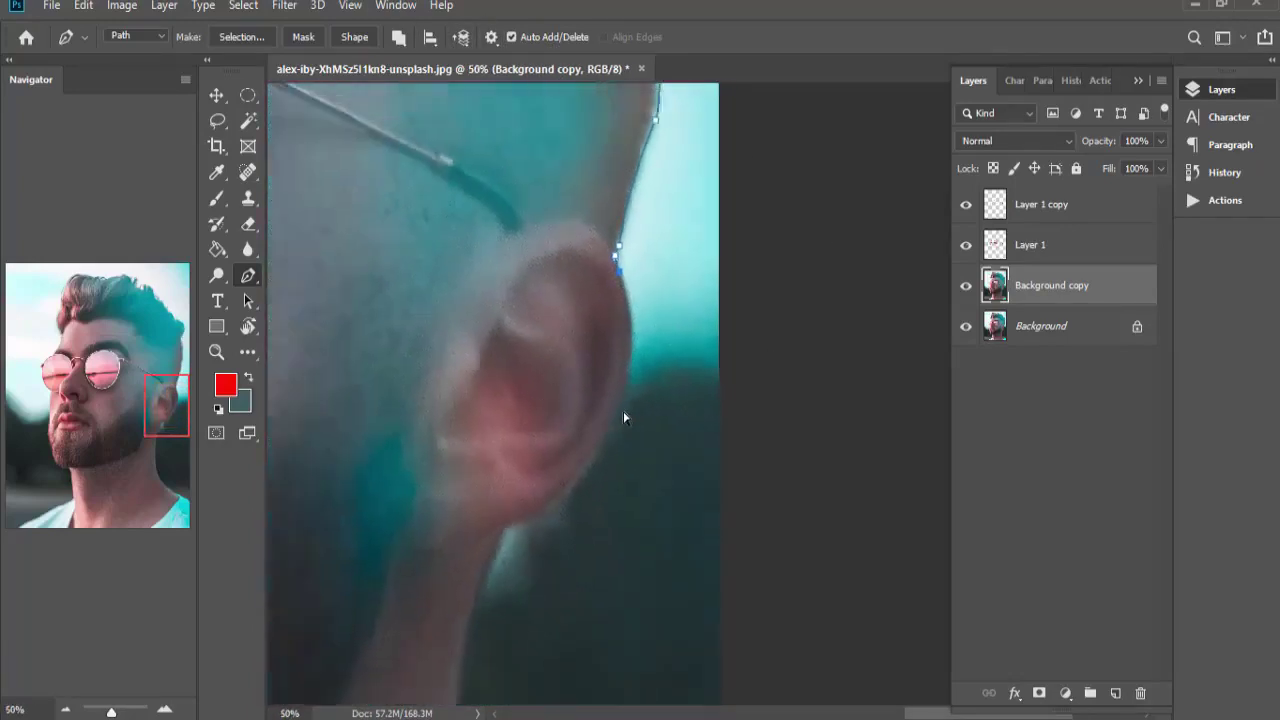
pyautogui.scroll(-1, 626, 420)
pyautogui.scroll(-2, 626, 420)
pyautogui.scroll(-1, 624, 419)
pyautogui.scroll(2, 624, 419)
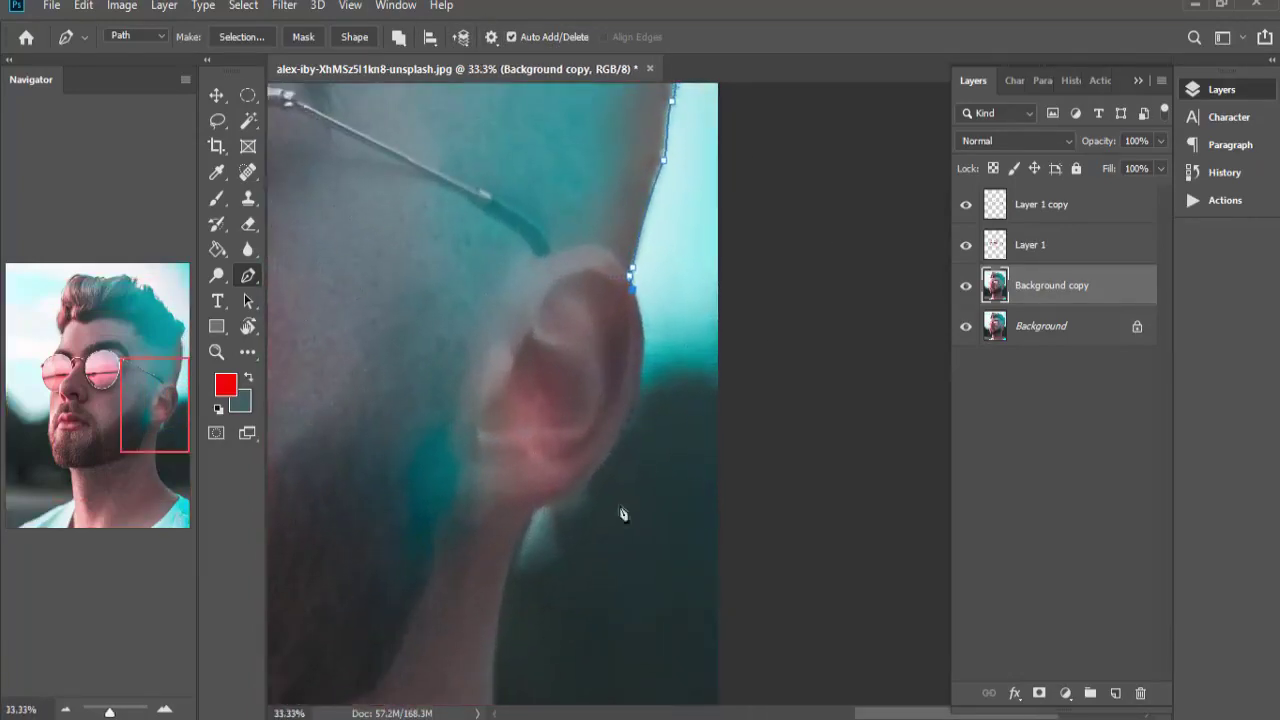
pyautogui.moveTo(527, 541); pyautogui.dragTo(533, 572)
pyautogui.click(597, 474)
# Trace curved anchors down the neck and along the shoulder.
pyautogui.moveTo(513, 631); pyautogui.dragTo(552, 373)
pyautogui.moveTo(534, 463); pyautogui.dragTo(543, 583)
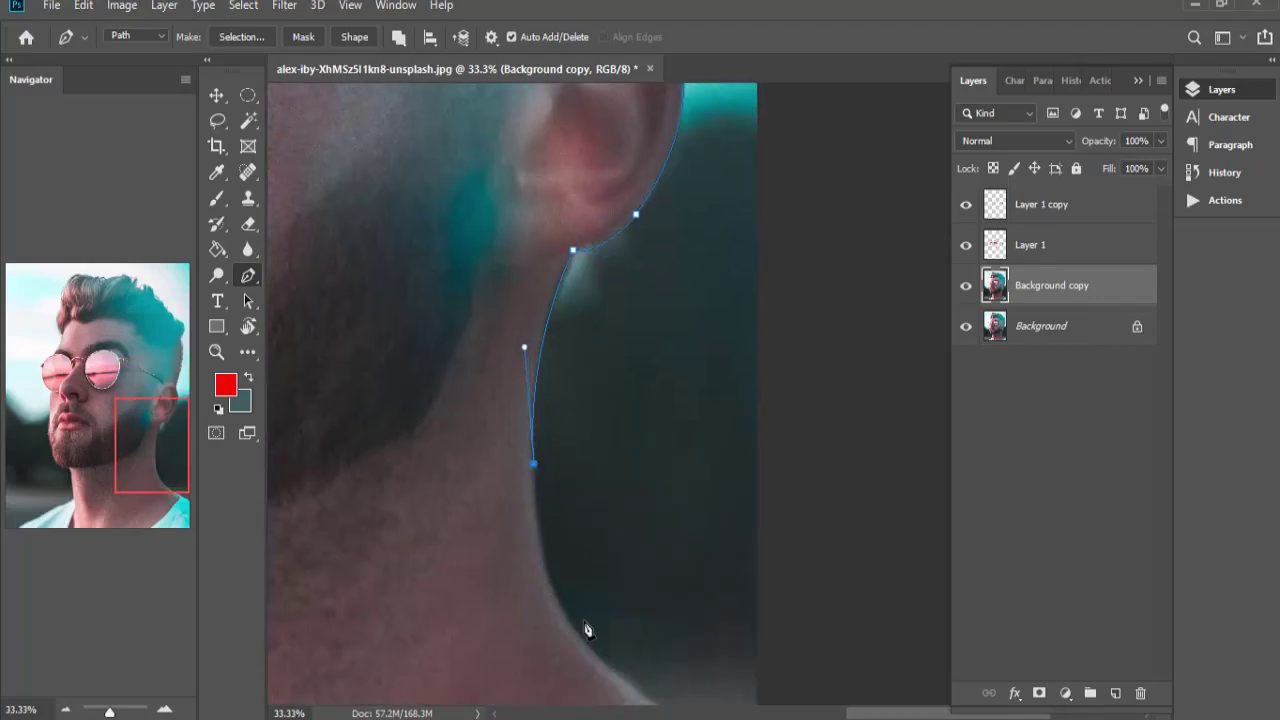
pyautogui.moveTo(588, 630)
pyautogui.mouseDown()
pyautogui.moveTo(575, 432)
pyautogui.moveTo(672, 480)
pyautogui.mouseUp()
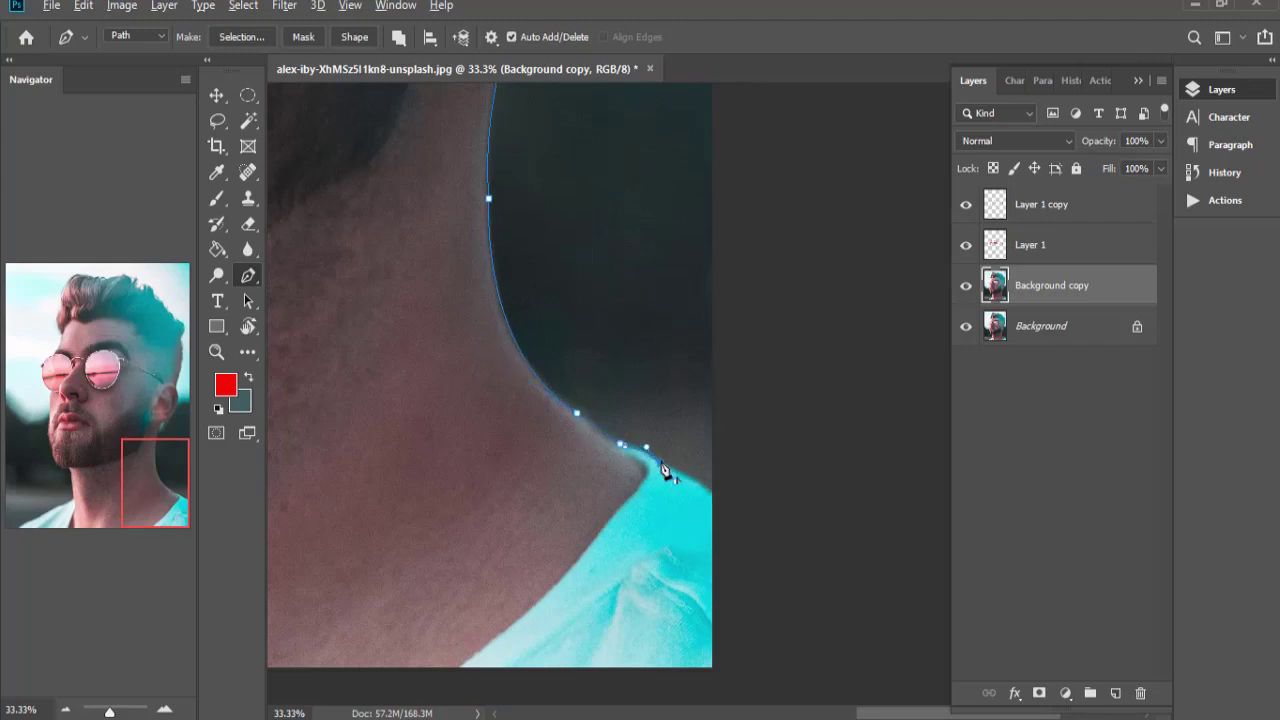
pyautogui.moveTo(674, 480); pyautogui.dragTo(698, 484)
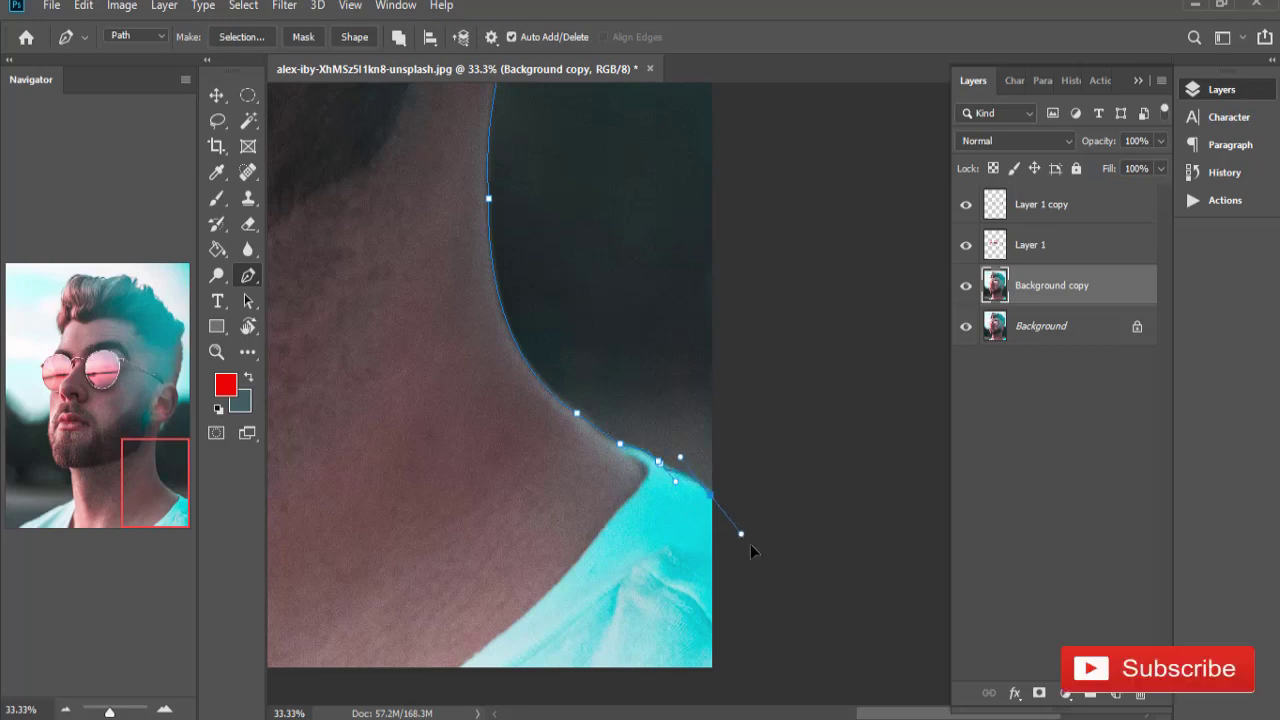
pyautogui.keyDown('alt'); pyautogui.click(658, 462); pyautogui.keyUp('alt')
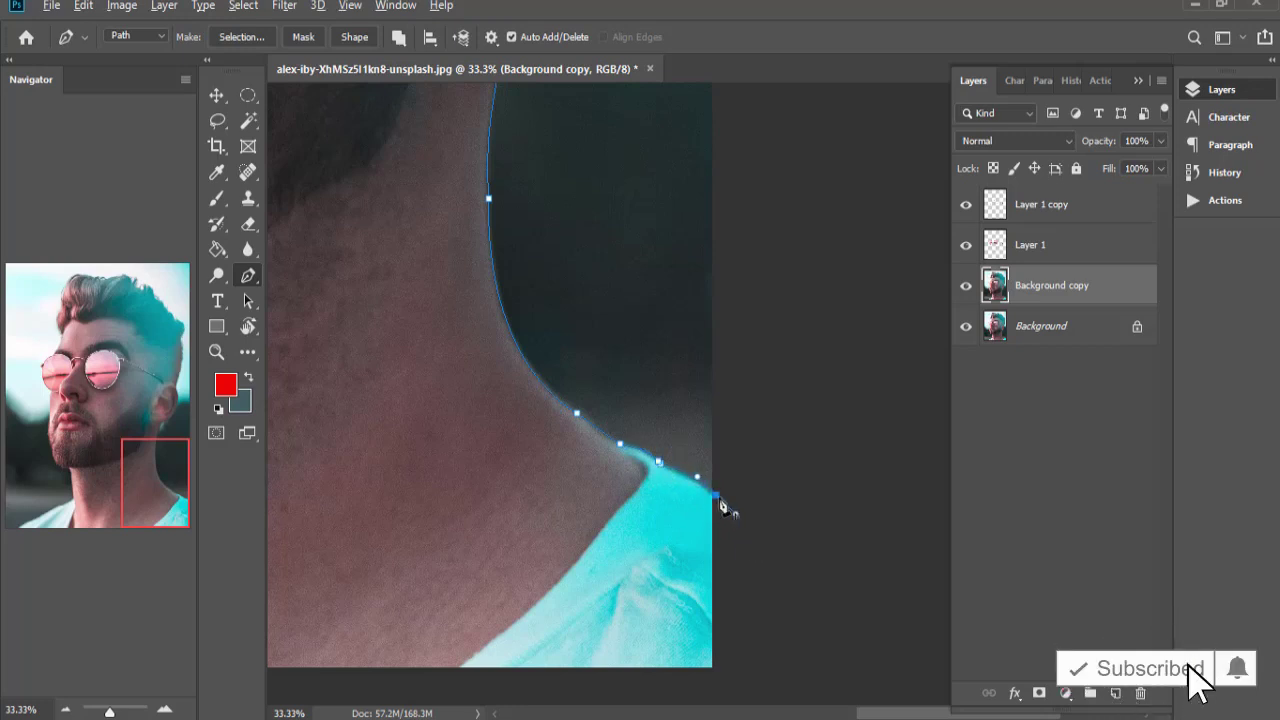
# Add anchors below the photo's bottom edge.
pyautogui.scroll(-2, 757, 449)
pyautogui.scroll(-1, 729, 509)
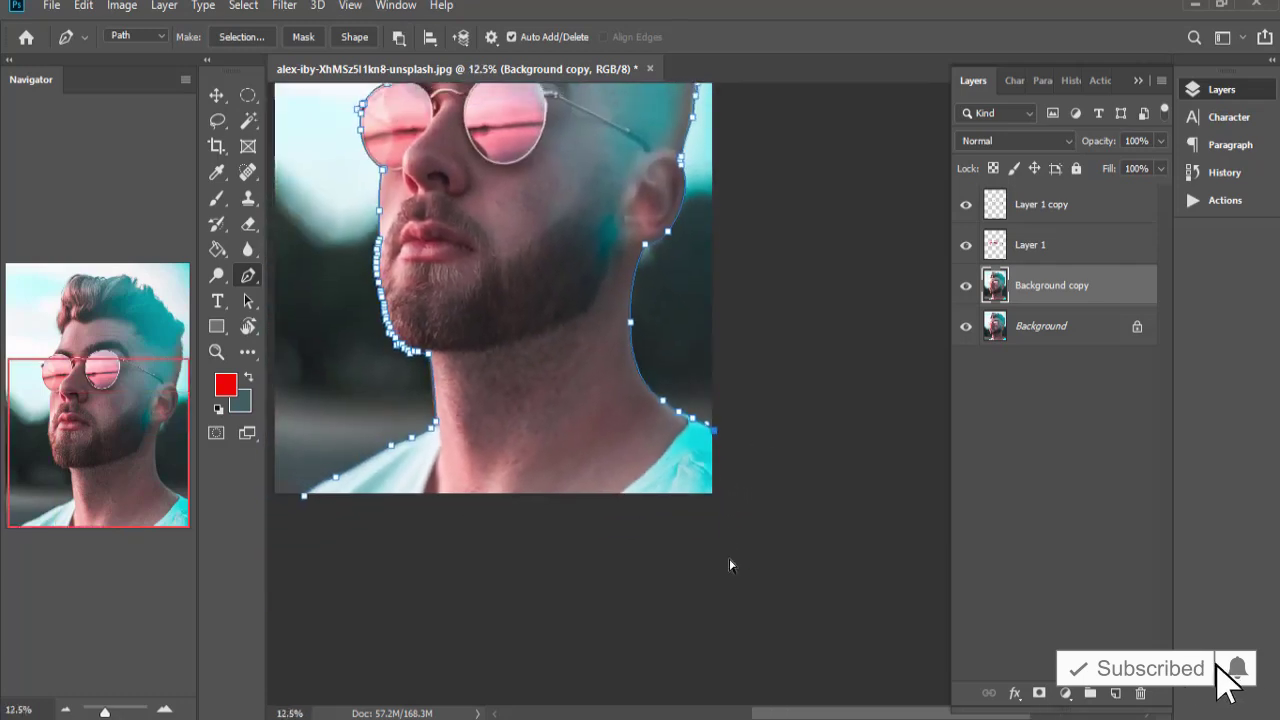
pyautogui.scroll(-1, 731, 563)
pyautogui.click(884, 630)
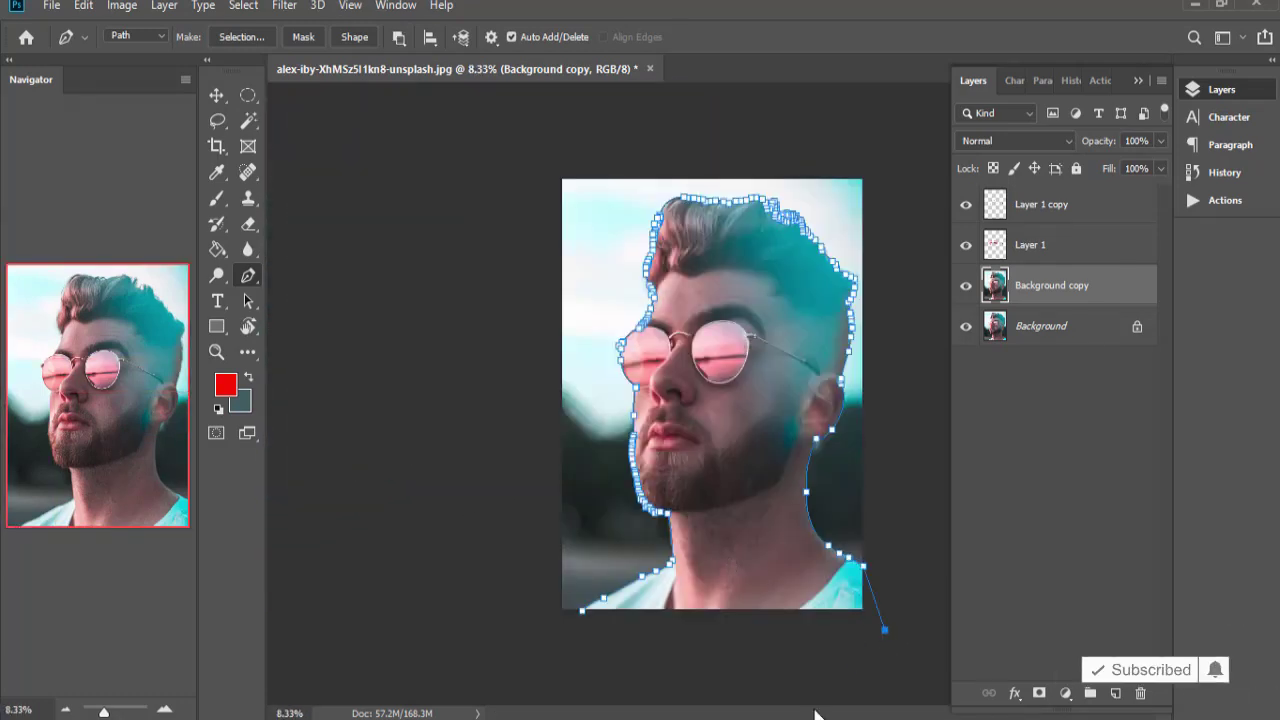
pyautogui.click(615, 685)
# Close the path, turn it into a selection, and invert it to the surroundings.
pyautogui.click(583, 611)
pyautogui.hotkey('ctrl', 'Return')
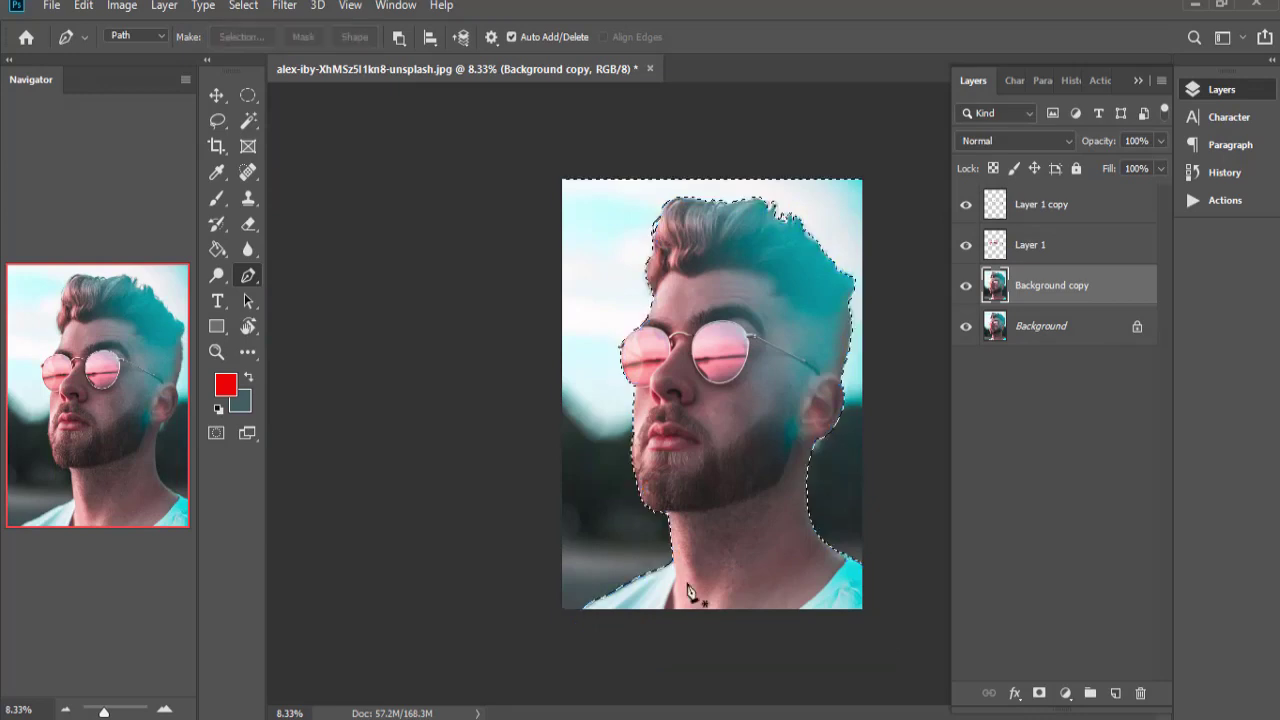
pyautogui.press('m')
pyautogui.rightClick(591, 292)
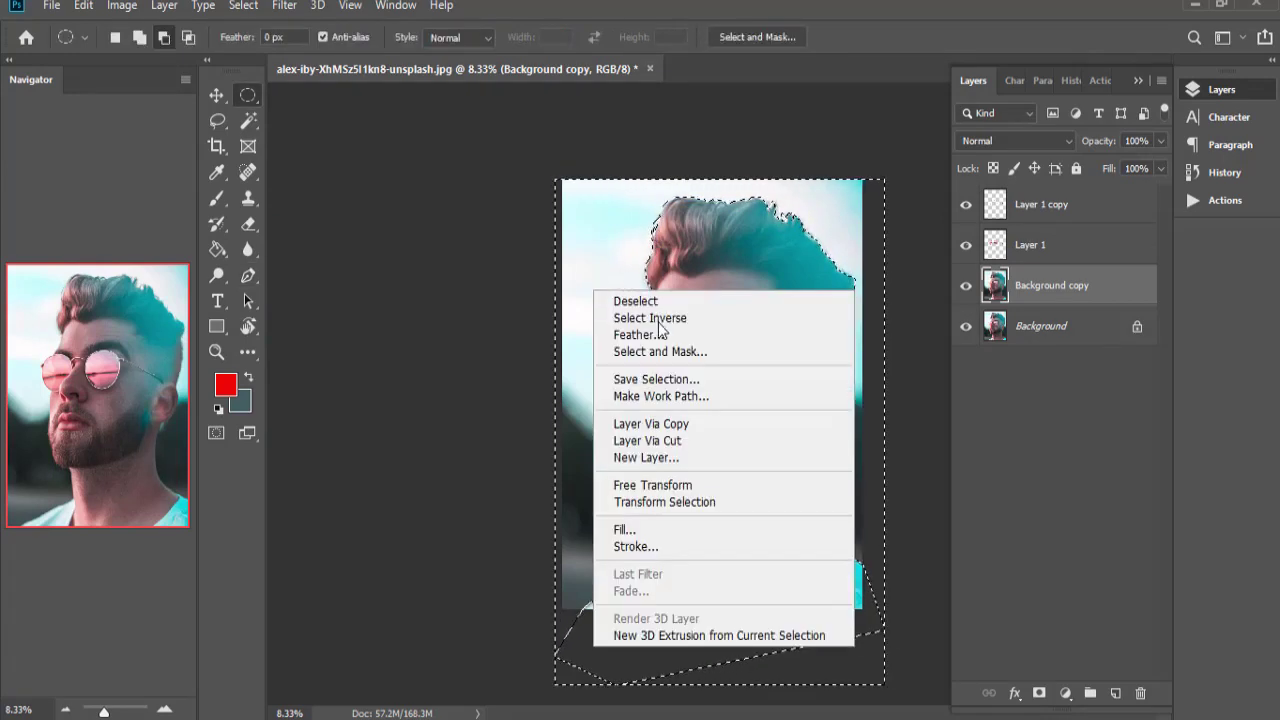
pyautogui.click(658, 318)
pyautogui.rightClick(658, 322)
pyautogui.click(676, 349)
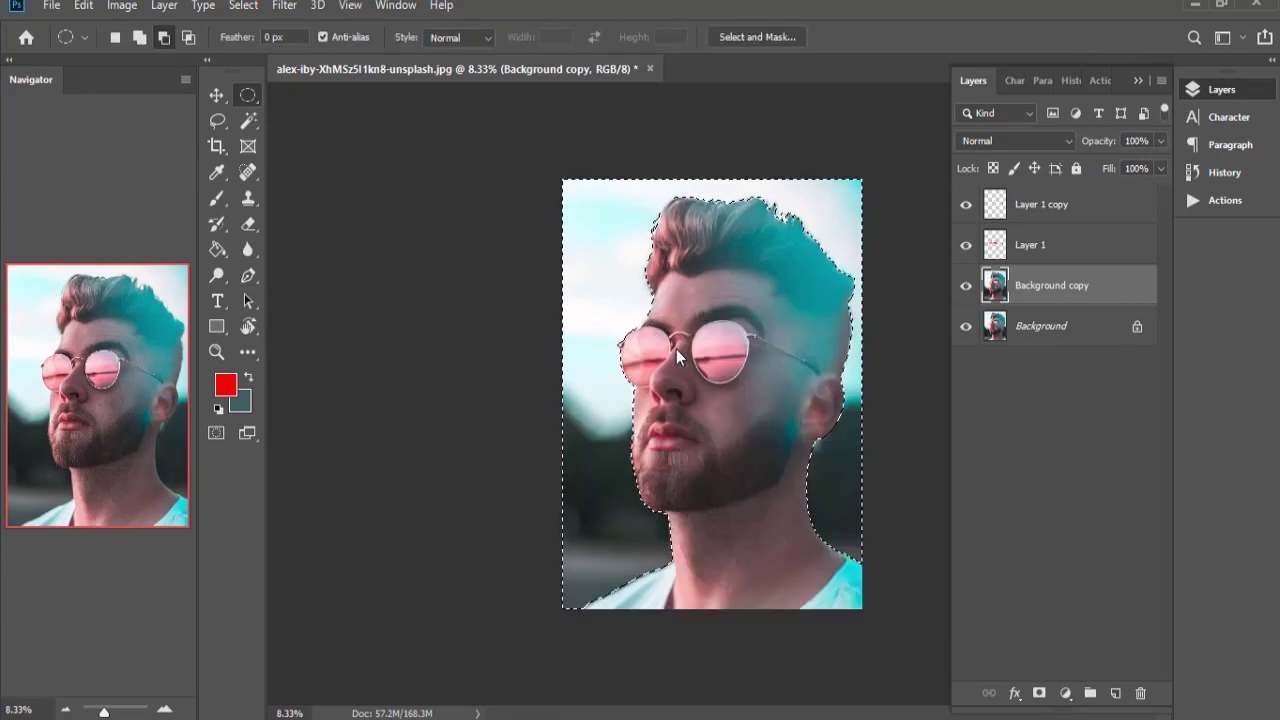
# Delete the surroundings from Background copy, hide Background, and clear the selection.
pyautogui.press('Delete')
pyautogui.click(967, 327)
pyautogui.hotkey('ctrl', 'd')
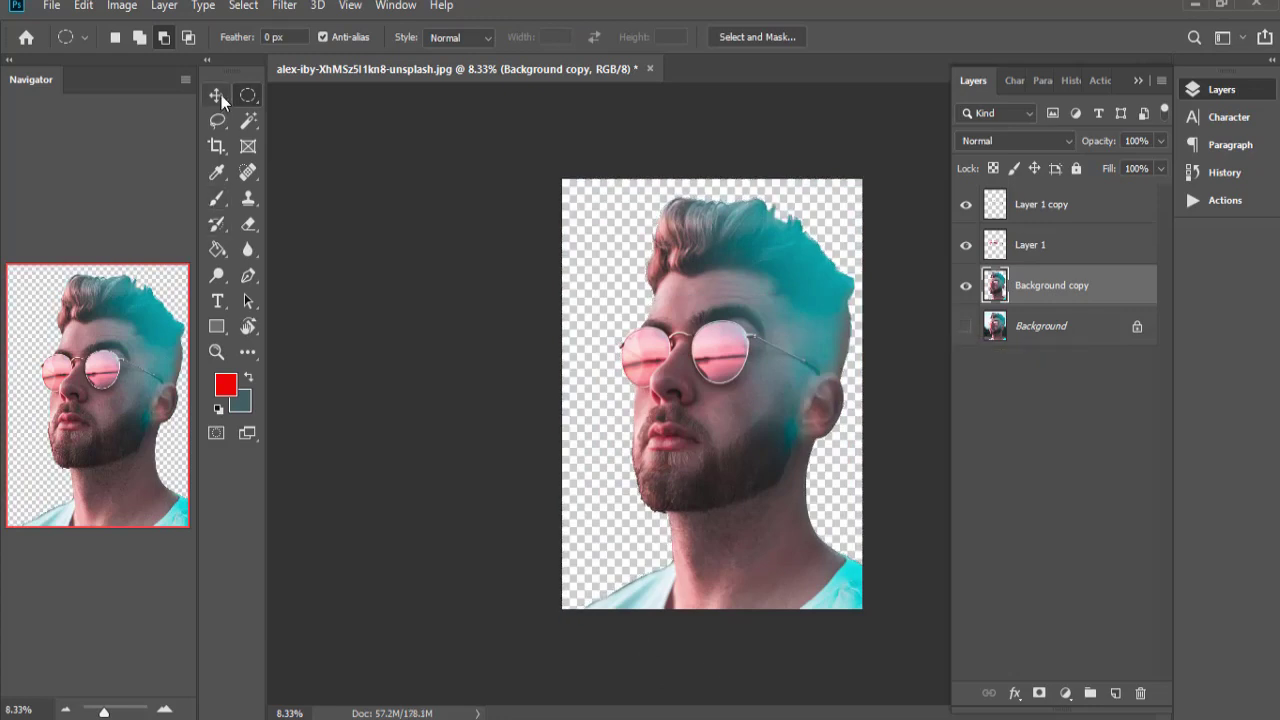
pyautogui.click(216, 95)
pyautogui.click(393, 392)
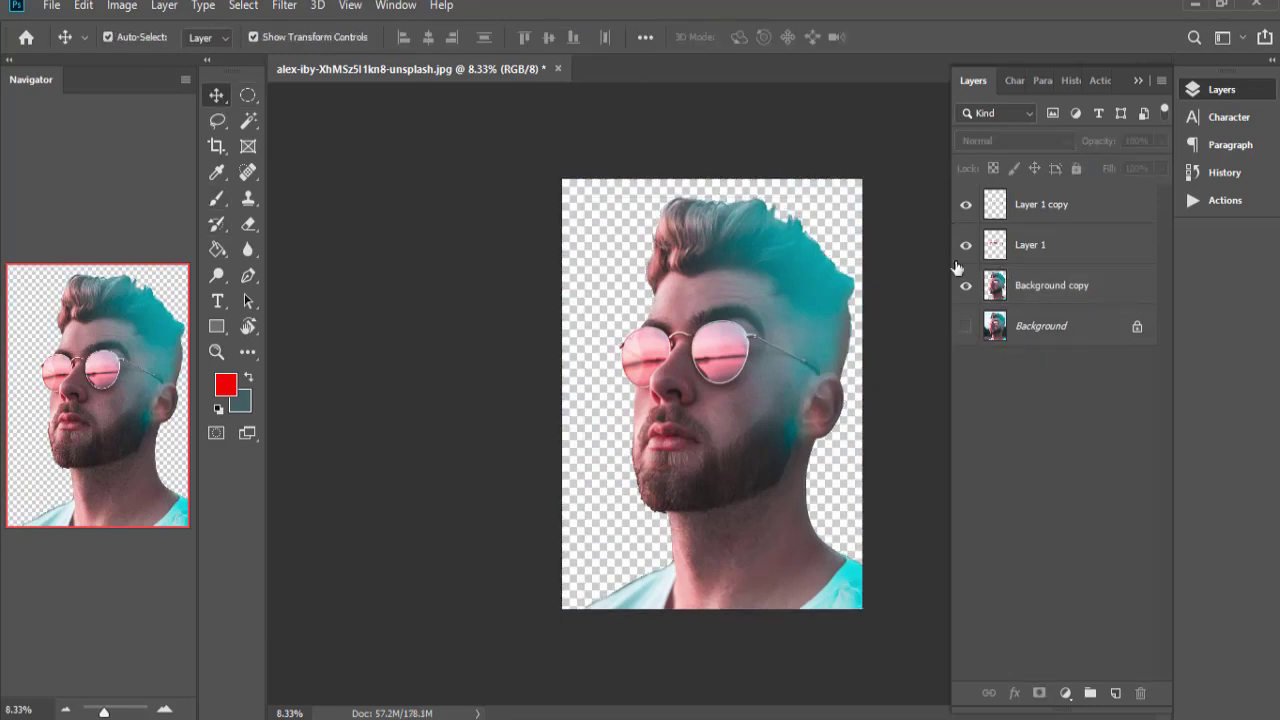
# Toggle layer visibility to check the cut-out, leaving Background visible again.
pyautogui.click(966, 286)
pyautogui.click(966, 286)
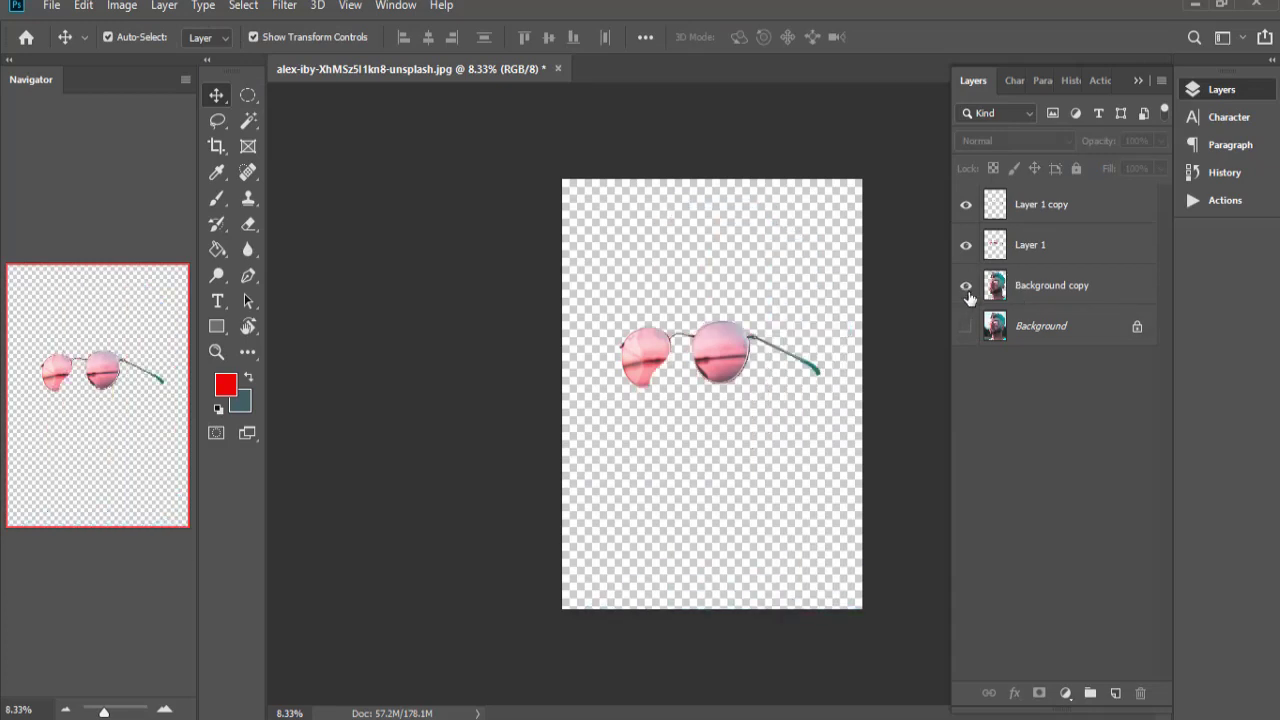
pyautogui.click(966, 286)
pyautogui.click(966, 245)
pyautogui.click(966, 286)
pyautogui.click(975, 204)
pyautogui.click(966, 326)
pyautogui.click(1020, 326)
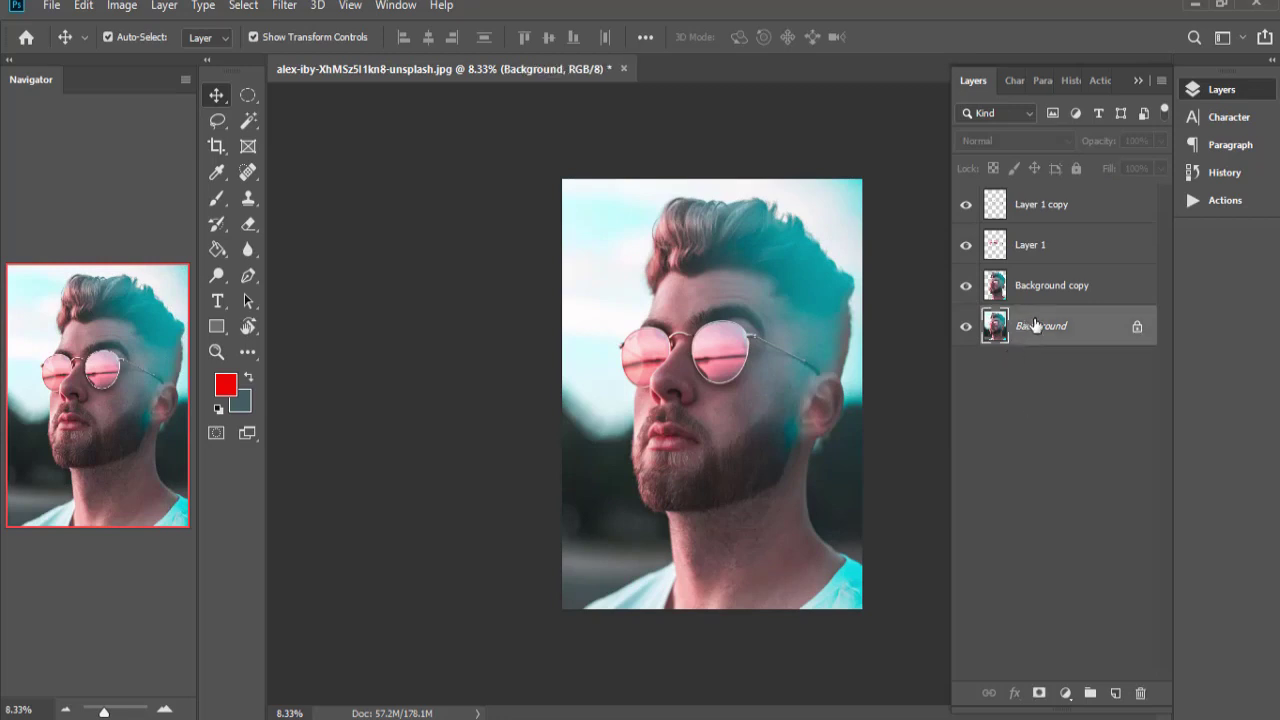
pyautogui.click(928, 269)
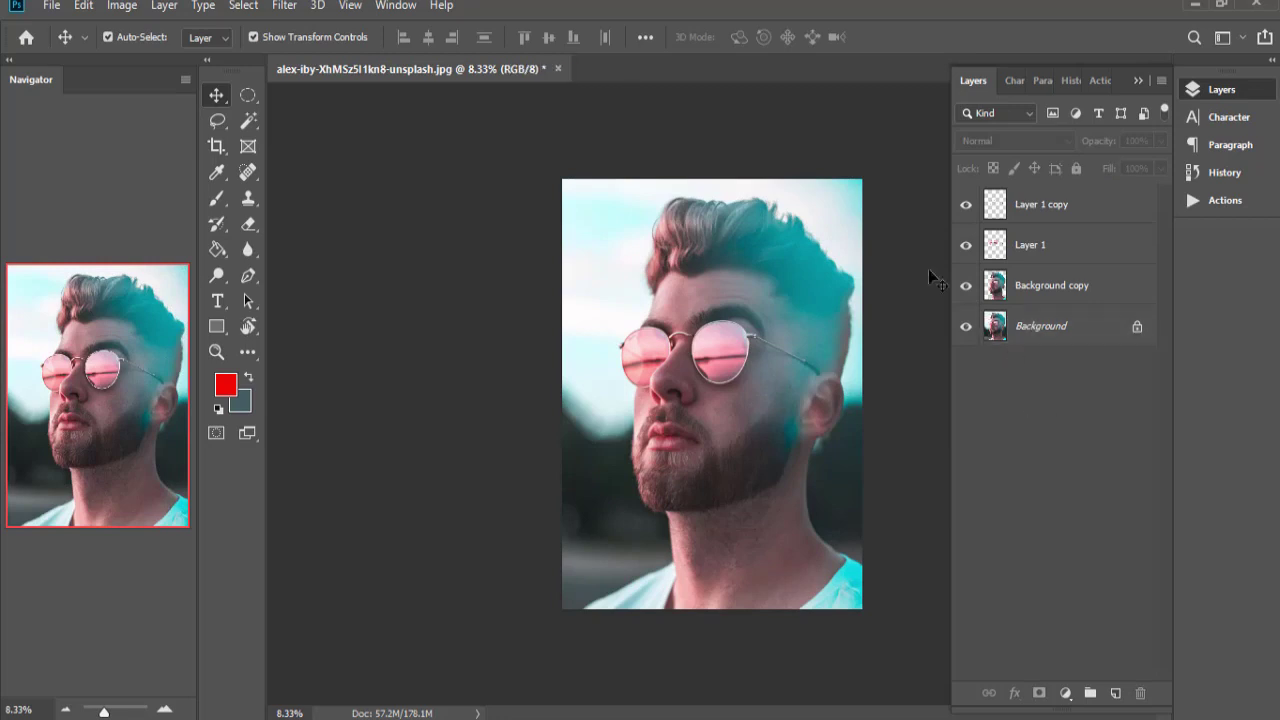
# Add Layer 2 below Background copy and set the foreground colour to dark navy.
pyautogui.click(1115, 693)
pyautogui.moveTo(1024, 214); pyautogui.dragTo(1013, 341)
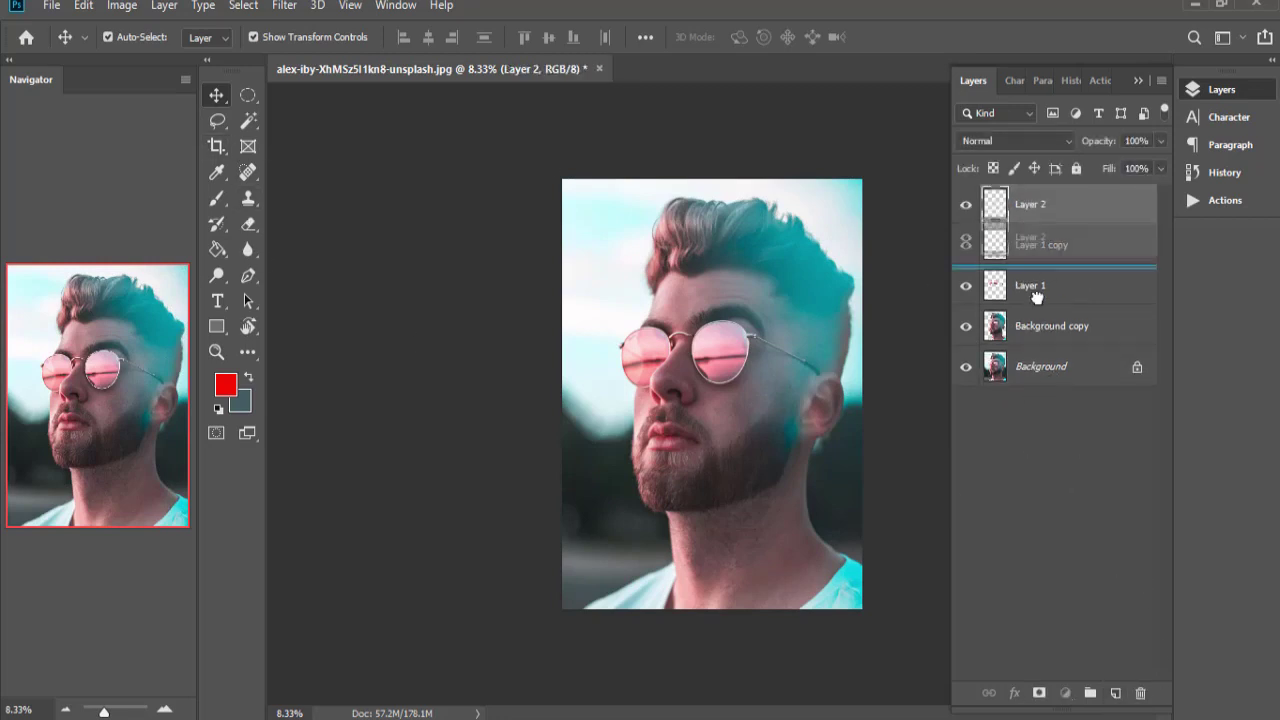
pyautogui.click(228, 388)
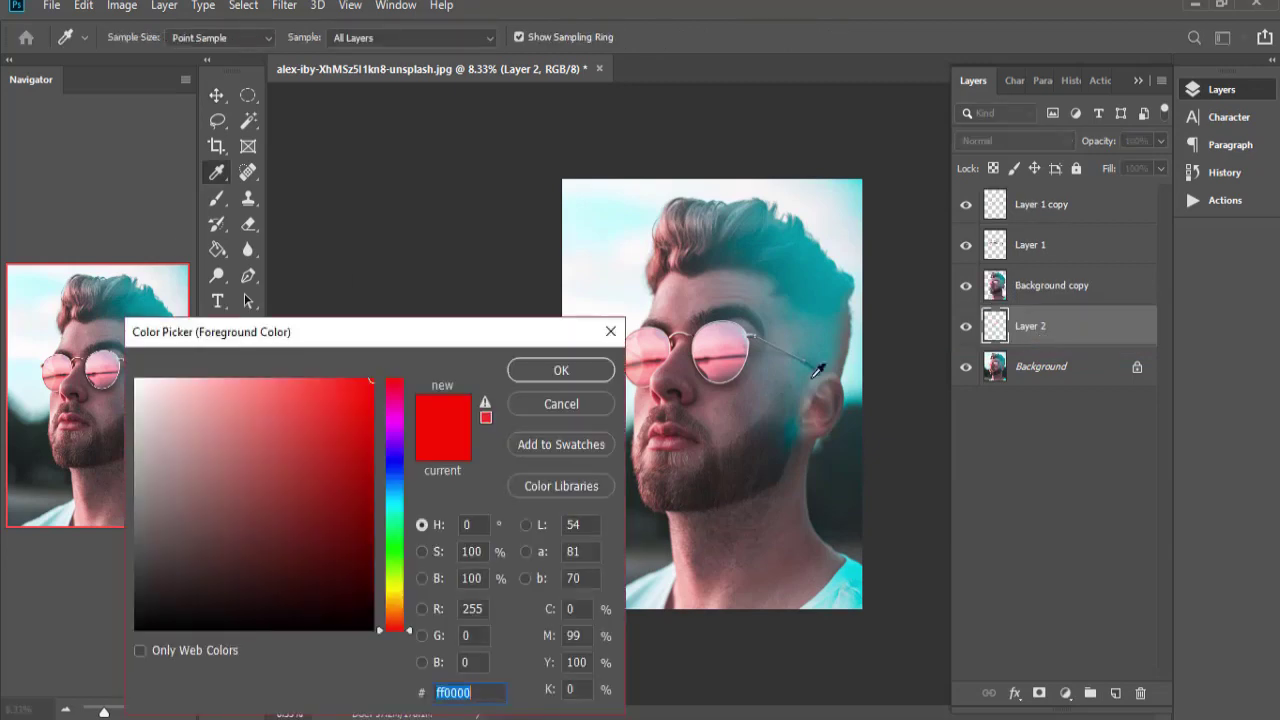
pyautogui.click(153, 599)
pyautogui.click(398, 478)
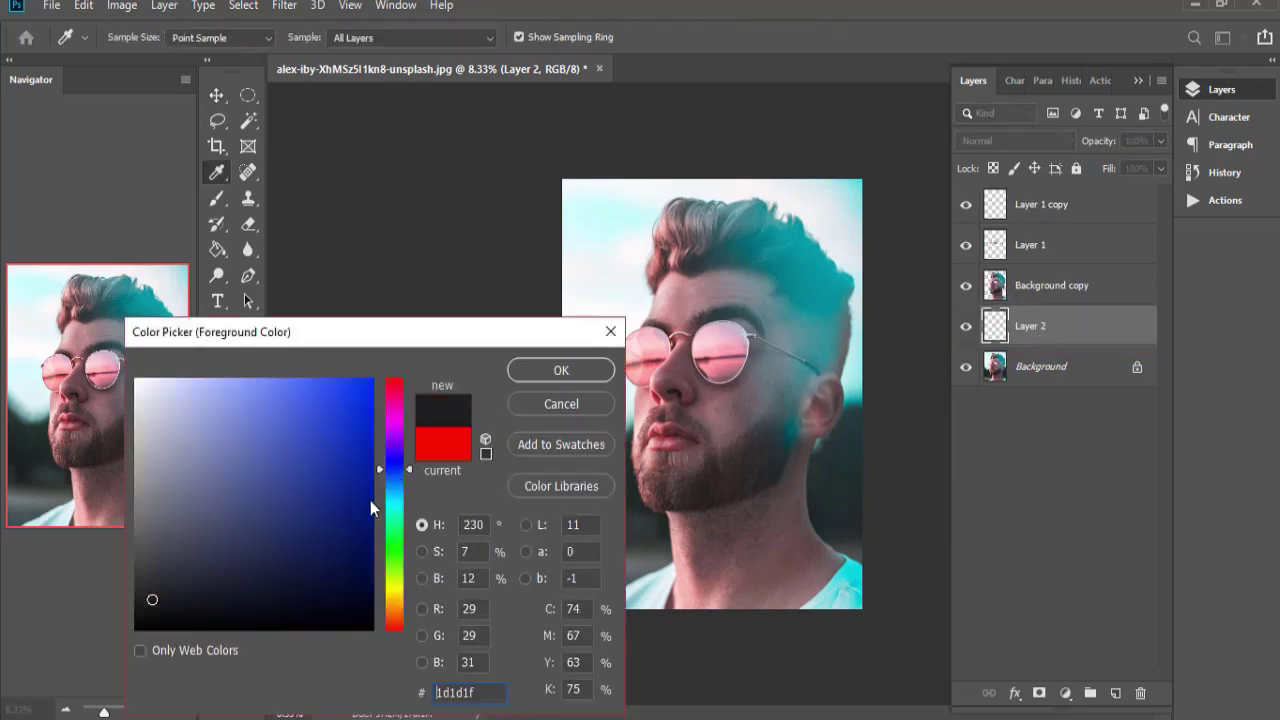
pyautogui.click(257, 570)
pyautogui.click(270, 595)
pyautogui.click(561, 370)
# Paint the background dark navy with a 1400 px Soft Round brush.
pyautogui.press('b')
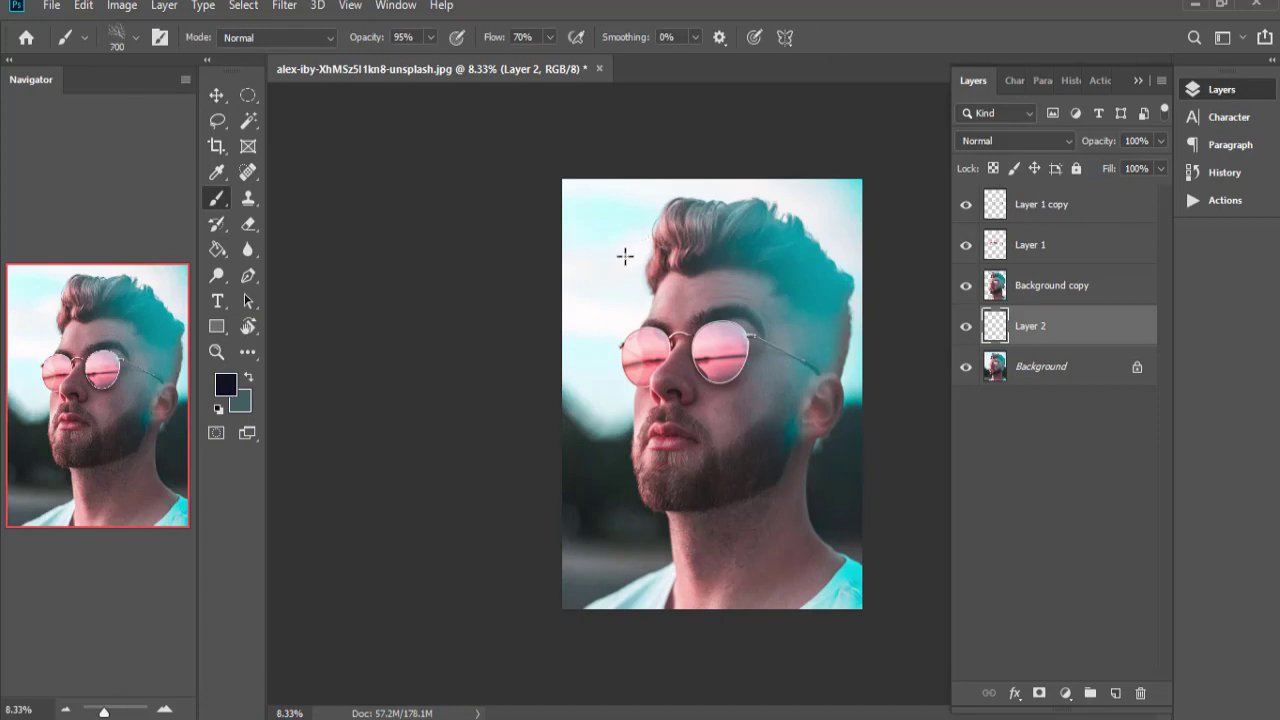
pyautogui.rightClick(624, 256)
pyautogui.click(667, 400)
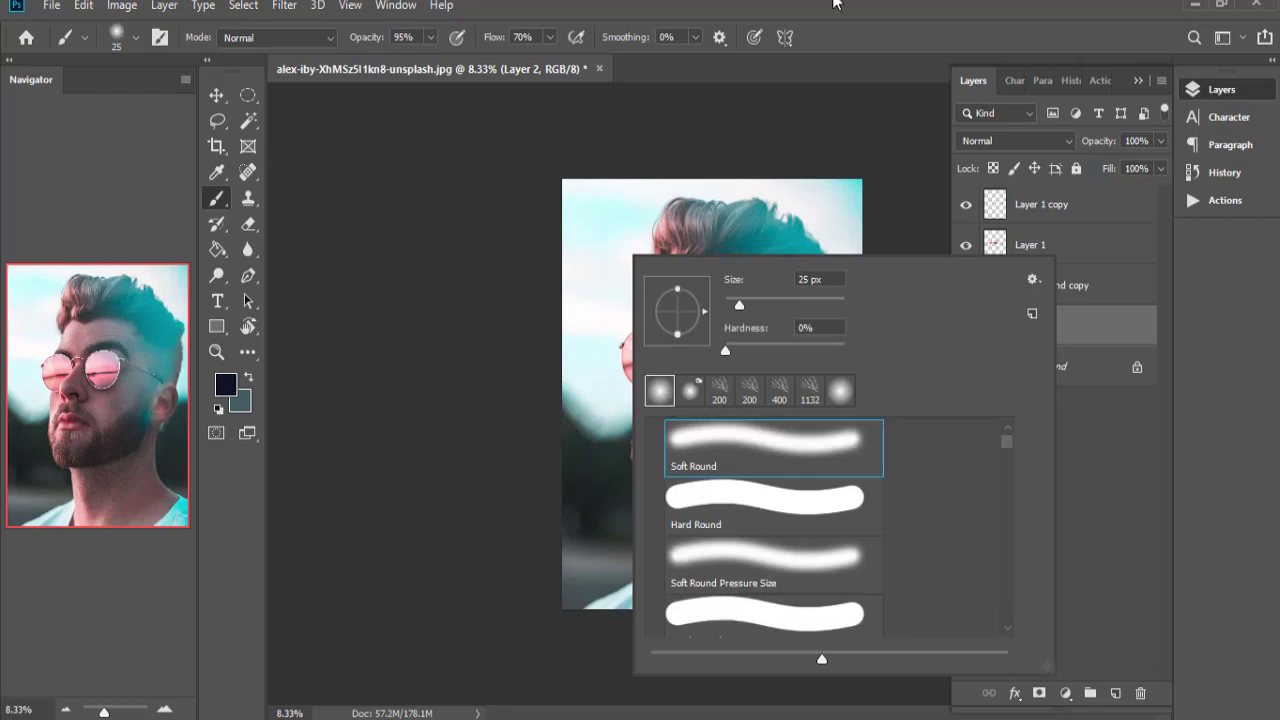
pyautogui.press('Return')
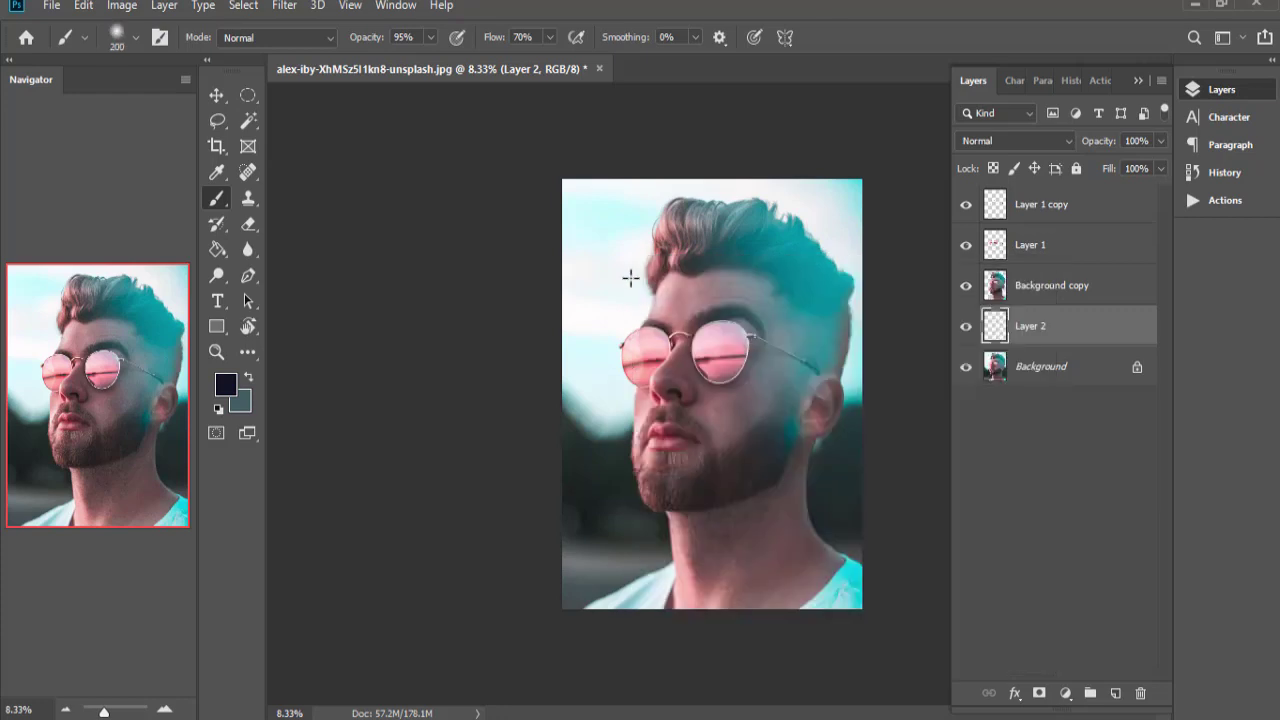
pyautogui.press(']')
pyautogui.press(']')
pyautogui.press(']')
pyautogui.press(']')
pyautogui.press(']')
pyautogui.press(']')
pyautogui.moveTo(586, 214); pyautogui.dragTo(580, 600)
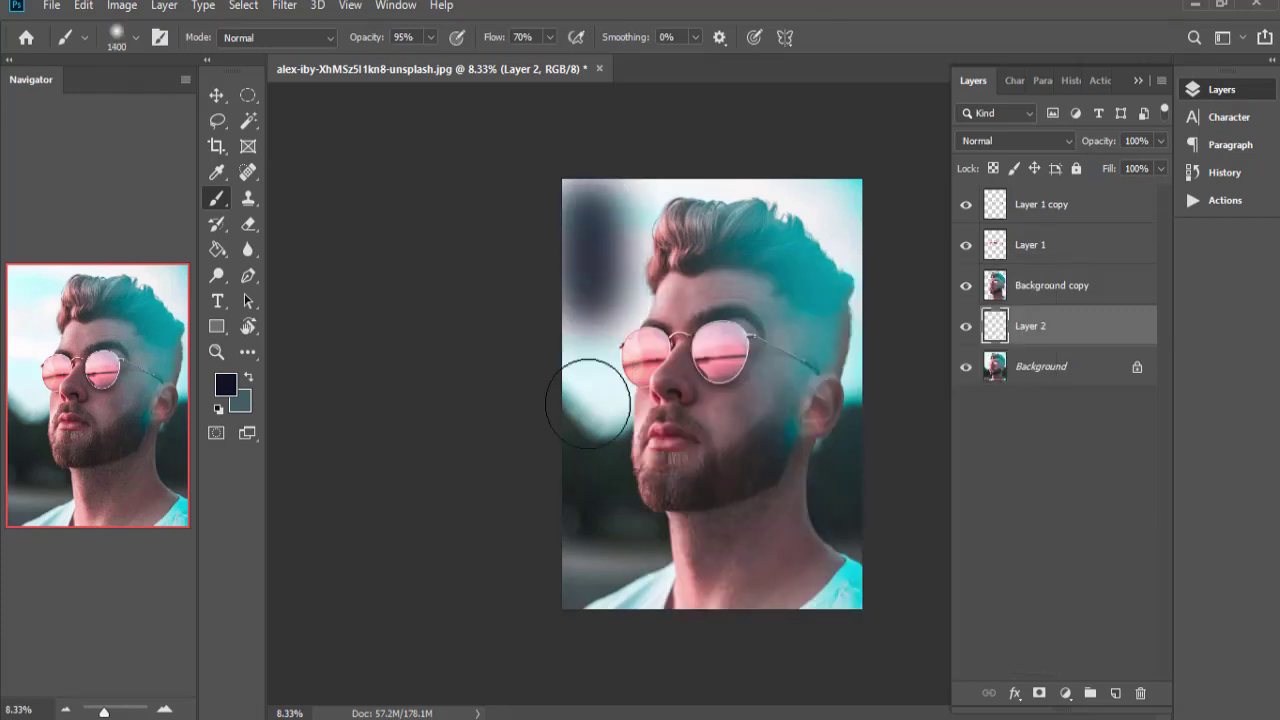
pyautogui.moveTo(575, 170)
pyautogui.mouseDown()
pyautogui.moveTo(651, 591)
pyautogui.moveTo(680, 190)
pyautogui.mouseUp()
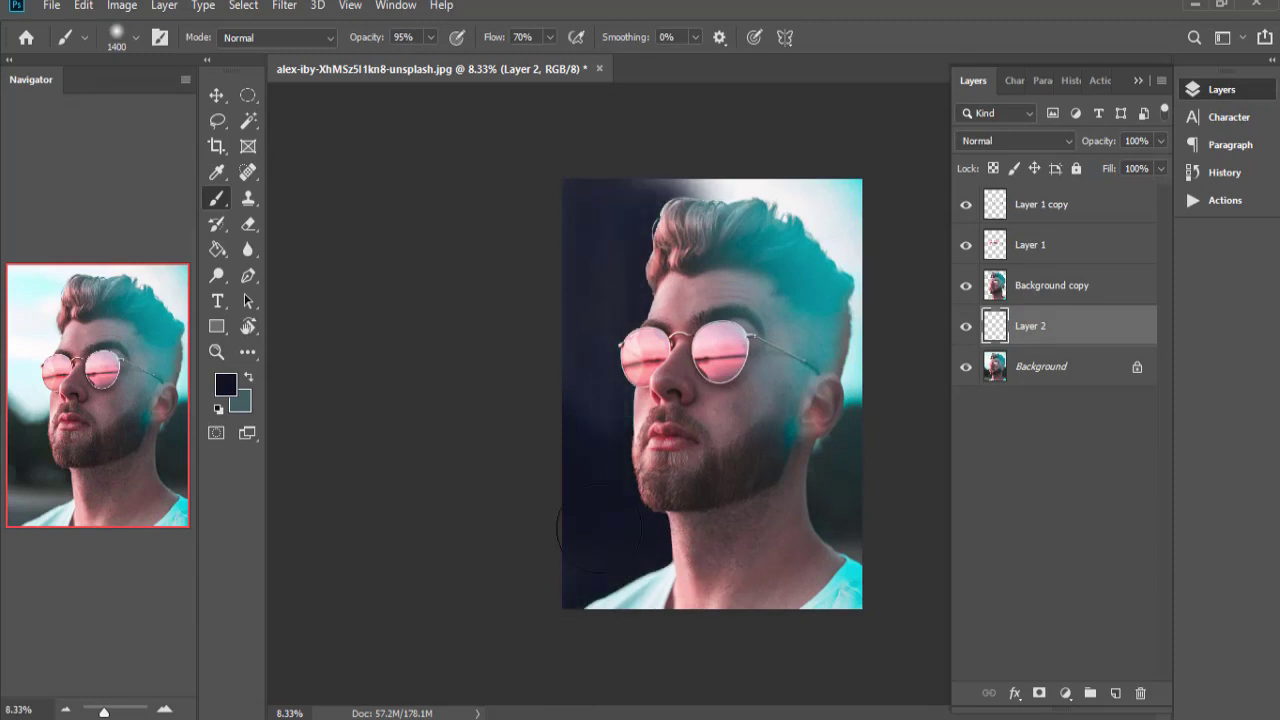
pyautogui.moveTo(787, 158); pyautogui.dragTo(654, 257)
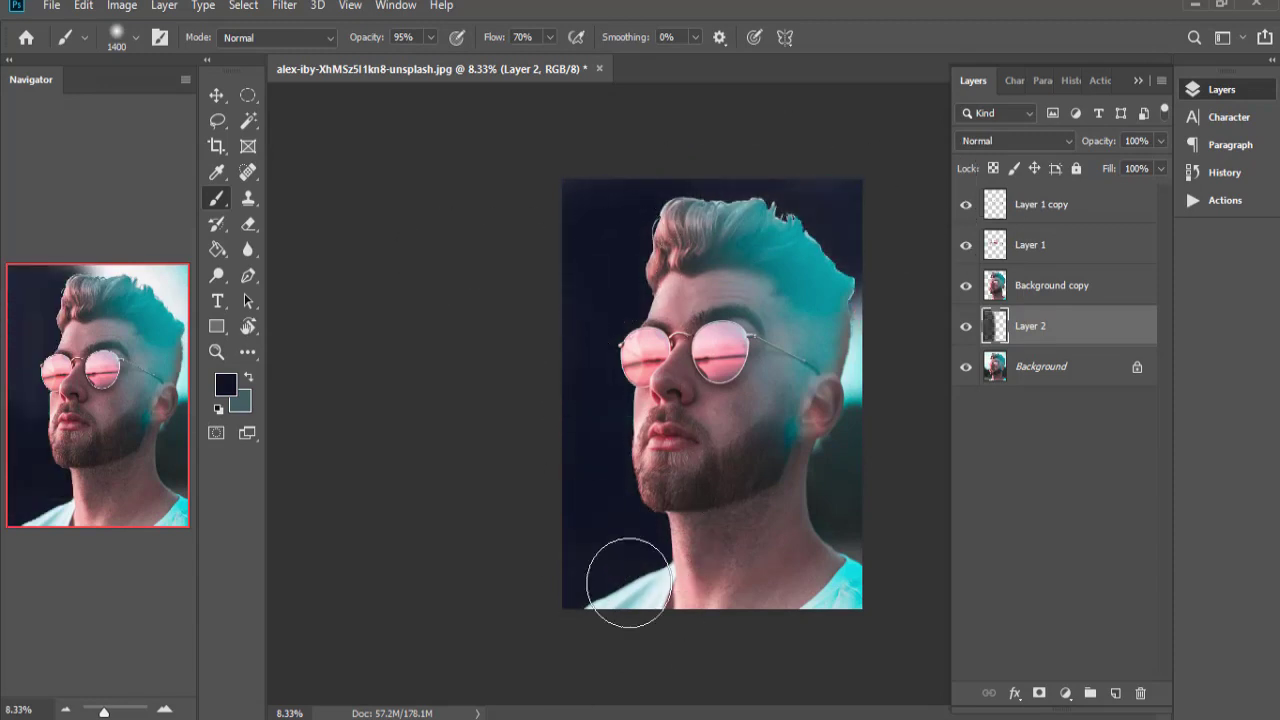
pyautogui.moveTo(858, 470)
pyautogui.mouseDown()
pyautogui.moveTo(843, 256)
pyautogui.moveTo(851, 609)
pyautogui.moveTo(823, 166)
pyautogui.mouseUp()
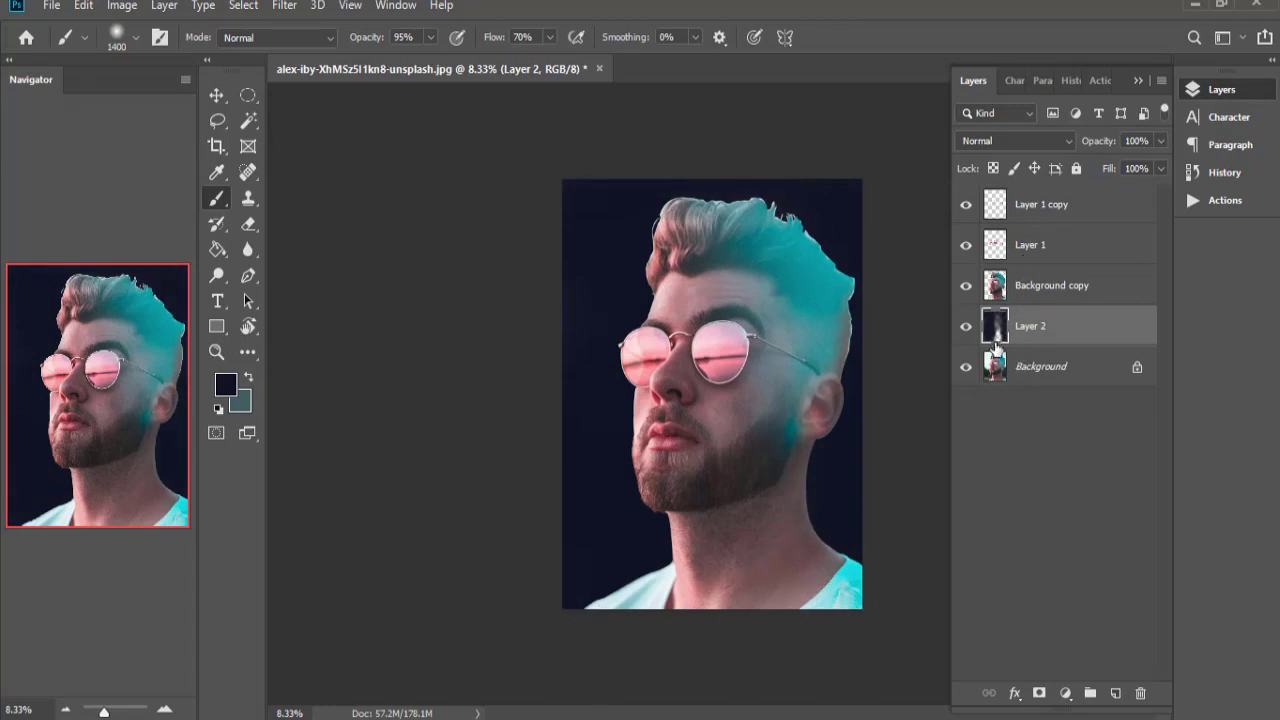
pyautogui.click(1037, 287)
# Add Layer 3 and paint dark navy over the hair, face, ear and shirt.
pyautogui.click(1116, 692)
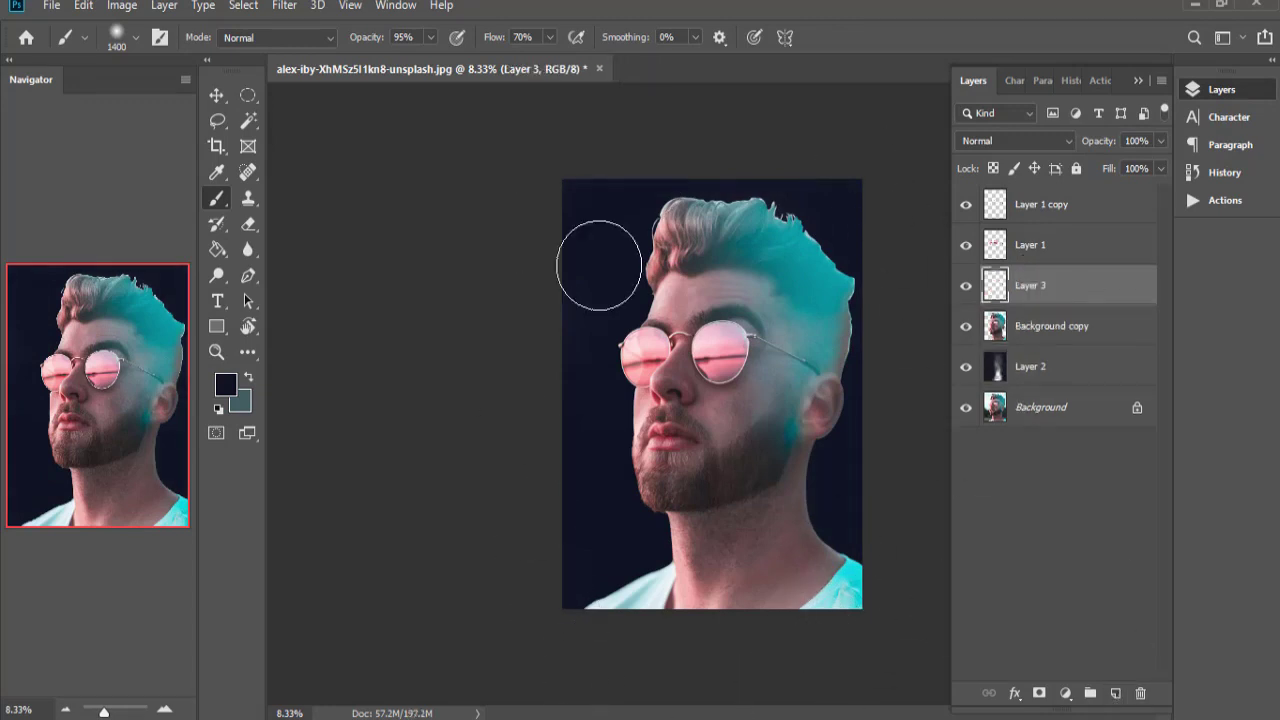
pyautogui.moveTo(693, 224)
pyautogui.mouseDown()
pyautogui.moveTo(660, 330)
pyautogui.moveTo(829, 271)
pyautogui.moveTo(843, 357)
pyautogui.moveTo(777, 375)
pyautogui.moveTo(720, 450)
pyautogui.moveTo(720, 370)
pyautogui.moveTo(660, 420)
pyautogui.moveTo(660, 472)
pyautogui.moveTo(810, 430)
pyautogui.moveTo(886, 586)
pyautogui.moveTo(563, 609)
pyautogui.moveTo(730, 463)
pyautogui.mouseUp()
pyautogui.moveTo(660, 550); pyautogui.dragTo(766, 157)
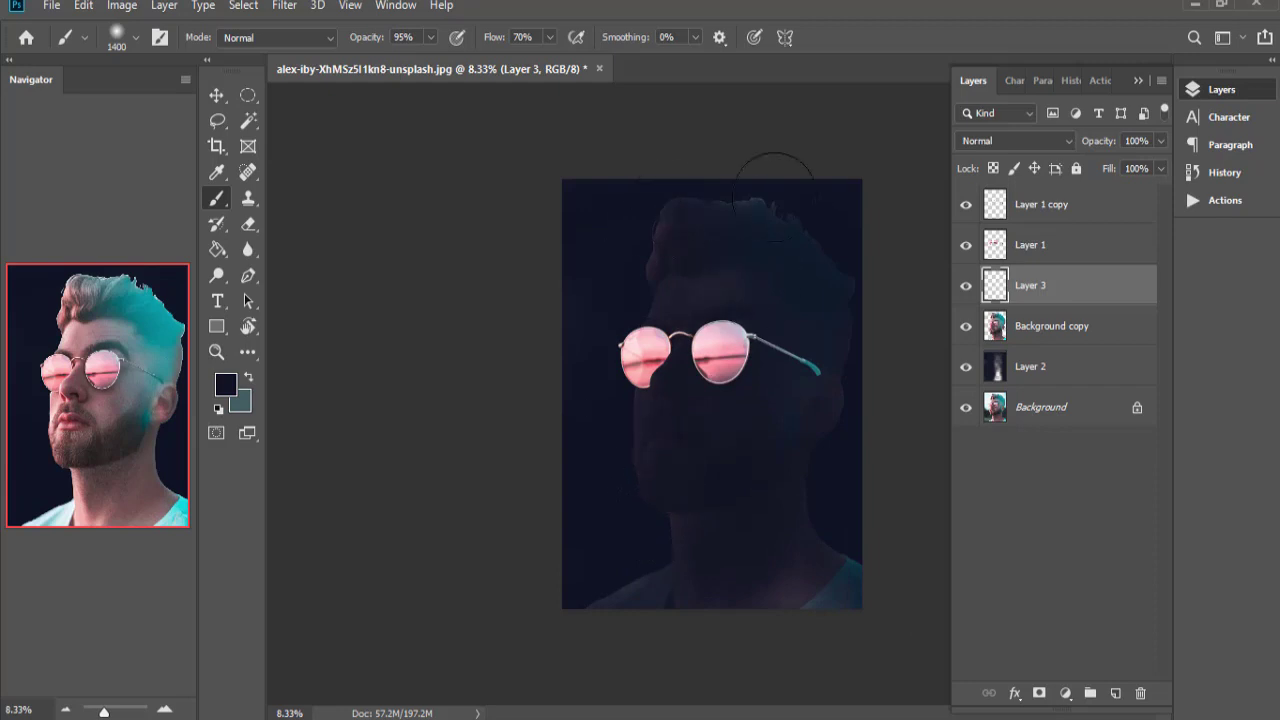
pyautogui.moveTo(839, 400)
pyautogui.mouseDown()
pyautogui.moveTo(749, 651)
pyautogui.moveTo(820, 623)
pyautogui.moveTo(740, 623)
pyautogui.moveTo(879, 602)
pyautogui.mouseUp()
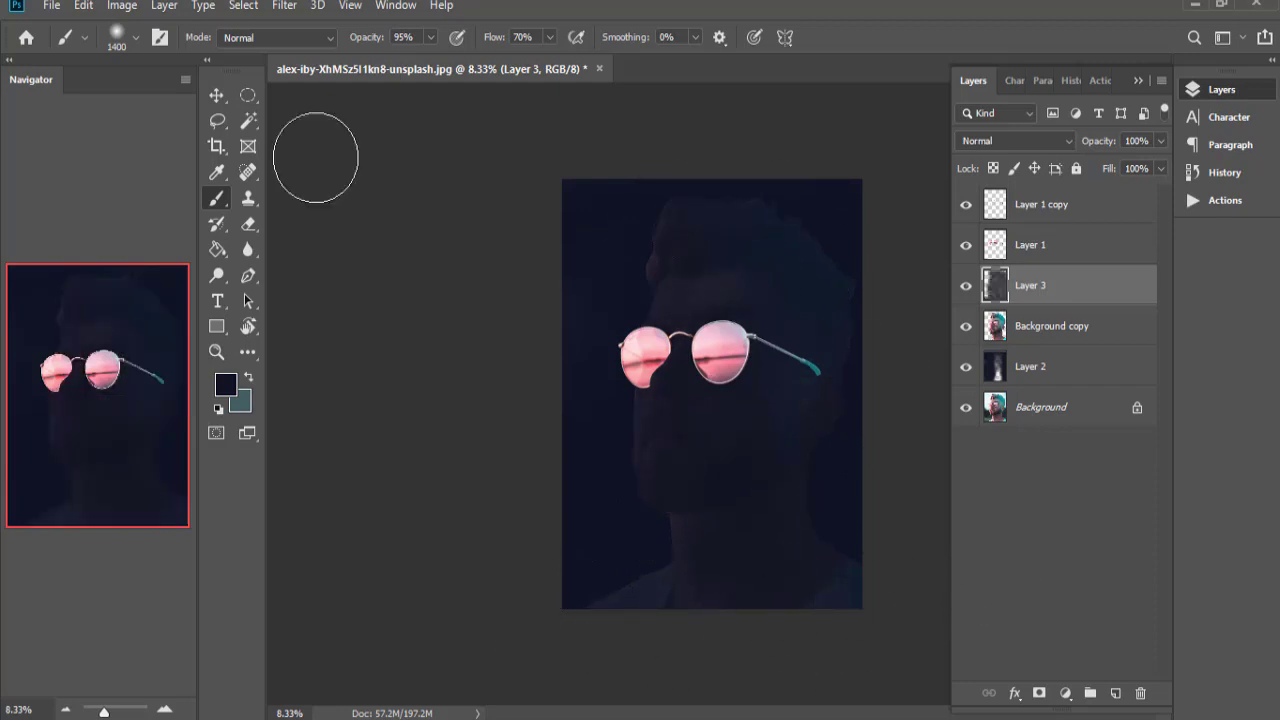
# Lower Layer 3's opacity at Normal blending so the face shows through.
pyautogui.click(216, 95)
pyautogui.click(540, 215)
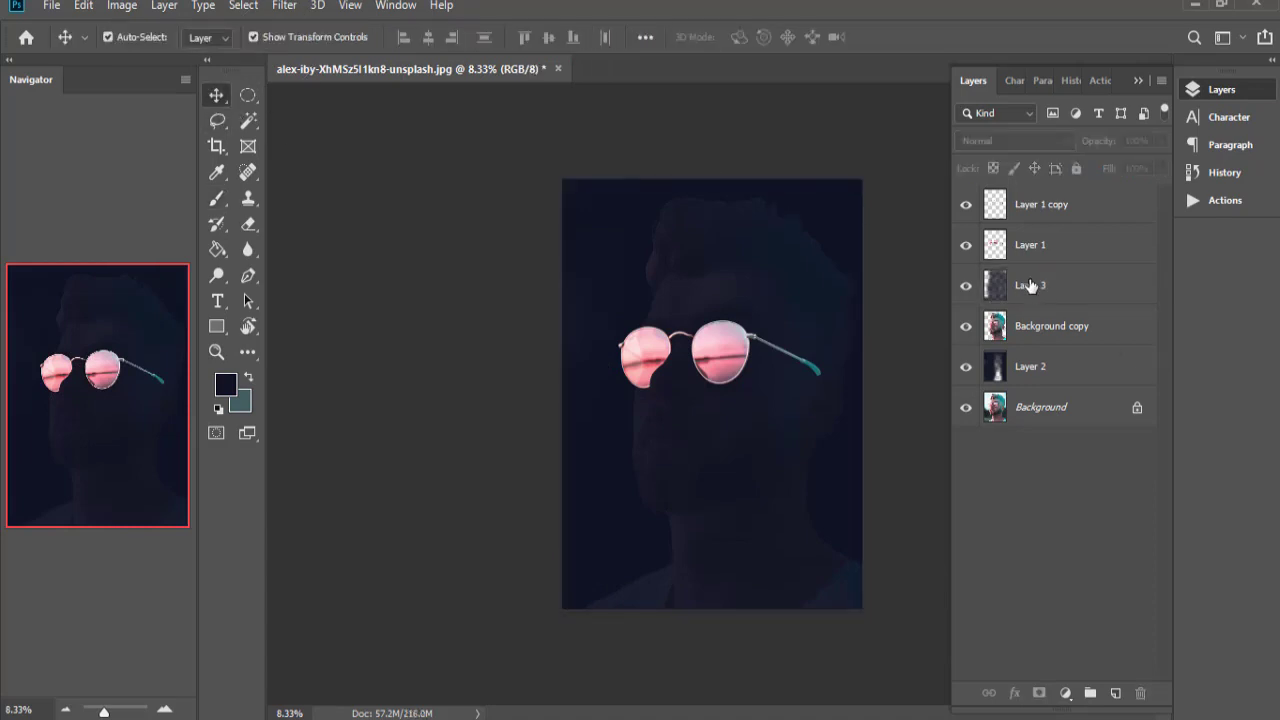
pyautogui.click(1030, 287)
pyautogui.click(1030, 141)
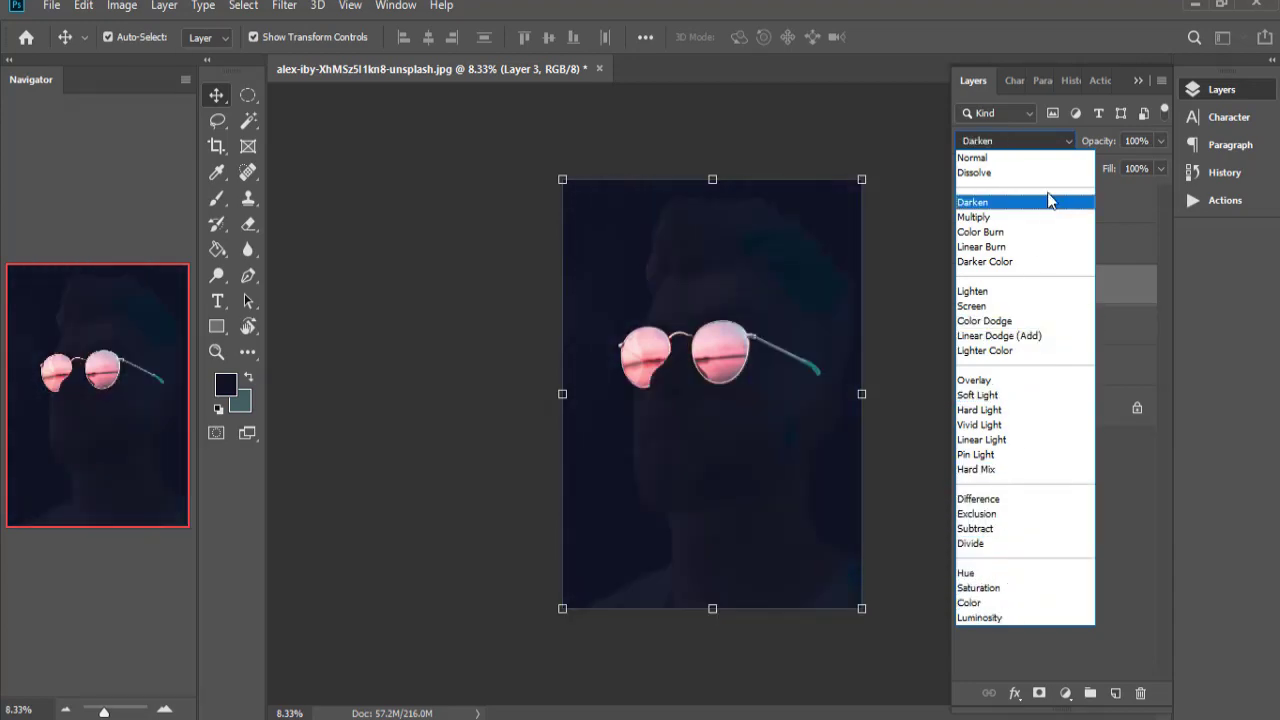
pyautogui.click(1058, 157)
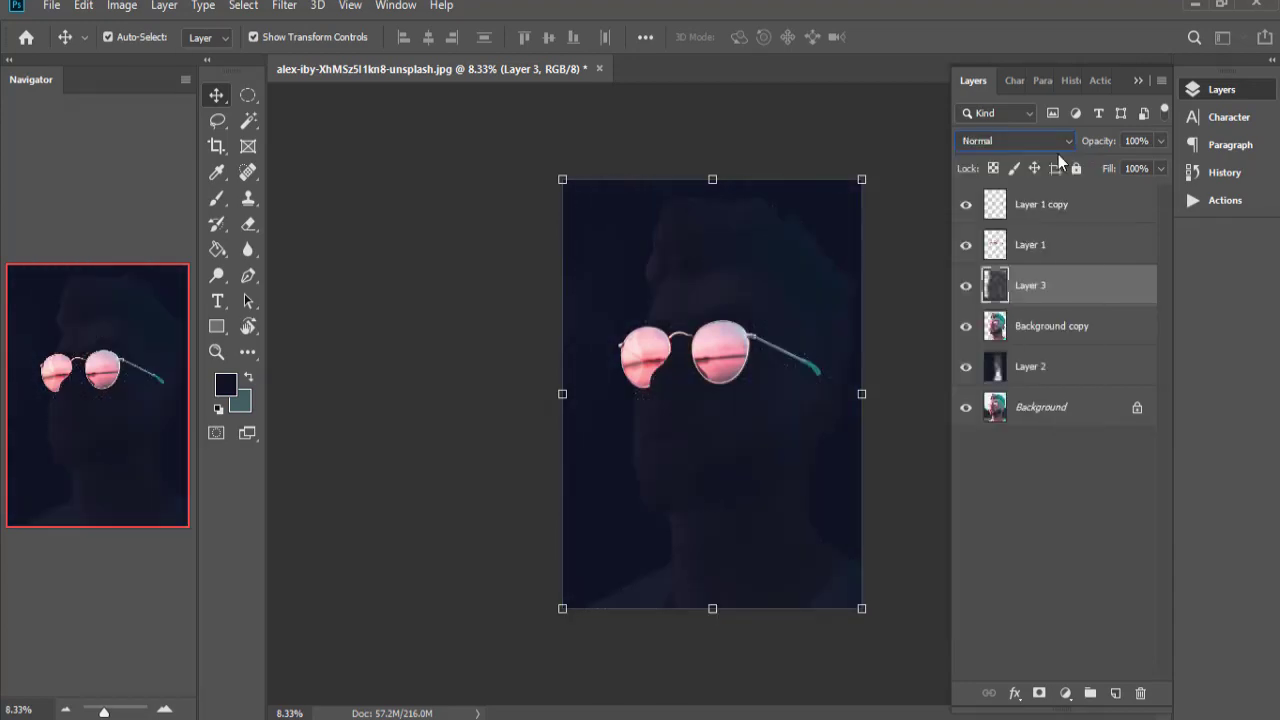
pyautogui.click(1160, 141)
pyautogui.moveTo(1087, 162)
pyautogui.mouseDown()
pyautogui.moveTo(1149, 176)
pyautogui.moveTo(1120, 168)
pyautogui.mouseUp()
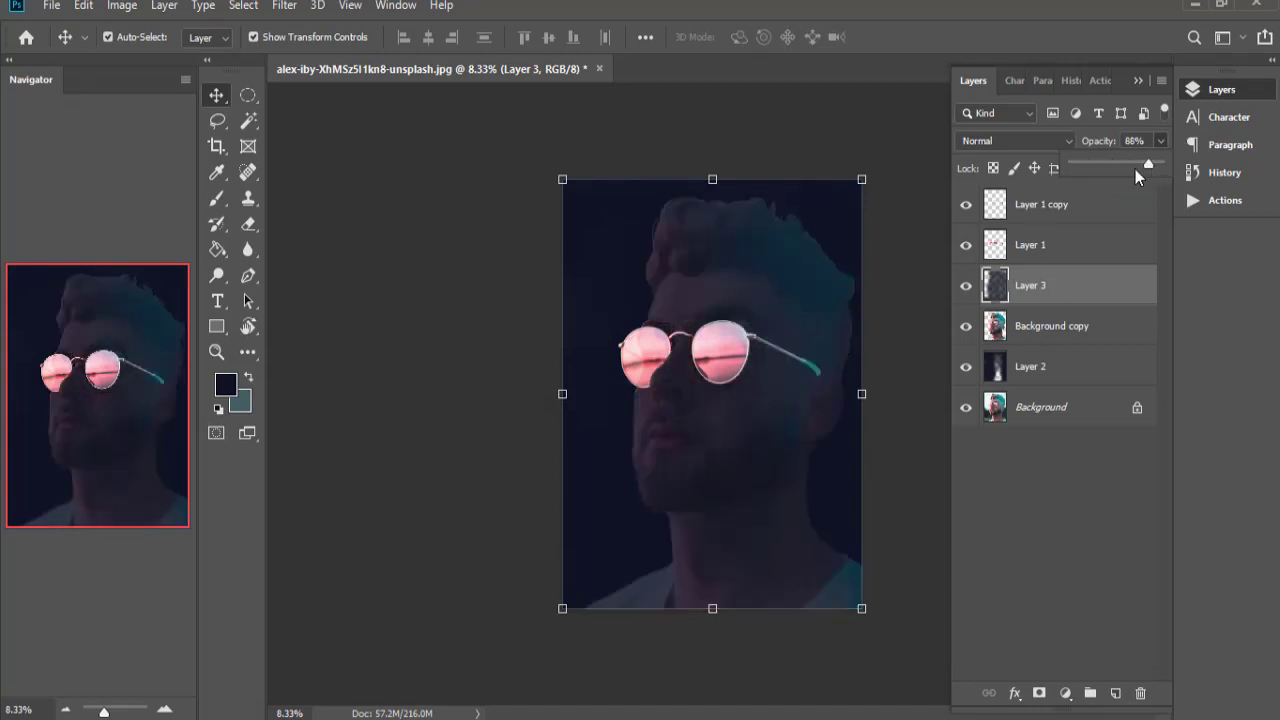
pyautogui.click(1031, 549)
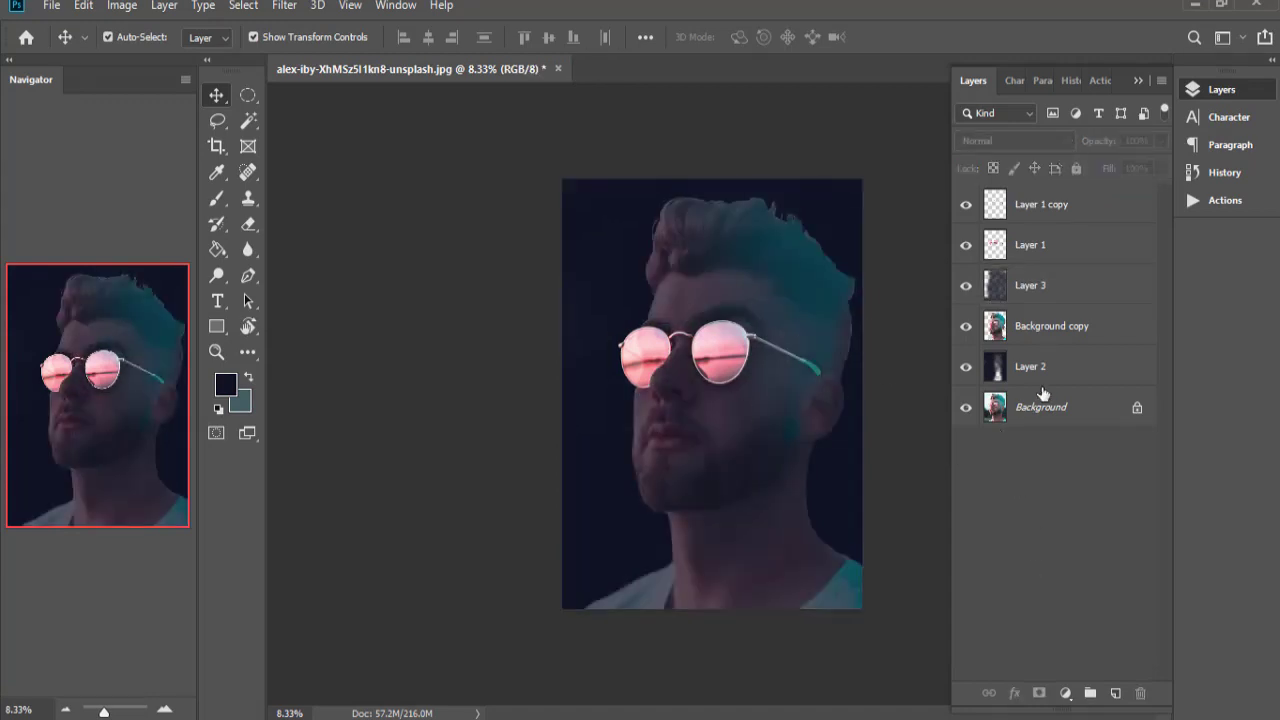
# Reduce Layer 2's opacity to lighten the navy backdrop.
pyautogui.click(1062, 372)
pyautogui.click(1035, 137)
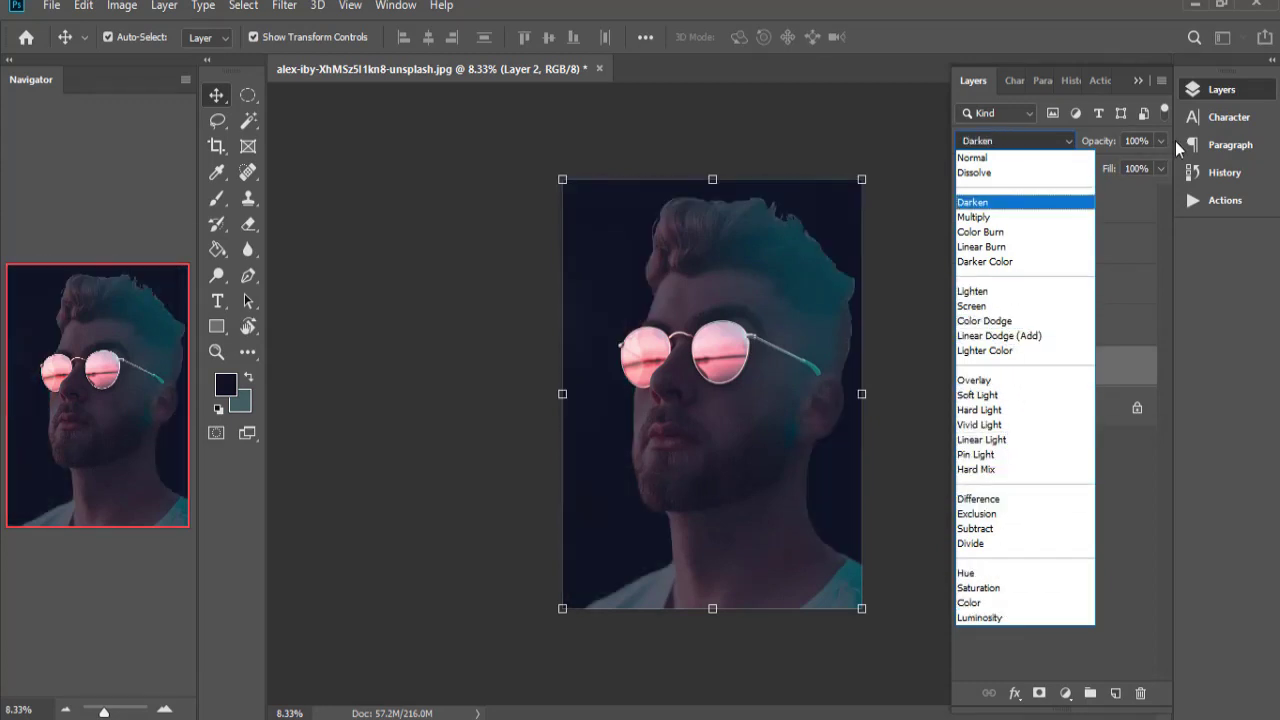
pyautogui.click(972, 157)
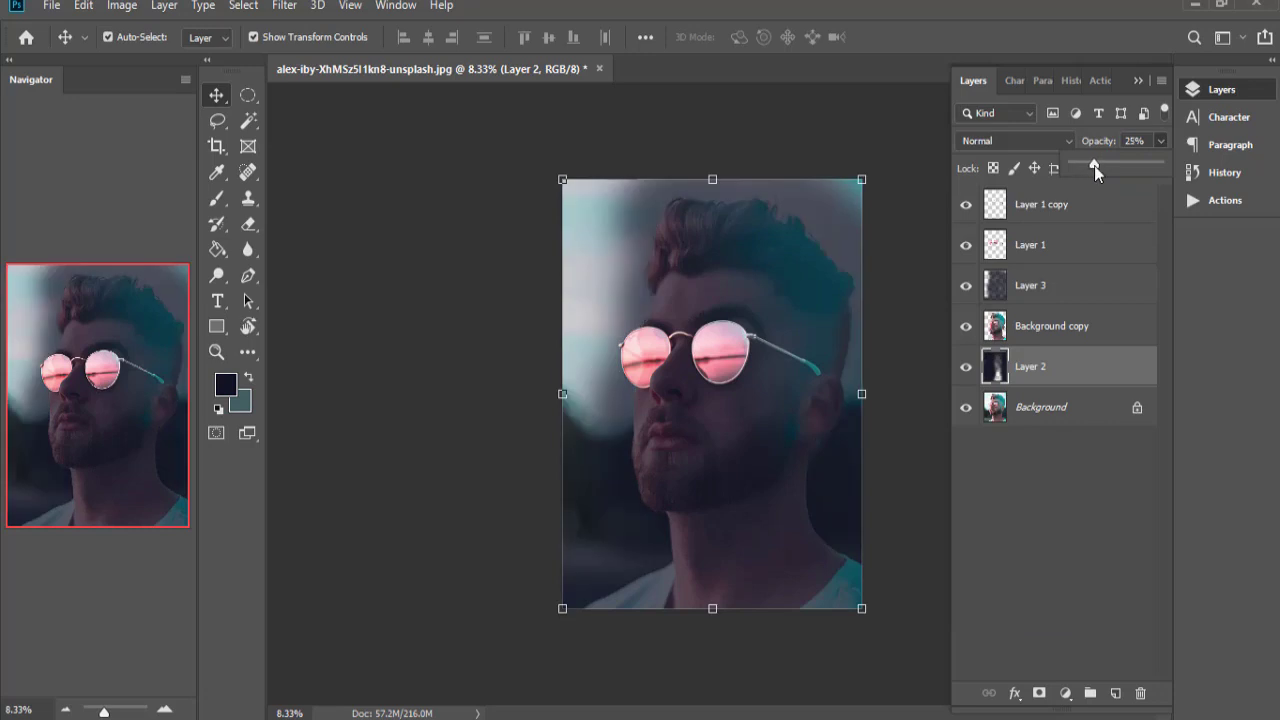
pyautogui.moveTo(1091, 165); pyautogui.dragTo(1139, 165)
pyautogui.click(1065, 575)
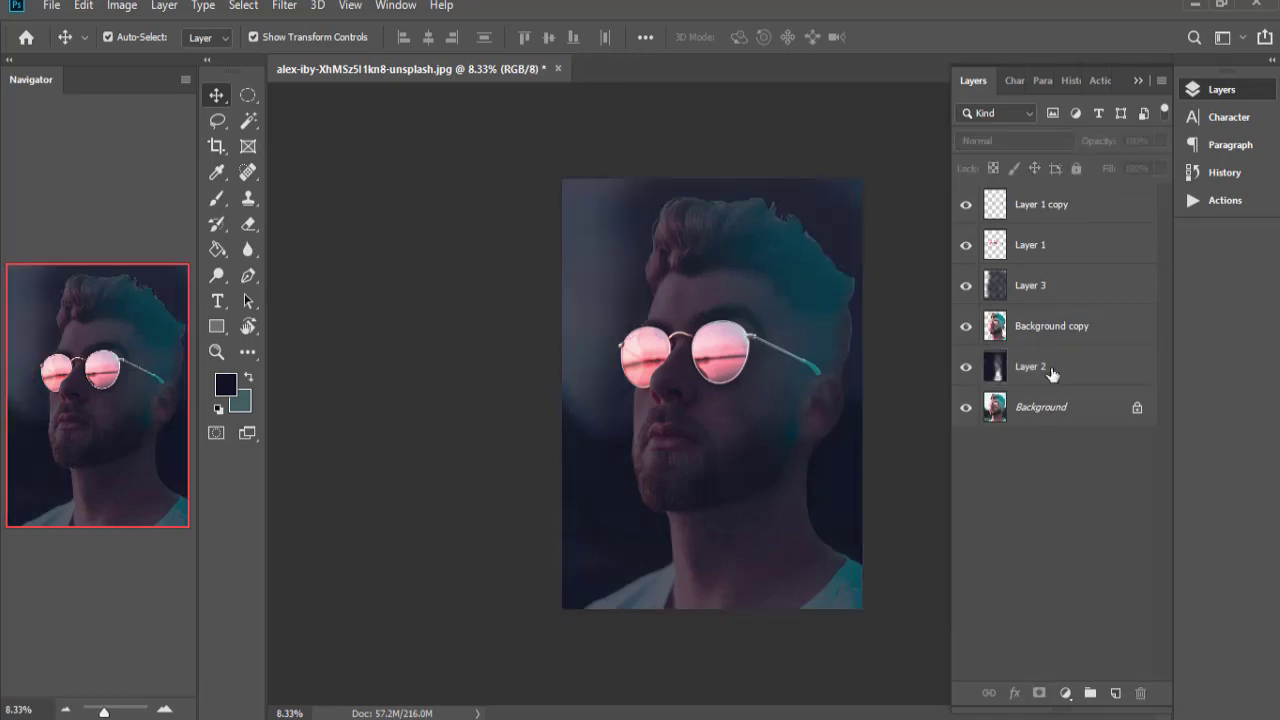
# Add Layer 4 above Layer 1 and hide the pink lens reflections.
pyautogui.click(997, 245)
pyautogui.click(1116, 693)
pyautogui.click(966, 286)
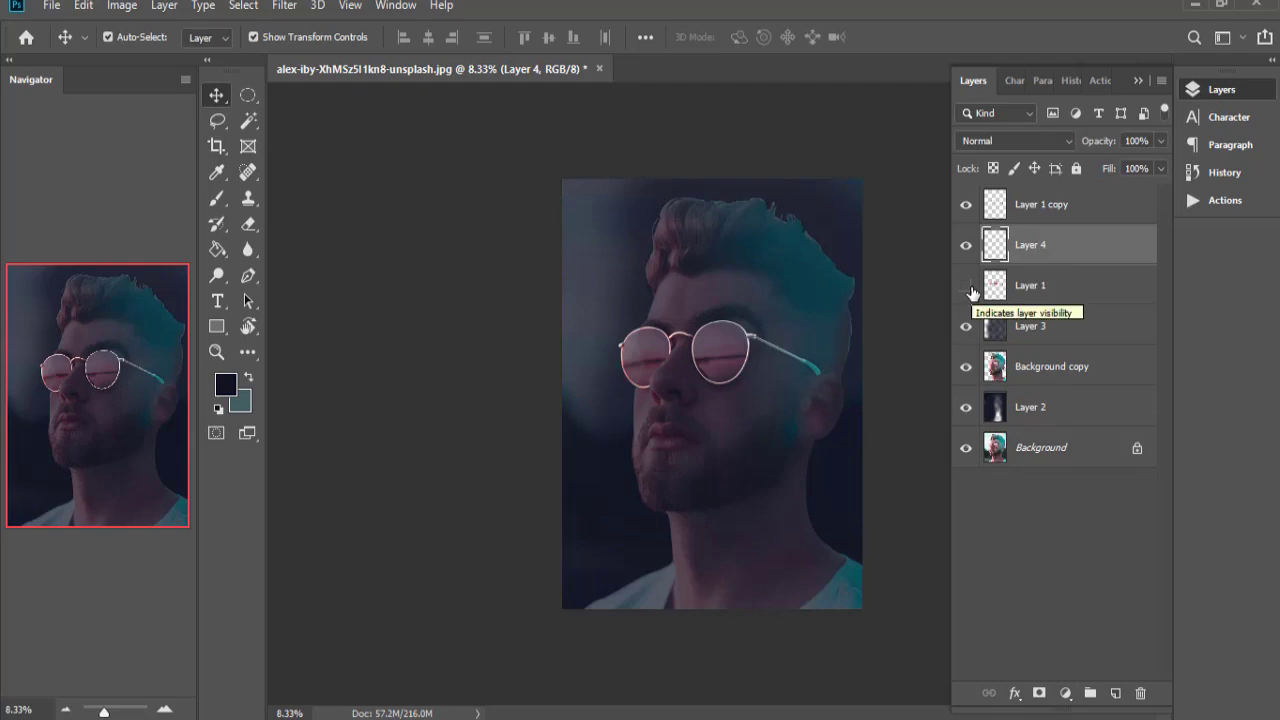
pyautogui.click(1066, 591)
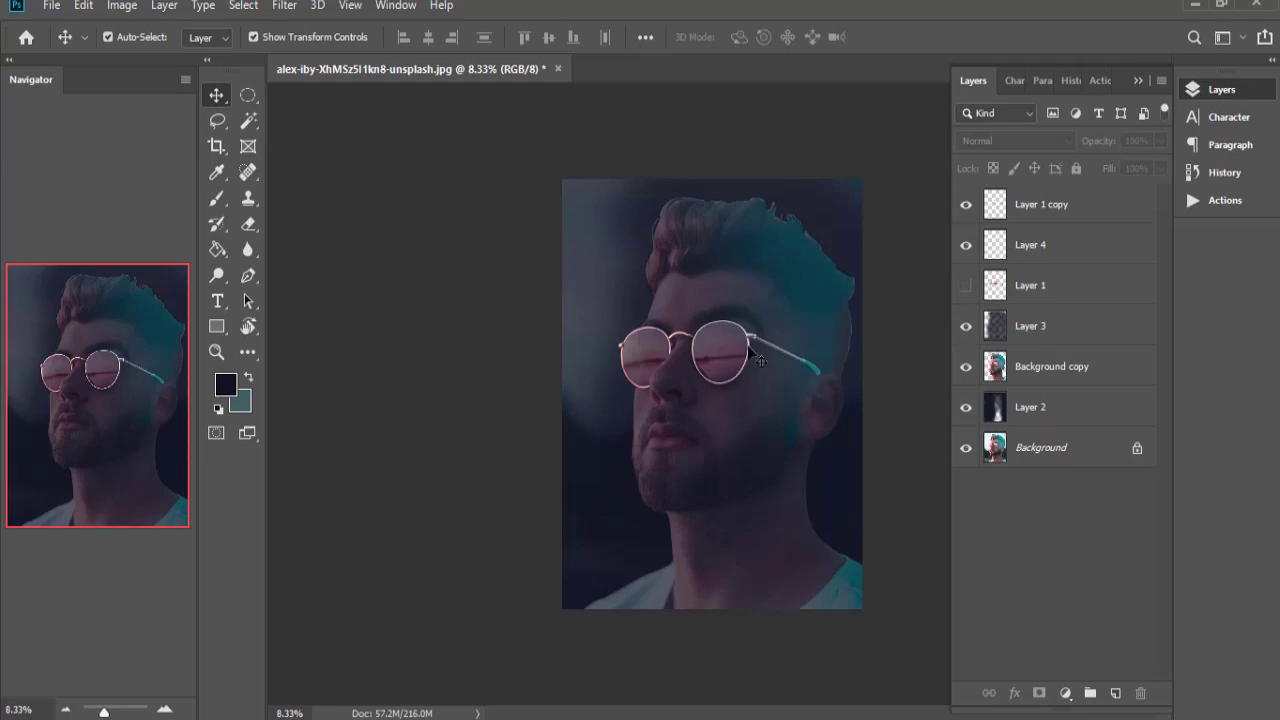
# Add Layer 5, load the glasses as a selection, and set foreground to #2ee6ef.
pyautogui.click(1013, 214)
pyautogui.click(1113, 693)
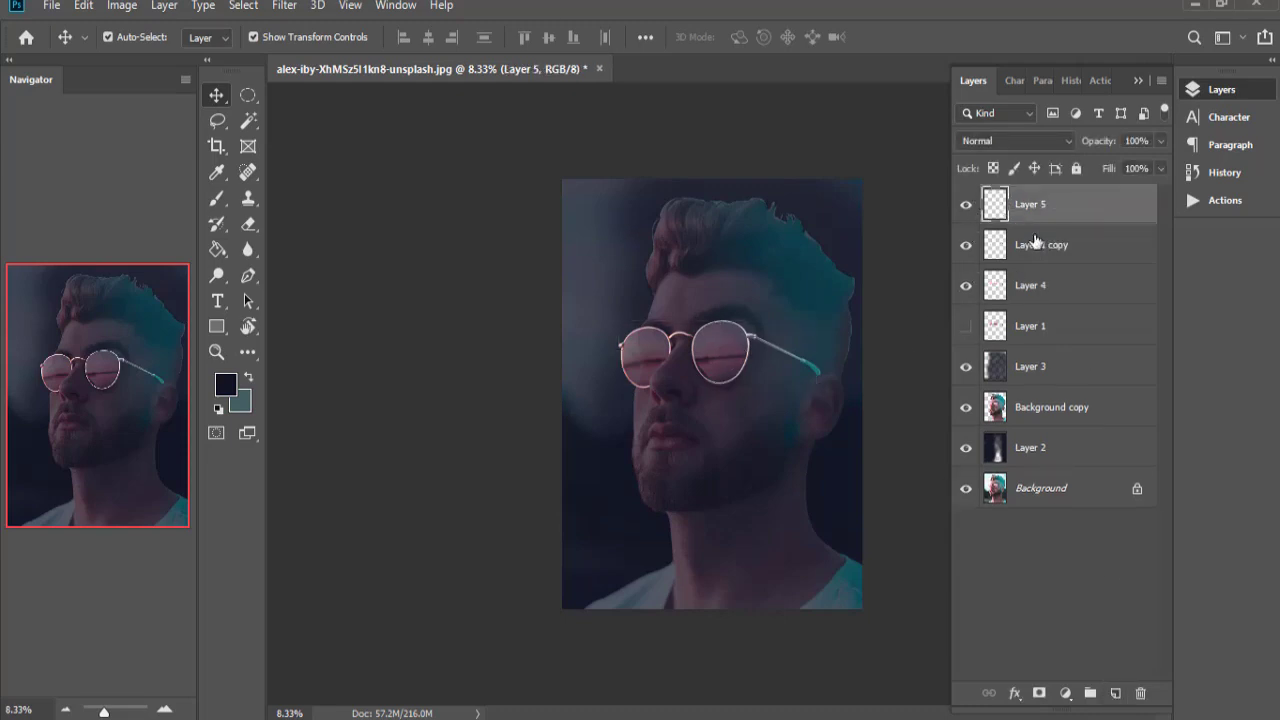
pyautogui.keyDown('ctrl'); pyautogui.click(999, 247); pyautogui.keyUp('ctrl')
pyautogui.press('x')
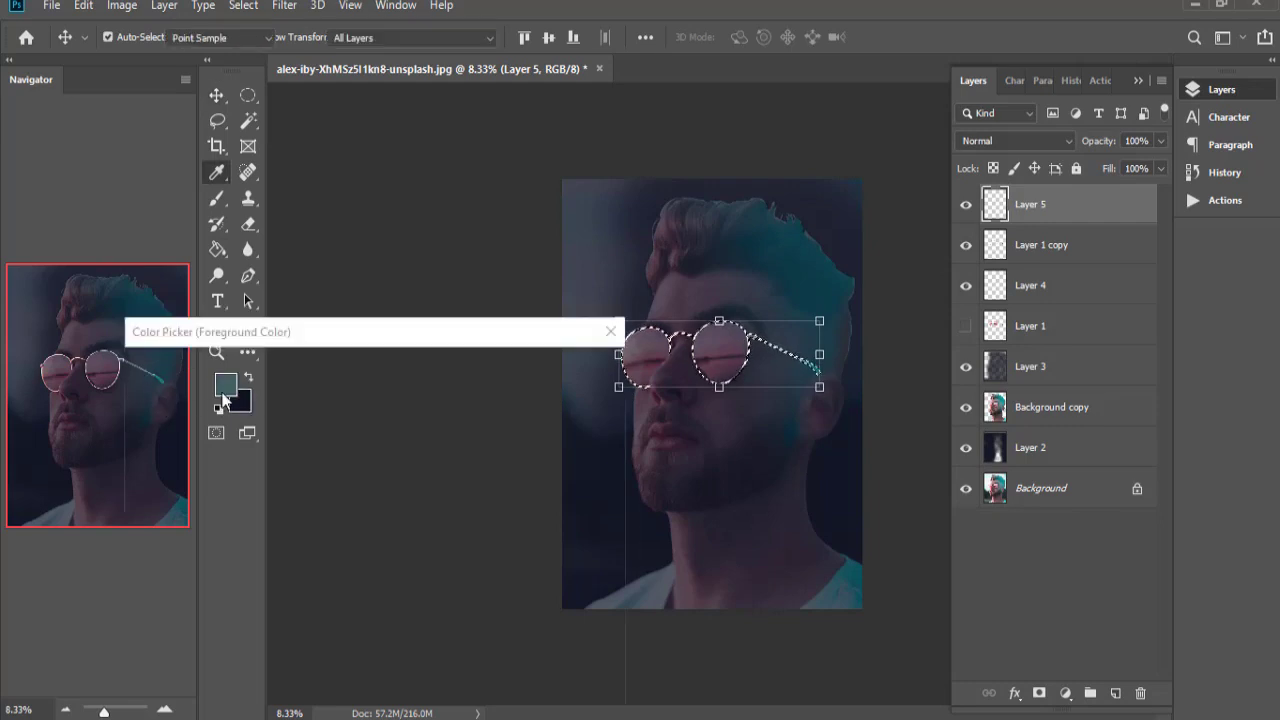
pyautogui.click(225, 384)
pyautogui.write('2ee6ef')
pyautogui.click(561, 370)
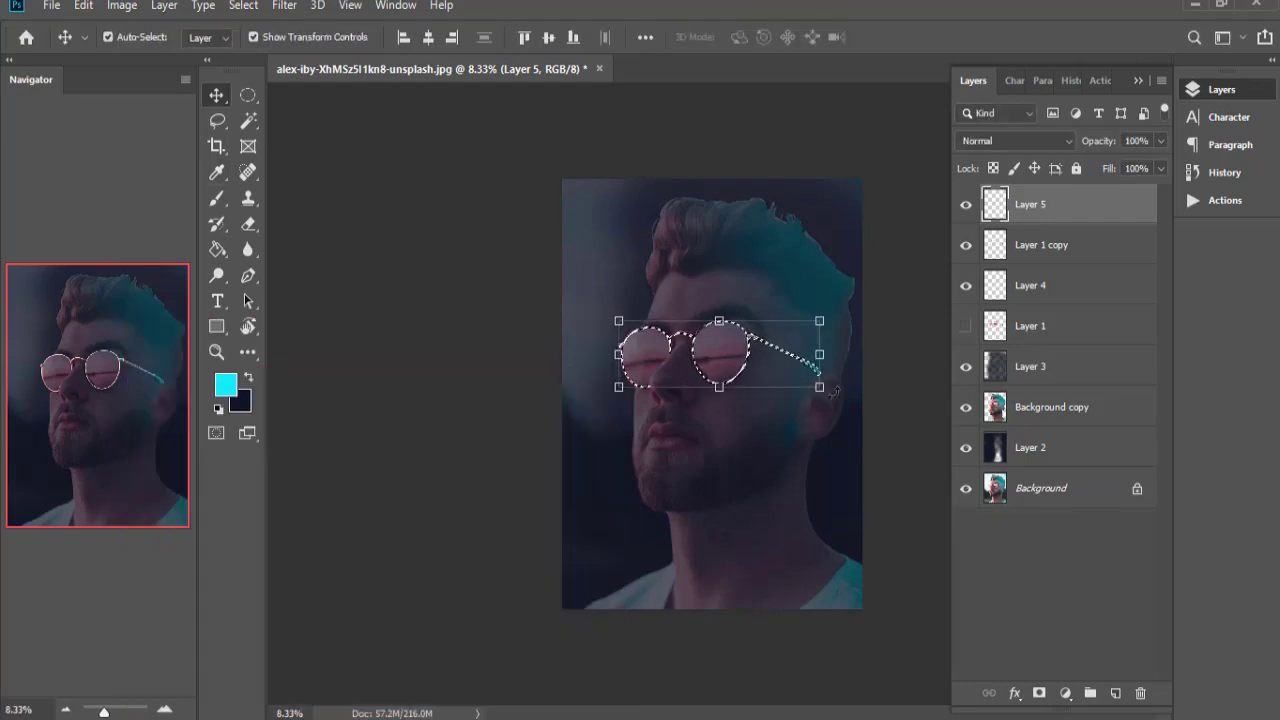
# Paint the selected glasses frames cyan and clear the selection.
pyautogui.press('b')
pyautogui.moveTo(666, 309); pyautogui.dragTo(766, 374)
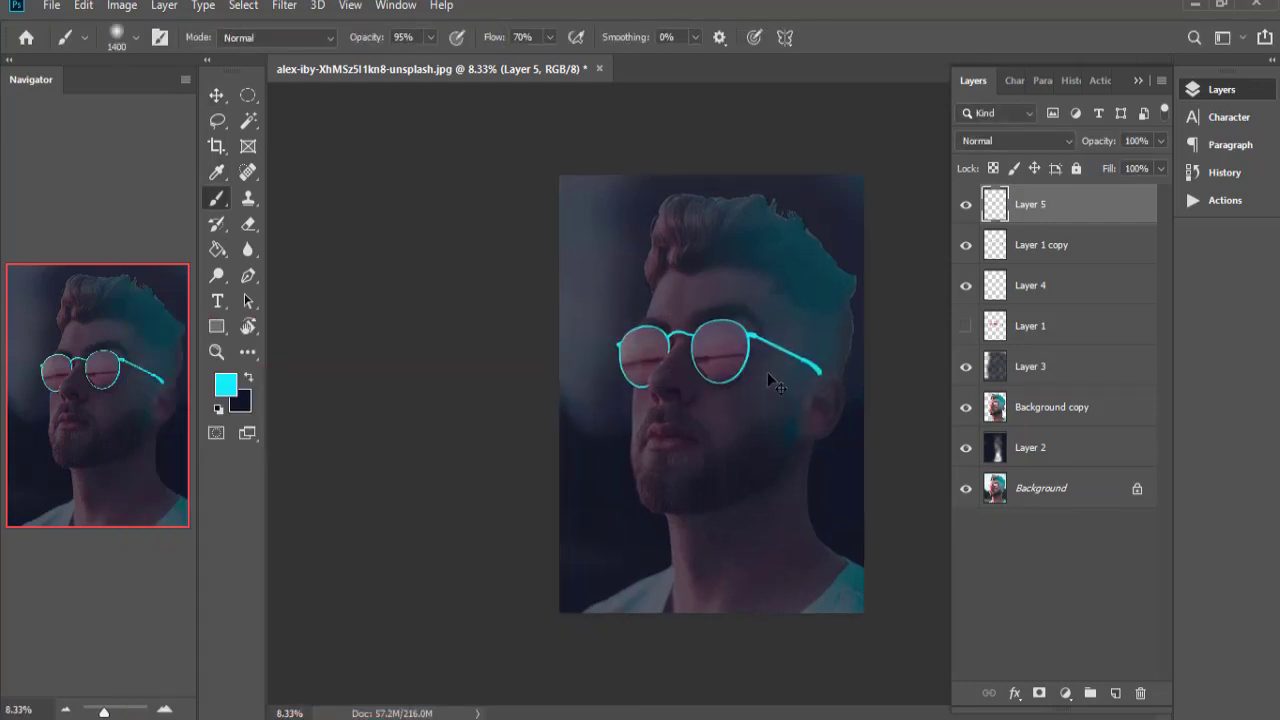
pyautogui.hotkey('ctrl', '+')
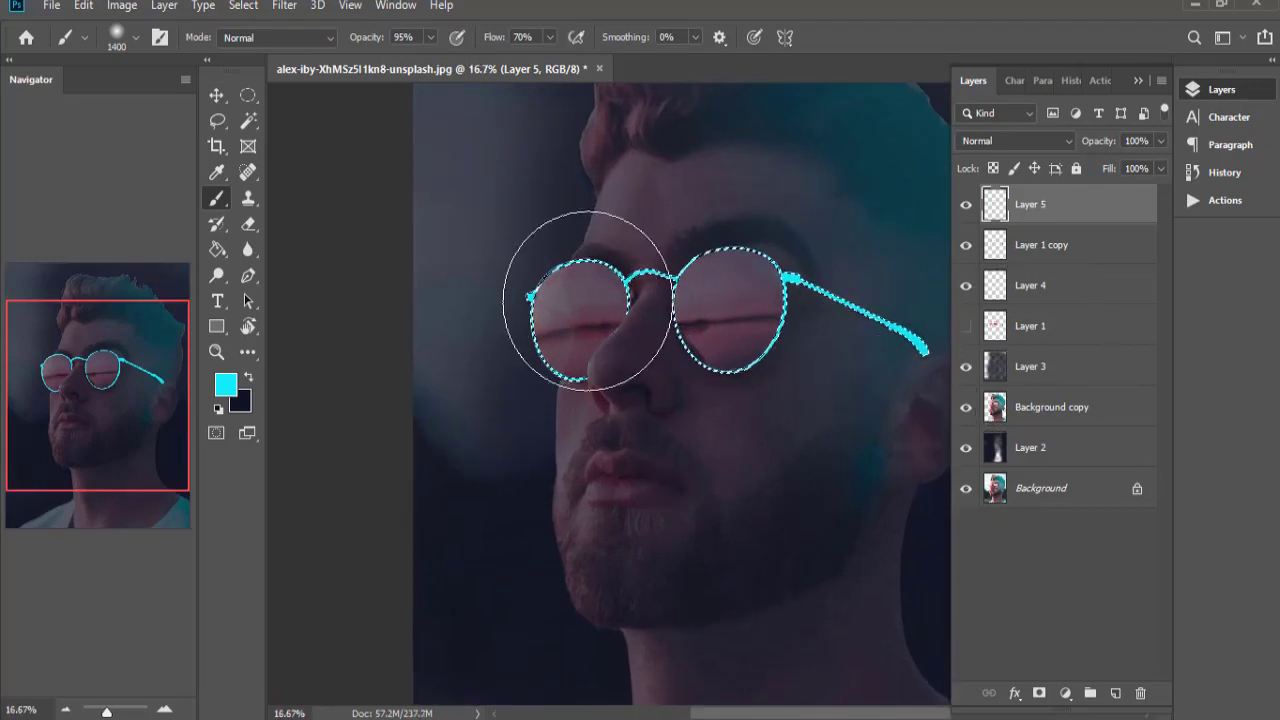
pyautogui.hotkey('ctrl', 'd')
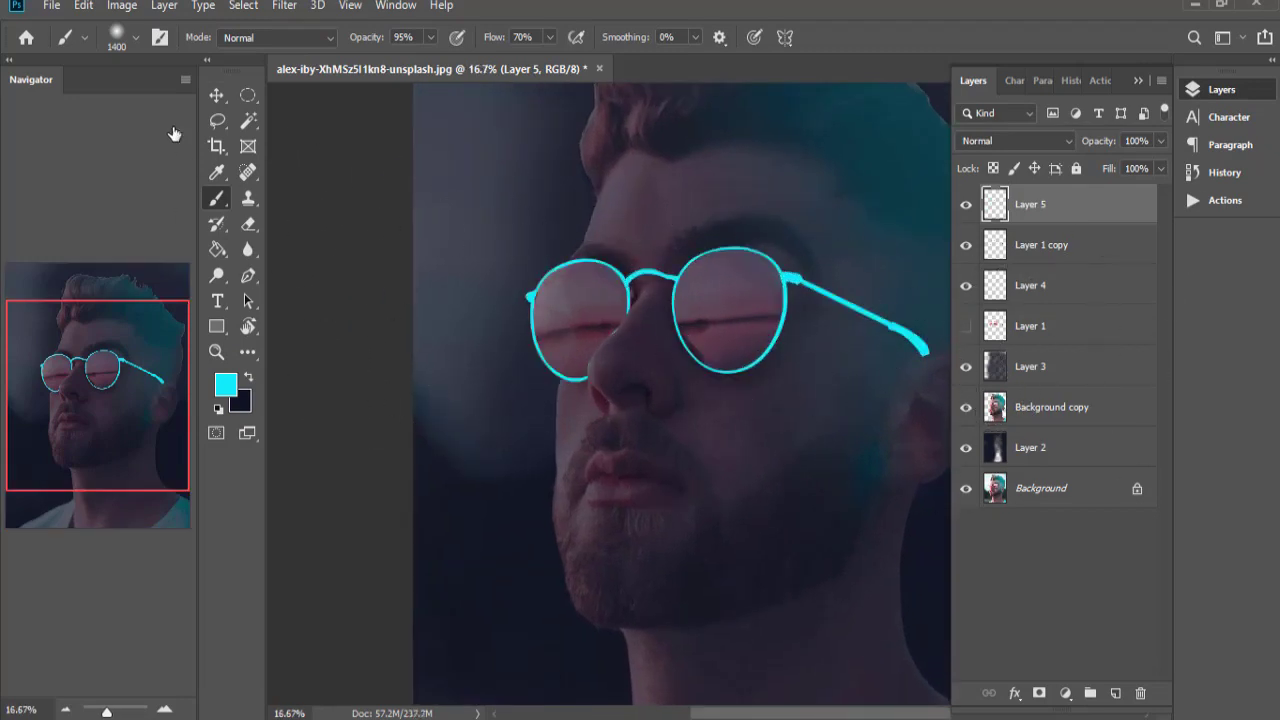
# Give the glow layer Overlay blending and Layer 5 copy Linear Burn at 64% opacity.
pyautogui.click(216, 95)
pyautogui.click(1030, 140)
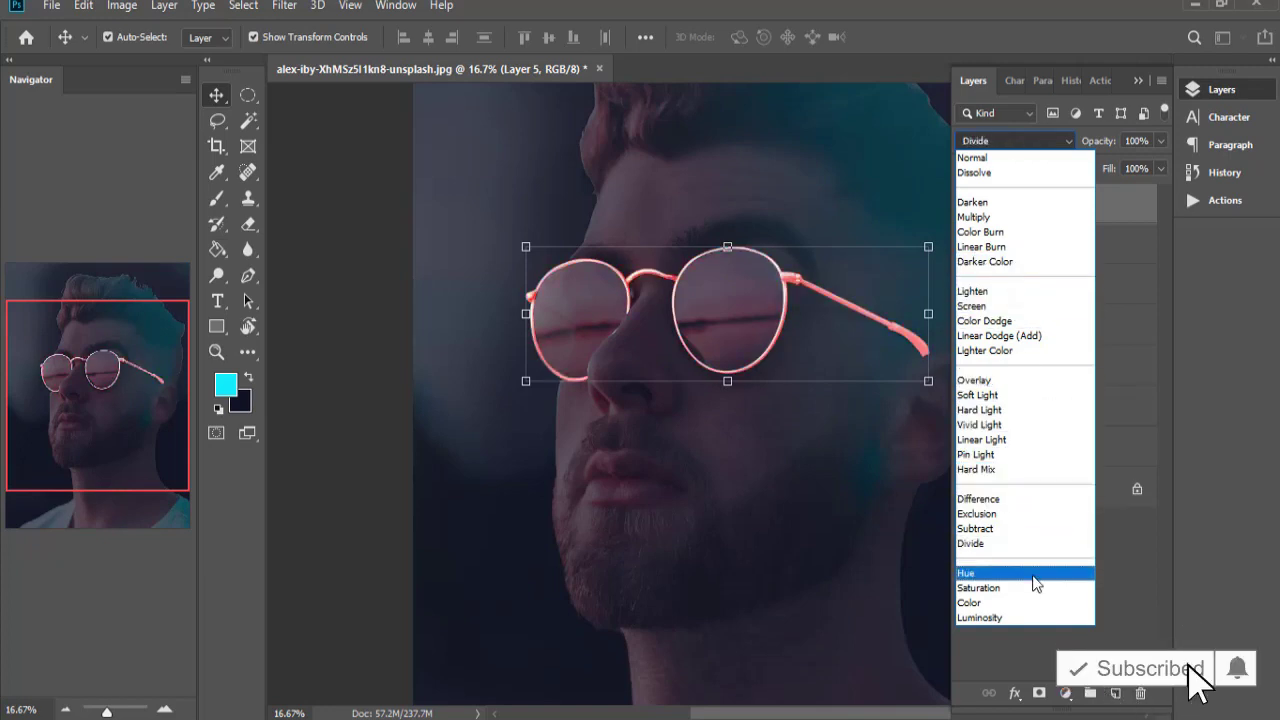
pyautogui.click(1006, 386)
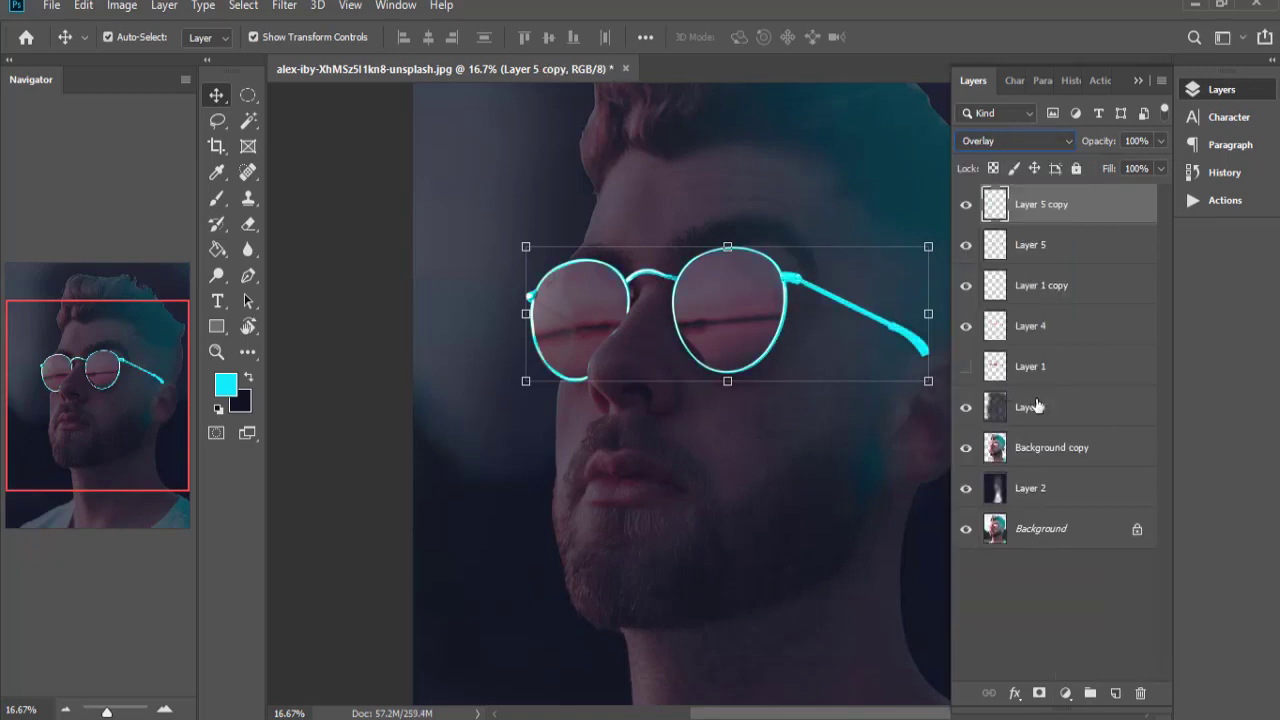
pyautogui.click(1012, 141)
pyautogui.click(1023, 246)
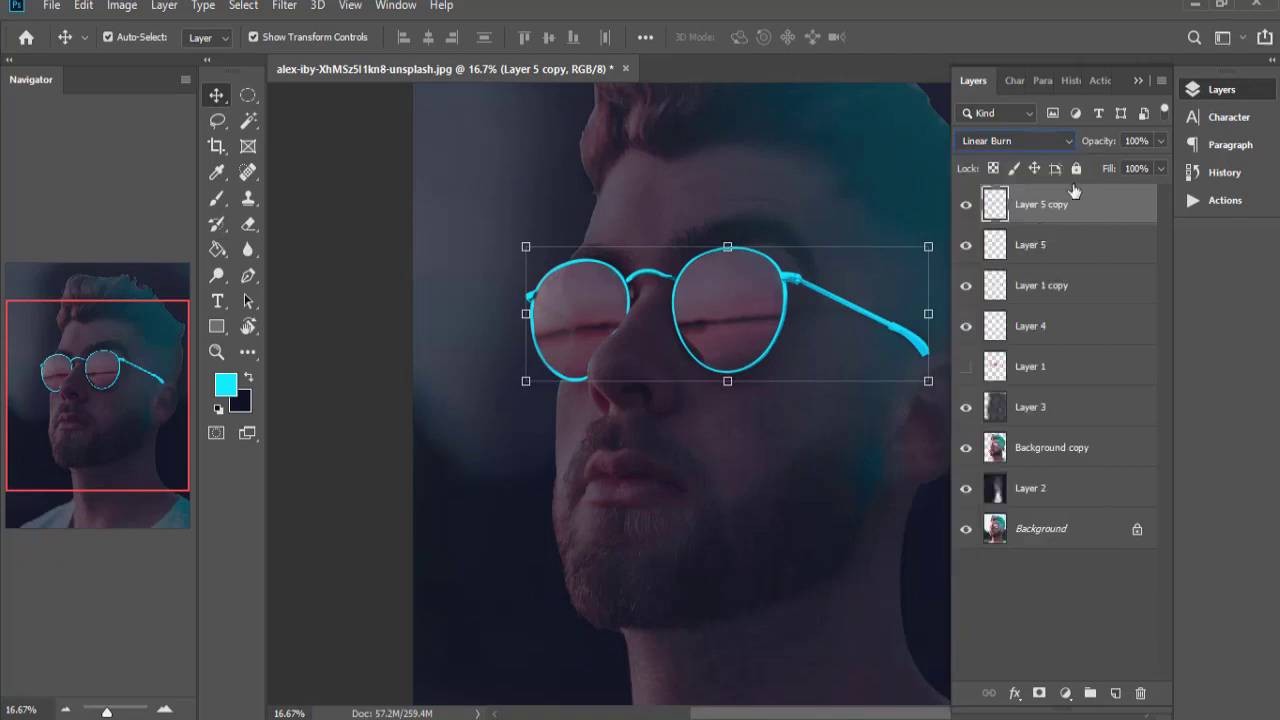
pyautogui.moveTo(1163, 143); pyautogui.dragTo(1128, 166)
pyautogui.click(1075, 559)
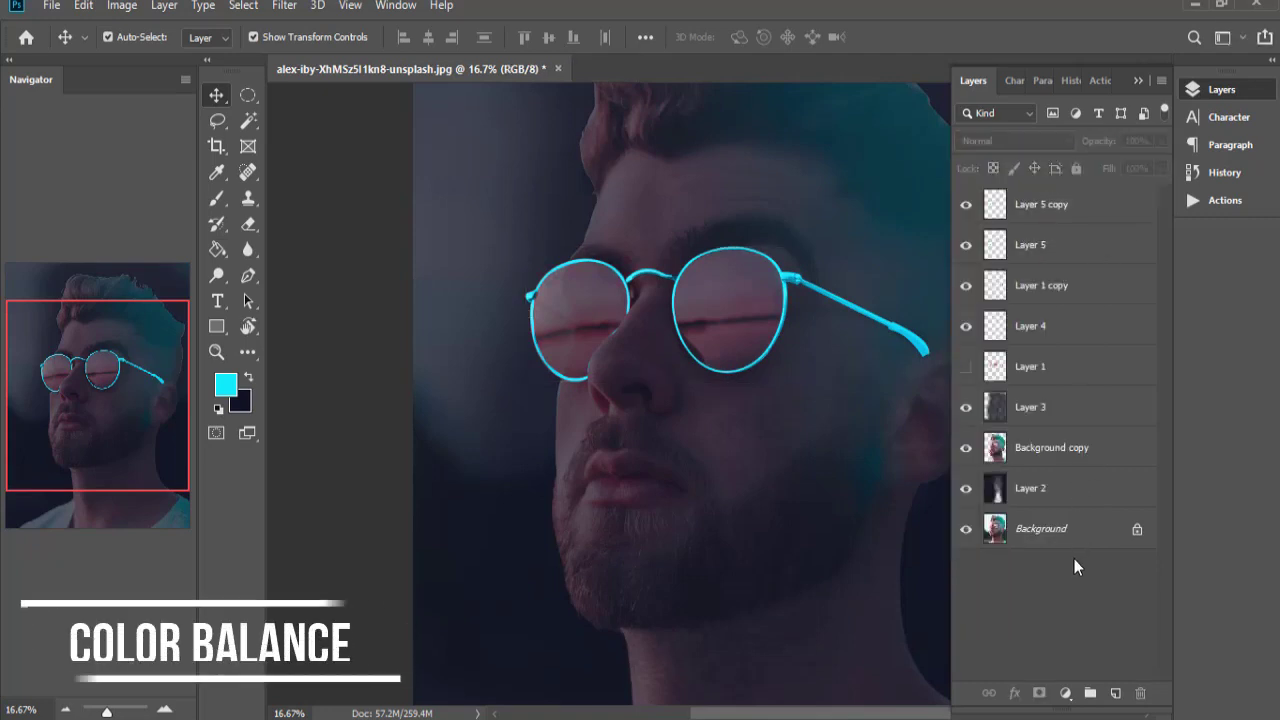
# Duplicate Background copy and darken the copy by lowering the Levels output white point.
pyautogui.hotkey('ctrl', '-')
pyautogui.hotkey('ctrl', '-')
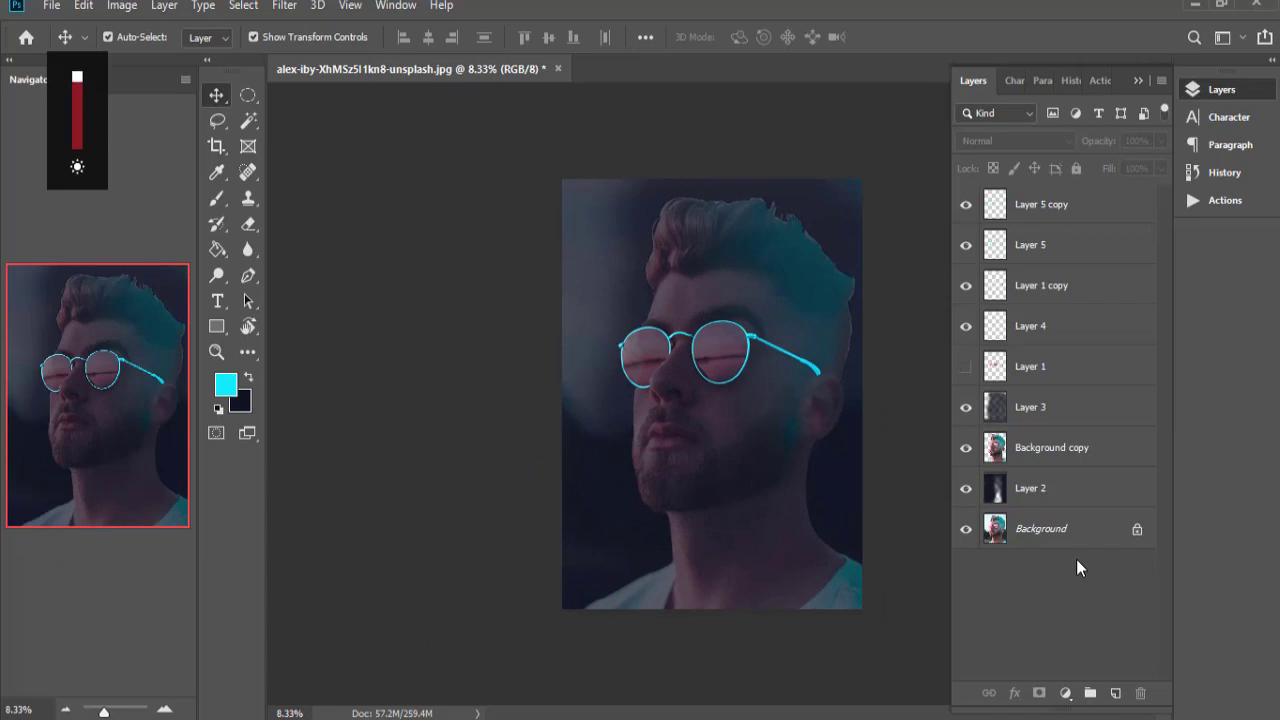
pyautogui.click(1047, 453)
pyautogui.click(127, 12)
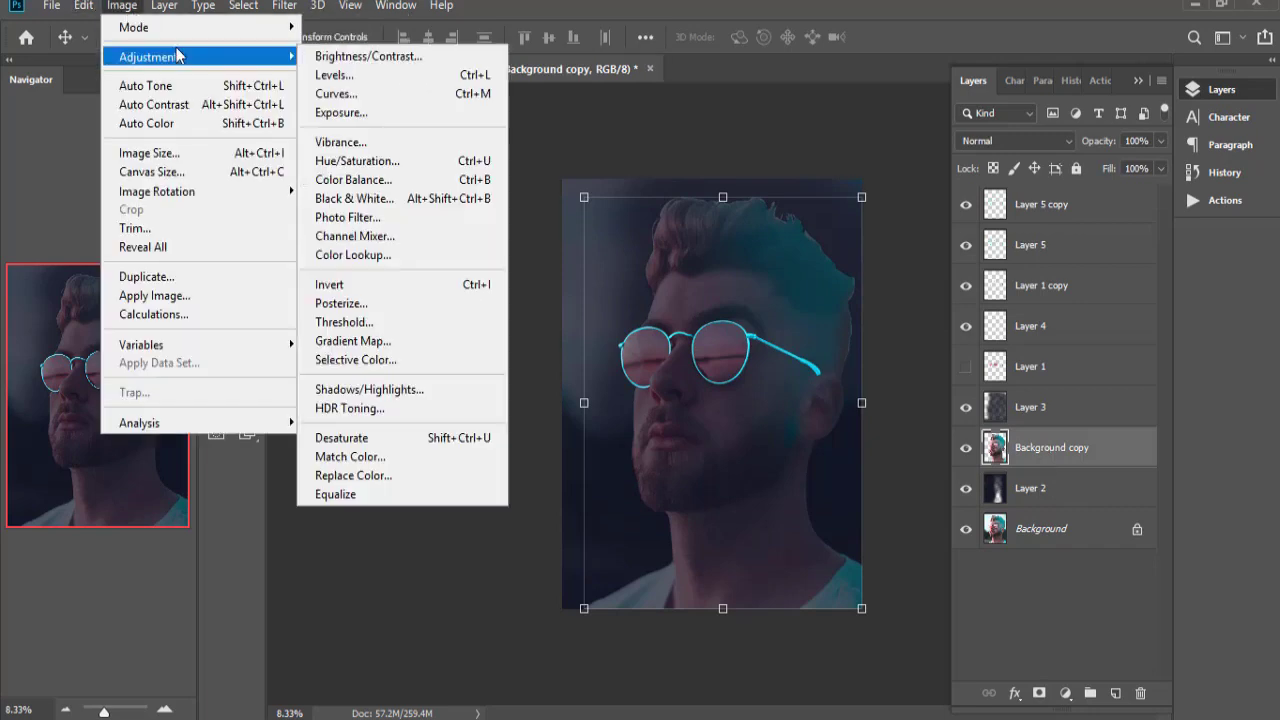
pyautogui.click(374, 77)
pyautogui.click(1178, 289)
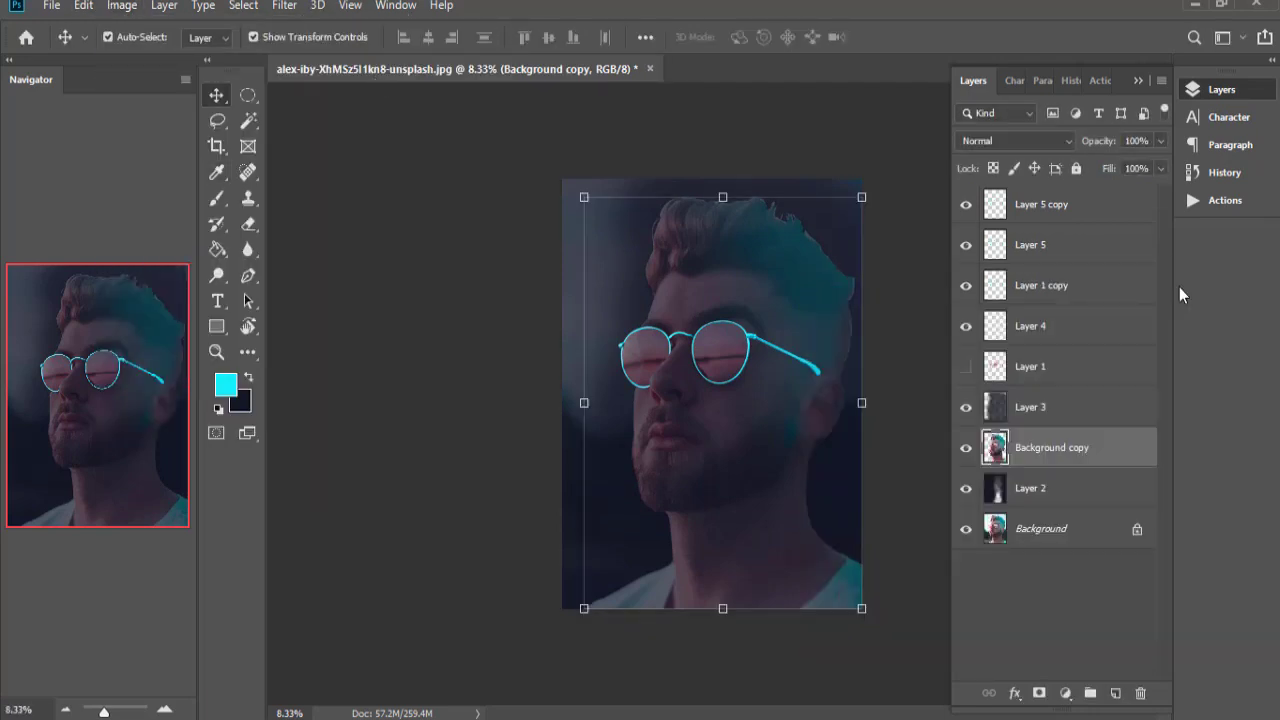
pyautogui.hotkey('ctrl', 'j')
pyautogui.click(120, 6)
pyautogui.moveTo(150, 57)
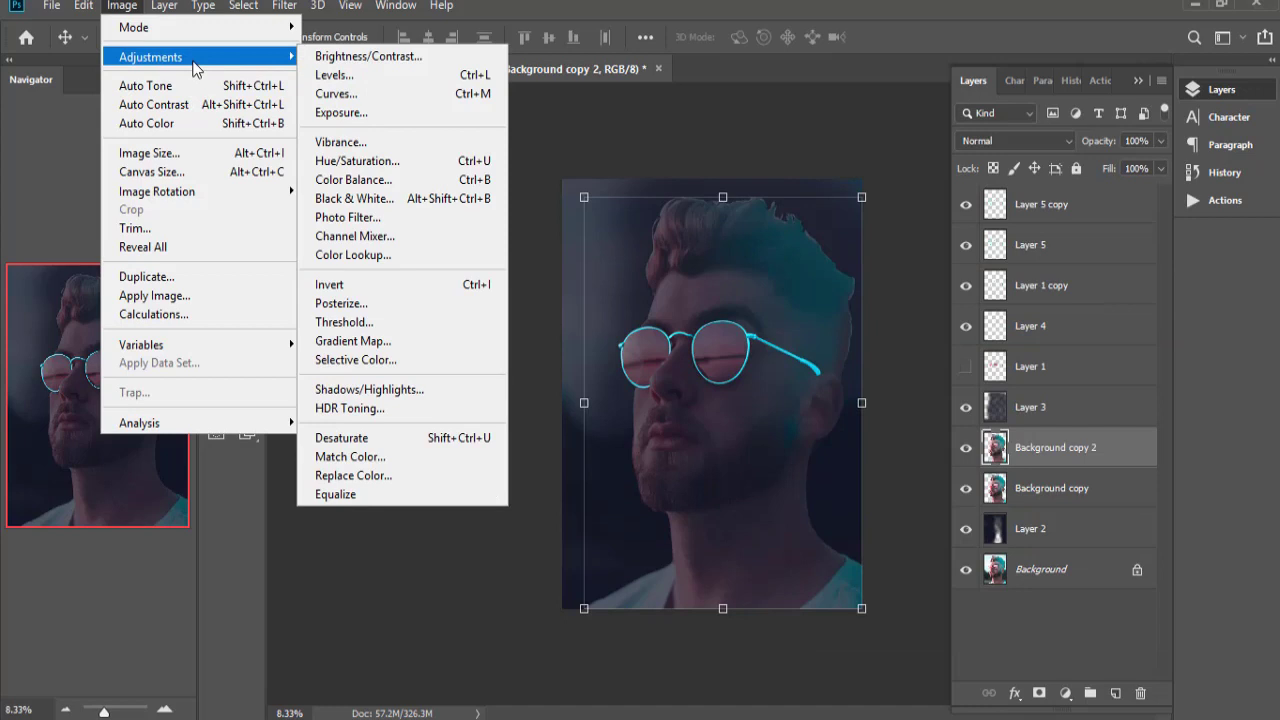
pyautogui.click(358, 76)
pyautogui.moveTo(1064, 591)
pyautogui.mouseDown()
pyautogui.moveTo(963, 573)
pyautogui.moveTo(1022, 590)
pyautogui.moveTo(846, 592)
pyautogui.moveTo(1021, 592)
pyautogui.moveTo(989, 592)
pyautogui.moveTo(996, 578)
pyautogui.mouseUp()
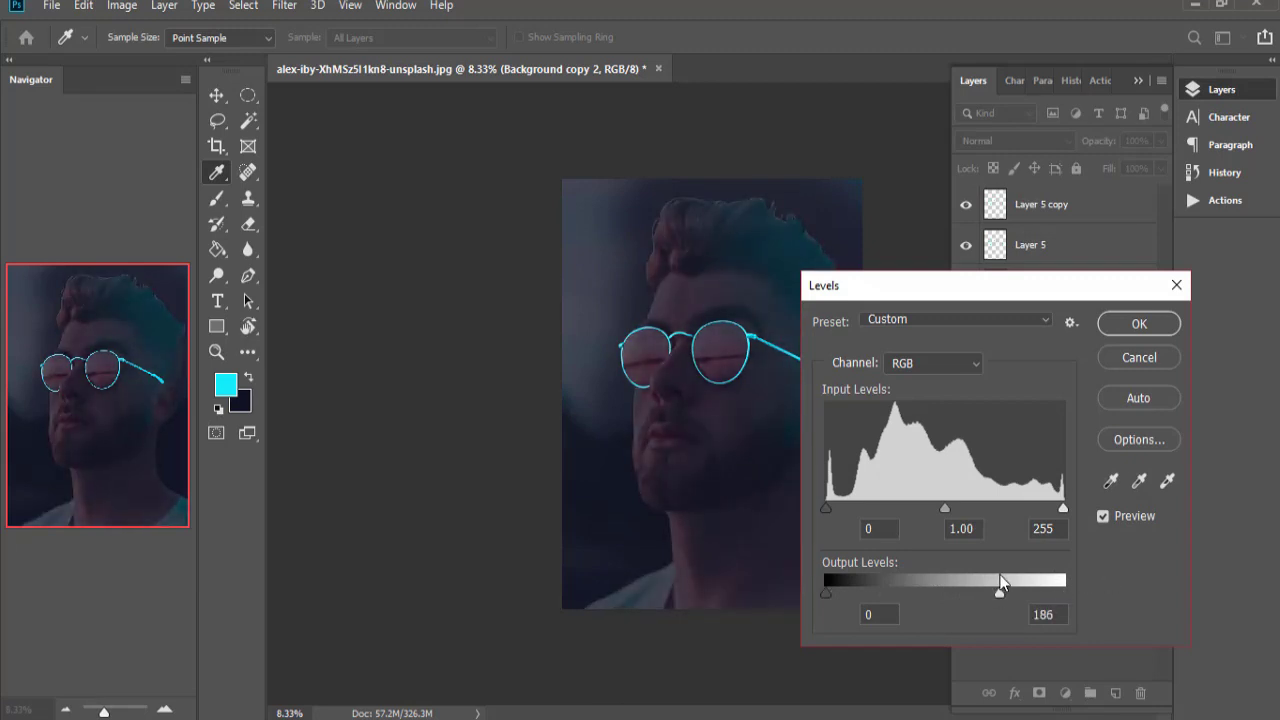
pyautogui.click(1139, 324)
pyautogui.press('v')
pyautogui.click(864, 644)
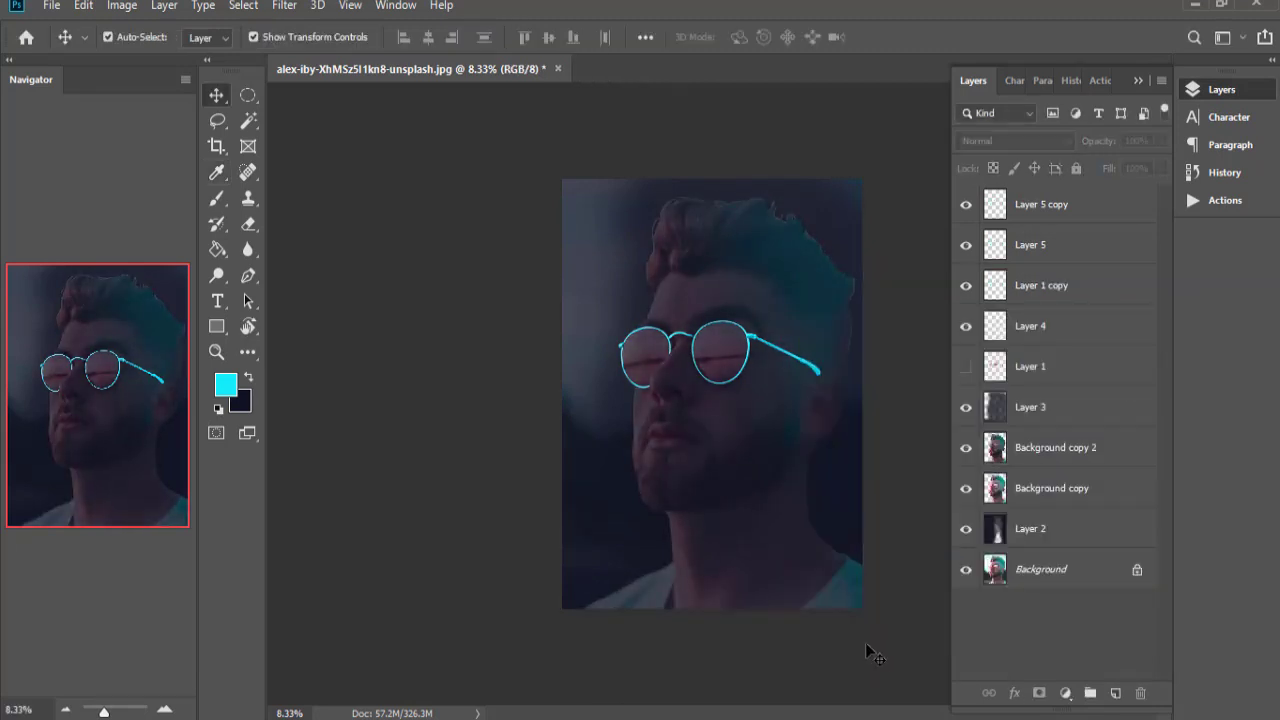
# Toggle Layer 3 and Layer 2 visibility to compare with the original background.
pyautogui.click(1035, 449)
pyautogui.click(966, 407)
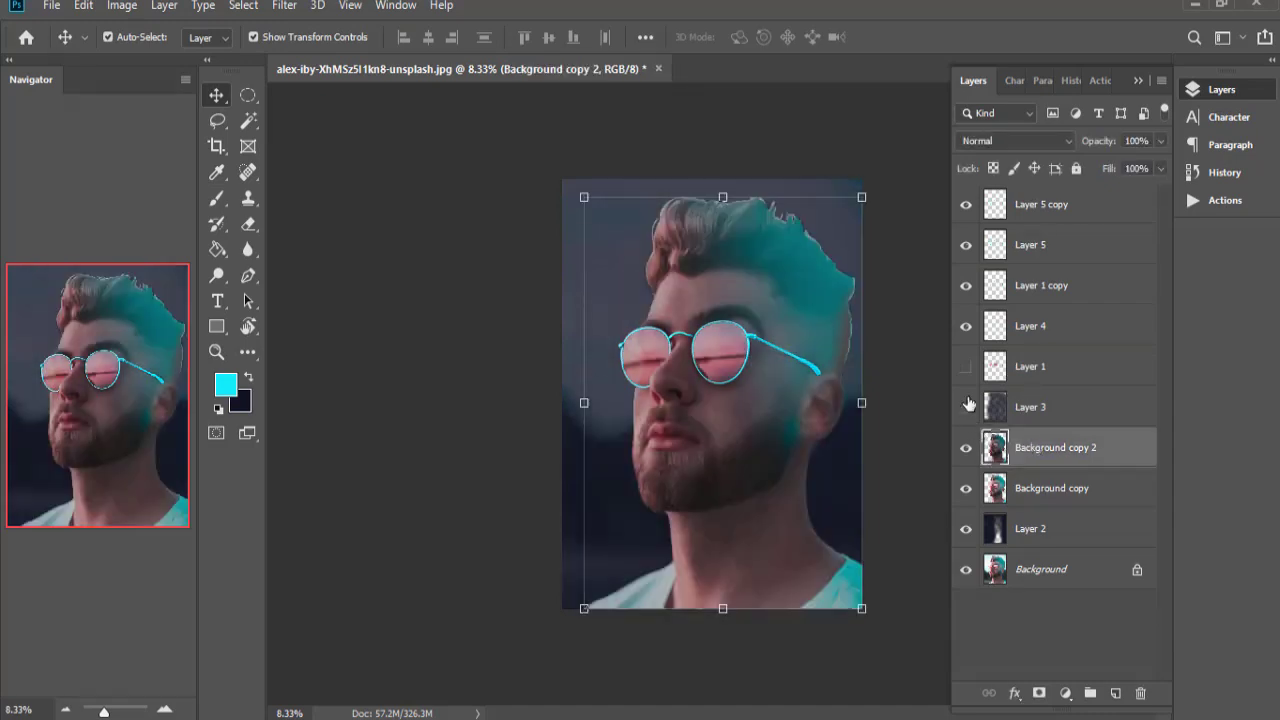
pyautogui.click(966, 405)
pyautogui.click(966, 405)
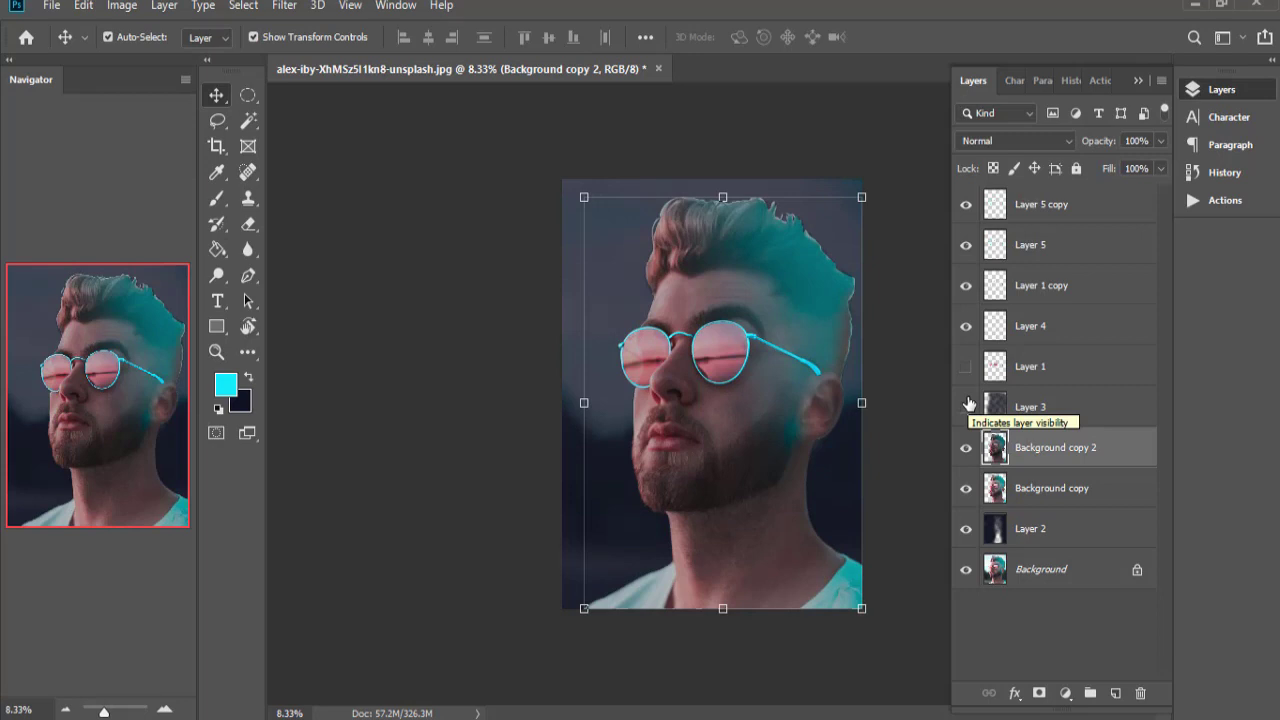
pyautogui.click(965, 529)
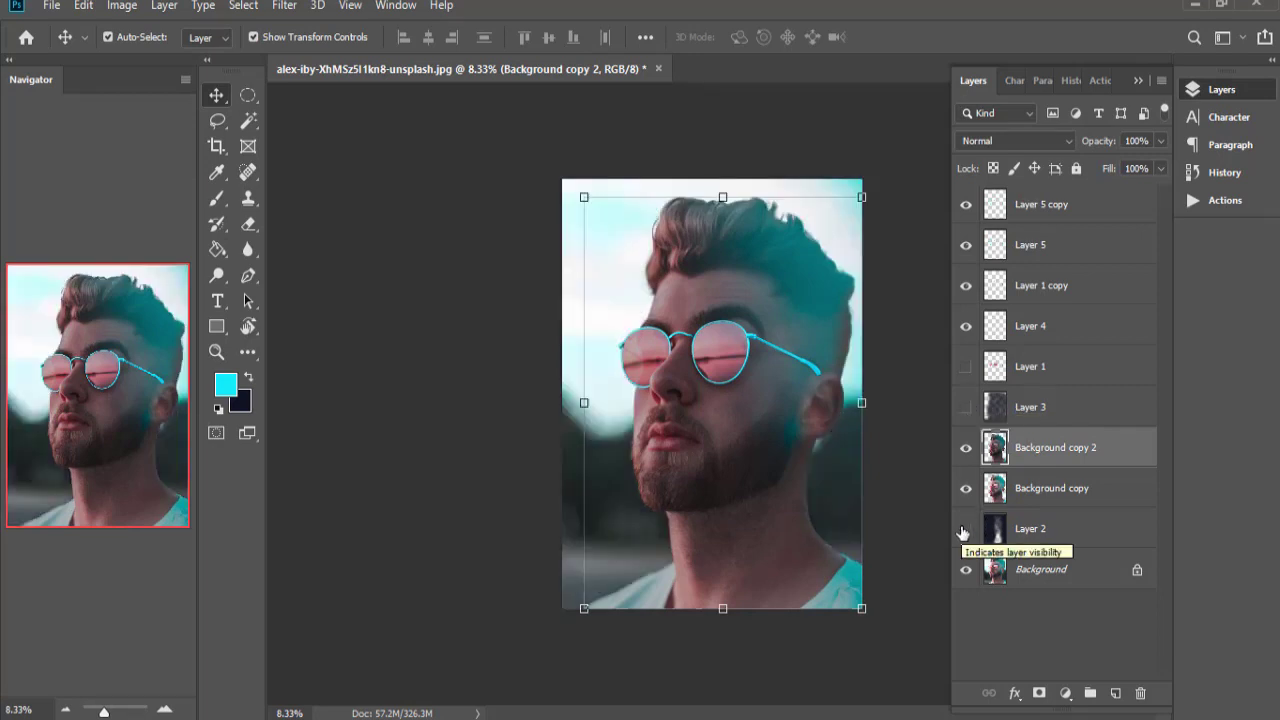
pyautogui.click(965, 529)
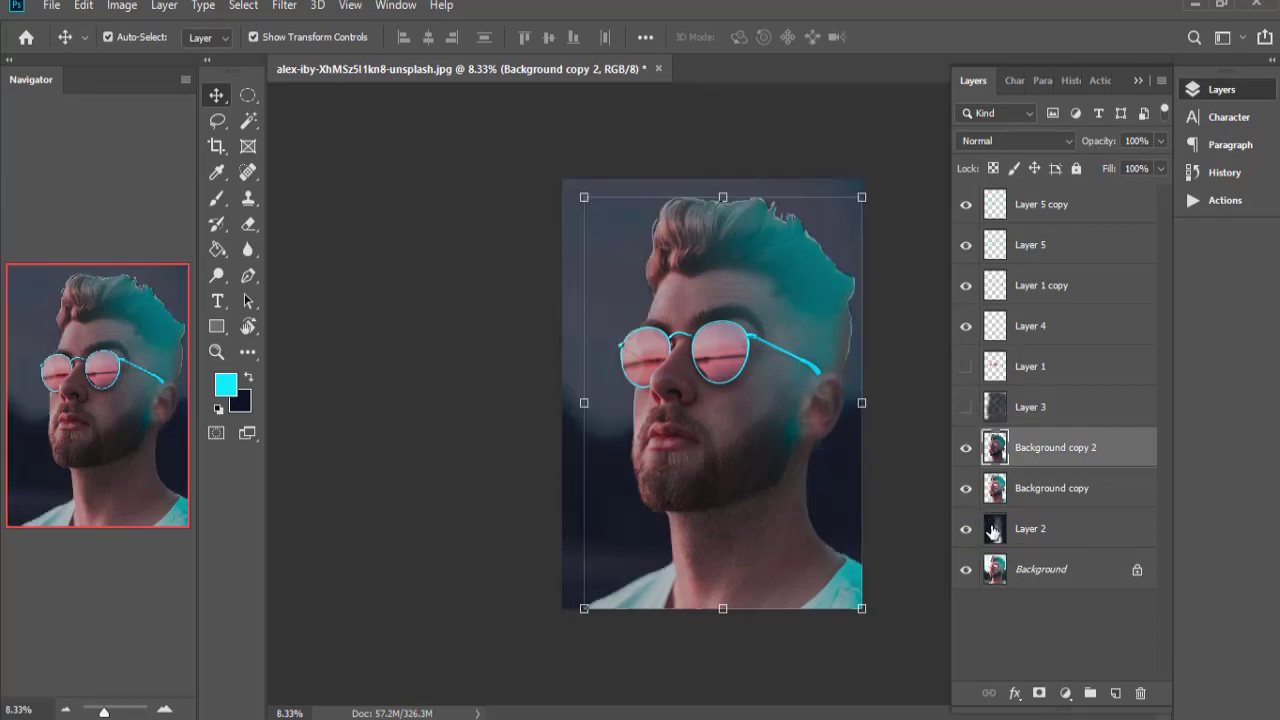
# Delete Layer 3 and Layer 2.
pyautogui.click(1005, 407)
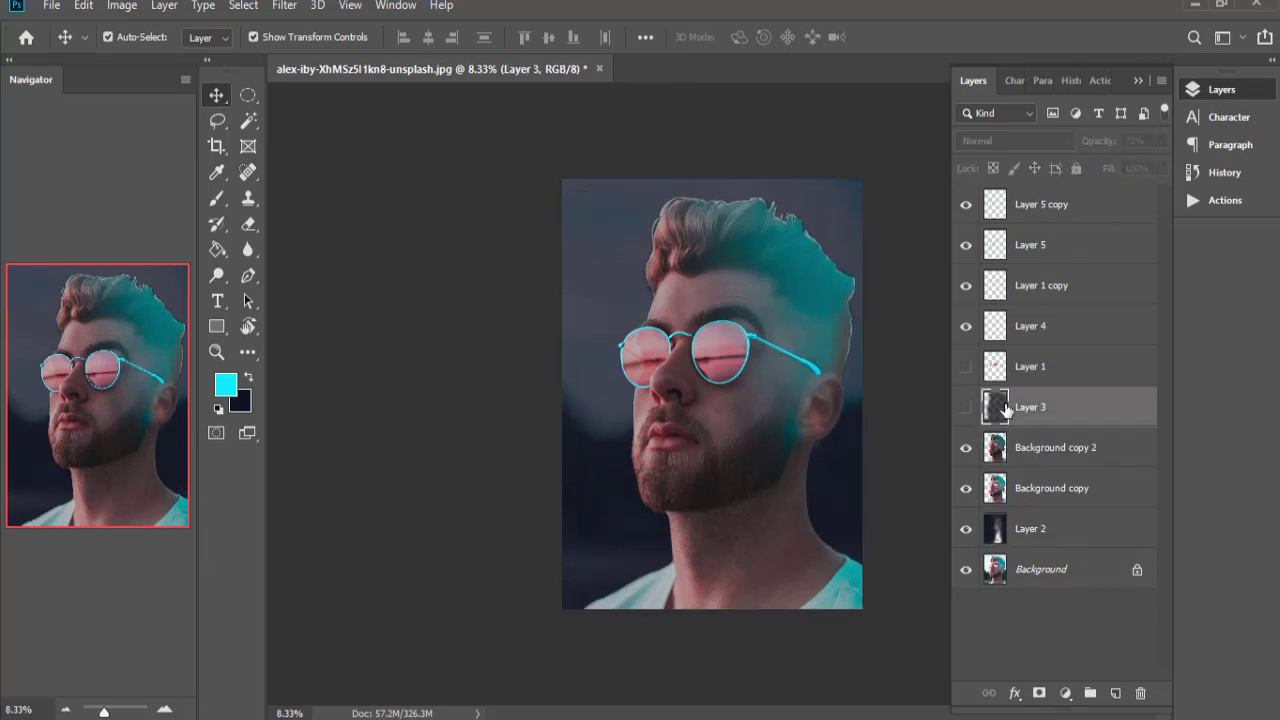
pyautogui.press('Delete')
pyautogui.click(1005, 488)
pyautogui.press('Delete')
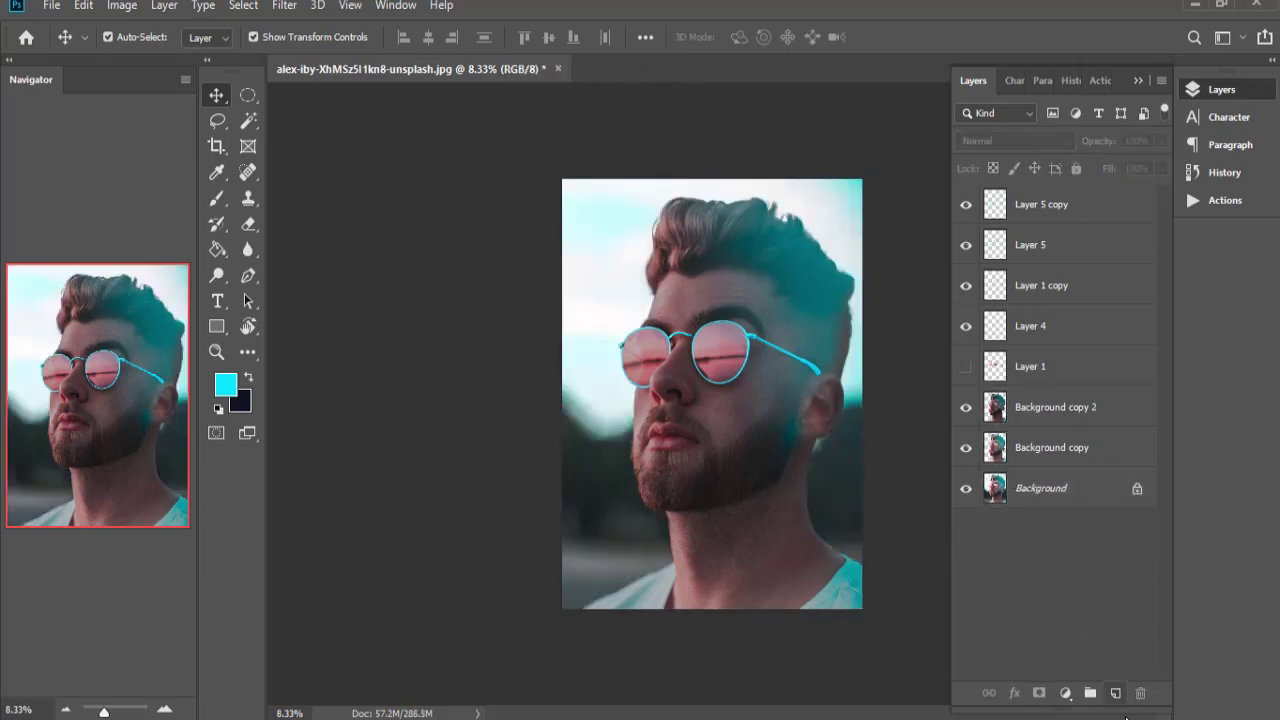
# Add Layer 6 and move Layer 5 copy below Layer 1.
pyautogui.click(1116, 694)
pyautogui.moveTo(1053, 246); pyautogui.dragTo(1080, 430)
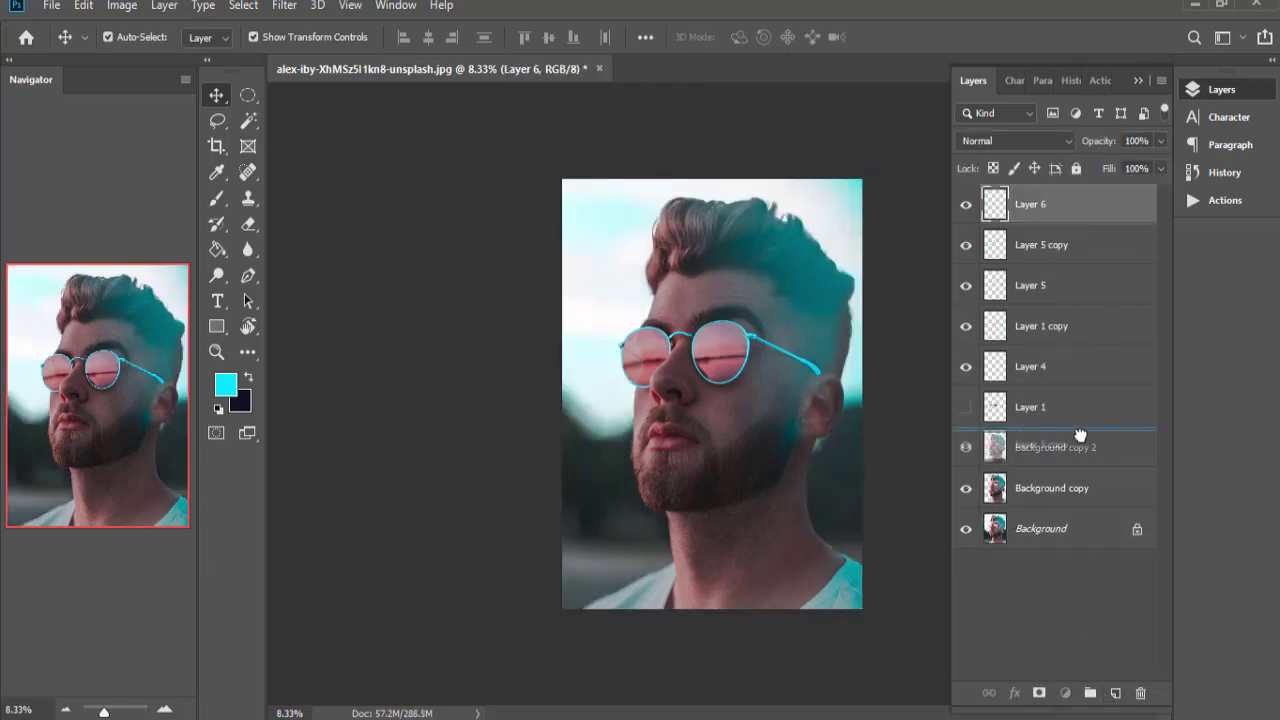
pyautogui.click(1060, 366)
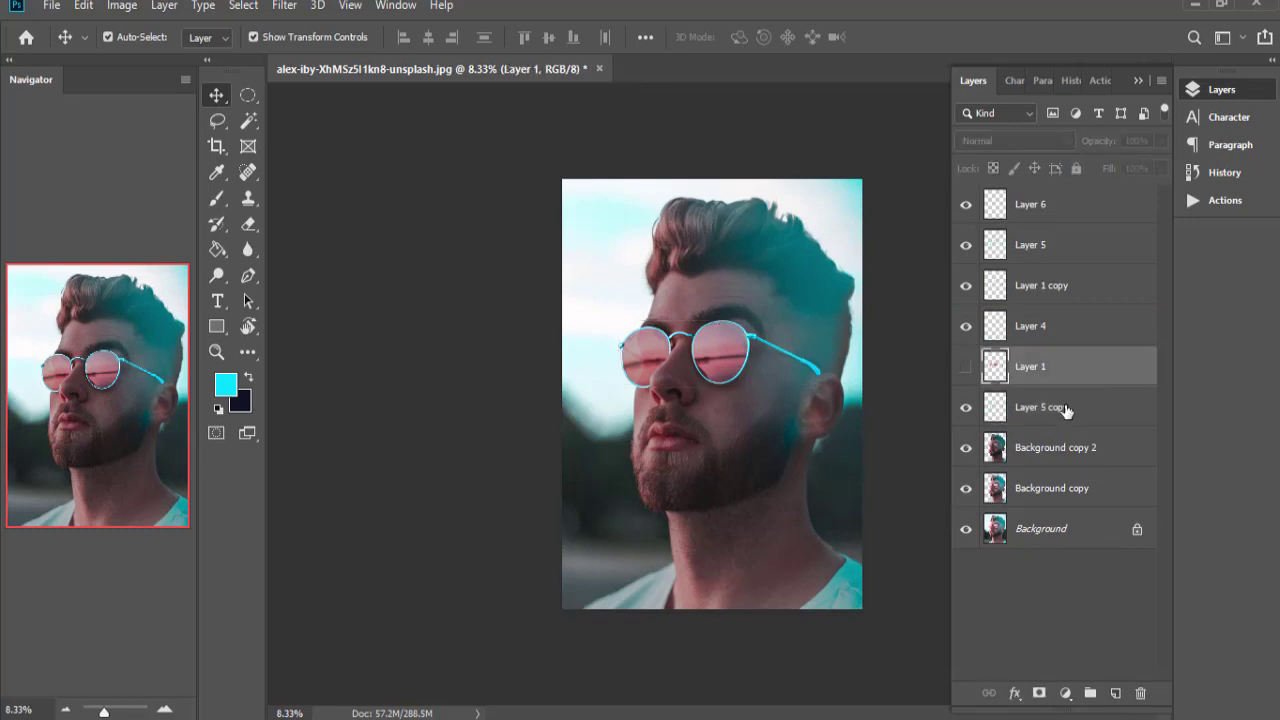
pyautogui.click(1066, 408)
pyautogui.press('b')
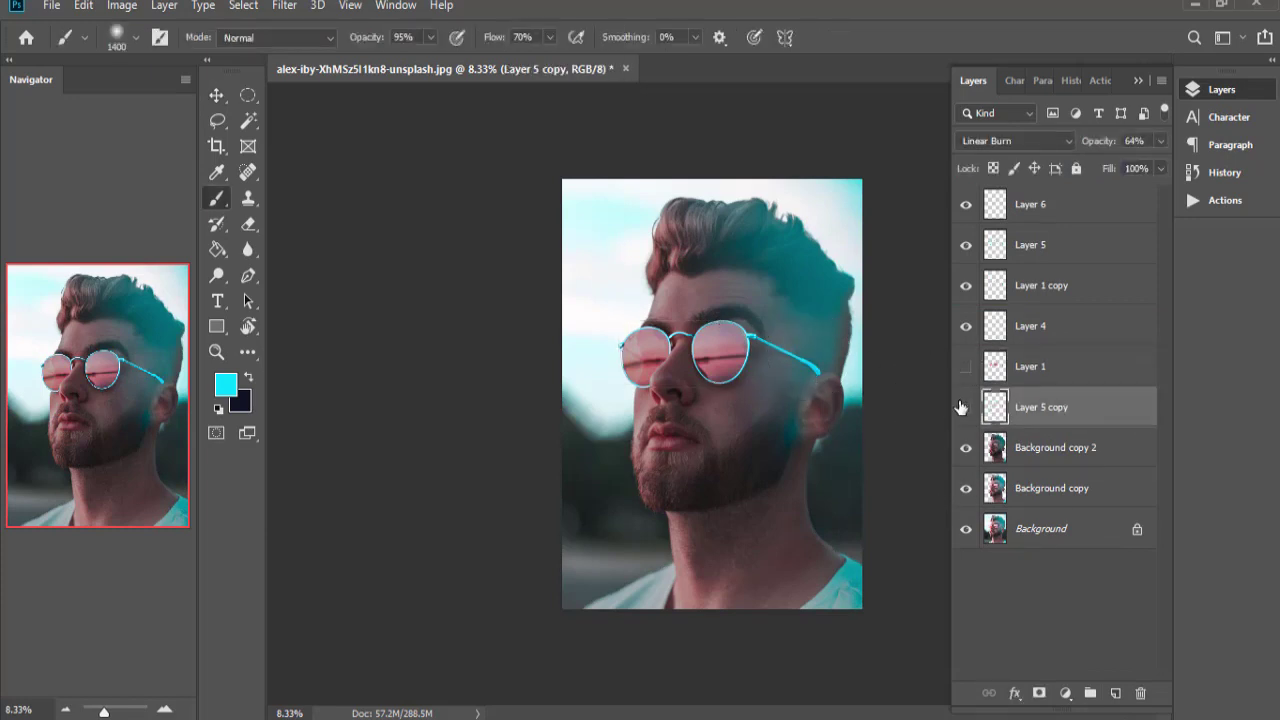
# Paint cyan over the background, beard, jaw and cheek on Layer 5 copy, then add Layer 7.
pyautogui.moveTo(757, 229)
pyautogui.mouseDown()
pyautogui.moveTo(858, 393)
pyautogui.moveTo(817, 566)
pyautogui.moveTo(846, 497)
pyautogui.moveTo(760, 560)
pyautogui.moveTo(690, 517)
pyautogui.moveTo(737, 600)
pyautogui.moveTo(611, 591)
pyautogui.mouseUp()
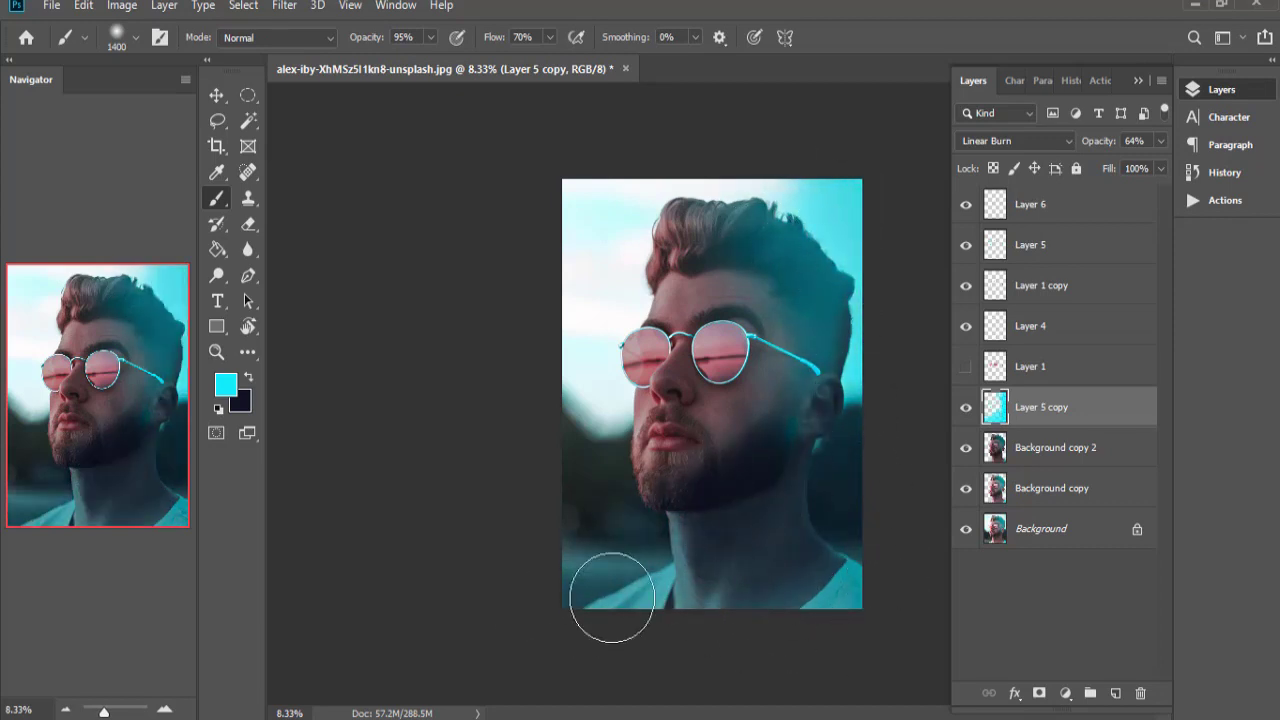
pyautogui.moveTo(680, 480)
pyautogui.mouseDown()
pyautogui.moveTo(668, 450)
pyautogui.moveTo(782, 390)
pyautogui.moveTo(760, 240)
pyautogui.moveTo(700, 220)
pyautogui.moveTo(808, 206)
pyautogui.moveTo(541, 201)
pyautogui.moveTo(700, 320)
pyautogui.moveTo(623, 294)
pyautogui.moveTo(700, 360)
pyautogui.moveTo(581, 486)
pyautogui.mouseUp()
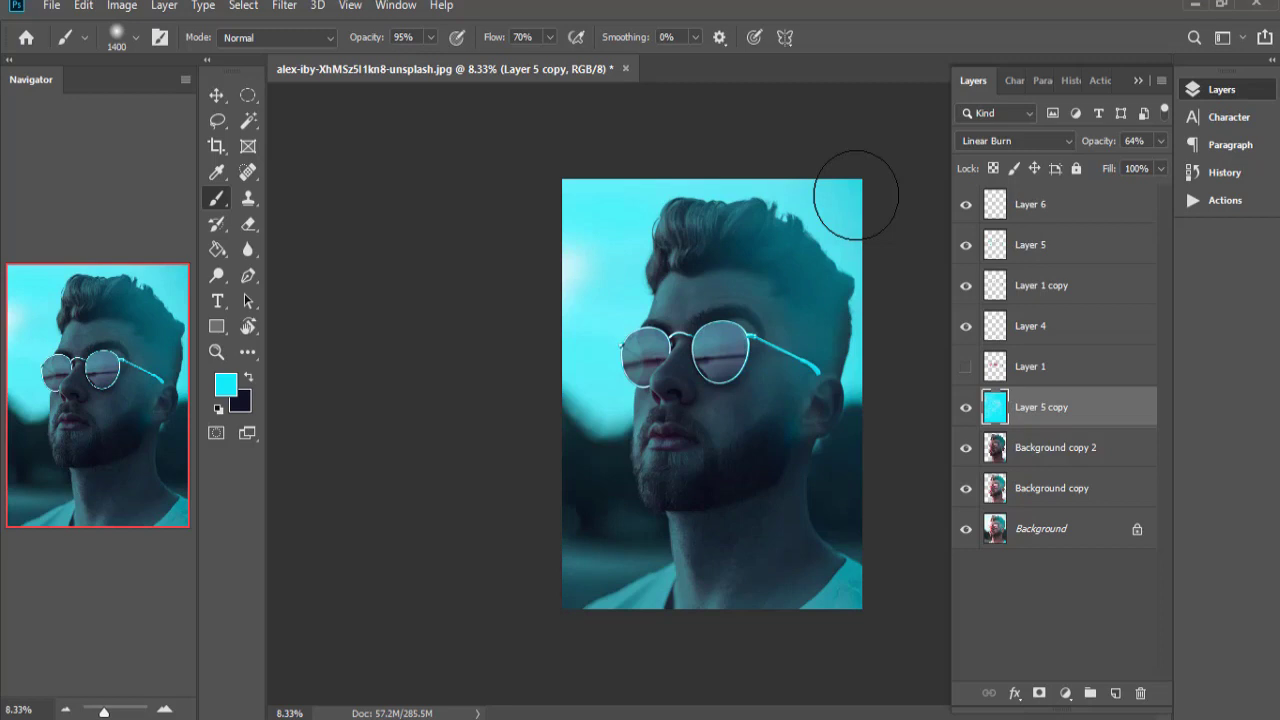
pyautogui.click(1115, 693)
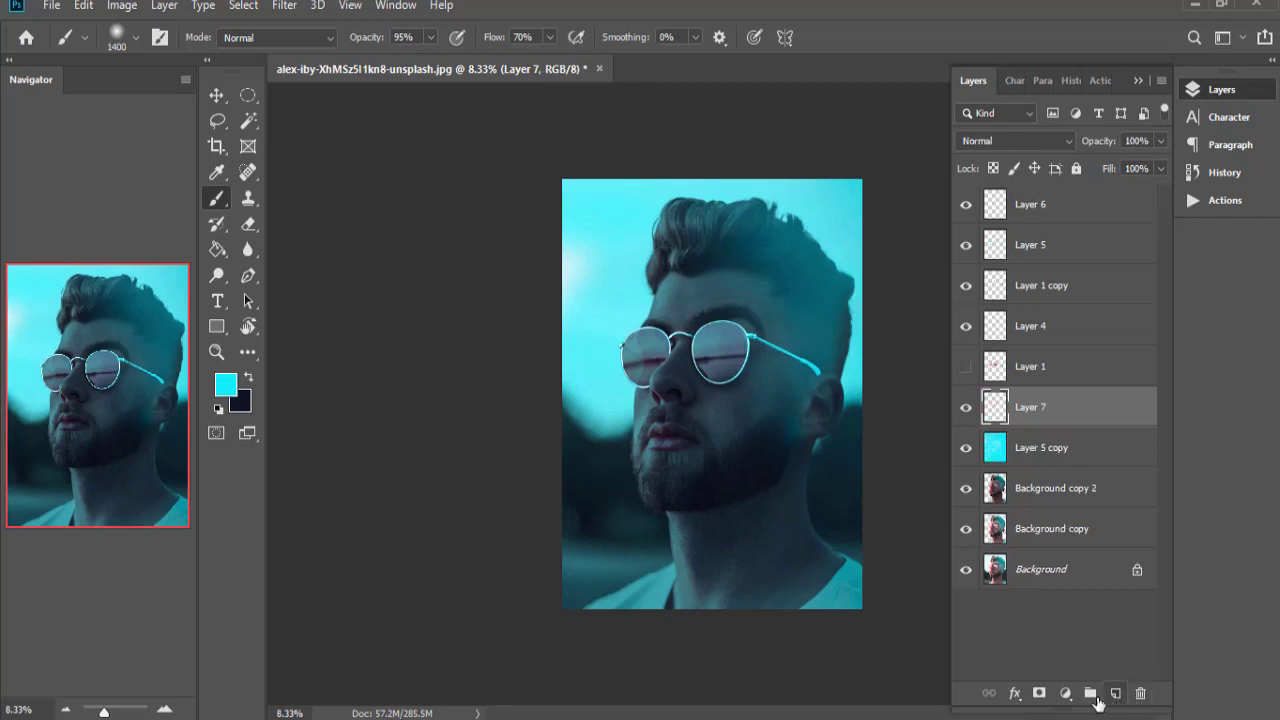
# Set the foreground to teal #26b2bc and paint it over the hair, face and neck.
pyautogui.click(225, 384)
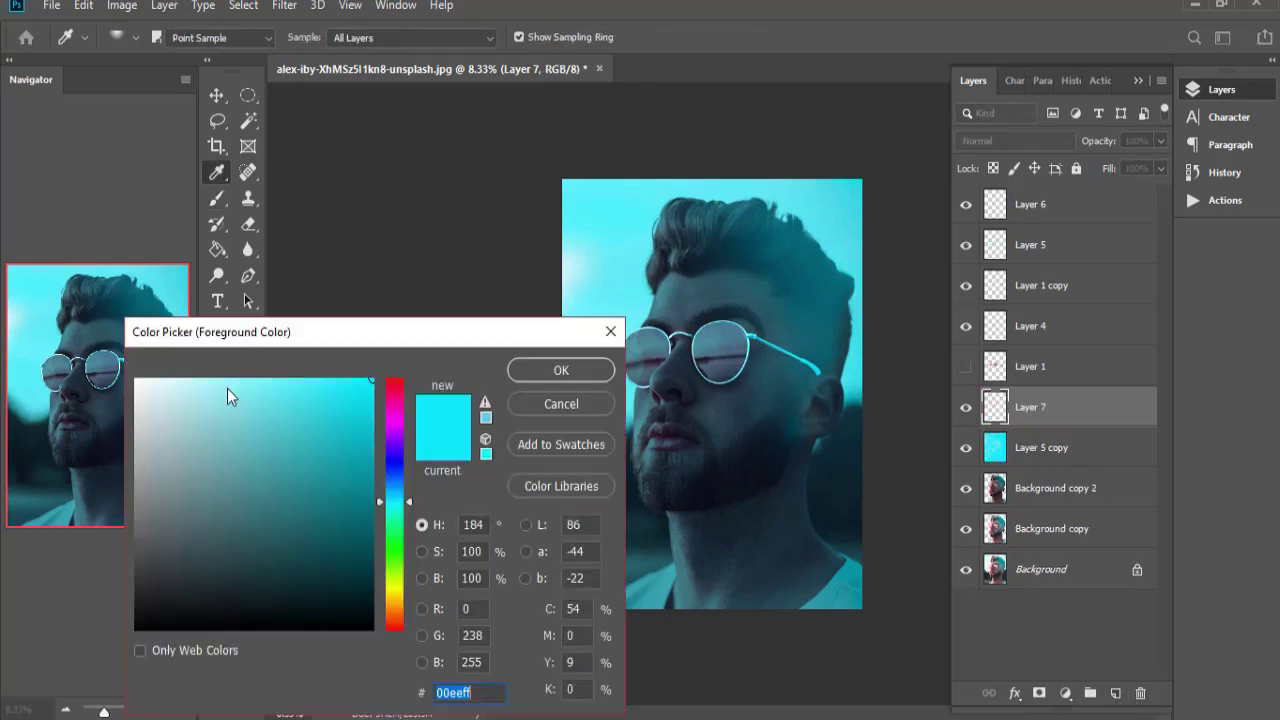
pyautogui.click(324, 444)
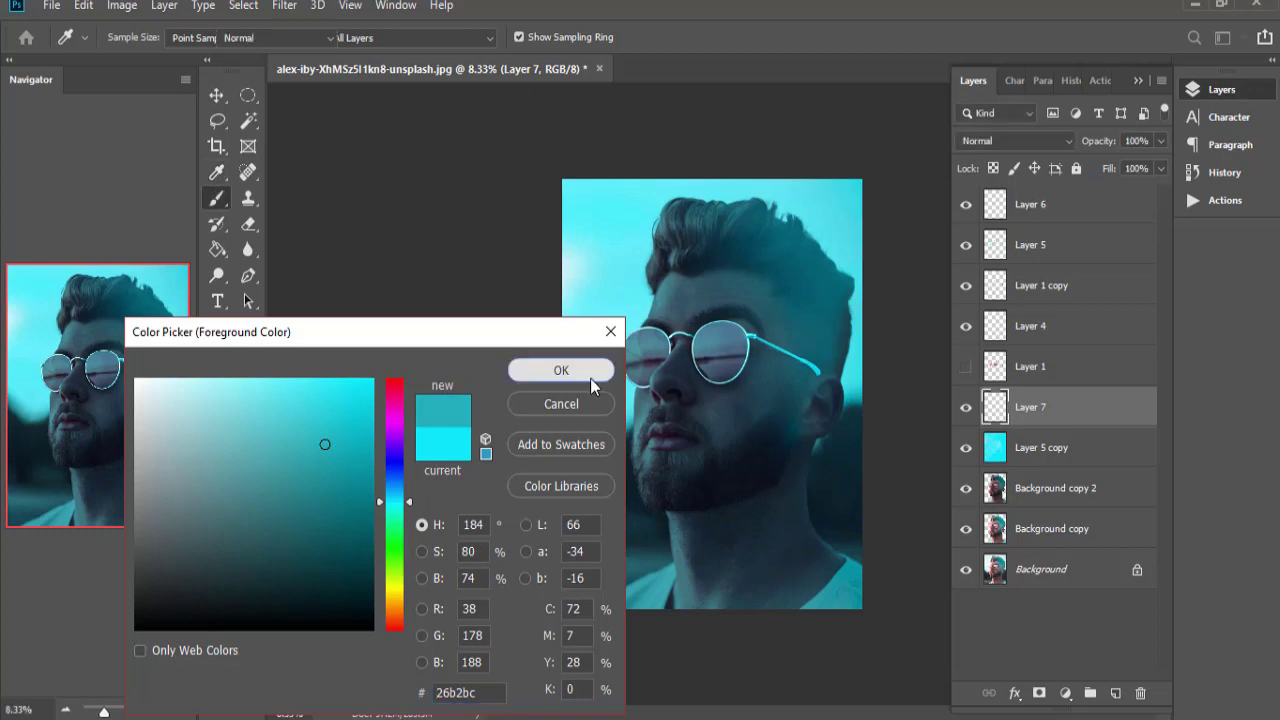
pyautogui.click(561, 370)
pyautogui.press('b')
pyautogui.moveTo(874, 530)
pyautogui.mouseDown()
pyautogui.moveTo(857, 200)
pyautogui.moveTo(814, 229)
pyautogui.moveTo(757, 636)
pyautogui.moveTo(623, 620)
pyautogui.moveTo(886, 500)
pyautogui.moveTo(757, 534)
pyautogui.moveTo(582, 607)
pyautogui.mouseUp()
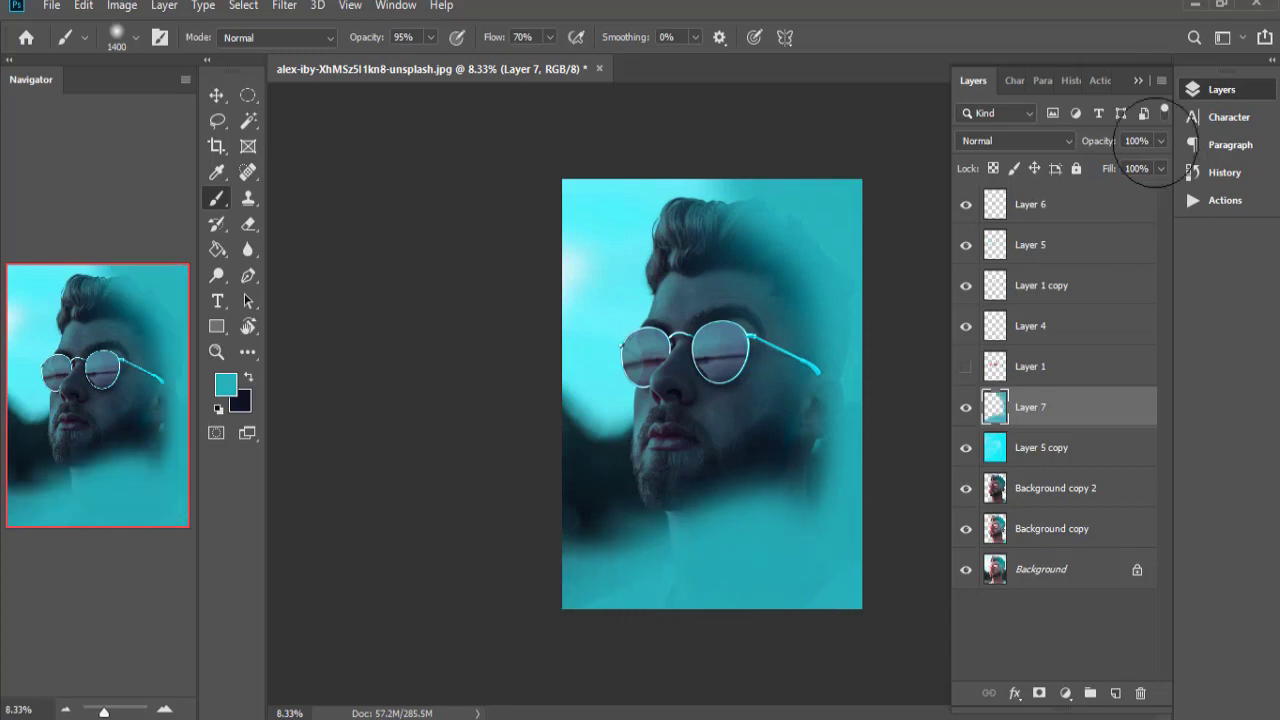
# Set Layer 7 to Multiply and, with a 900 px brush, darken the right lens, hair and left background.
pyautogui.click(1040, 141)
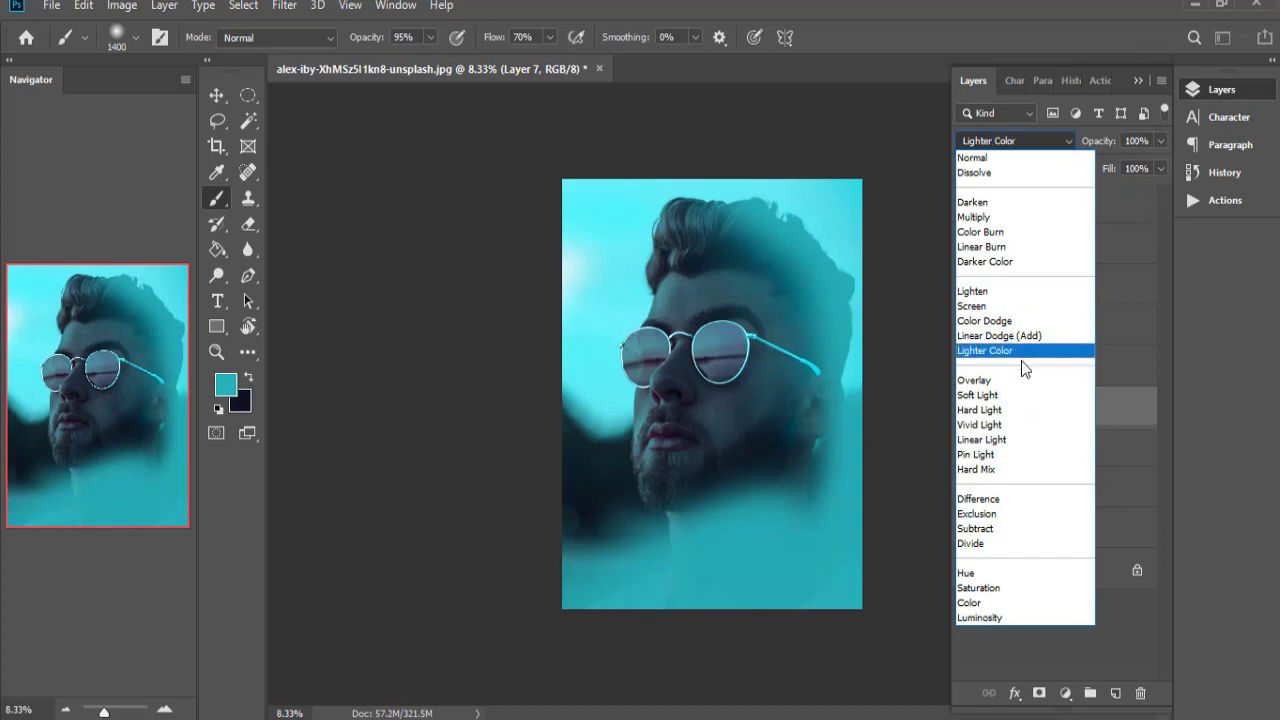
pyautogui.click(1023, 215)
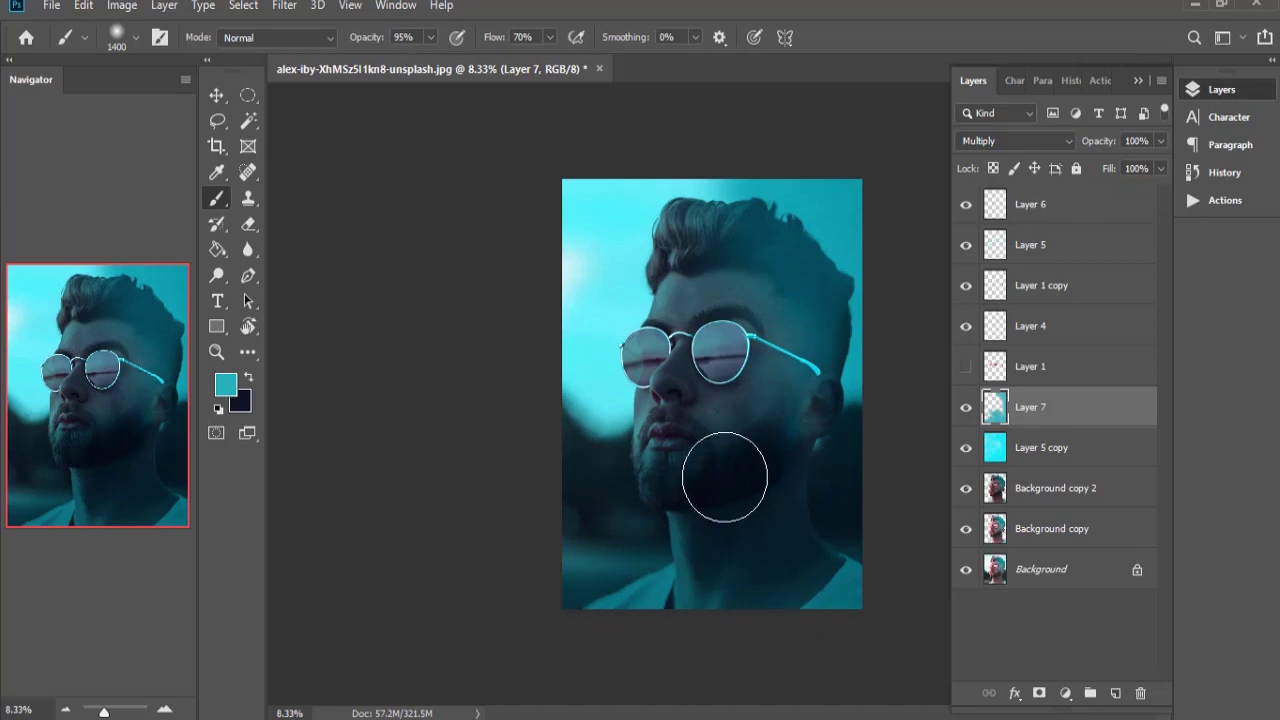
pyautogui.press('[')
pyautogui.press('[')
pyautogui.press('[')
pyautogui.click(721, 352)
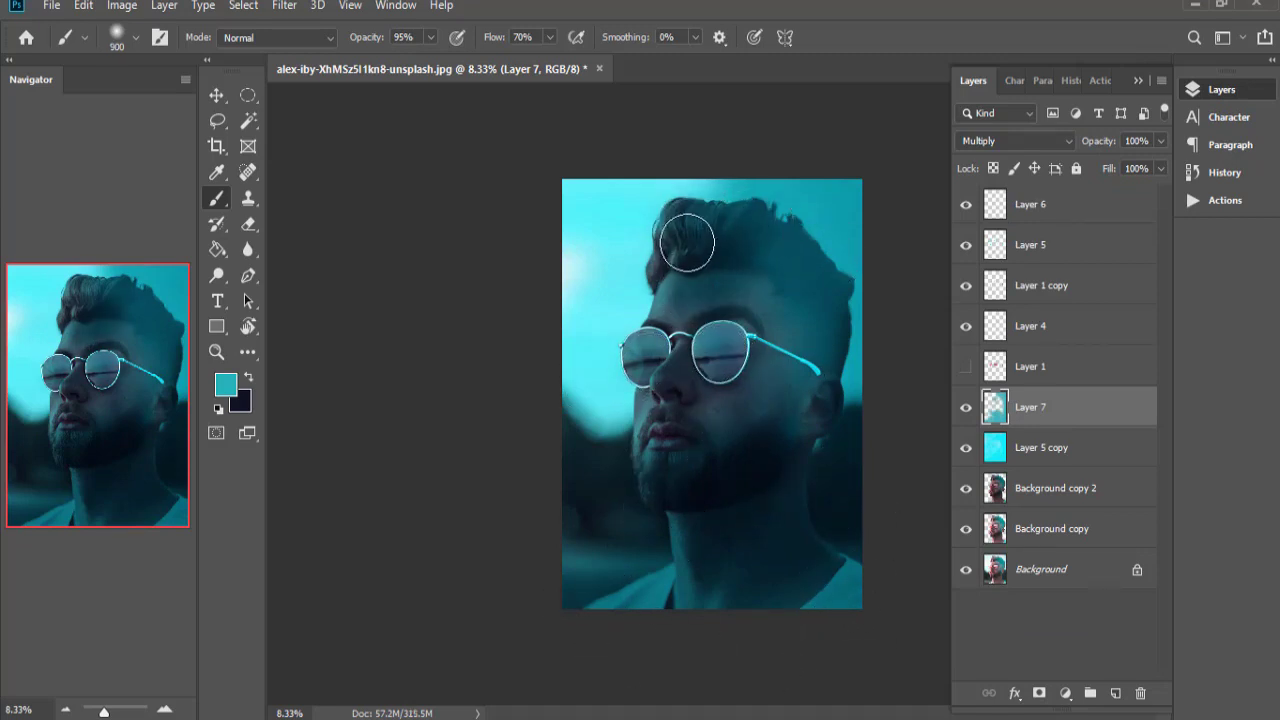
pyautogui.moveTo(687, 242)
pyautogui.mouseDown()
pyautogui.moveTo(835, 257)
pyautogui.moveTo(643, 196)
pyautogui.moveTo(674, 163)
pyautogui.moveTo(580, 329)
pyautogui.moveTo(665, 240)
pyautogui.mouseUp()
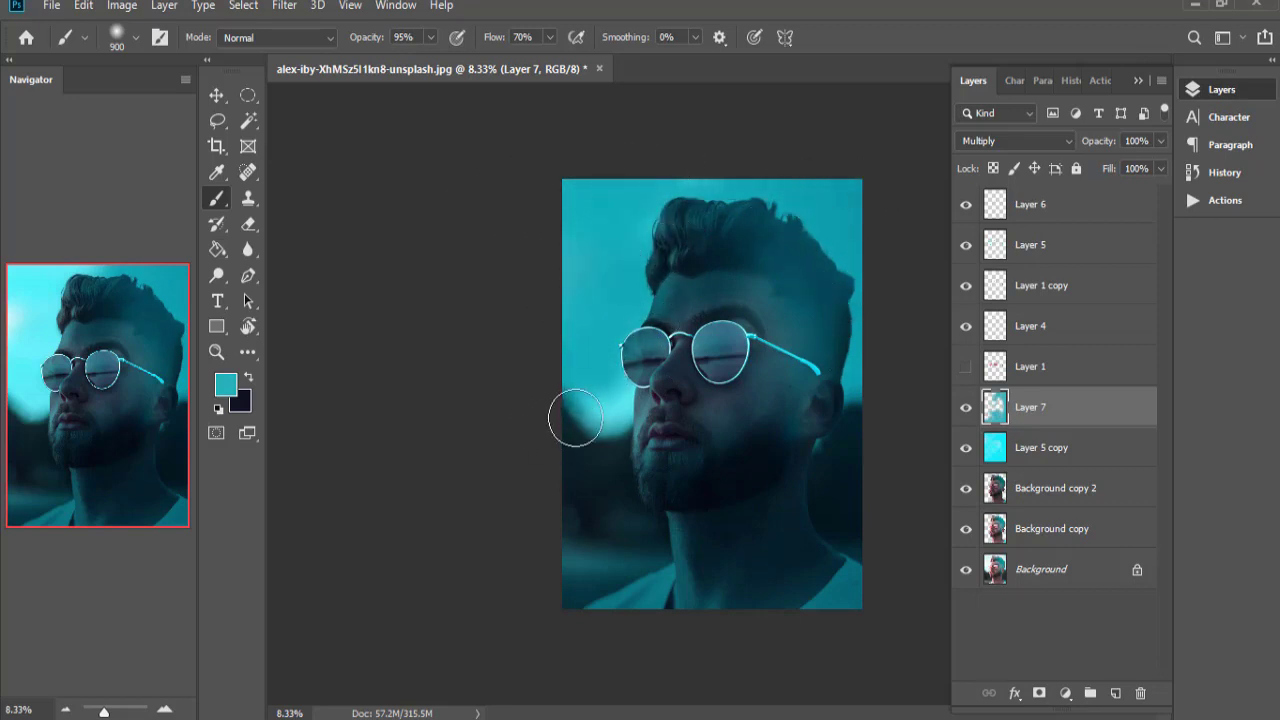
pyautogui.moveTo(571, 409); pyautogui.dragTo(563, 380)
pyautogui.moveTo(568, 452); pyautogui.dragTo(617, 629)
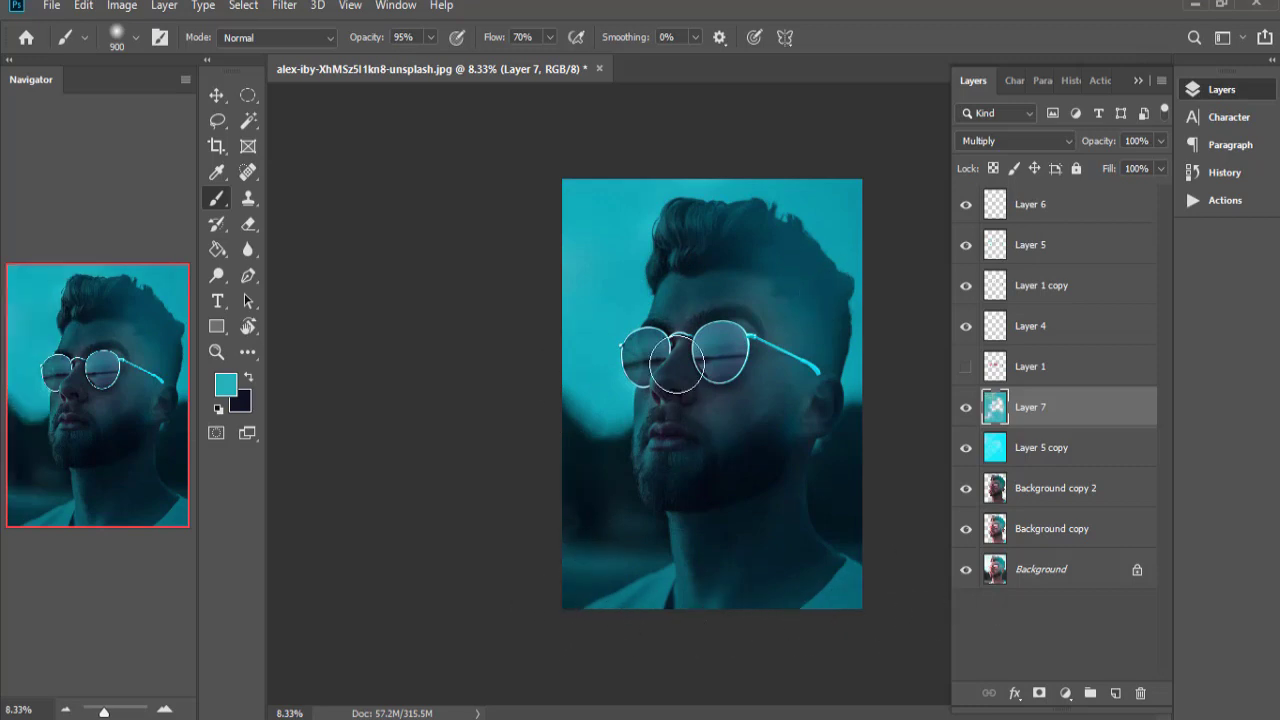
# Add Layer 8 with a darker teal foreground and set it to Multiply.
pyautogui.click(1115, 693)
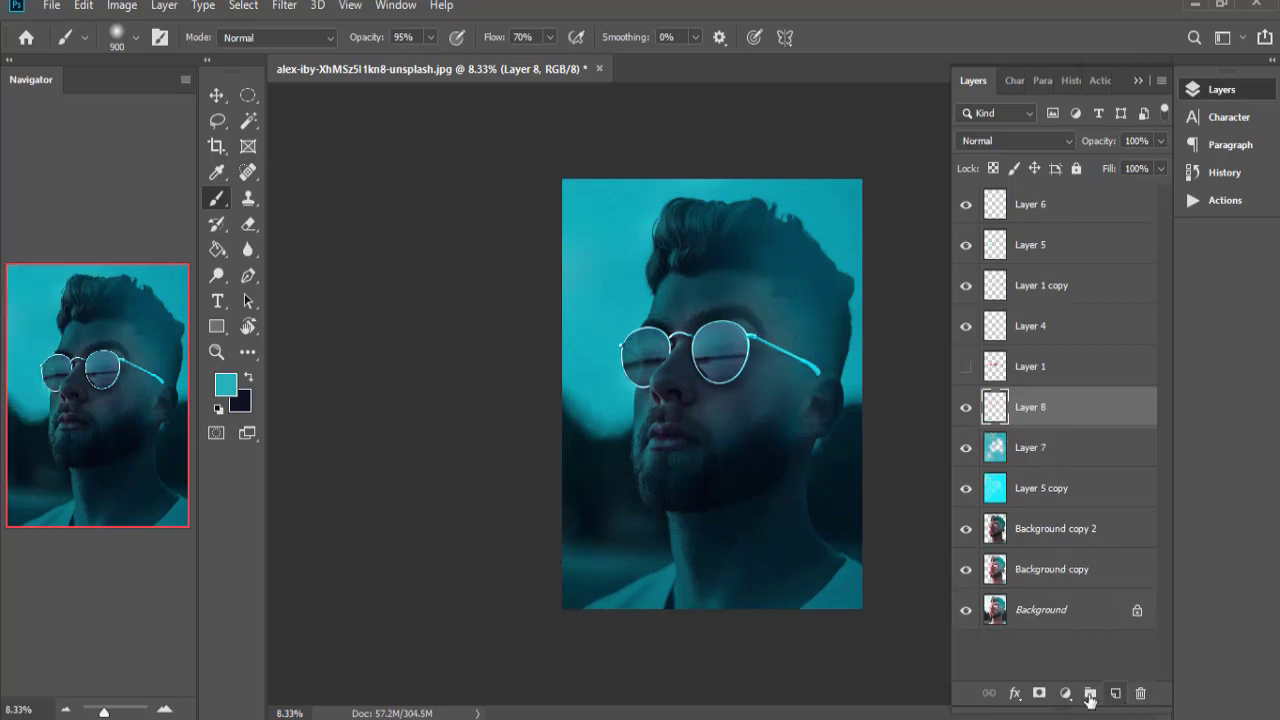
pyautogui.click(220, 386)
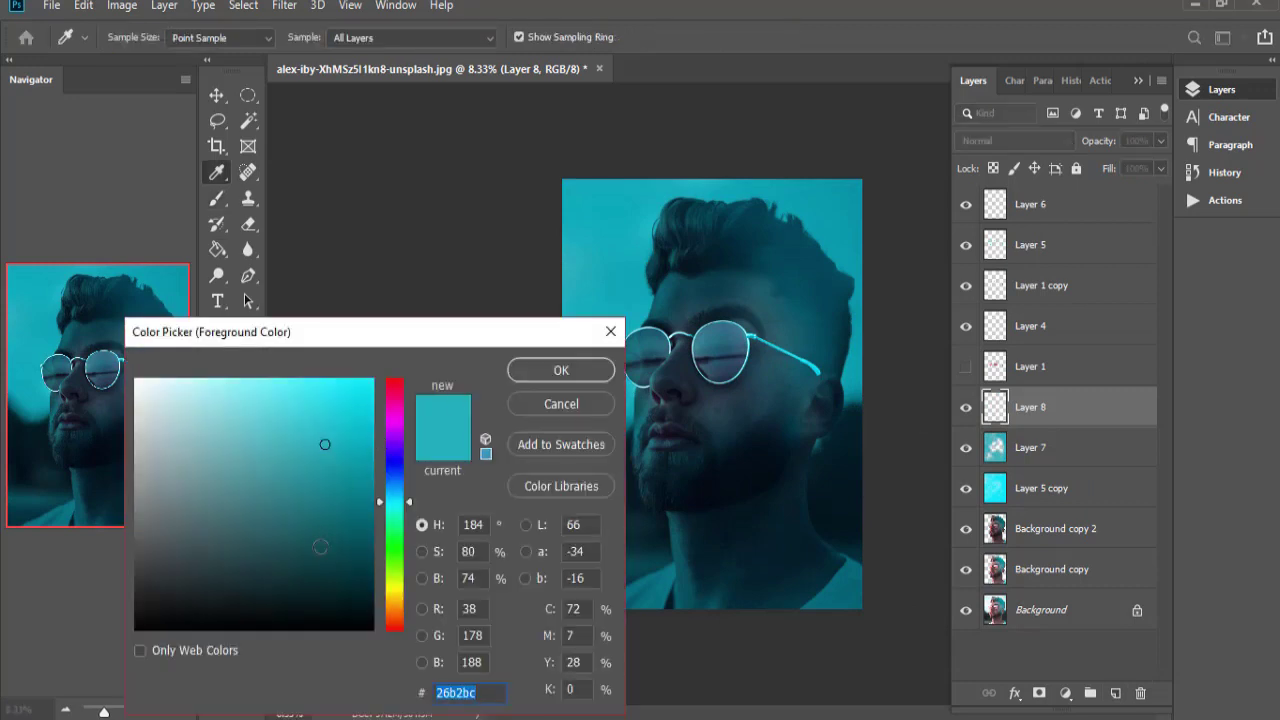
pyautogui.click(560, 370)
pyautogui.click(1015, 141)
pyautogui.click(1000, 220)
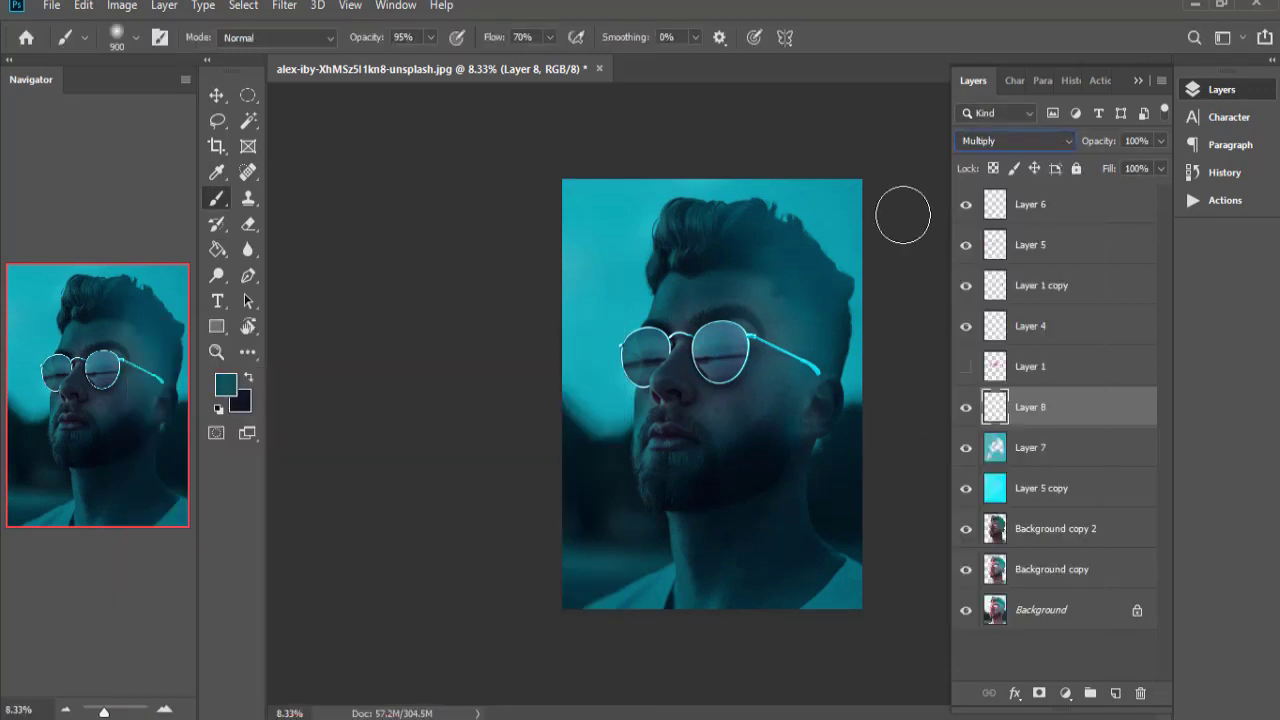
# Darken the right edge, upper right, area beside the chin and the hair, then set opacity to 49%.
pyautogui.moveTo(826, 200); pyautogui.dragTo(838, 585)
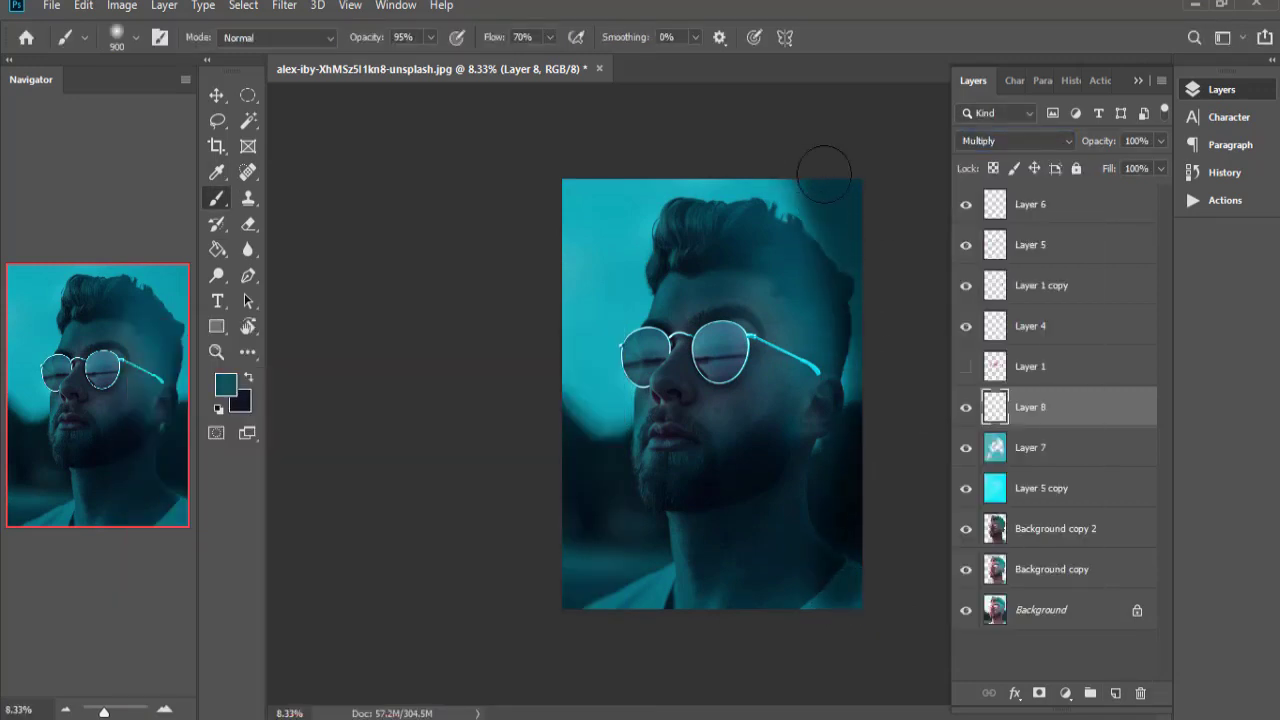
pyautogui.moveTo(824, 174)
pyautogui.mouseDown()
pyautogui.moveTo(815, 380)
pyautogui.moveTo(565, 185)
pyautogui.mouseUp()
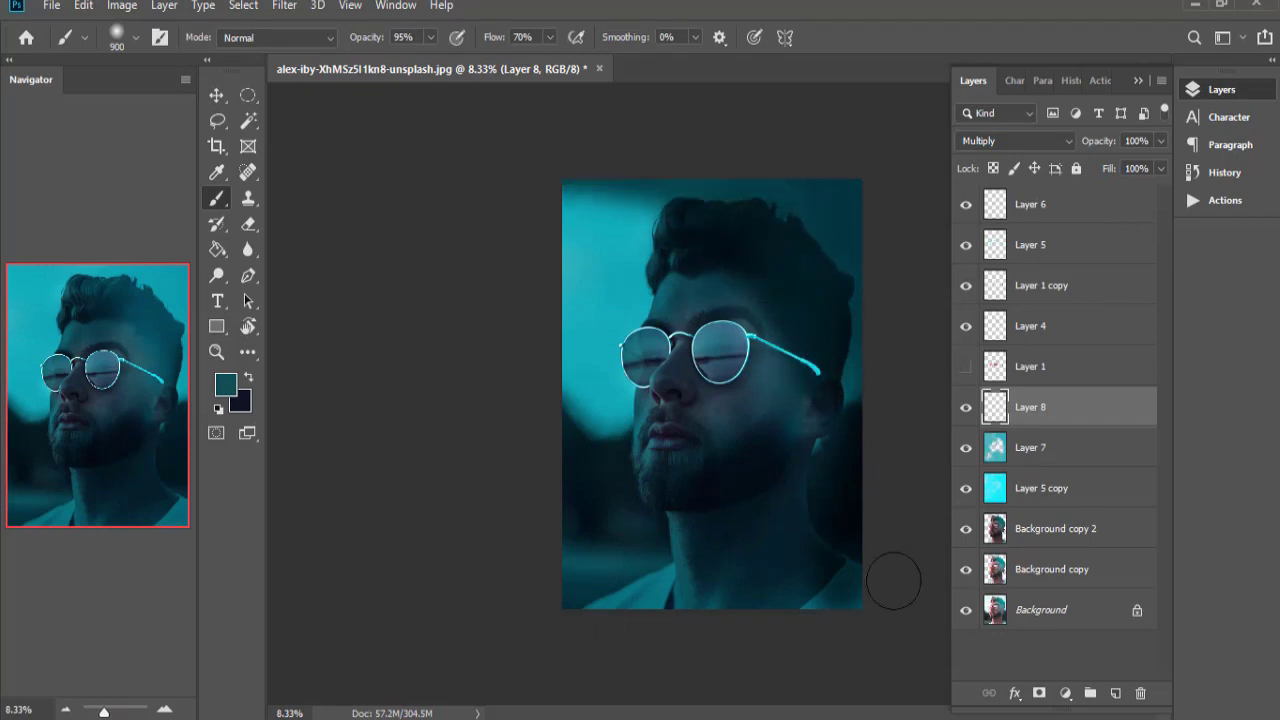
pyautogui.moveTo(738, 660)
pyautogui.mouseDown()
pyautogui.moveTo(848, 385)
pyautogui.moveTo(560, 610)
pyautogui.mouseUp()
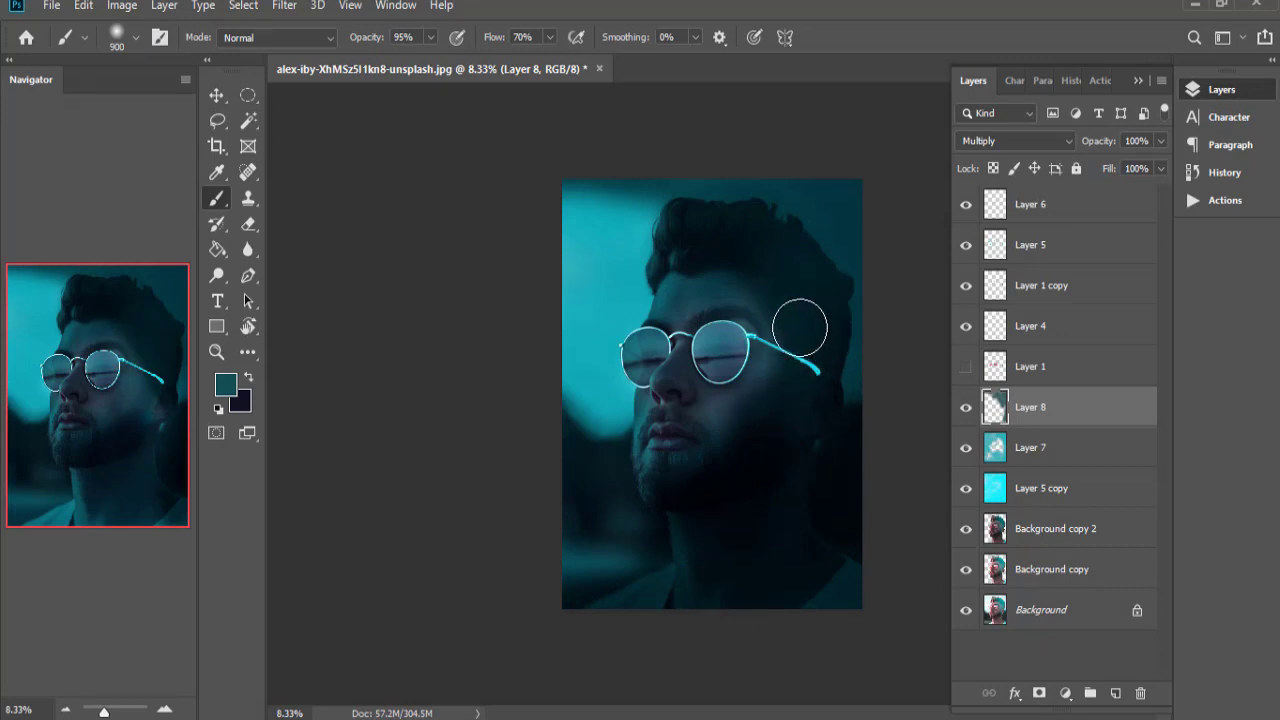
pyautogui.moveTo(720, 229); pyautogui.dragTo(680, 277)
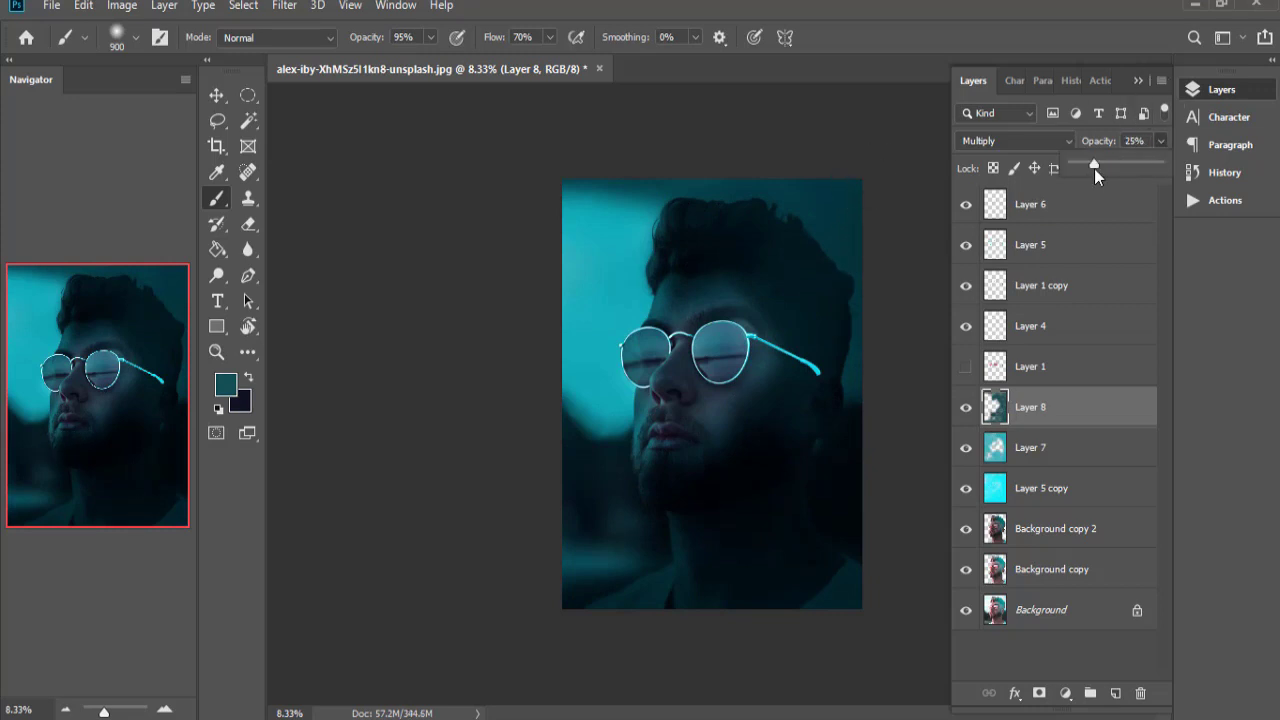
pyautogui.moveTo(1095, 170); pyautogui.dragTo(1109, 157)
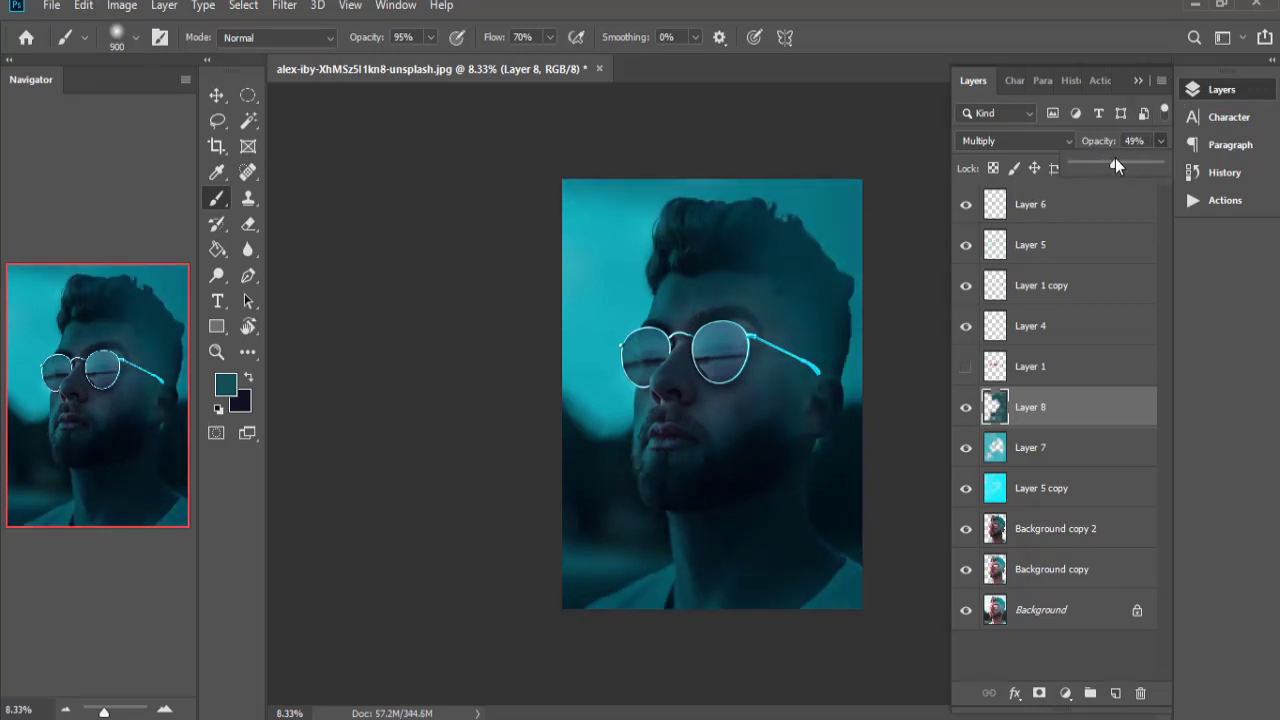
pyautogui.click(215, 100)
pyautogui.click(840, 362)
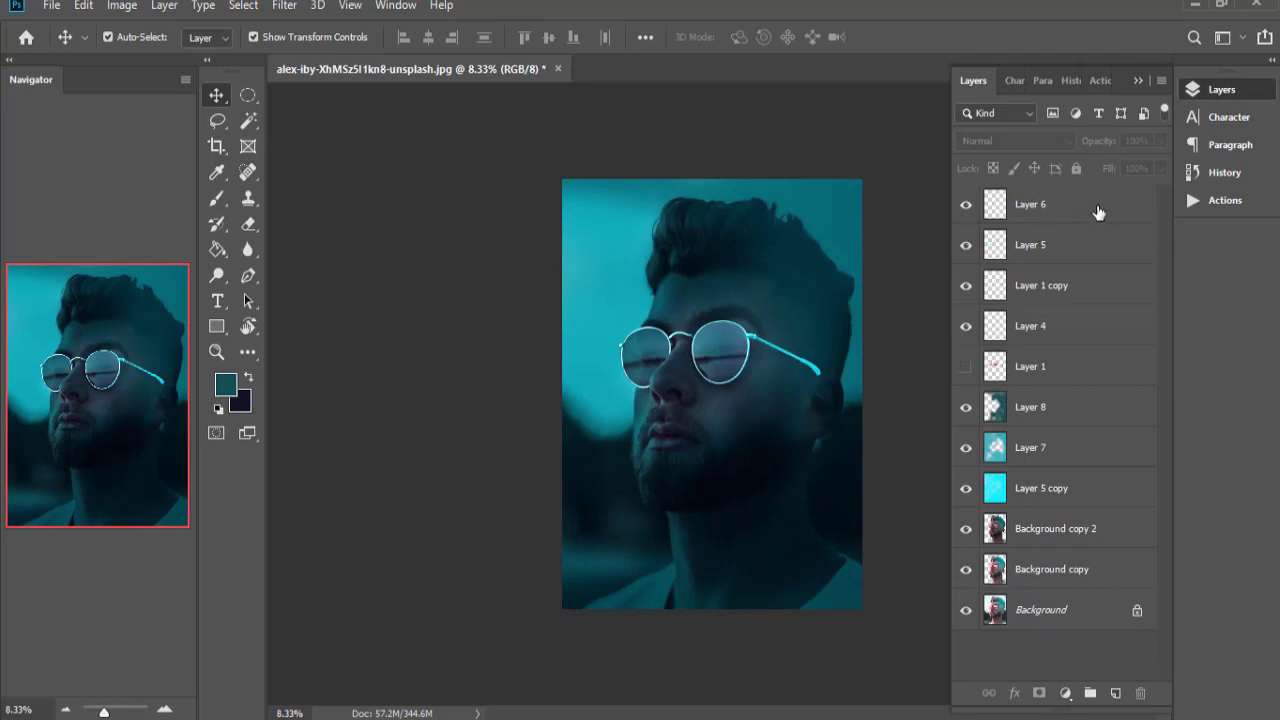
# Add Layer 9 and set it to Multiply with a reduced opacity of 27%.
pyautogui.click(1115, 692)
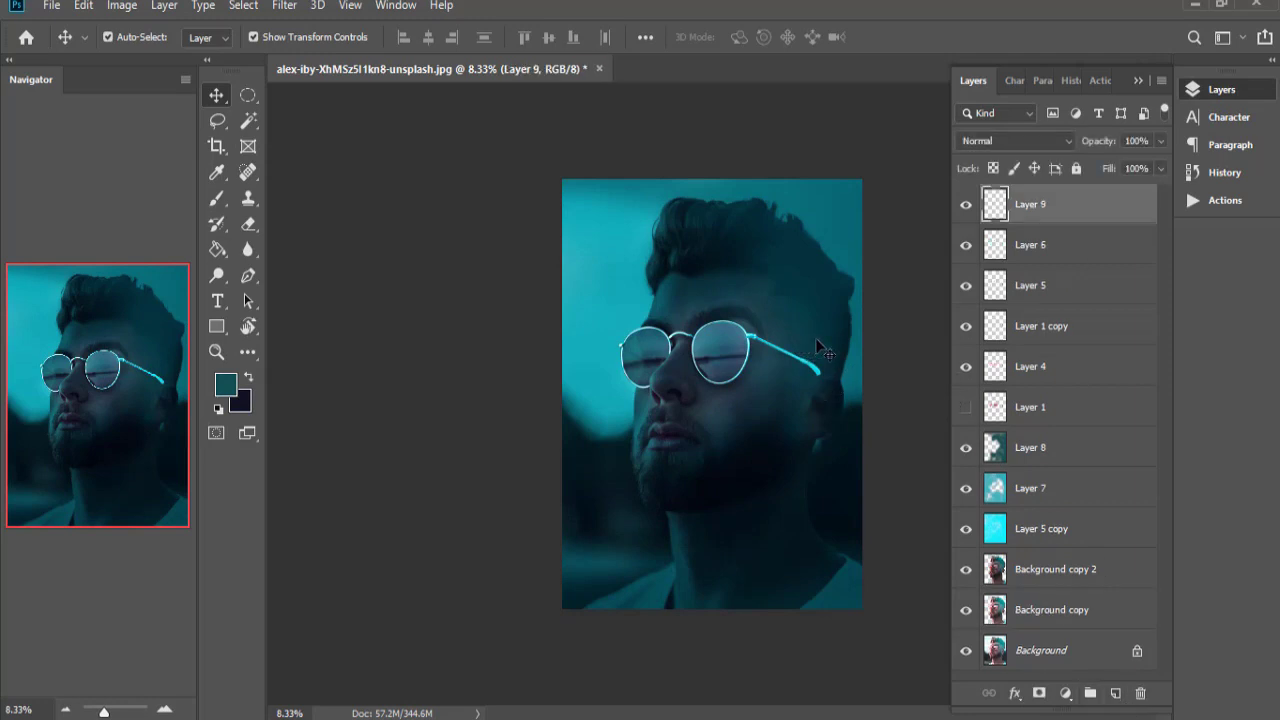
pyautogui.press('i')
pyautogui.press('b')
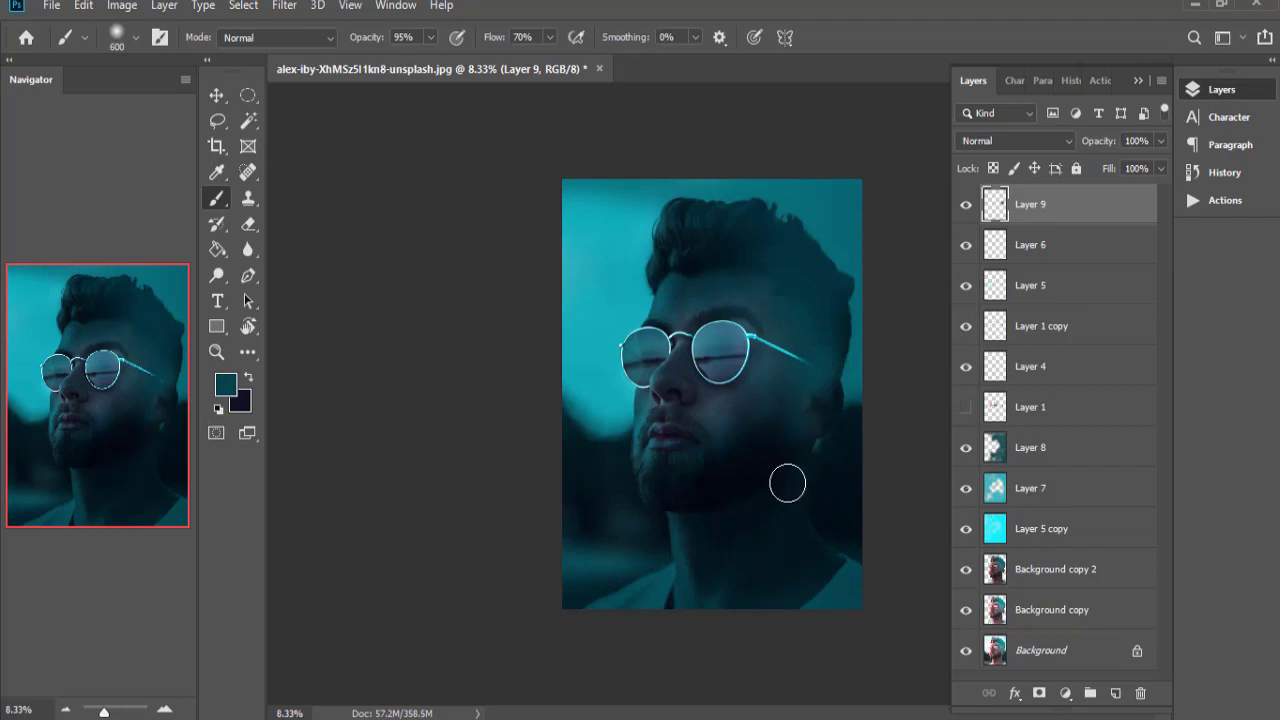
pyautogui.click(1010, 141)
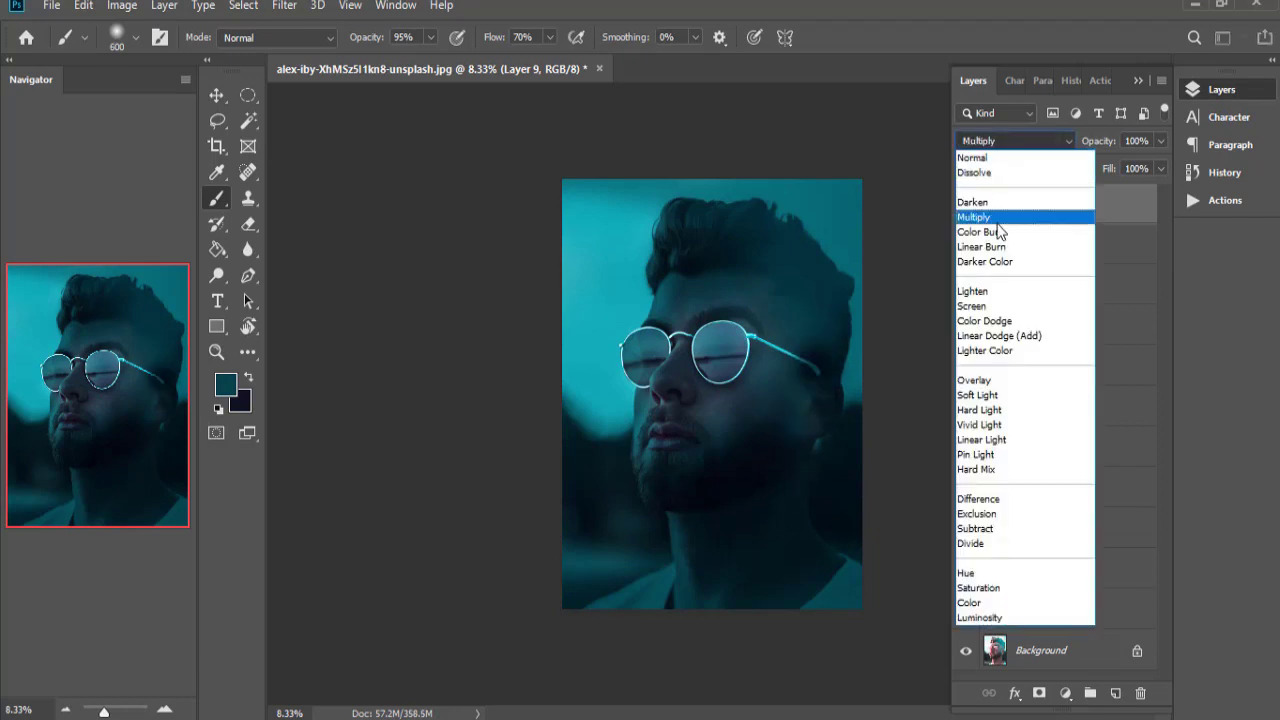
pyautogui.click(998, 222)
pyautogui.click(1163, 140)
pyautogui.moveTo(1096, 165); pyautogui.dragTo(1107, 163)
# Deselect Layer 9 and add an empty Layer 10 at the top of the stack.
pyautogui.click(216, 95)
pyautogui.click(419, 385)
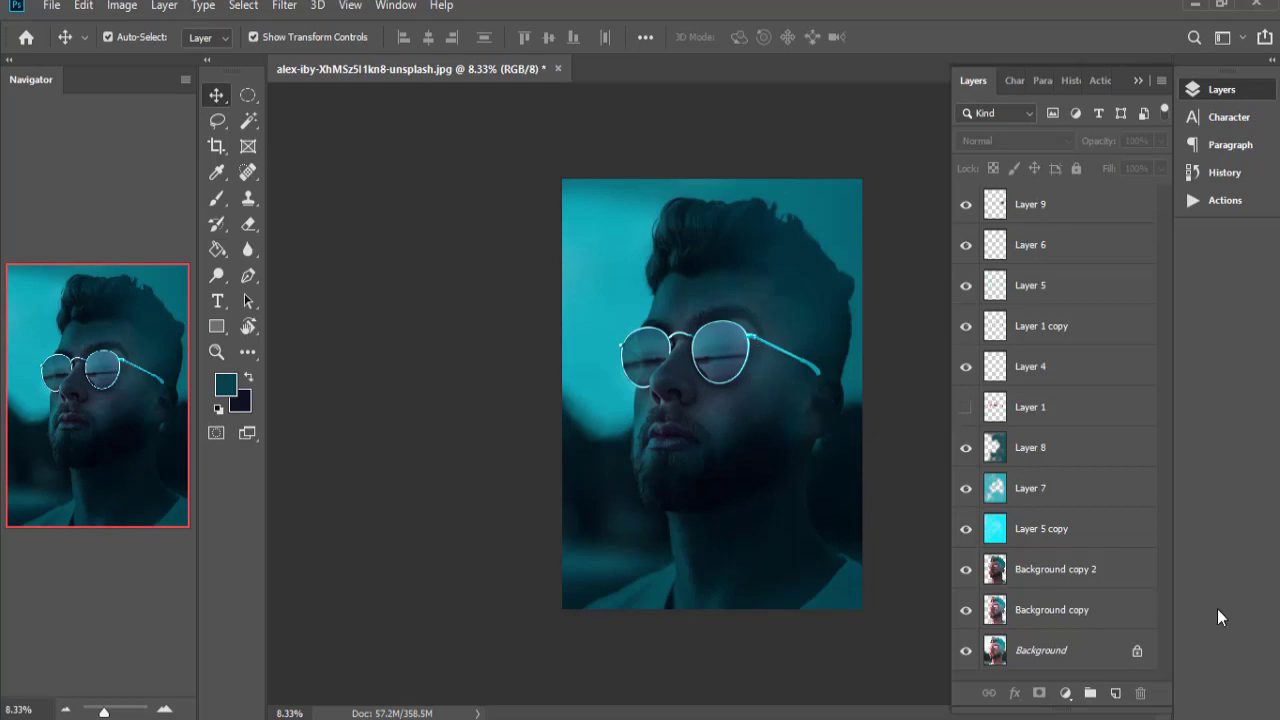
pyautogui.click(1115, 694)
# Zoom in, sample the glasses' cyan rim, and set a 400 px soft brush at 50% opacity.
pyautogui.hotkey('ctrl', '+')
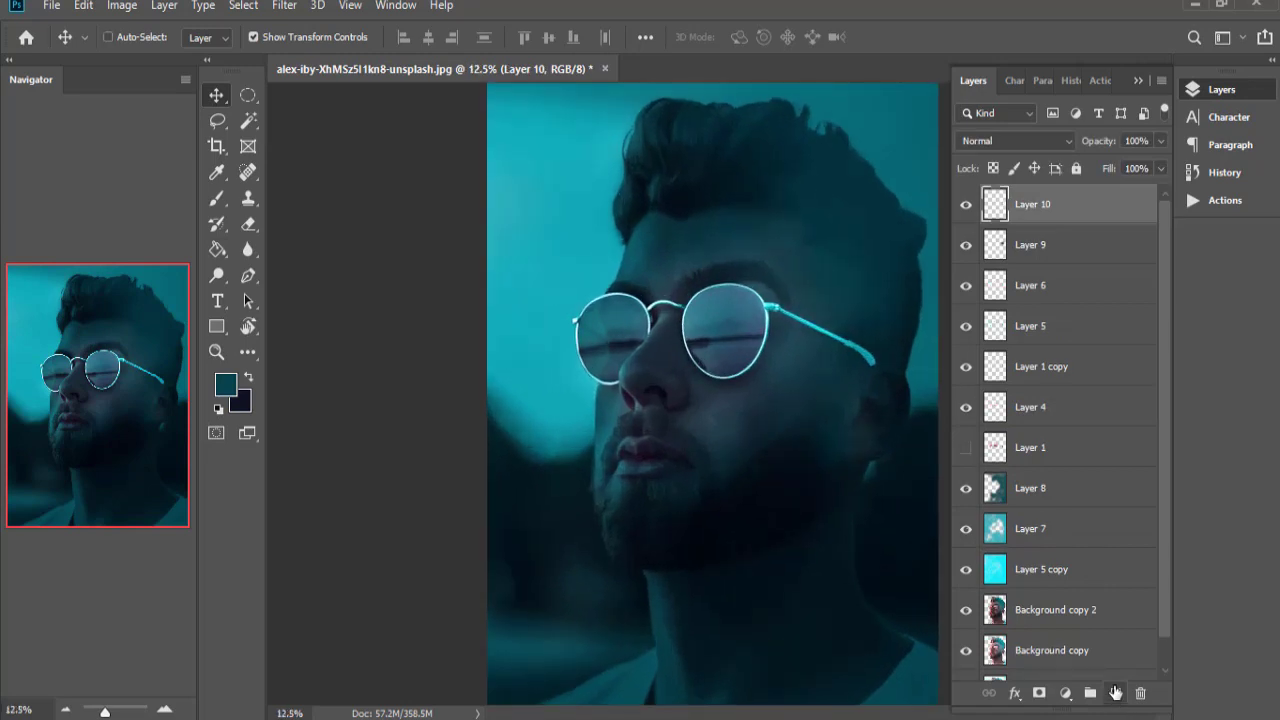
pyautogui.hotkey('ctrl', '+')
pyautogui.press('i')
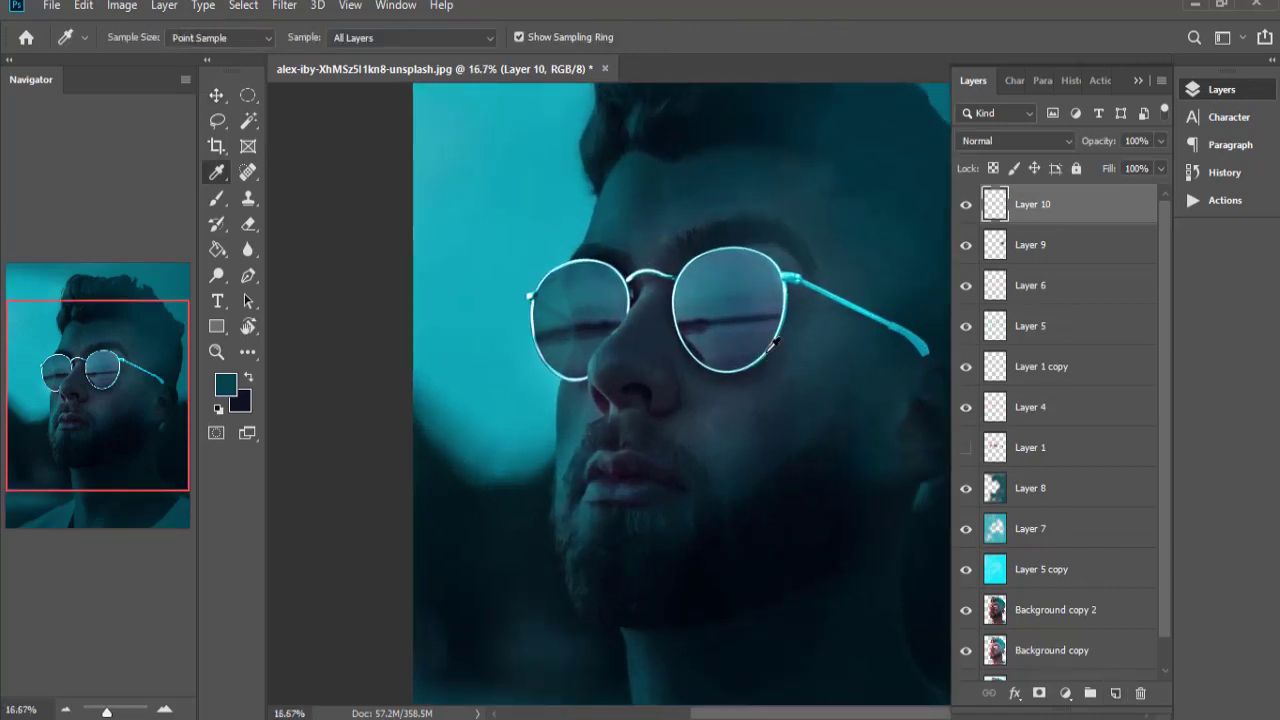
pyautogui.click(770, 348)
pyautogui.press('b')
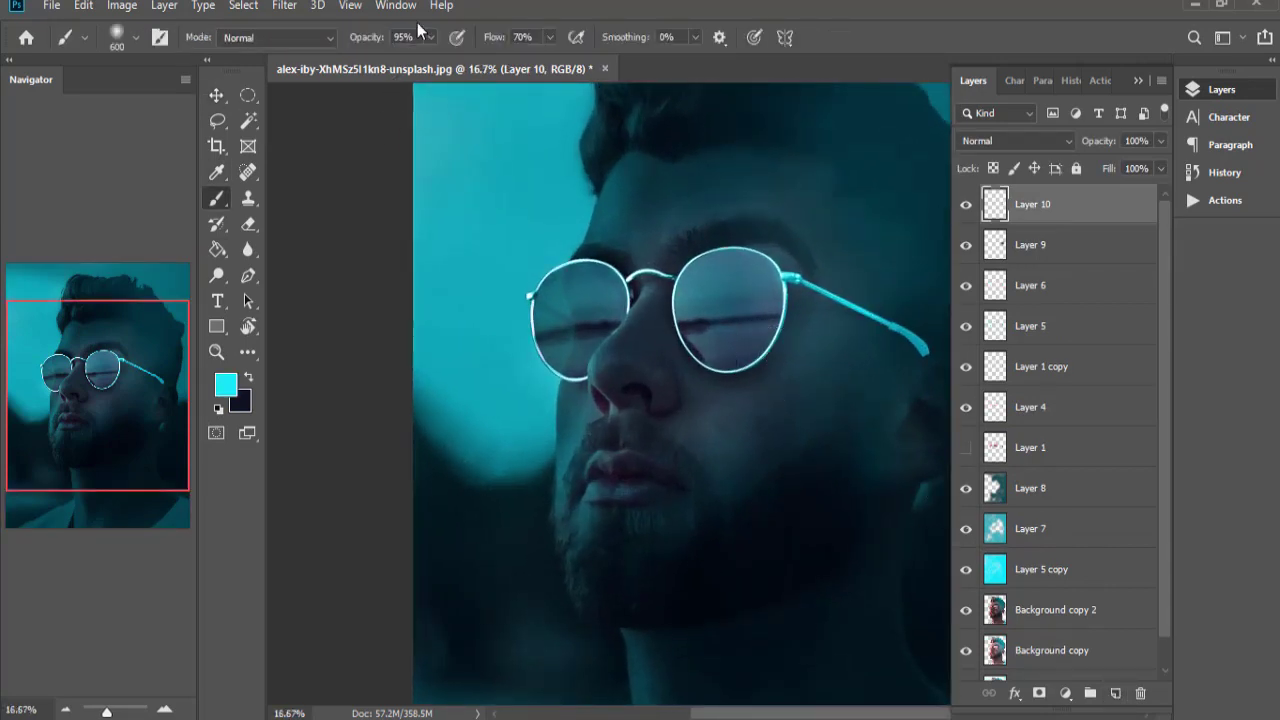
pyautogui.click(430, 37)
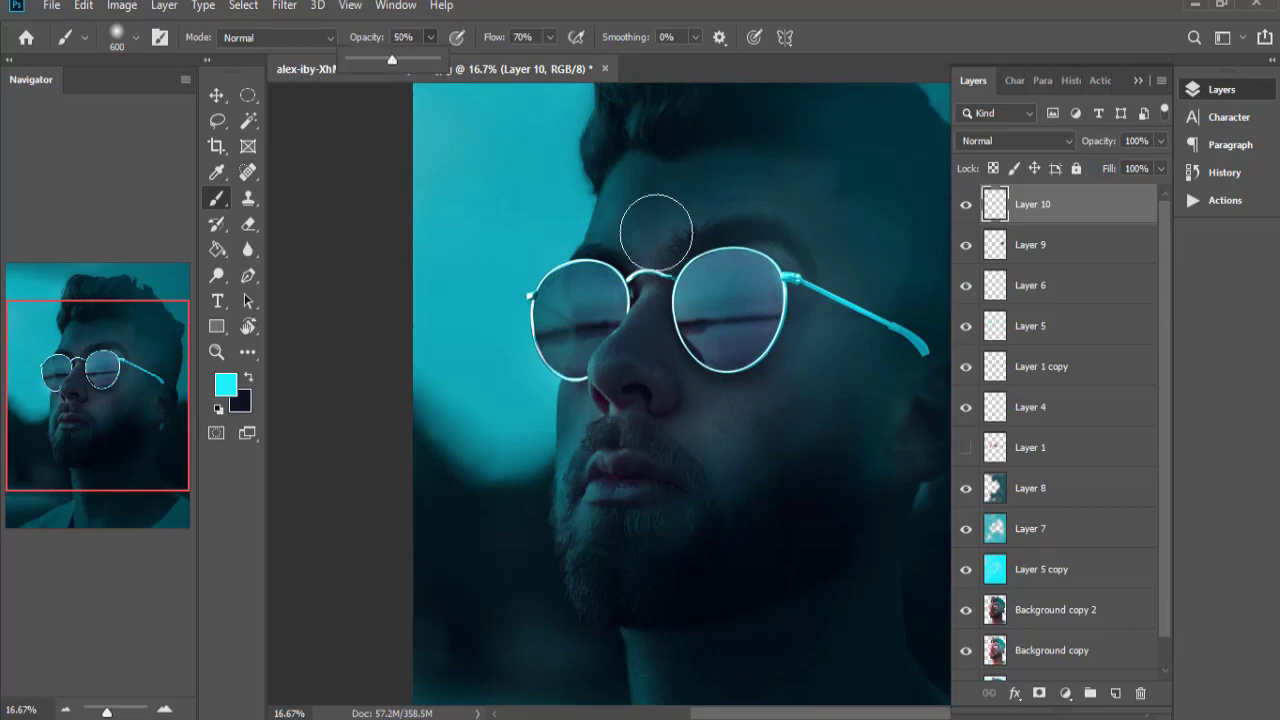
pyautogui.press('5')
pyautogui.press('[')
pyautogui.press('[')
pyautogui.press('[')
pyautogui.rightClick(804, 373)
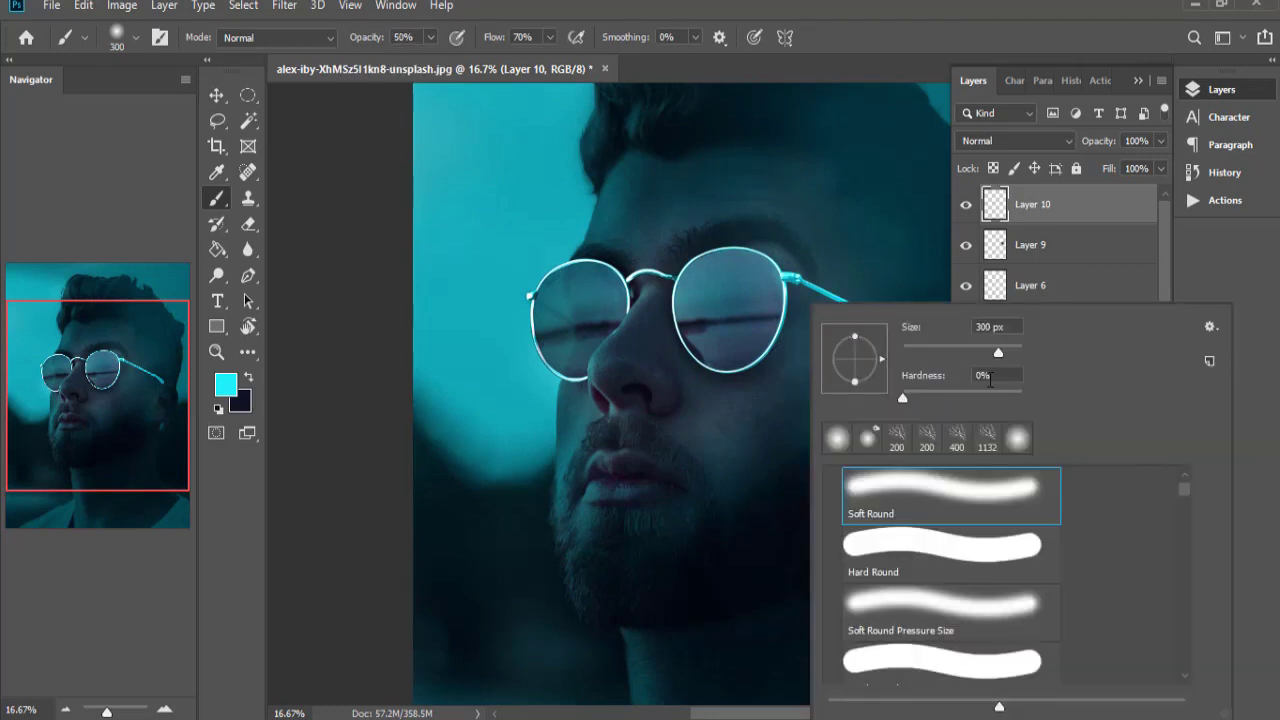
pyautogui.press('Return')
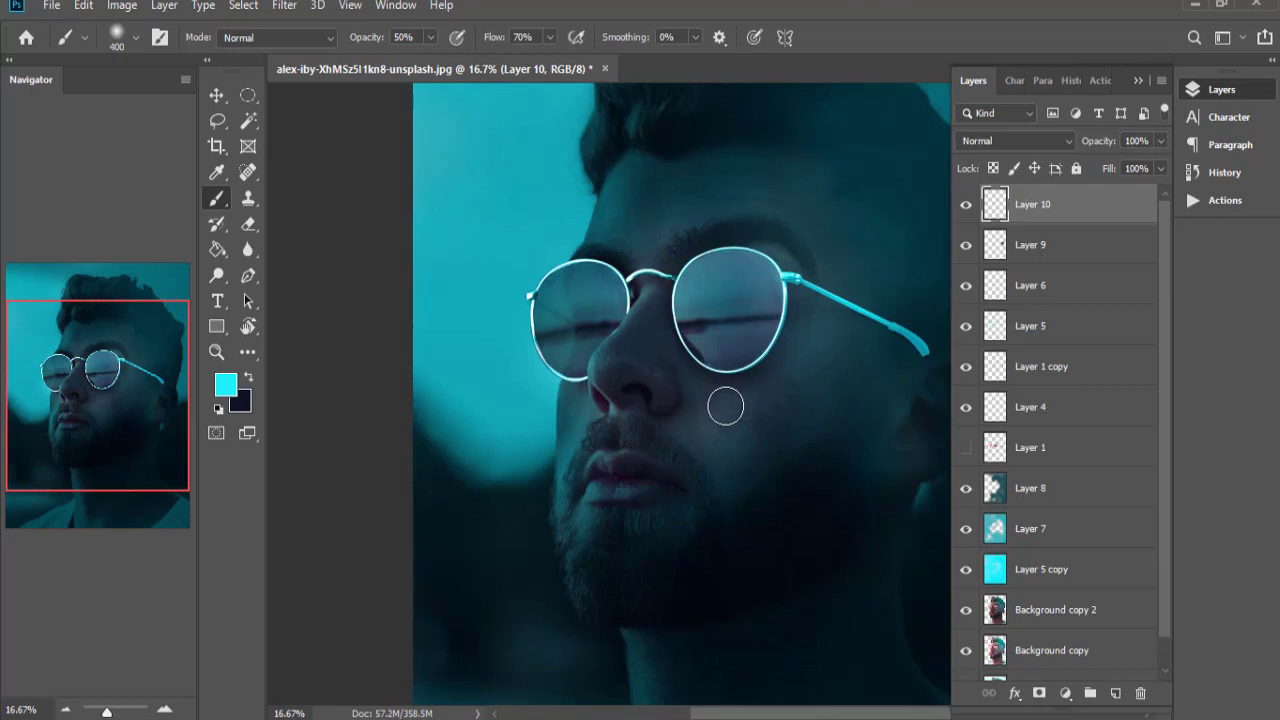
pyautogui.press(']')
# Paint a cyan glow from cheek to glasses arm and set Layer 10 to Soft Light.
pyautogui.moveTo(725, 405); pyautogui.dragTo(836, 311)
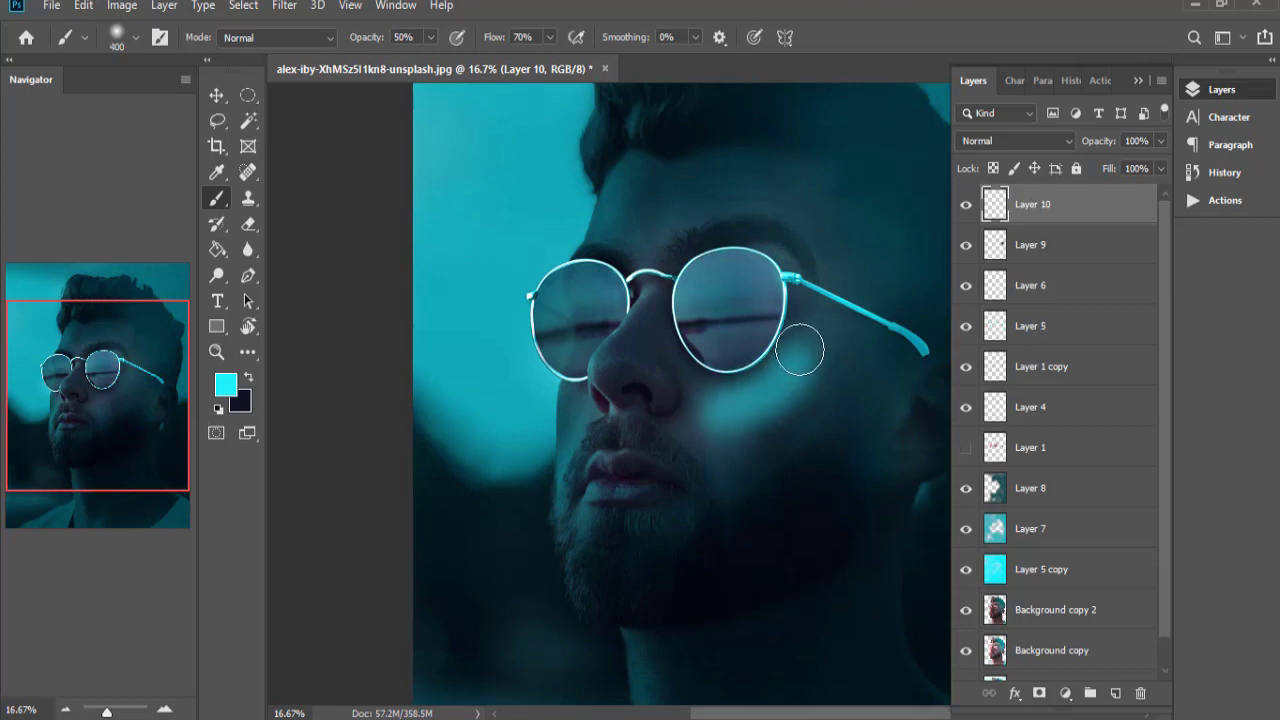
pyautogui.click(1045, 141)
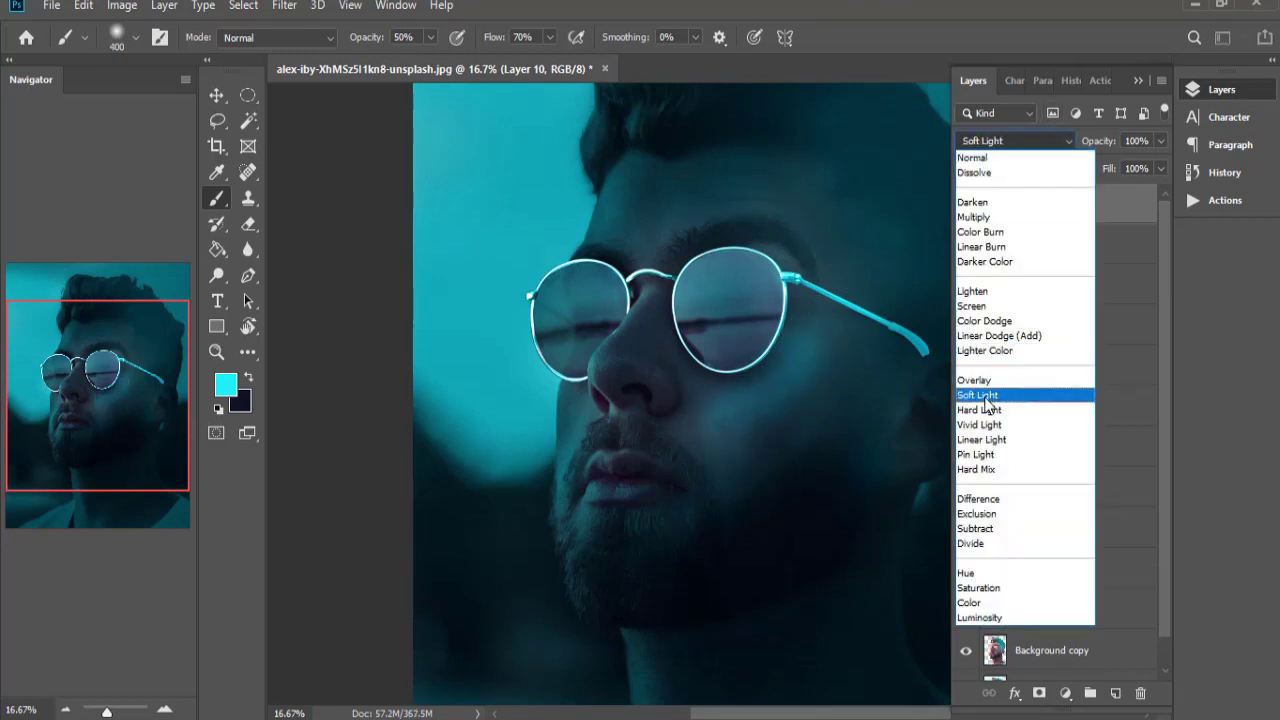
pyautogui.click(985, 396)
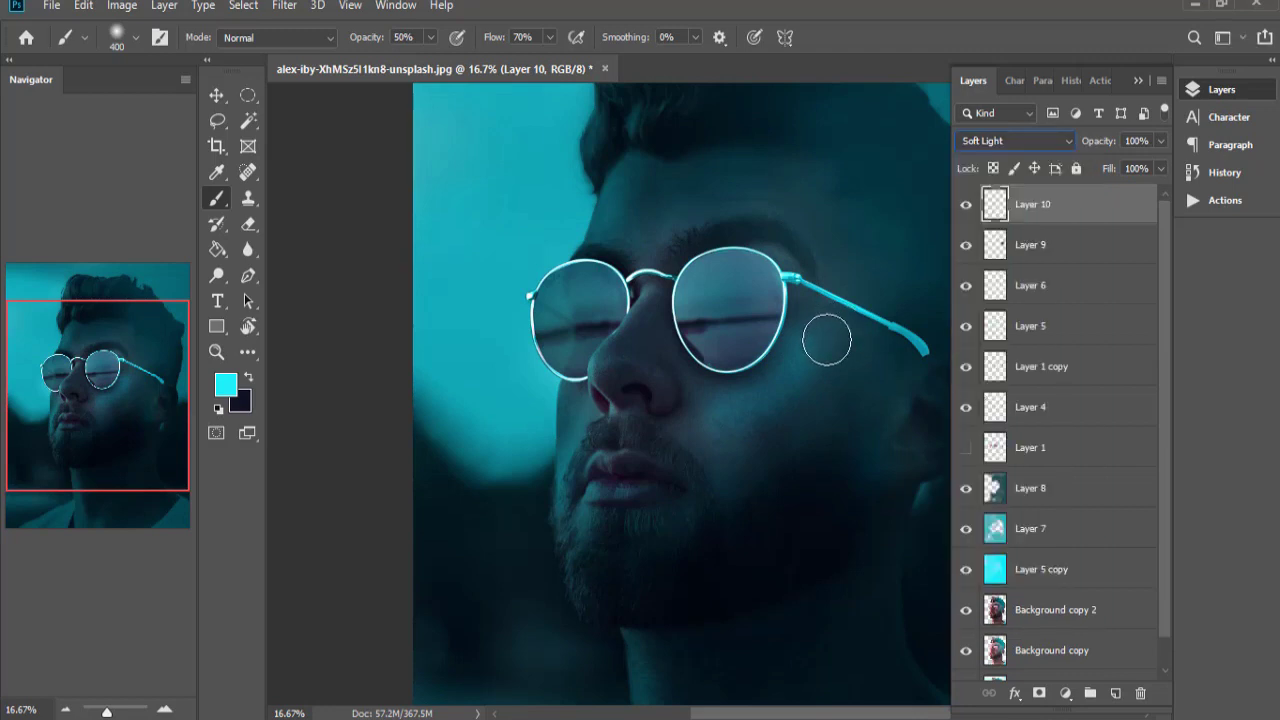
pyautogui.press('[')
pyautogui.press('[')
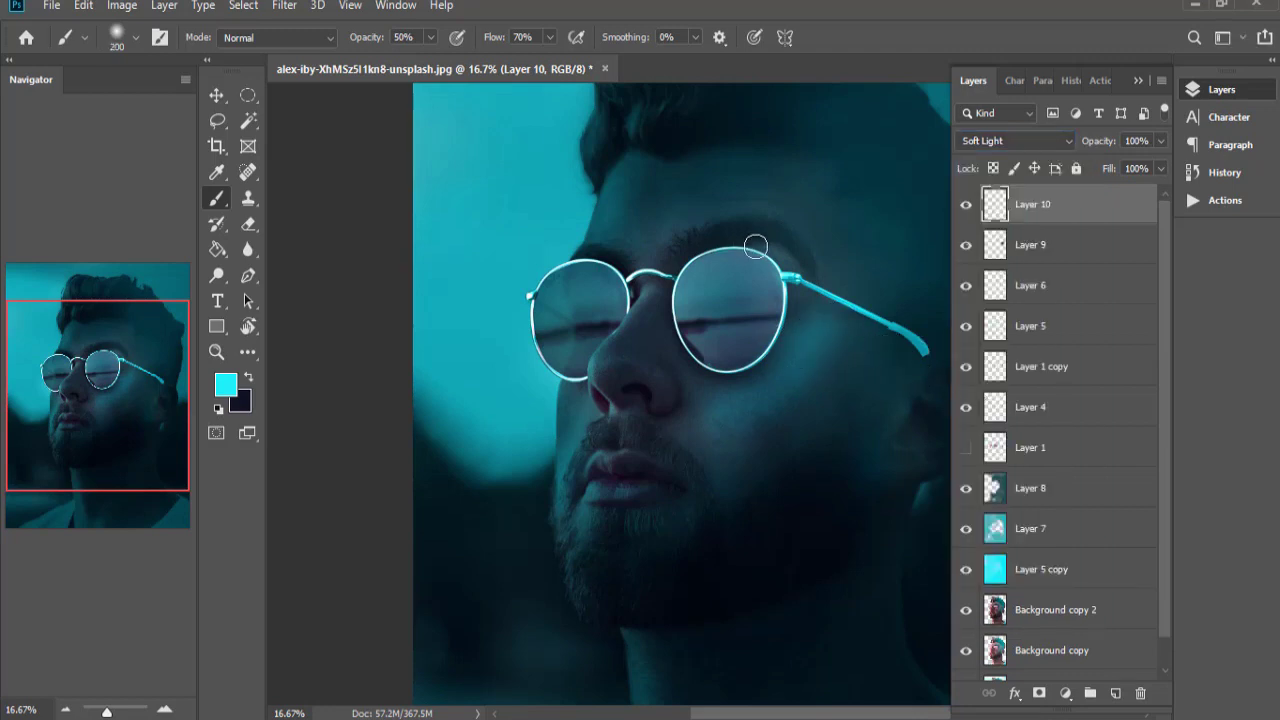
pyautogui.press('[')
pyautogui.press('[')
pyautogui.press('[')
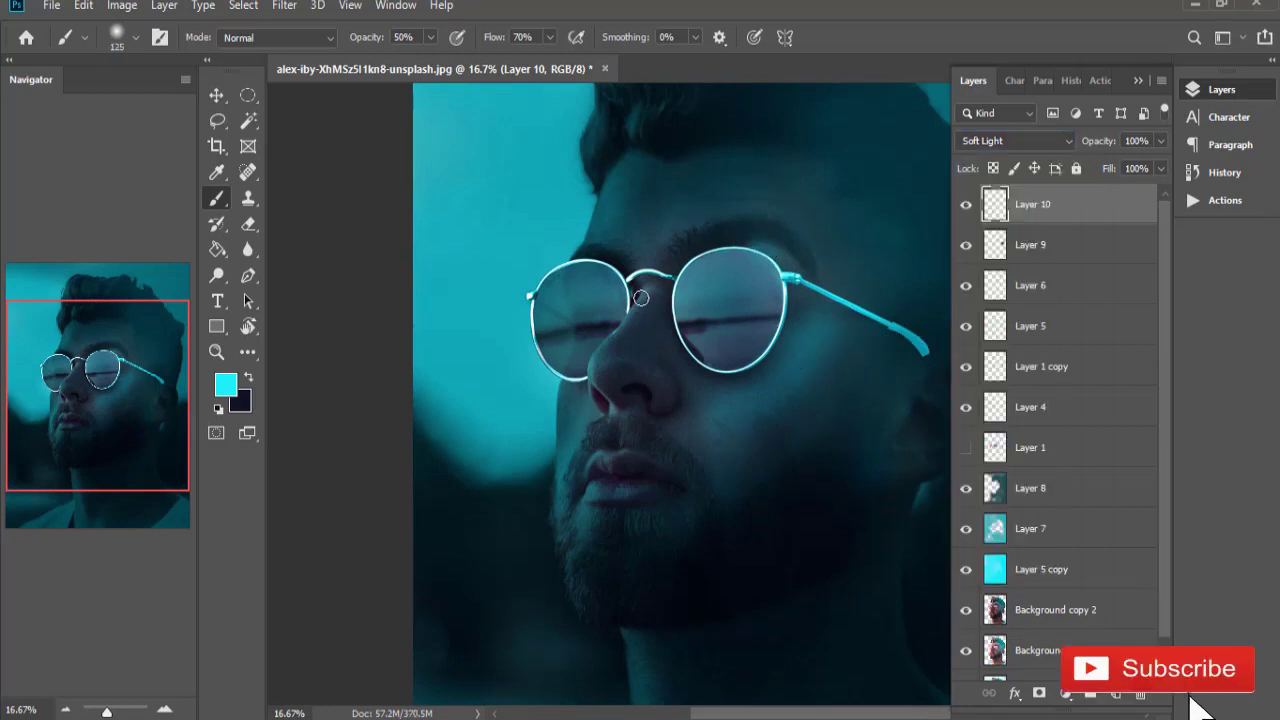
pyautogui.hotkey('ctrl', '+')
pyautogui.hotkey('ctrl', '+')
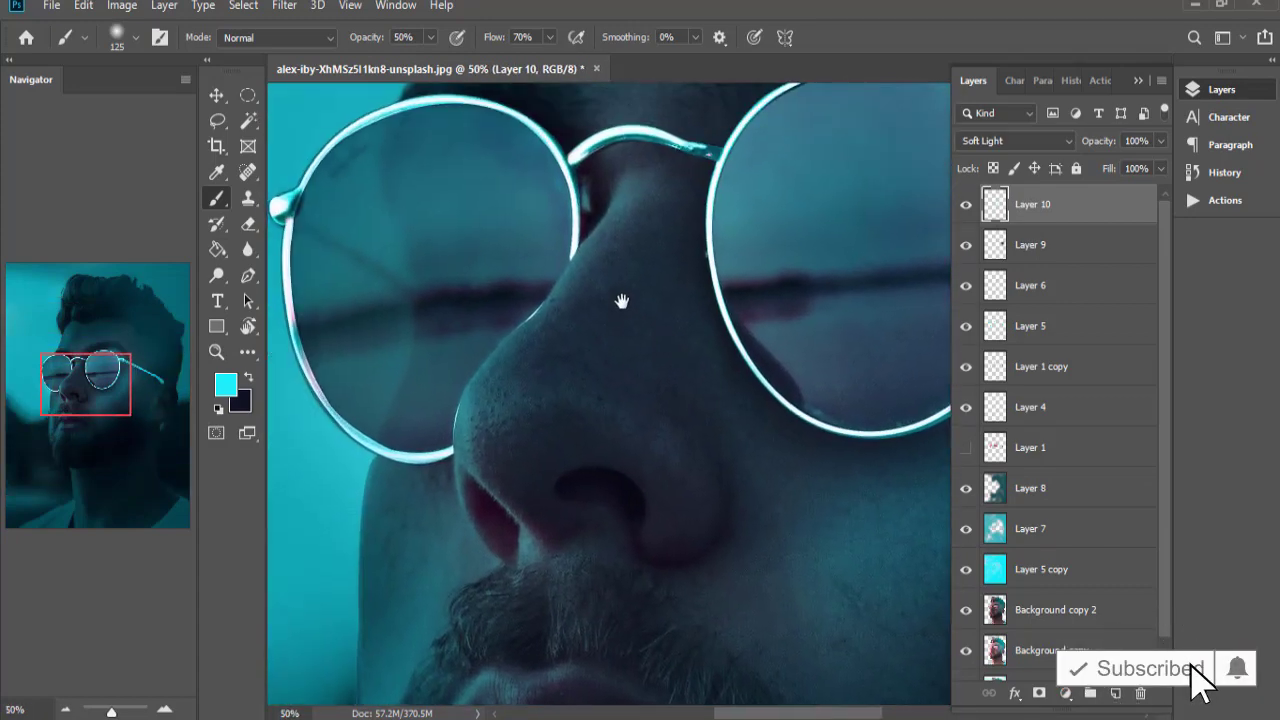
# Zoom in and paint cyan highlights down the nose's left edge and along the nostril.
pyautogui.moveTo(491, 189); pyautogui.dragTo(617, 297)
pyautogui.press('[')
pyautogui.press('[')
pyautogui.press('[')
pyautogui.press('[')
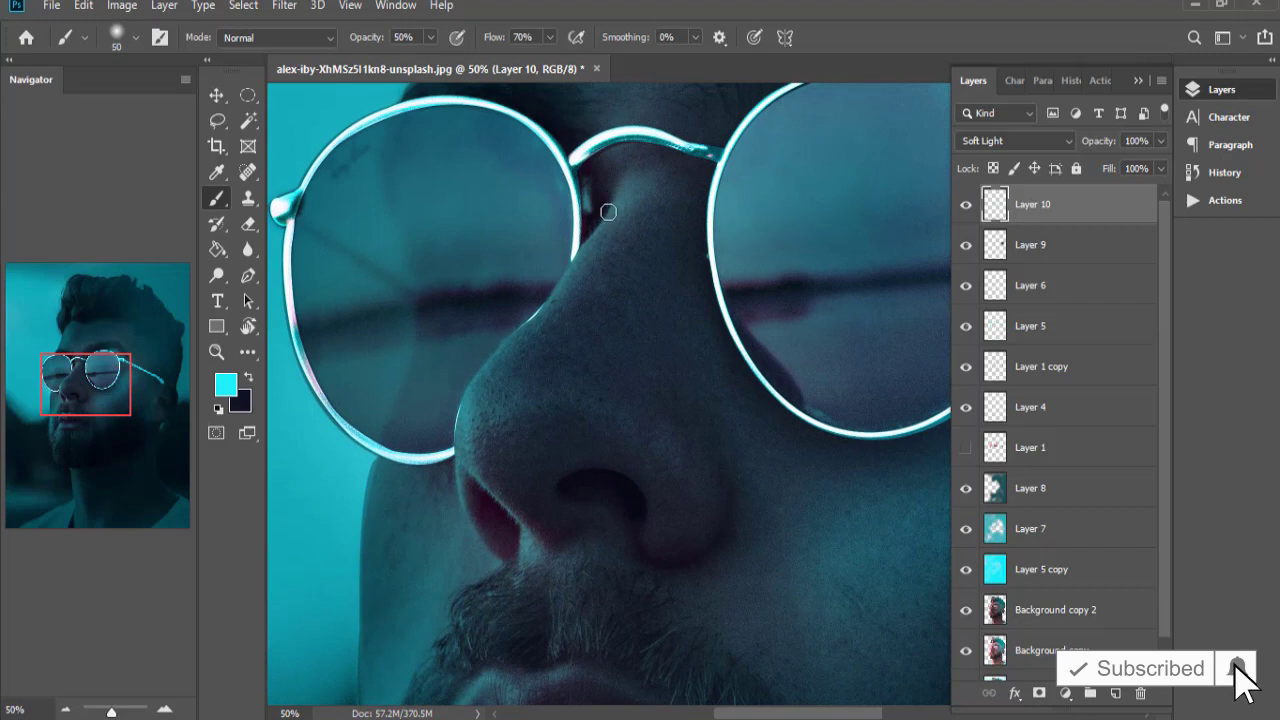
pyautogui.hotkey('ctrl', '+')
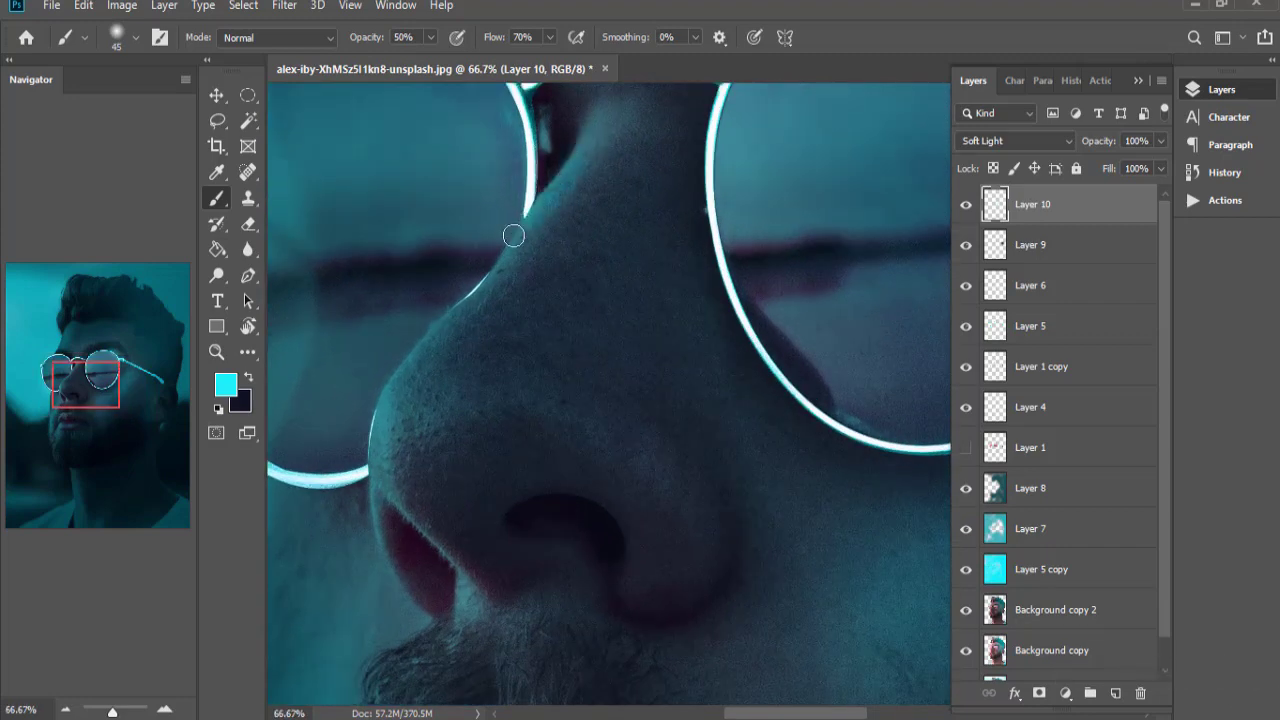
pyautogui.moveTo(416, 362)
pyautogui.mouseDown()
pyautogui.moveTo(369, 489)
pyautogui.moveTo(383, 574)
pyautogui.moveTo(420, 606)
pyautogui.mouseUp()
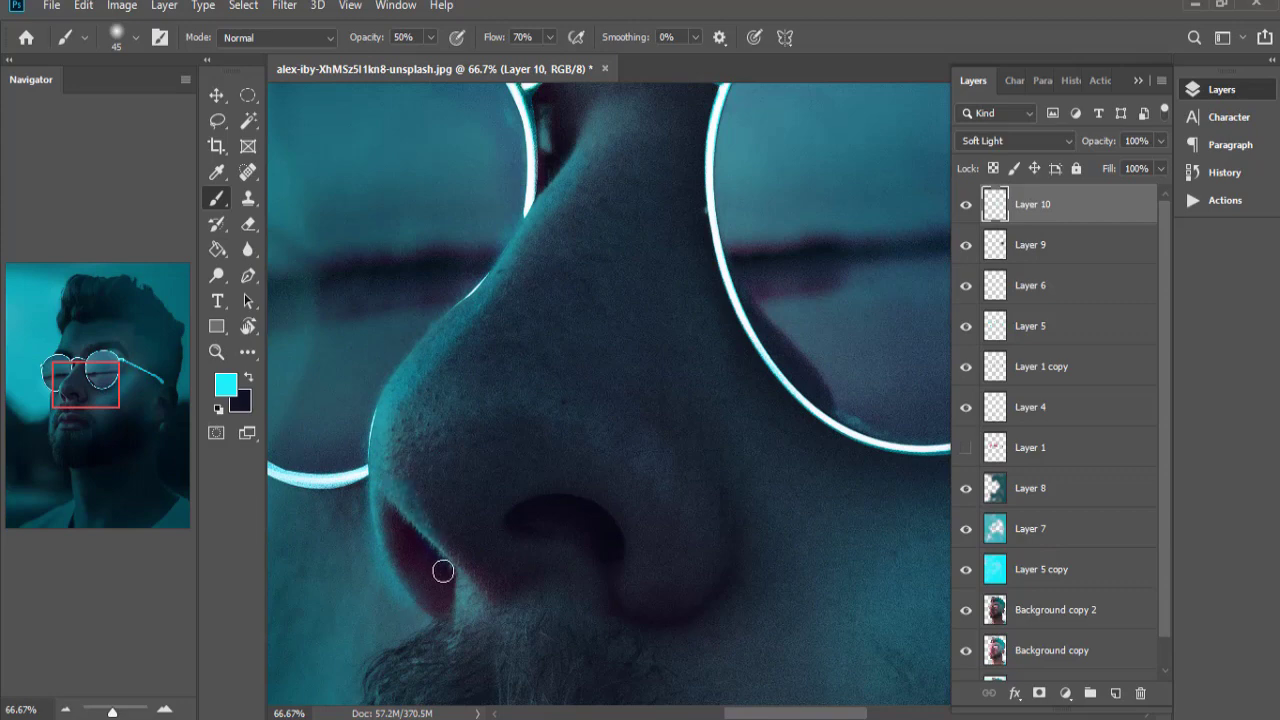
pyautogui.moveTo(623, 502)
pyautogui.mouseDown()
pyautogui.moveTo(640, 611)
pyautogui.moveTo(668, 614)
pyautogui.mouseUp()
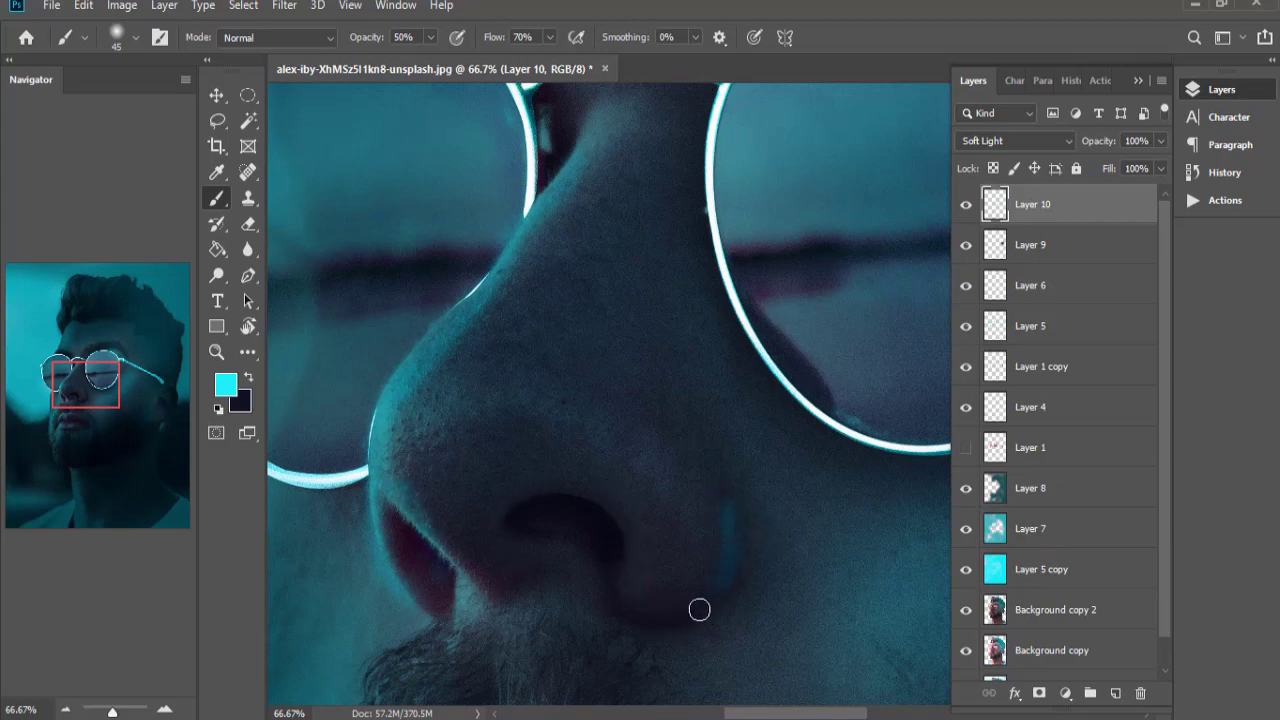
# Brush cyan light along the rim of the right lens.
pyautogui.moveTo(455, 521); pyautogui.dragTo(870, 515)
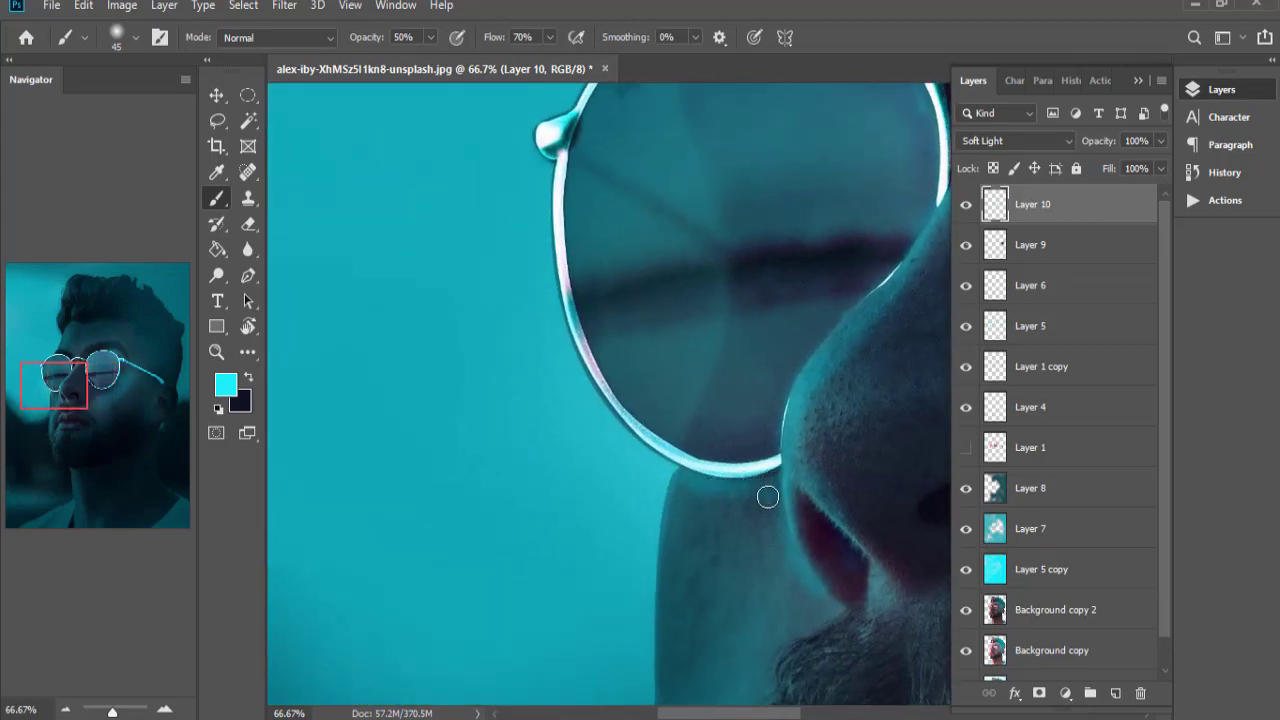
pyautogui.moveTo(731, 370); pyautogui.dragTo(691, 517)
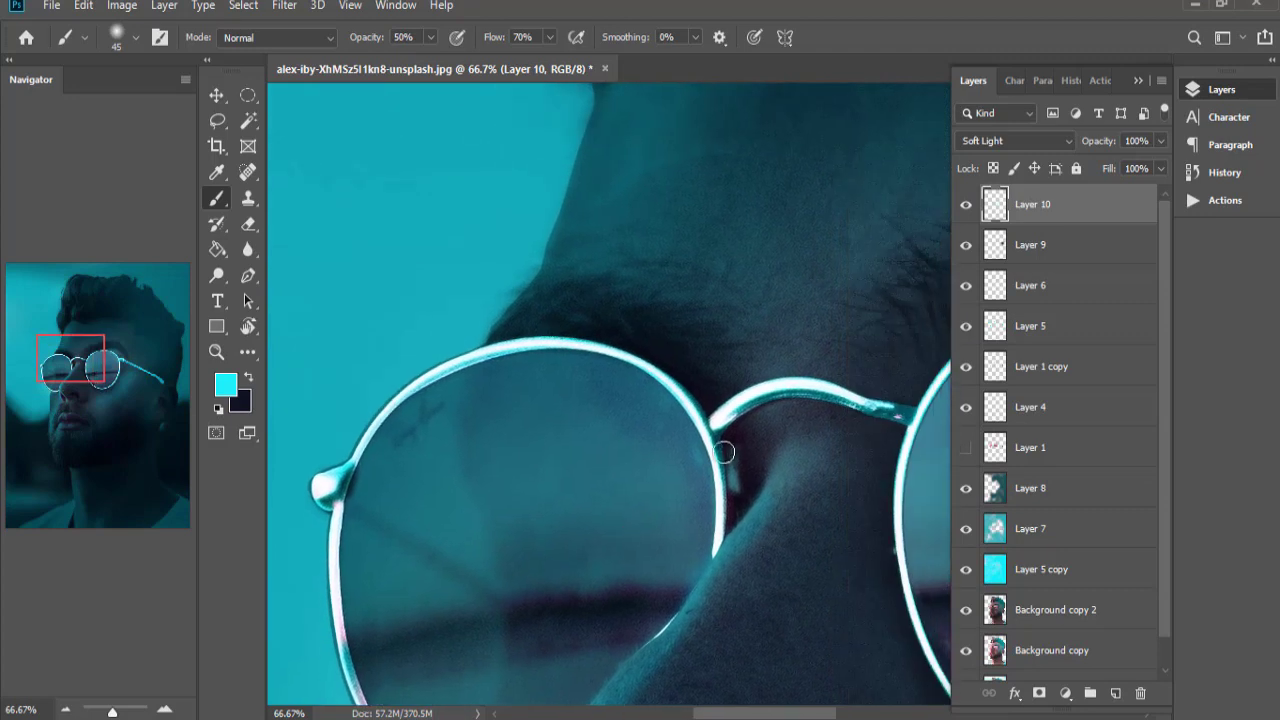
pyautogui.moveTo(866, 477)
pyautogui.mouseDown()
pyautogui.moveTo(614, 374)
pyautogui.moveTo(582, 397)
pyautogui.moveTo(517, 286)
pyautogui.mouseUp()
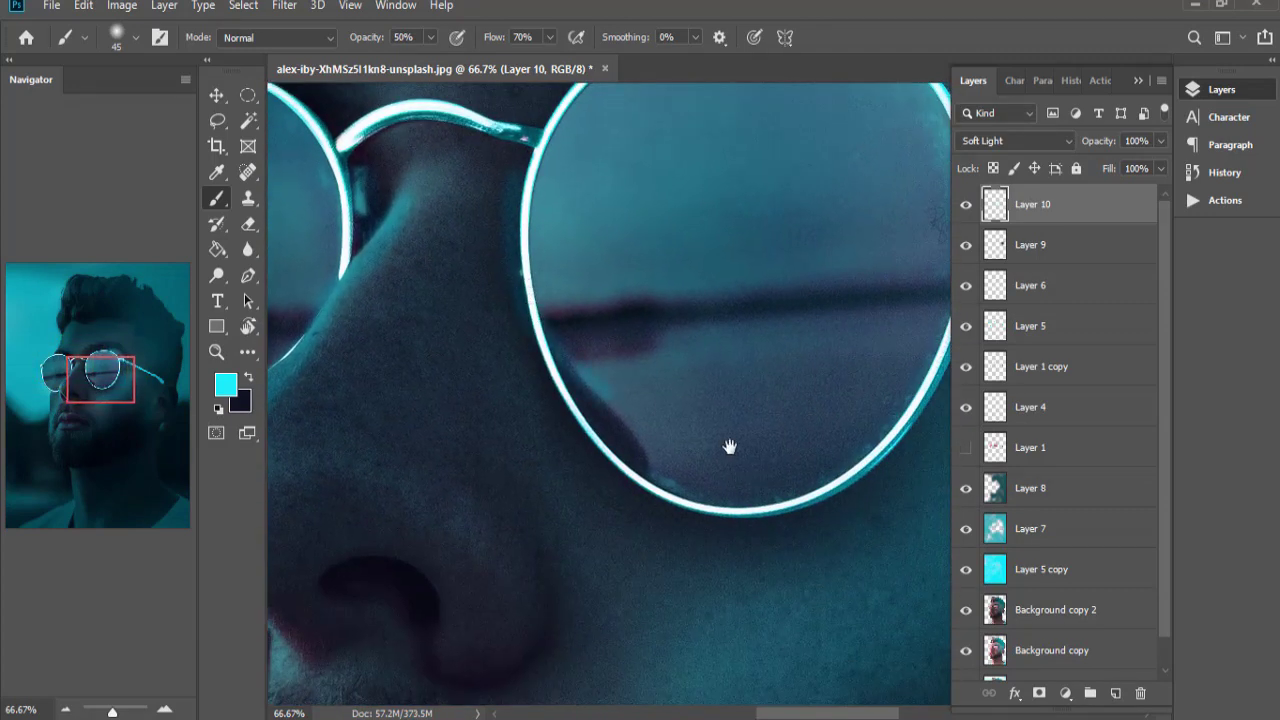
pyautogui.moveTo(734, 443); pyautogui.dragTo(668, 417)
pyautogui.moveTo(475, 289); pyautogui.dragTo(634, 451)
pyautogui.hotkey('ctrl', 'z')
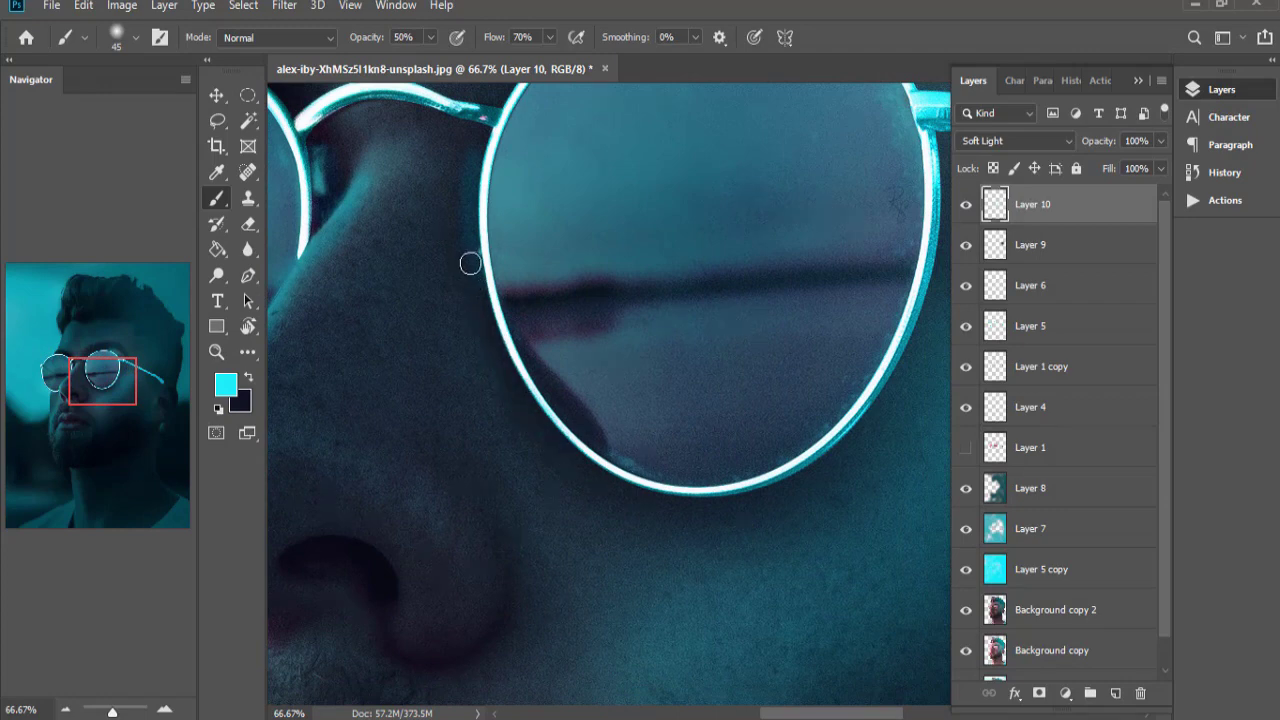
pyautogui.moveTo(486, 277); pyautogui.dragTo(545, 425)
# Paint a glow stroke along the glasses' temple arm, undoing the stroke beneath it.
pyautogui.hscroll(2, 800, 551)
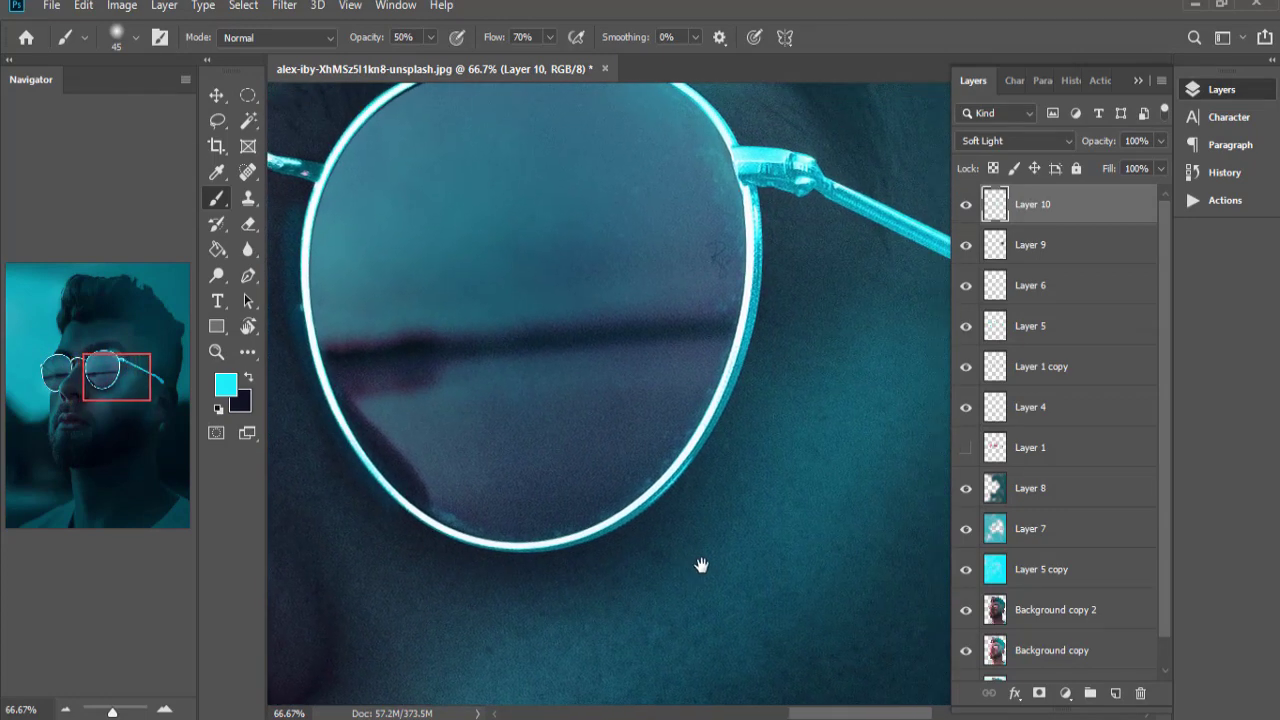
pyautogui.hscroll(3, 703, 563)
pyautogui.hscroll(3, 540, 574)
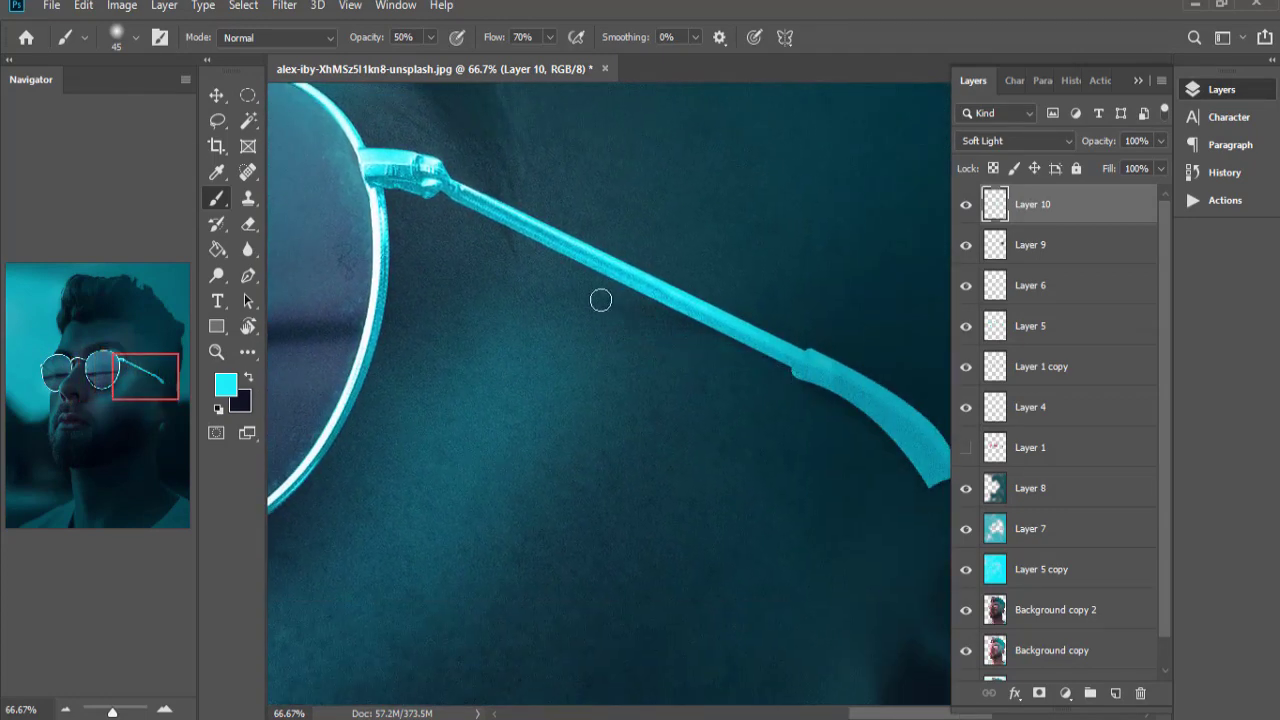
pyautogui.moveTo(600, 297); pyautogui.dragTo(778, 376)
pyautogui.hotkey('ctrl', 'z')
pyautogui.moveTo(463, 220); pyautogui.dragTo(800, 400)
# Undo the temple-arm stroke, add empty Layer 11, and zoom out to the whole face.
pyautogui.hotkey('ctrl', 'z')
pyautogui.click(1116, 693)
pyautogui.click(976, 142)
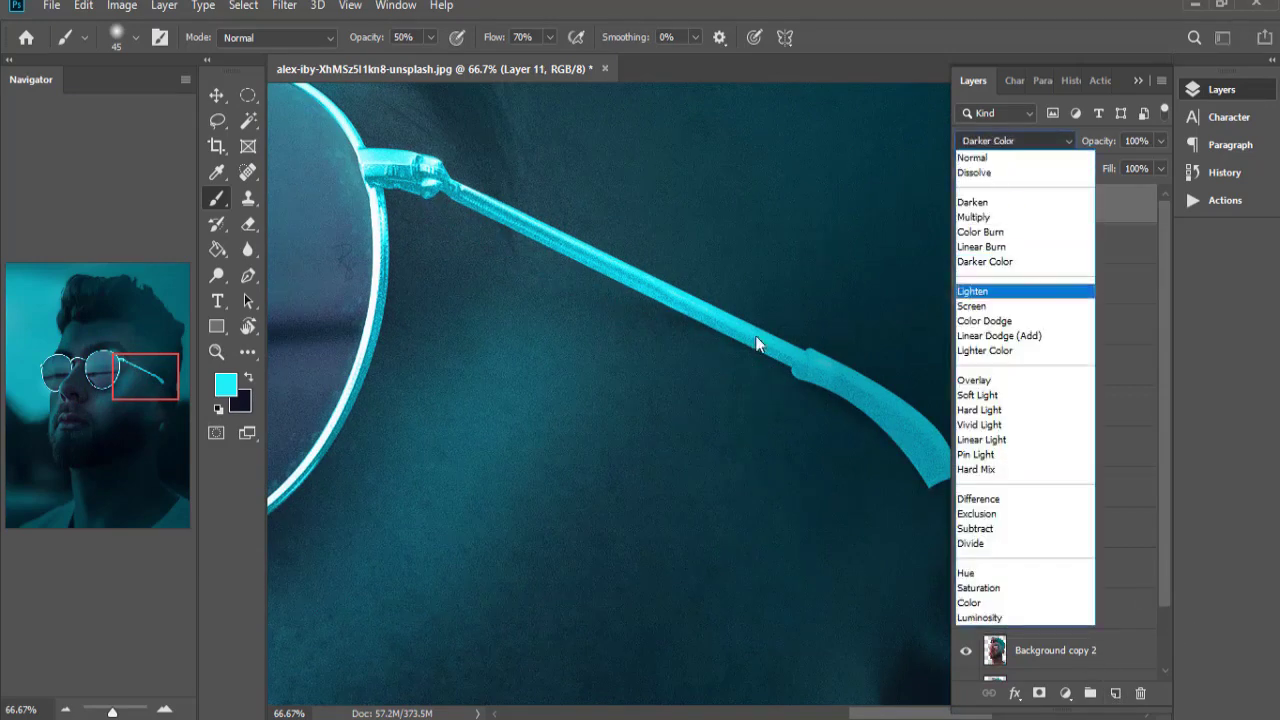
pyautogui.press('Escape')
pyautogui.hotkey('ctrl', '-')
pyautogui.hotkey('ctrl', '-')
pyautogui.hotkey('ctrl', '-')
pyautogui.hotkey('ctrl', '-')
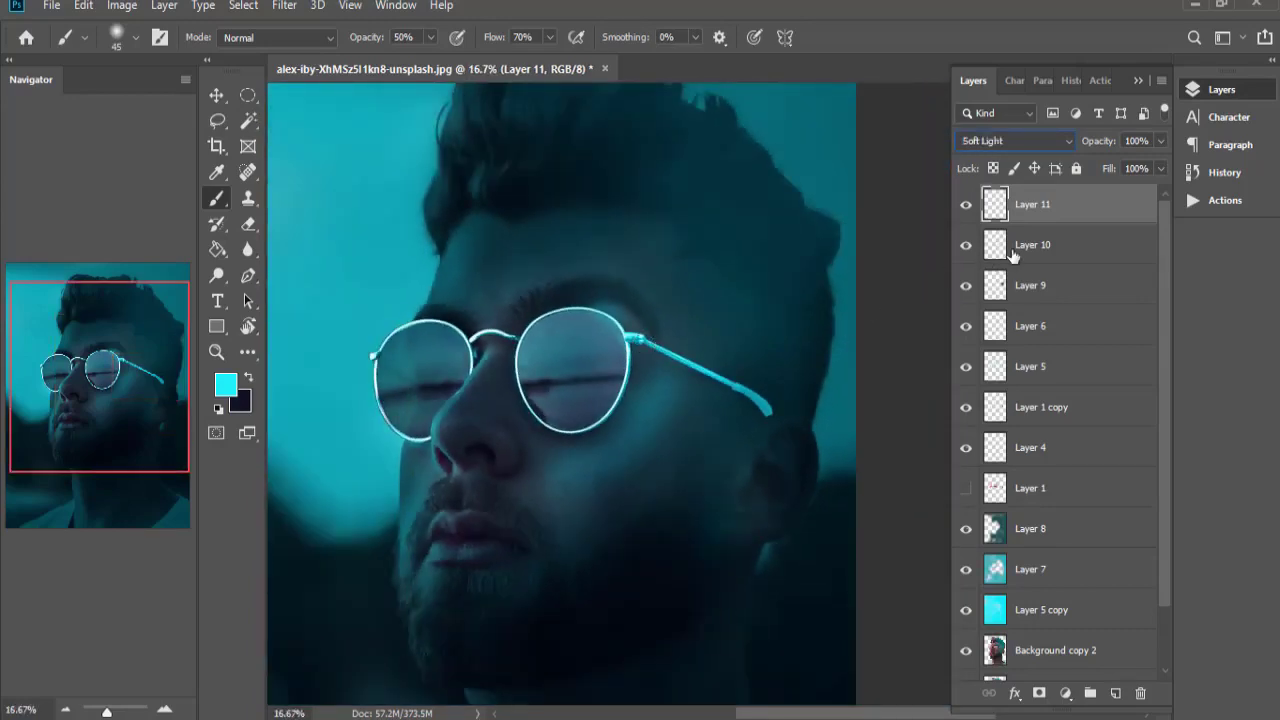
# Select Layer 10 and set up the soft Eraser, then switch to Move and select Layer 8.
pyautogui.click(1012, 252)
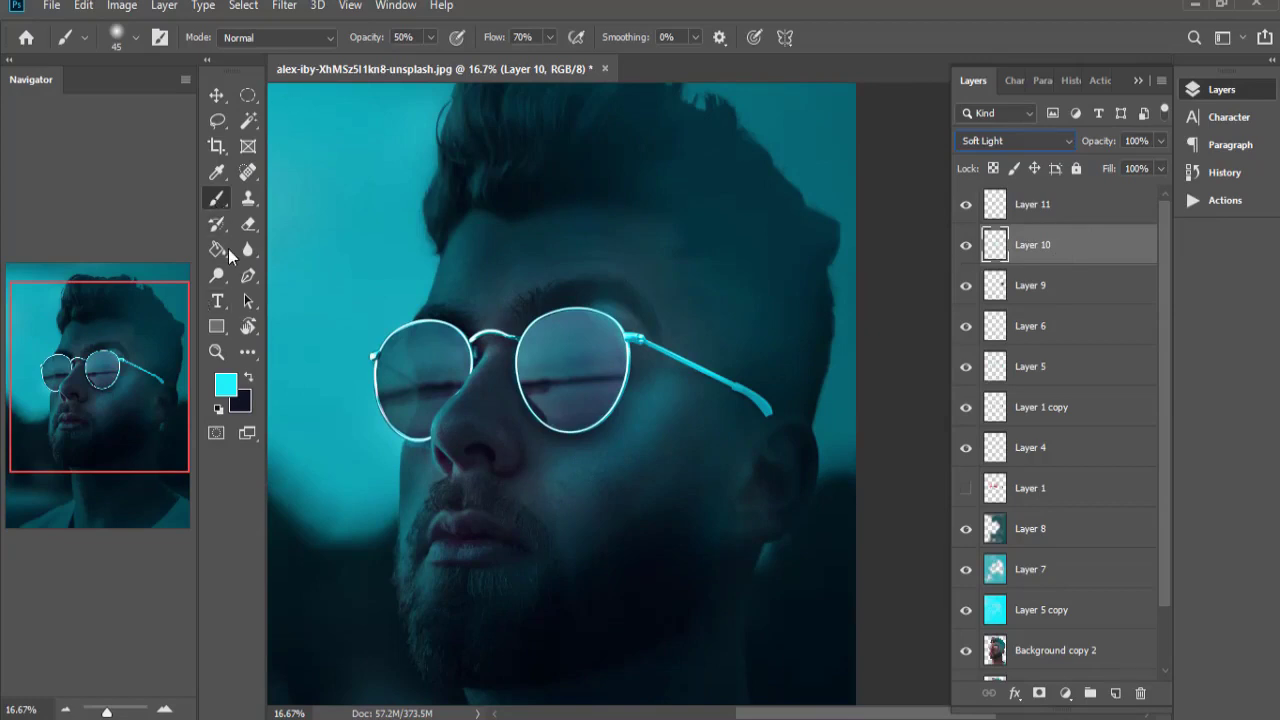
pyautogui.press('e')
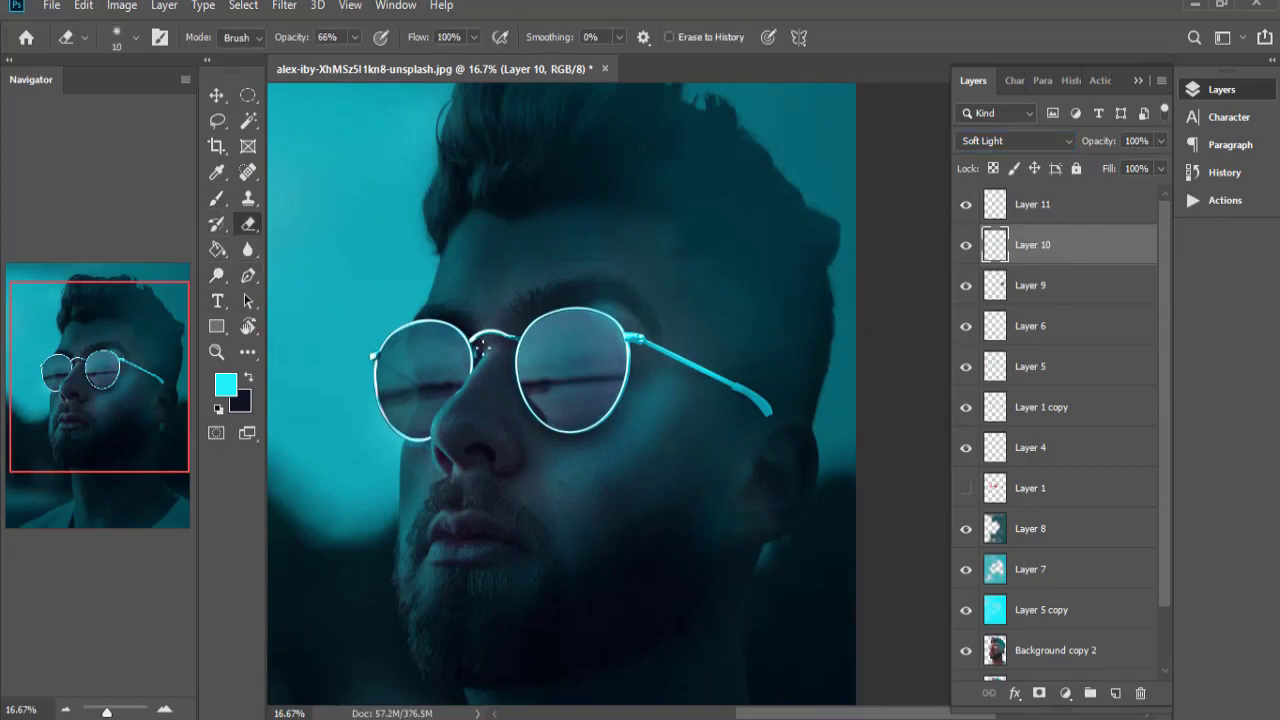
pyautogui.rightClick(568, 464)
pyautogui.press('Escape')
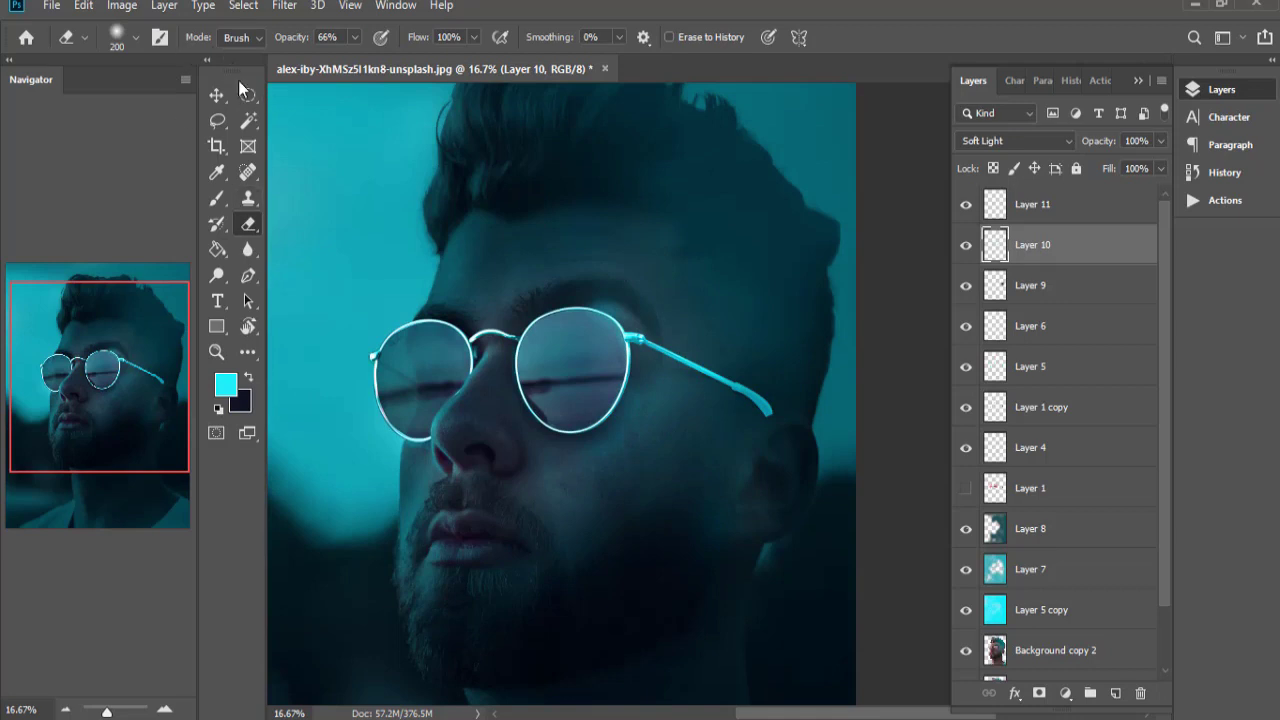
pyautogui.press('v')
pyautogui.click(833, 160)
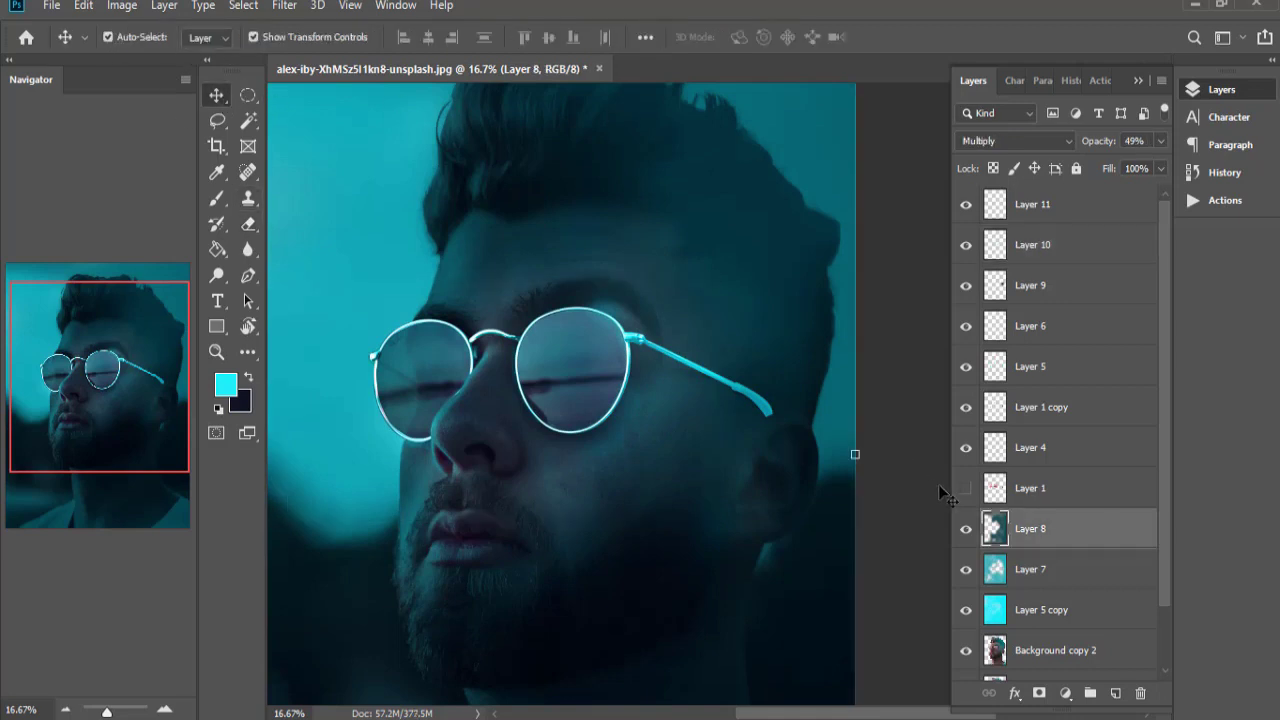
# On Layer 11, paint a broad light-cyan glow below the right lens in Color Dodge at 8% opacity.
pyautogui.click(1066, 201)
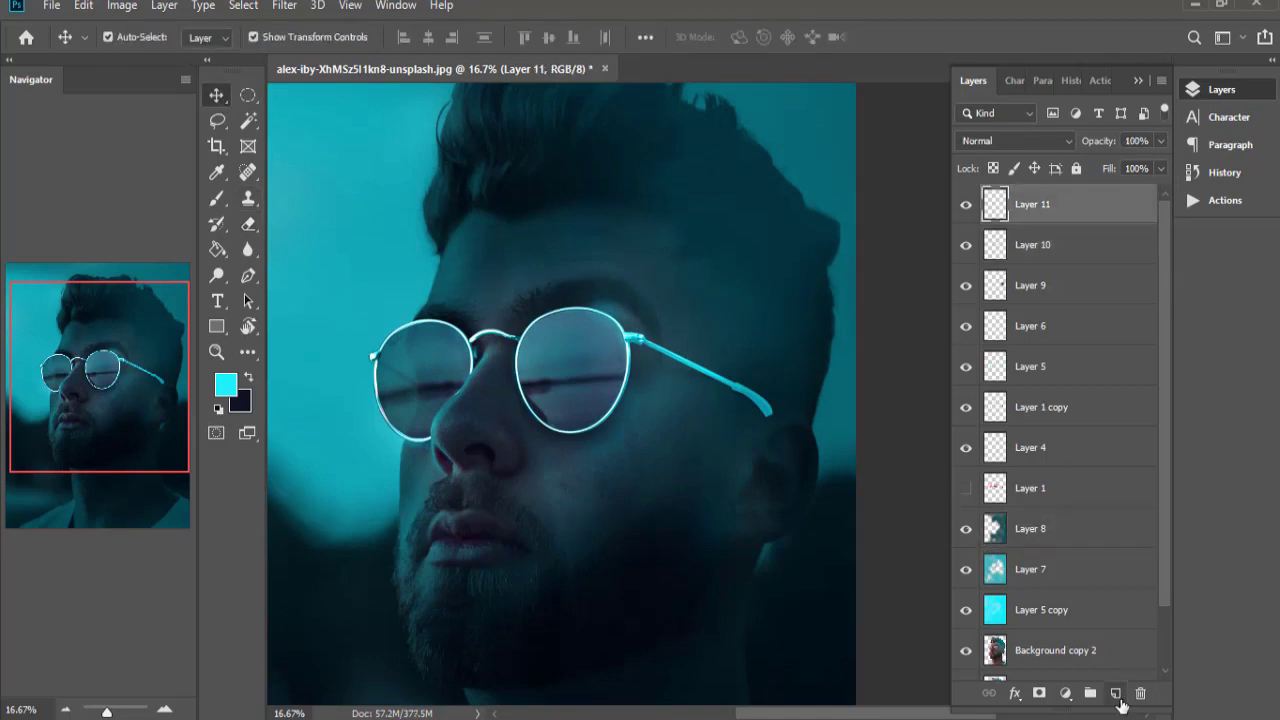
pyautogui.press('i')
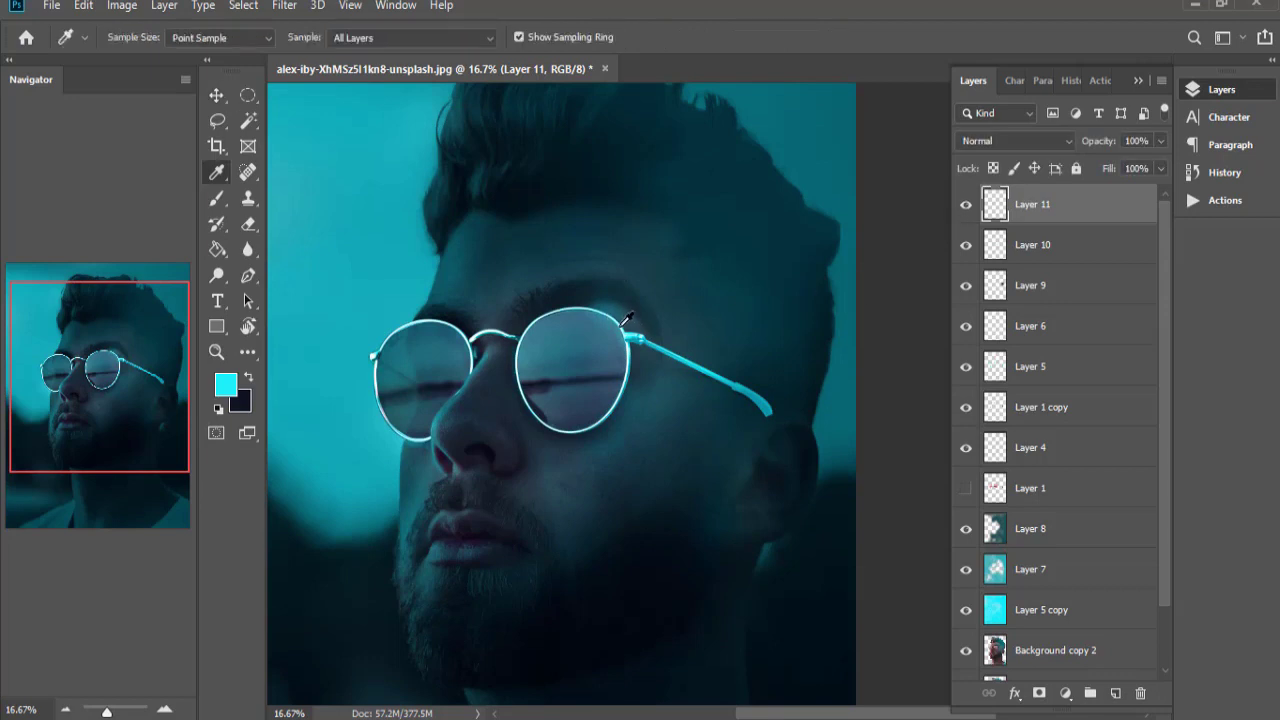
pyautogui.click(620, 328)
pyautogui.press('b')
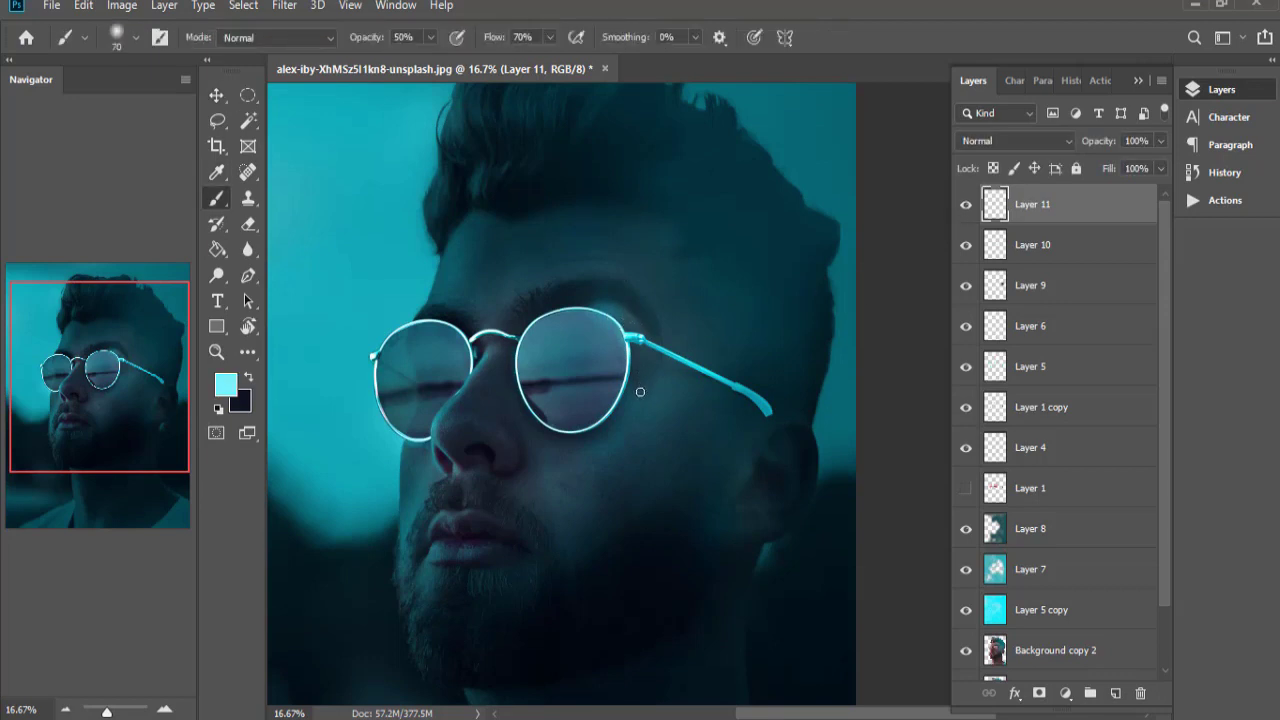
pyautogui.press(']')
pyautogui.press(']')
pyautogui.press(']')
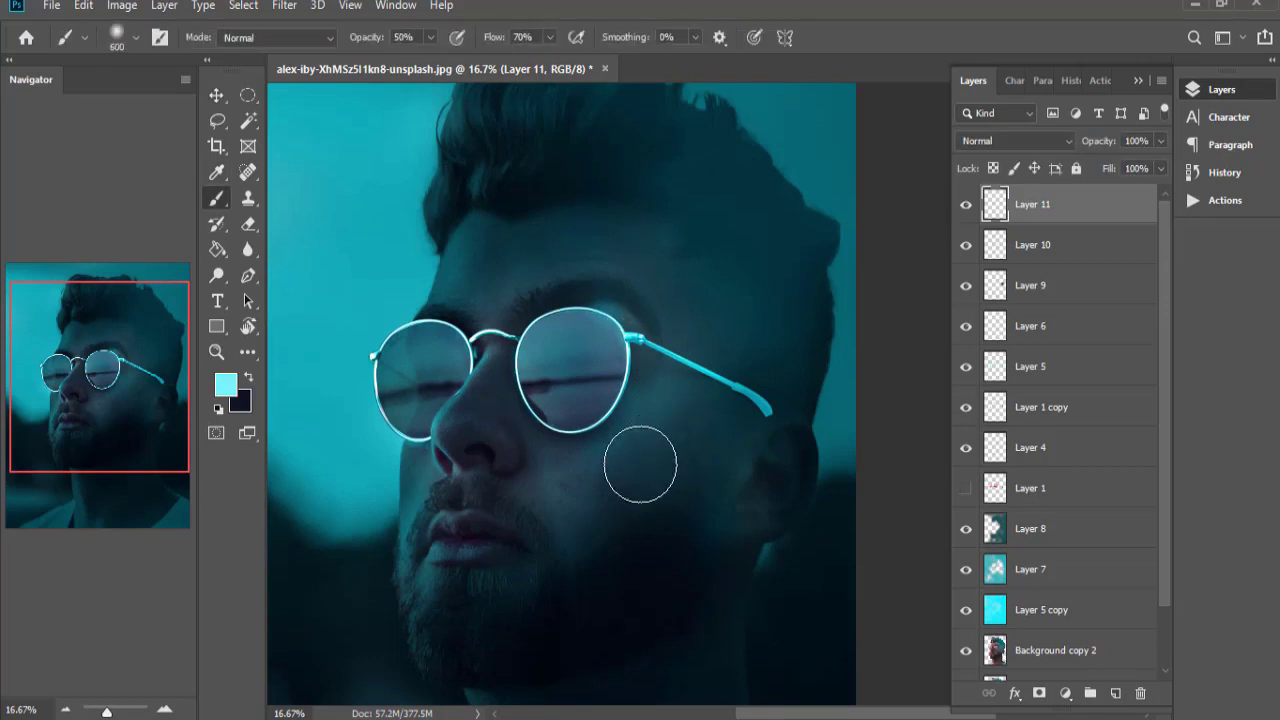
pyautogui.moveTo(640, 457)
pyautogui.mouseDown()
pyautogui.moveTo(660, 443)
pyautogui.moveTo(615, 489)
pyautogui.mouseUp()
pyautogui.click(1015, 140)
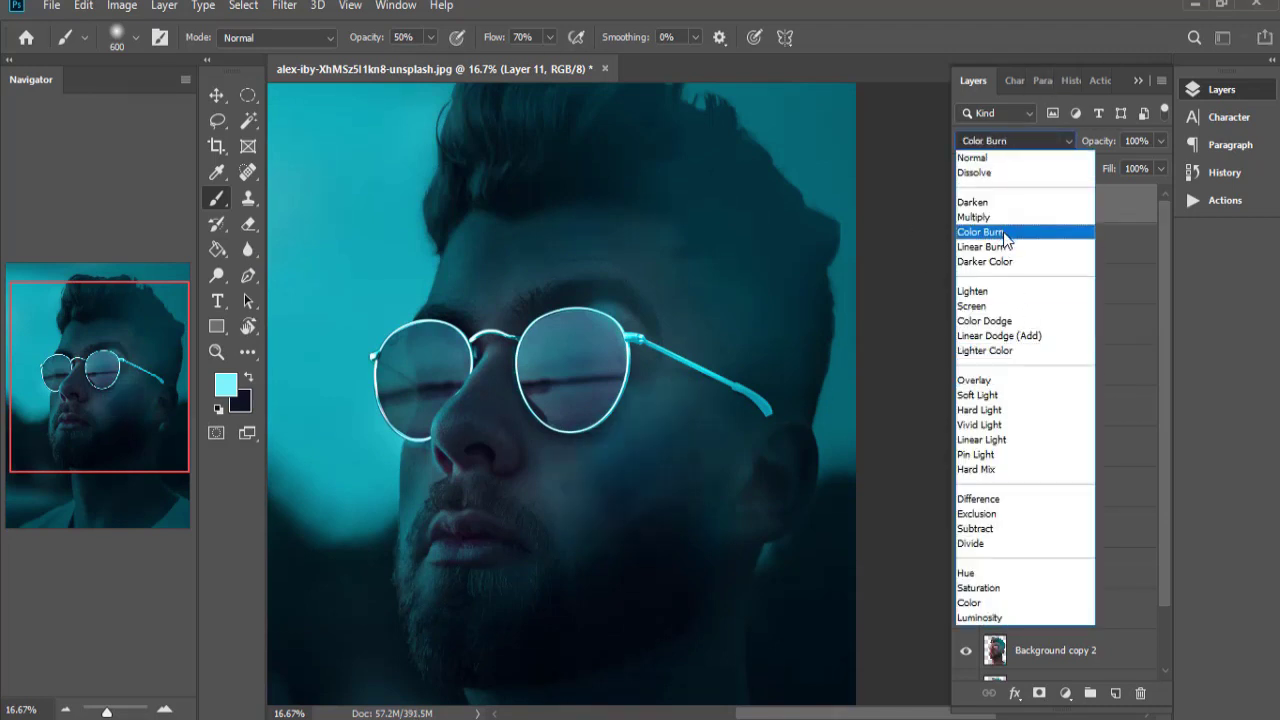
pyautogui.click(1015, 321)
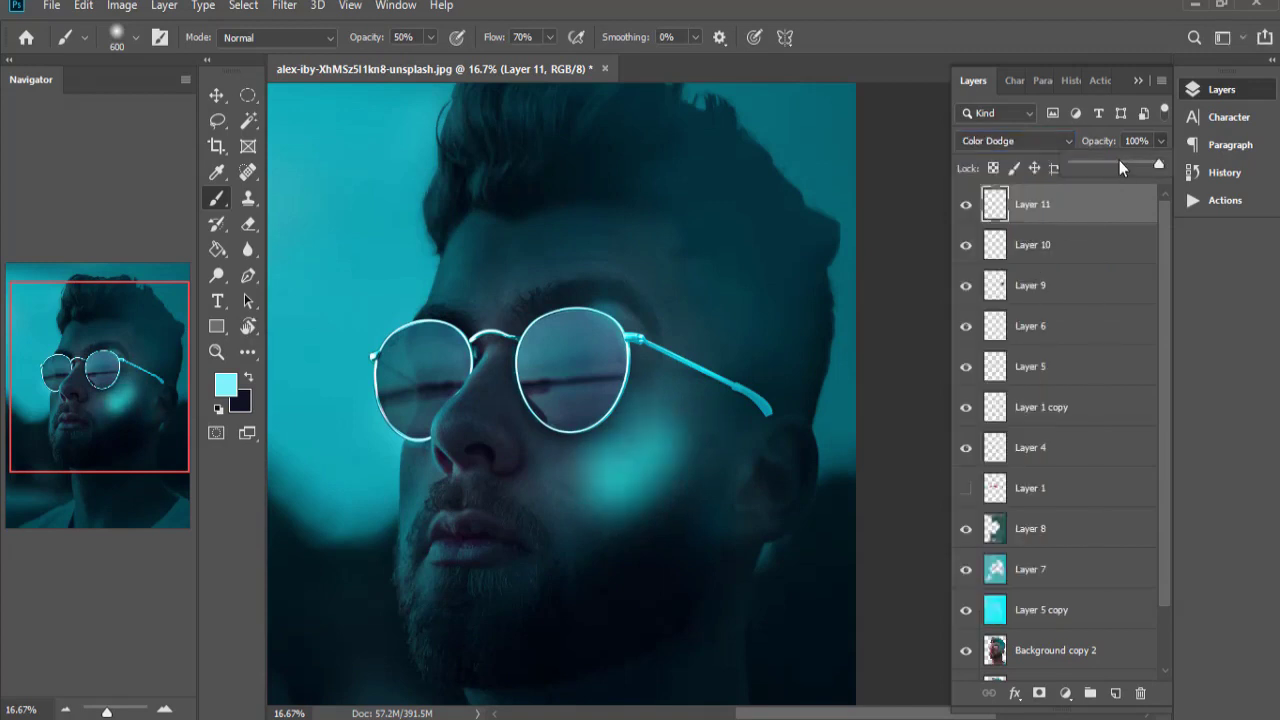
pyautogui.moveTo(1119, 161); pyautogui.dragTo(1079, 166)
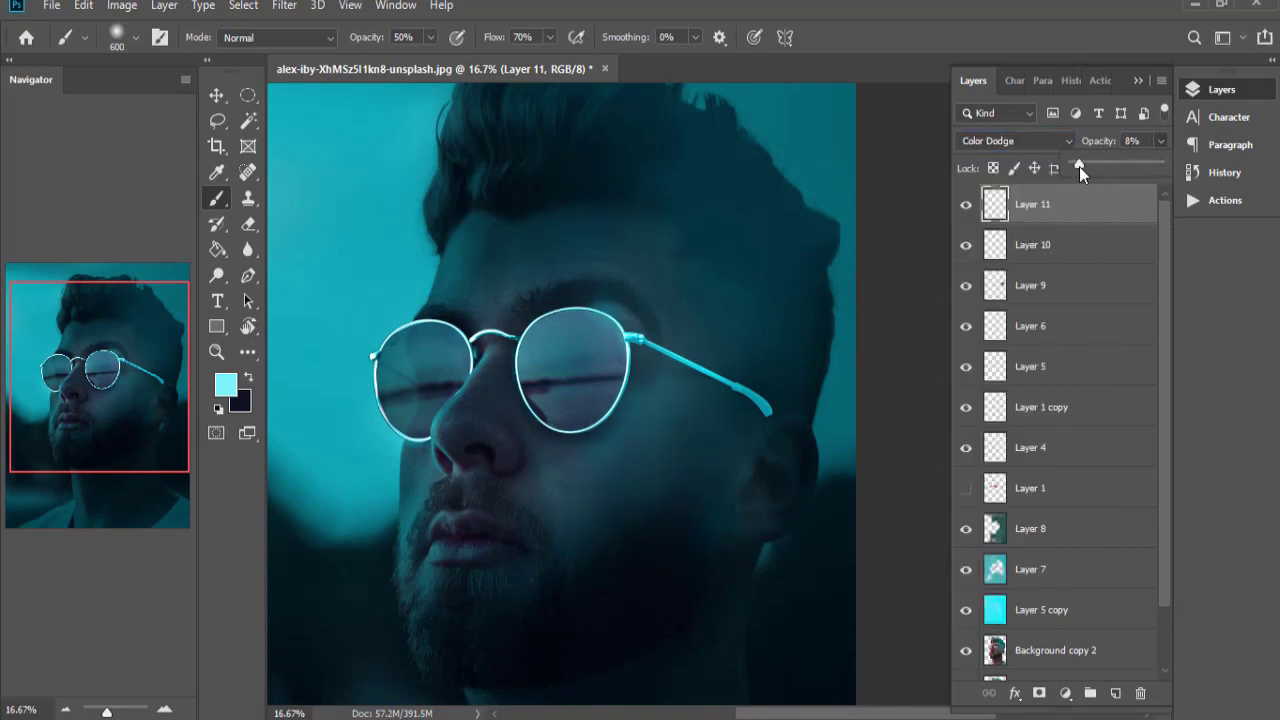
# Add Layer 12 with a blue foreground colour and set it to Overlay.
pyautogui.click(1115, 692)
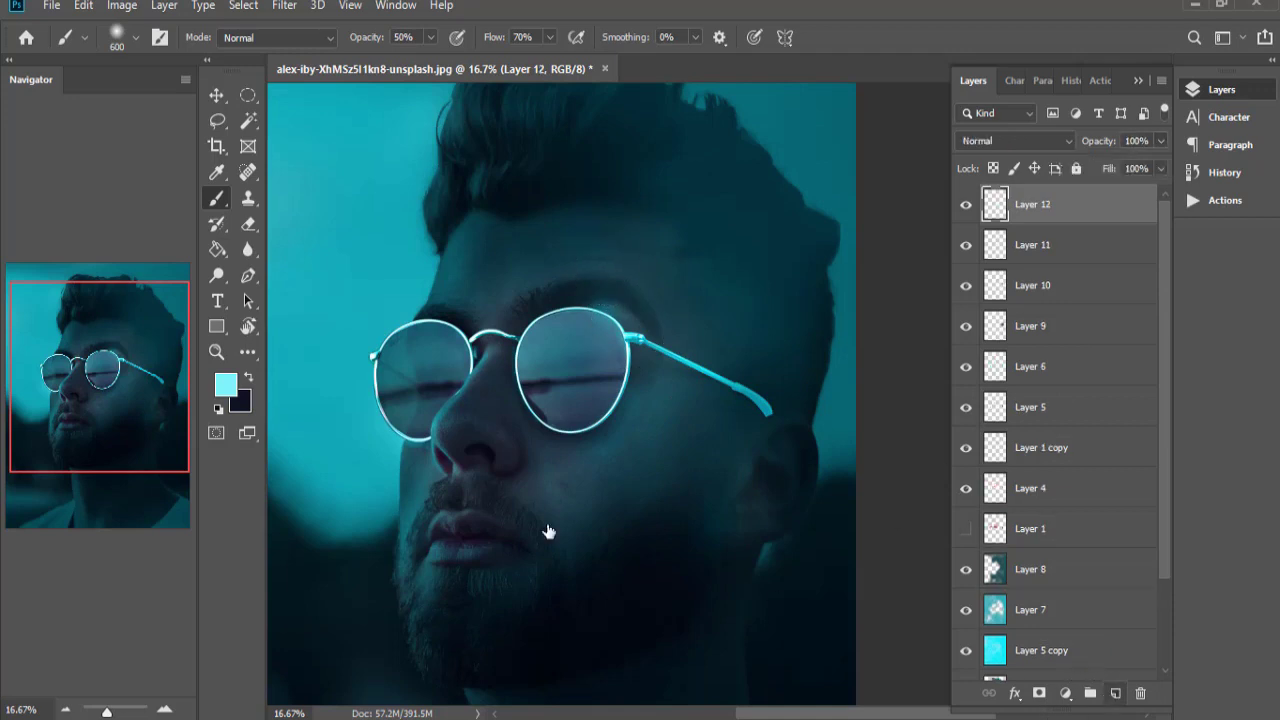
pyautogui.click(226, 385)
pyautogui.click(398, 493)
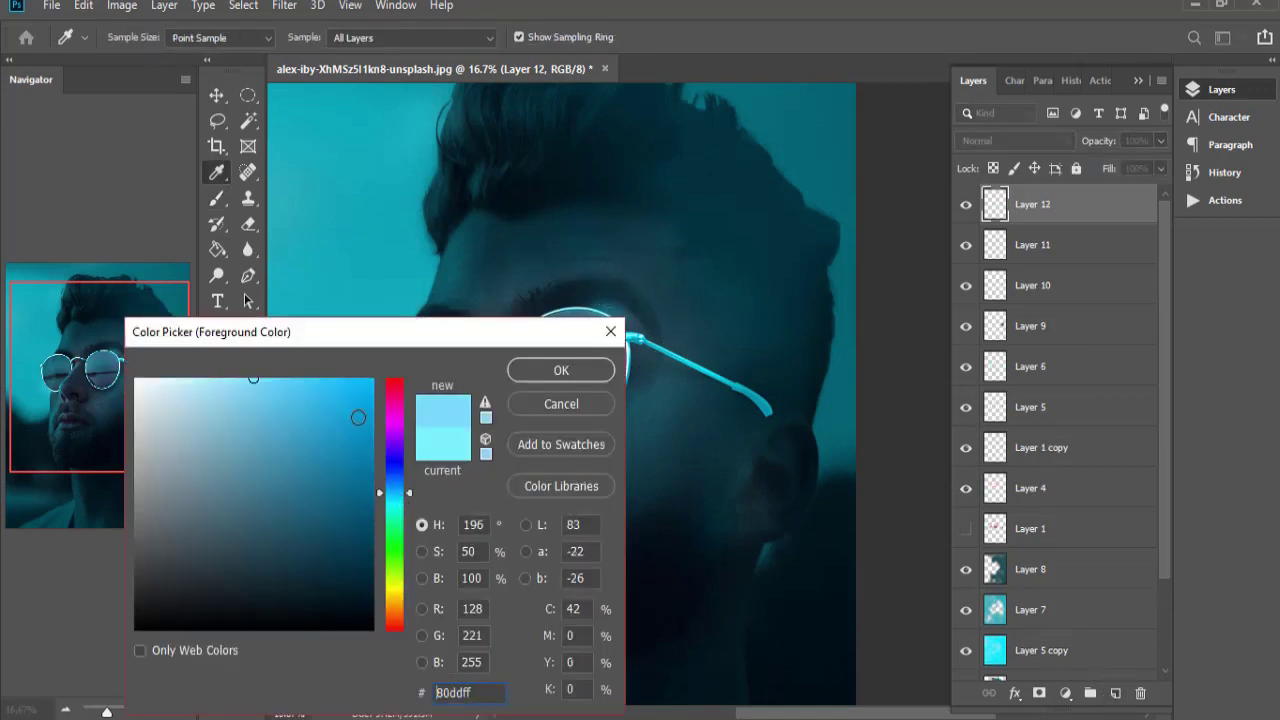
pyautogui.click(372, 379)
pyautogui.click(561, 370)
pyautogui.press('b')
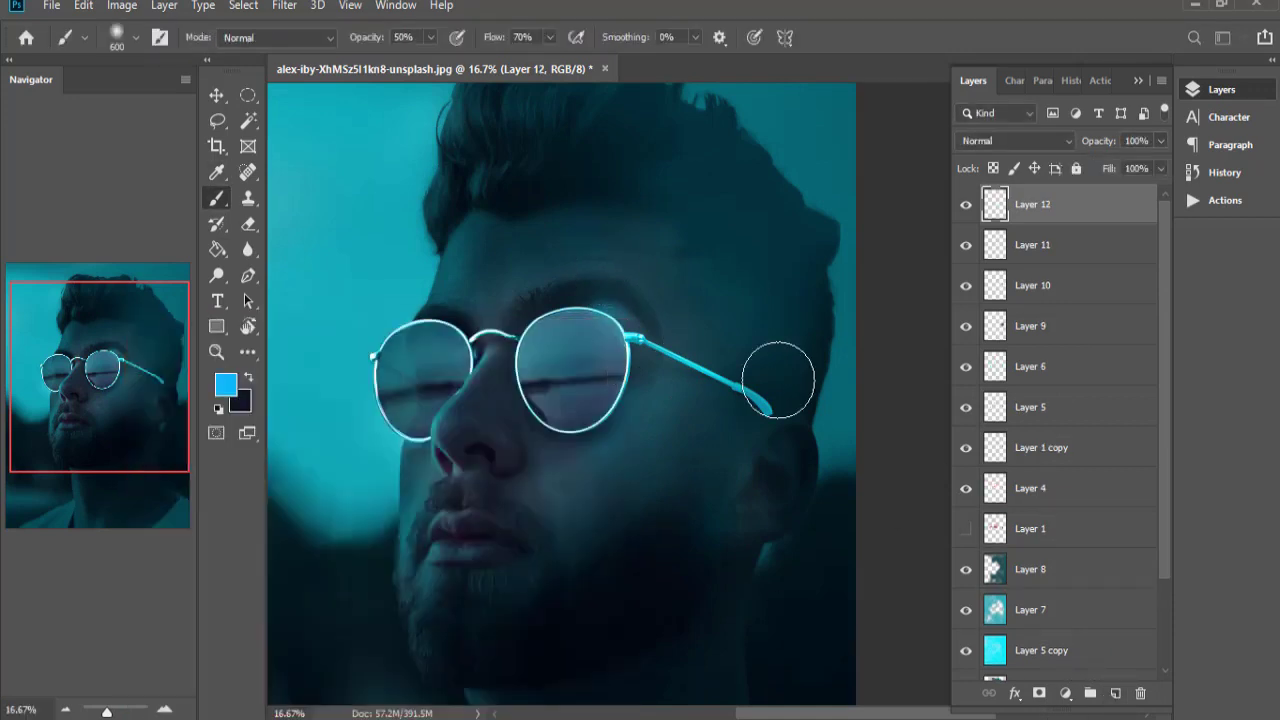
pyautogui.click(990, 141)
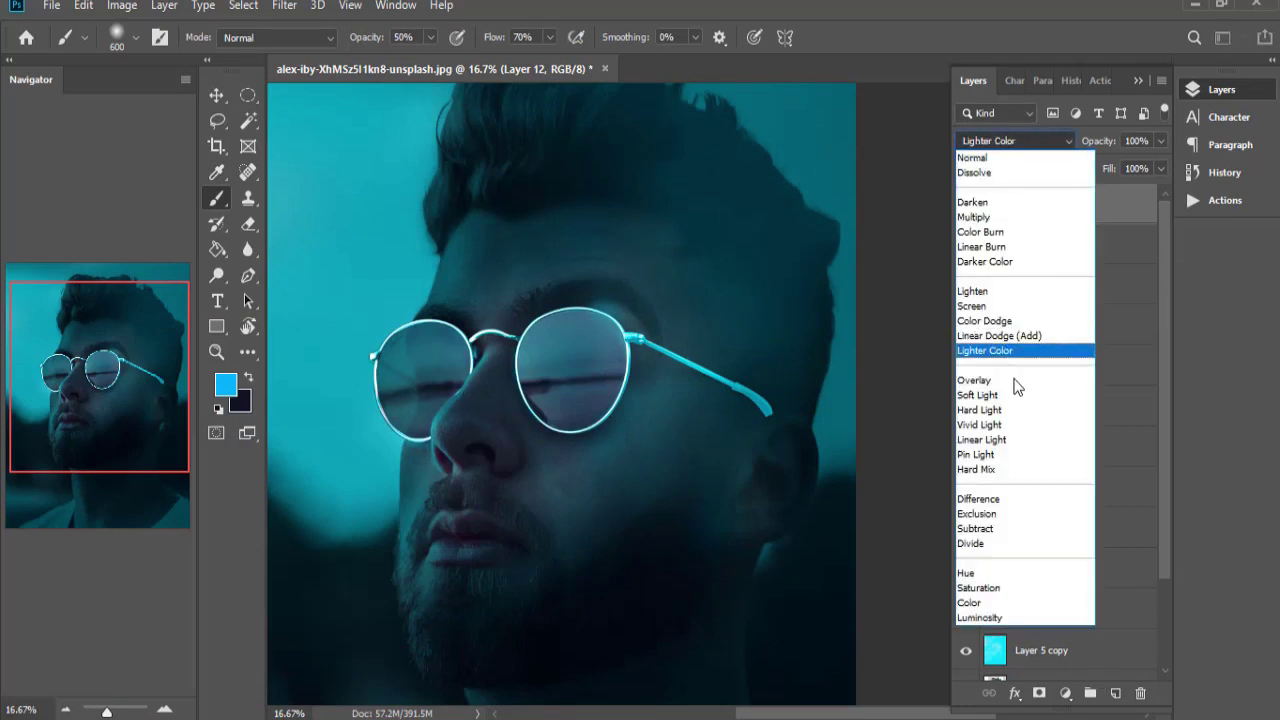
pyautogui.click(975, 380)
# Paint blue tint over the cheek, eyebrow and lenses, then lower Layer 12 to 27% opacity.
pyautogui.click(650, 418)
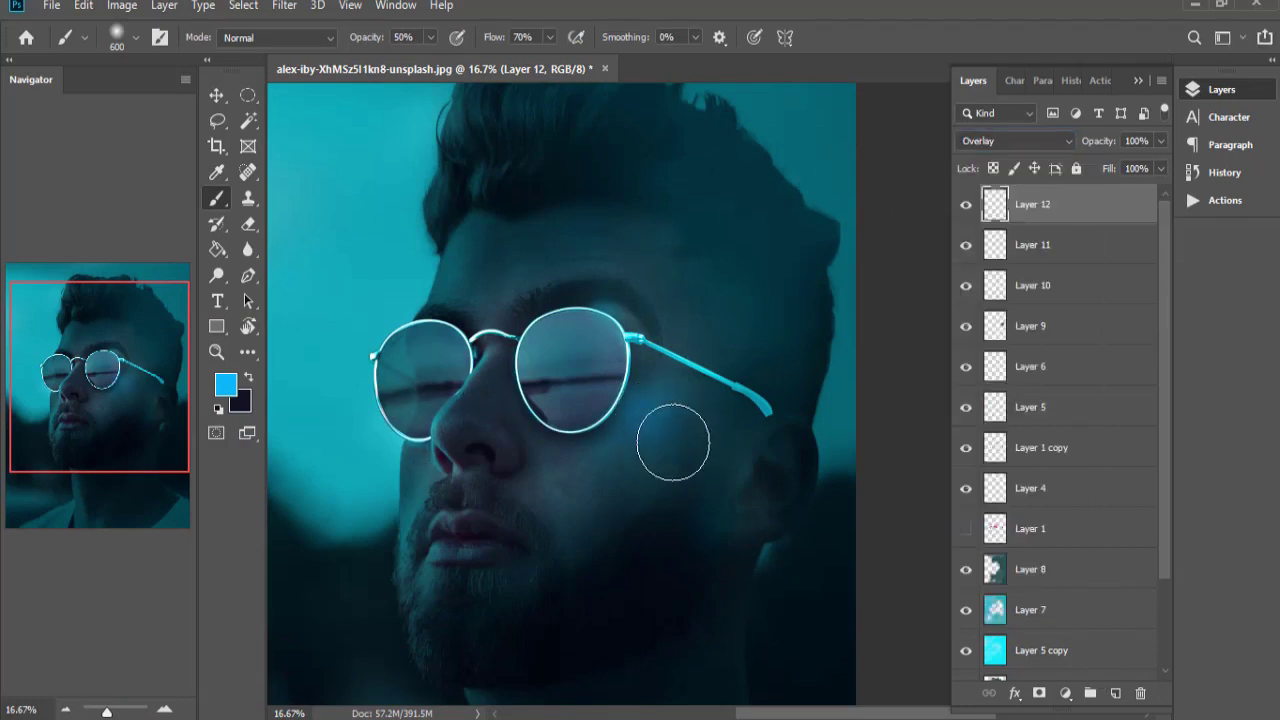
pyautogui.press('[')
pyautogui.press('[')
pyautogui.press('[')
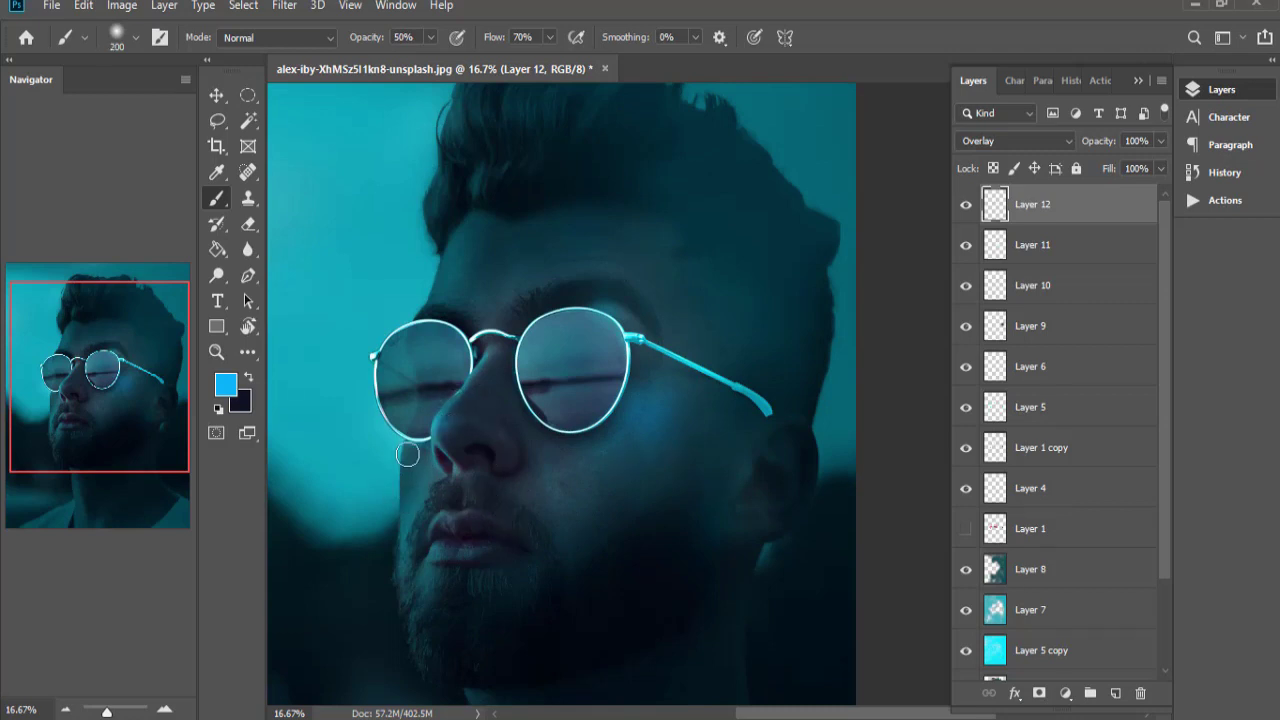
pyautogui.press('[')
pyautogui.press('[')
pyautogui.press(']')
pyautogui.press(']')
pyautogui.press(']')
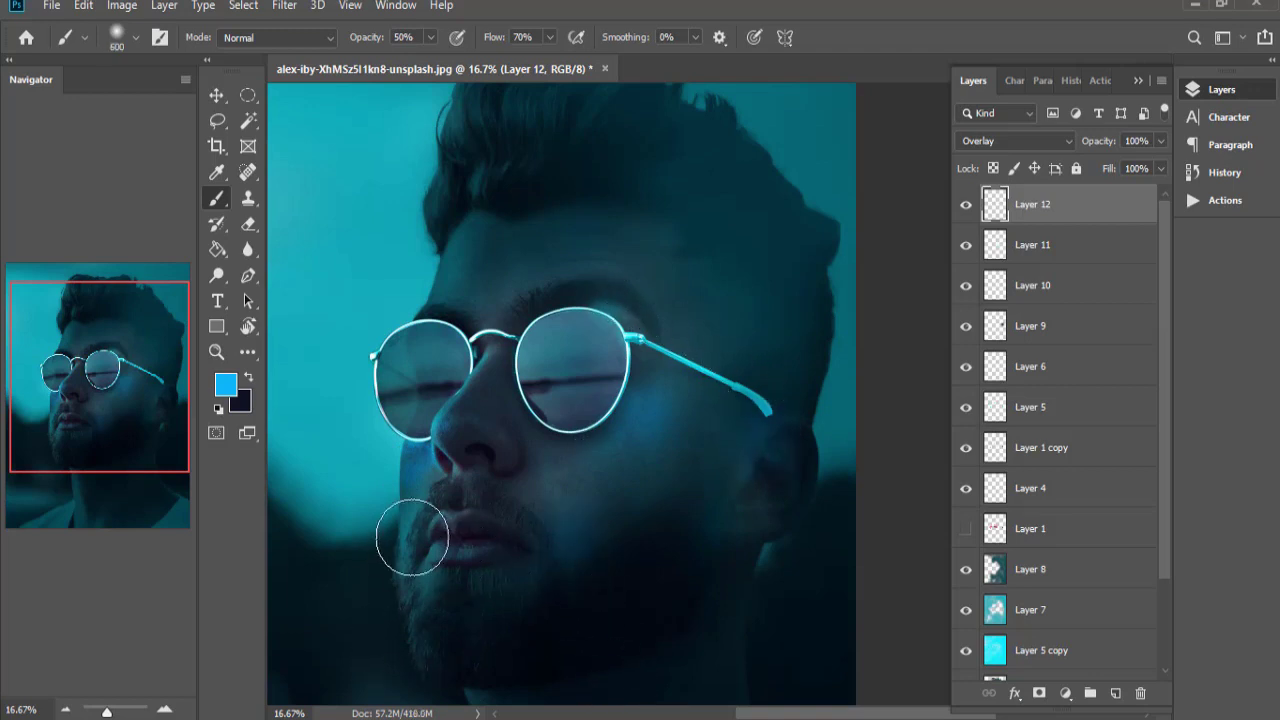
pyautogui.press('[')
pyautogui.press('[')
pyautogui.press('[')
pyautogui.moveTo(500, 286)
pyautogui.mouseDown()
pyautogui.moveTo(589, 271)
pyautogui.moveTo(636, 289)
pyautogui.mouseUp()
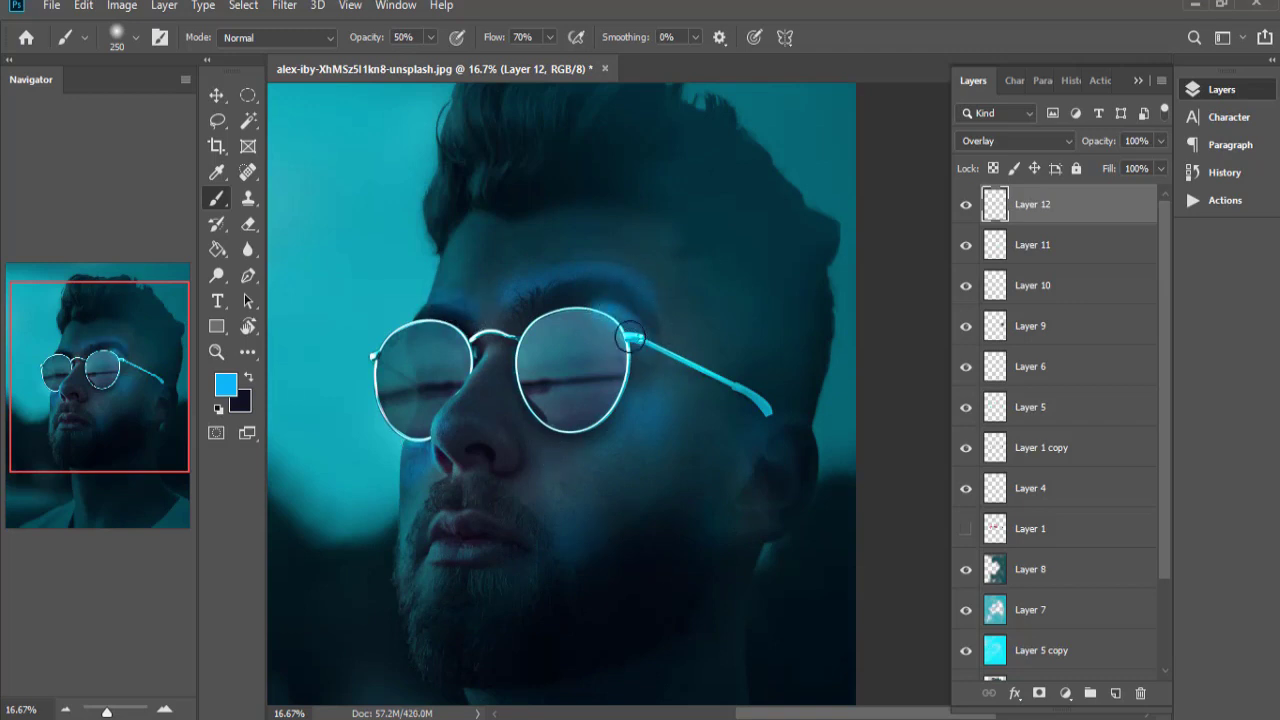
pyautogui.moveTo(620, 335)
pyautogui.mouseDown()
pyautogui.moveTo(629, 319)
pyautogui.moveTo(579, 406)
pyautogui.moveTo(591, 334)
pyautogui.moveTo(608, 374)
pyautogui.mouseUp()
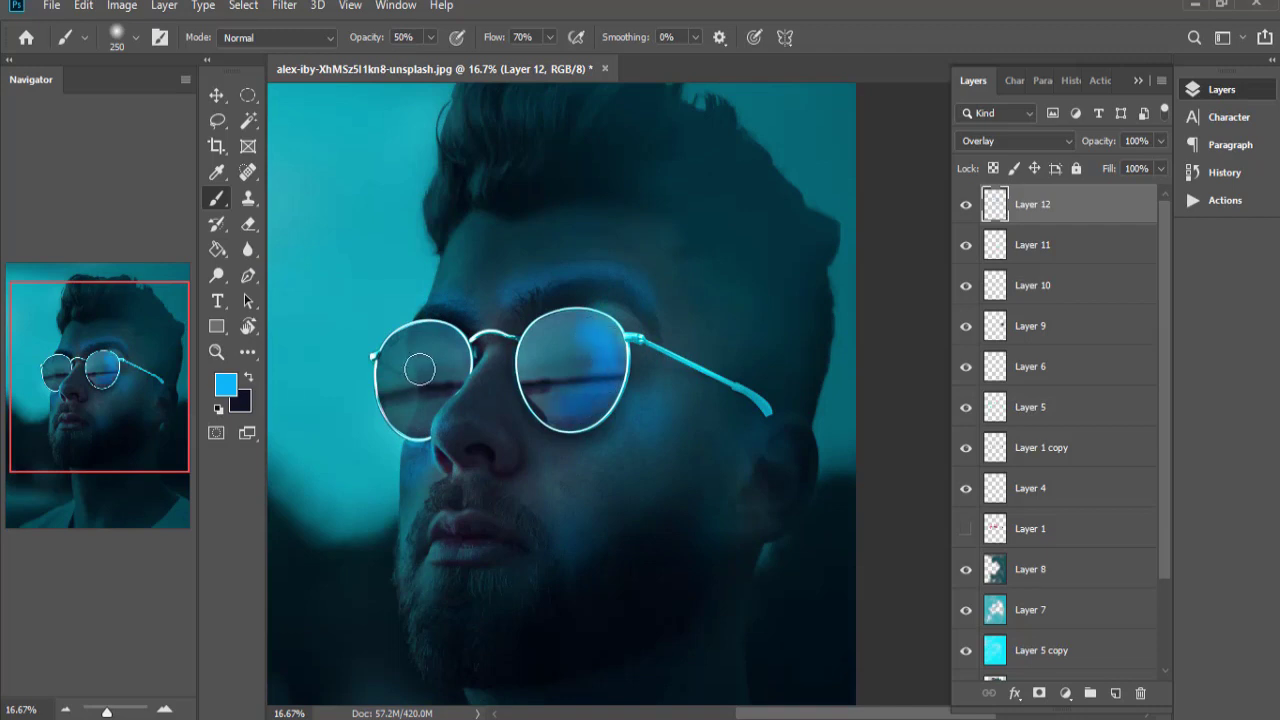
pyautogui.hotkey('ctrl', '-')
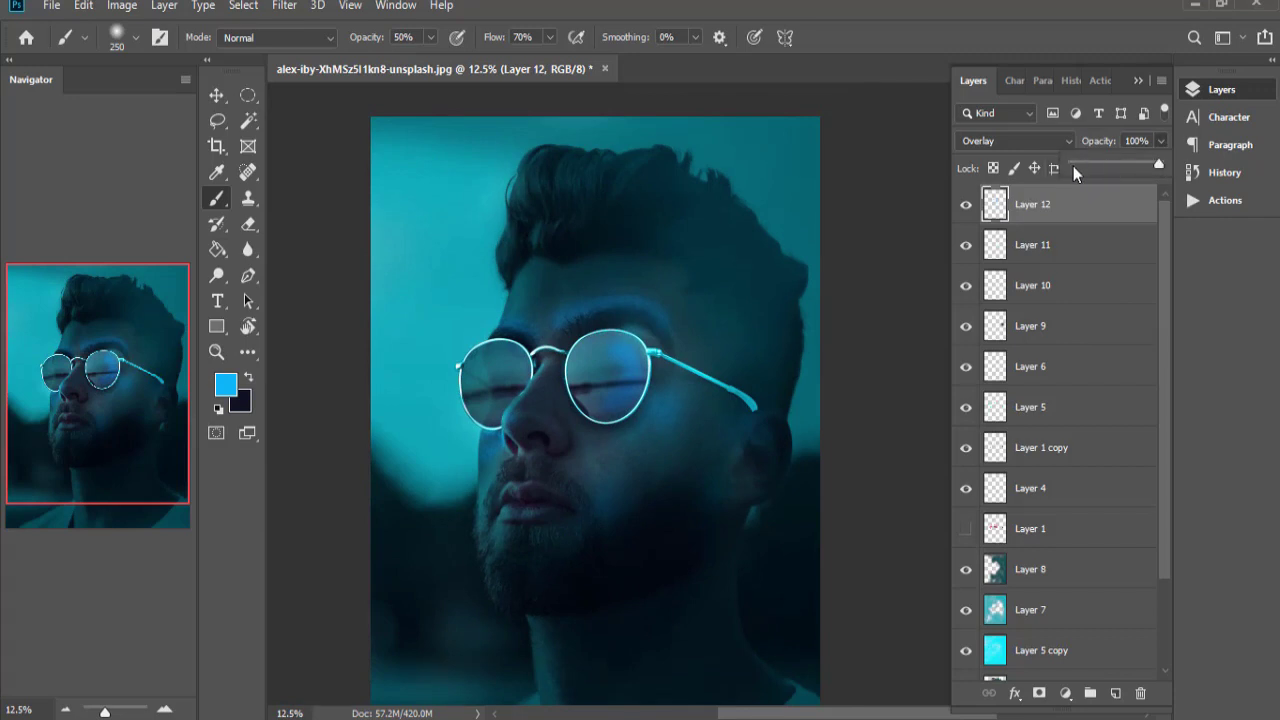
pyautogui.moveTo(1073, 166); pyautogui.dragTo(1088, 166)
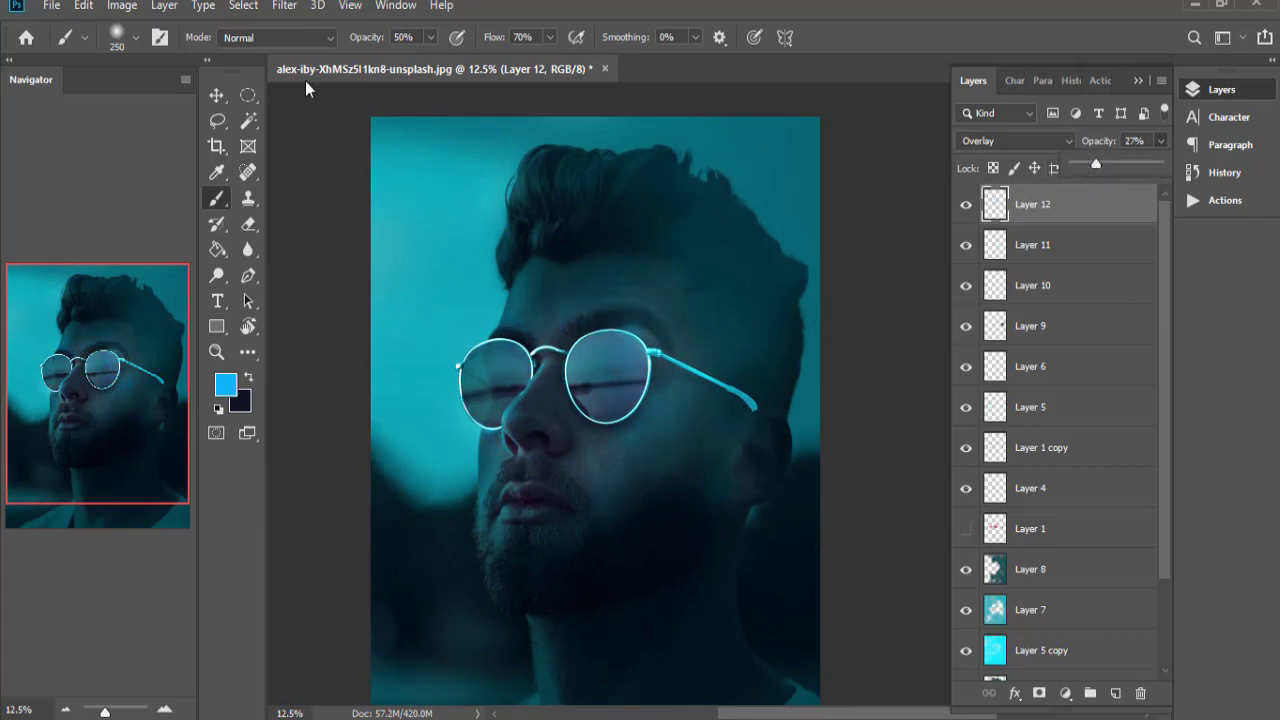
pyautogui.click(216, 95)
pyautogui.click(910, 395)
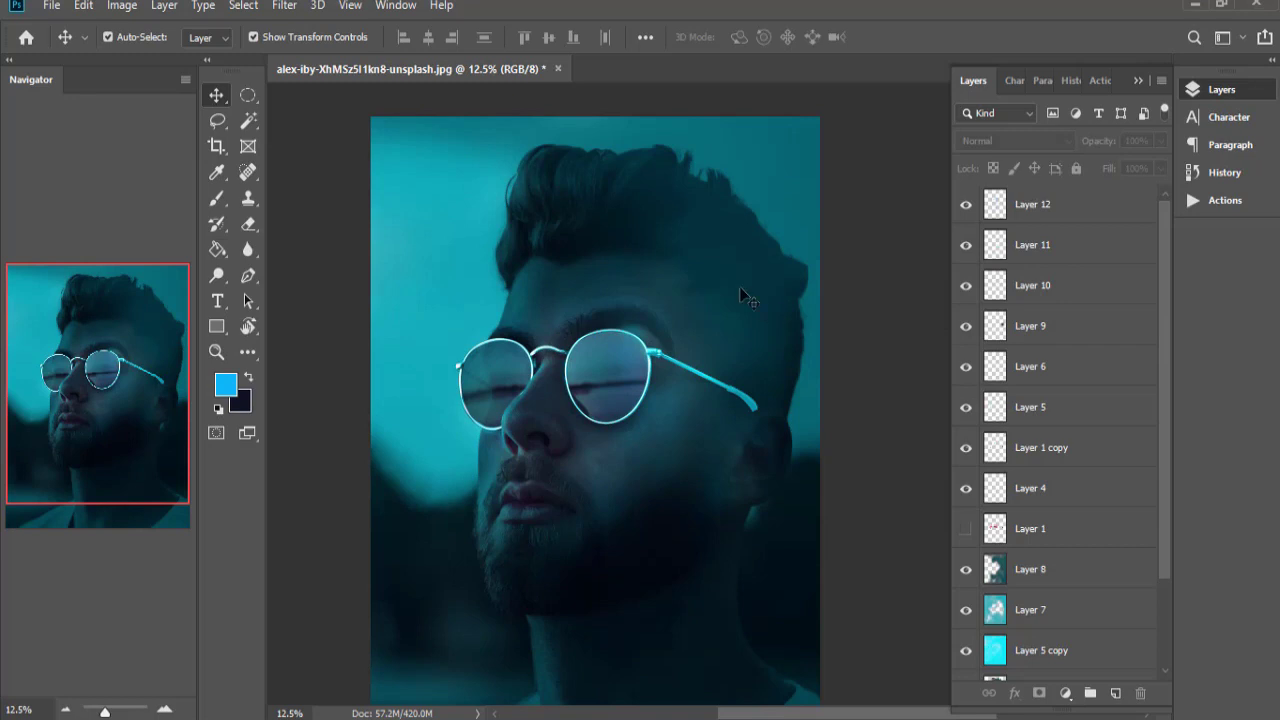
pyautogui.hotkey('ctrl', '+')
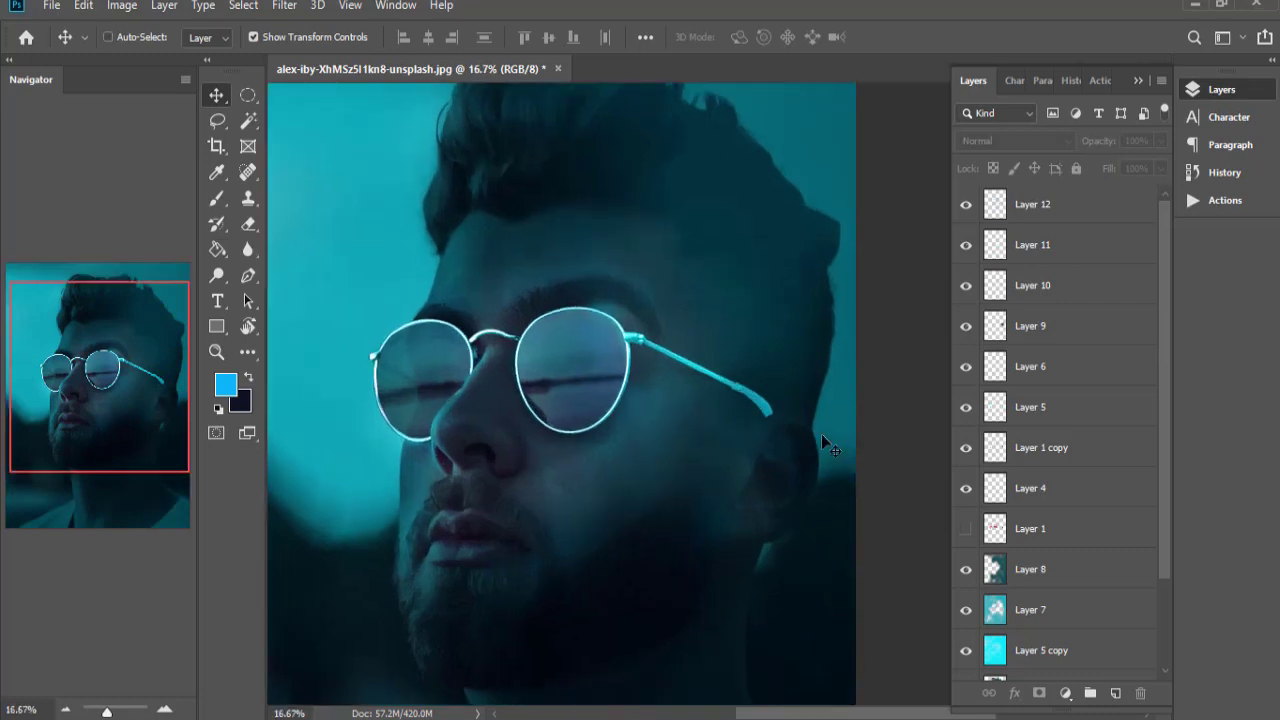
pyautogui.hotkey('ctrl', '+')
pyautogui.click(1100, 206)
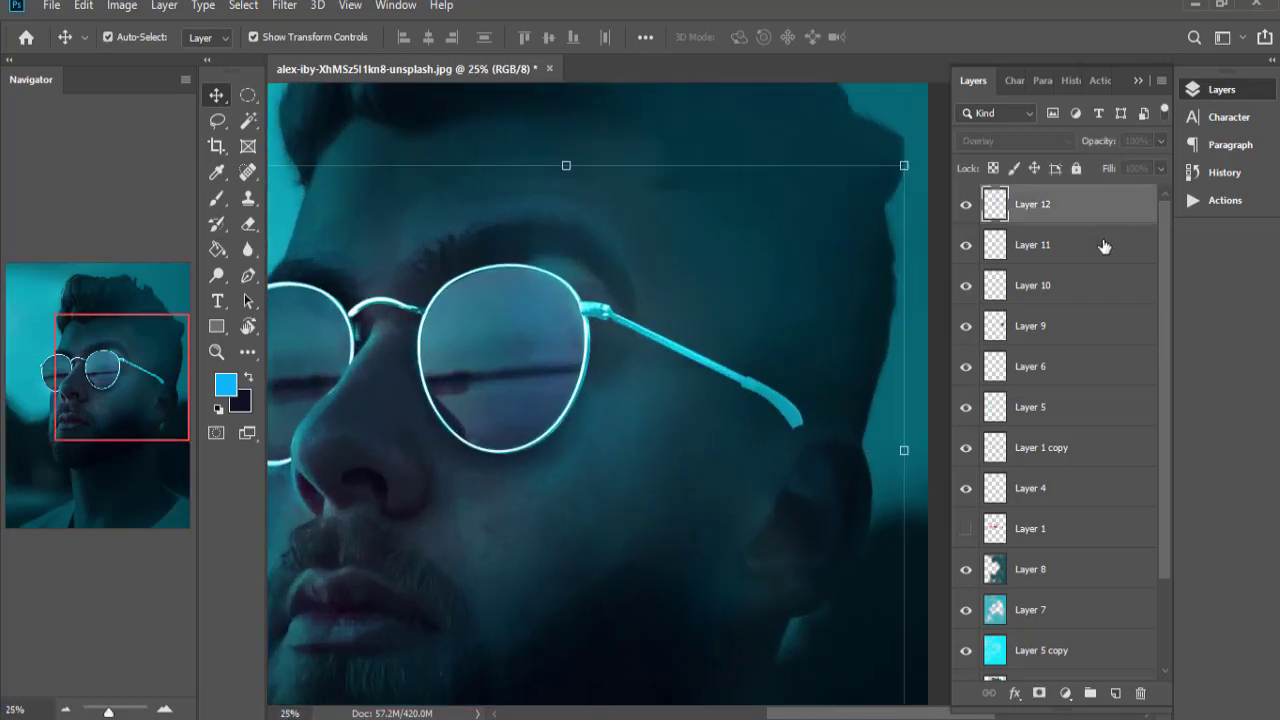
# Add Layer 13 and choose the 400 px splatter brush tip.
pyautogui.click(1115, 693)
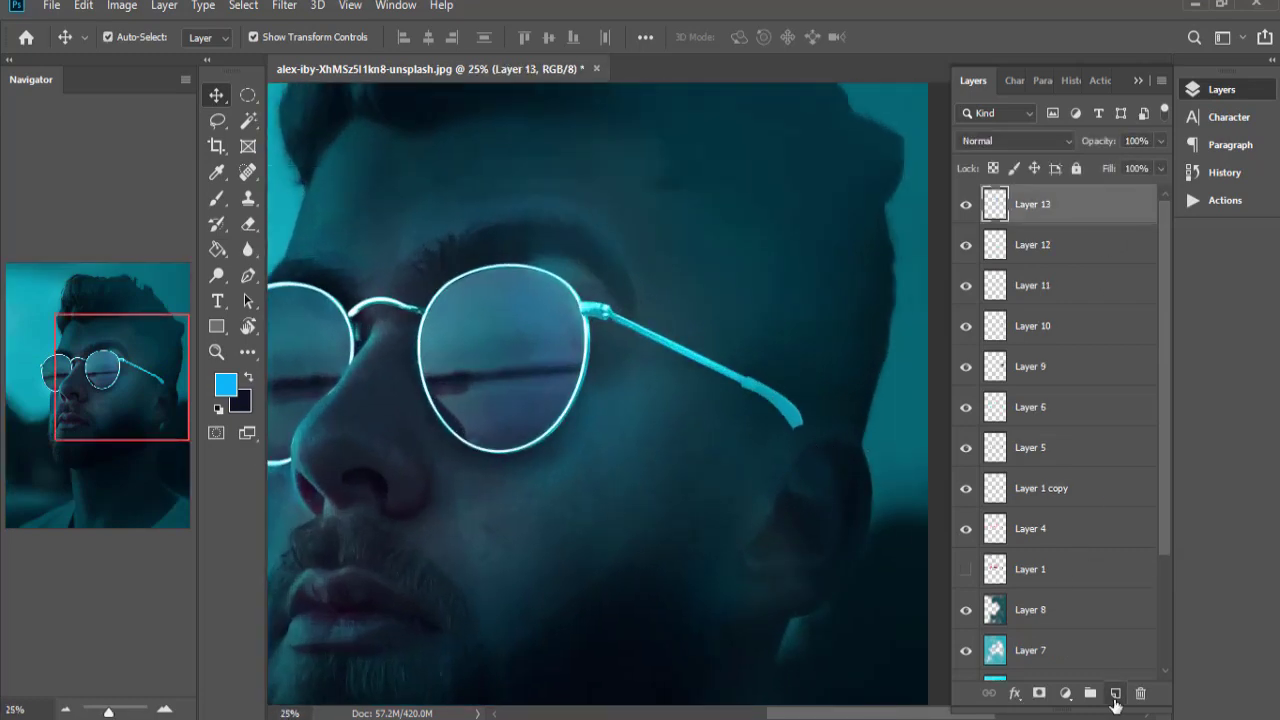
pyautogui.press('b')
pyautogui.rightClick(566, 494)
pyautogui.click(740, 436)
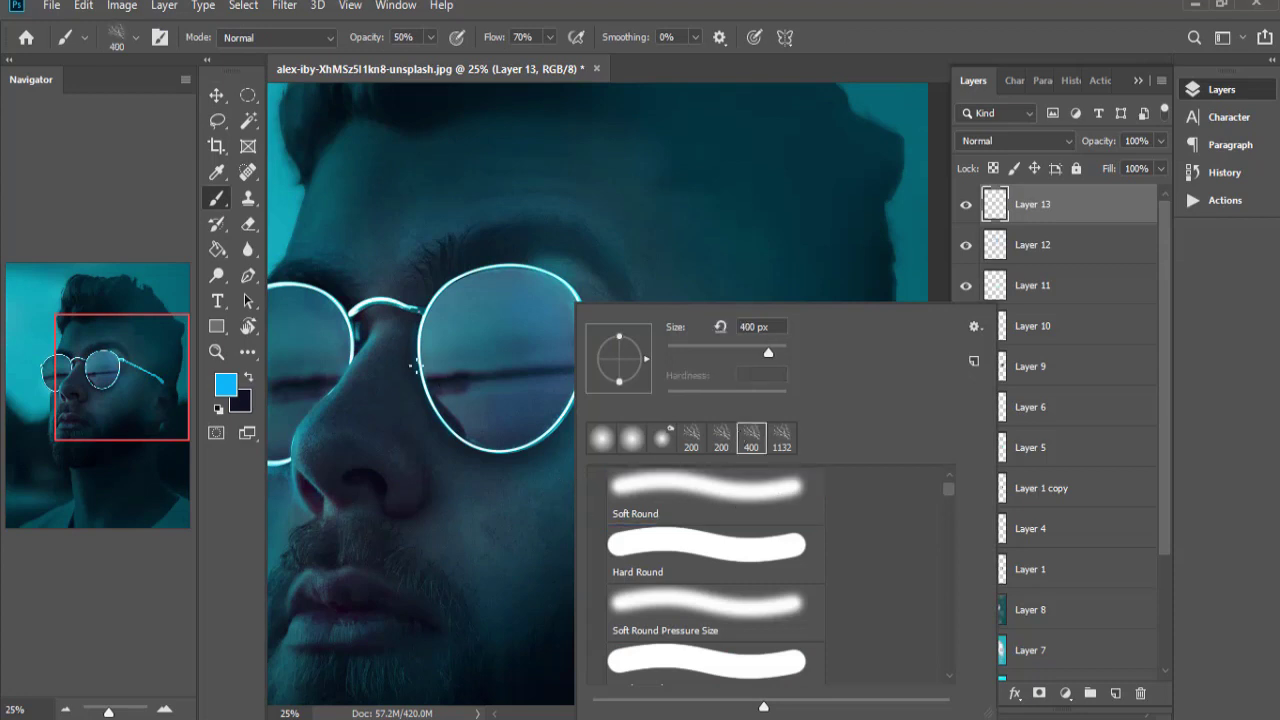
pyautogui.press('Return')
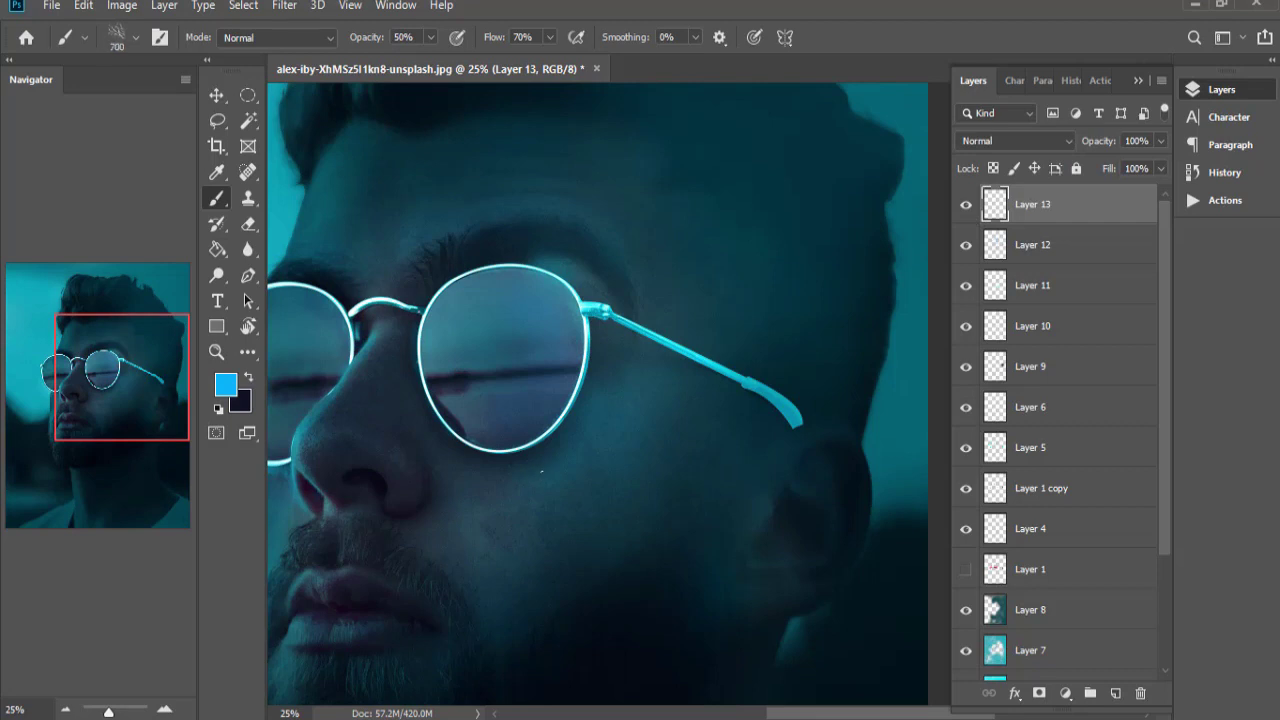
# Stamp cyan splatter texture on the cheek and near the chin, shrinking the brush to 300 px.
pyautogui.click(640, 462)
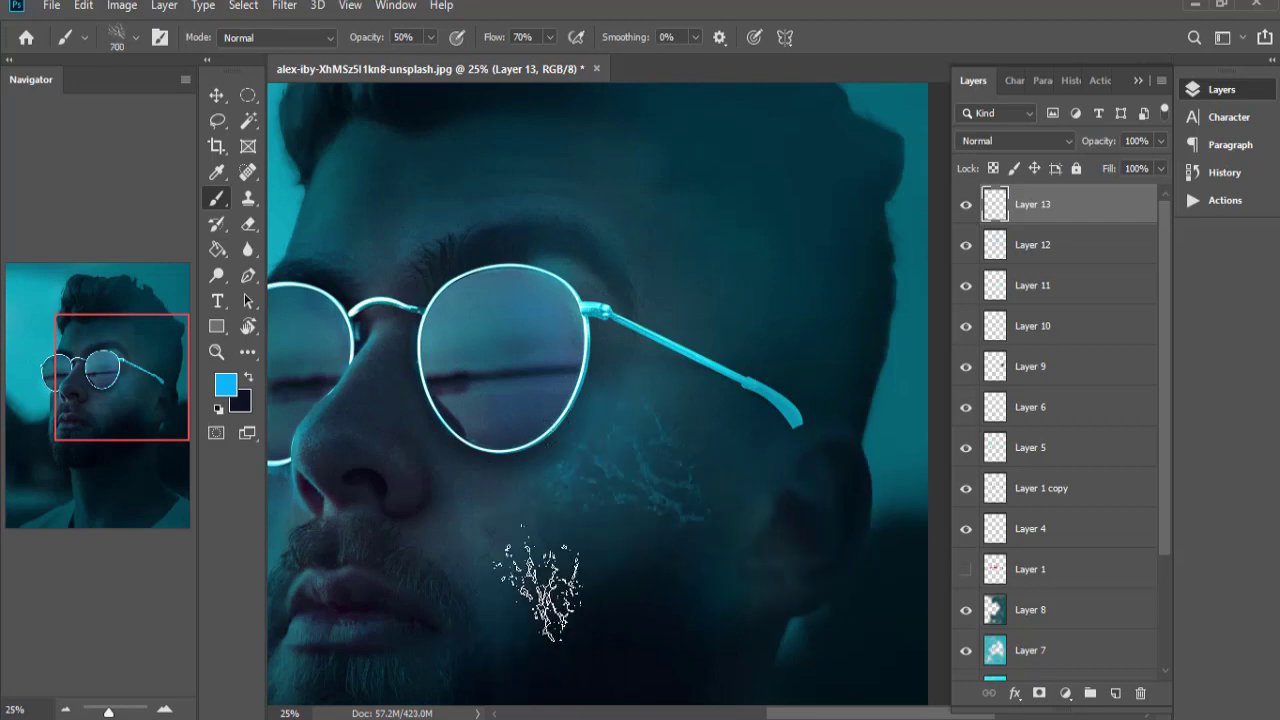
pyautogui.click(540, 585)
pyautogui.moveTo(423, 560); pyautogui.dragTo(666, 560)
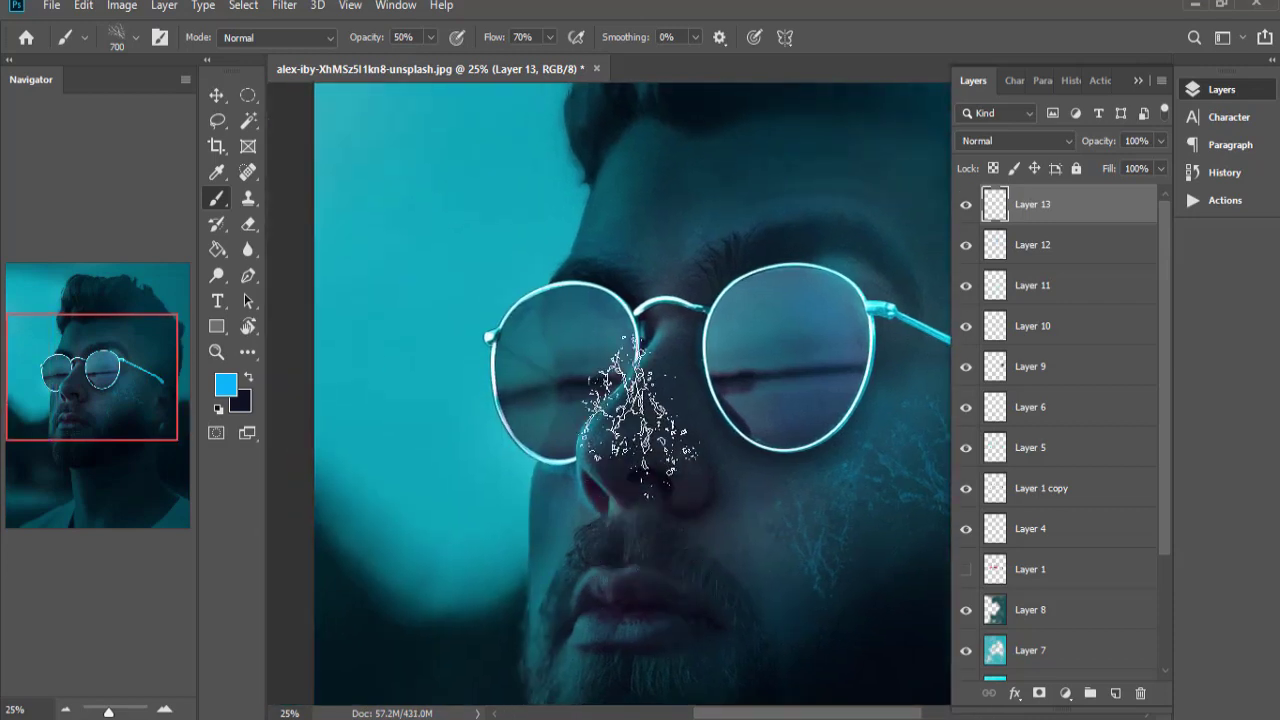
pyautogui.press('[')
pyautogui.press('[')
pyautogui.press('[')
pyautogui.press('[')
pyautogui.moveTo(724, 458)
pyautogui.mouseDown()
pyautogui.moveTo(594, 538)
pyautogui.moveTo(594, 371)
pyautogui.mouseUp()
pyautogui.scroll(-2, 676, 385)
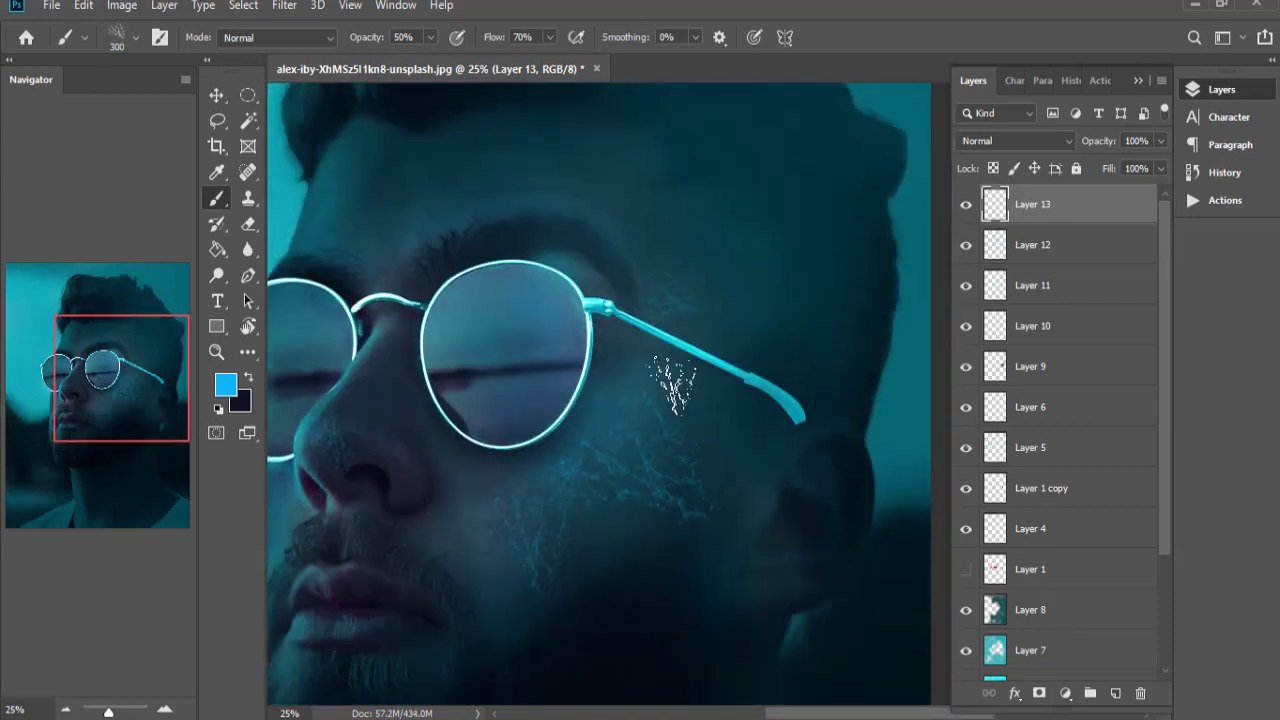
pyautogui.moveTo(614, 520)
pyautogui.mouseDown()
pyautogui.moveTo(660, 428)
pyautogui.moveTo(601, 417)
pyautogui.mouseUp()
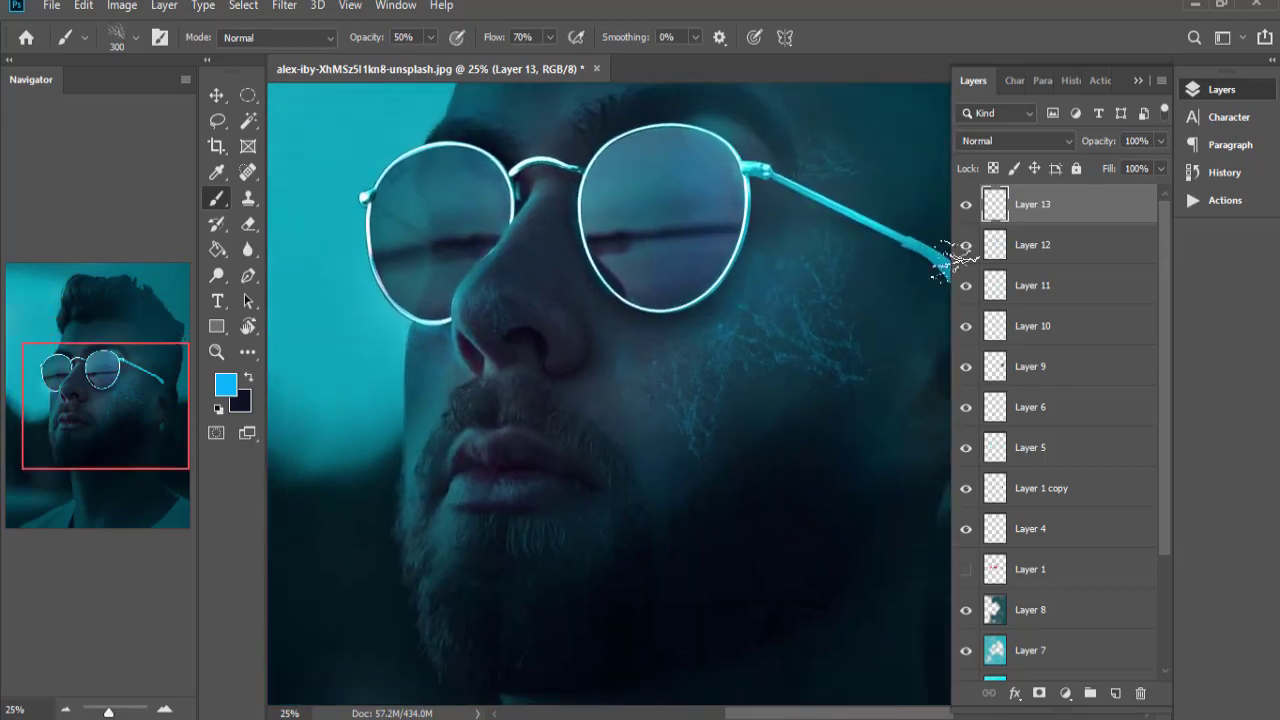
# Keep Layer 13 at Normal blend mode and fade its opacity to about 34%.
pyautogui.click(1015, 140)
pyautogui.click(1000, 157)
pyautogui.moveTo(1106, 168); pyautogui.dragTo(1091, 168)
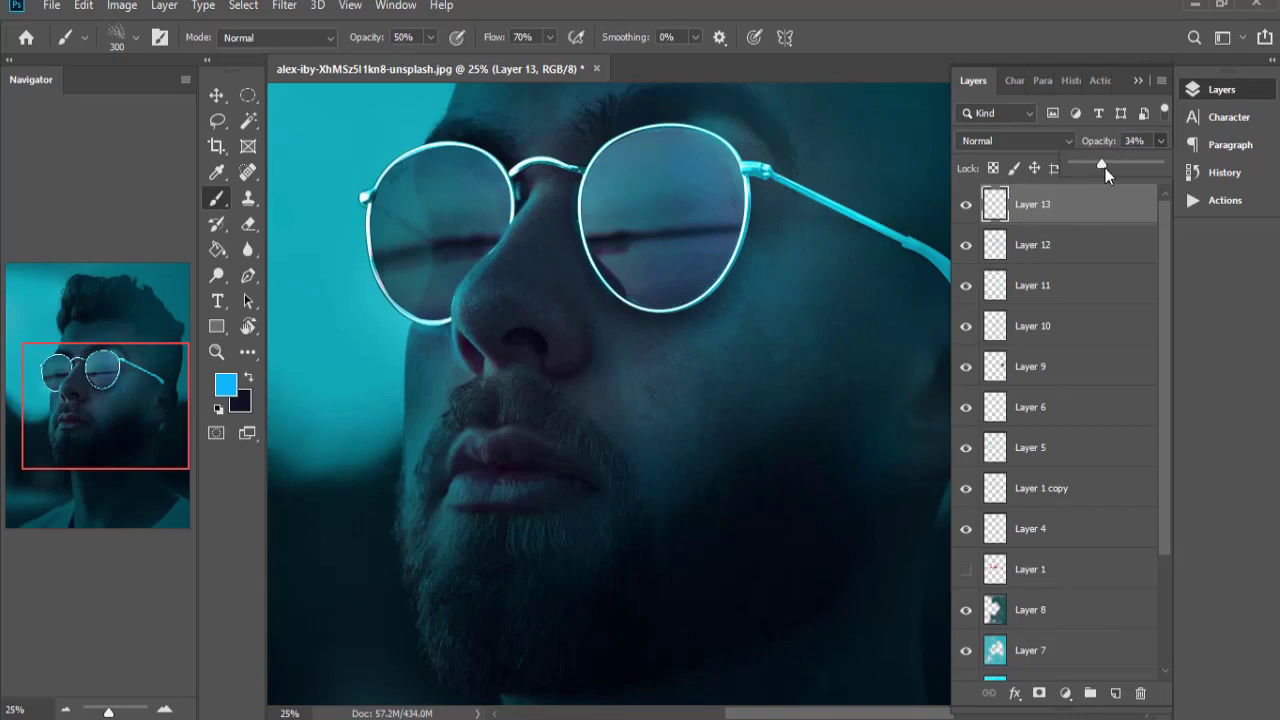
pyautogui.moveTo(1102, 168); pyautogui.dragTo(1105, 168)
pyautogui.scroll(-2, 943, 214)
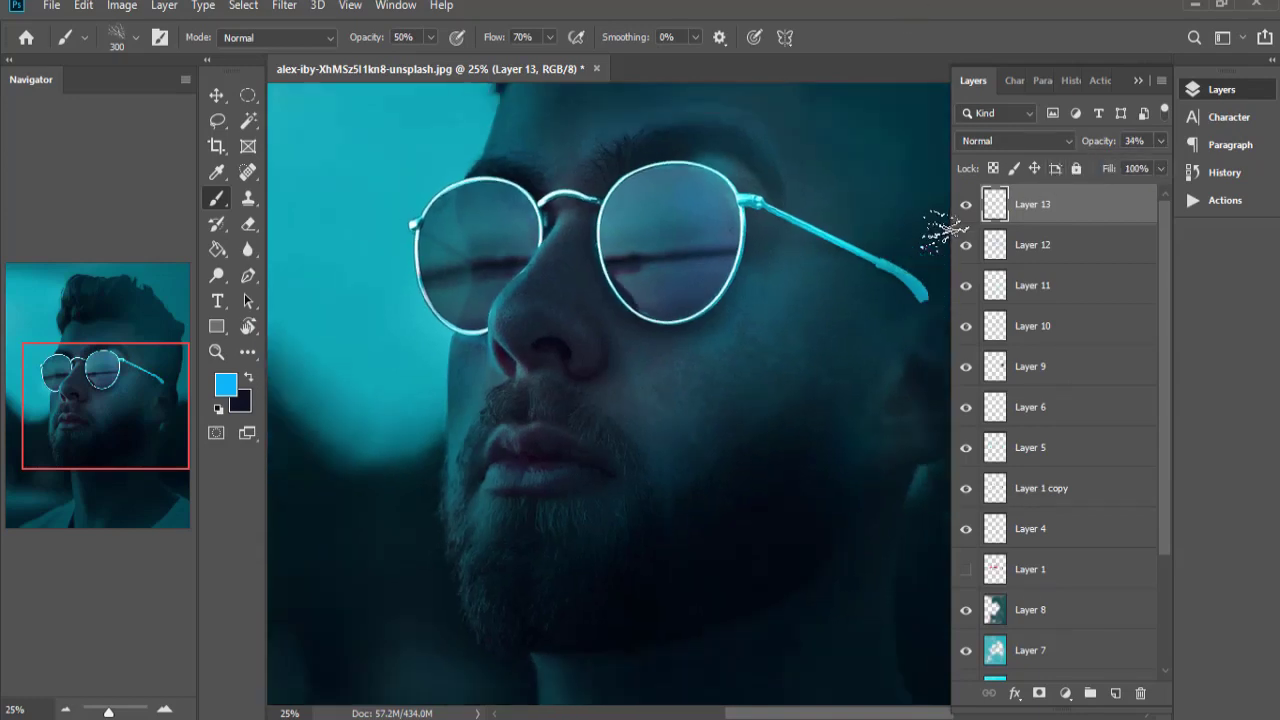
pyautogui.click(1161, 141)
pyautogui.moveTo(1104, 168); pyautogui.dragTo(1084, 167)
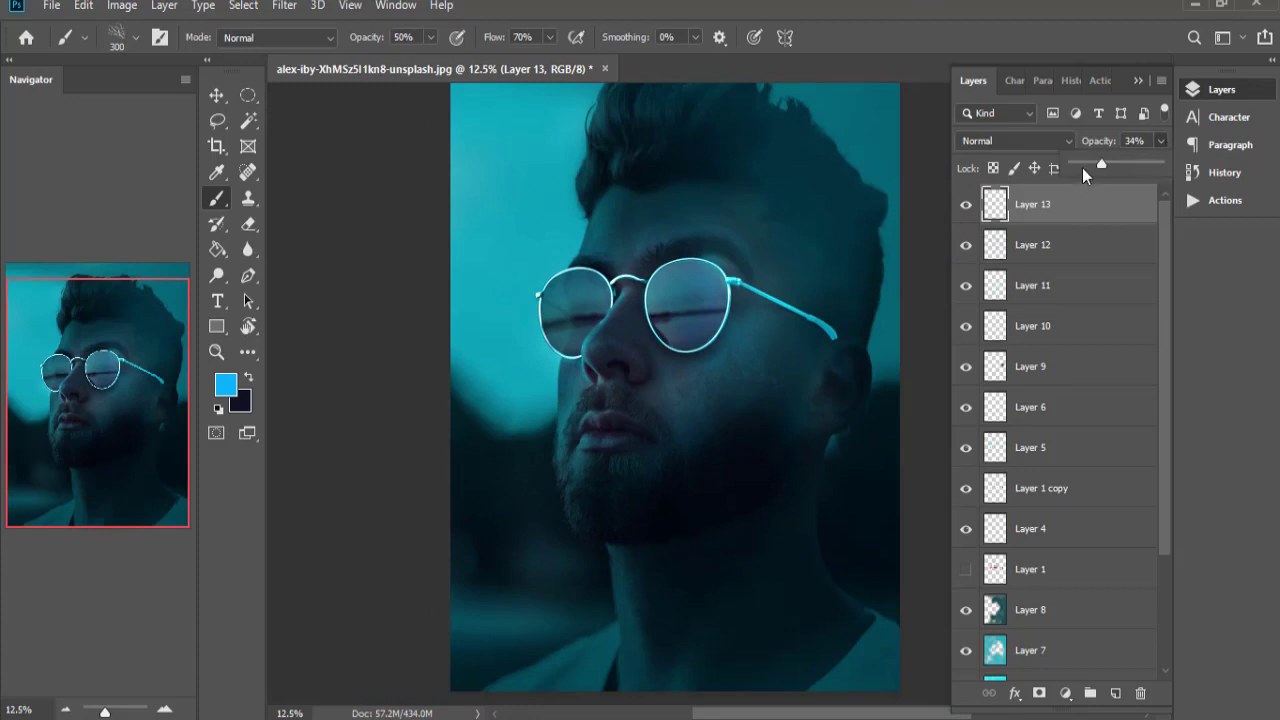
# Add a Vibrance adjustment layer with Vibrance +28 and Saturation +18.
pyautogui.click(381, 246)
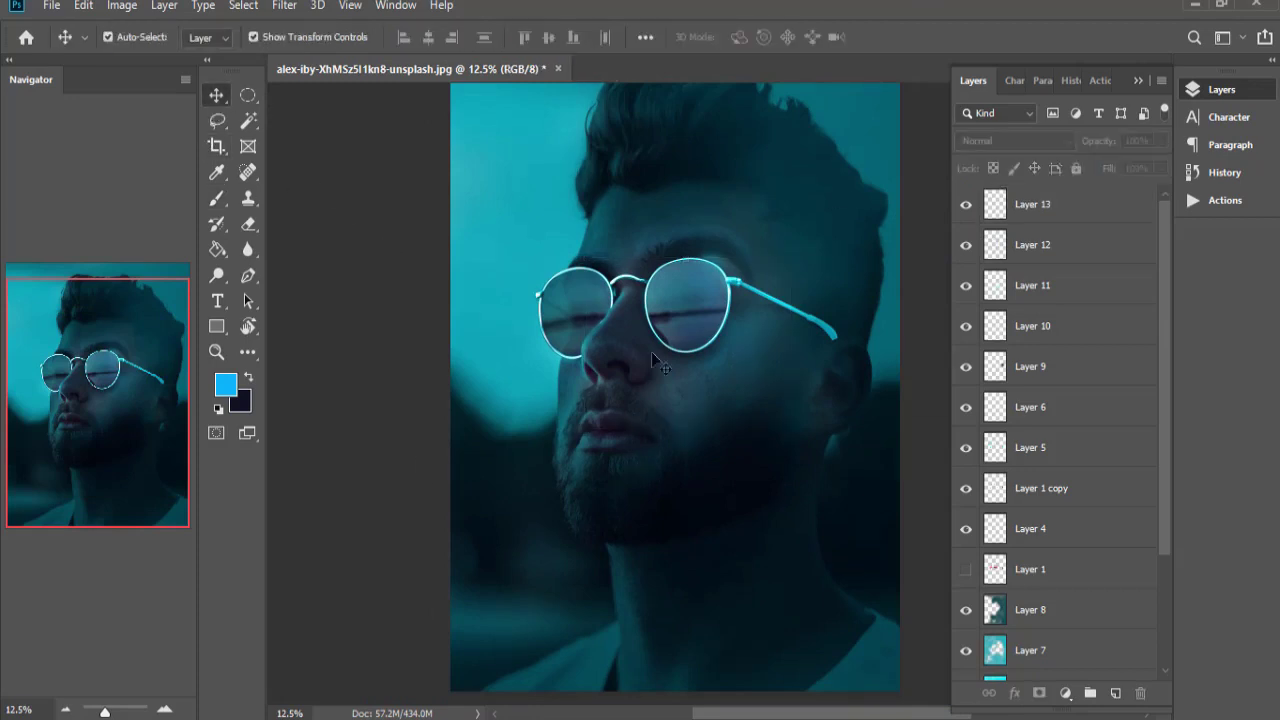
pyautogui.click(1066, 693)
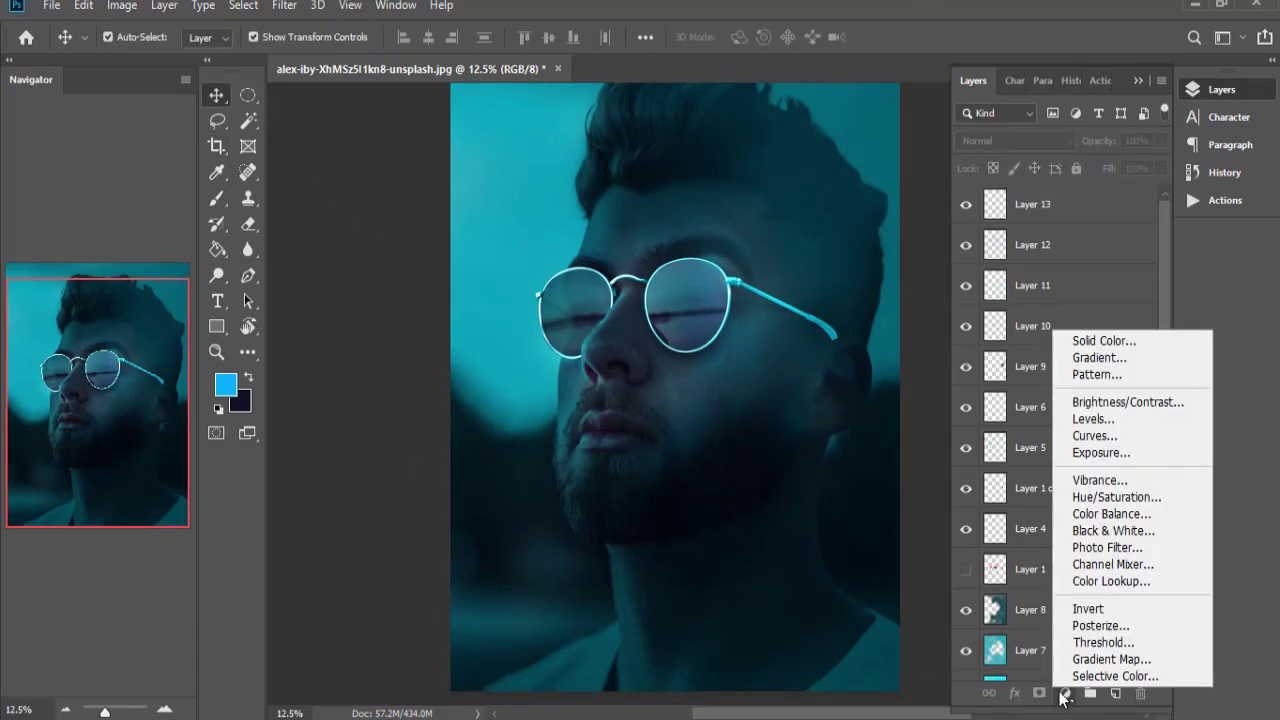
pyautogui.click(1100, 480)
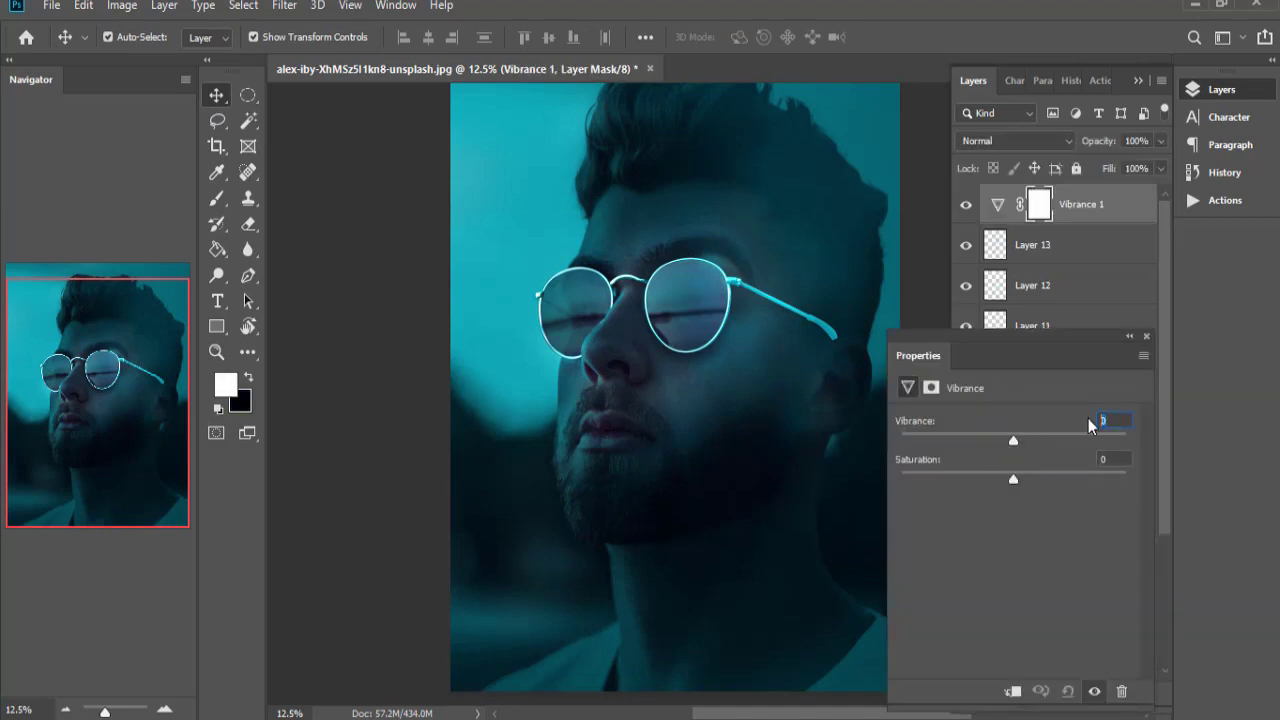
pyautogui.write('25')
pyautogui.press('Tab')
pyautogui.write('95')
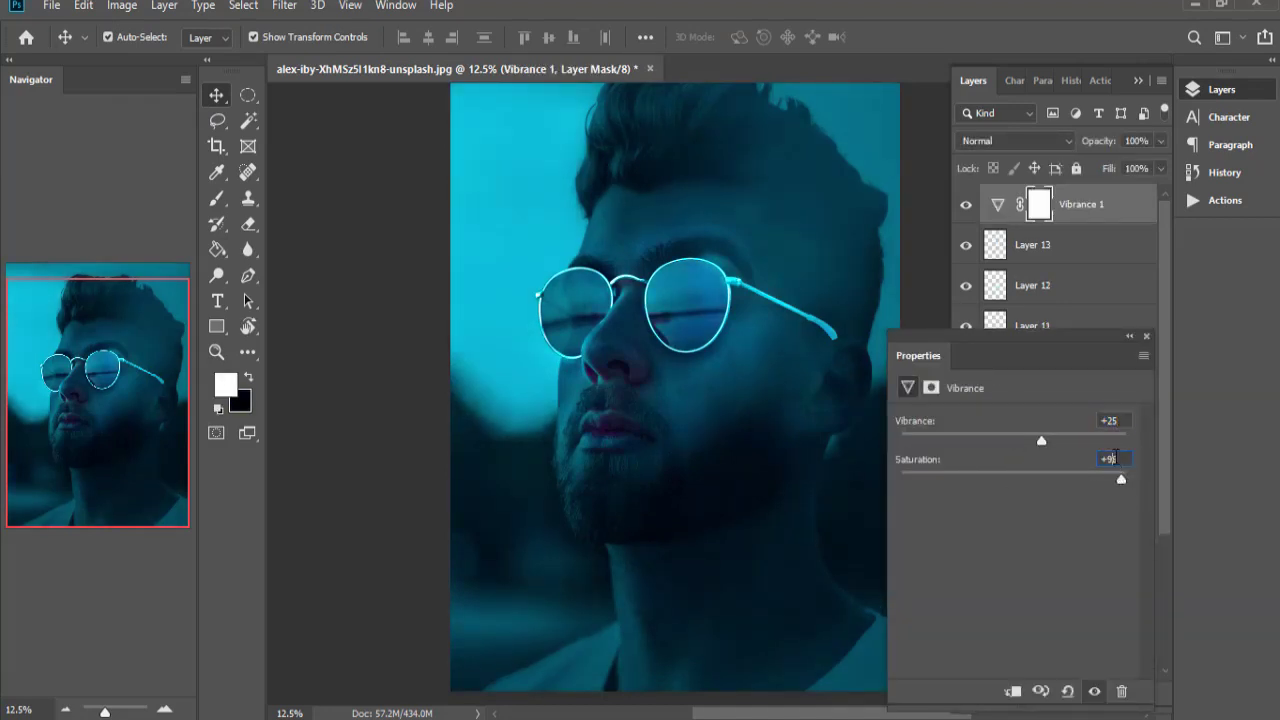
pyautogui.moveTo(1121, 479); pyautogui.dragTo(1029, 480)
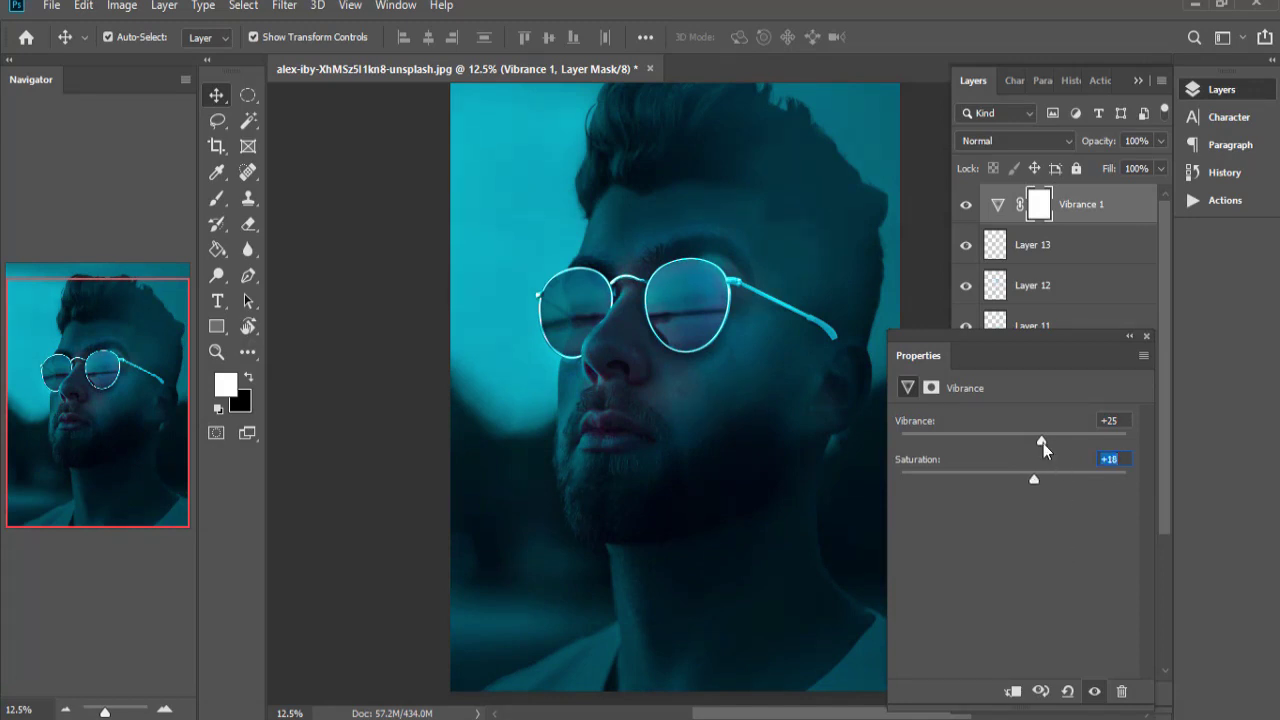
pyautogui.click(1146, 336)
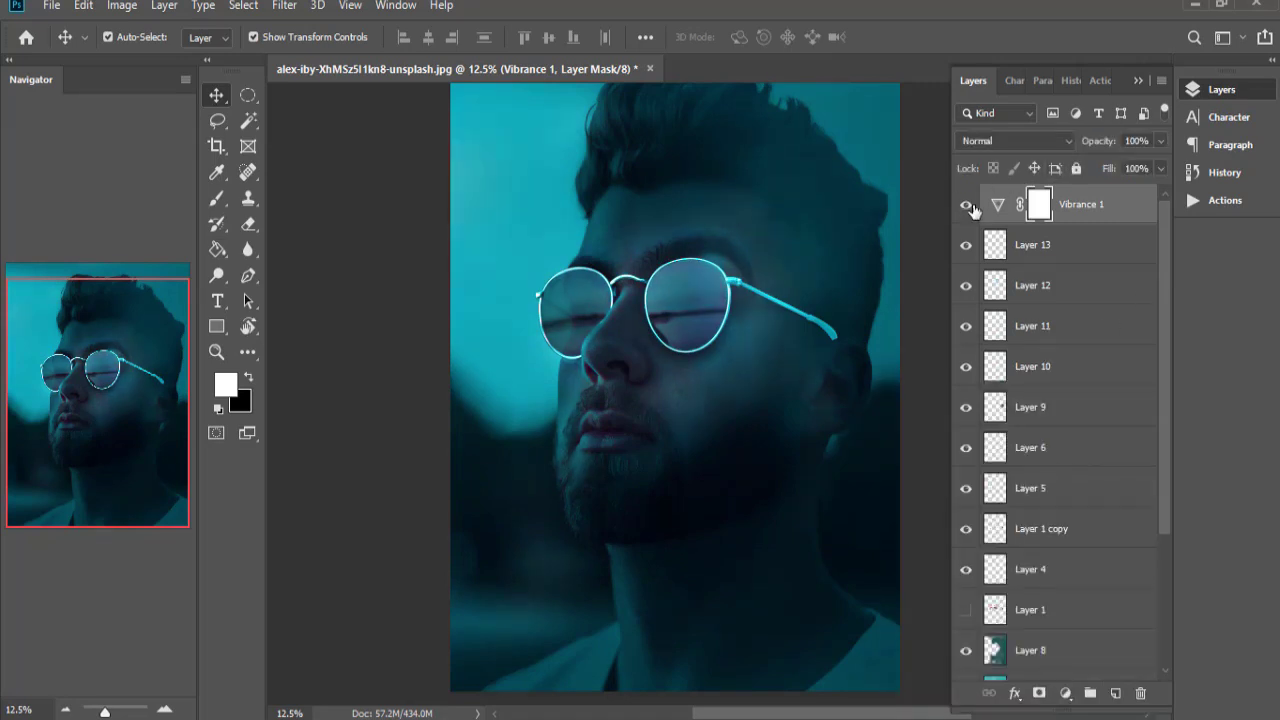
pyautogui.click(1159, 141)
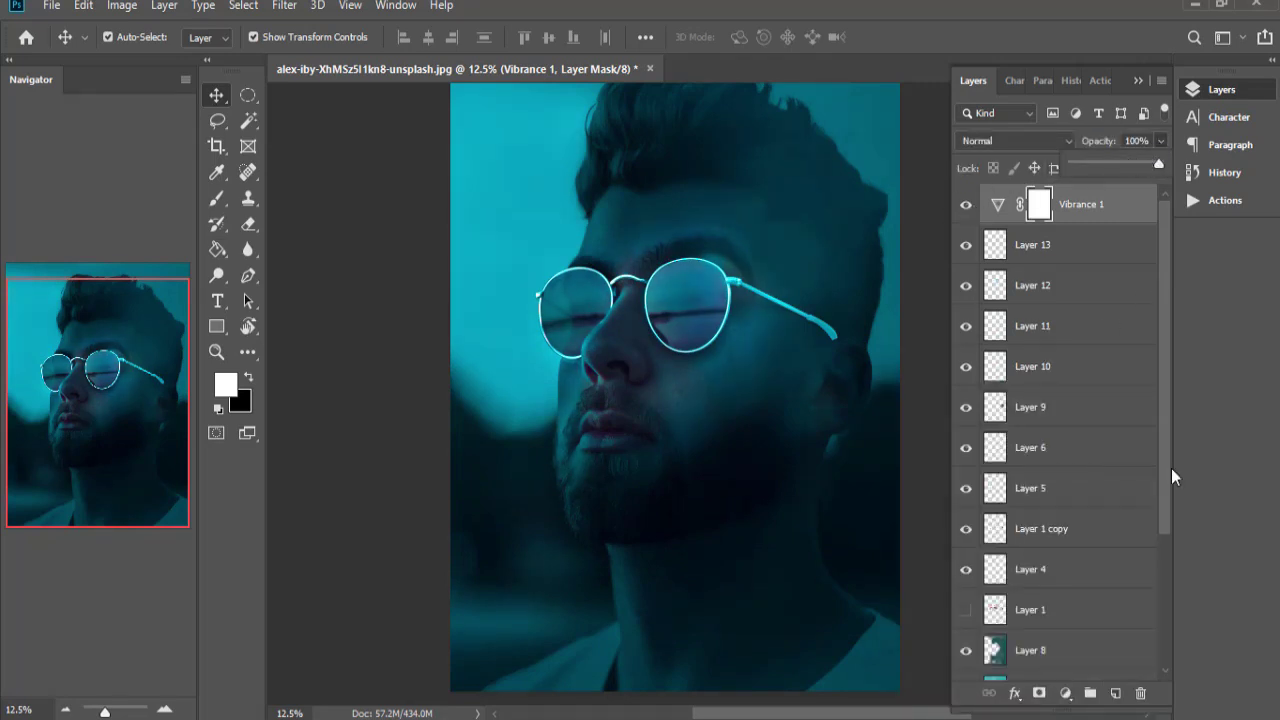
pyautogui.click(1064, 693)
# Add a blue Gradient Fill layer and blend it in Multiply mode.
pyautogui.click(1105, 281)
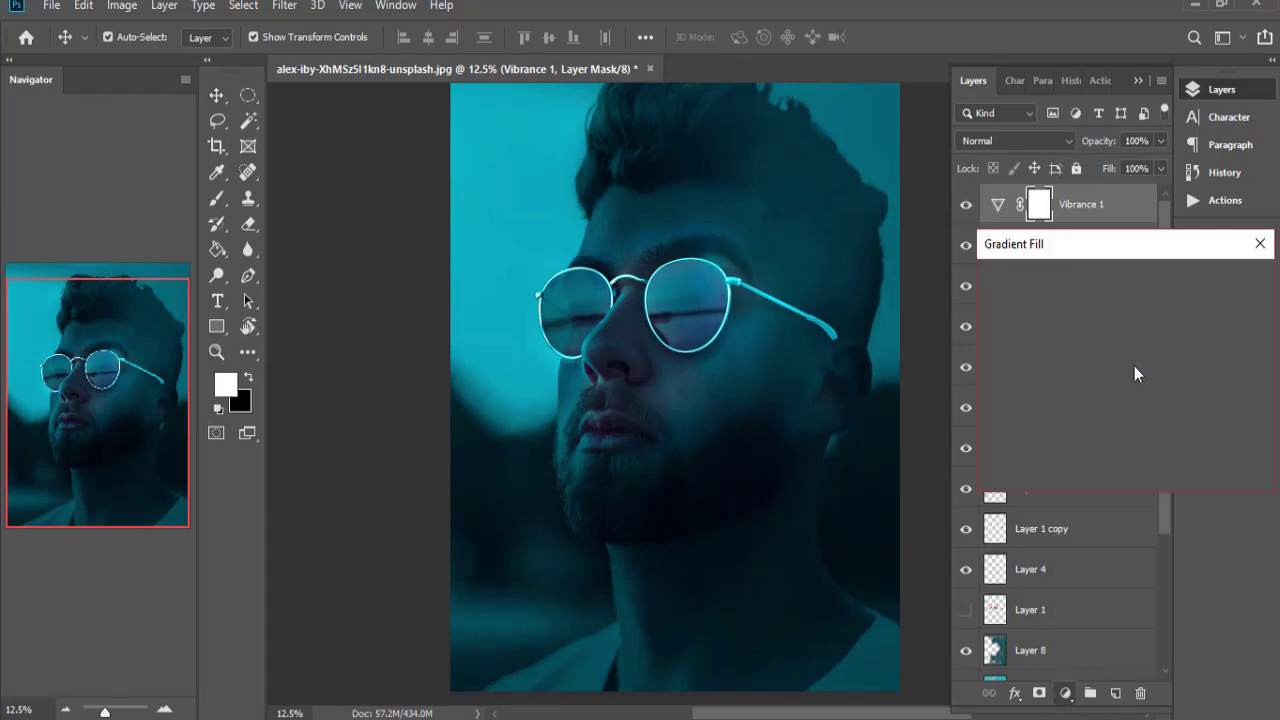
pyautogui.moveTo(672, 483); pyautogui.dragTo(663, 609)
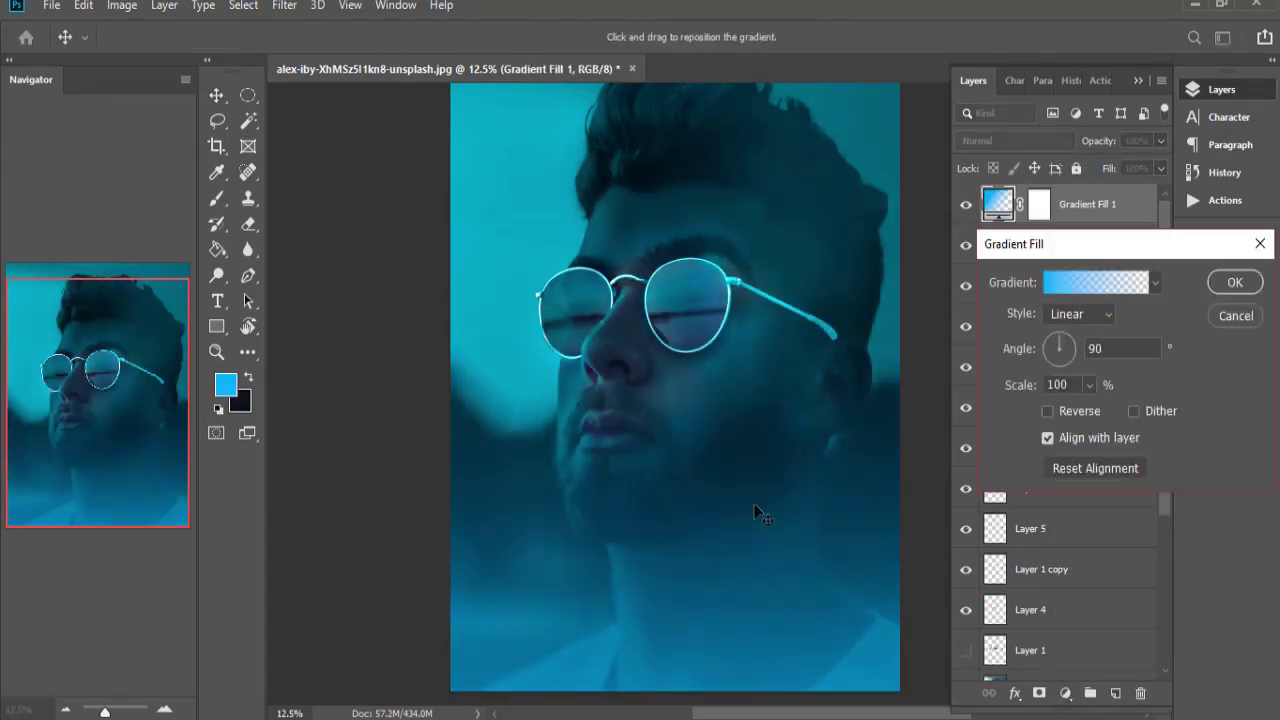
pyautogui.click(1233, 281)
pyautogui.click(1015, 141)
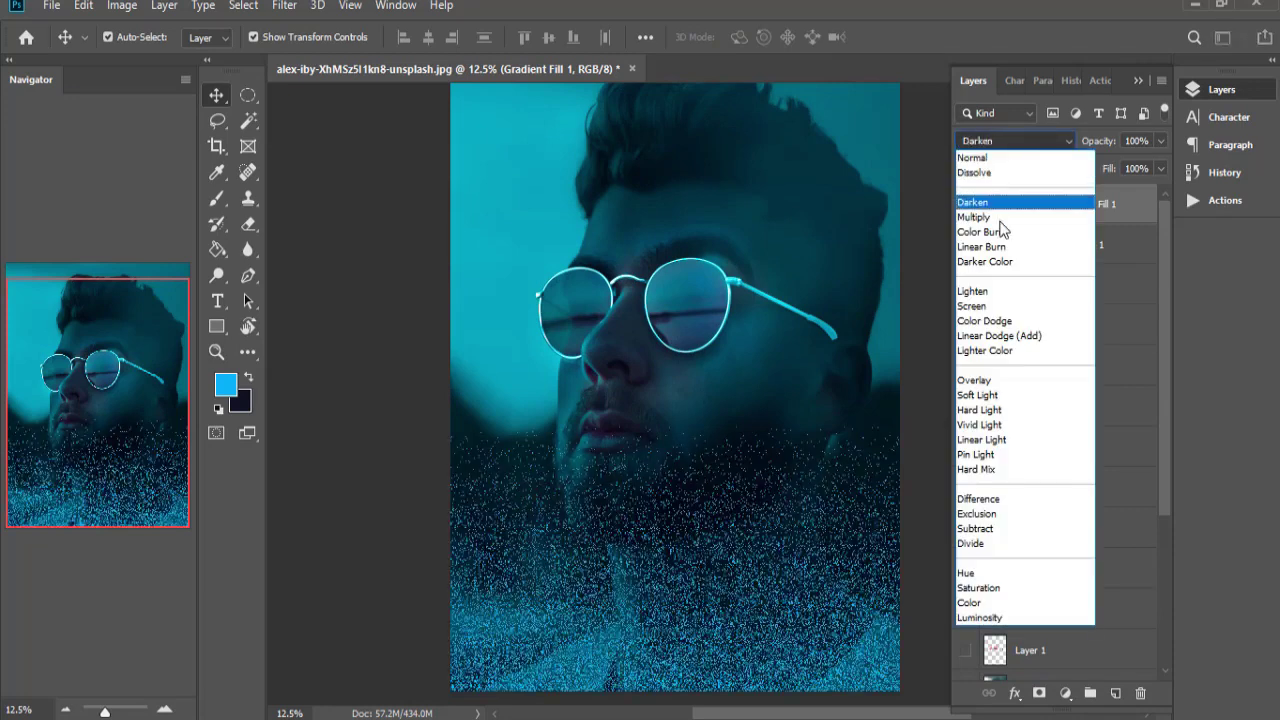
pyautogui.click(1000, 218)
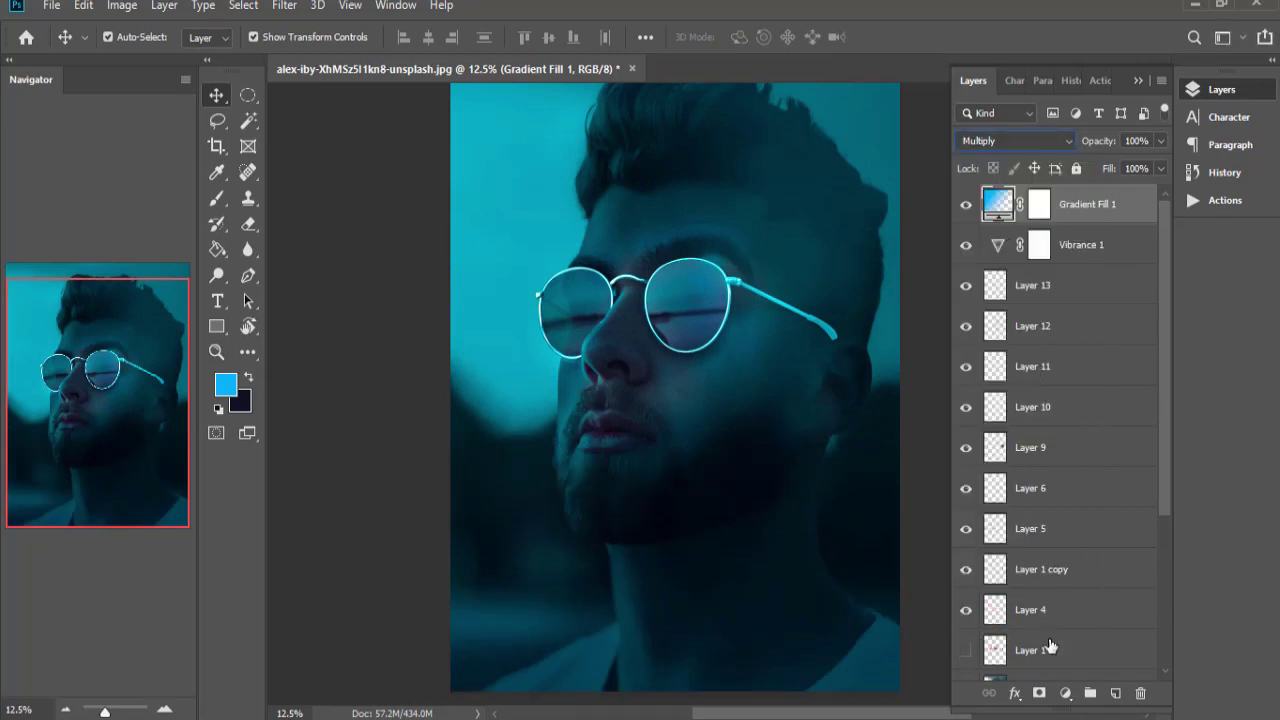
# Swap the colours and try a second dark-to-transparent Gradient Fill layer.
pyautogui.click(1115, 693)
pyautogui.click(248, 377)
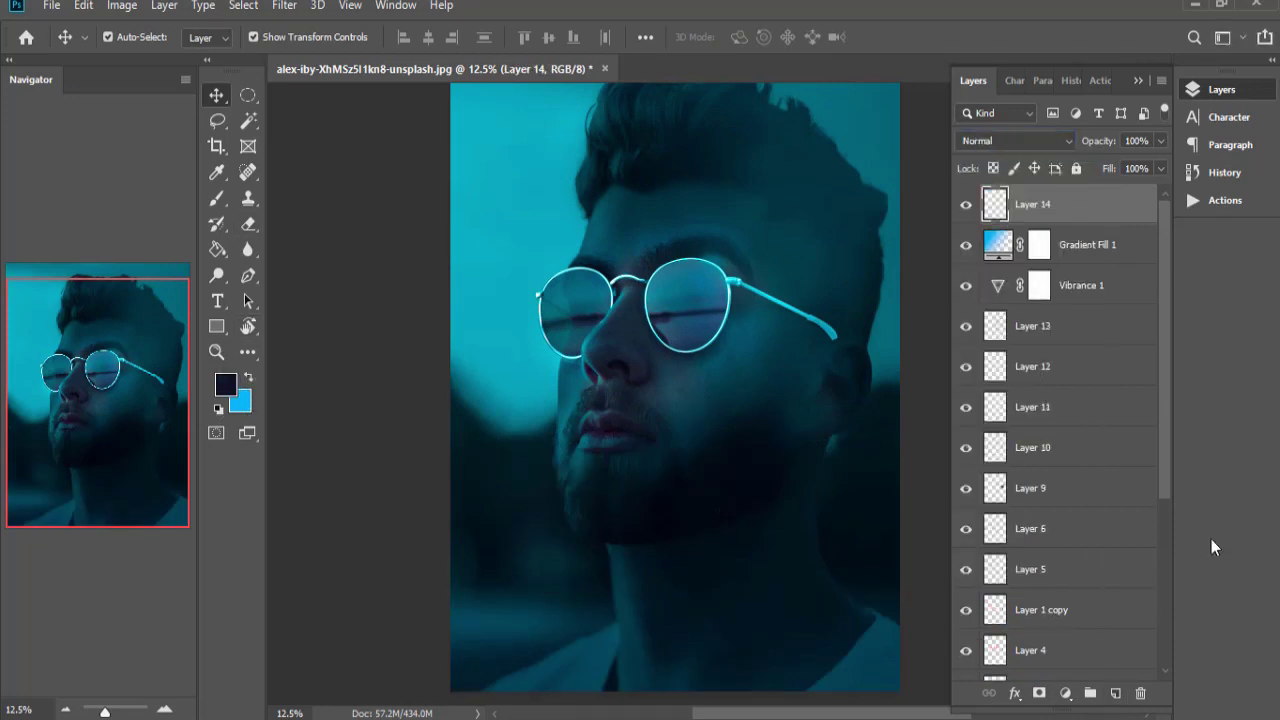
pyautogui.click(1065, 693)
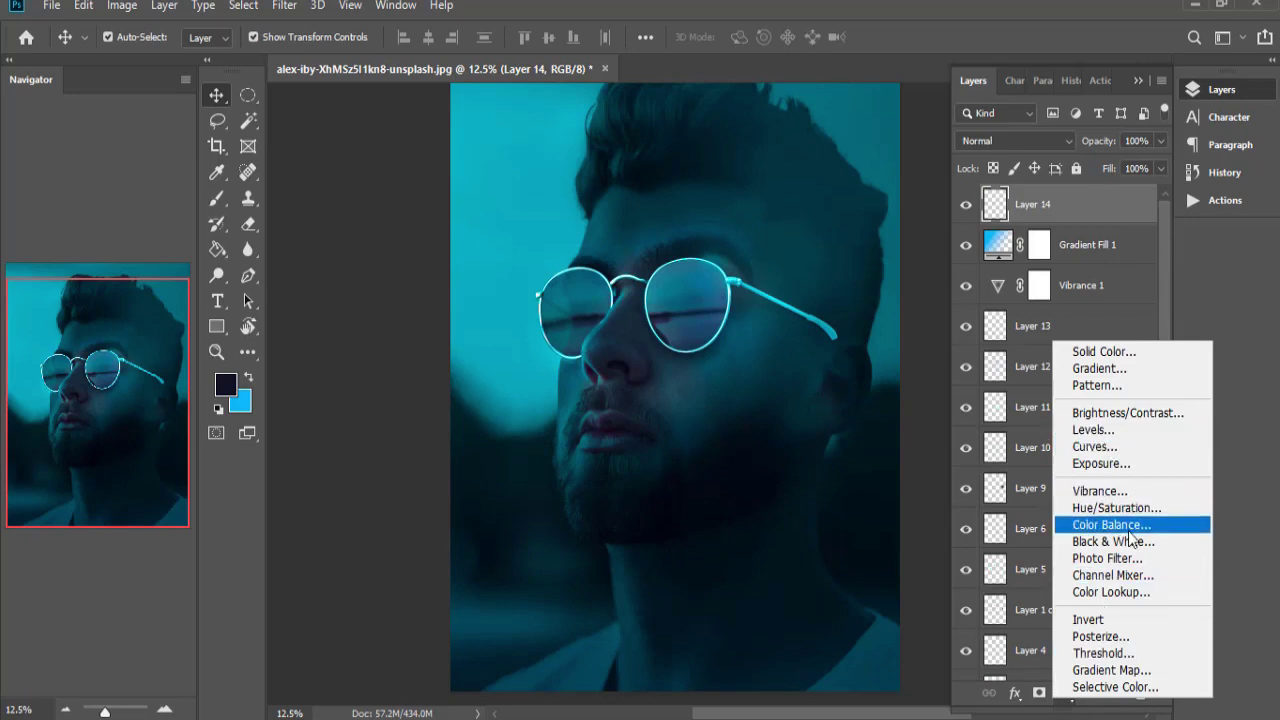
pyautogui.click(1099, 368)
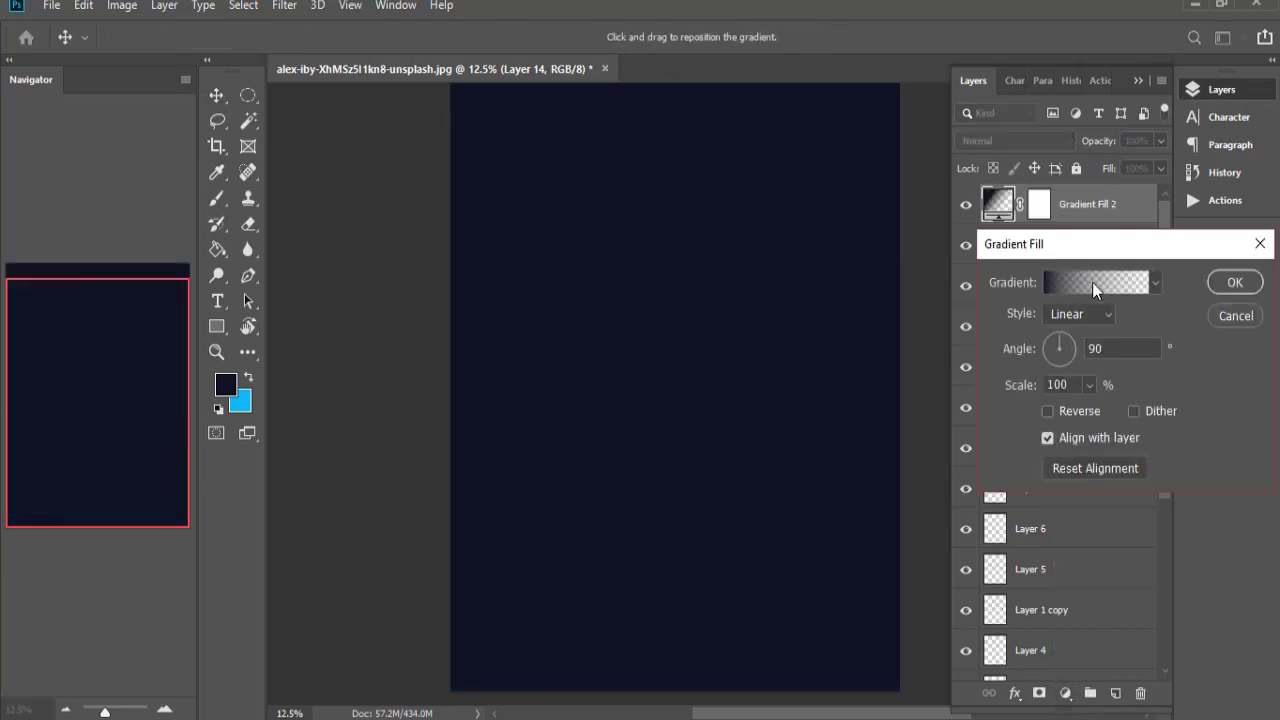
pyautogui.click(1092, 282)
pyautogui.click(418, 170)
pyautogui.click(1155, 282)
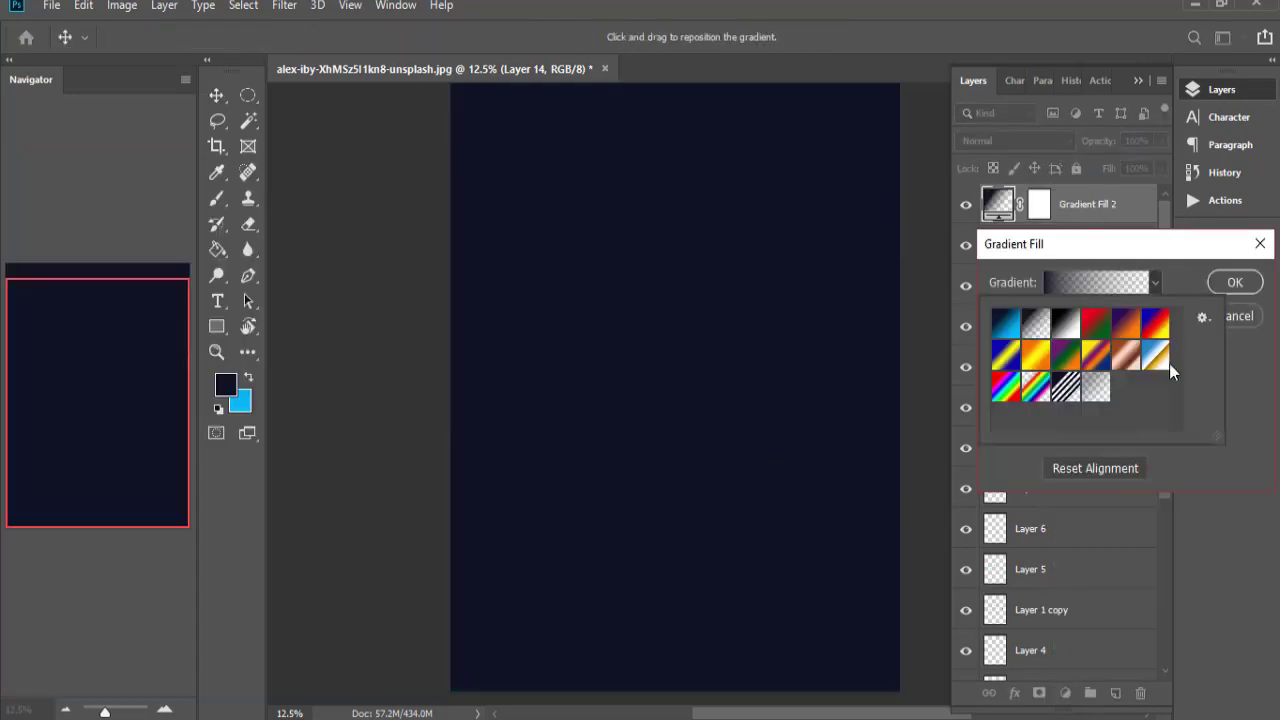
pyautogui.click(1096, 387)
pyautogui.click(1184, 282)
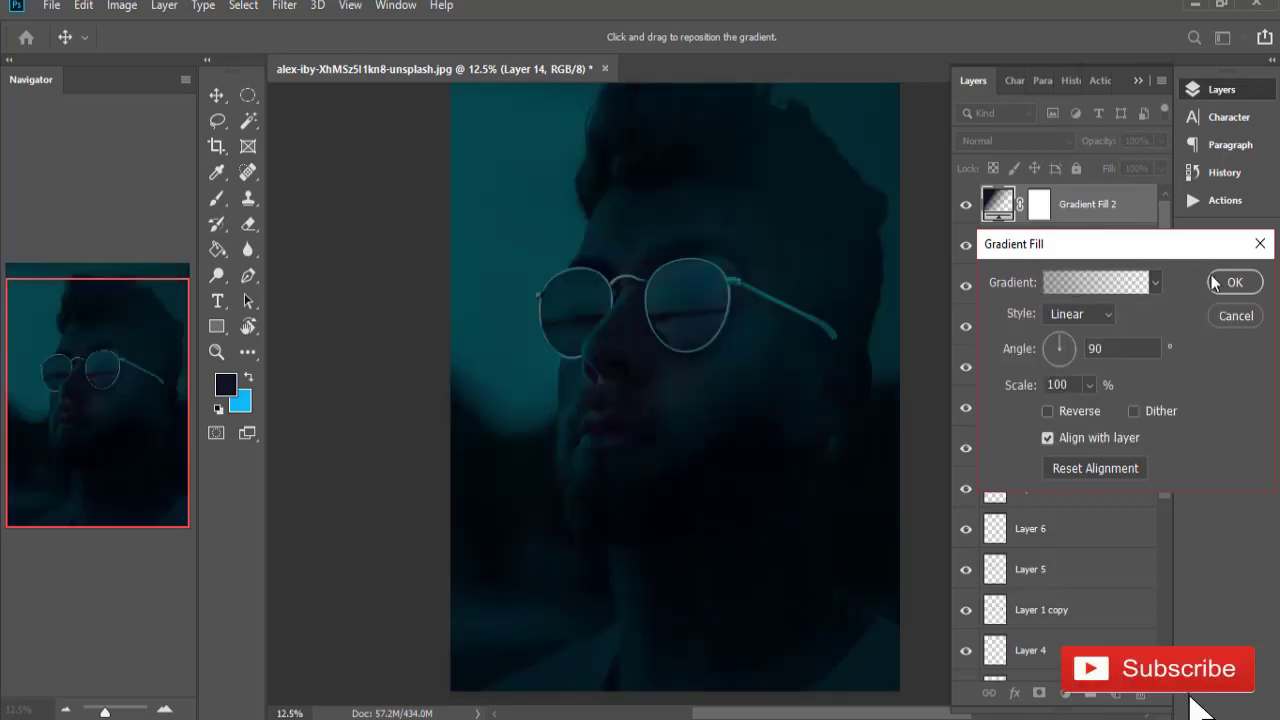
pyautogui.click(1235, 282)
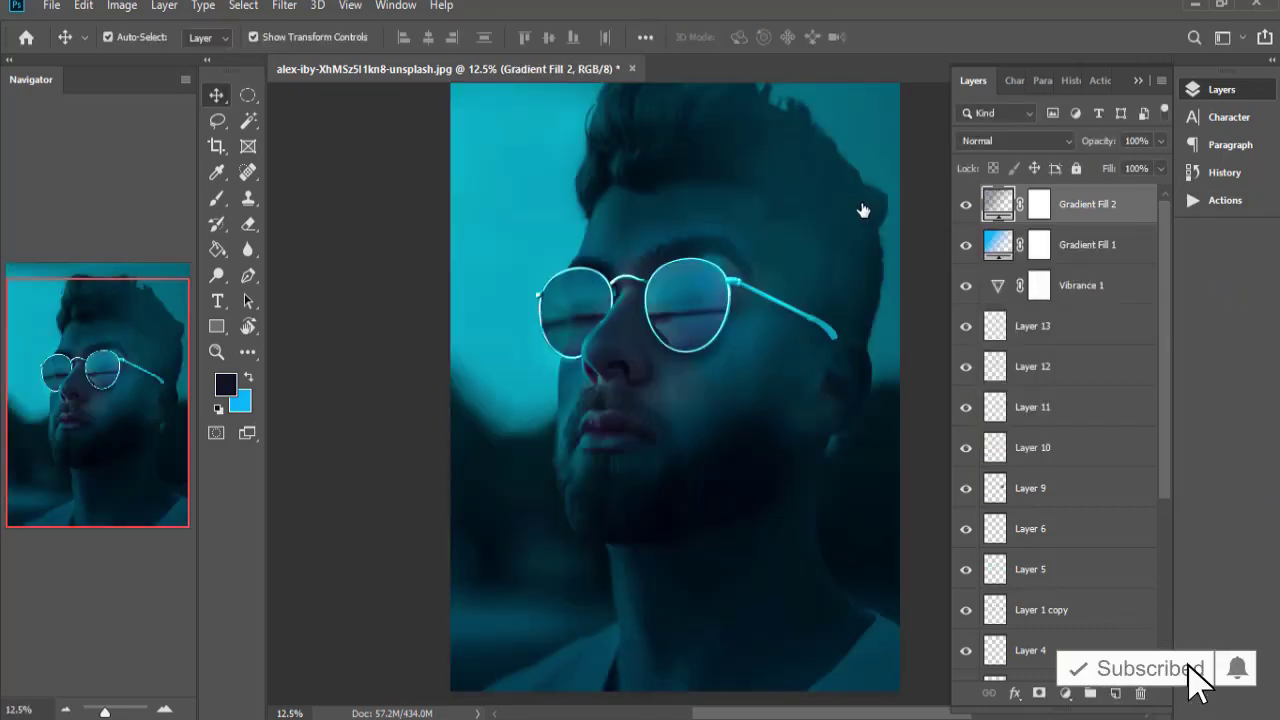
# Delete the trial gradient fill and add an empty Layer 14 on top.
pyautogui.moveTo(729, 400); pyautogui.dragTo(726, 608)
pyautogui.press('Delete')
pyautogui.click(1115, 693)
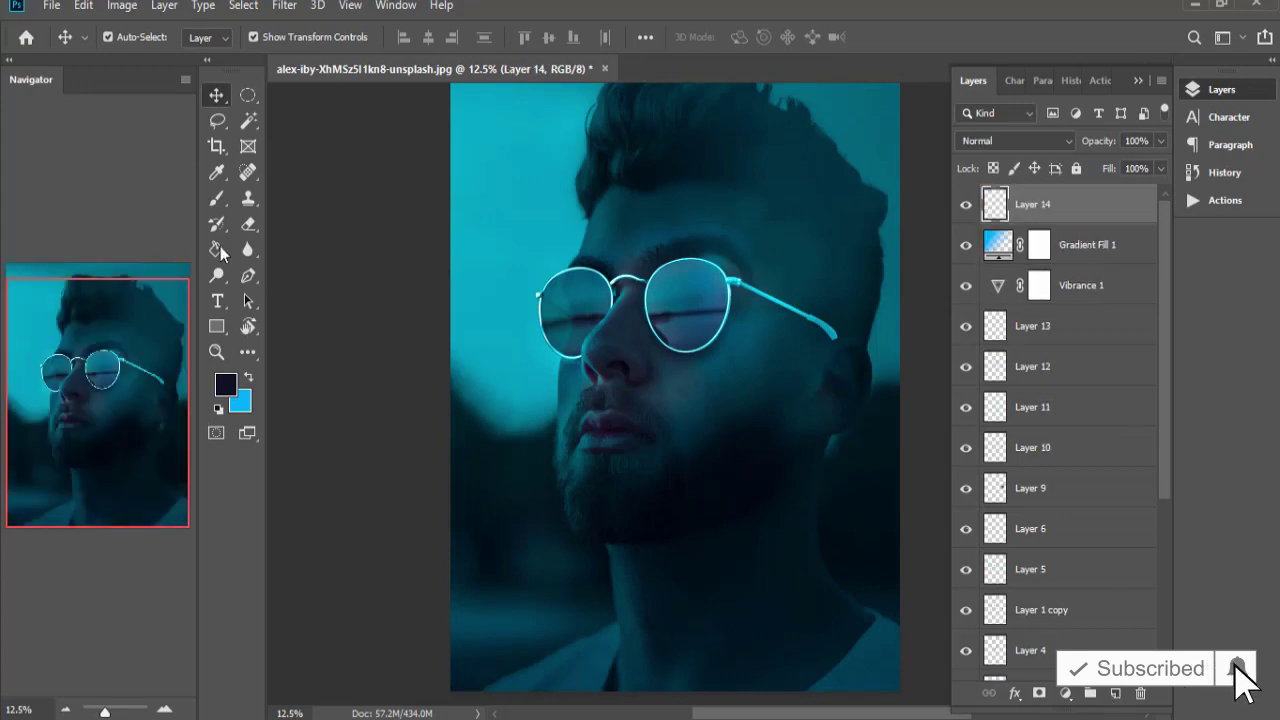
pyautogui.click(217, 249)
# Draw dark-to-transparent gradients over the bottom and right side on Layer 14.
pyautogui.click(292, 248)
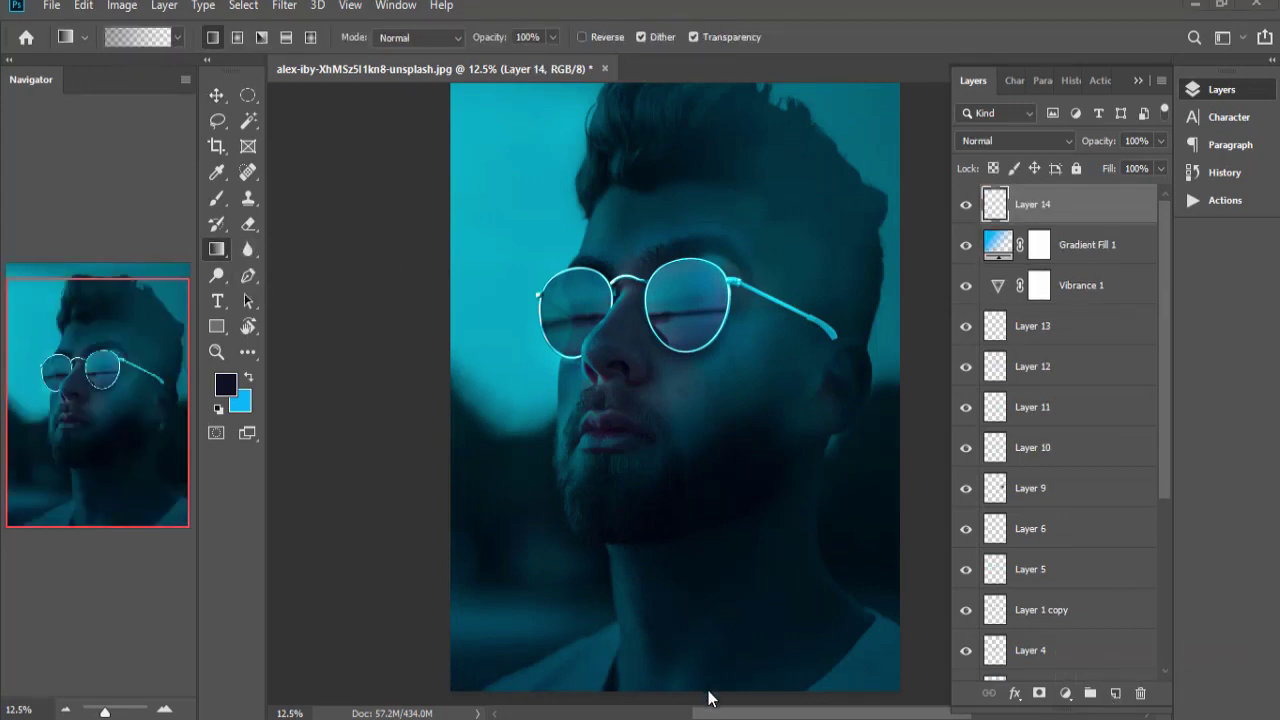
pyautogui.hotkey('ctrl', '-')
pyautogui.moveTo(700, 665); pyautogui.dragTo(720, 430)
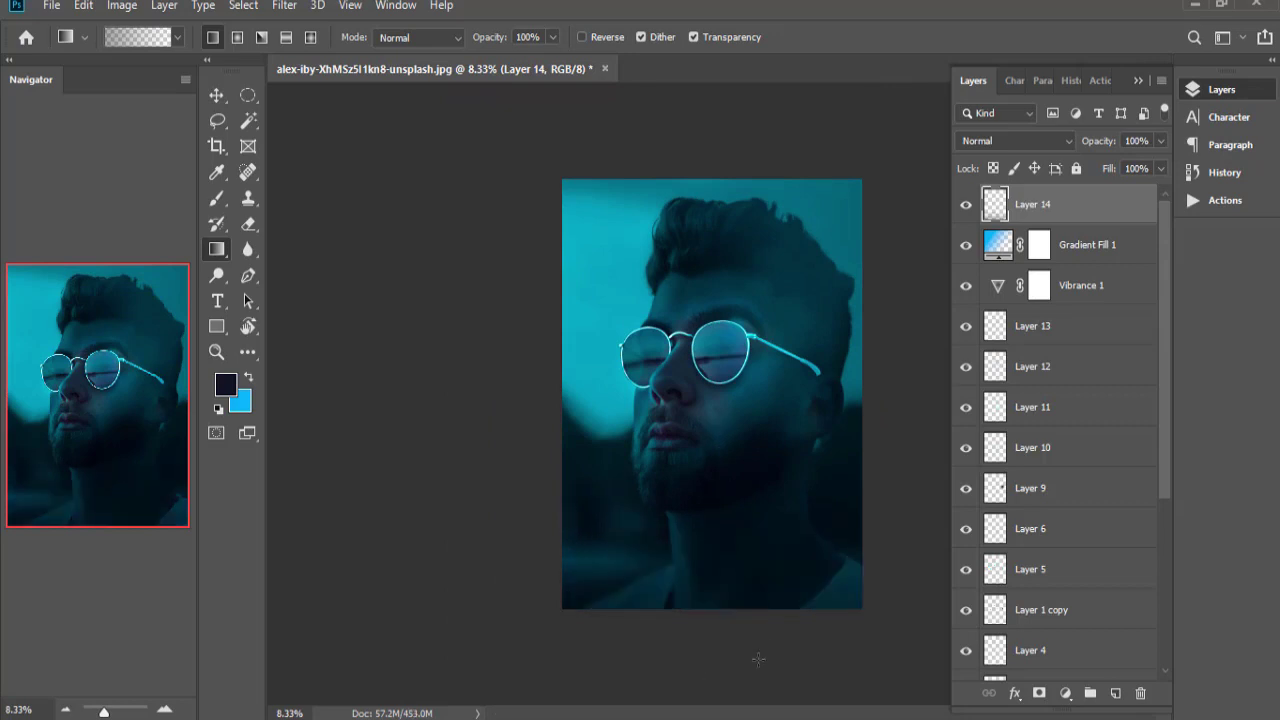
pyautogui.moveTo(759, 660); pyautogui.dragTo(771, 372)
pyautogui.moveTo(909, 465); pyautogui.dragTo(909, 465)
pyautogui.moveTo(880, 320)
pyautogui.mouseDown()
pyautogui.moveTo(925, 360)
pyautogui.moveTo(750, 372)
pyautogui.mouseUp()
pyautogui.hotkey('ctrl', 'z')
pyautogui.hotkey('ctrl', 'z')
pyautogui.hotkey('ctrl', '-')
pyautogui.moveTo(908, 405); pyautogui.dragTo(700, 415)
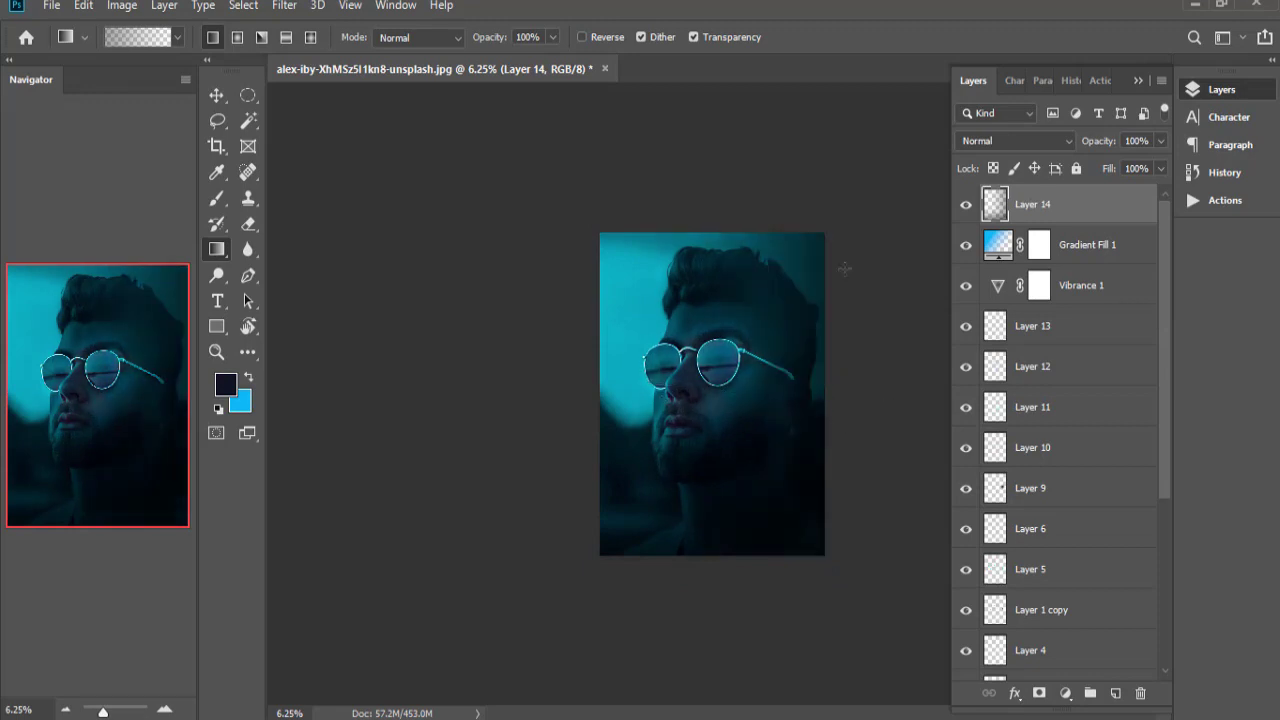
pyautogui.moveTo(786, 160); pyautogui.dragTo(771, 488)
pyautogui.hotkey('ctrl', 'z')
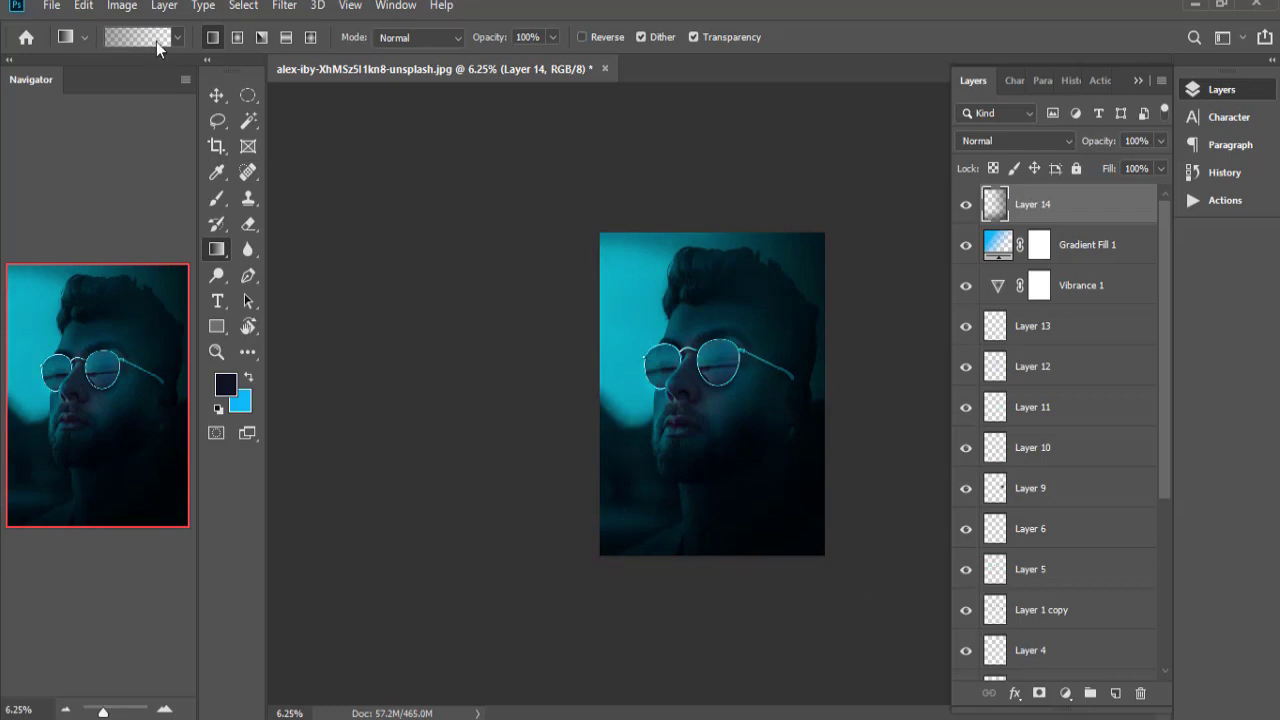
# Lower Layer 14's opacity to 49%.
pyautogui.press('v')
pyautogui.moveTo(1127, 179); pyautogui.dragTo(1099, 164)
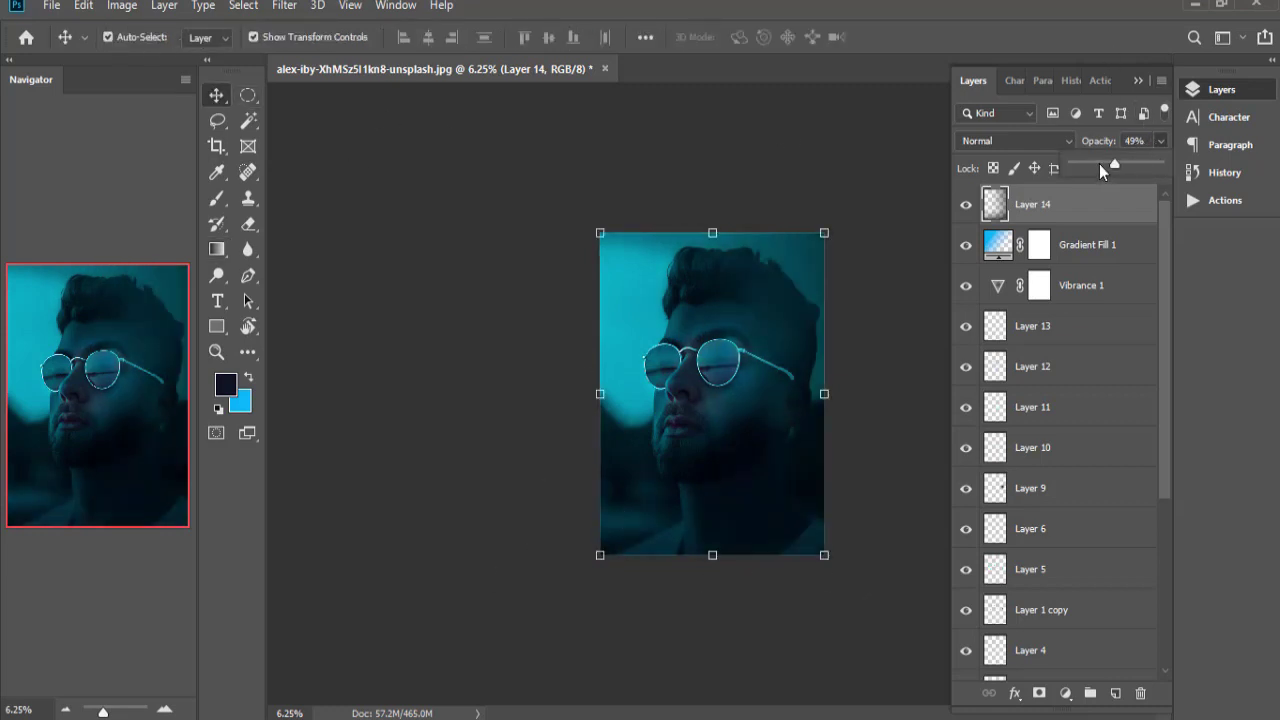
pyautogui.click(742, 186)
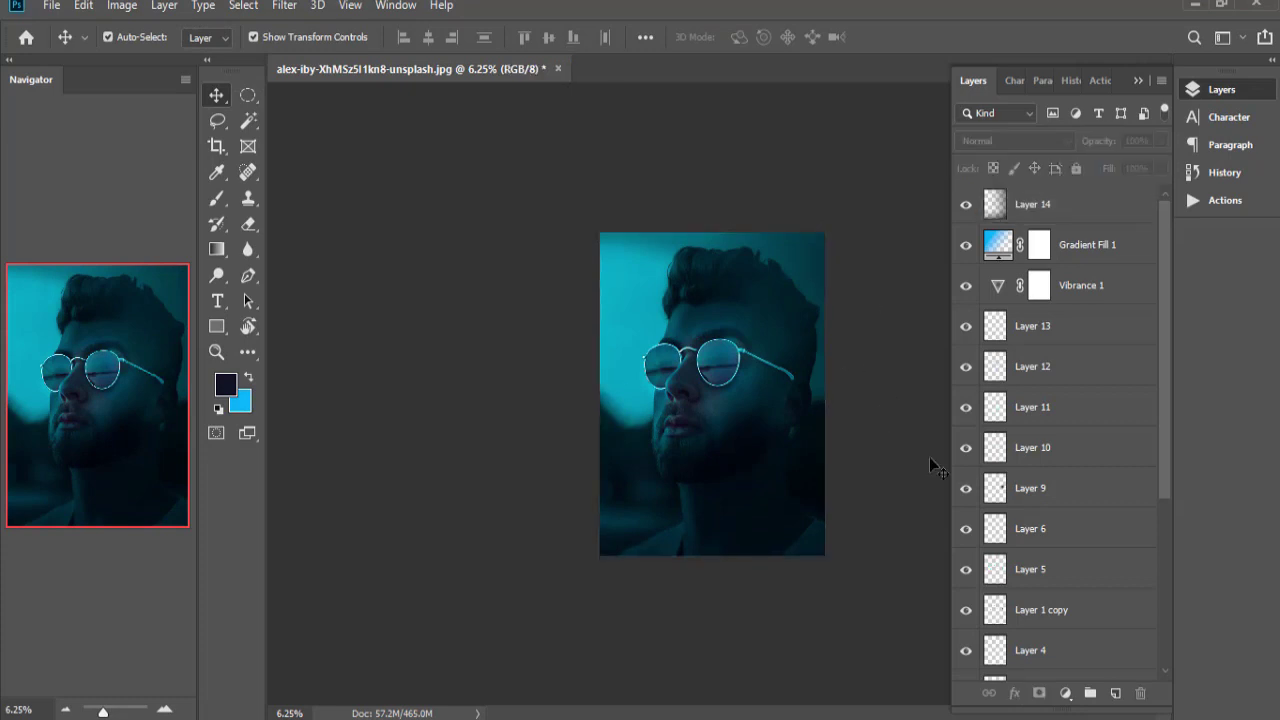
# Add Layer 15, sample the dark hair colour, and pick an 800 px Soft Round brush.
pyautogui.click(1116, 693)
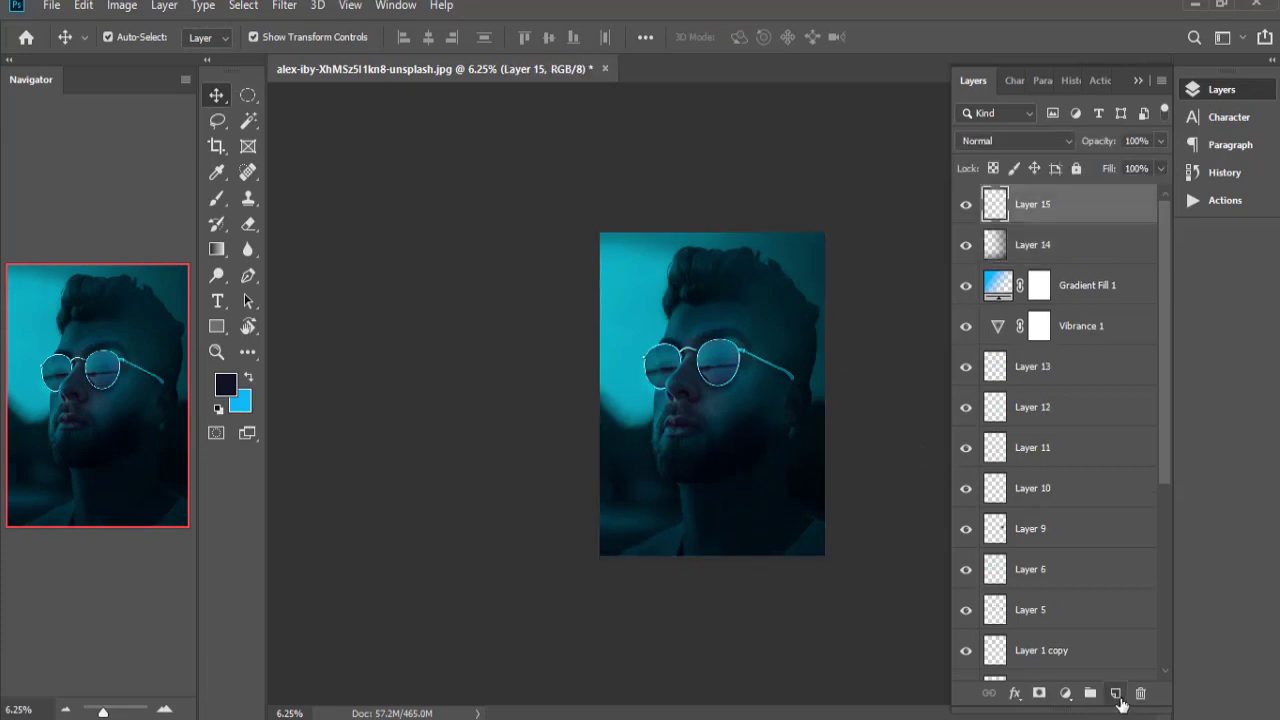
pyautogui.press('i')
pyautogui.click(735, 298)
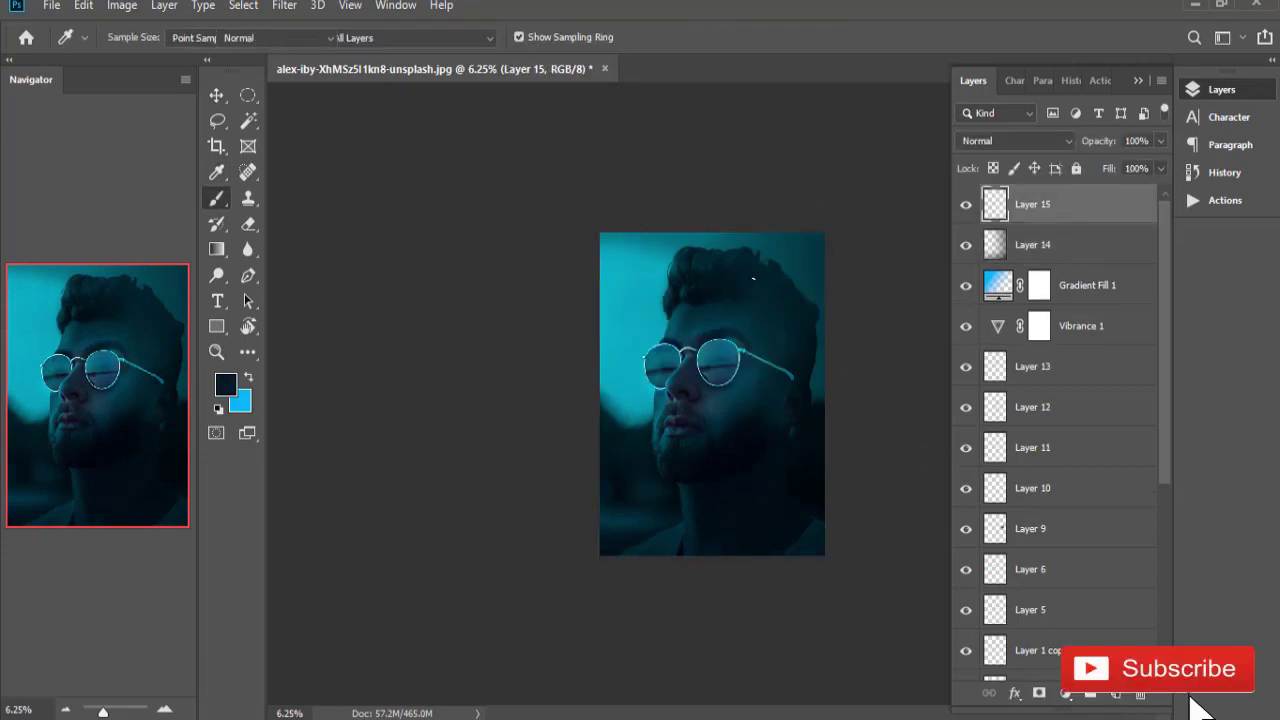
pyautogui.press('b')
pyautogui.rightClick(767, 283)
pyautogui.click(913, 417)
pyautogui.press('Return')
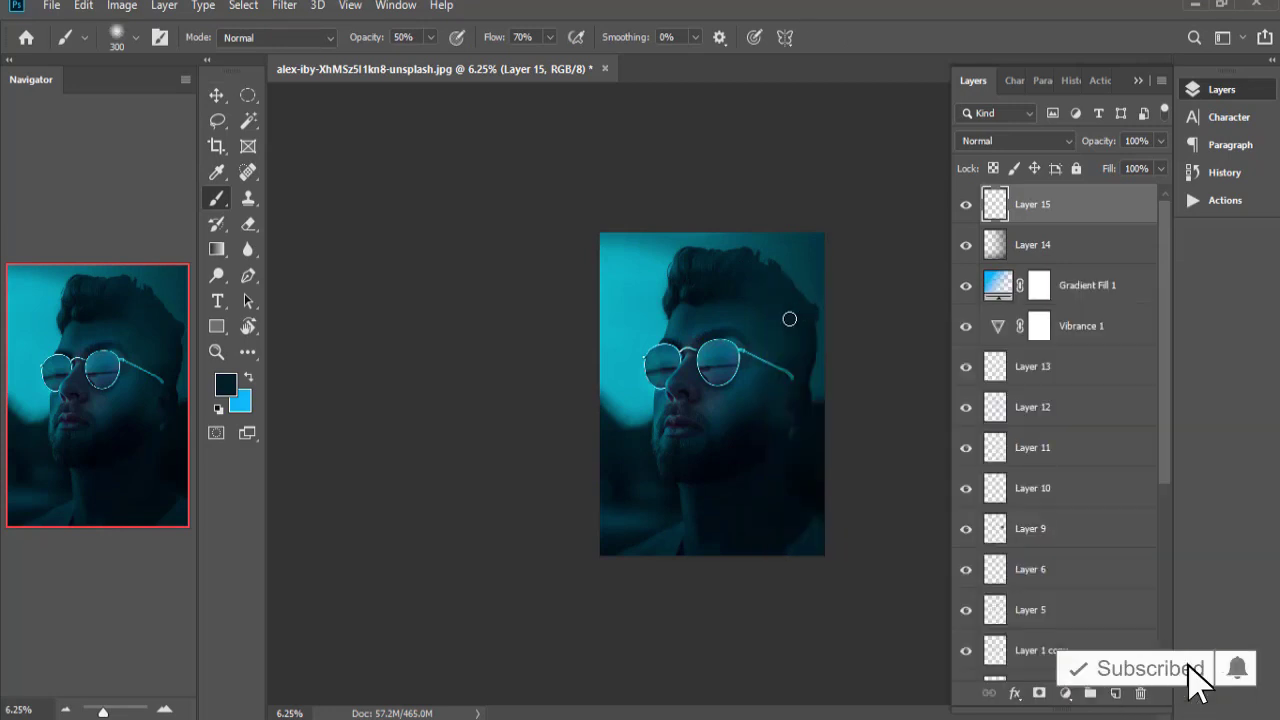
pyautogui.press(']')
pyautogui.press(']')
pyautogui.press(']')
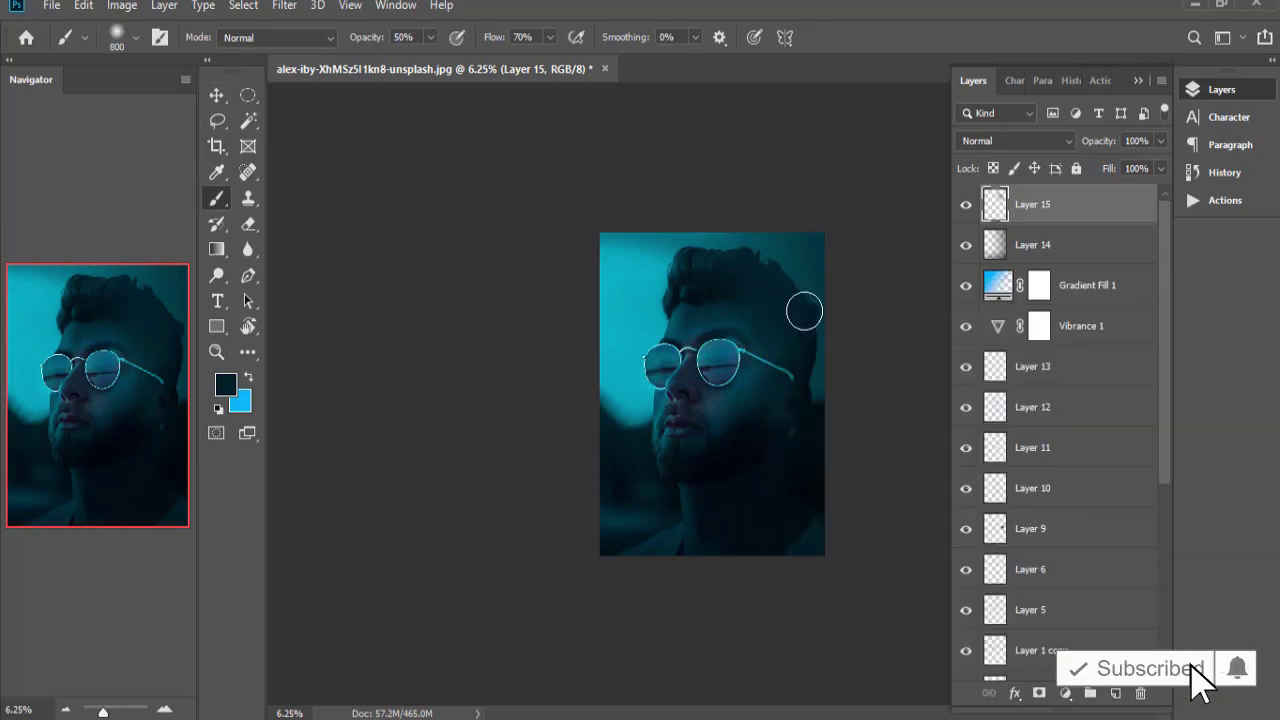
# Blend Layer 15 in Multiply mode at 62% opacity.
pyautogui.click(1015, 141)
pyautogui.click(1000, 216)
pyautogui.moveTo(1160, 141); pyautogui.dragTo(1104, 167)
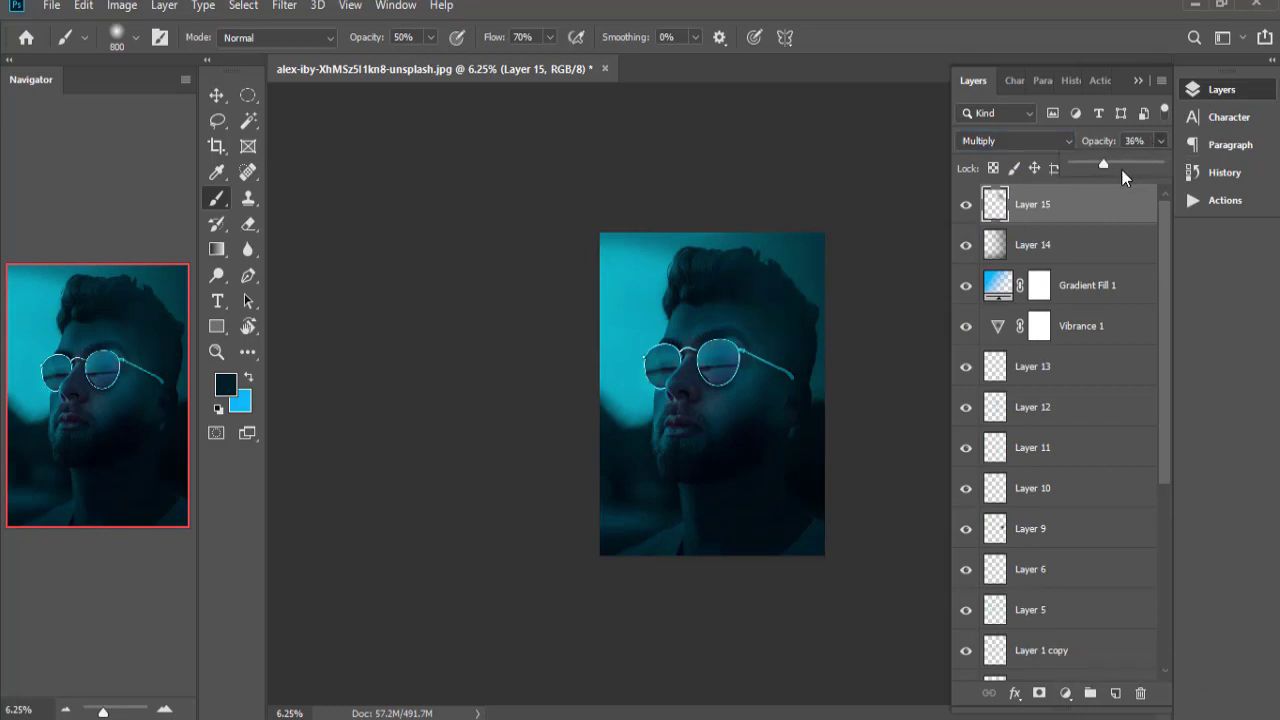
pyautogui.click(793, 338)
pyautogui.click(216, 95)
pyautogui.click(440, 398)
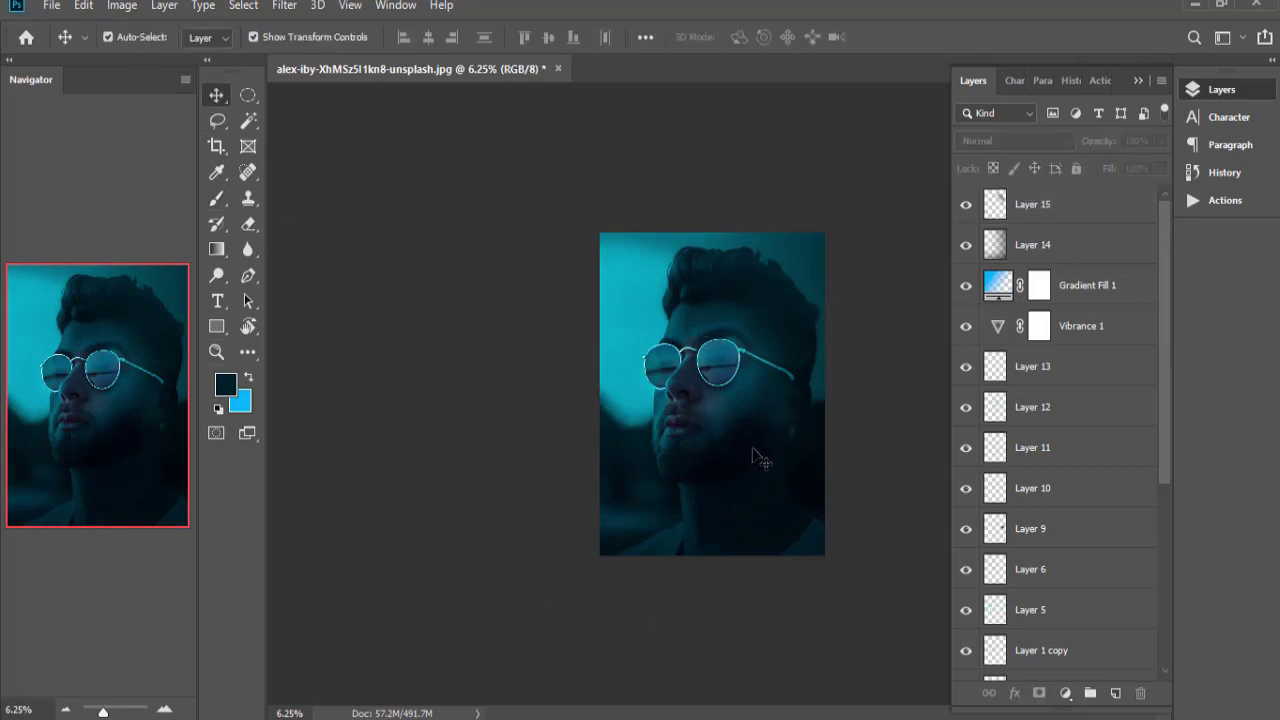
# Zoom in on the portrait to inspect the result.
pyautogui.press('XF86MonBrightnessUp')
pyautogui.scroll(2, 757, 455)
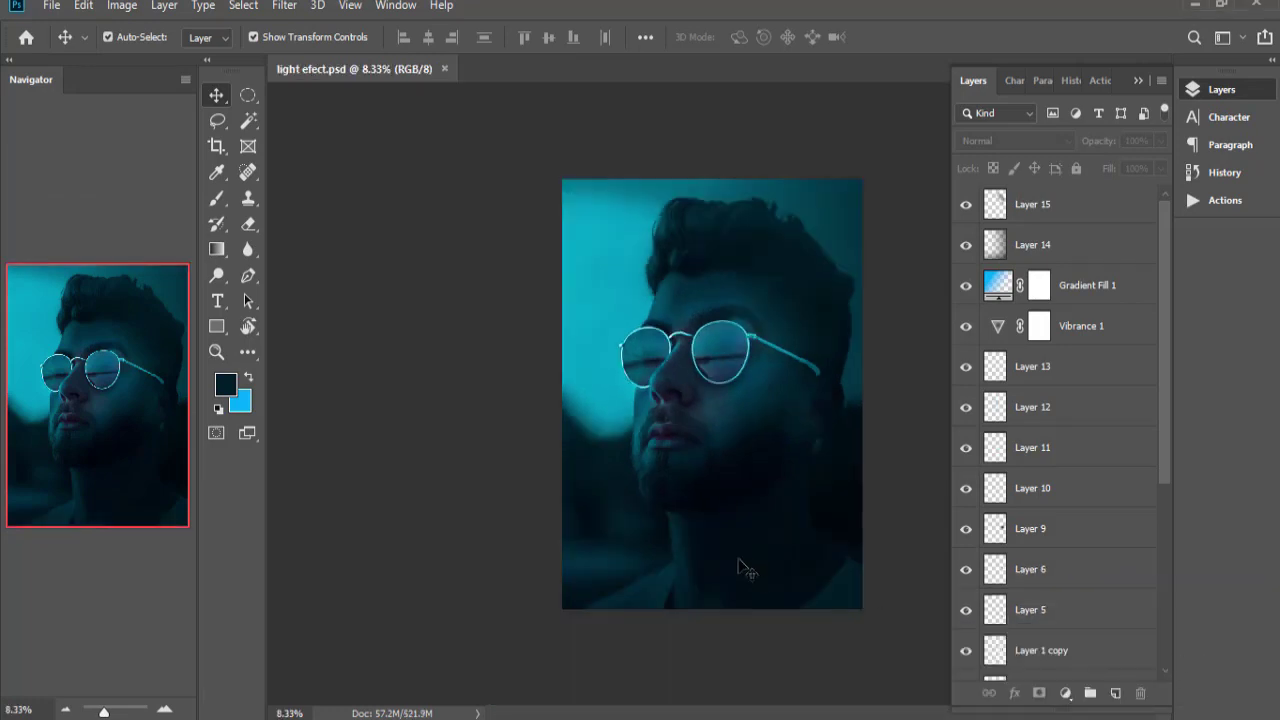
pyautogui.press('XF86MonBrightnessUp')
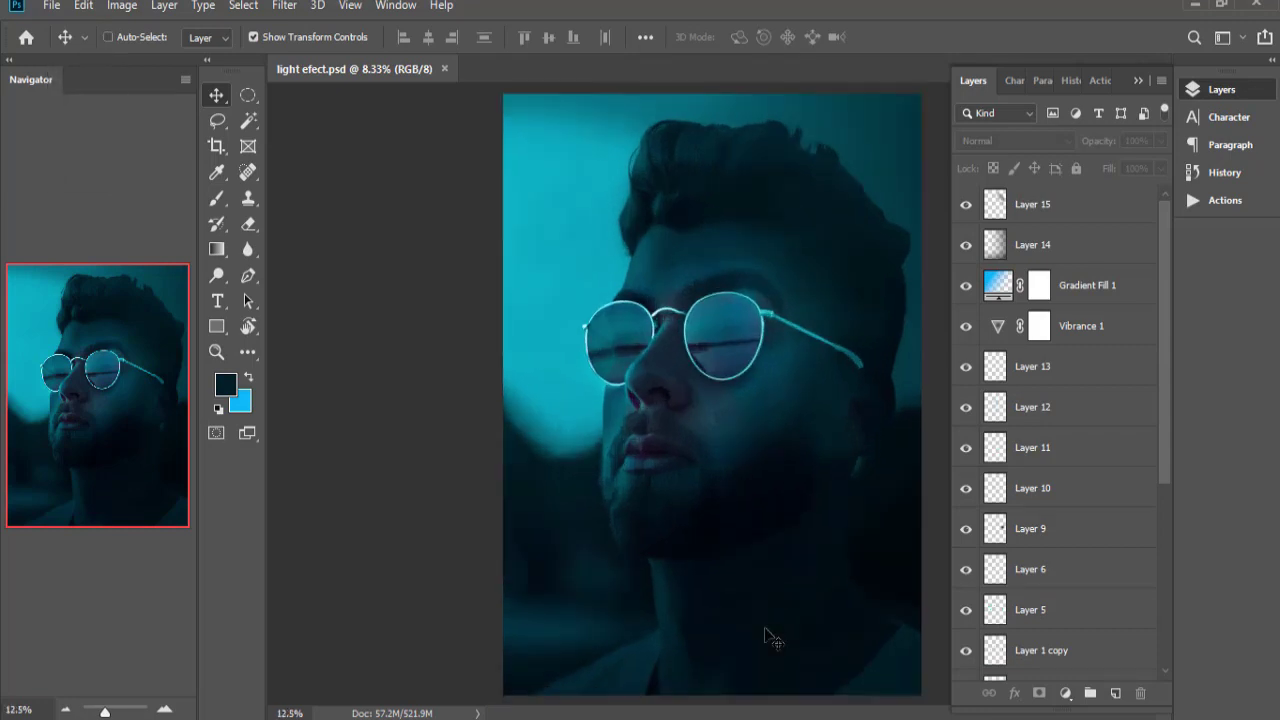
pyautogui.scroll(2, 766, 634)
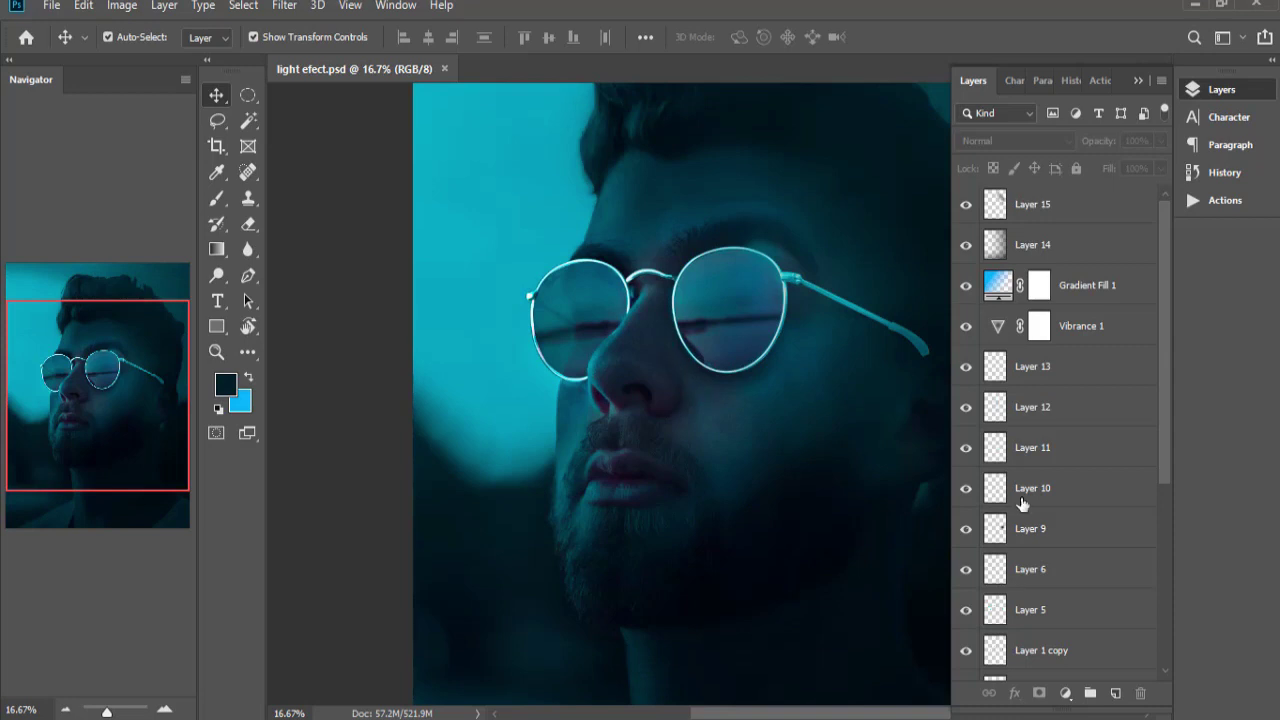
# Create Layer 16 with a light-blue cheek spot, blended Lighten at 40% opacity.
pyautogui.click(1115, 692)
pyautogui.press('b')
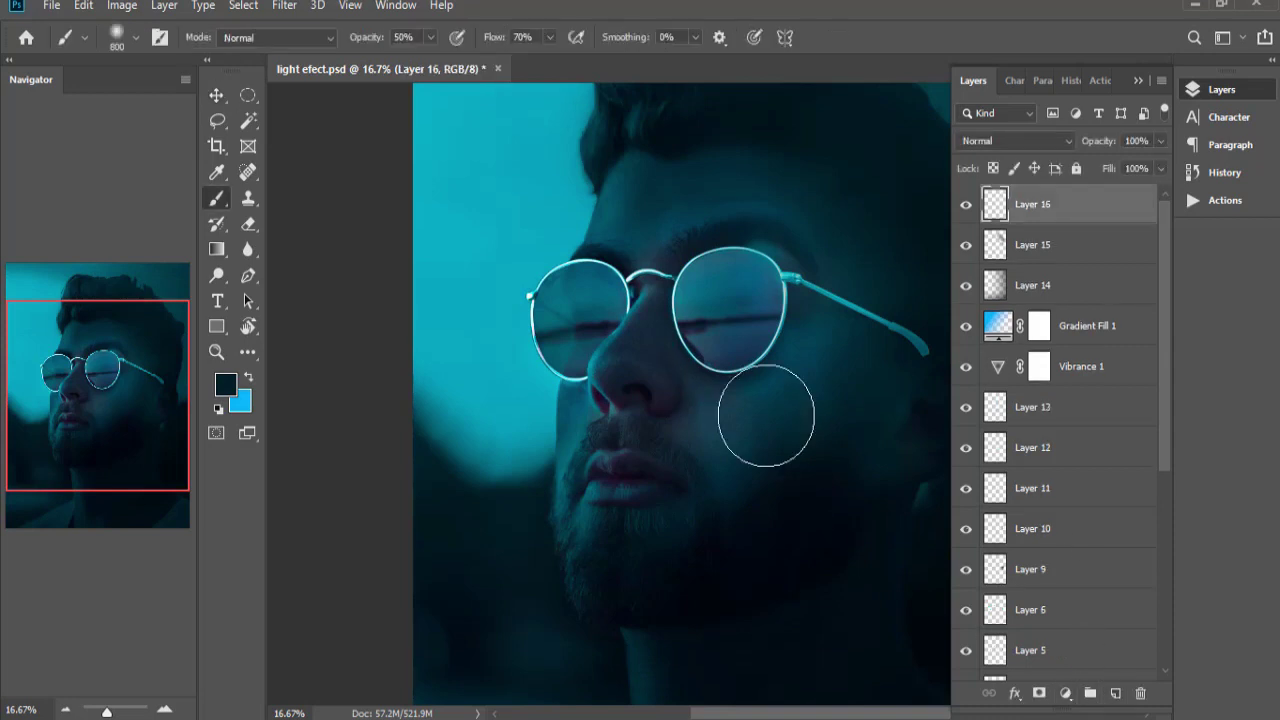
pyautogui.click(249, 380)
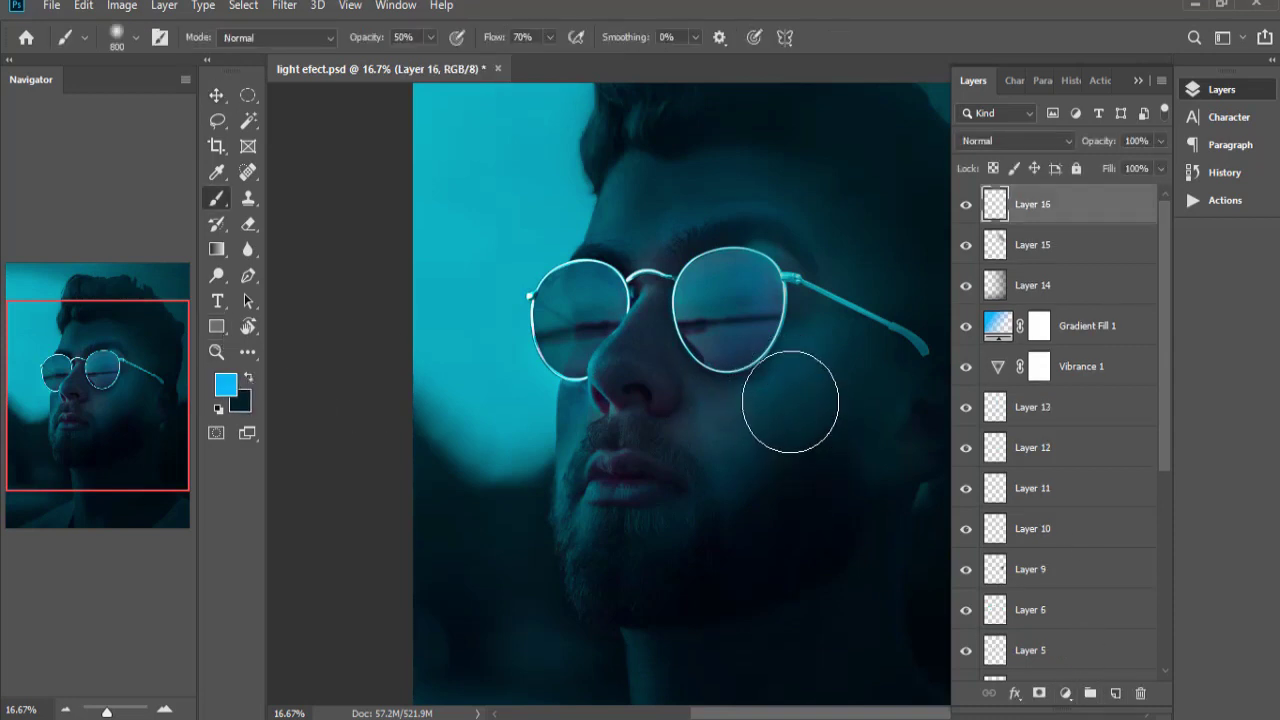
pyautogui.click(790, 400)
pyautogui.click(1015, 141)
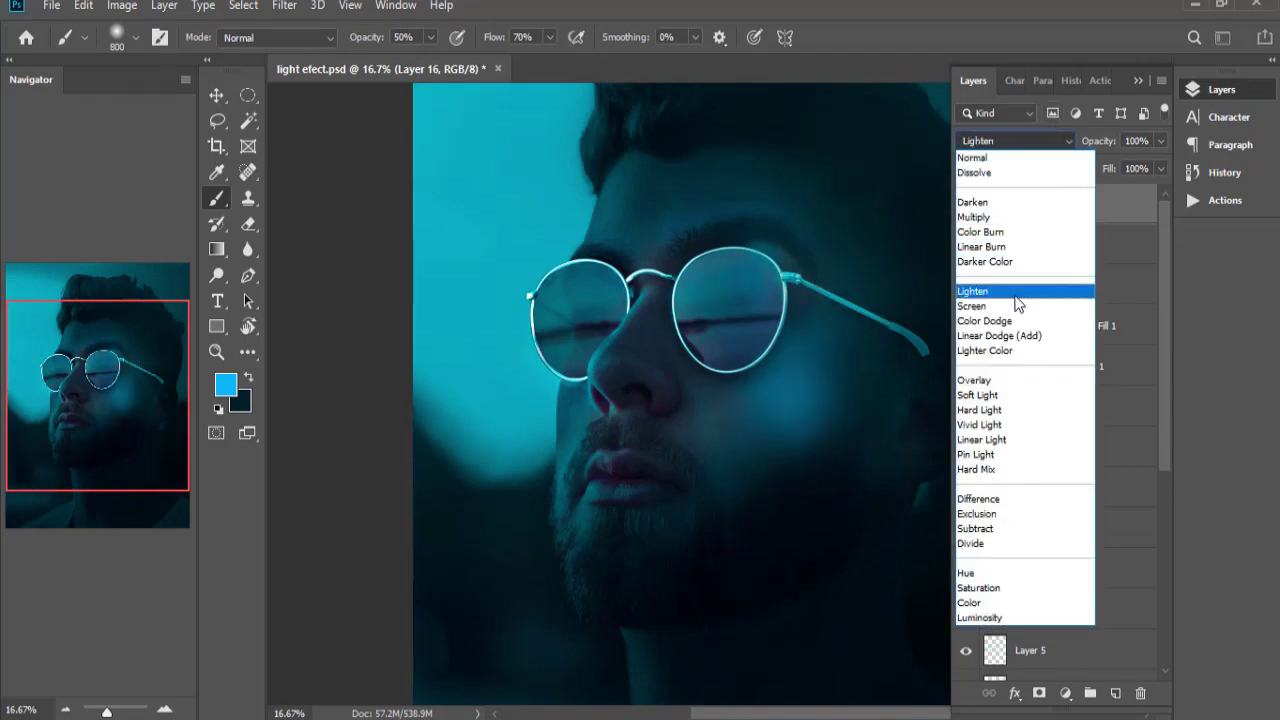
pyautogui.click(1015, 291)
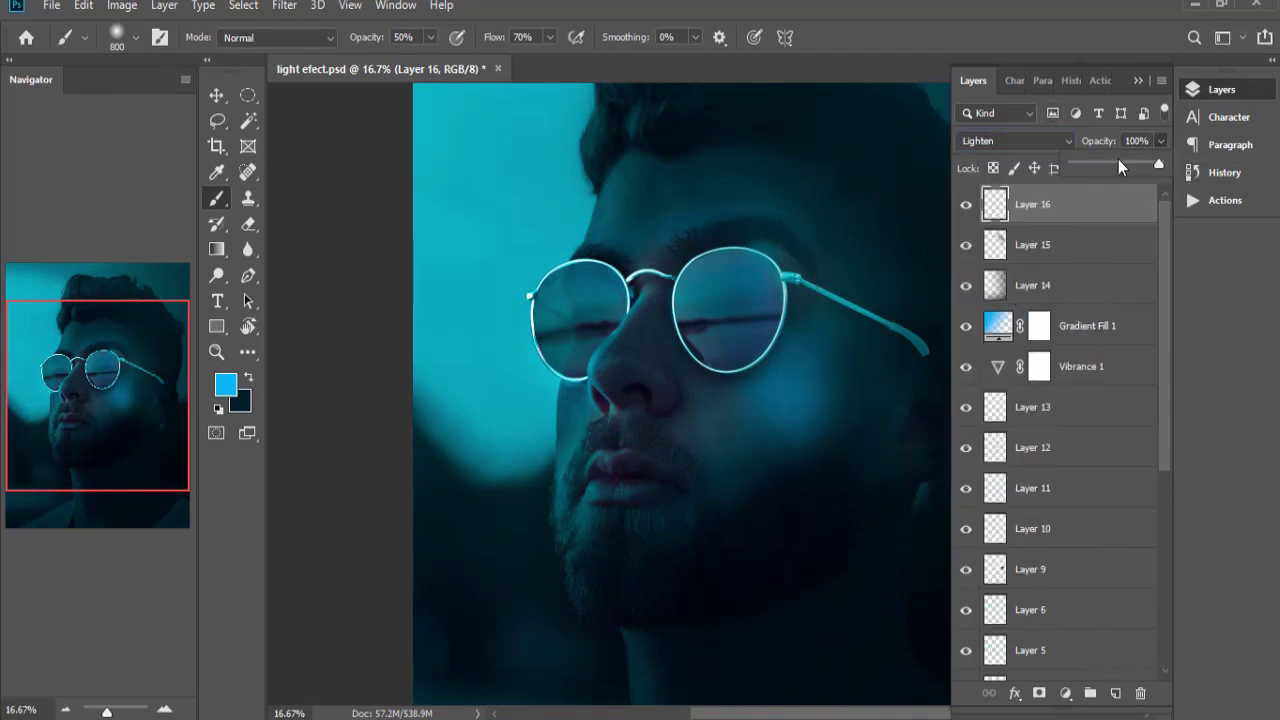
pyautogui.moveTo(1118, 159); pyautogui.dragTo(1096, 162)
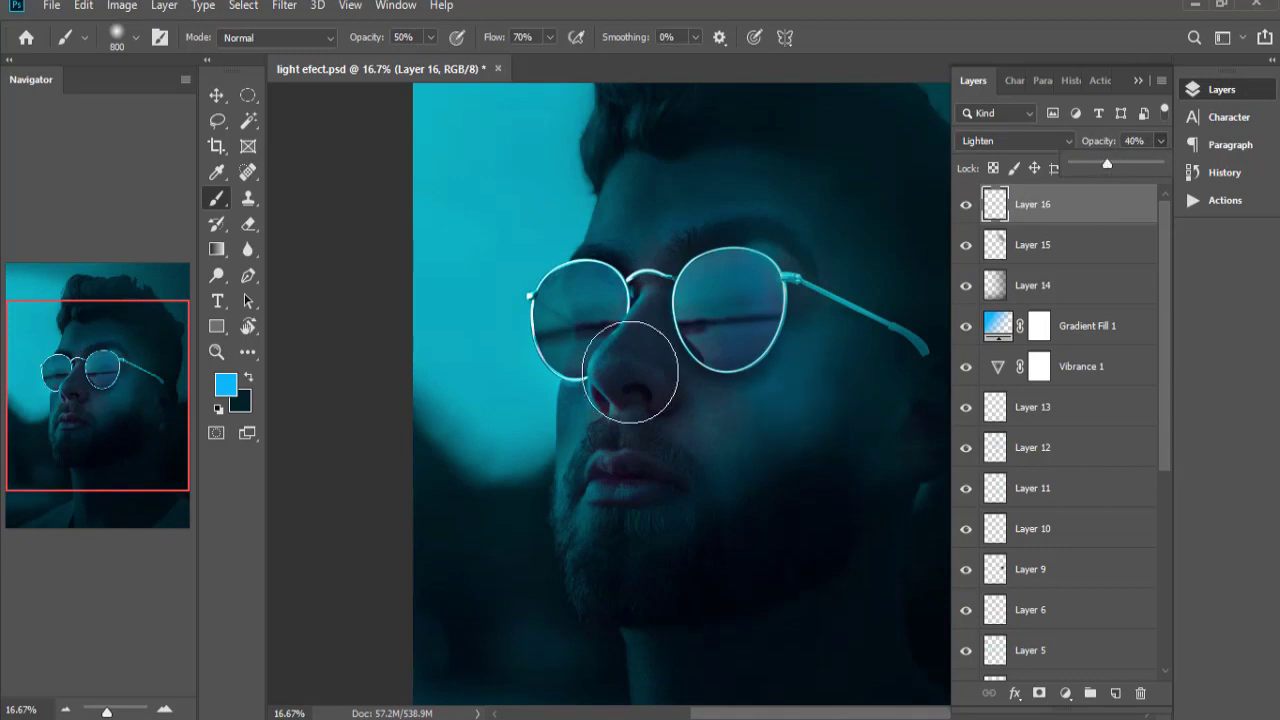
# Paint faint cyan light below the right lens with a smaller brush.
pyautogui.press(']')
pyautogui.press(']')
pyautogui.press('[')
pyautogui.press('[')
pyautogui.press('[')
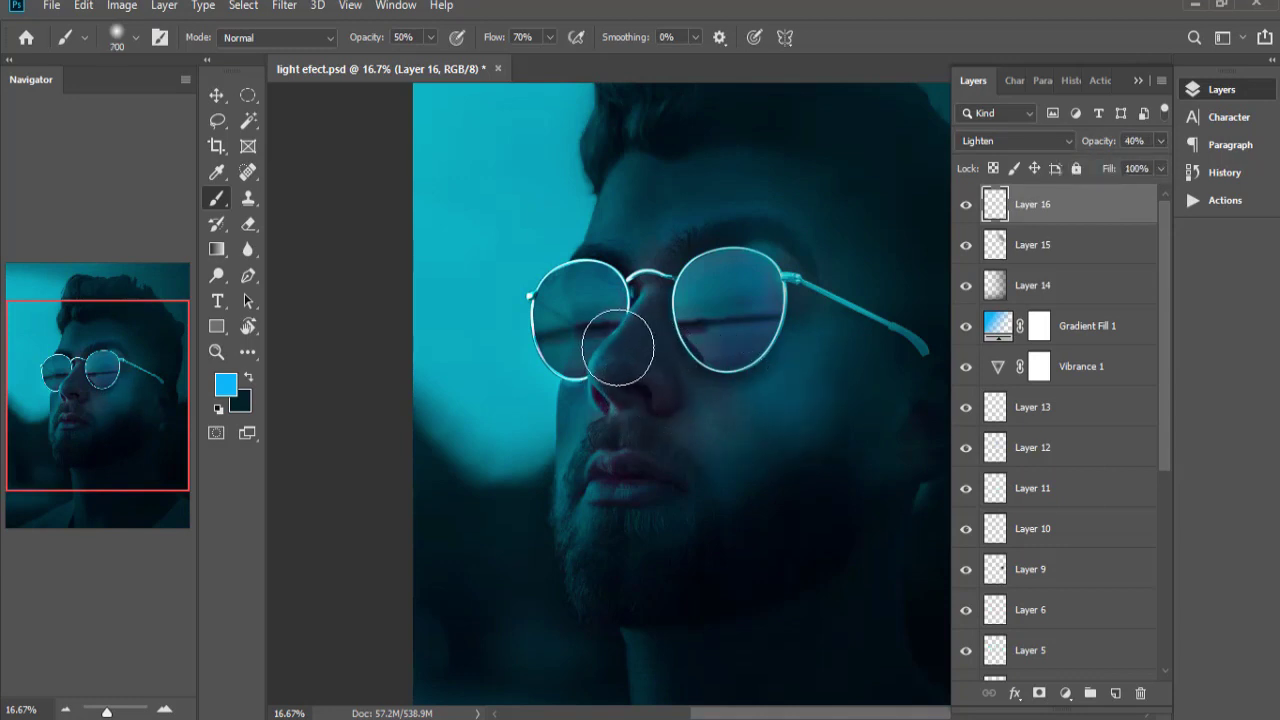
pyautogui.press('[')
pyautogui.press('[')
pyautogui.press('[')
pyautogui.press('[')
pyautogui.press('[')
pyautogui.press('[')
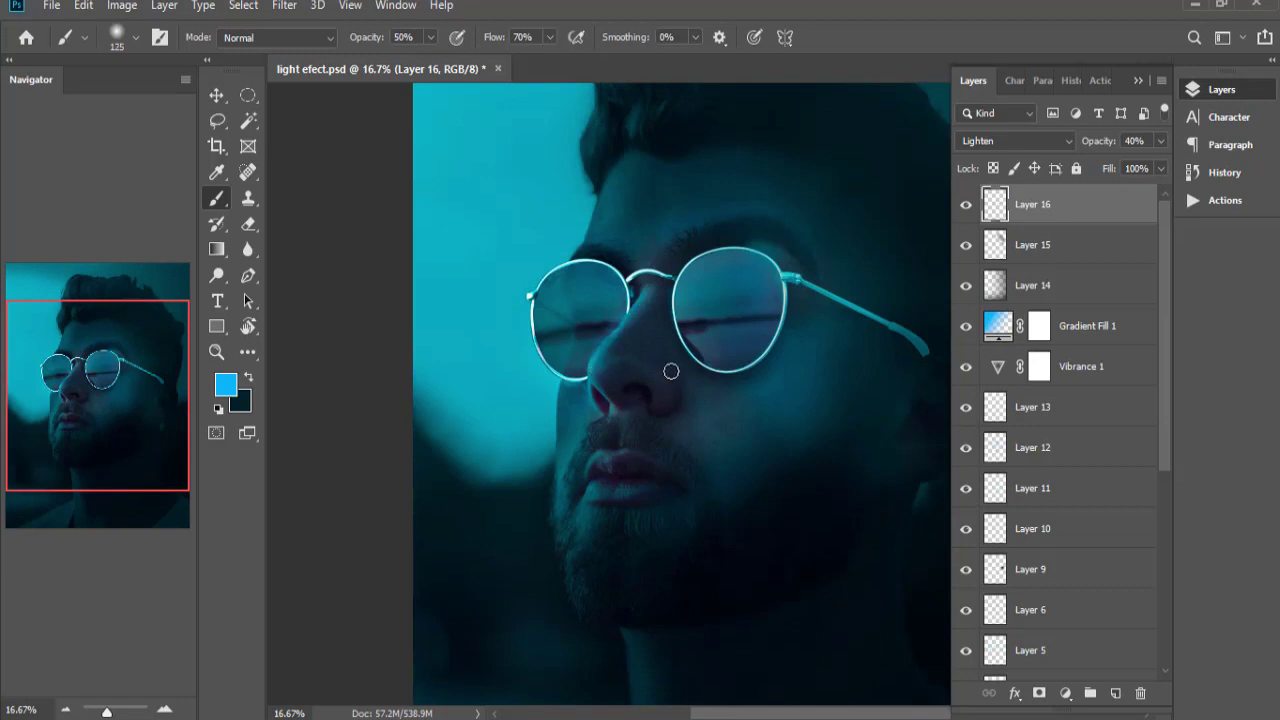
pyautogui.hotkey('ctrl', '+')
pyautogui.hotkey('ctrl', '+')
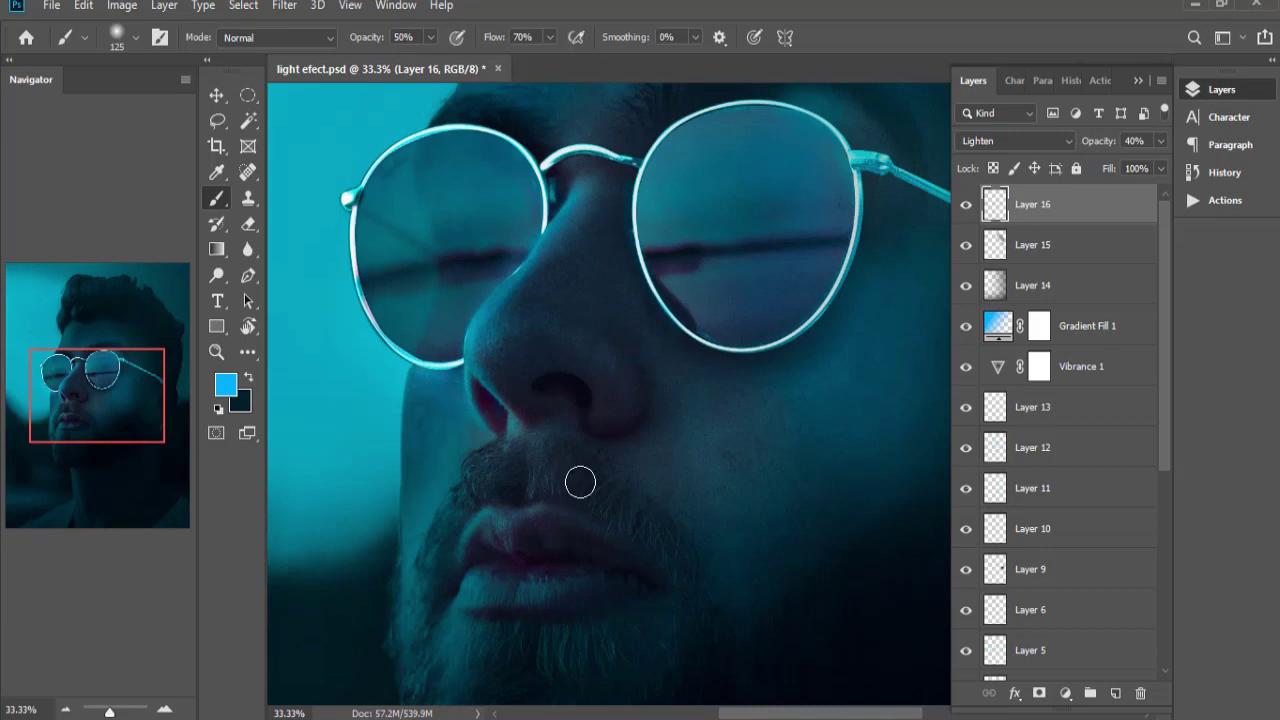
pyautogui.moveTo(705, 325)
pyautogui.mouseDown()
pyautogui.moveTo(677, 349)
pyautogui.moveTo(760, 375)
pyautogui.mouseUp()
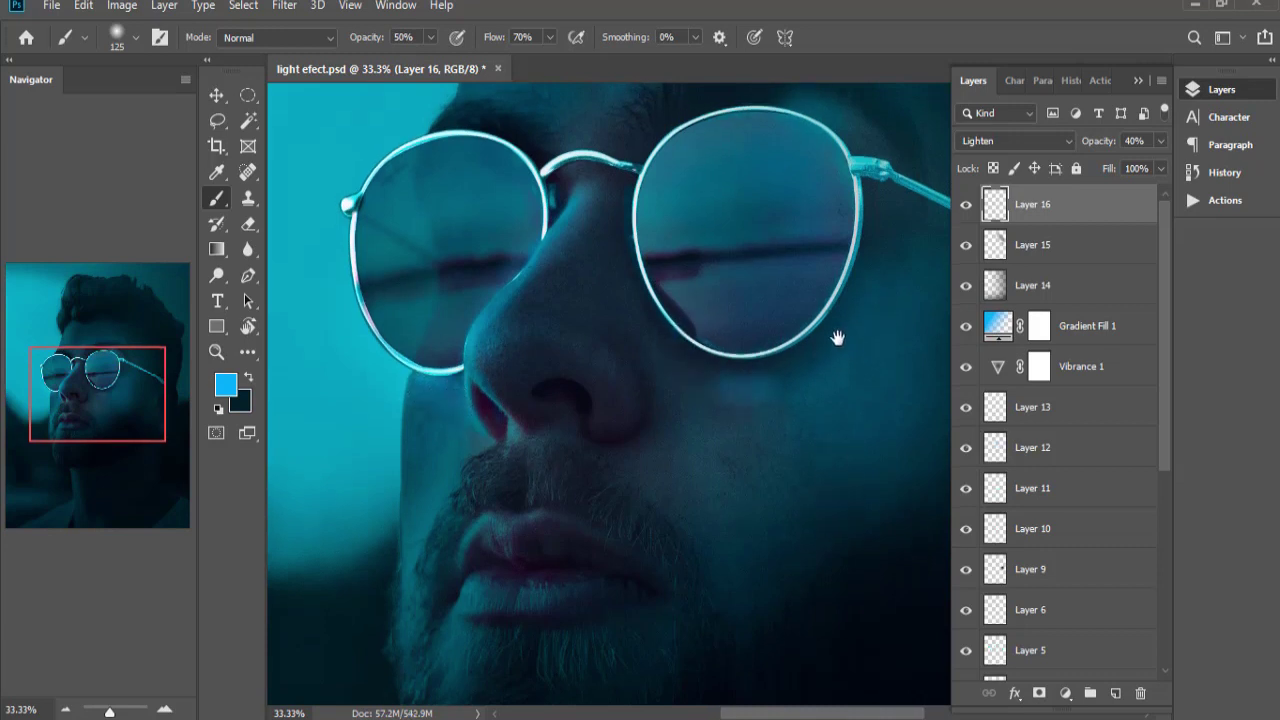
pyautogui.moveTo(837, 337); pyautogui.dragTo(692, 433)
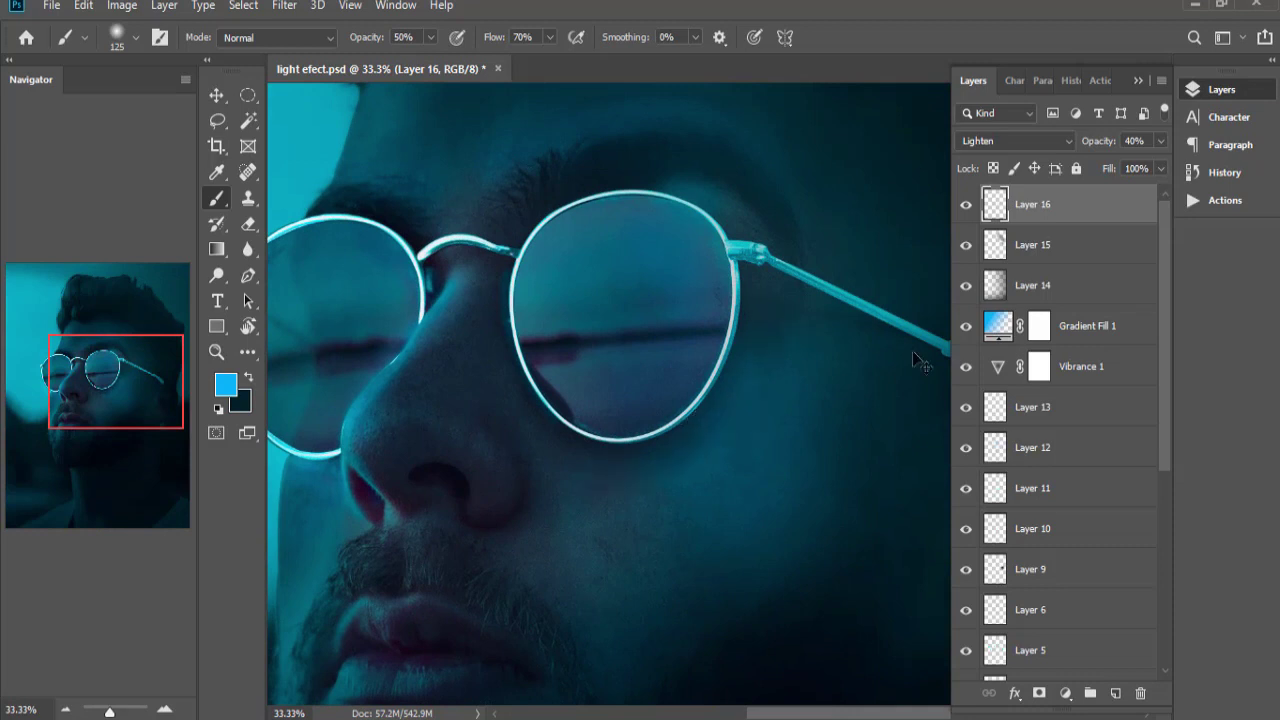
# Add Layer 17, rotate the view, and paint cyan highlights around the nostril curve.
pyautogui.click(1110, 692)
pyautogui.moveTo(423, 349)
pyautogui.mouseDown()
pyautogui.moveTo(706, 366)
pyautogui.moveTo(674, 391)
pyautogui.mouseUp()
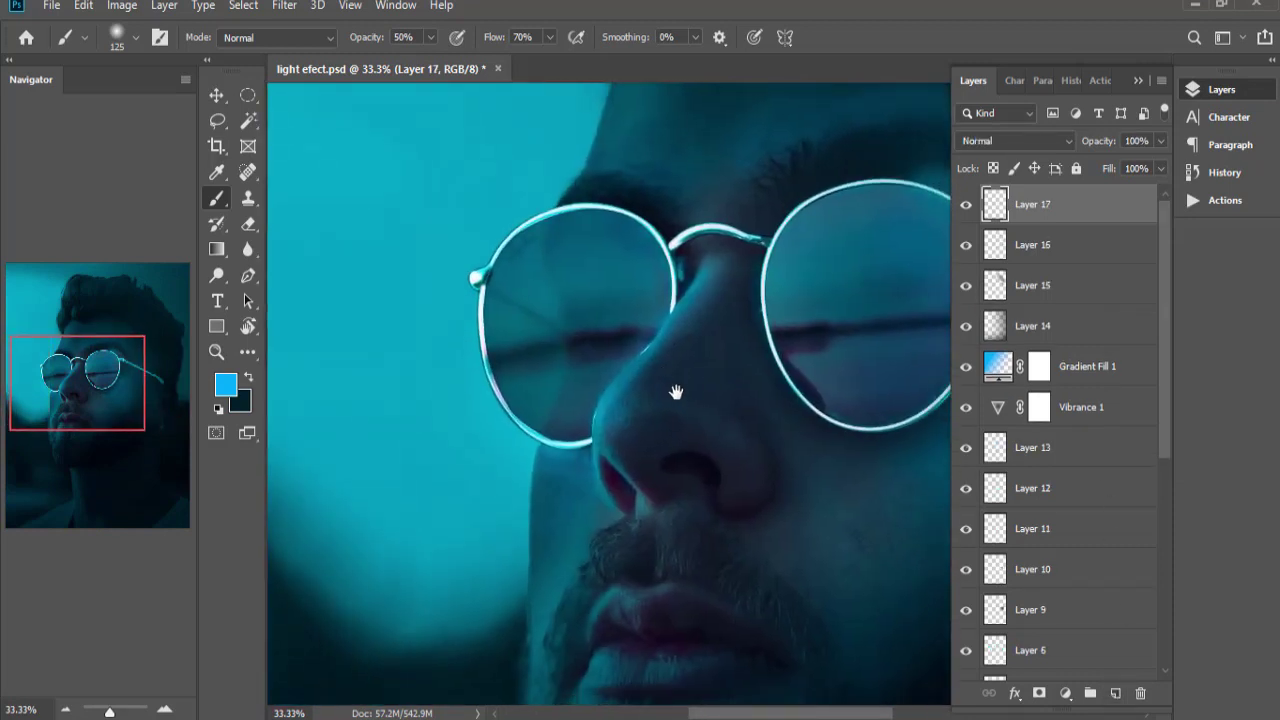
pyautogui.hotkey('ctrl', '+')
pyautogui.press('r')
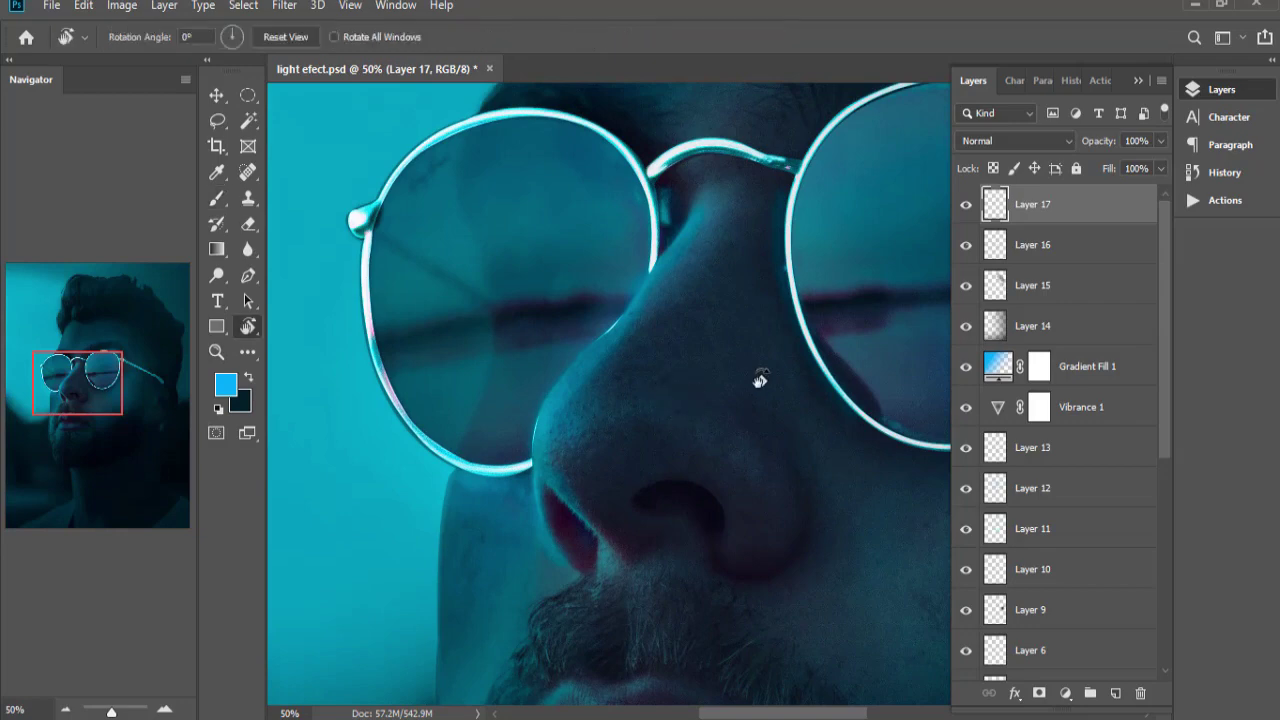
pyautogui.moveTo(760, 374)
pyautogui.mouseDown()
pyautogui.moveTo(551, 277)
pyautogui.moveTo(700, 254)
pyautogui.mouseUp()
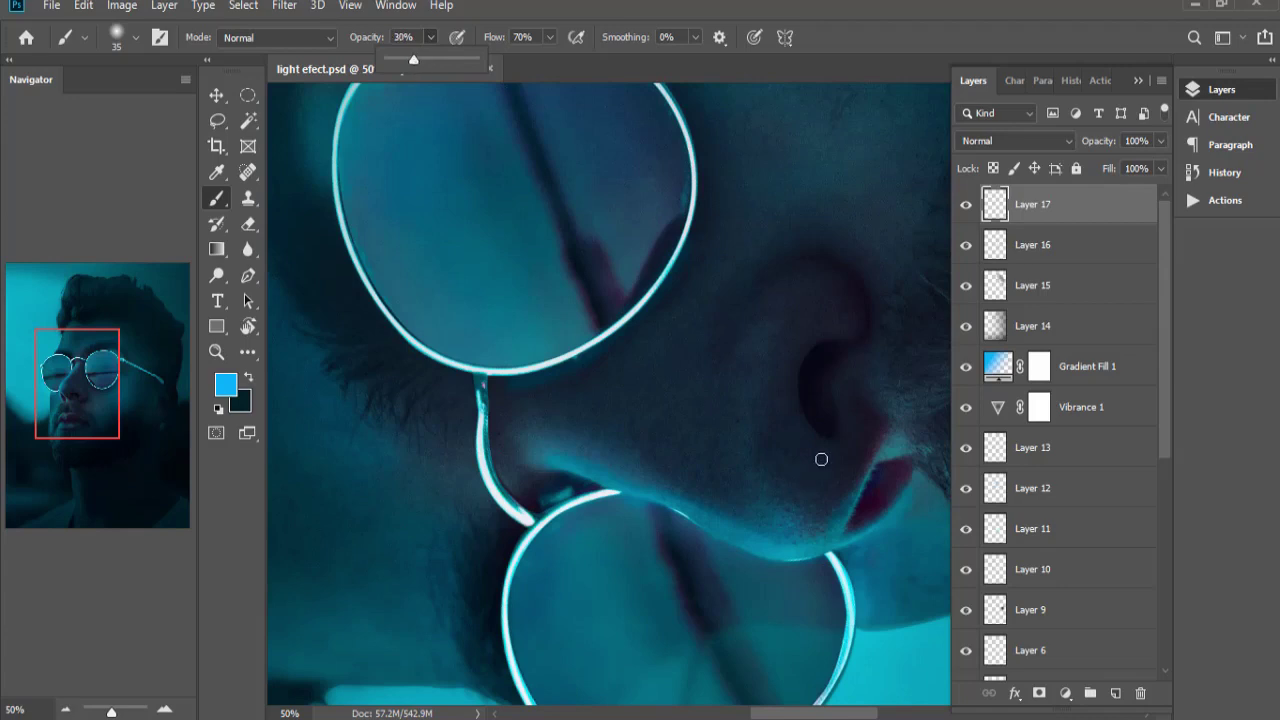
pyautogui.press(']')
pyautogui.moveTo(850, 331)
pyautogui.mouseDown()
pyautogui.moveTo(801, 430)
pyautogui.moveTo(826, 449)
pyautogui.moveTo(857, 423)
pyautogui.moveTo(857, 474)
pyautogui.moveTo(817, 523)
pyautogui.moveTo(734, 531)
pyautogui.moveTo(682, 487)
pyautogui.mouseUp()
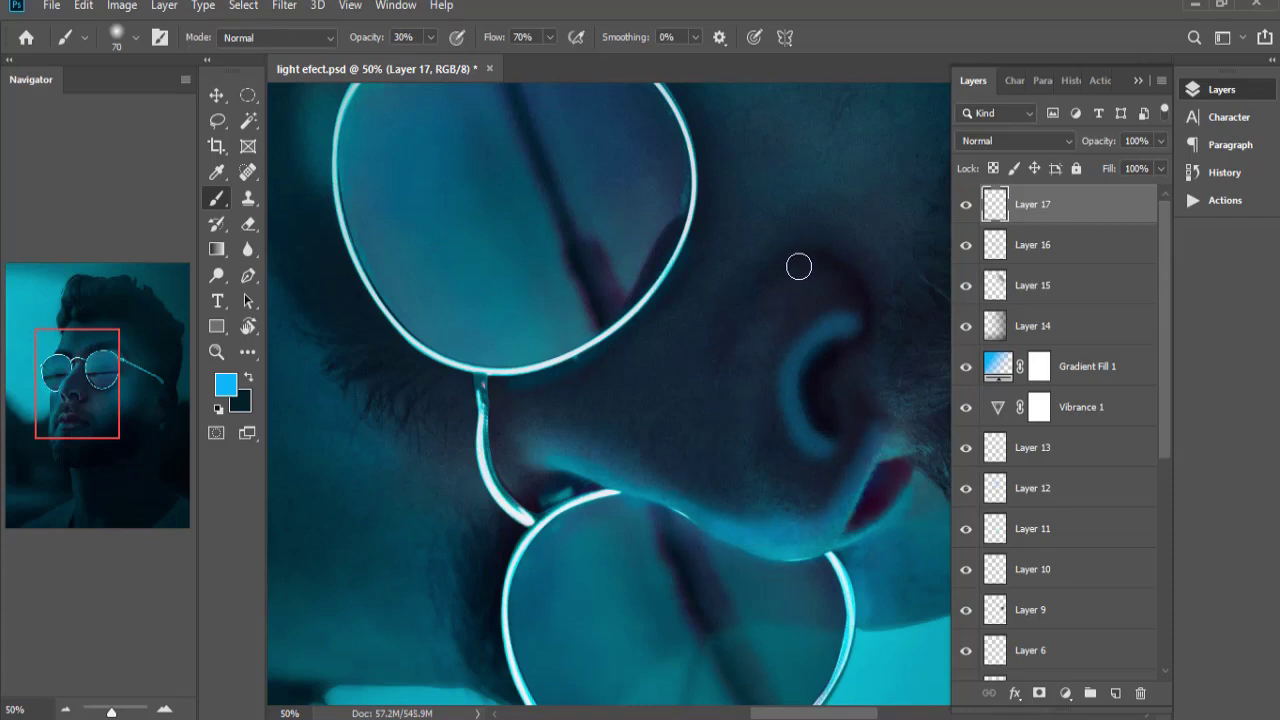
pyautogui.moveTo(777, 371)
pyautogui.mouseDown()
pyautogui.moveTo(811, 314)
pyautogui.moveTo(801, 324)
pyautogui.moveTo(840, 323)
pyautogui.moveTo(777, 346)
pyautogui.moveTo(789, 409)
pyautogui.moveTo(777, 306)
pyautogui.moveTo(826, 297)
pyautogui.moveTo(849, 320)
pyautogui.moveTo(838, 281)
pyautogui.moveTo(789, 271)
pyautogui.moveTo(760, 303)
pyautogui.moveTo(789, 286)
pyautogui.moveTo(715, 336)
pyautogui.mouseUp()
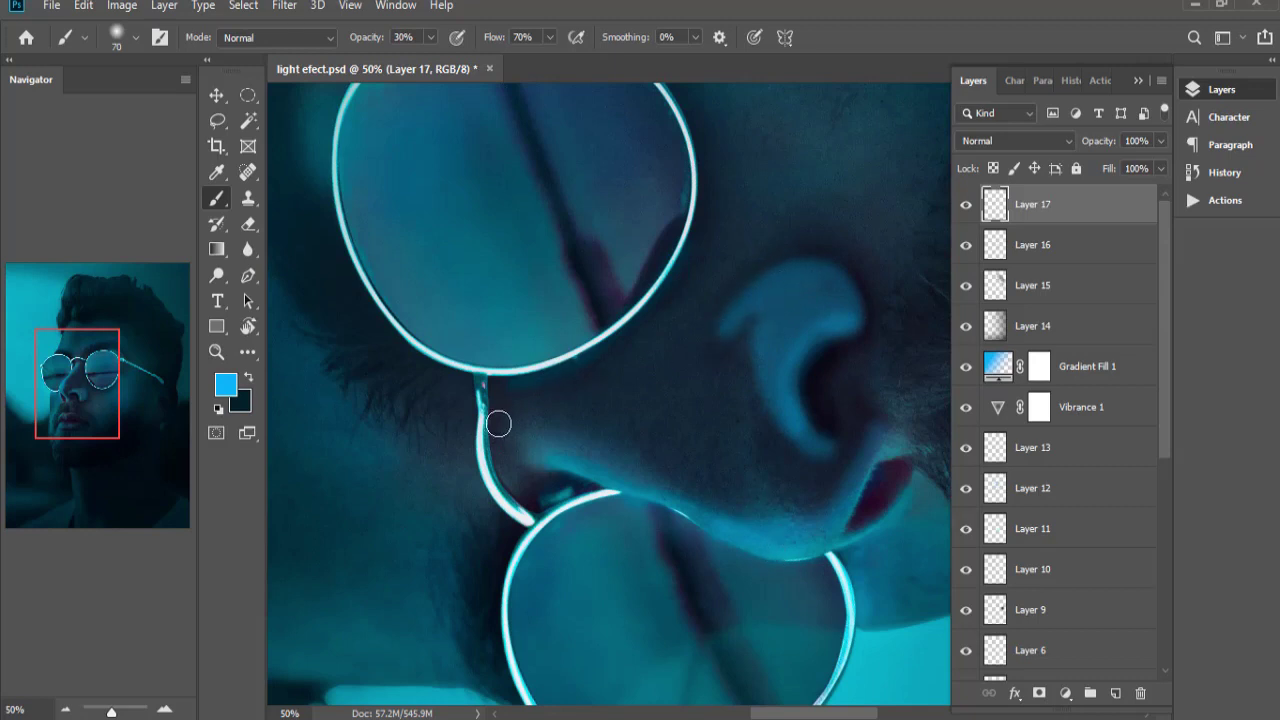
# Paint soft cyan light along the nose's lower edge and bridge, then restore the upright view.
pyautogui.moveTo(521, 466)
pyautogui.mouseDown()
pyautogui.moveTo(792, 518)
pyautogui.moveTo(826, 491)
pyautogui.moveTo(866, 414)
pyautogui.moveTo(874, 427)
pyautogui.moveTo(843, 480)
pyautogui.moveTo(834, 534)
pyautogui.mouseUp()
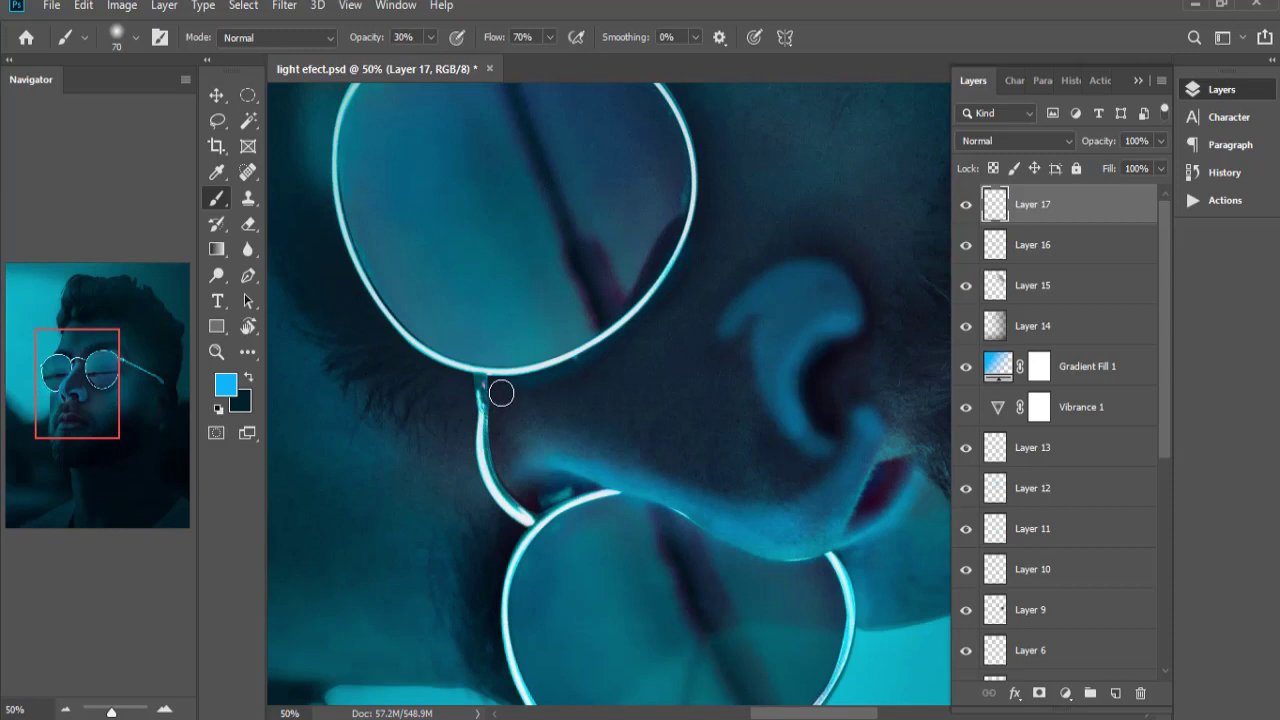
pyautogui.moveTo(501, 393); pyautogui.dragTo(487, 374)
pyautogui.moveTo(509, 463); pyautogui.dragTo(526, 463)
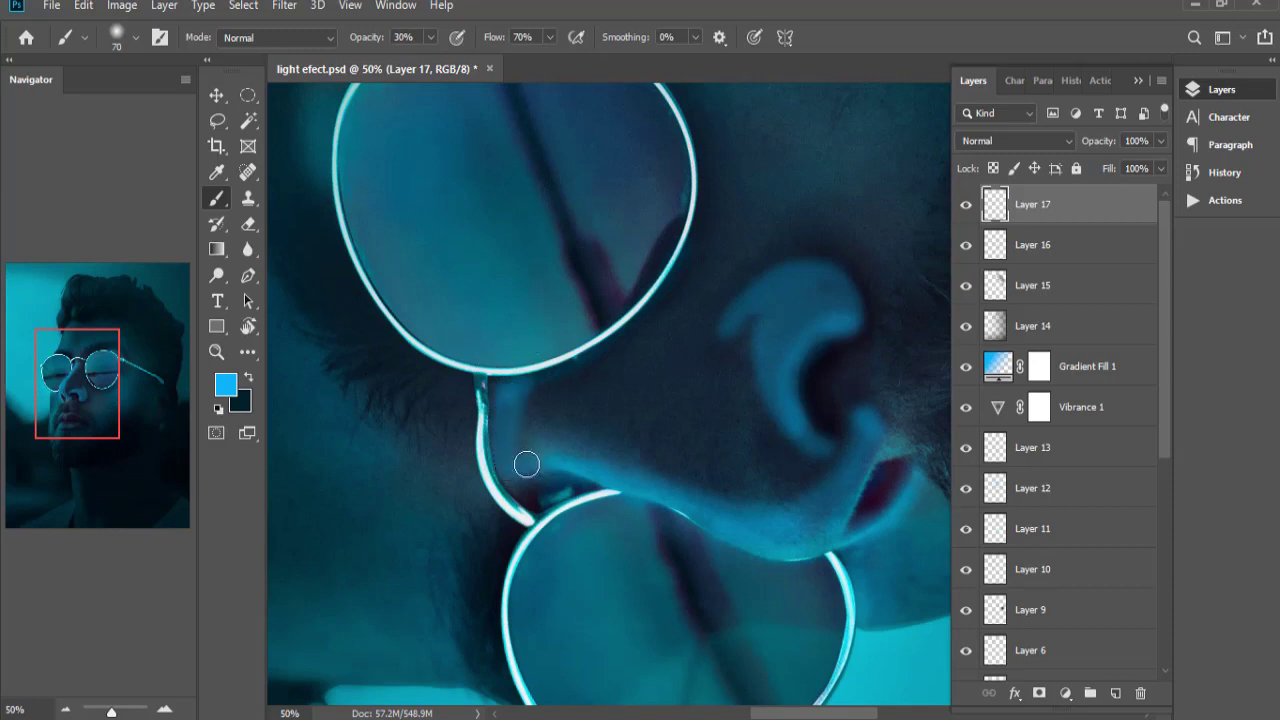
pyautogui.moveTo(529, 411)
pyautogui.mouseDown()
pyautogui.moveTo(594, 357)
pyautogui.moveTo(529, 449)
pyautogui.moveTo(691, 486)
pyautogui.moveTo(814, 466)
pyautogui.moveTo(729, 480)
pyautogui.moveTo(600, 457)
pyautogui.moveTo(777, 456)
pyautogui.mouseUp()
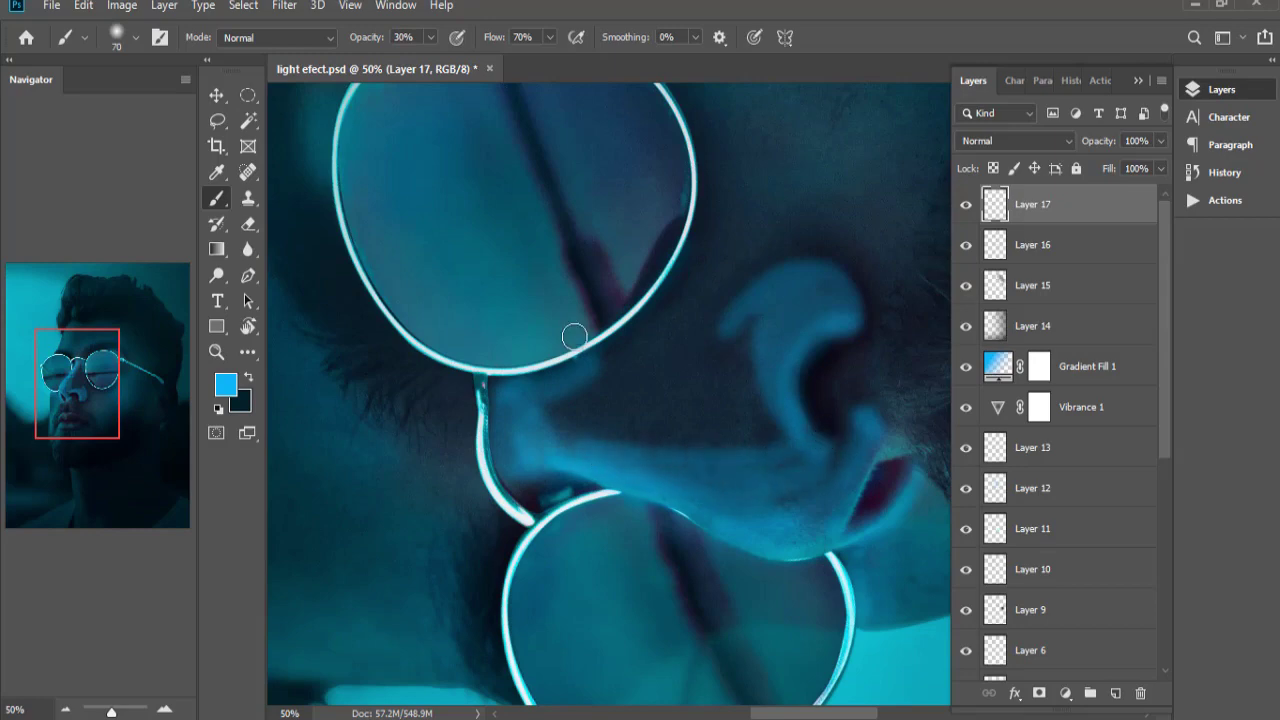
pyautogui.press('r')
pyautogui.moveTo(442, 307); pyautogui.dragTo(785, 293)
pyautogui.press('b')
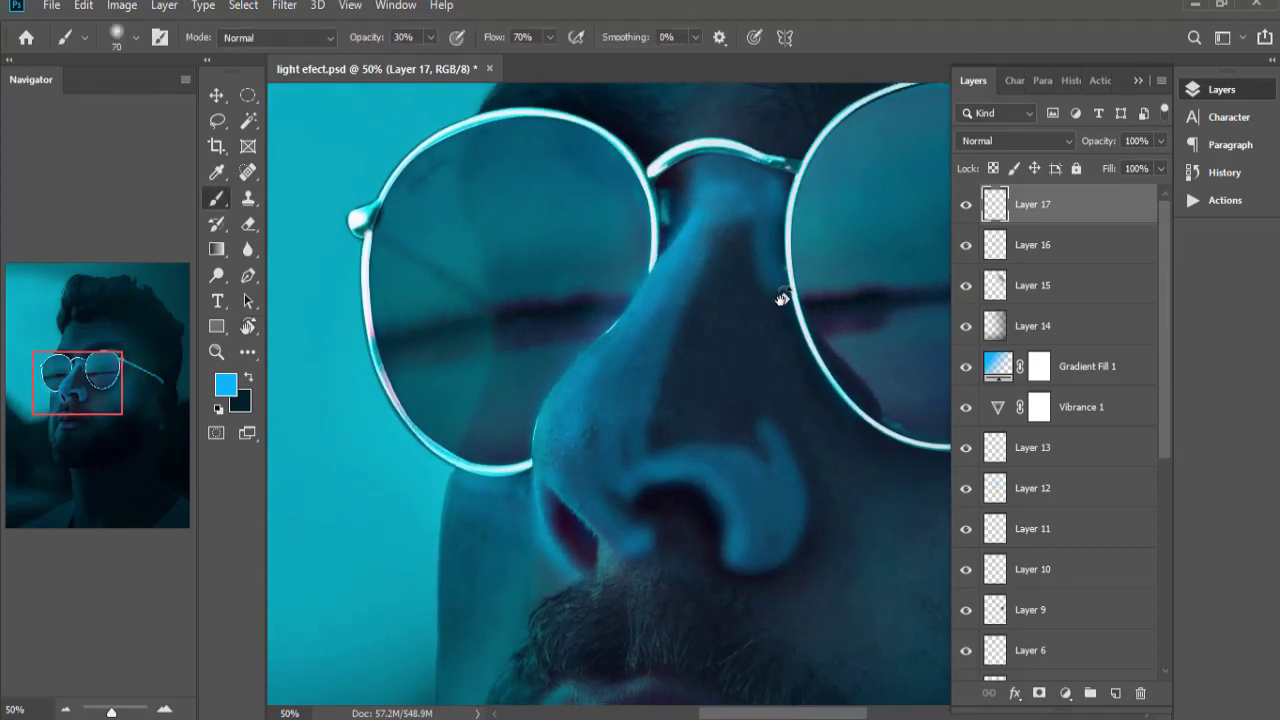
pyautogui.hotkey('ctrl', '-')
pyautogui.scroll(-2, 785, 305)
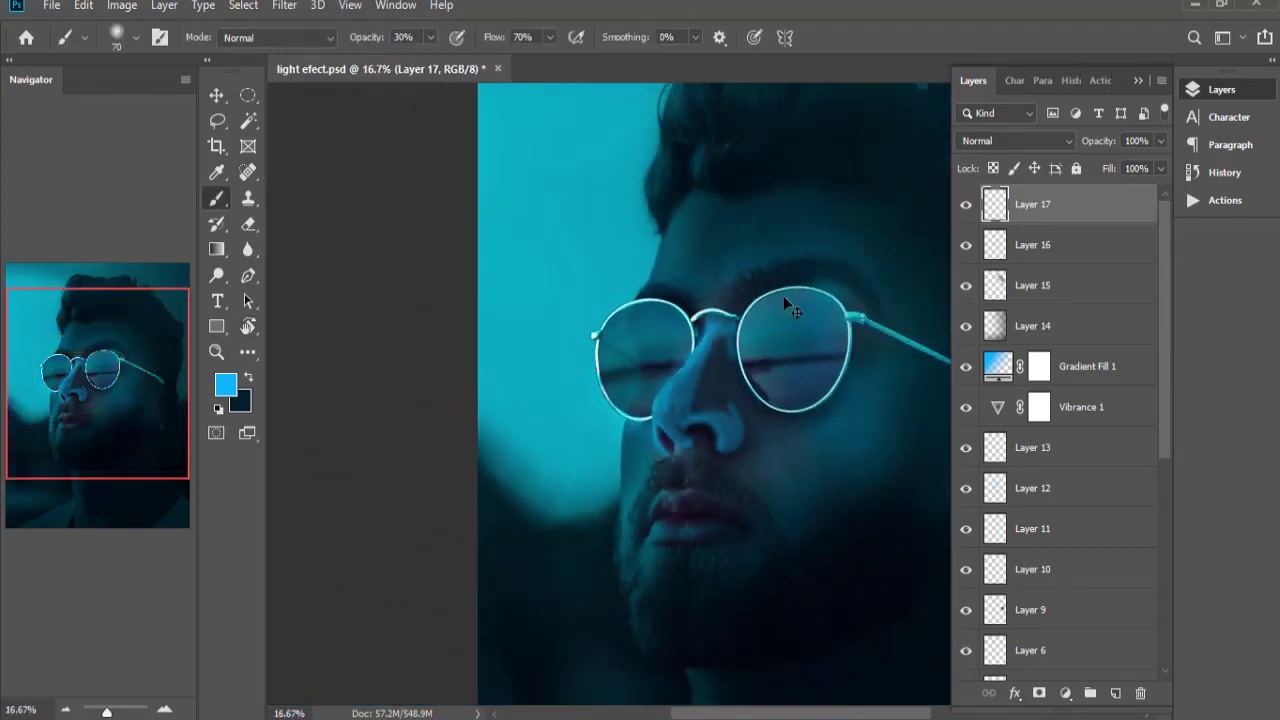
# Blend Layer 17 as Linear Dodge (Add) and apply a 47 px Gaussian Blur.
pyautogui.click(996, 145)
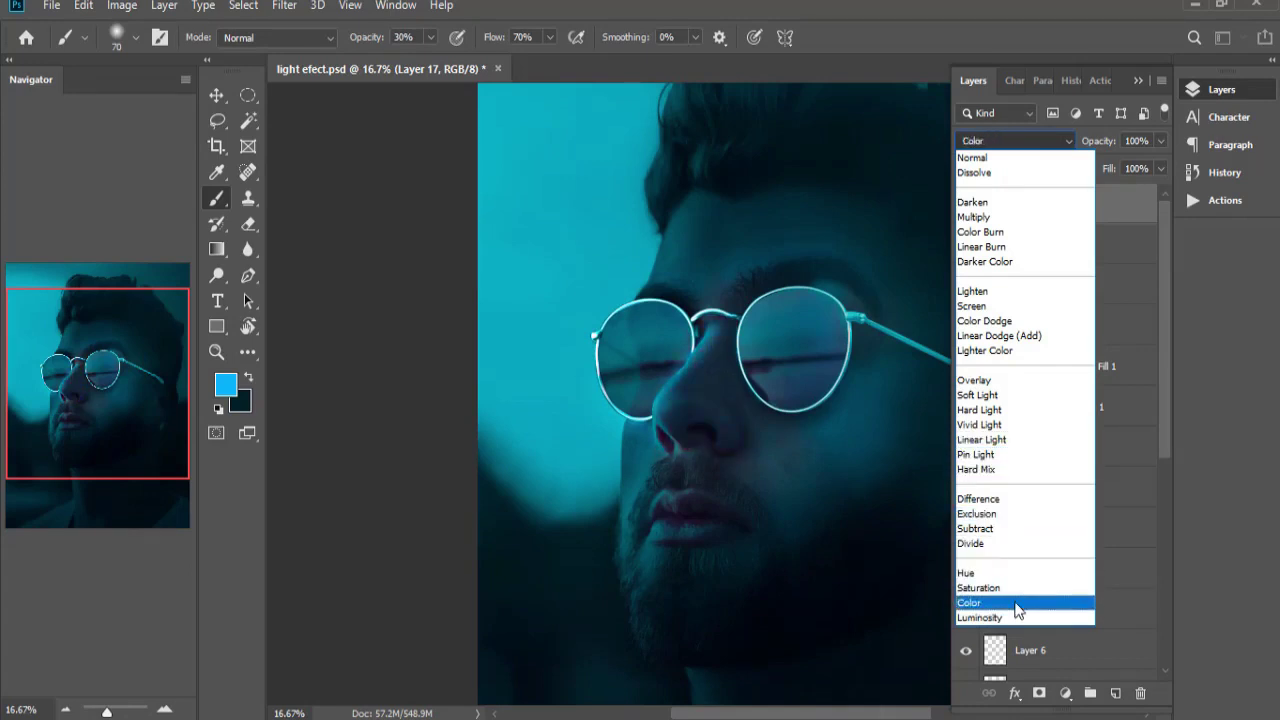
pyautogui.click(1015, 341)
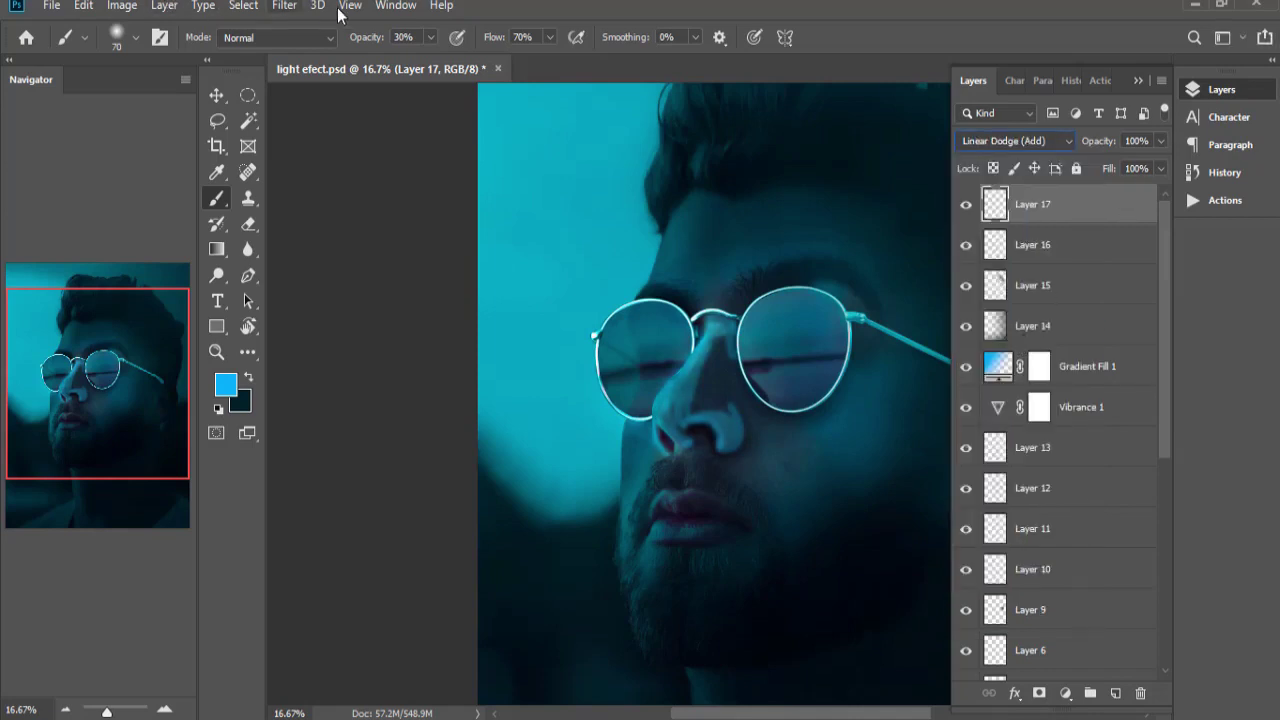
pyautogui.click(284, 6)
pyautogui.moveTo(294, 229)
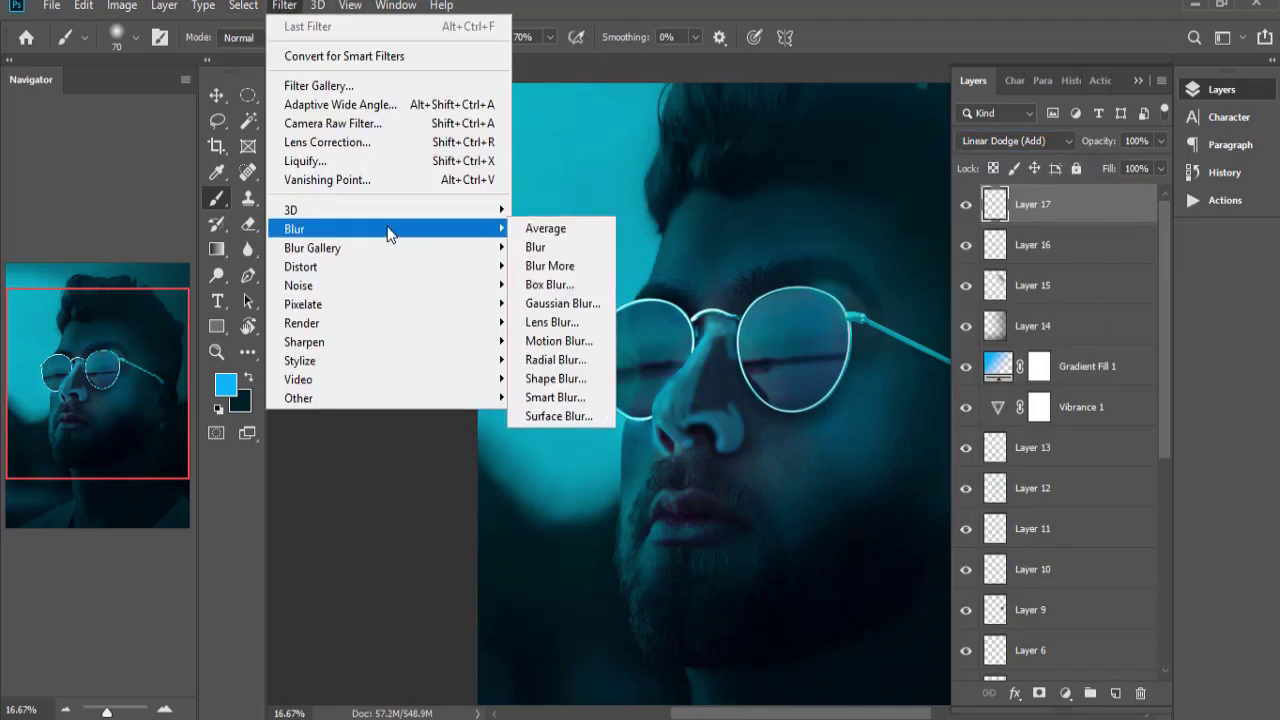
pyautogui.click(565, 303)
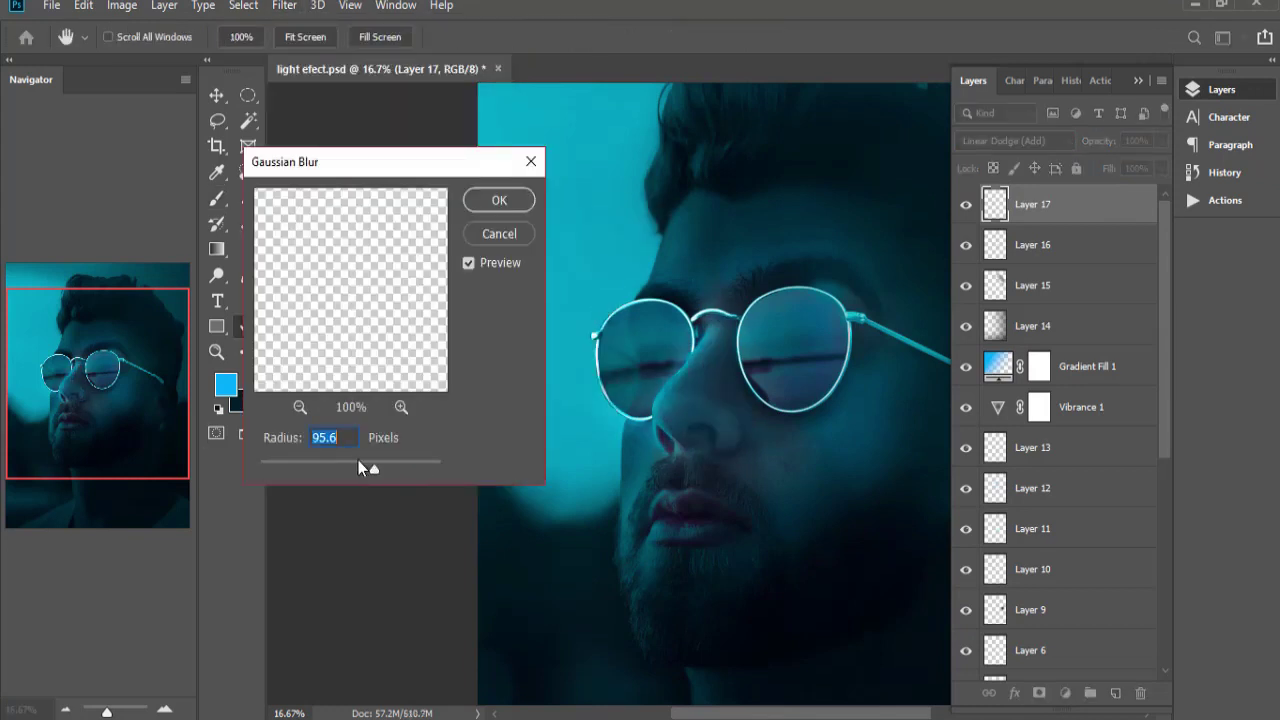
pyautogui.moveTo(358, 461); pyautogui.dragTo(344, 462)
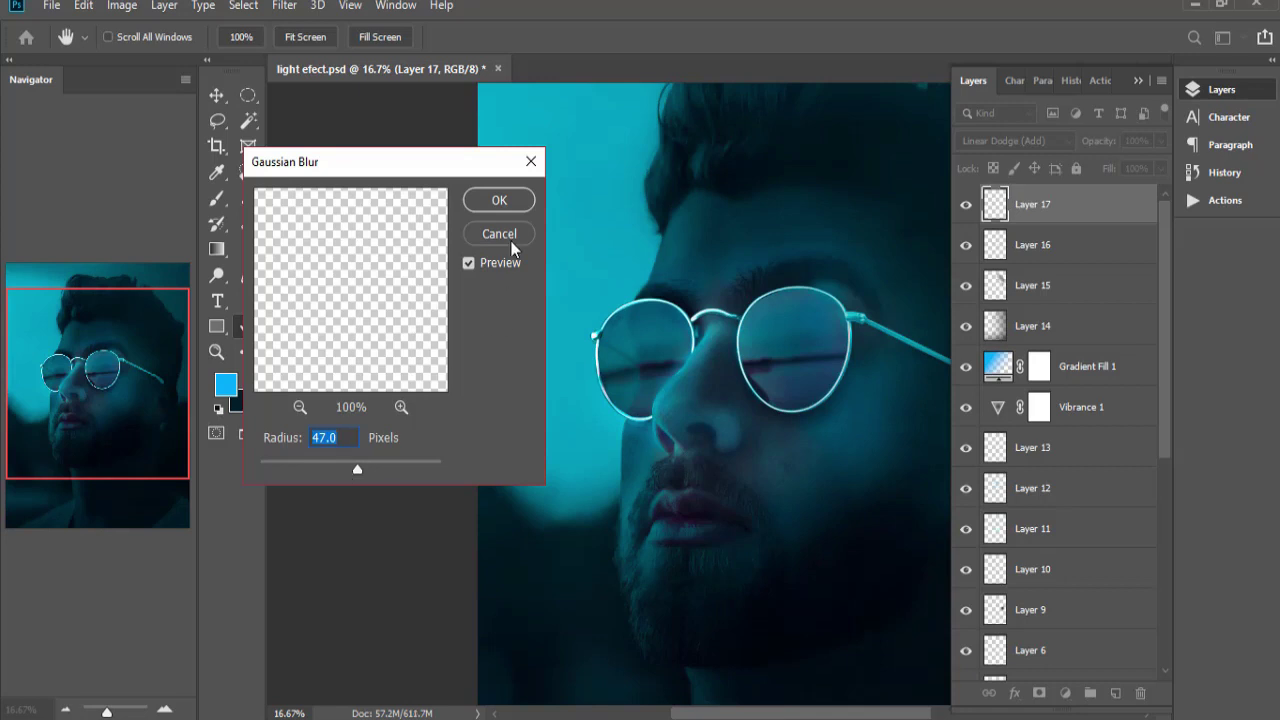
pyautogui.click(499, 200)
# Erase stray glow and set Layer 17's opacity to 63%.
pyautogui.press('e')
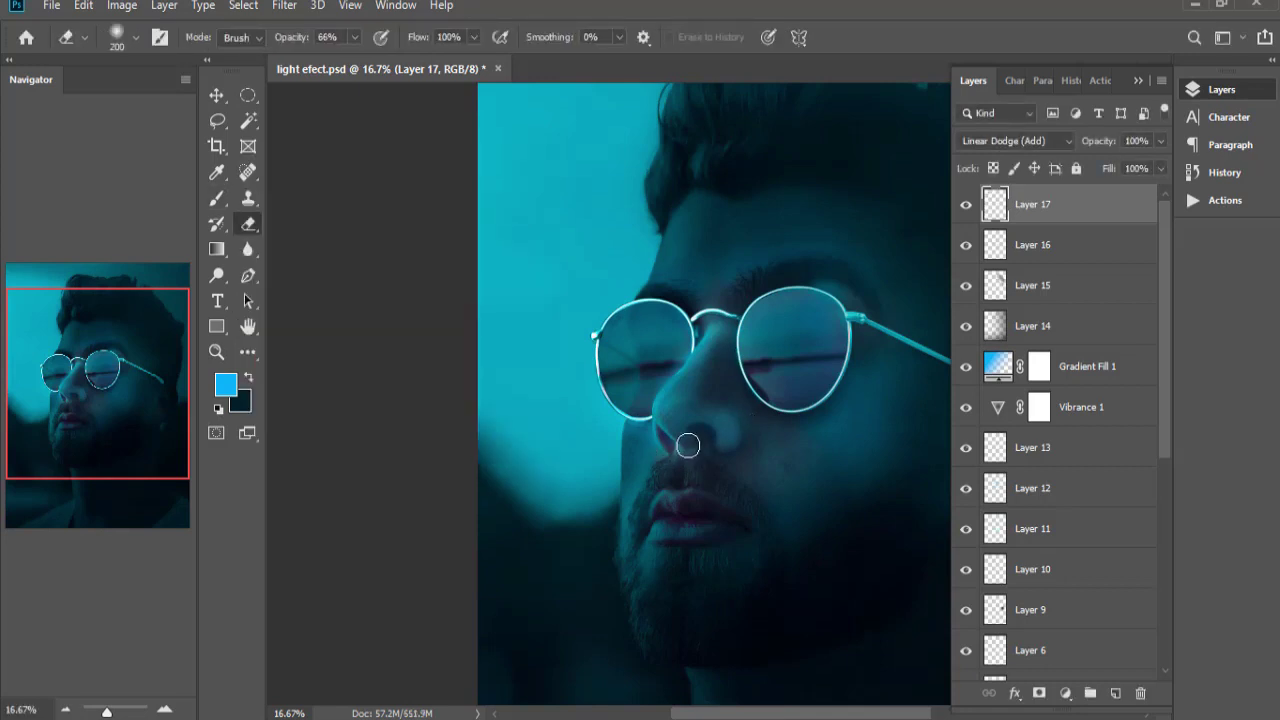
pyautogui.press('[')
pyautogui.press('[')
pyautogui.press('[')
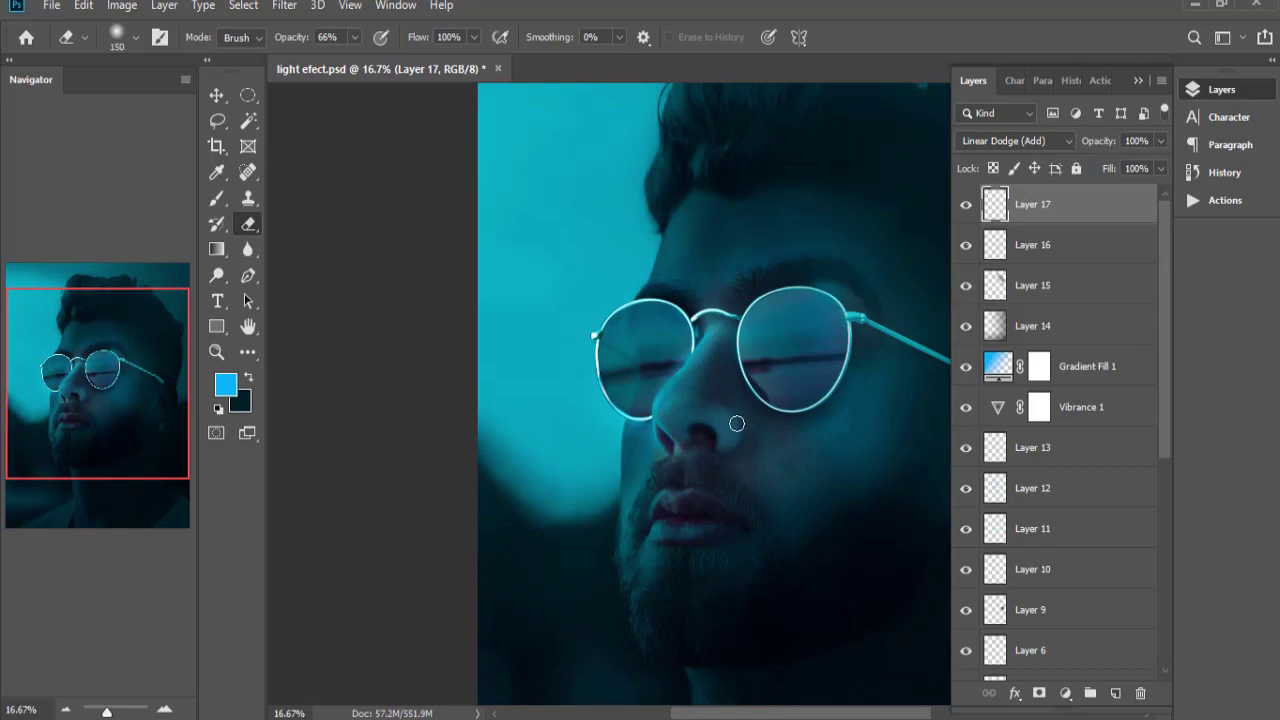
pyautogui.press(']')
pyautogui.press(']')
pyautogui.press(']')
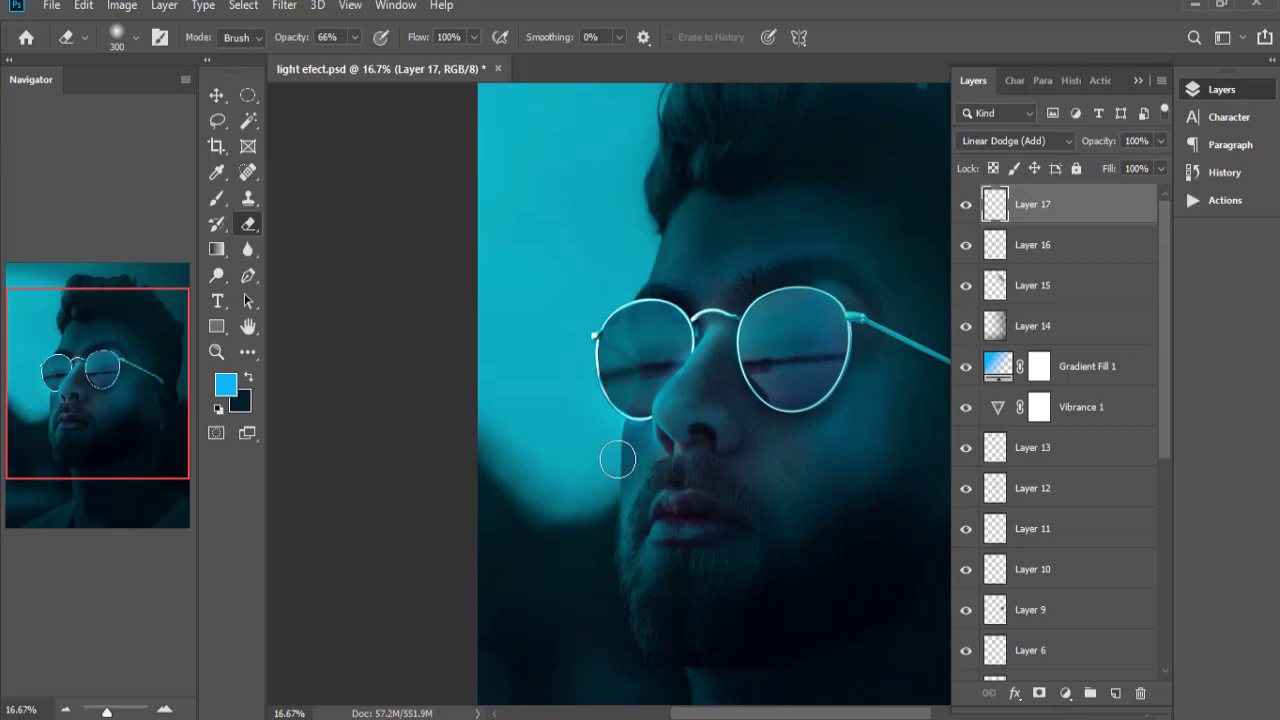
pyautogui.click(214, 96)
pyautogui.moveTo(1125, 166); pyautogui.dragTo(1101, 166)
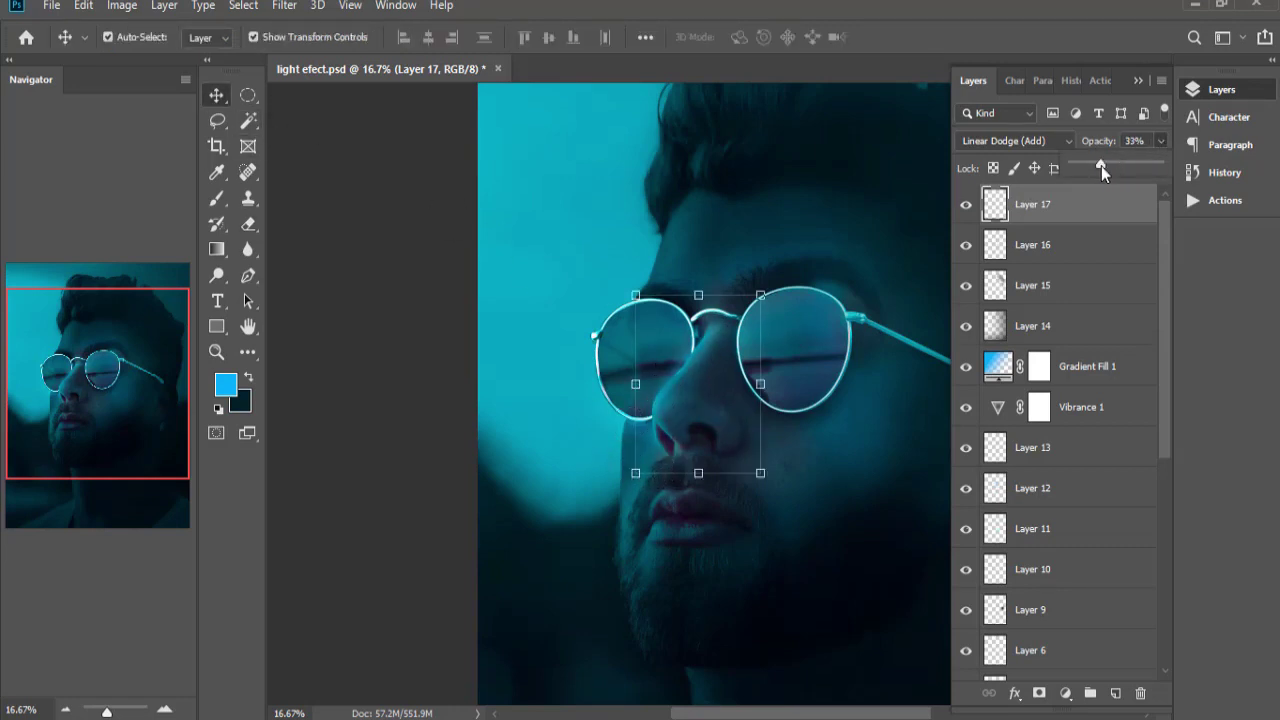
pyautogui.click(1123, 163)
pyautogui.click(411, 259)
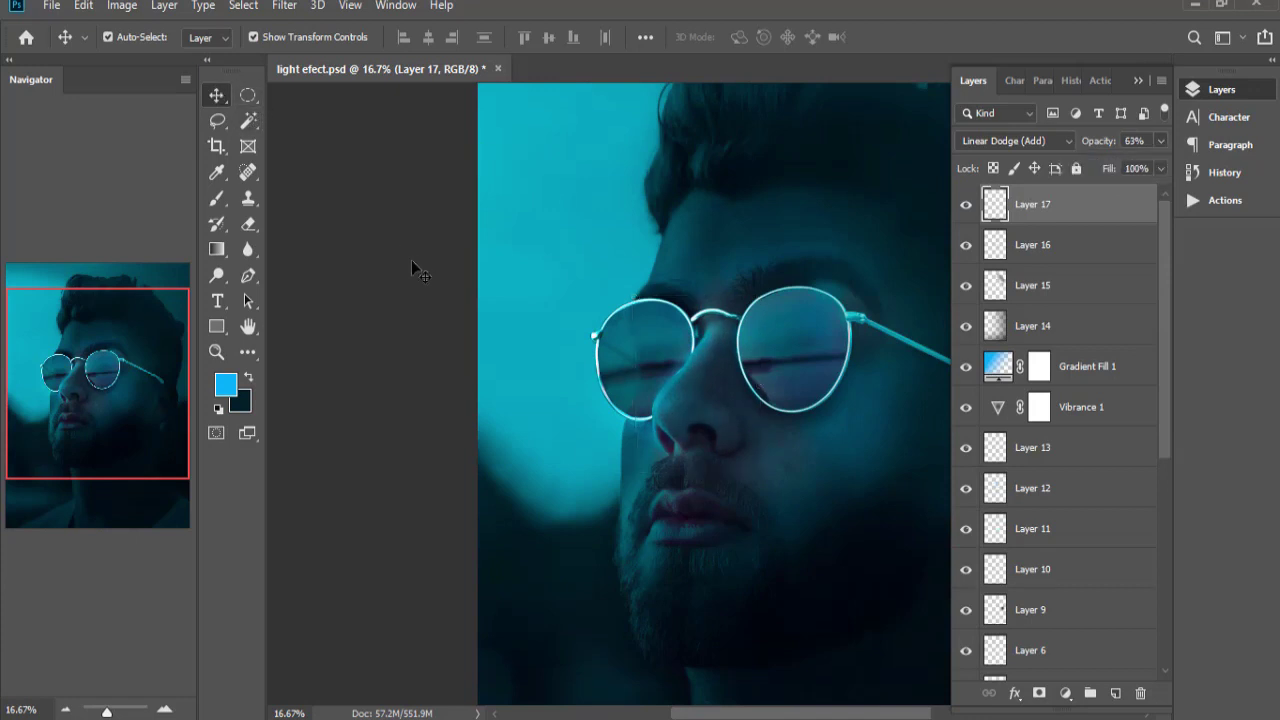
# Zoom in and trace a pen path along the upper lip to its right corner.
pyautogui.scroll(1, 852, 585)
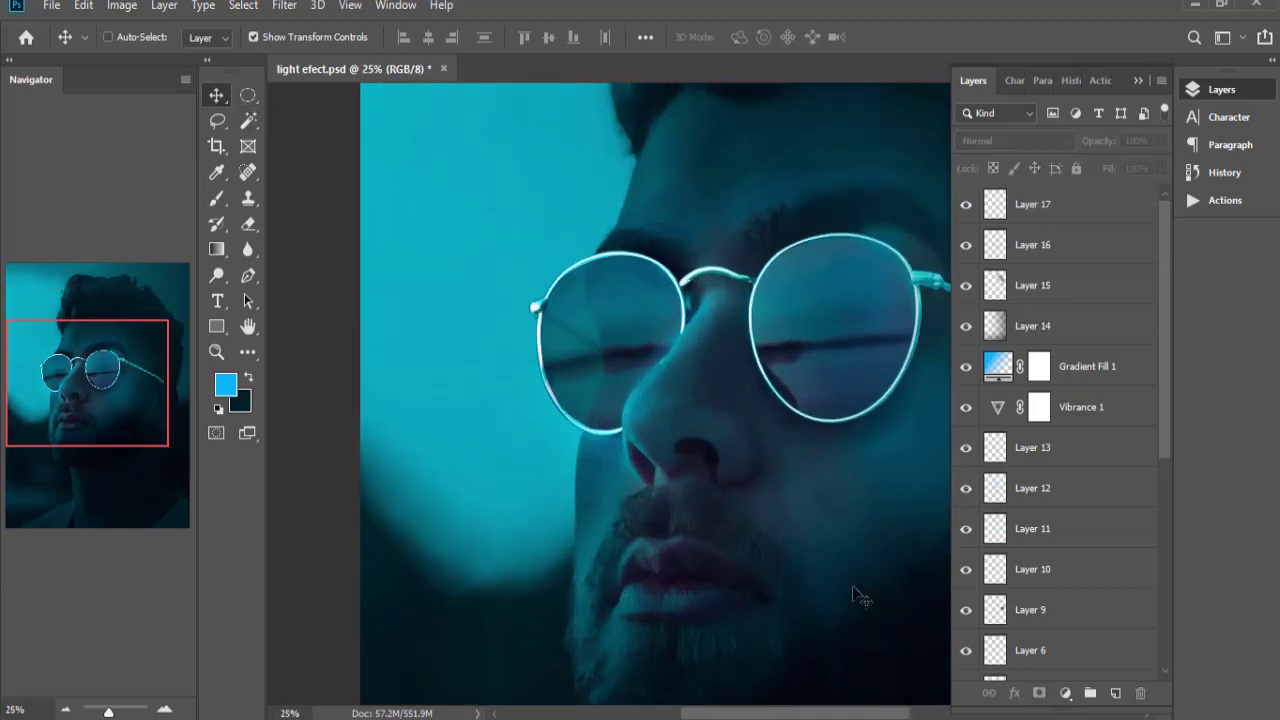
pyautogui.scroll(1, 852, 585)
pyautogui.moveTo(852, 585); pyautogui.dragTo(718, 406)
pyautogui.press('p')
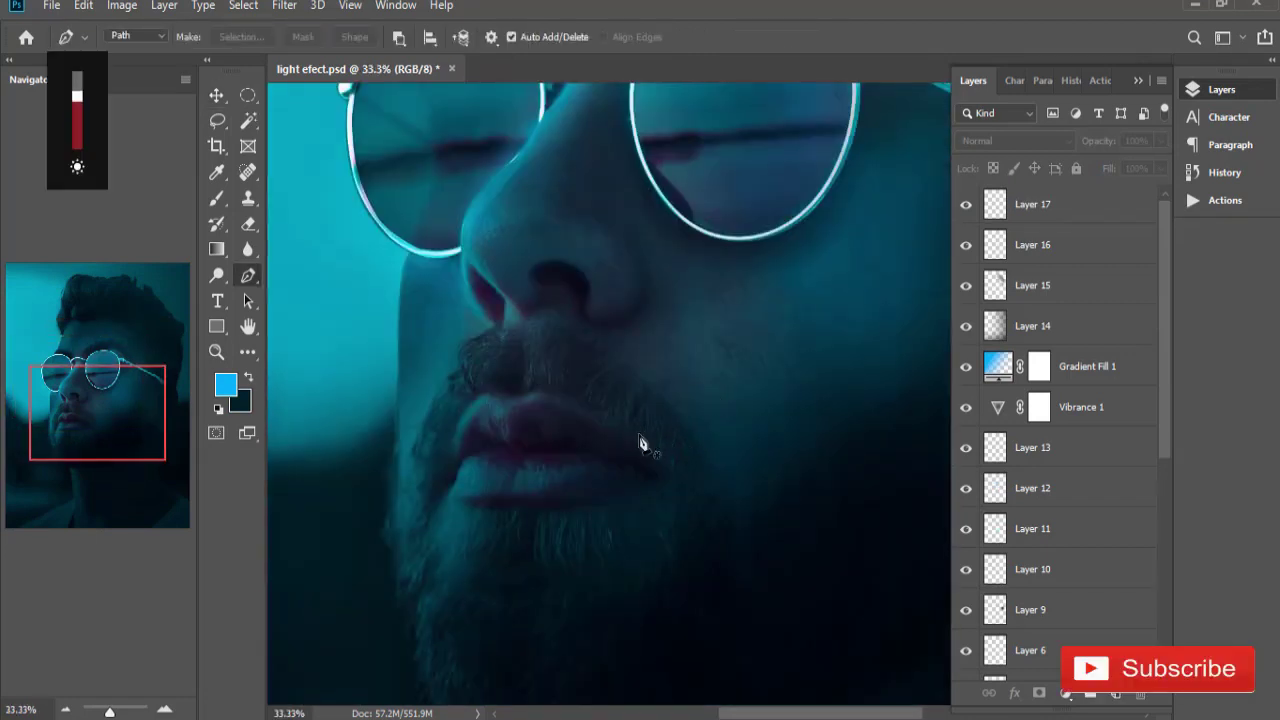
pyautogui.scroll(1, 529, 449)
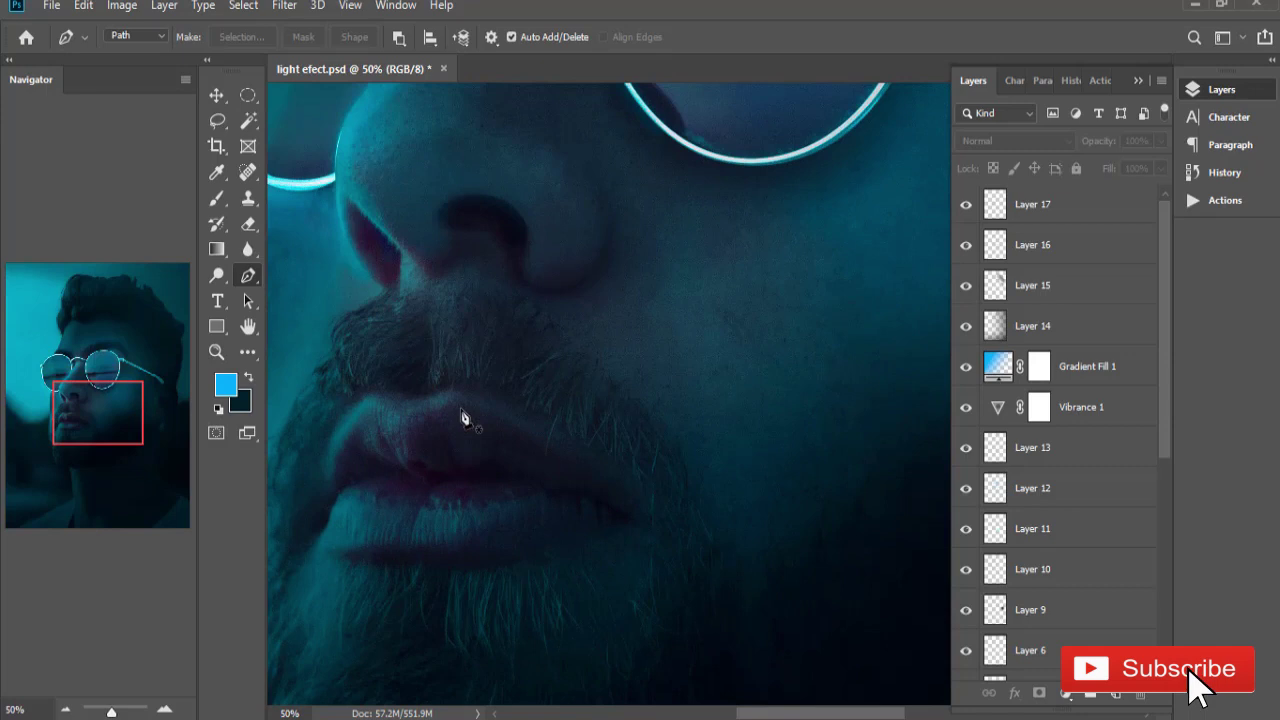
pyautogui.click(368, 389)
pyautogui.moveTo(408, 402); pyautogui.dragTo(458, 390)
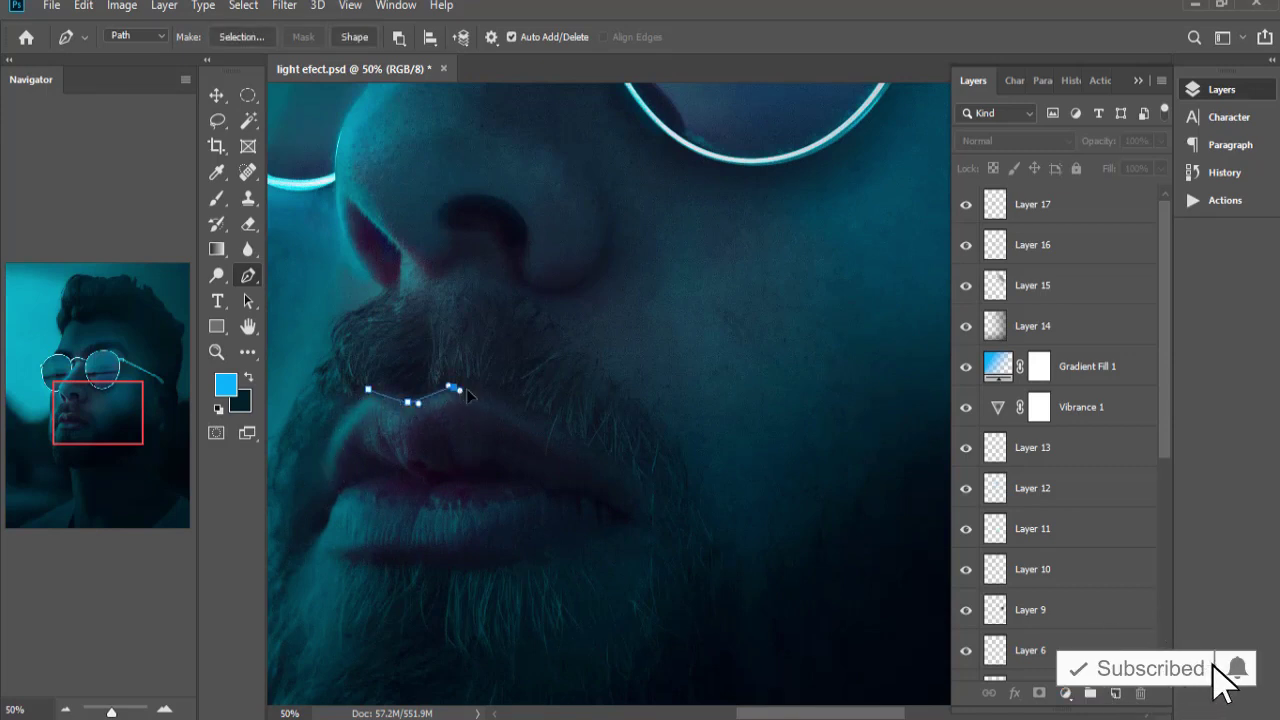
pyautogui.moveTo(608, 467); pyautogui.dragTo(670, 508)
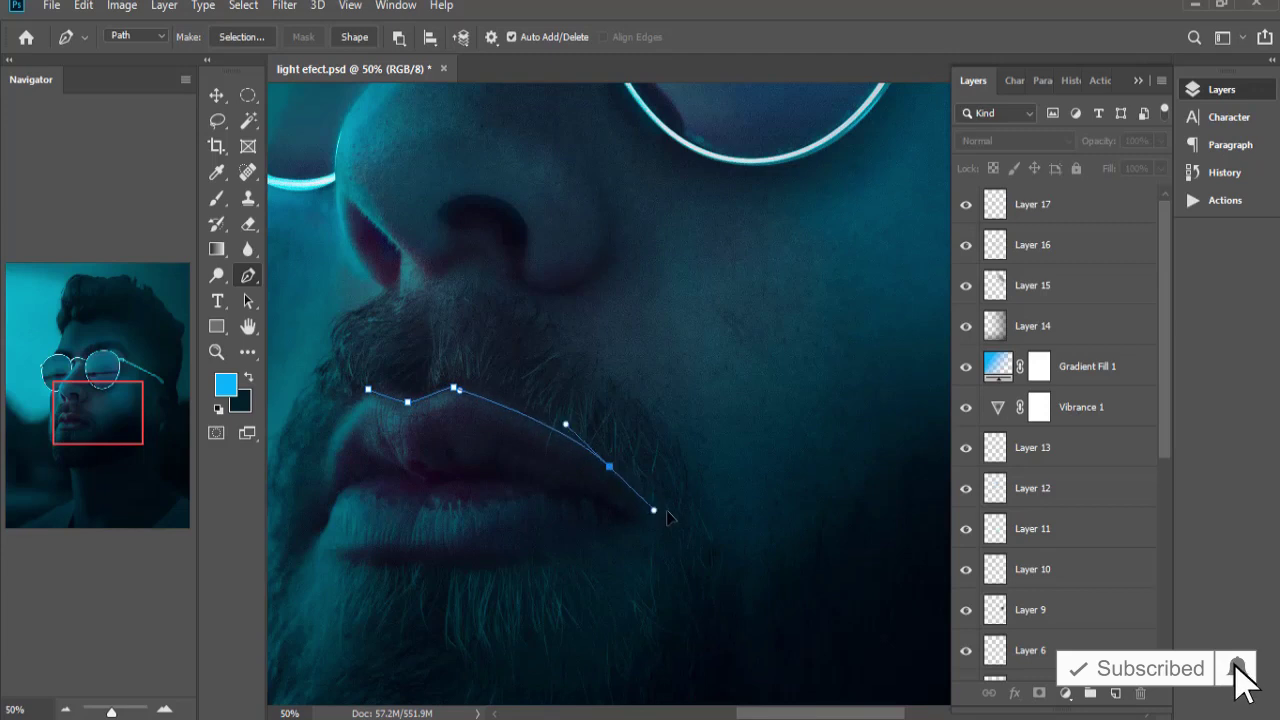
pyautogui.keyDown('alt'); pyautogui.click(608, 467); pyautogui.keyUp('alt')
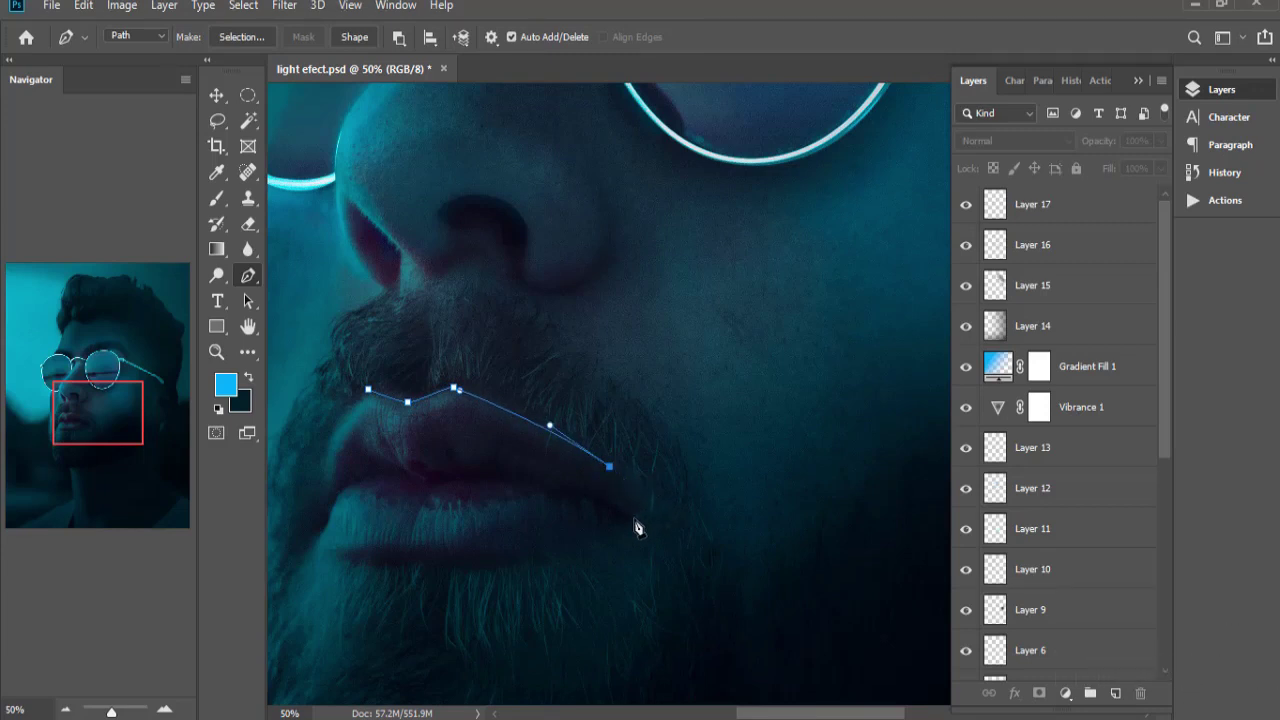
pyautogui.moveTo(635, 520); pyautogui.dragTo(633, 551)
pyautogui.keyDown('alt'); pyautogui.click(635, 520); pyautogui.keyUp('alt')
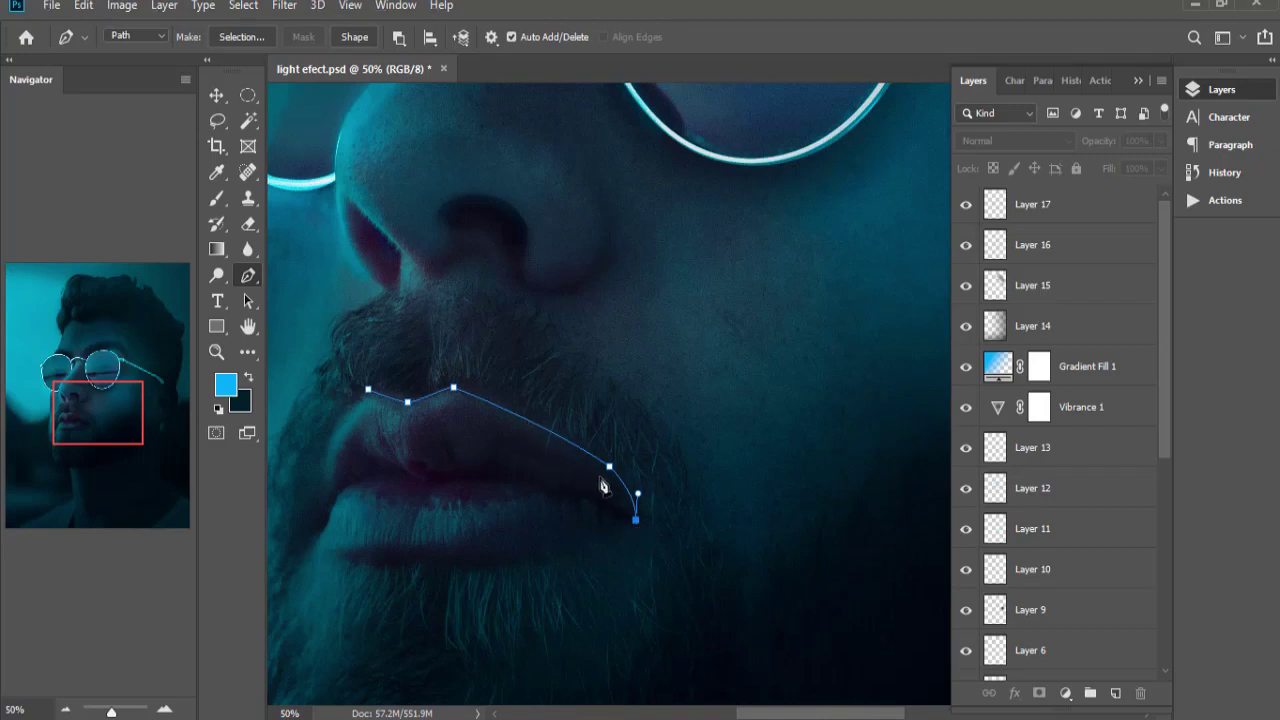
# Curve the path back to its start and load it as a selection.
pyautogui.moveTo(603, 471); pyautogui.dragTo(577, 459)
pyautogui.click(457, 398)
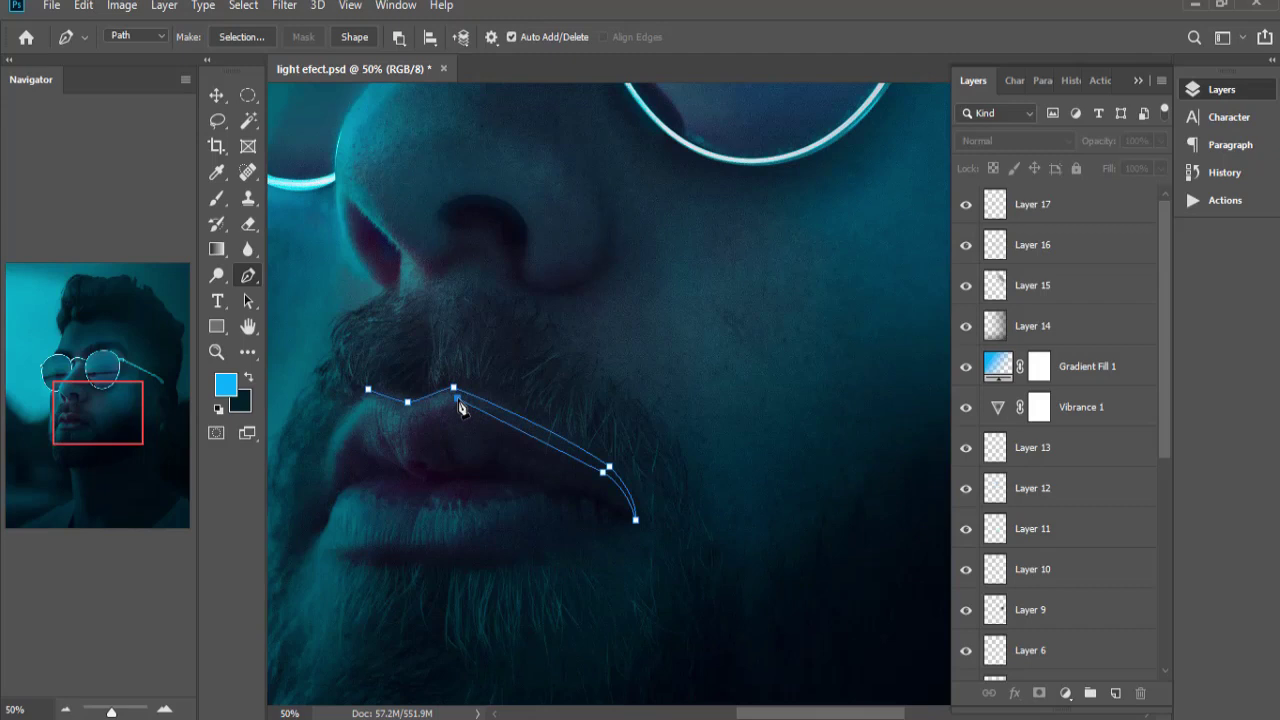
pyautogui.moveTo(459, 401); pyautogui.dragTo(383, 382)
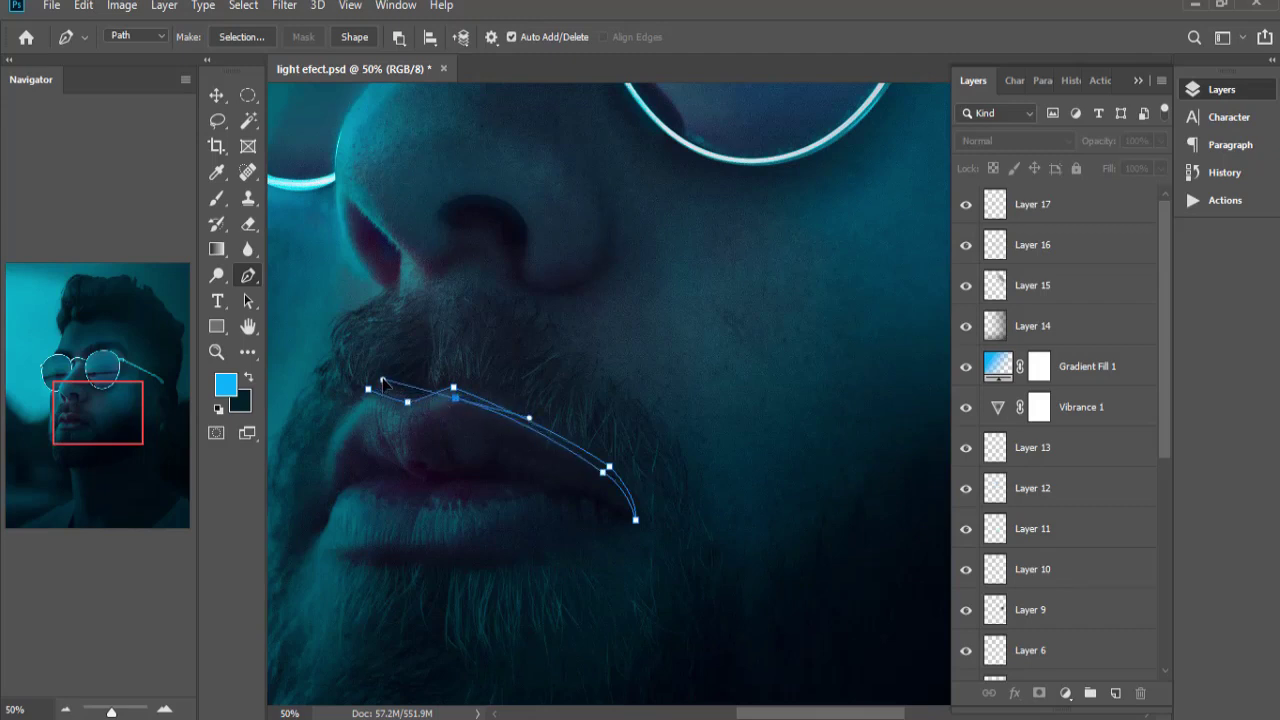
pyautogui.click(407, 404)
pyautogui.click(408, 412)
pyautogui.moveTo(394, 422); pyautogui.dragTo(386, 431)
pyautogui.hotkey('ctrl', 'Return')
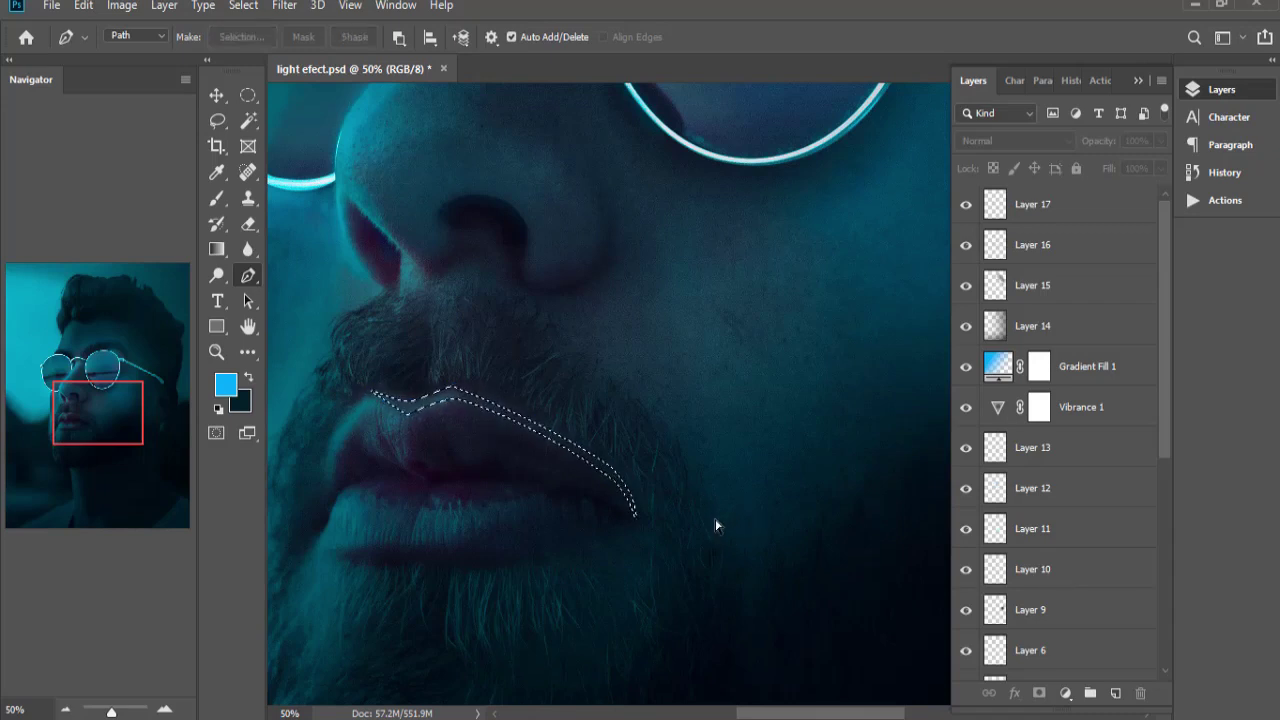
# On new Layer 18, paint cyan inside the upper-lip selection, then deselect.
pyautogui.click(1086, 214)
pyautogui.click(1115, 693)
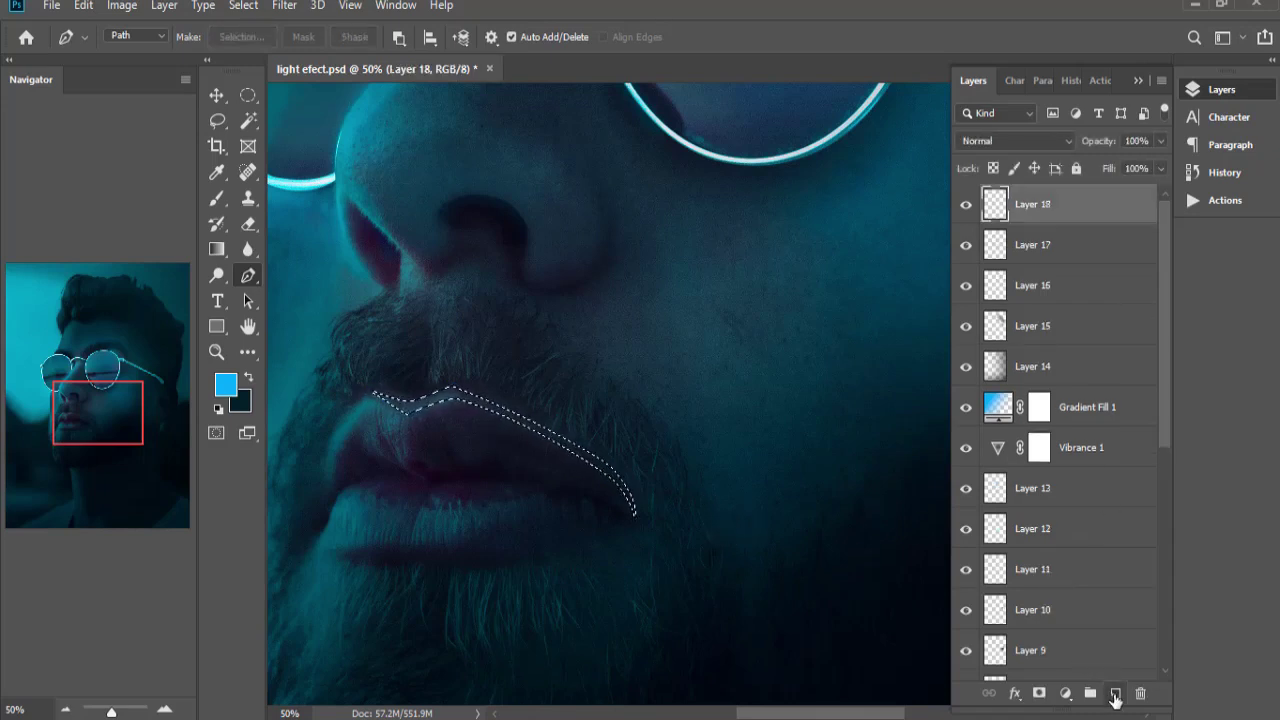
pyautogui.press('b')
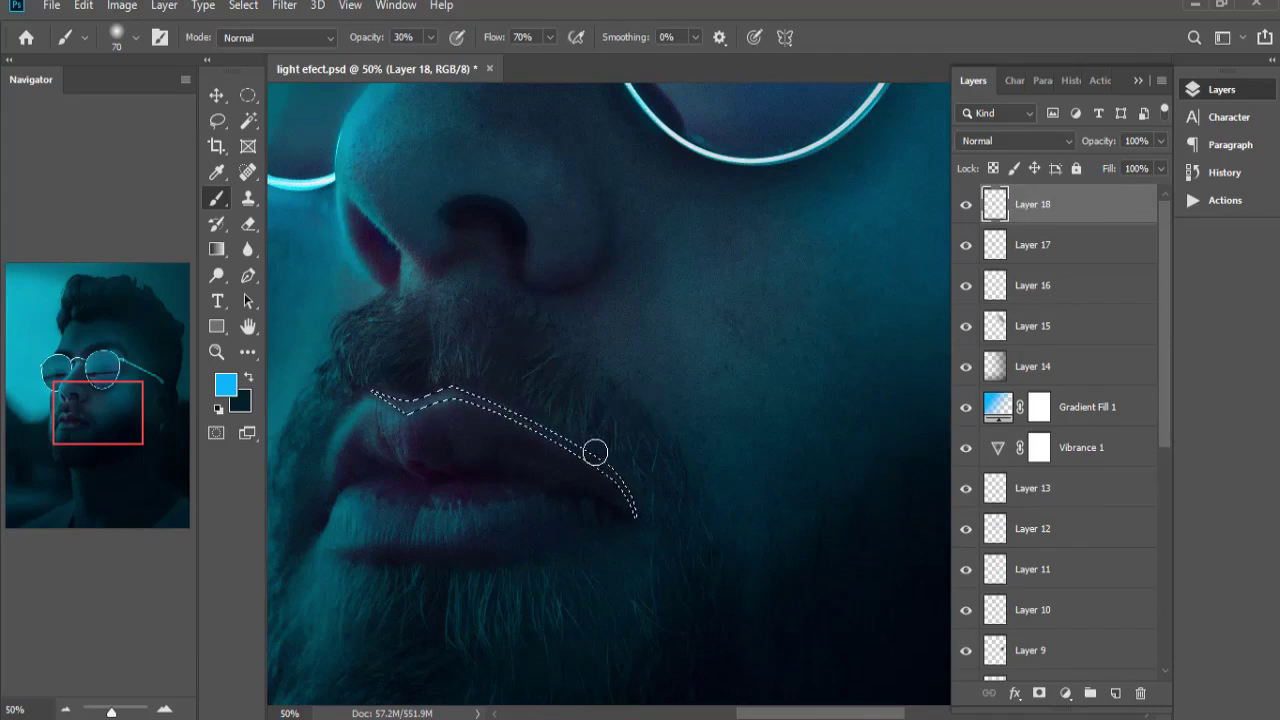
pyautogui.rightClick(494, 331)
pyautogui.click(539, 357)
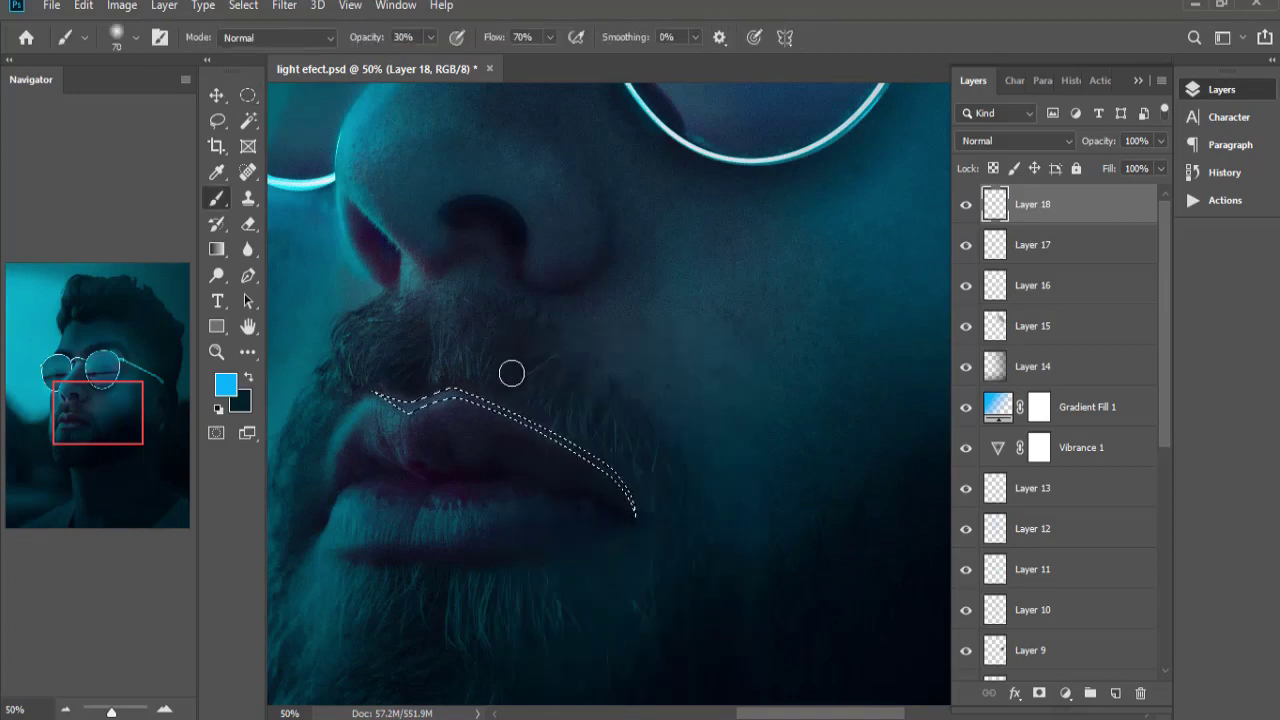
pyautogui.moveTo(511, 373)
pyautogui.mouseDown()
pyautogui.moveTo(608, 457)
pyautogui.moveTo(654, 531)
pyautogui.moveTo(517, 423)
pyautogui.moveTo(338, 372)
pyautogui.mouseUp()
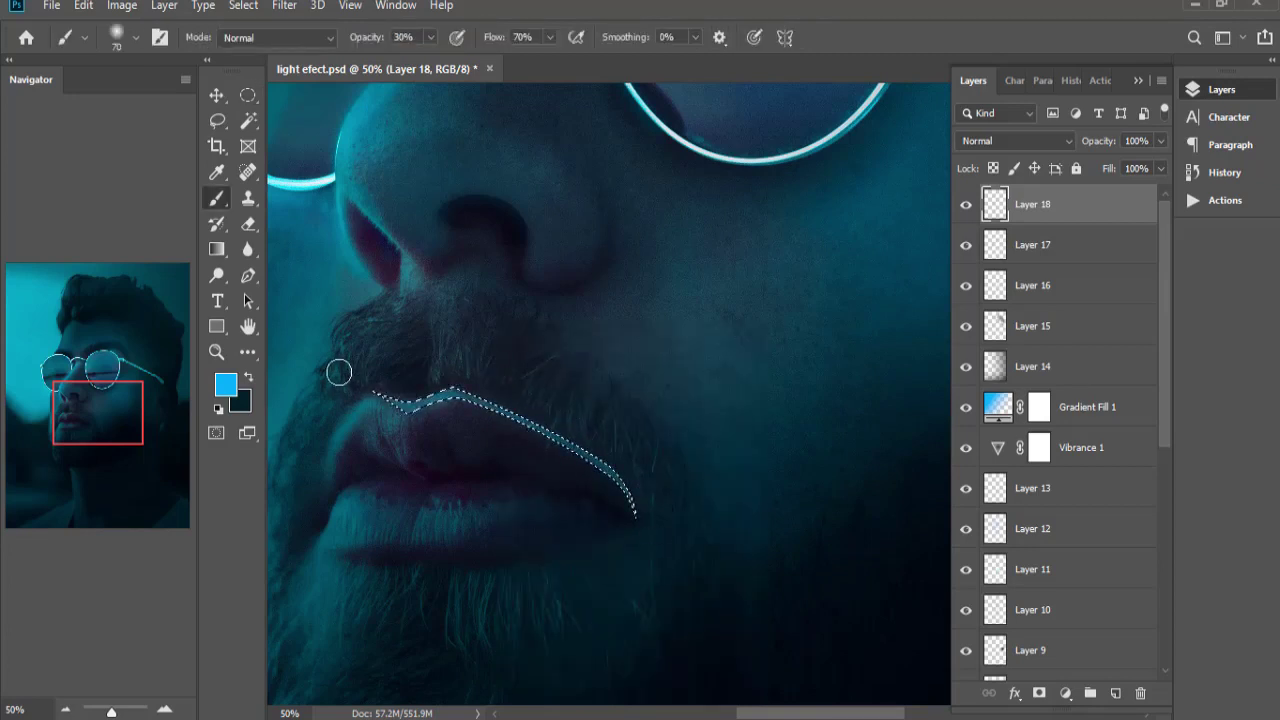
pyautogui.moveTo(640, 517)
pyautogui.mouseDown()
pyautogui.moveTo(336, 395)
pyautogui.moveTo(603, 508)
pyautogui.moveTo(616, 497)
pyautogui.moveTo(503, 417)
pyautogui.moveTo(314, 346)
pyautogui.moveTo(346, 386)
pyautogui.moveTo(560, 440)
pyautogui.moveTo(470, 400)
pyautogui.moveTo(654, 456)
pyautogui.mouseUp()
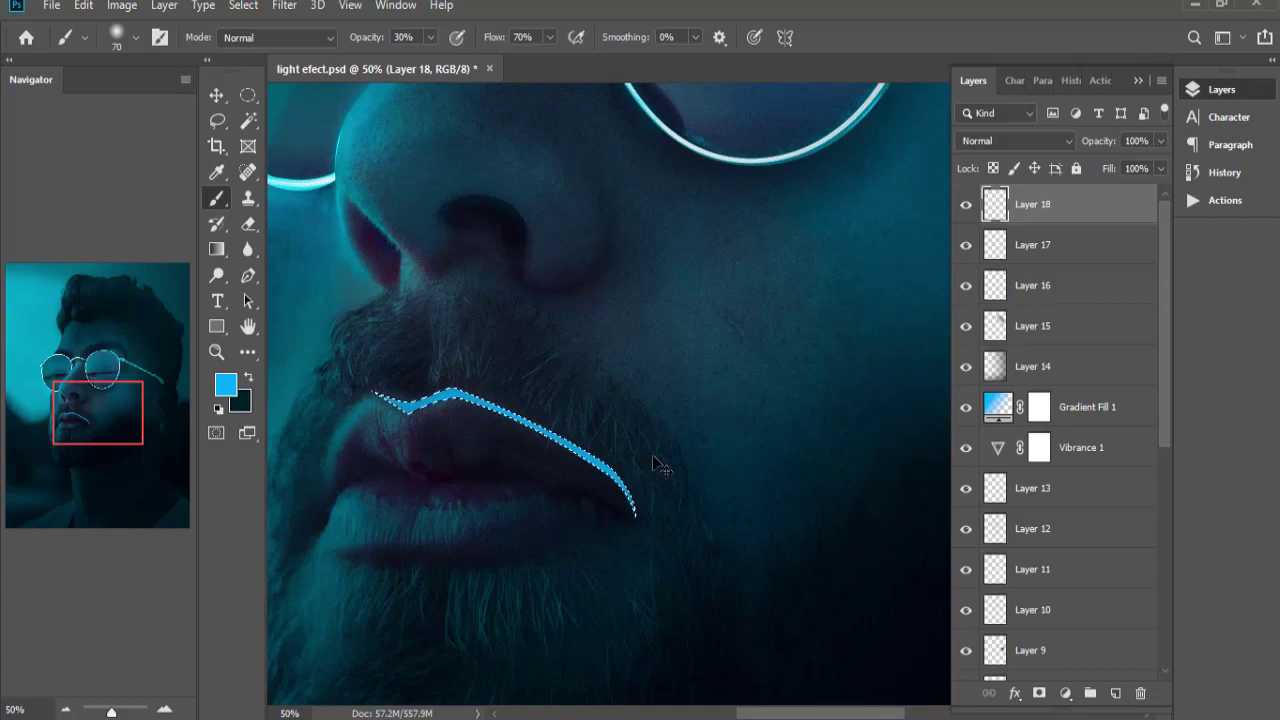
pyautogui.hotkey('ctrl', 'd')
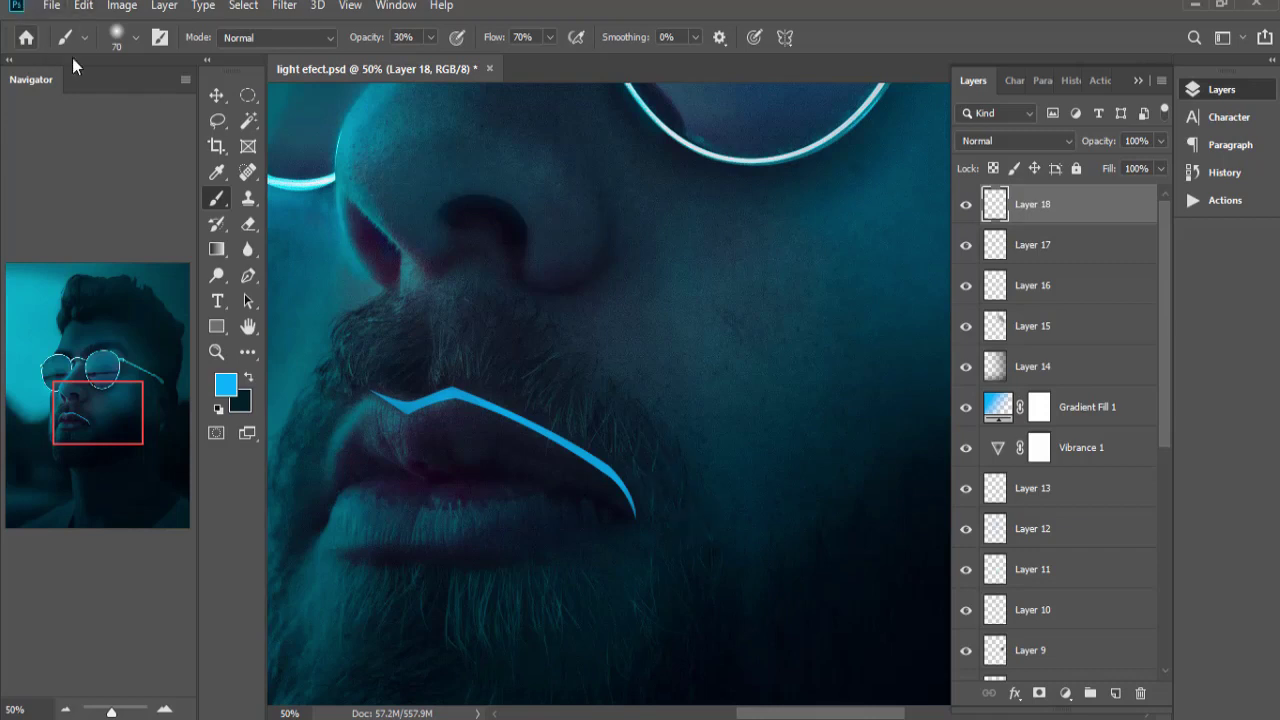
pyautogui.click(229, 97)
pyautogui.click(1038, 136)
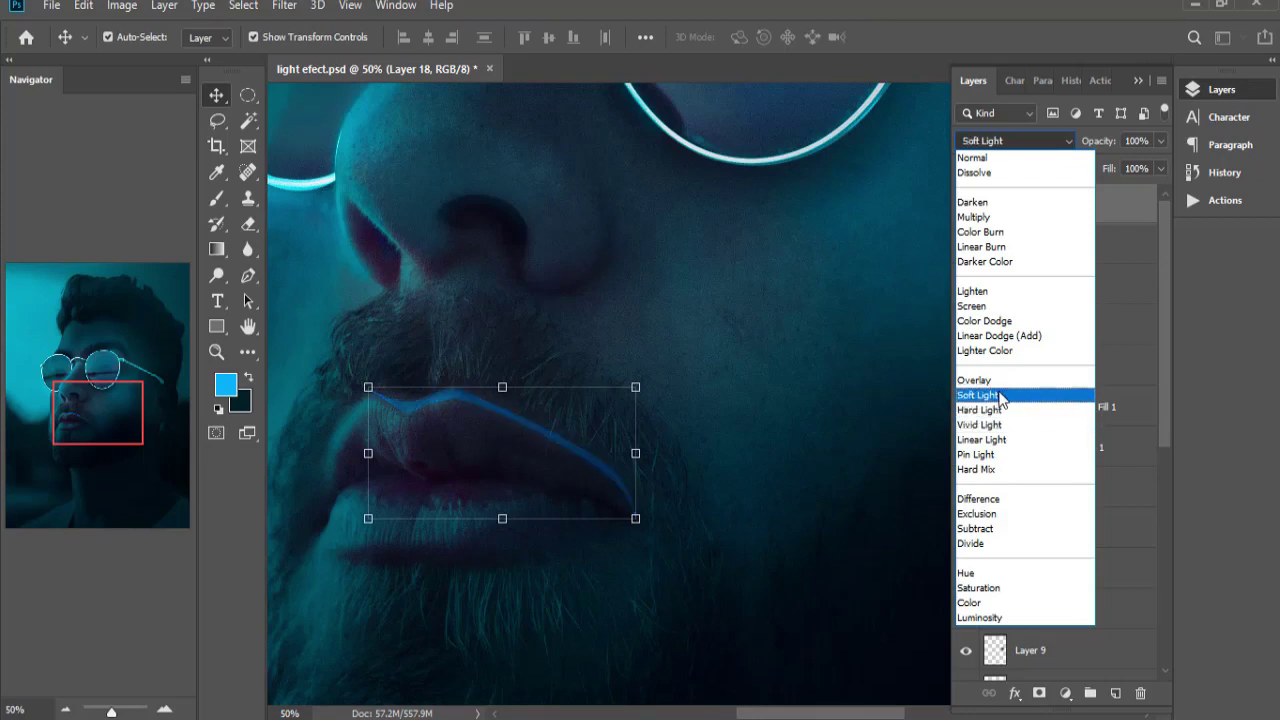
# Set Layer 18's cyan lip line to Linear Dodge (Add) at 27% opacity and Gaussian-blur it into a soft glow.
pyautogui.click(999, 335)
pyautogui.moveTo(1092, 155); pyautogui.dragTo(1100, 167)
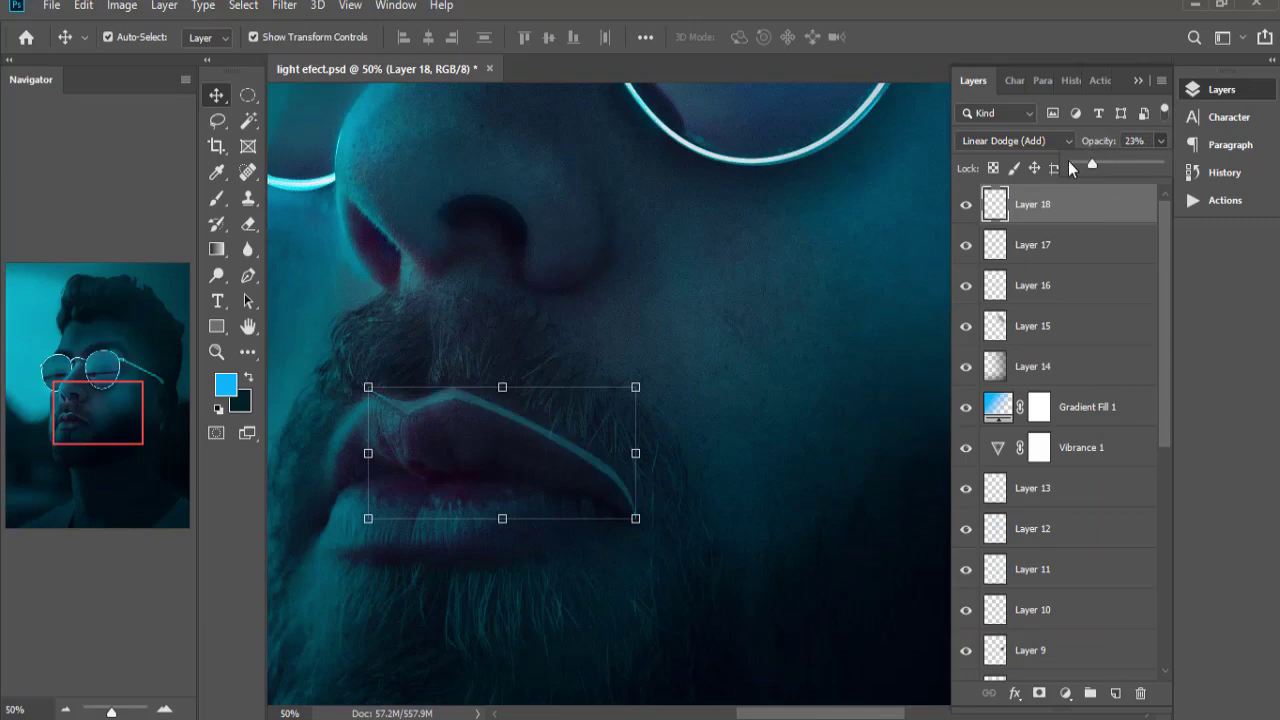
pyautogui.click(284, 5)
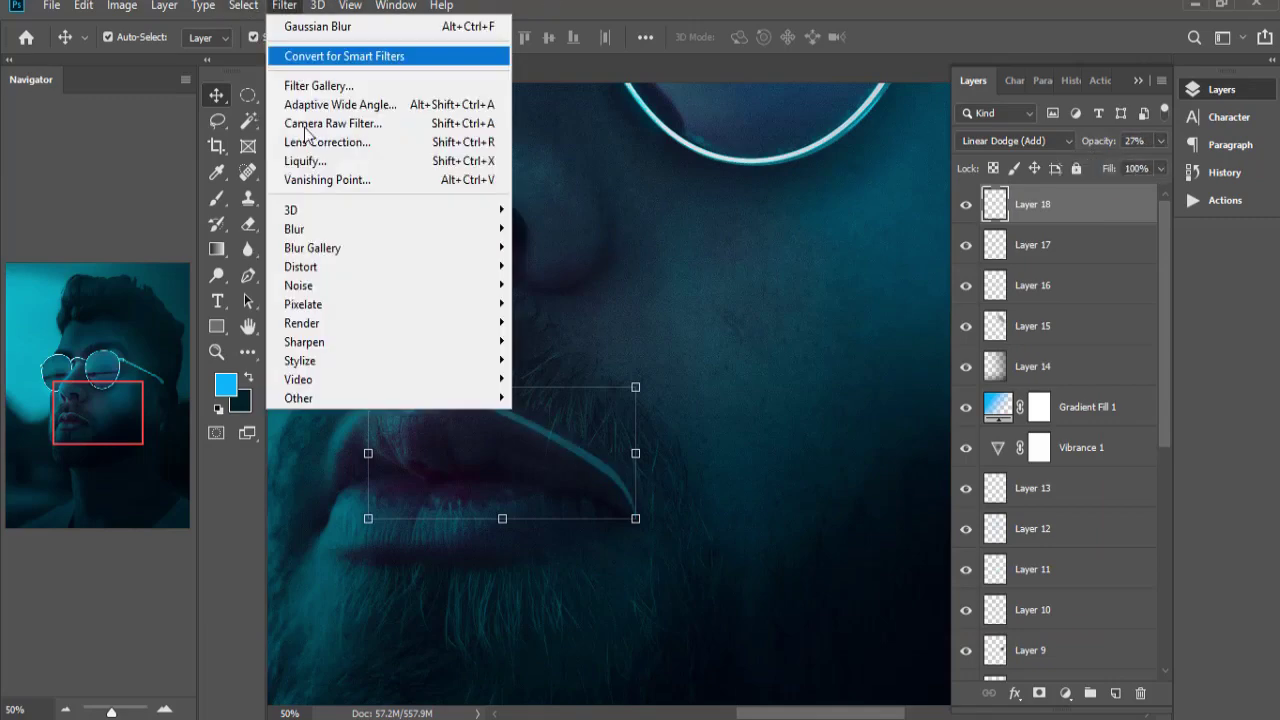
pyautogui.click(582, 298)
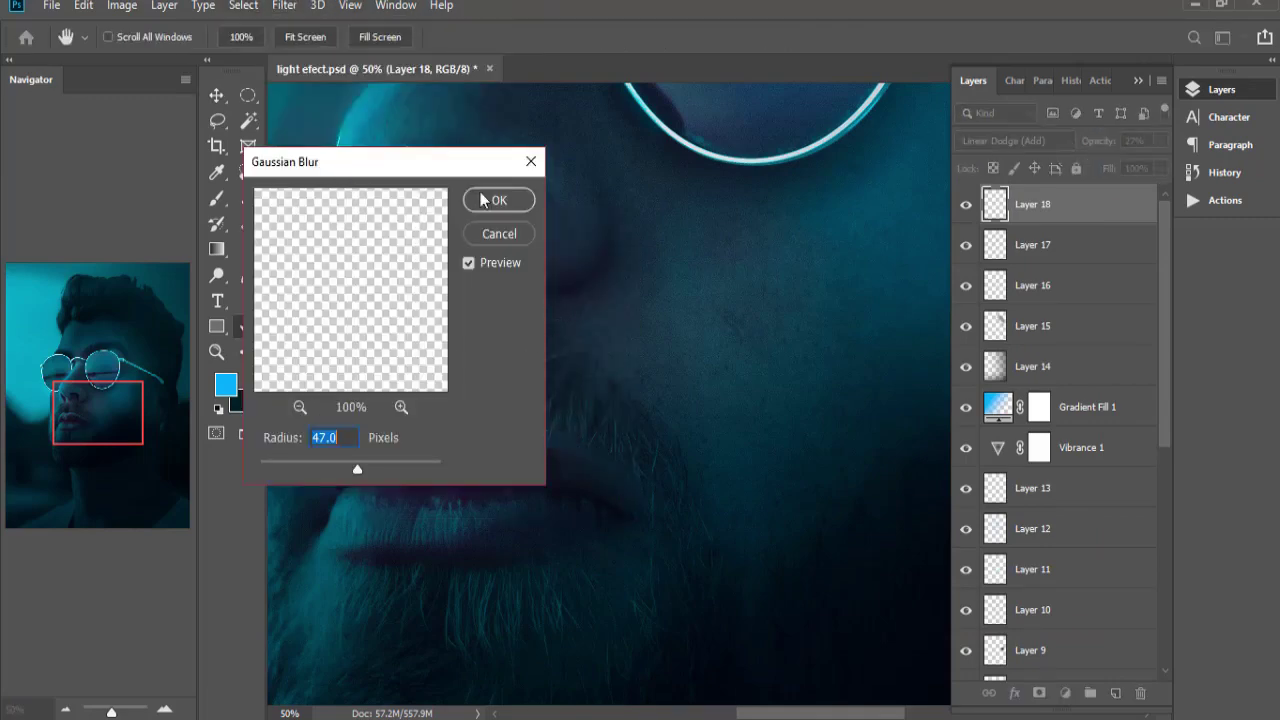
pyautogui.moveTo(800, 499); pyautogui.dragTo(779, 502)
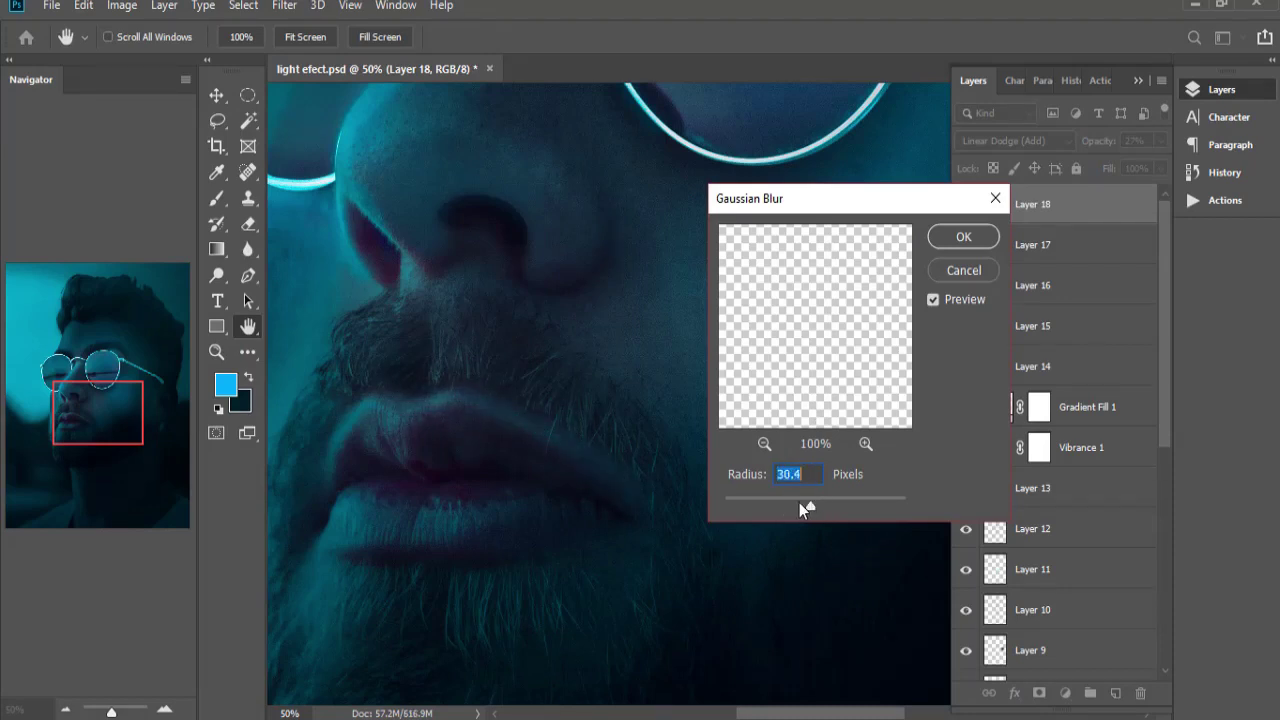
pyautogui.click(960, 237)
pyautogui.press('v')
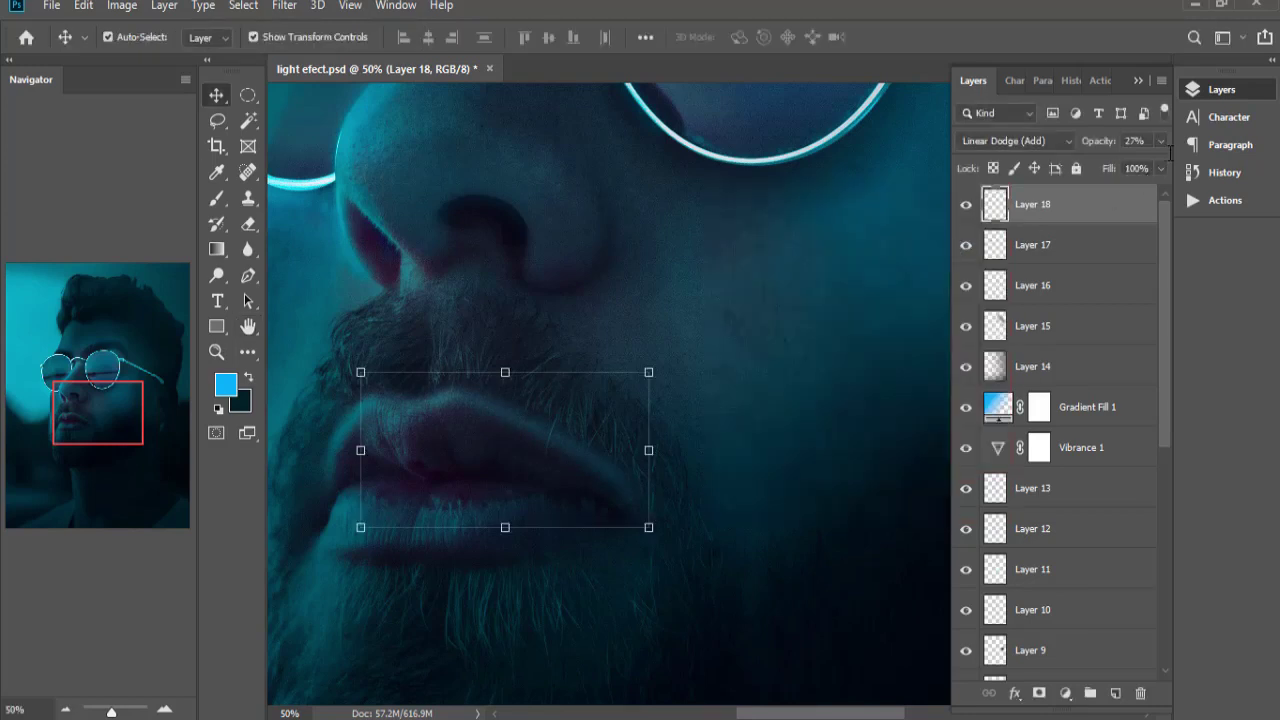
pyautogui.keyDown('ctrl'); pyautogui.click(792, 348); pyautogui.keyUp('ctrl')
pyautogui.hotkey('ctrl', '-')
pyautogui.hotkey('ctrl', '-')
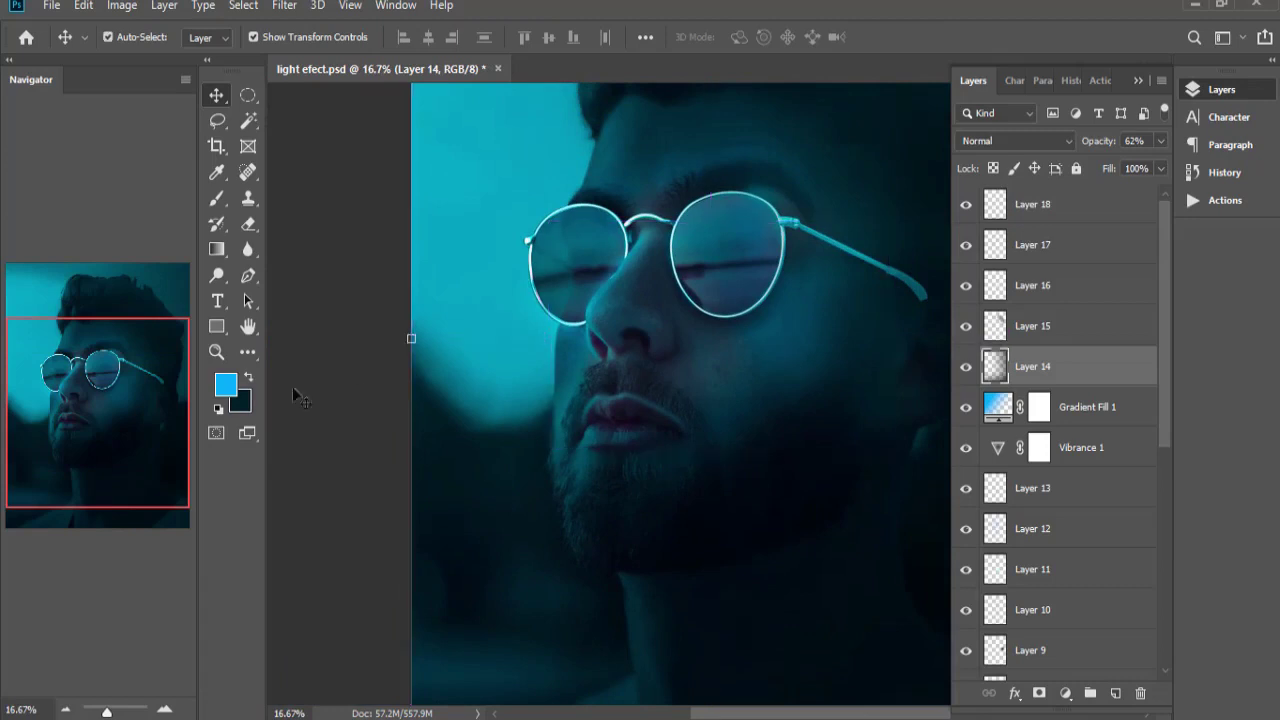
# Select Layer 18 and raise the lip glow's opacity to 35%, then deselect.
pyautogui.click(340, 398)
pyautogui.click(1049, 229)
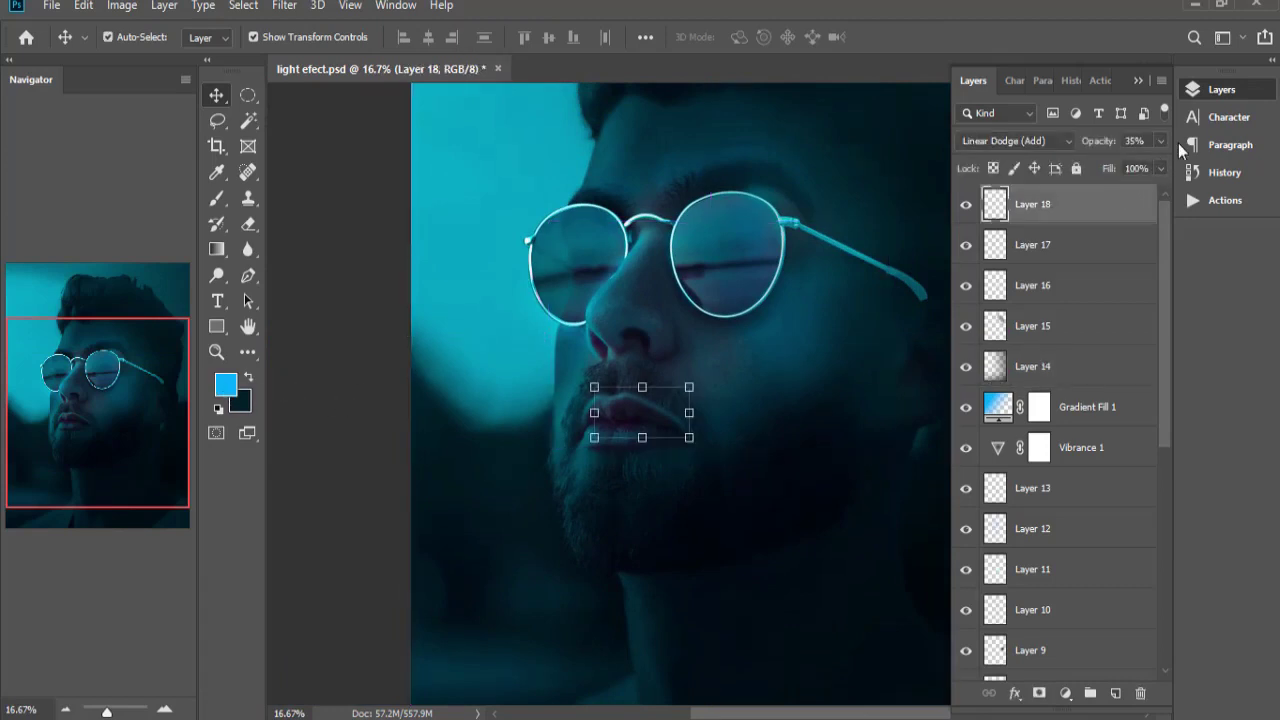
pyautogui.click(1161, 141)
pyautogui.click(361, 308)
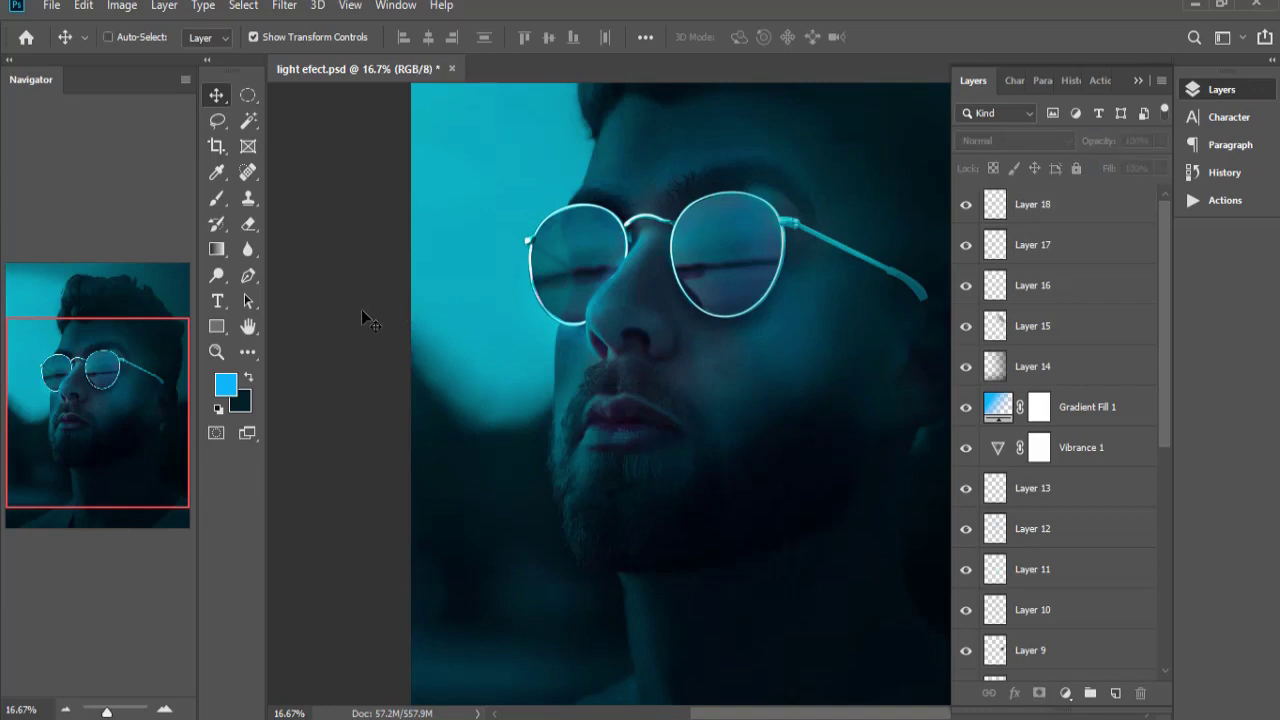
# Add Layer 19 and choose an orange-brown foreground colour for the Brush tool.
pyautogui.click(1116, 693)
pyautogui.press('b')
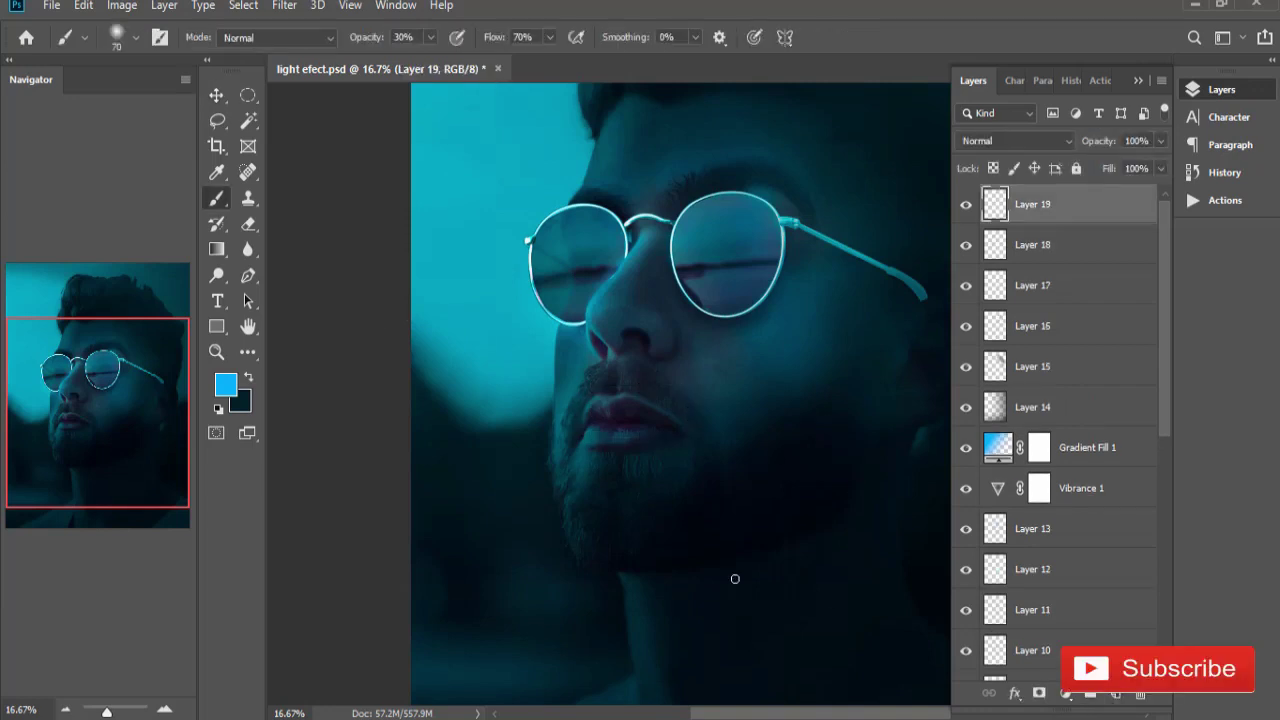
pyautogui.click(225, 384)
pyautogui.moveTo(391, 578); pyautogui.dragTo(393, 614)
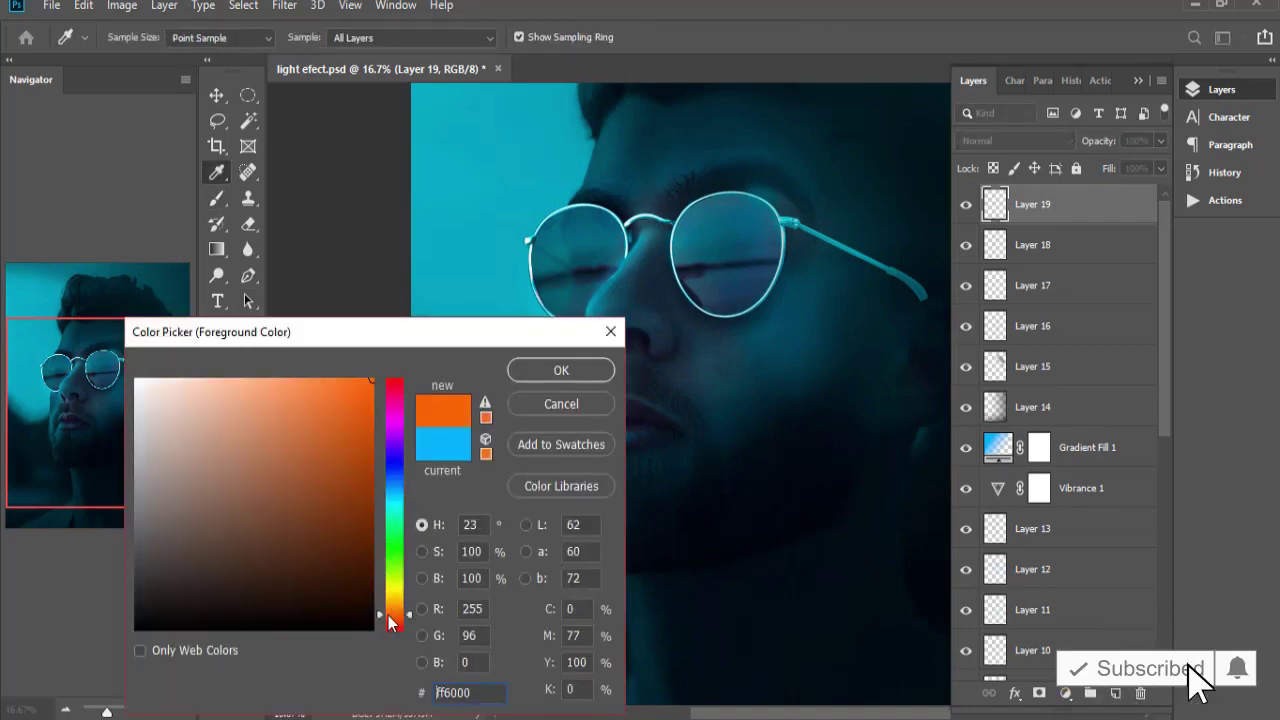
pyautogui.click(312, 482)
pyautogui.click(319, 455)
pyautogui.click(545, 376)
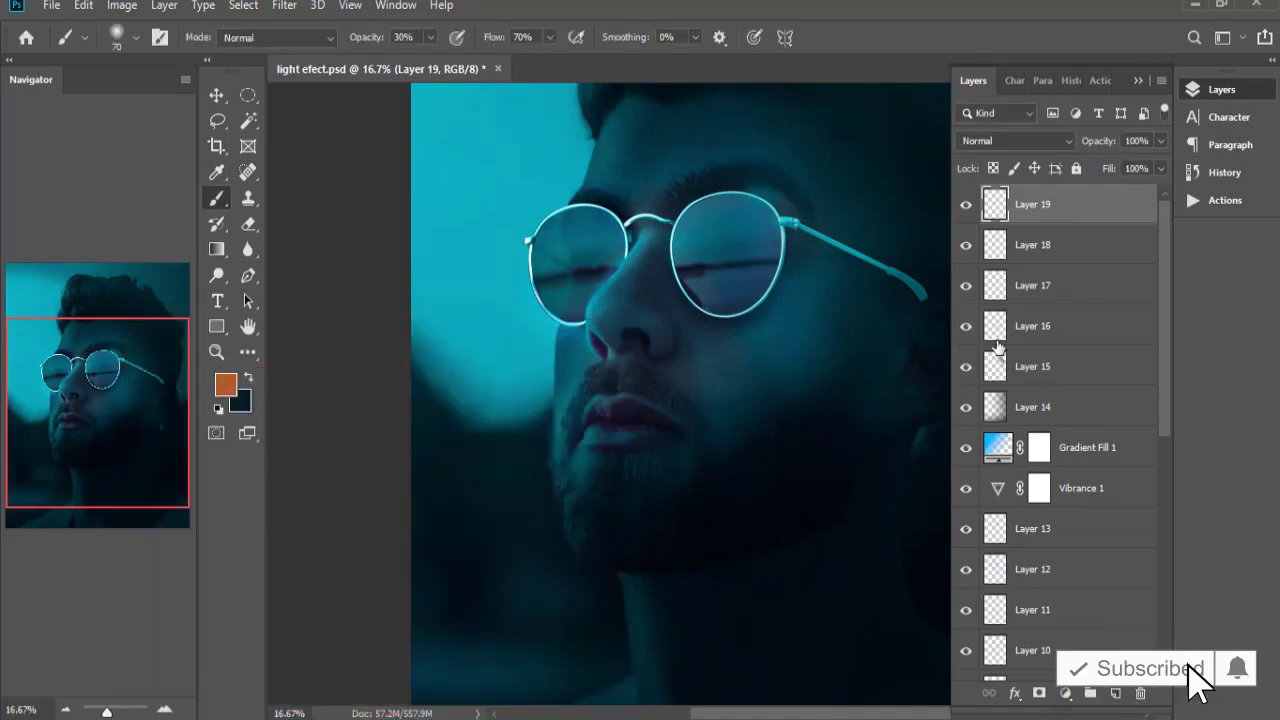
# Paint orange over the lips with a size 175 brush and blend Layer 19 as Overlay.
pyautogui.press(']')
pyautogui.press(']')
pyautogui.press(']')
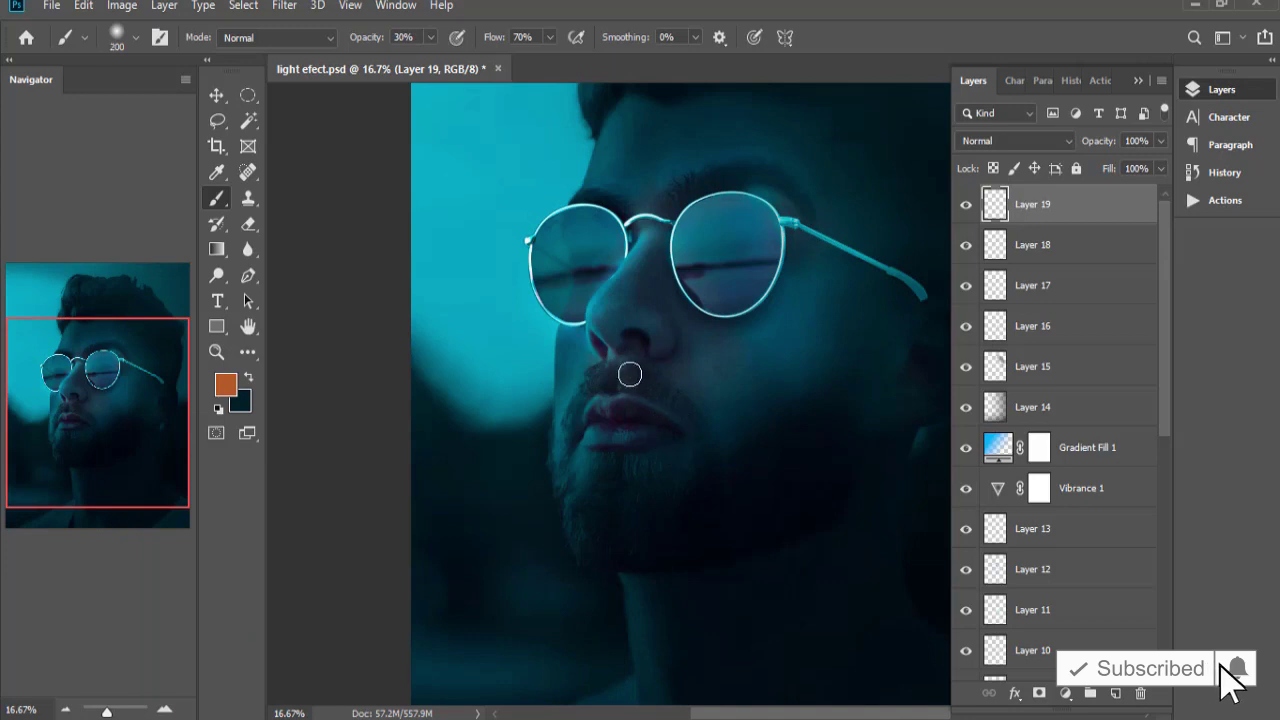
pyautogui.moveTo(629, 371); pyautogui.dragTo(680, 414)
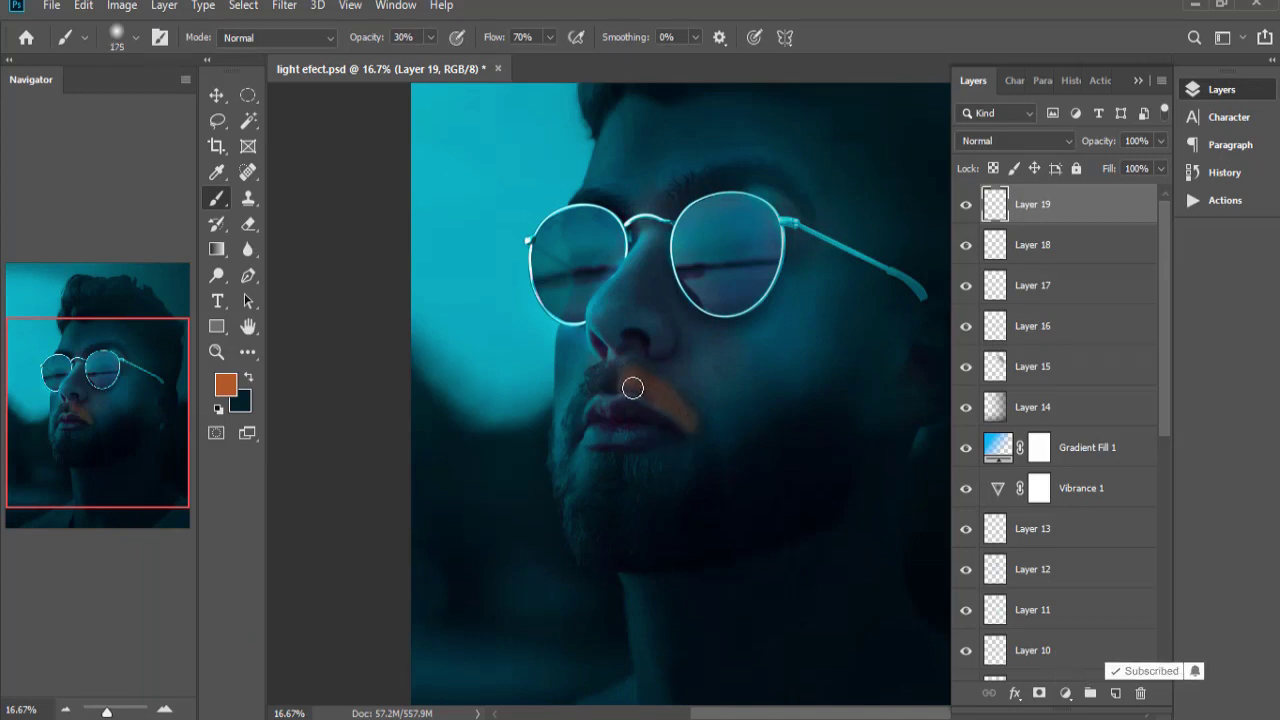
pyautogui.click(1020, 144)
pyautogui.click(1015, 374)
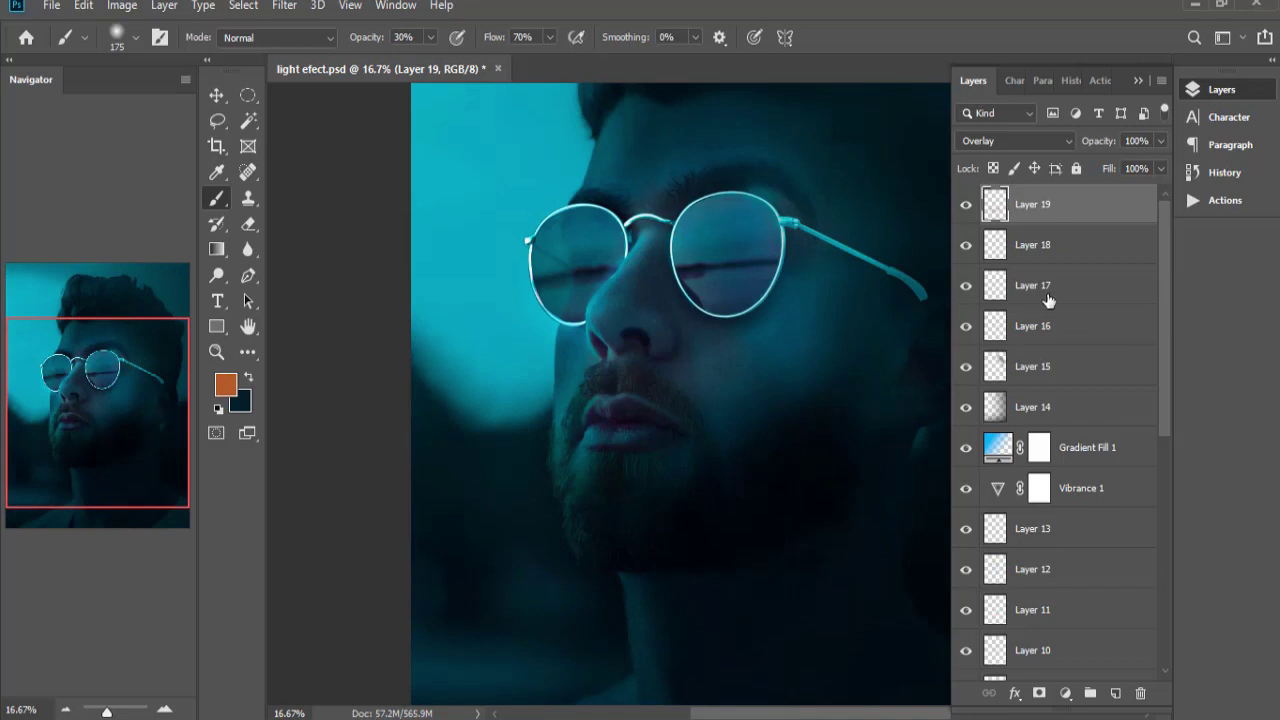
# Toggle Layer 19's visibility to check its effect, then paint a faint stroke over the hair.
pyautogui.click(966, 206)
pyautogui.click(966, 206)
pyautogui.moveTo(768, 237); pyautogui.dragTo(646, 312)
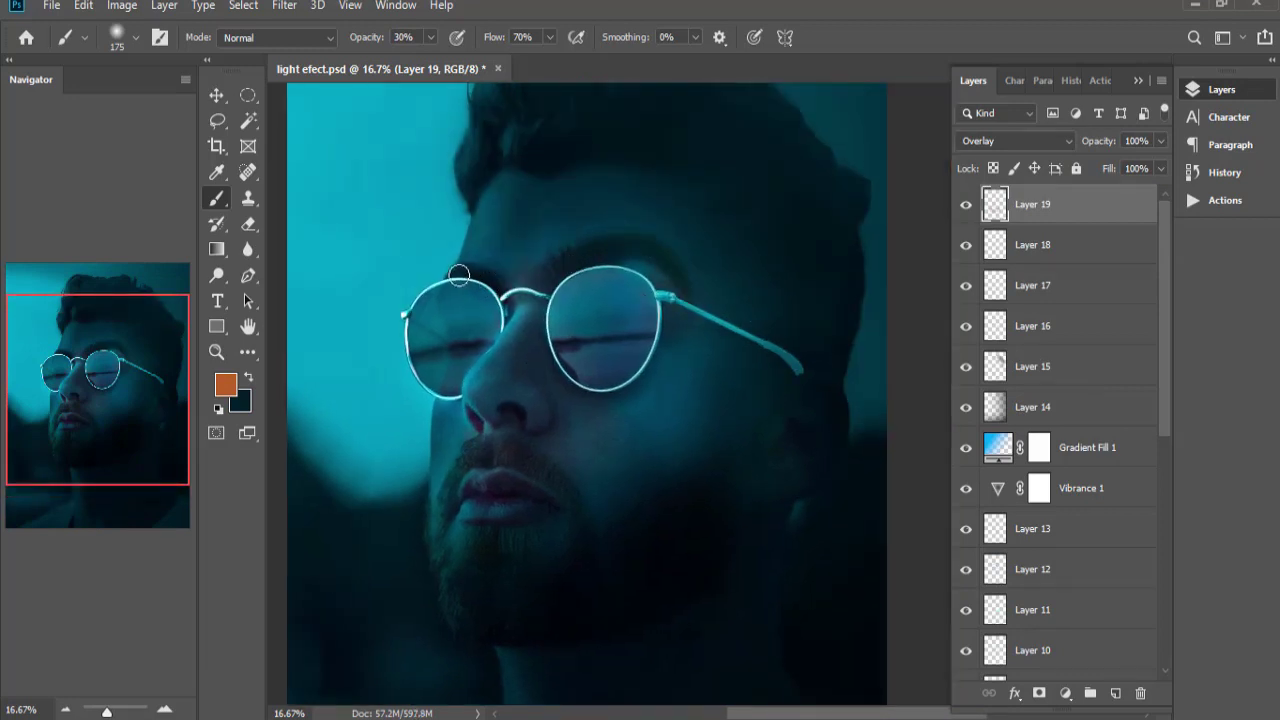
pyautogui.moveTo(731, 170); pyautogui.dragTo(646, 131)
# Paint orange across the top and right of the hair on a new Overlay layer, then add another empty layer.
pyautogui.click(1115, 692)
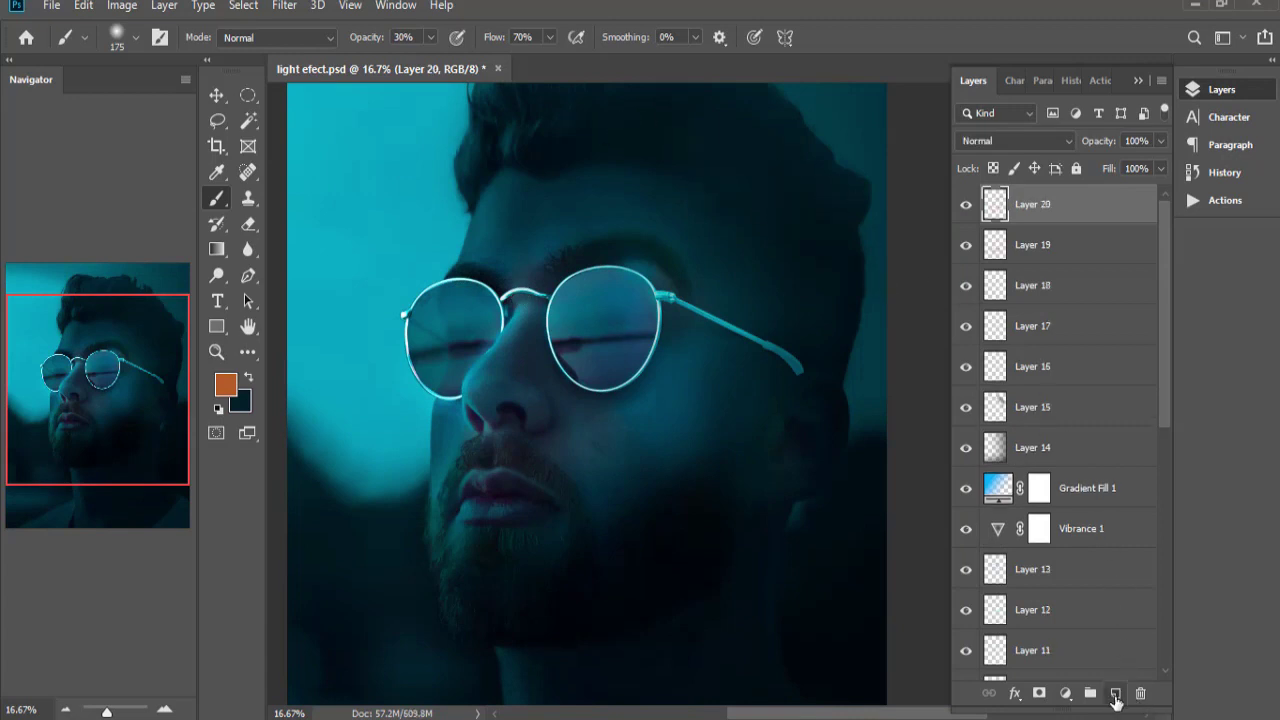
pyautogui.moveTo(745, 188); pyautogui.dragTo(712, 329)
pyautogui.press(']')
pyautogui.press(']')
pyautogui.press(']')
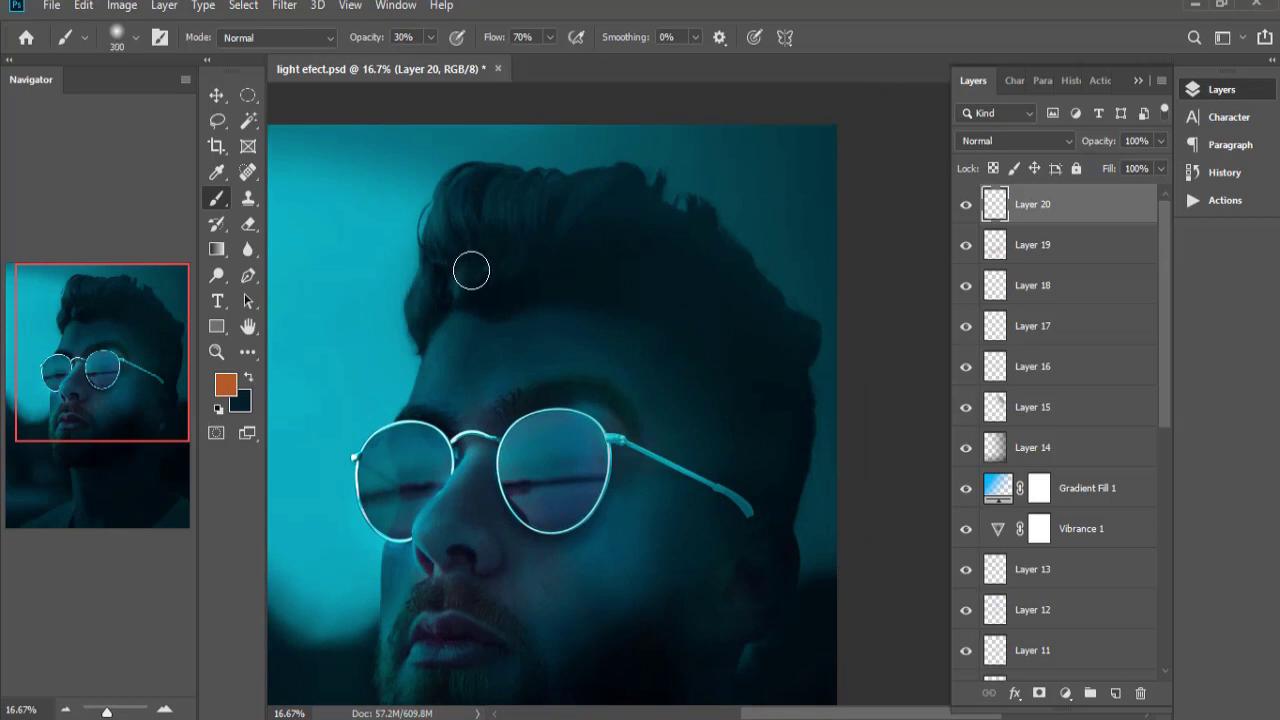
pyautogui.moveTo(471, 266)
pyautogui.mouseDown()
pyautogui.moveTo(592, 259)
pyautogui.moveTo(737, 309)
pyautogui.moveTo(786, 403)
pyautogui.moveTo(785, 465)
pyautogui.mouseUp()
pyautogui.moveTo(456, 224)
pyautogui.mouseDown()
pyautogui.moveTo(620, 191)
pyautogui.moveTo(806, 300)
pyautogui.moveTo(800, 445)
pyautogui.mouseUp()
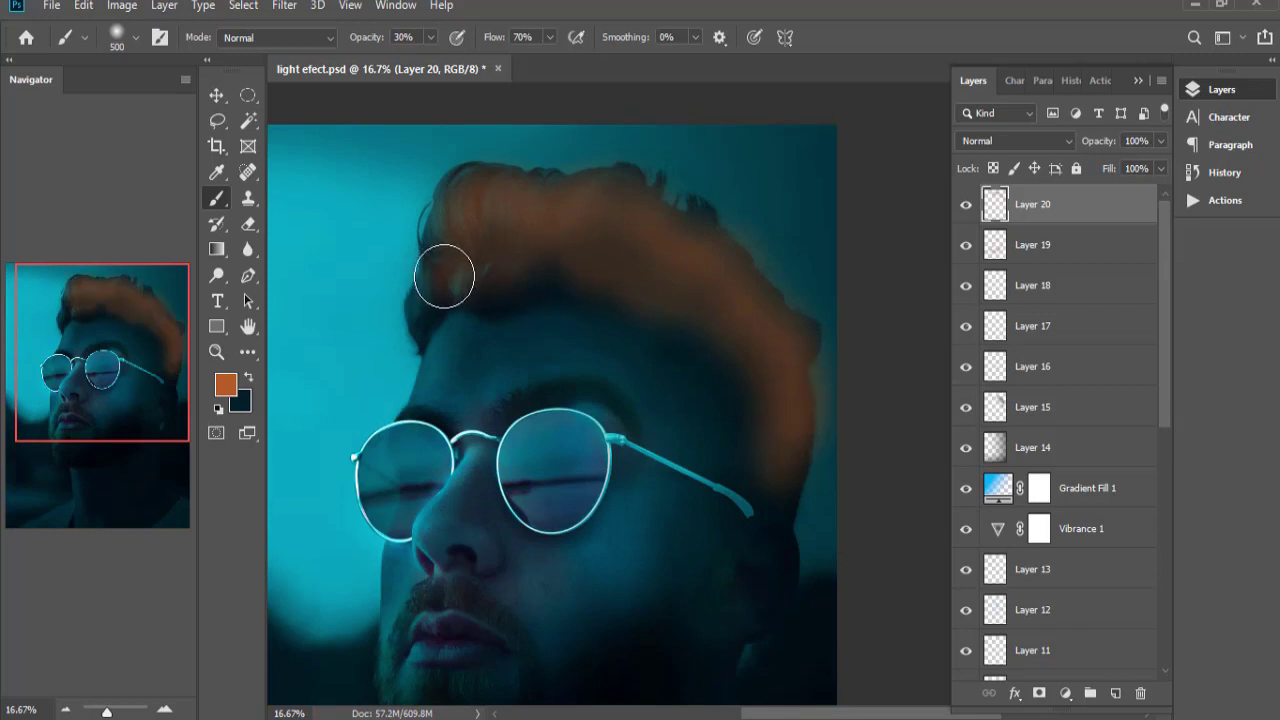
pyautogui.click(1027, 141)
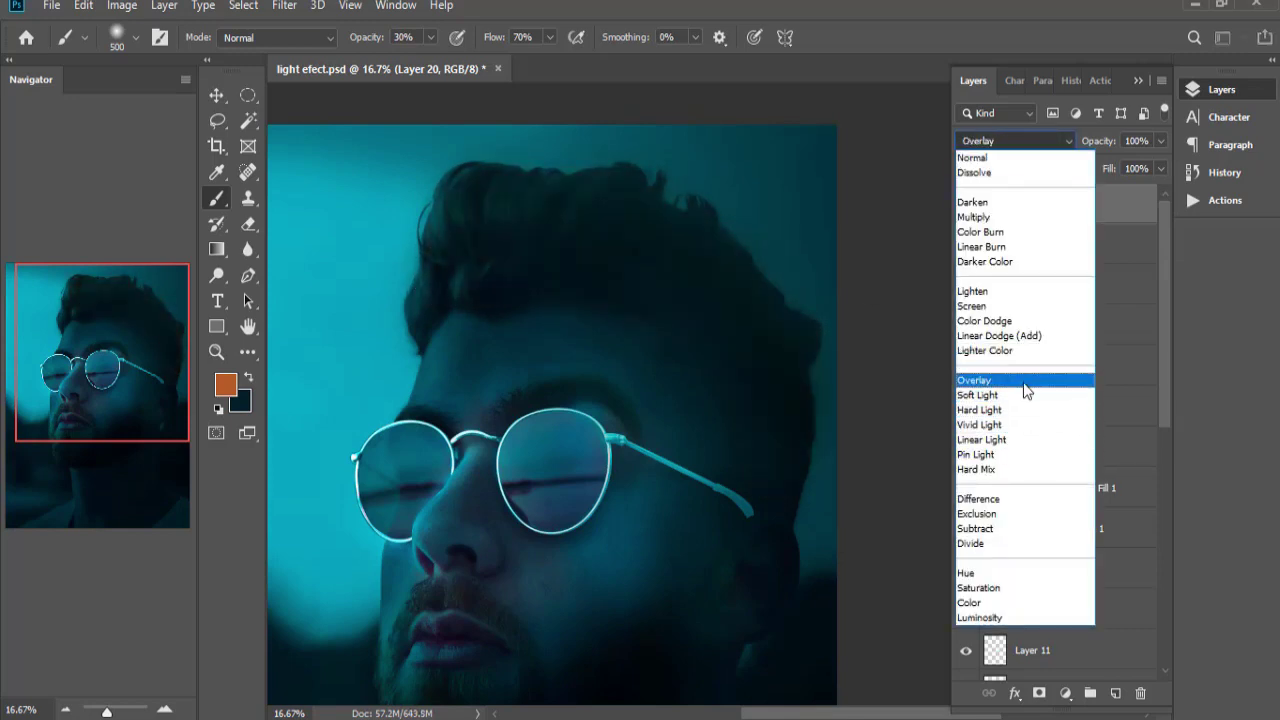
pyautogui.click(1025, 390)
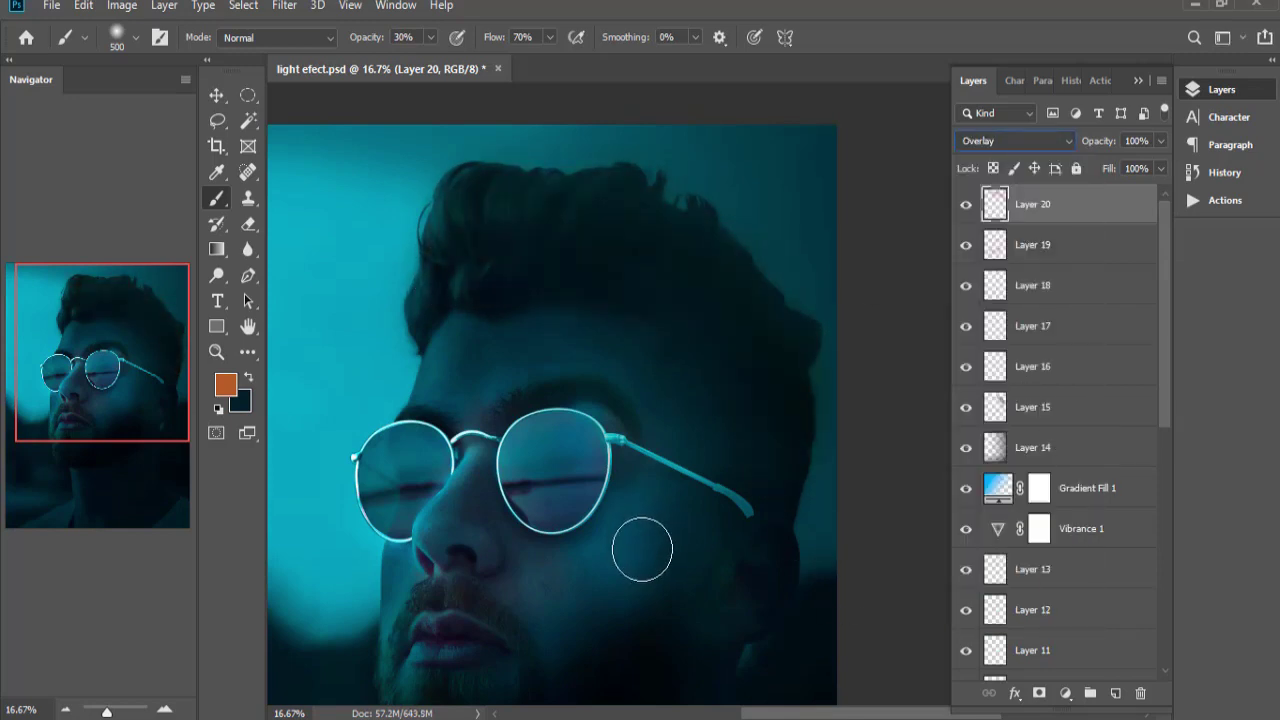
pyautogui.click(1115, 692)
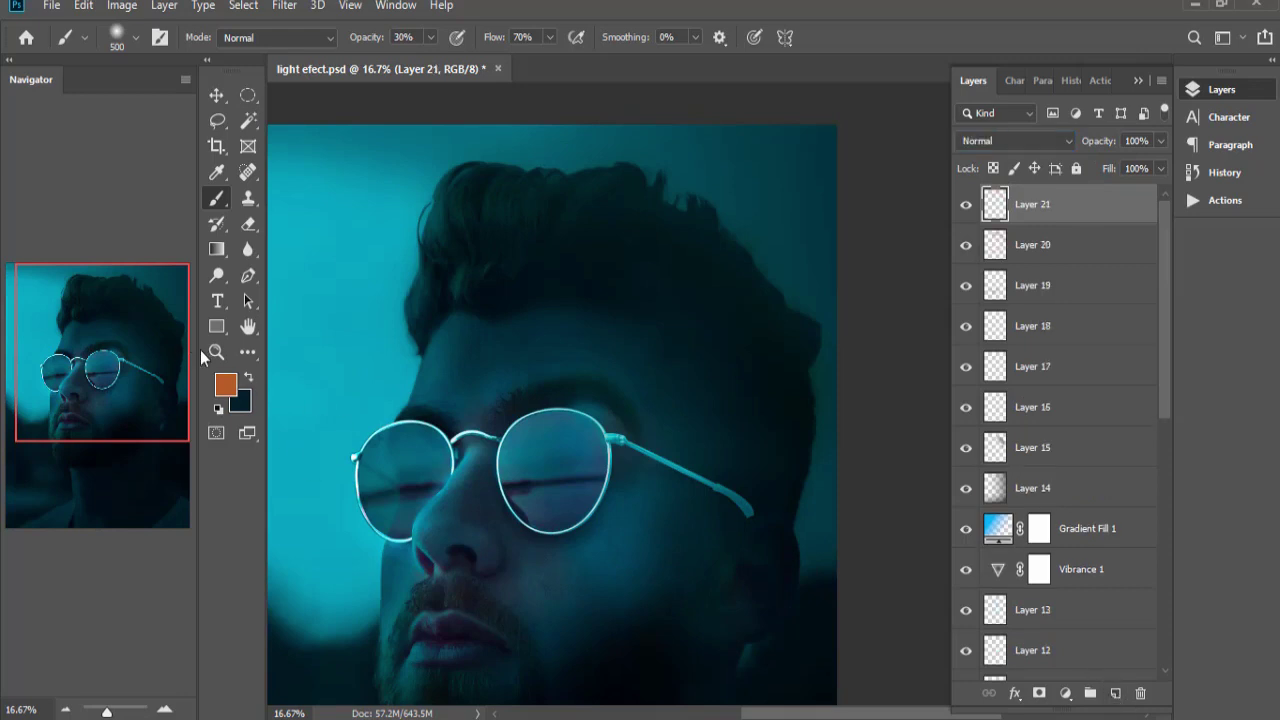
# Set the foreground to dark brown #170a03 and switch Layer 21 to Multiply blending.
pyautogui.click(226, 384)
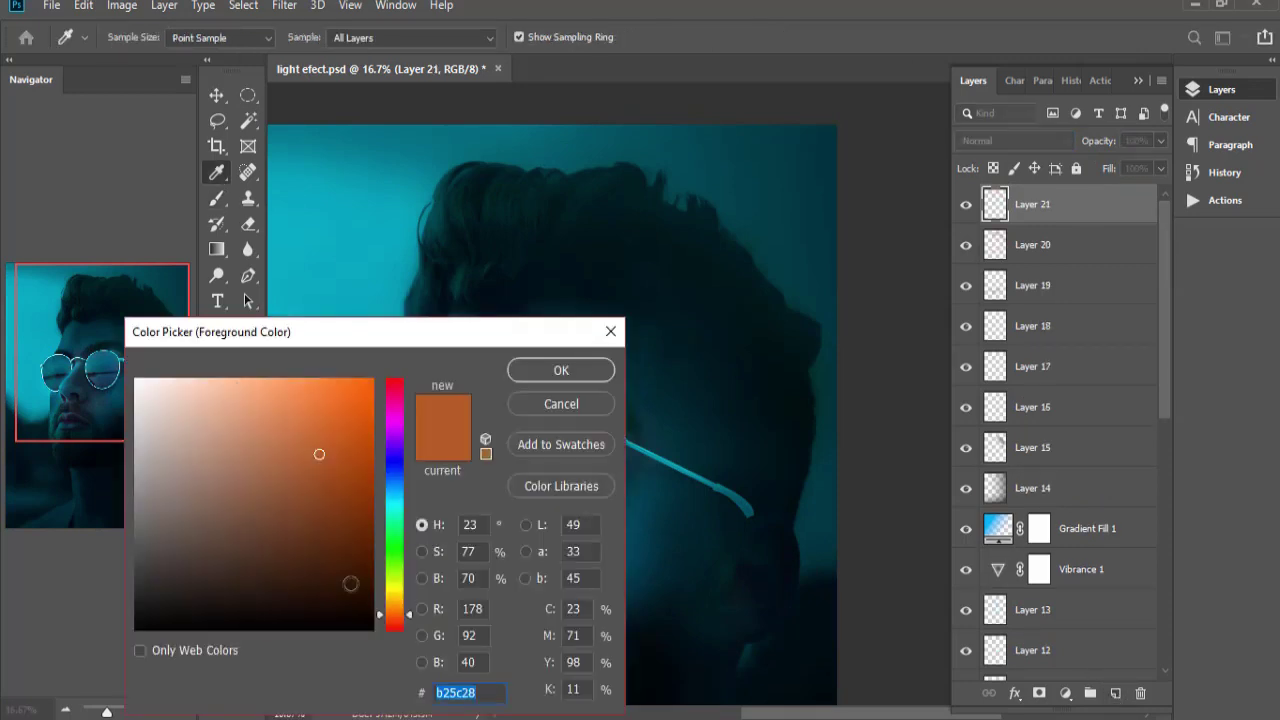
pyautogui.click(345, 608)
pyautogui.click(561, 370)
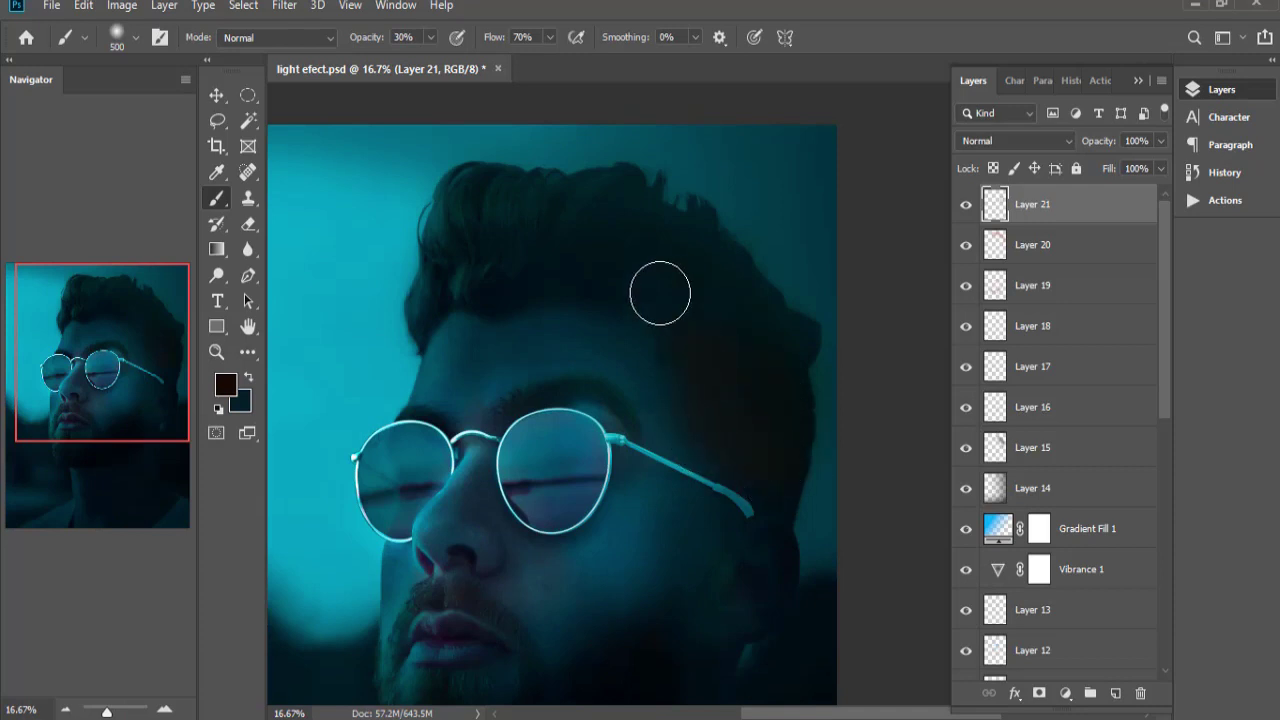
pyautogui.click(1020, 141)
pyautogui.click(1035, 210)
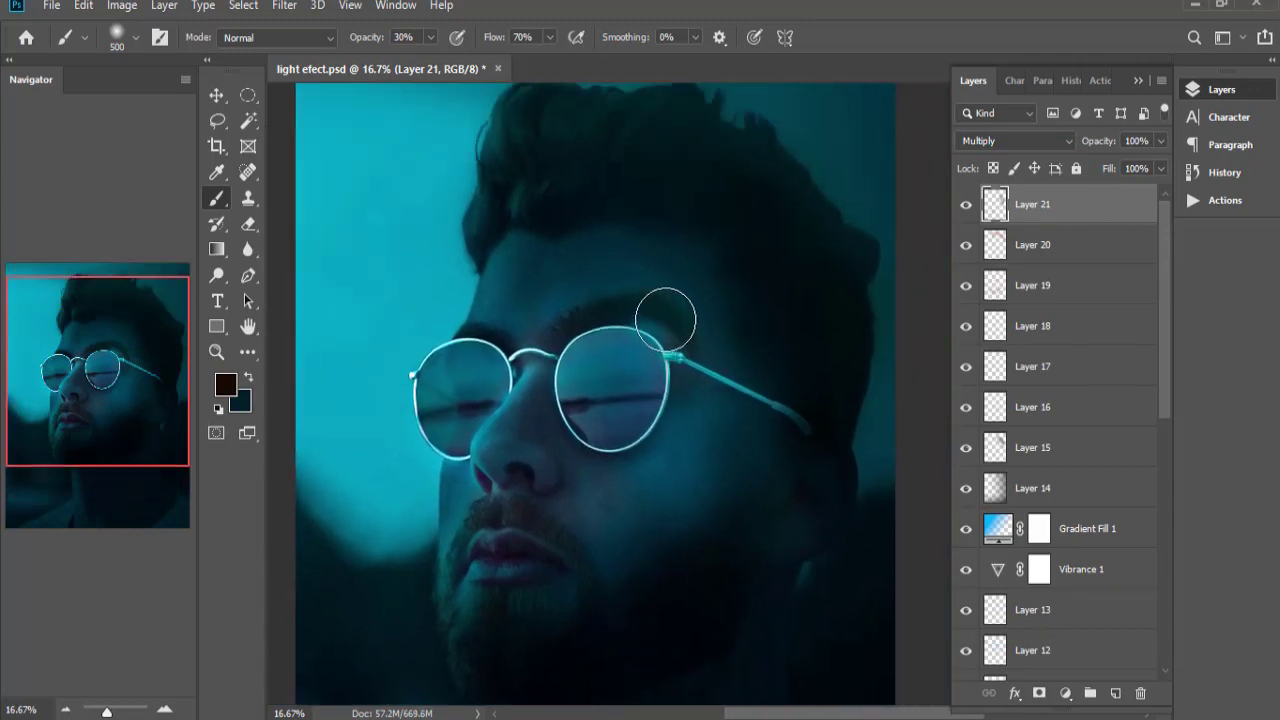
# Shade with a smaller brush, lower Layer 21 to 36% opacity, and select Gradient Fill 1.
pyautogui.press('[')
pyautogui.press('[')
pyautogui.press('[')
pyautogui.press('[')
pyautogui.press('[')
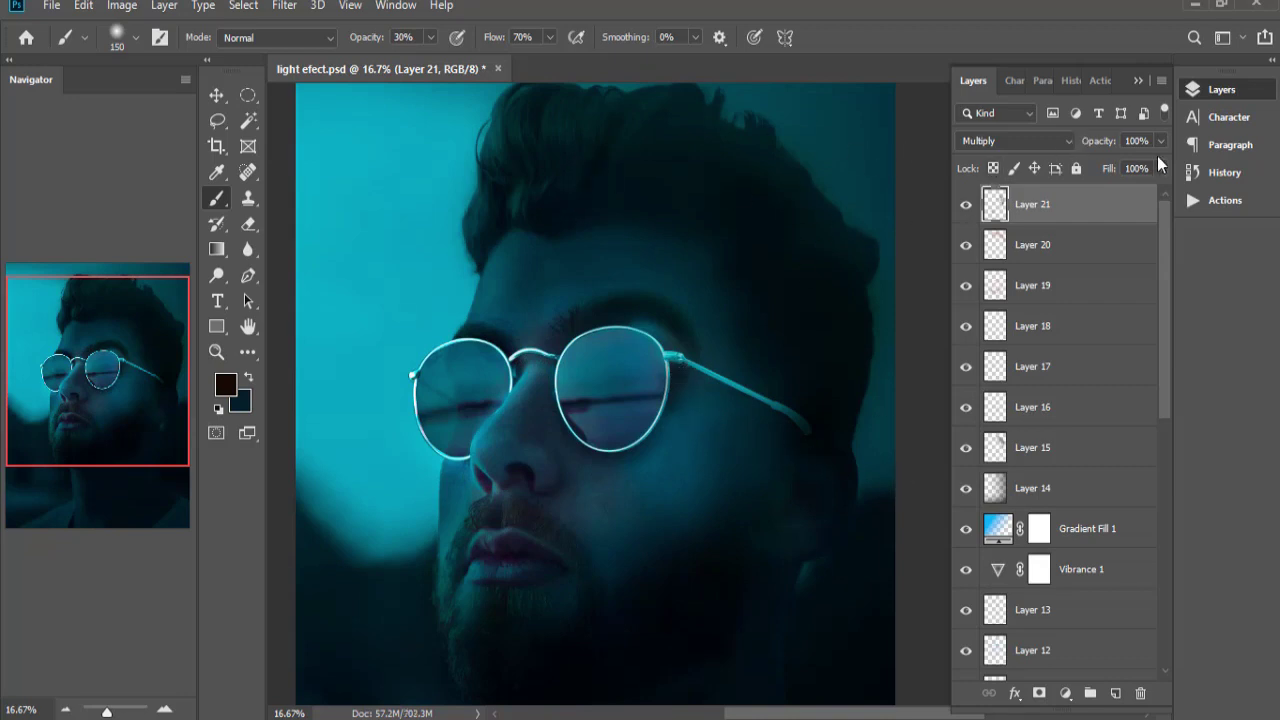
pyautogui.moveTo(1105, 165); pyautogui.dragTo(1113, 166)
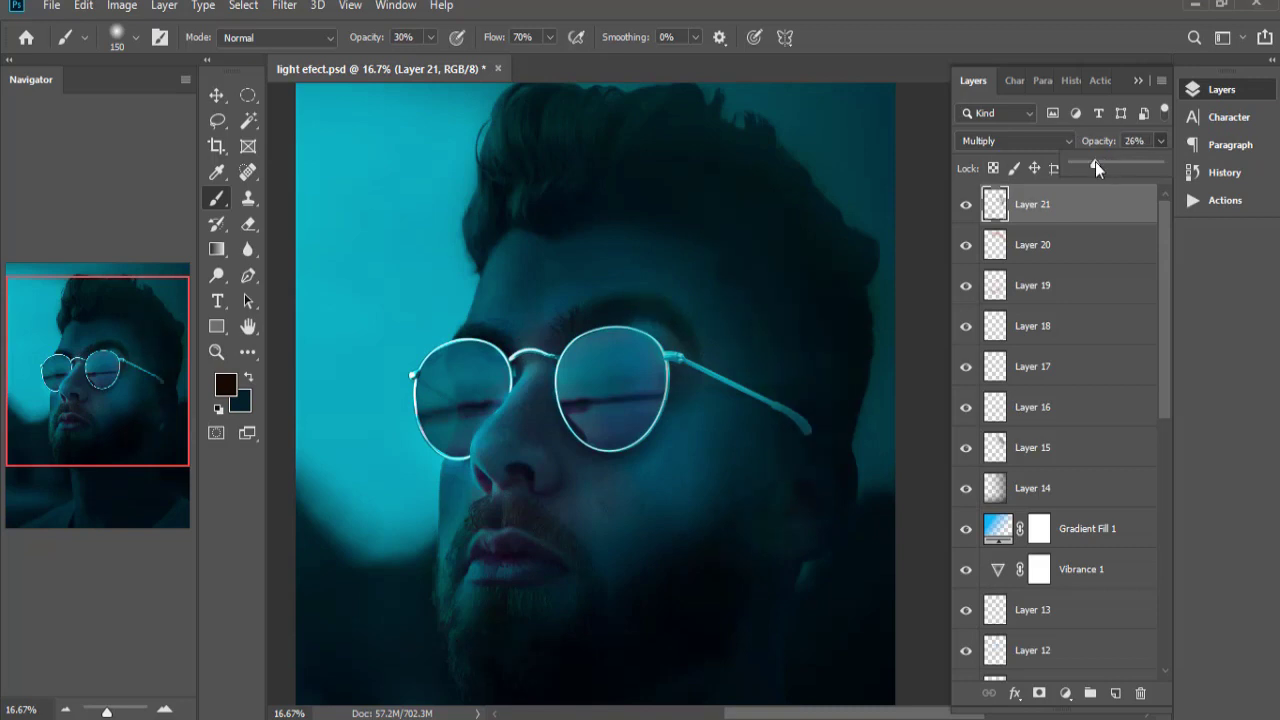
pyautogui.click(217, 96)
pyautogui.click(635, 386)
# Add a new layer above Gradient Fill 1 and set the foreground colour to cyan #00f0ff.
pyautogui.click(1116, 693)
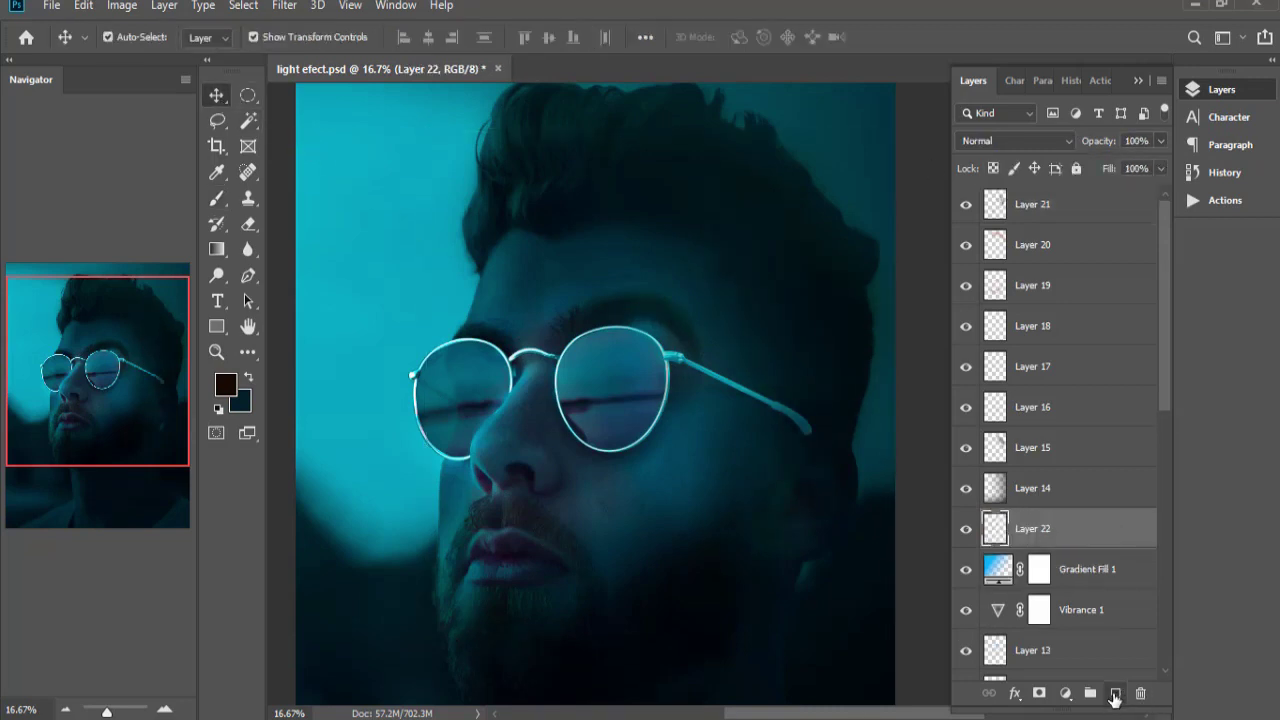
pyautogui.press('i')
pyautogui.click(225, 383)
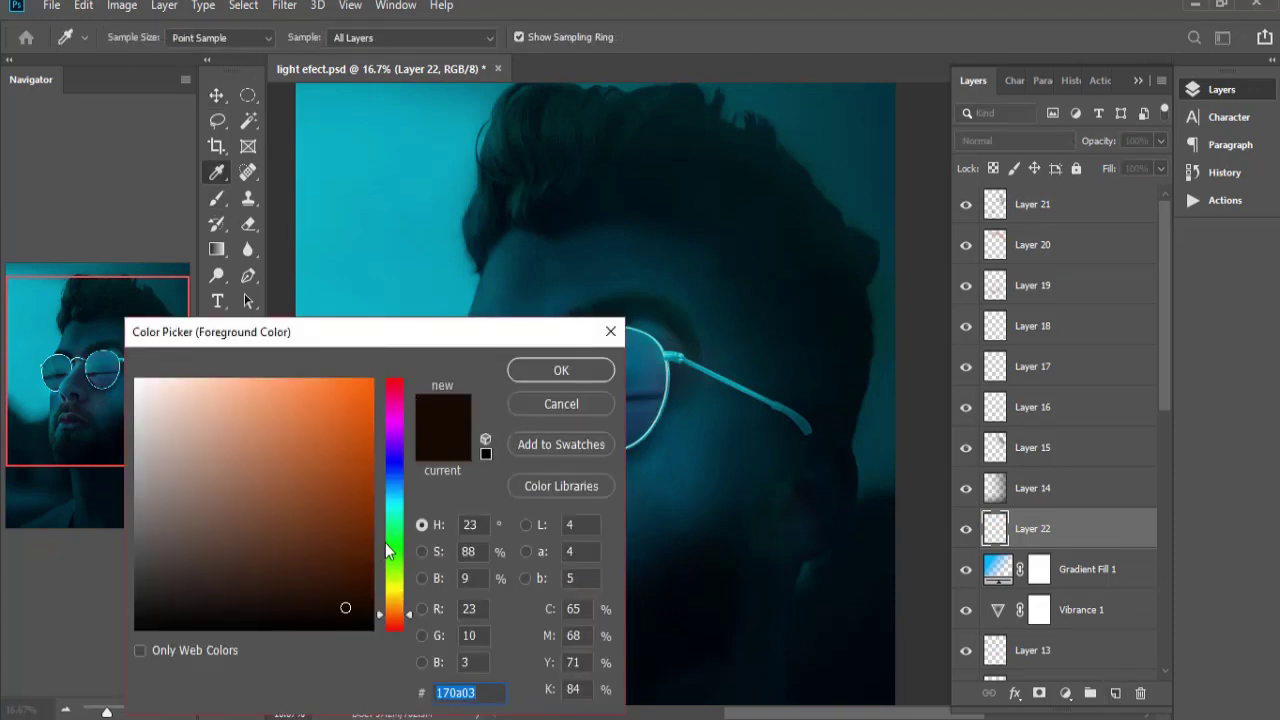
pyautogui.click(392, 505)
pyautogui.click(348, 409)
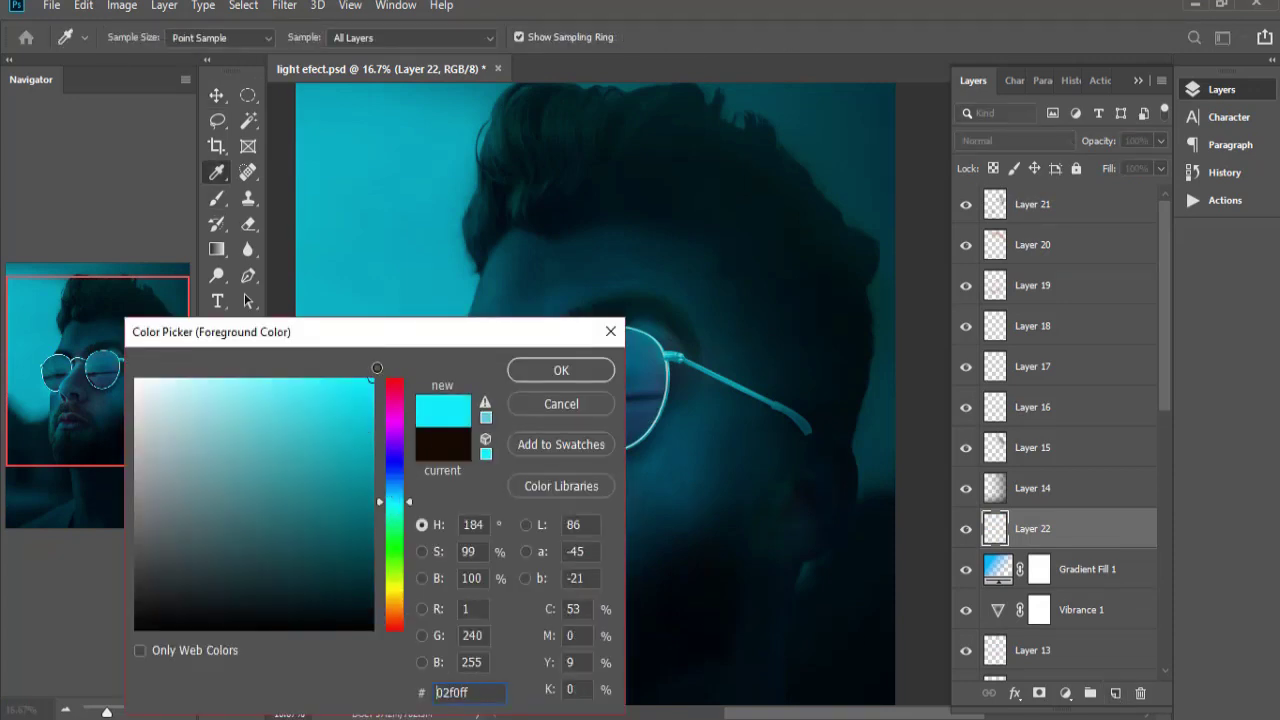
pyautogui.click(591, 369)
pyautogui.press('b')
# Brush cyan highlights across the top of the hair, blended as Soft Light at 53% opacity.
pyautogui.scroll(3, 691, 177)
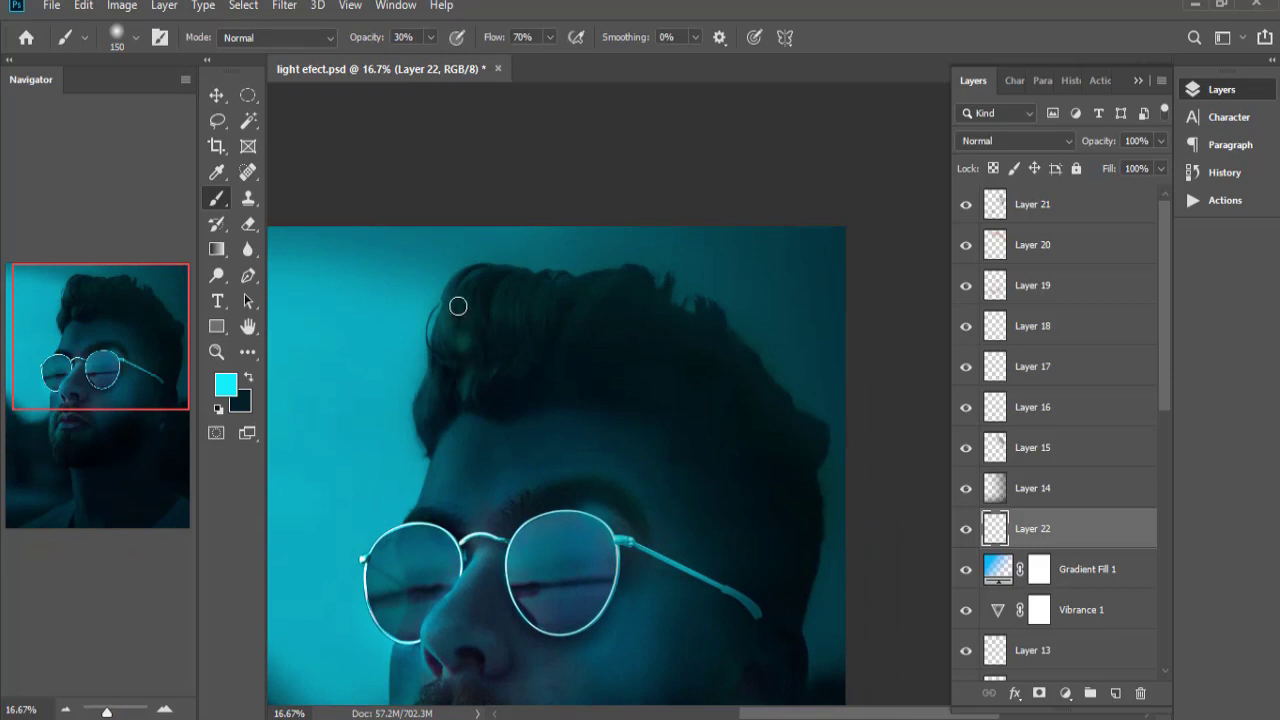
pyautogui.moveTo(457, 300)
pyautogui.mouseDown()
pyautogui.moveTo(470, 302)
pyautogui.moveTo(460, 277)
pyautogui.moveTo(460, 329)
pyautogui.moveTo(503, 286)
pyautogui.moveTo(554, 343)
pyautogui.moveTo(589, 343)
pyautogui.mouseUp()
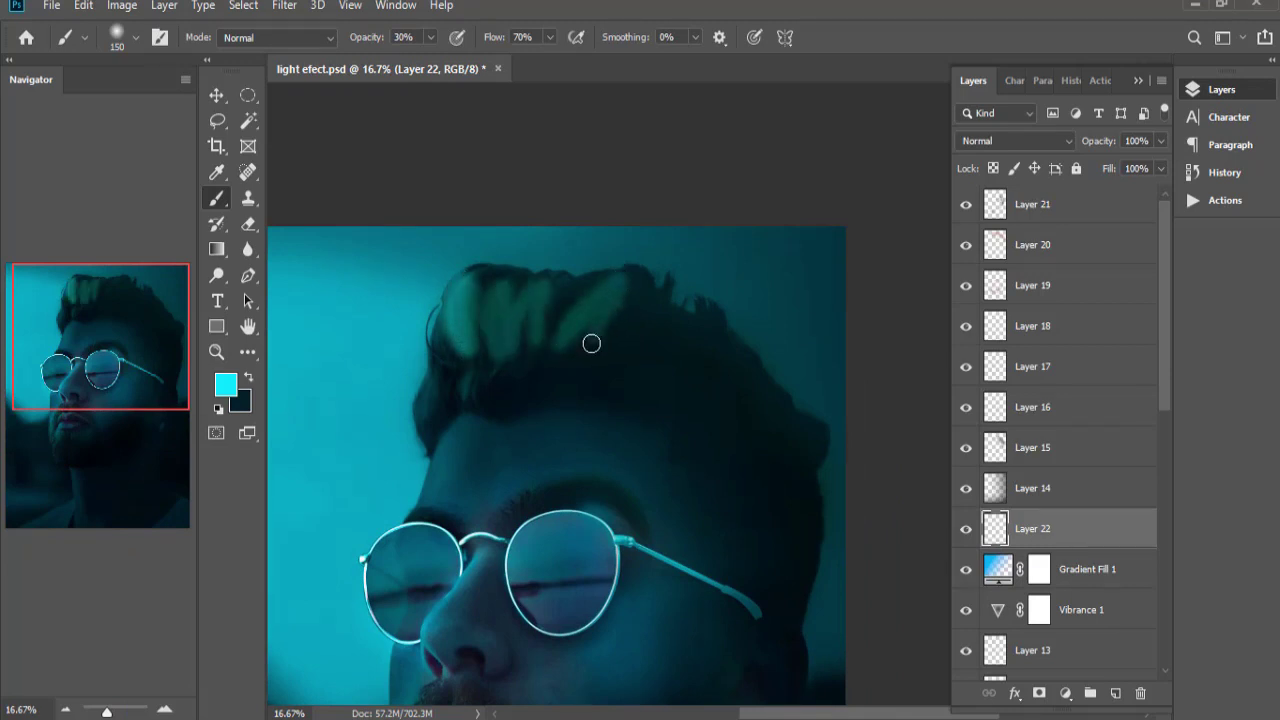
pyautogui.moveTo(462, 381)
pyautogui.mouseDown()
pyautogui.moveTo(457, 334)
pyautogui.moveTo(491, 357)
pyautogui.moveTo(600, 306)
pyautogui.moveTo(640, 306)
pyautogui.moveTo(691, 343)
pyautogui.mouseUp()
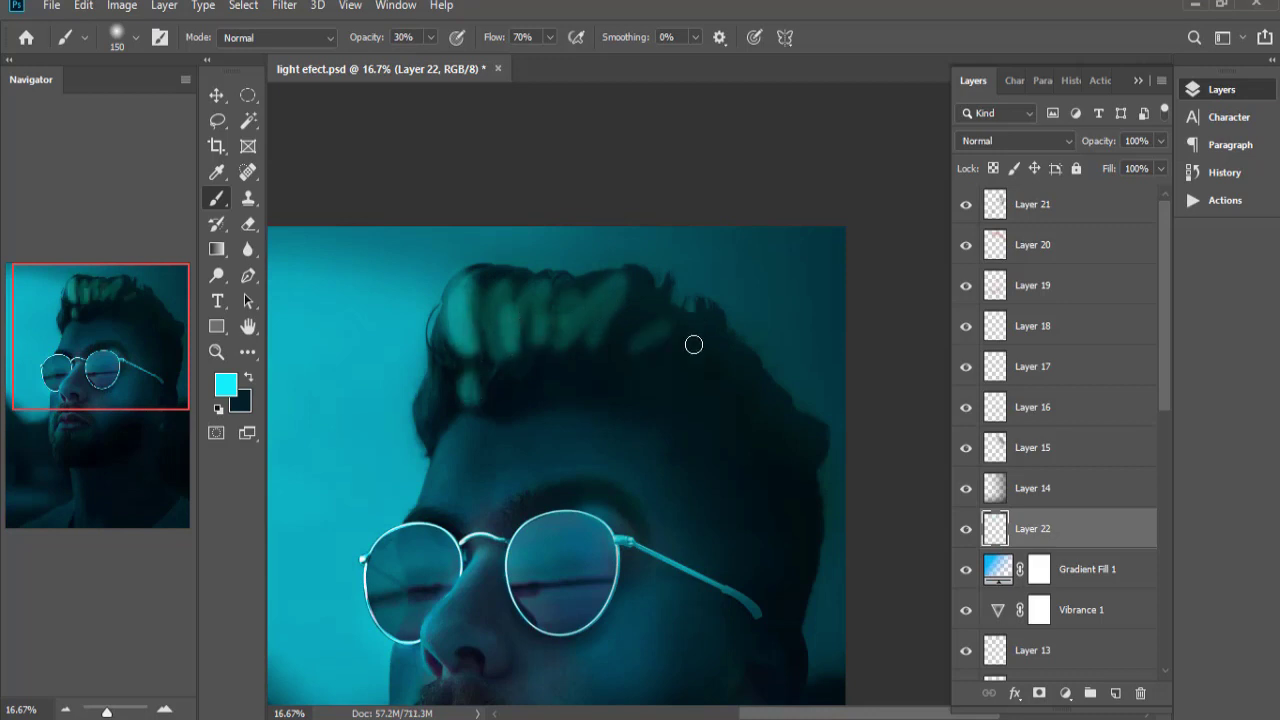
pyautogui.click(1006, 141)
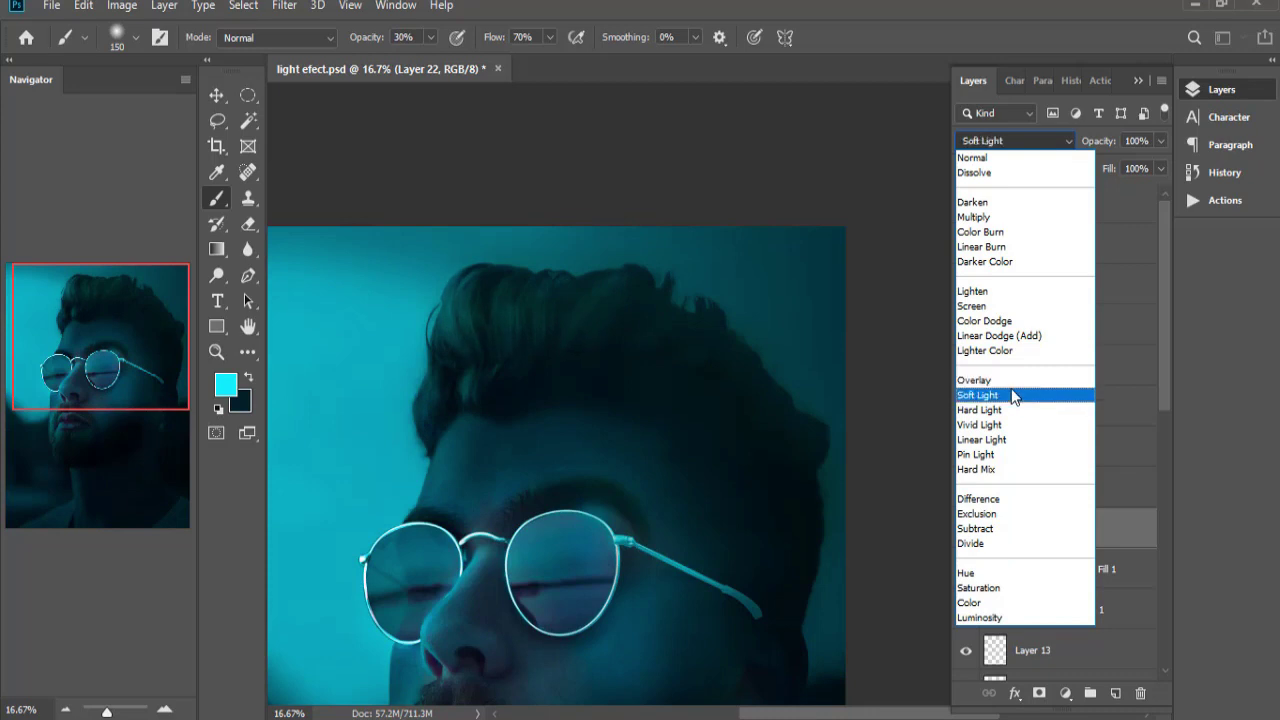
pyautogui.click(1013, 397)
pyautogui.moveTo(698, 393); pyautogui.dragTo(728, 289)
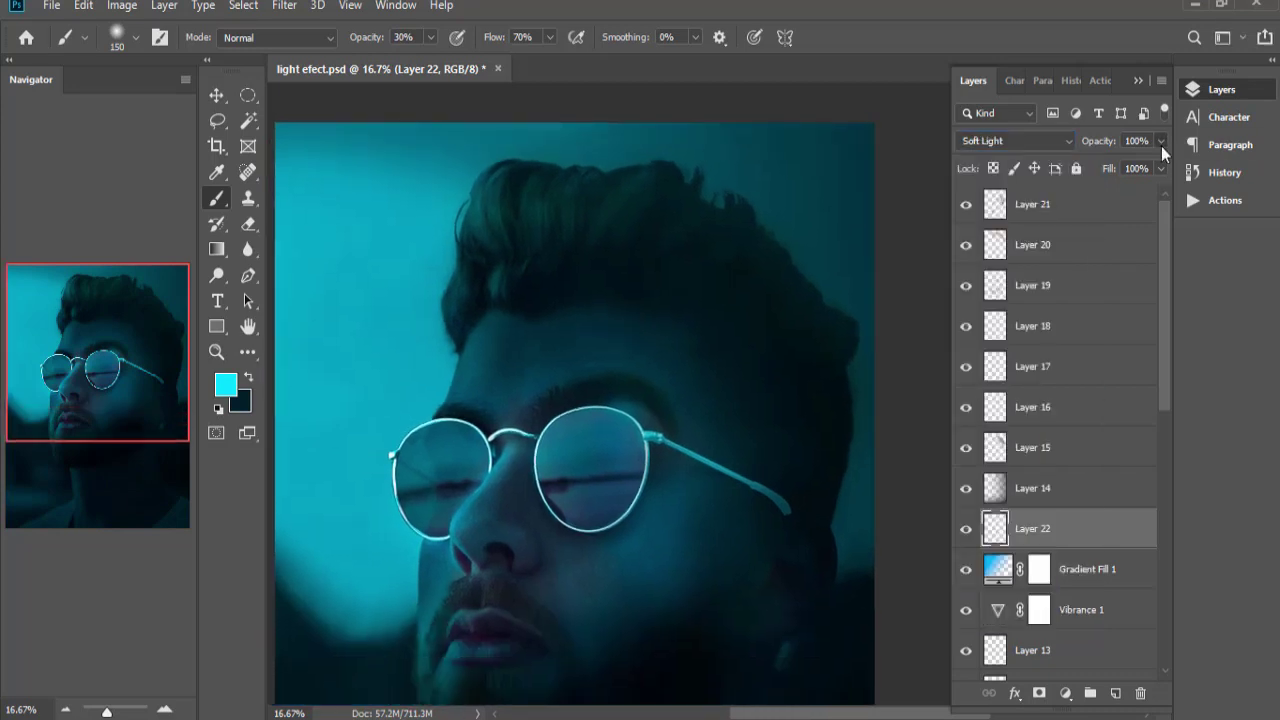
pyautogui.moveTo(1161, 146); pyautogui.dragTo(1101, 164)
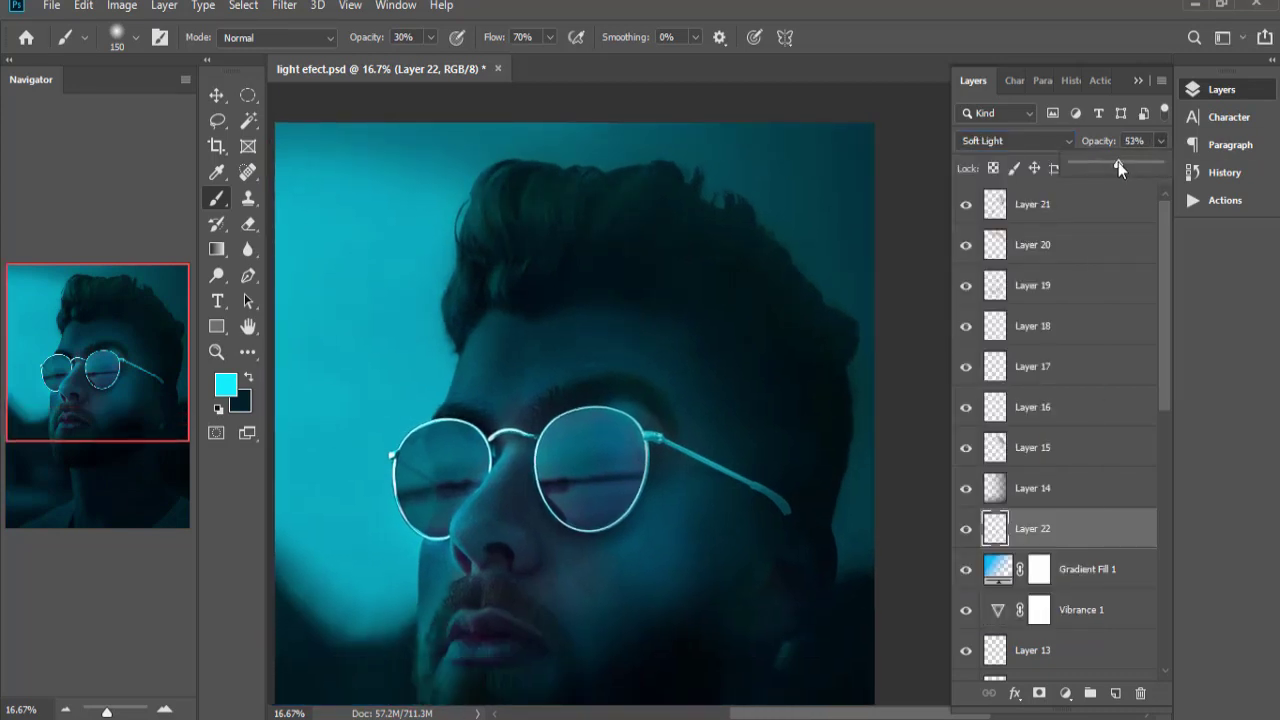
pyautogui.click(216, 95)
# Bring the neck and shoulder into view and select Layer 21.
pyautogui.click(657, 351)
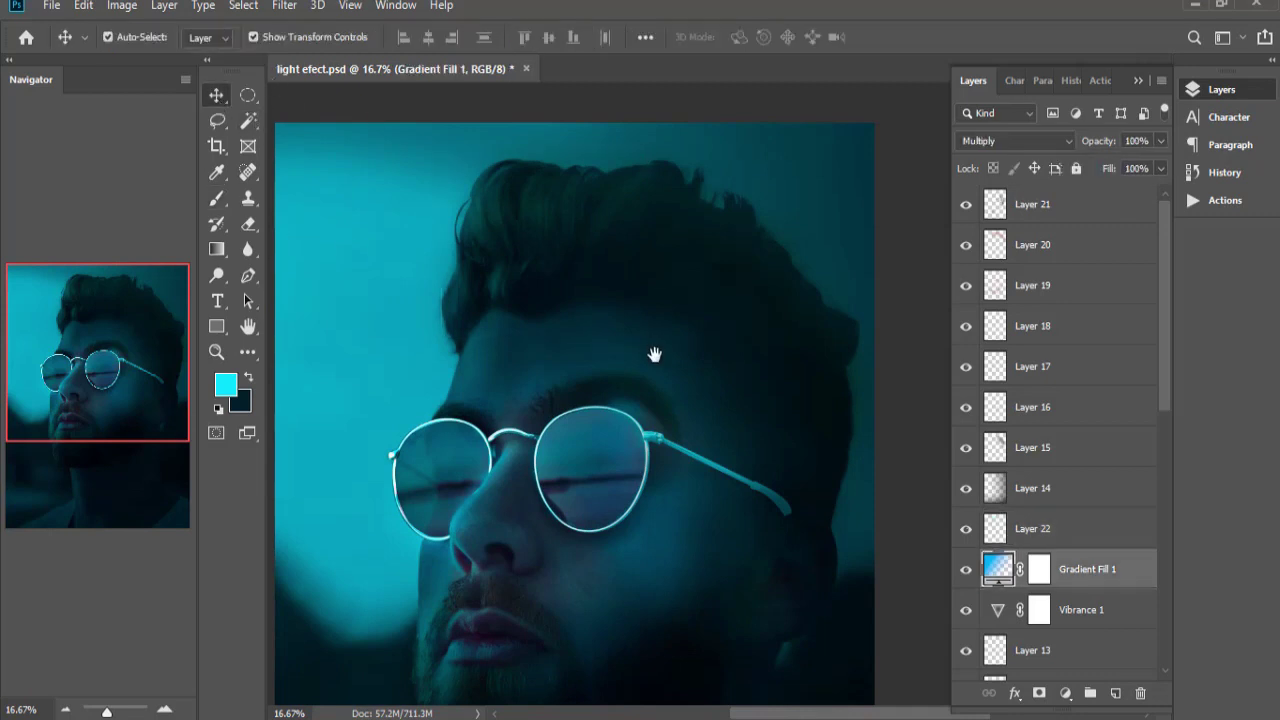
pyautogui.scroll(-3, 690, 385)
pyautogui.scroll(-2, 682, 365)
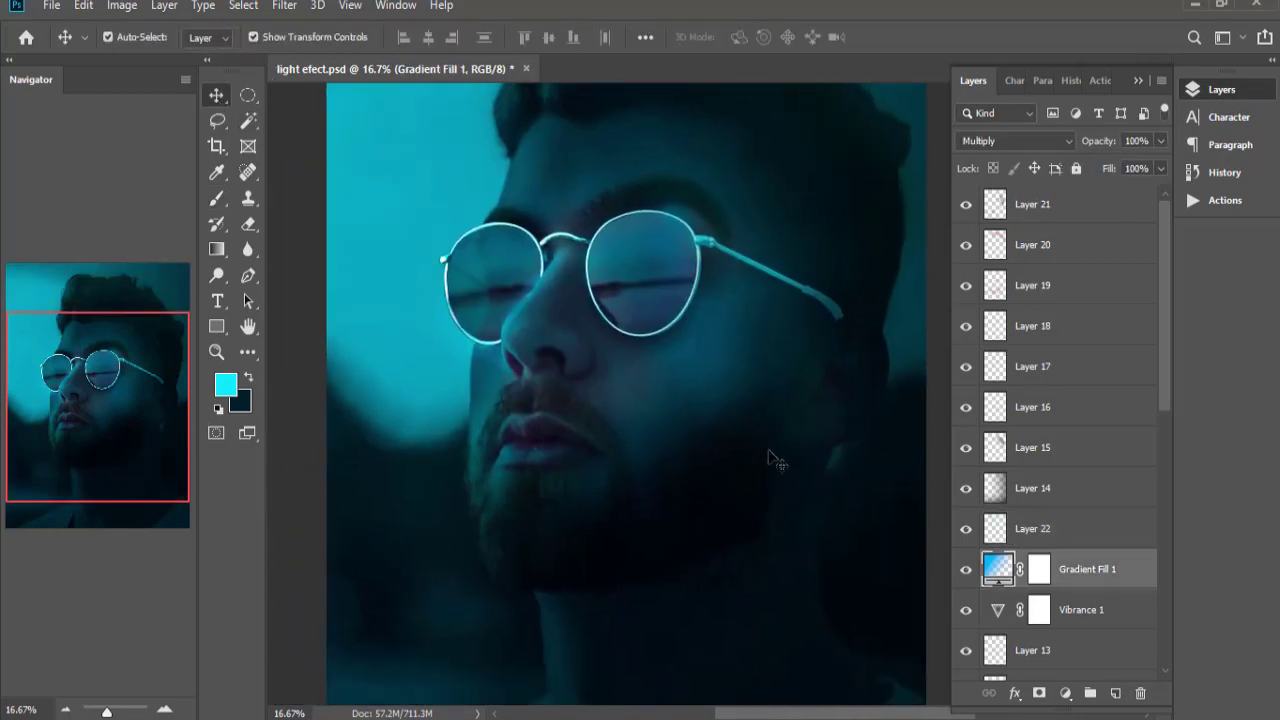
pyautogui.moveTo(775, 460); pyautogui.dragTo(708, 351)
pyautogui.moveTo(671, 443); pyautogui.dragTo(651, 363)
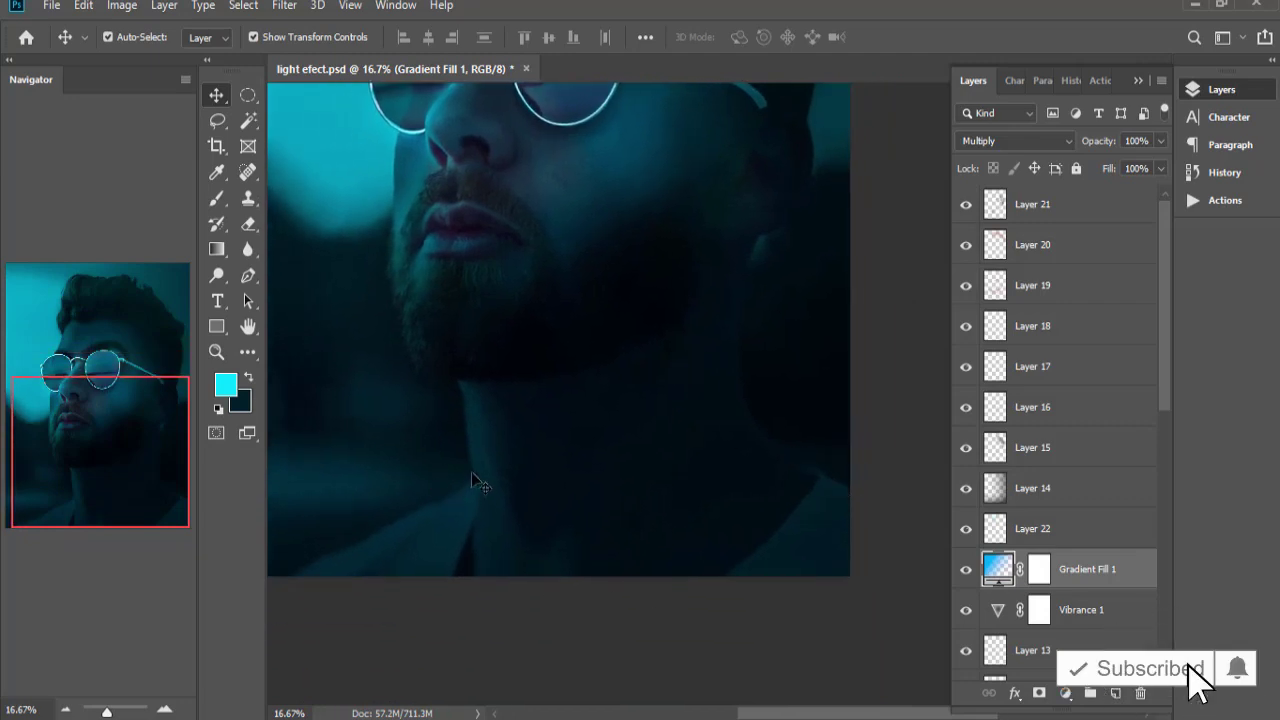
pyautogui.click(1090, 212)
# On new top Layer 23, paint cyan light lines along the shoulder and collar, undoing the last stroke.
pyautogui.click(1117, 695)
pyautogui.press('b')
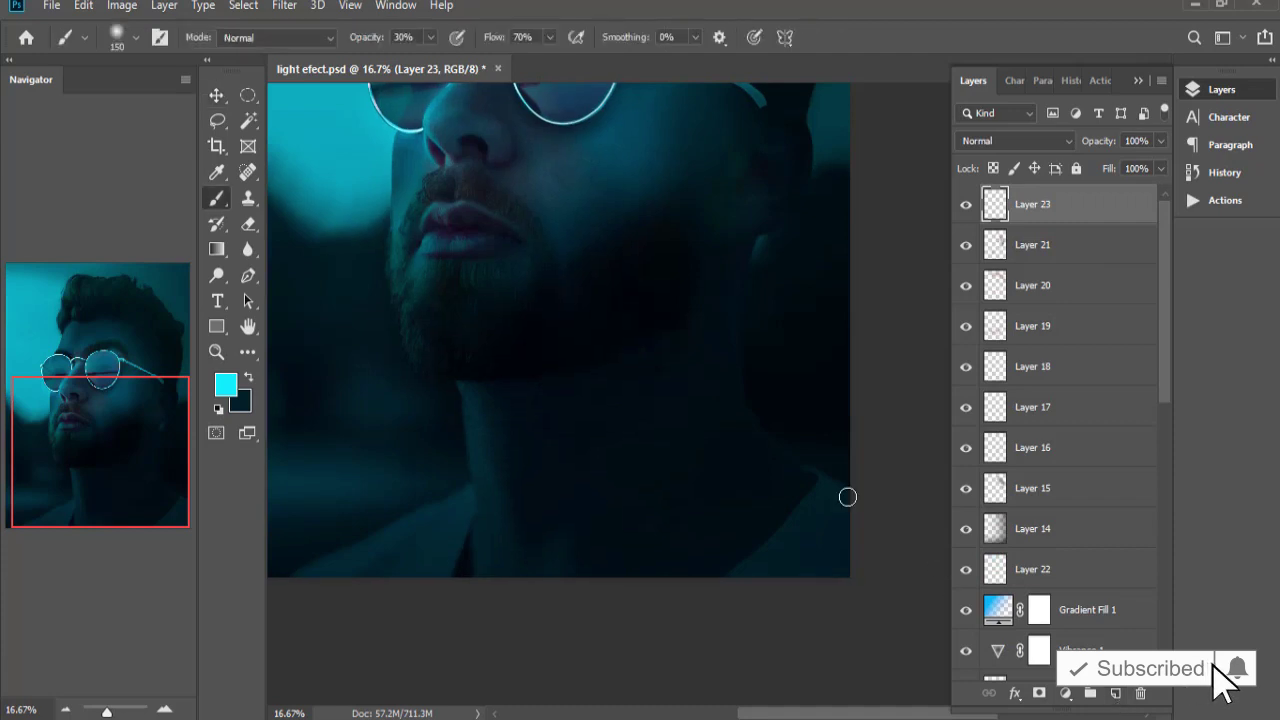
pyautogui.hotkey('ctrl', '+')
pyautogui.moveTo(847, 508); pyautogui.dragTo(789, 411)
pyautogui.press('[')
pyautogui.press('[')
pyautogui.press('[')
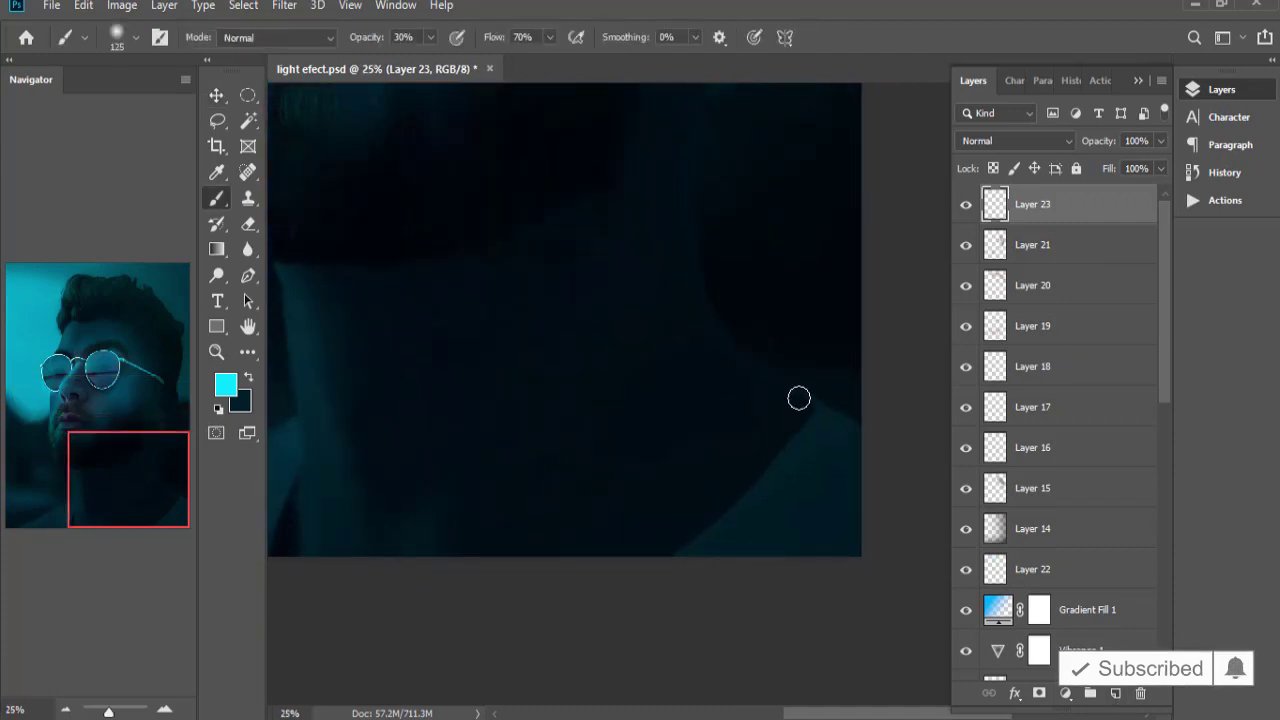
pyautogui.press('[')
pyautogui.press('[')
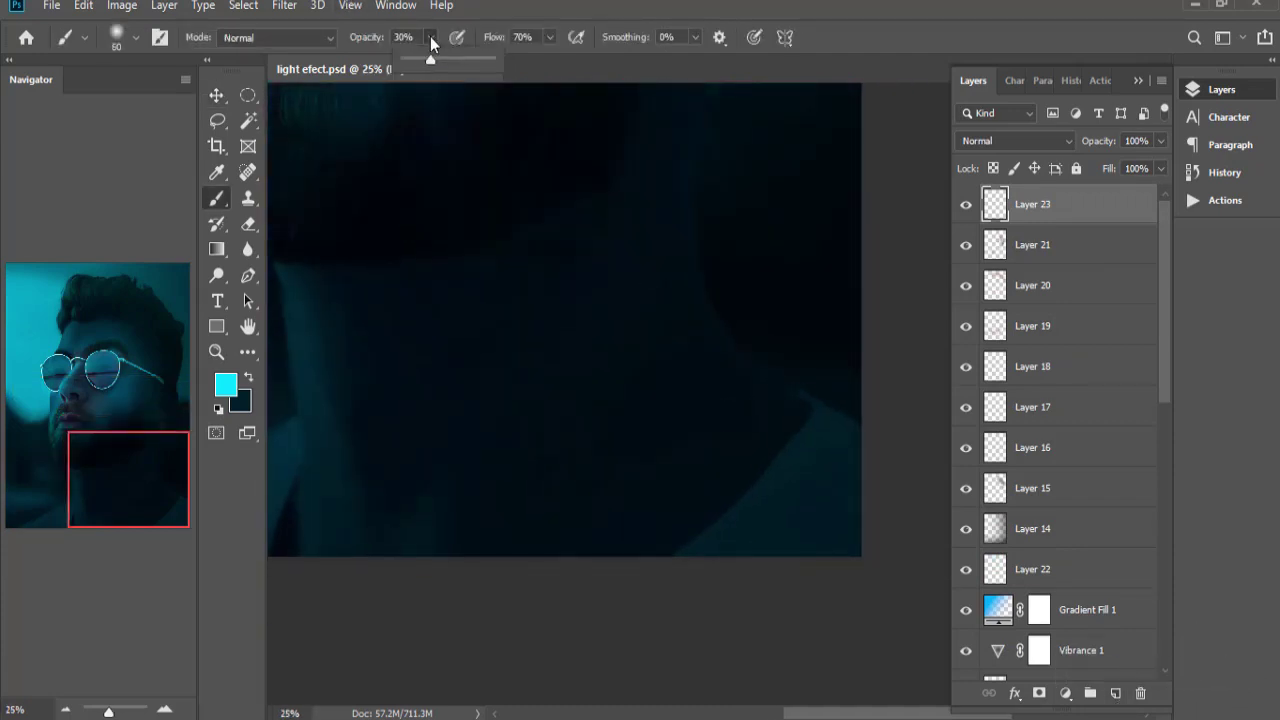
pyautogui.press('[')
pyautogui.moveTo(795, 391)
pyautogui.mouseDown()
pyautogui.moveTo(761, 472)
pyautogui.moveTo(660, 560)
pyautogui.mouseUp()
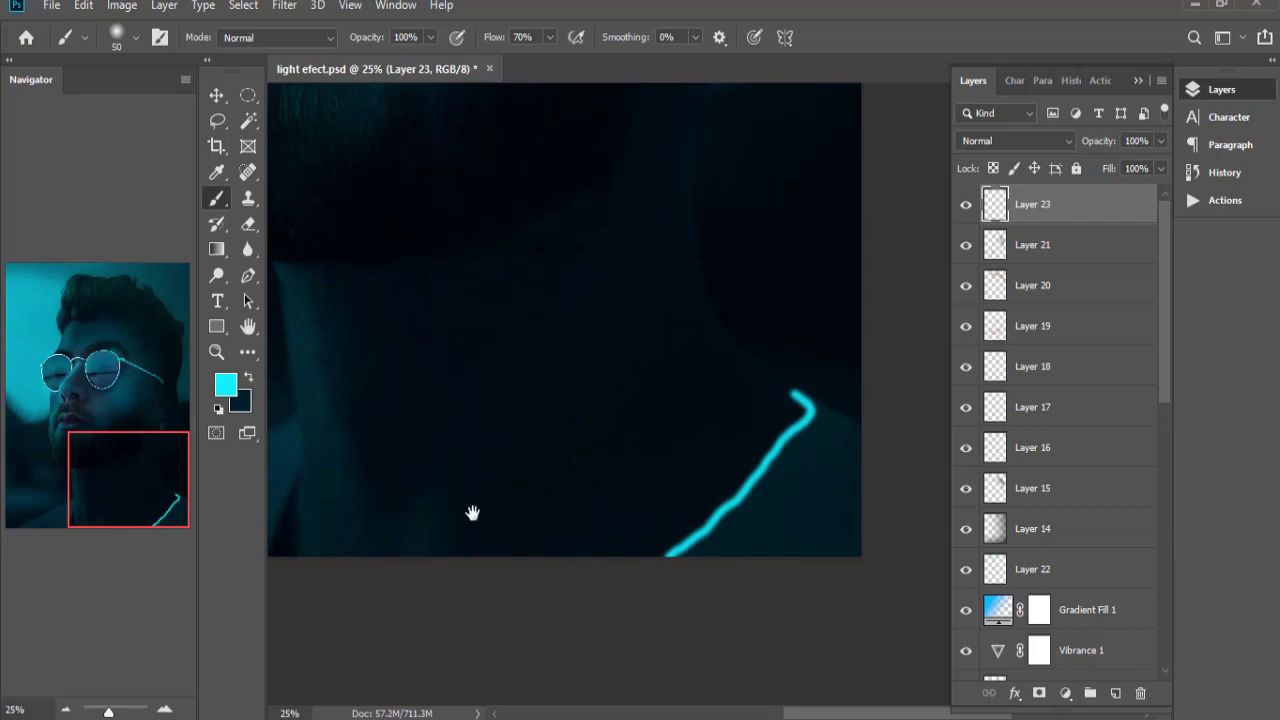
pyautogui.moveTo(473, 513)
pyautogui.mouseDown()
pyautogui.moveTo(645, 473)
pyautogui.moveTo(603, 492)
pyautogui.moveTo(577, 553)
pyautogui.mouseUp()
pyautogui.moveTo(693, 469)
pyautogui.mouseDown()
pyautogui.moveTo(543, 386)
pyautogui.moveTo(510, 472)
pyautogui.mouseUp()
pyautogui.moveTo(735, 443); pyautogui.dragTo(610, 497)
pyautogui.hotkey('ctrl', 'z')
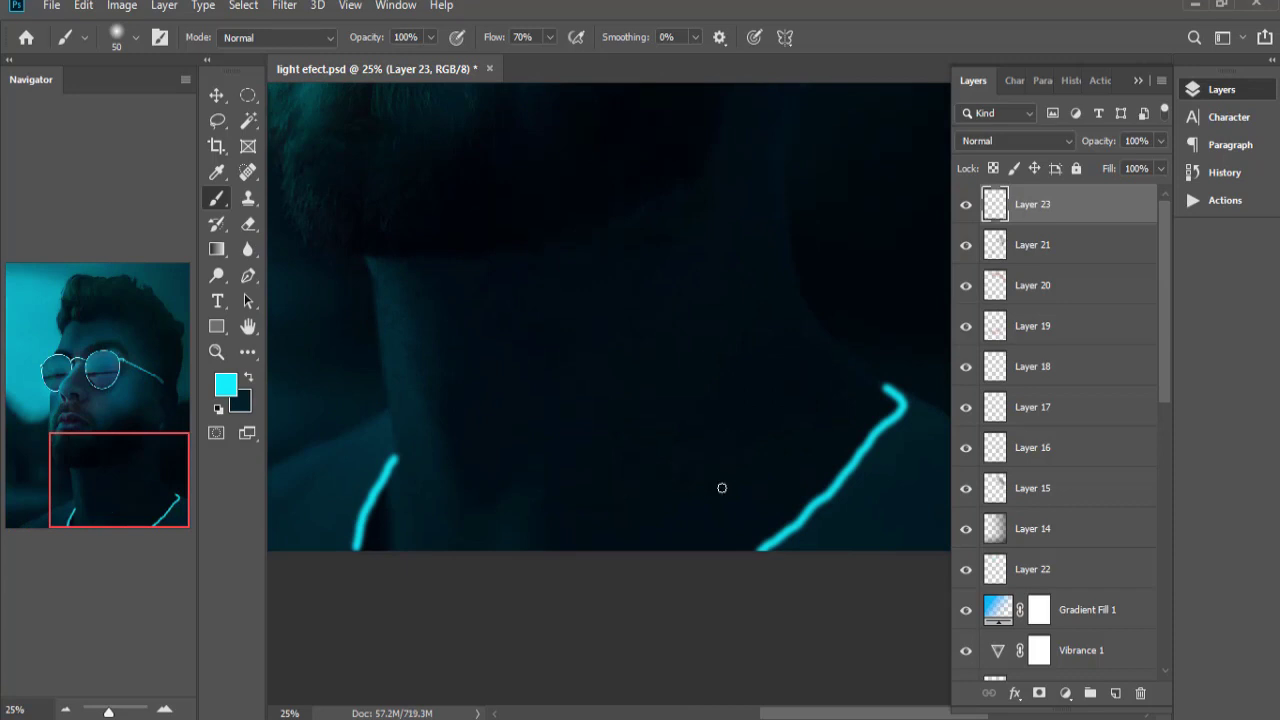
# Set Layer 23 to Linear Dodge (Add) blending at 12% opacity.
pyautogui.scroll(-2, 724, 479)
pyautogui.scroll(-1, 724, 479)
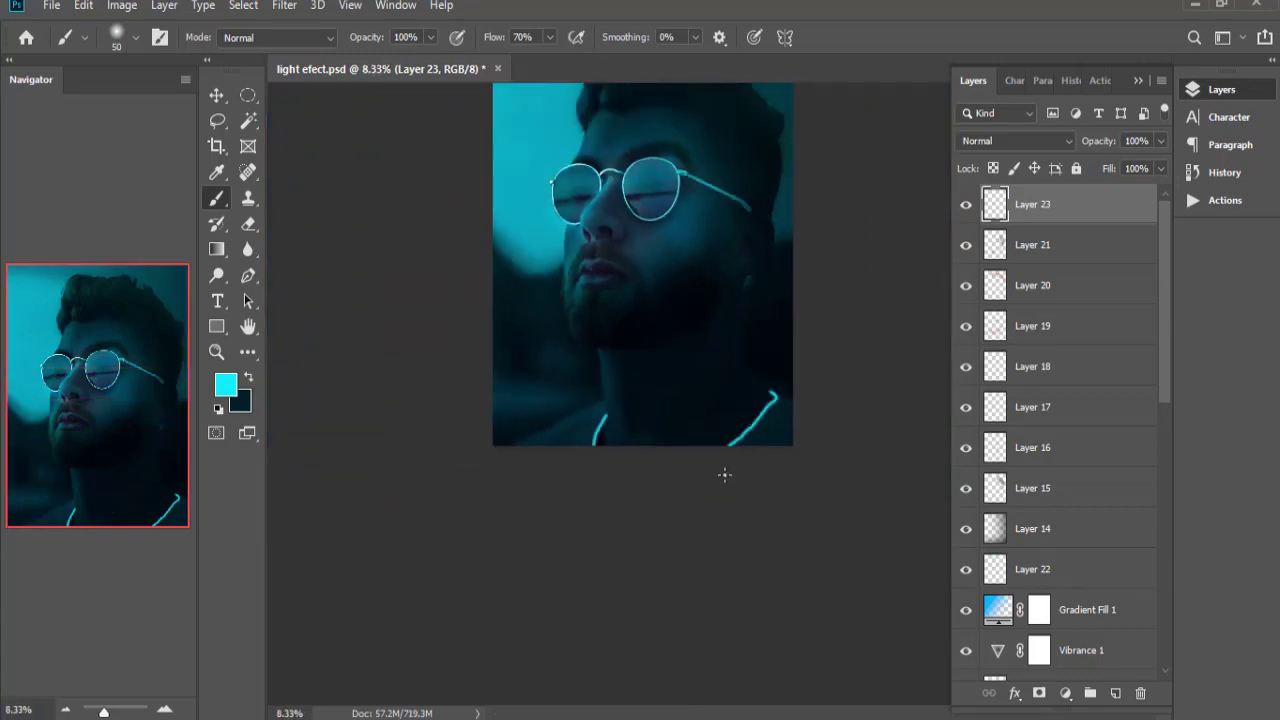
pyautogui.click(1010, 140)
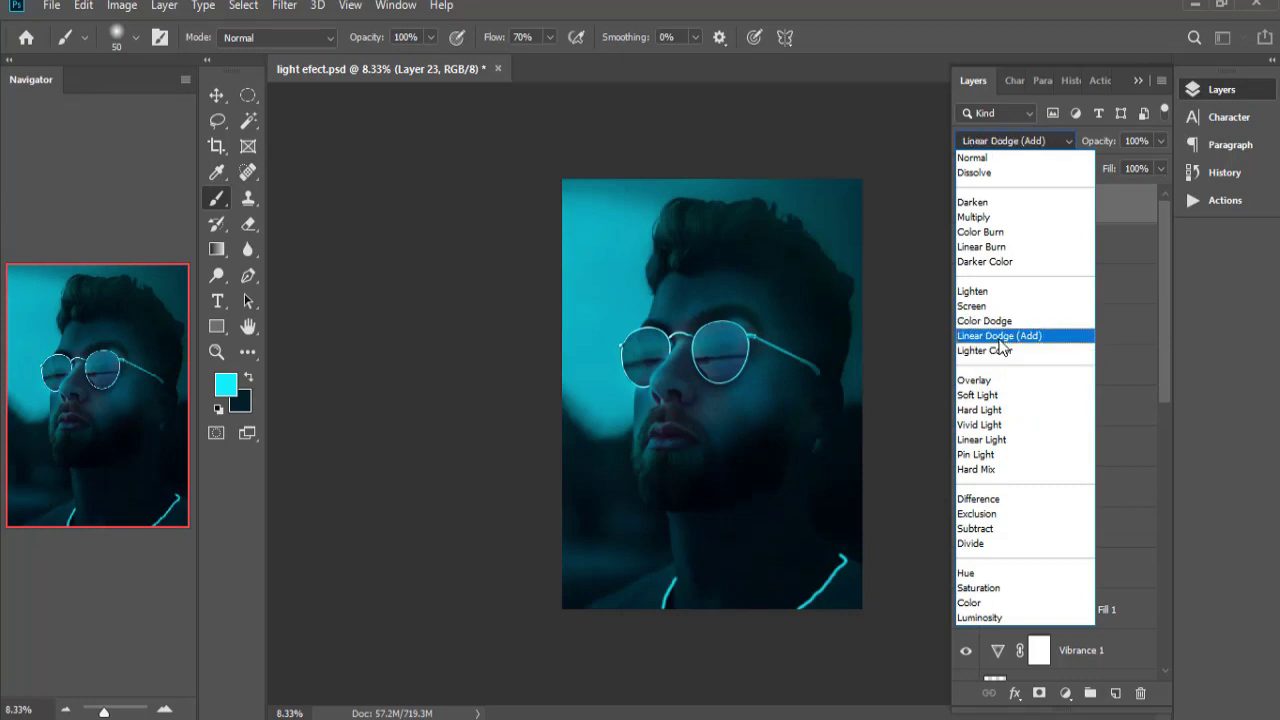
pyautogui.click(999, 338)
pyautogui.moveTo(1159, 140); pyautogui.dragTo(1092, 164)
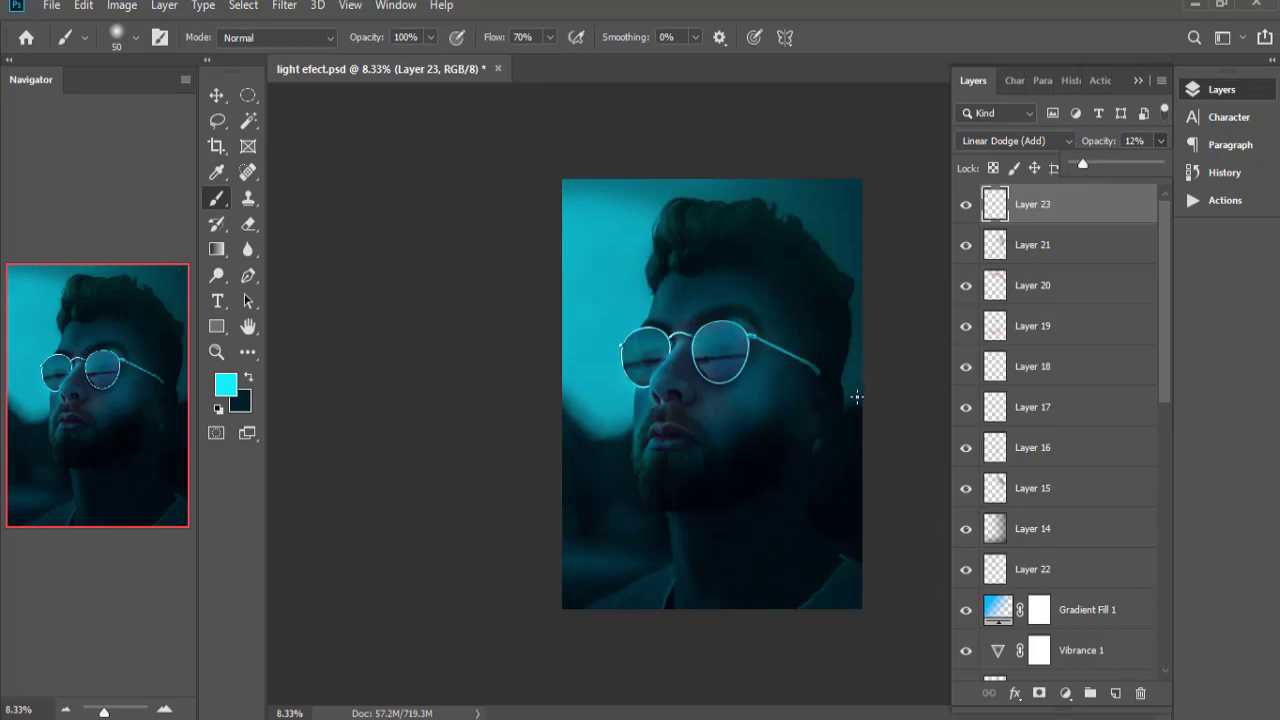
pyautogui.hotkey('ctrl', '+')
pyautogui.hotkey('ctrl', '+')
pyautogui.hotkey('ctrl', '+')
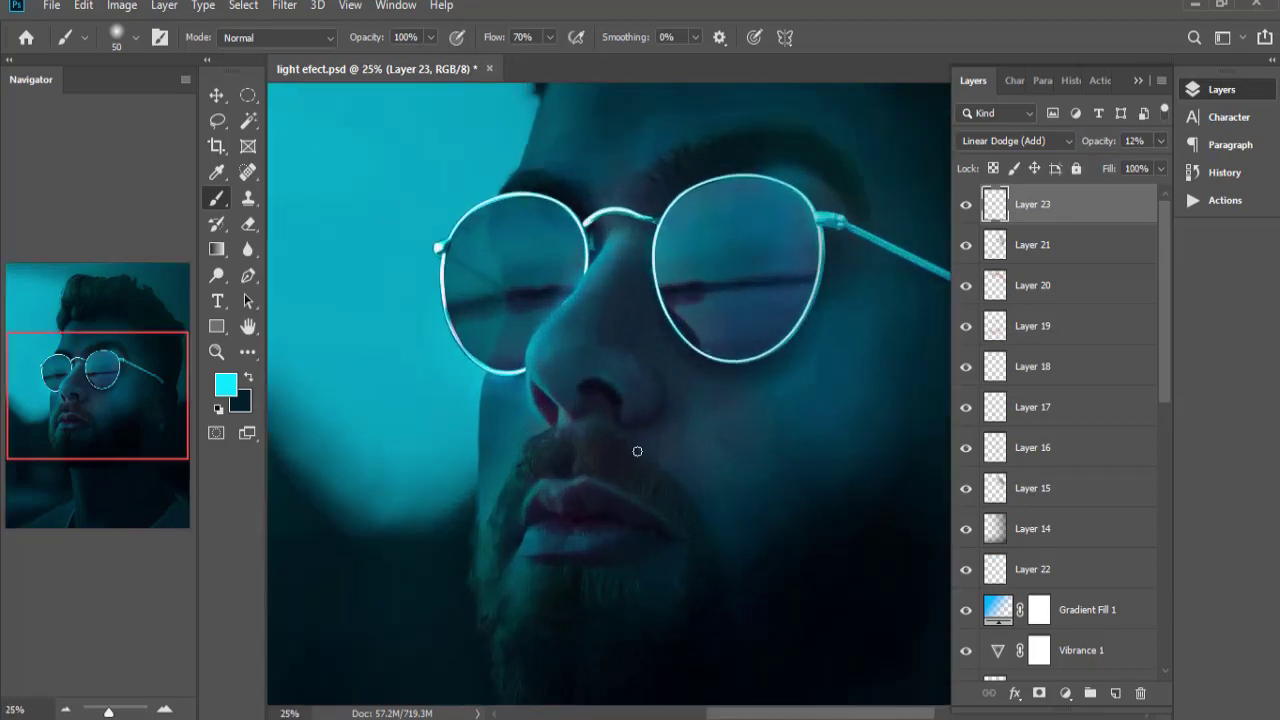
# Create Layer 24 in Linear Dodge (Add) mode and set its opacity to 32%.
pyautogui.click(1115, 692)
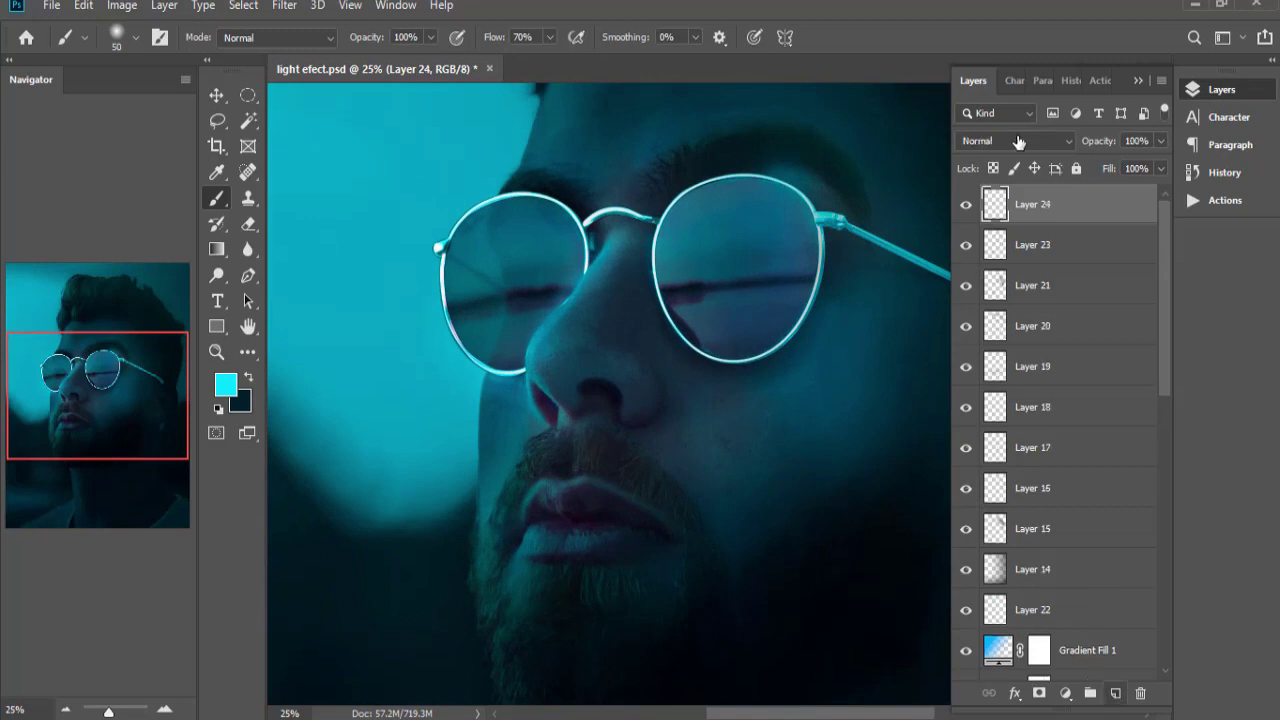
pyautogui.click(1018, 141)
pyautogui.click(1010, 334)
pyautogui.moveTo(1160, 141); pyautogui.dragTo(1086, 163)
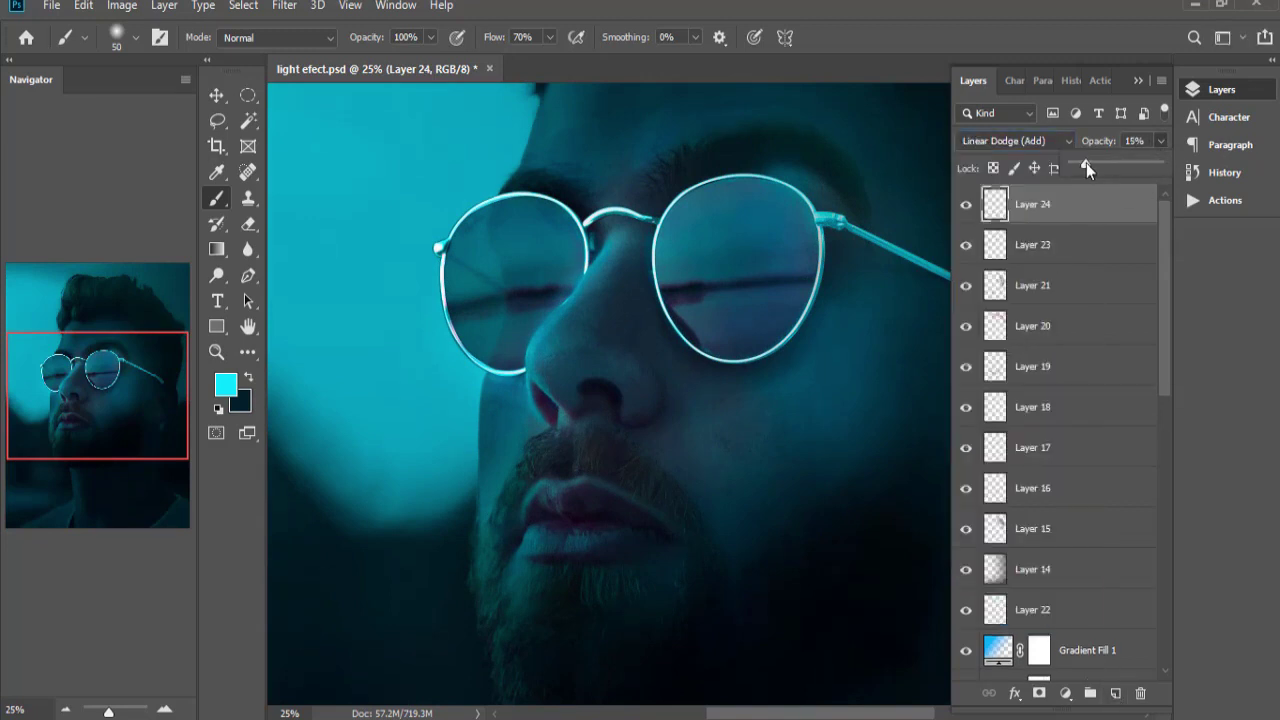
pyautogui.click(1131, 142)
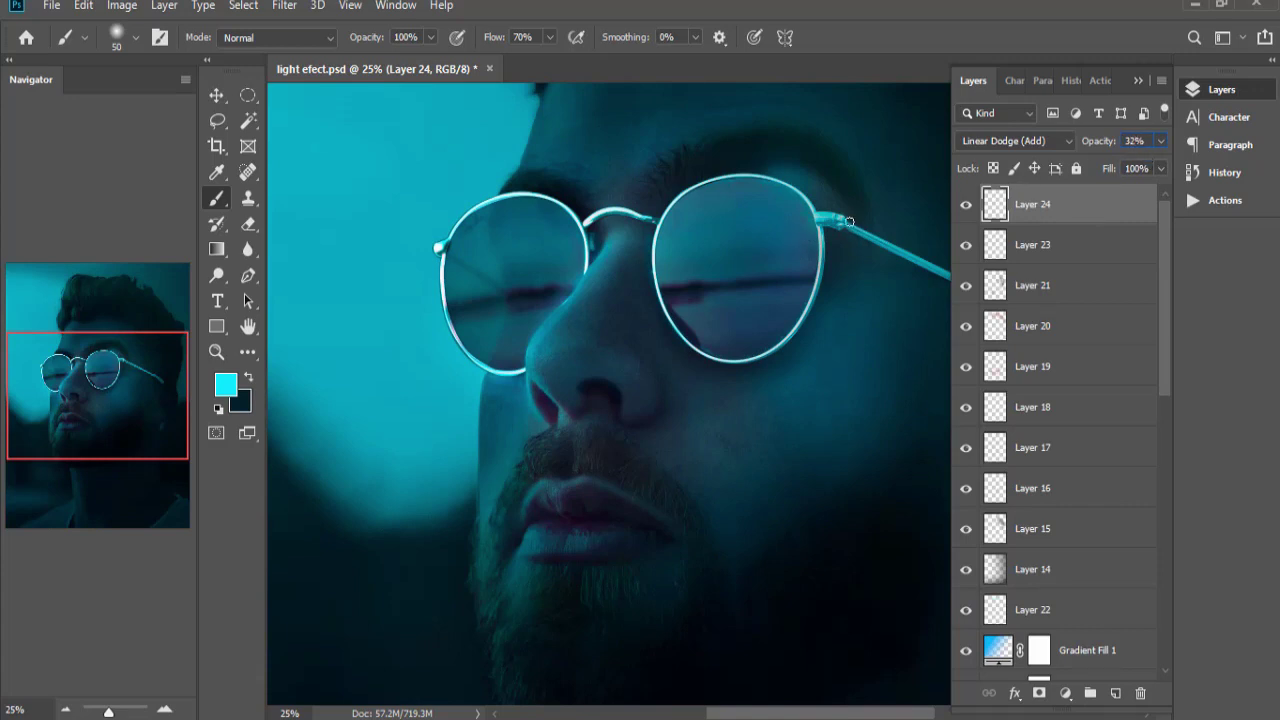
pyautogui.press('Return')
# Paint a cyan highlight down the nose with a 100 px brush and lower the opacity to 7%.
pyautogui.hotkey('ctrl', 'z')
pyautogui.press(']')
pyautogui.press(']')
pyautogui.moveTo(645, 374); pyautogui.dragTo(651, 400)
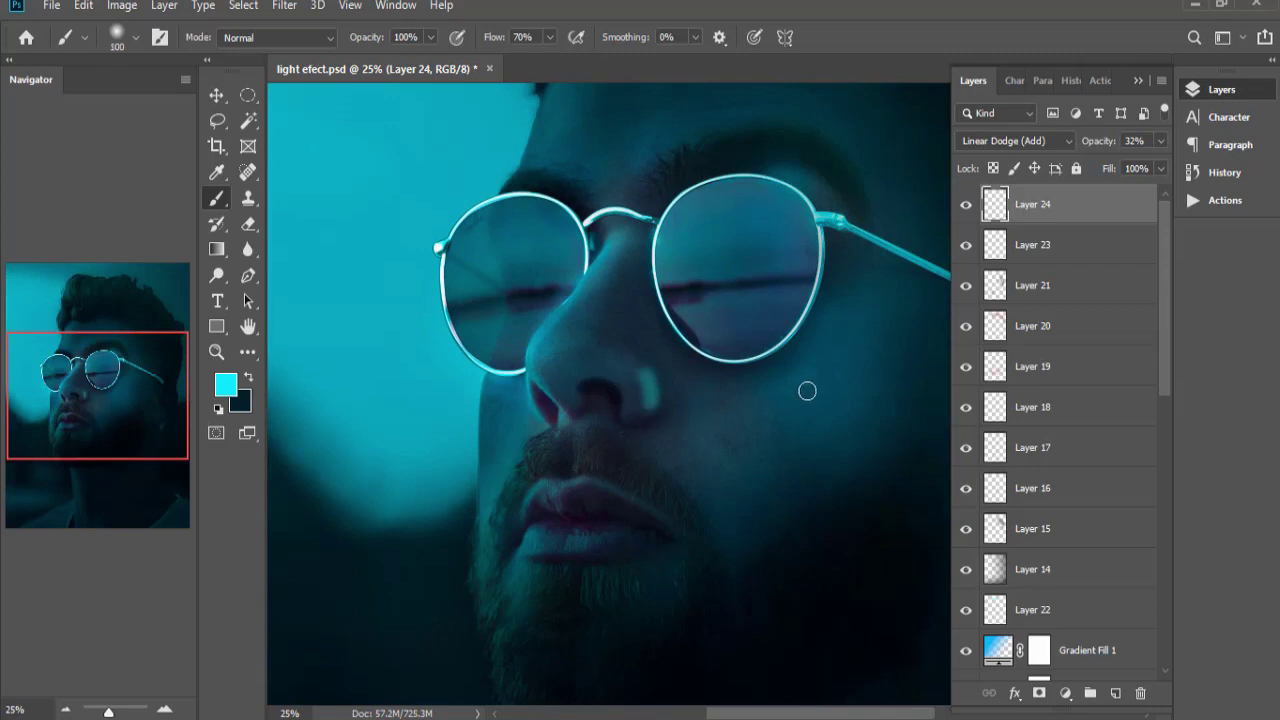
pyautogui.click(1160, 143)
pyautogui.moveTo(1088, 164); pyautogui.dragTo(1077, 163)
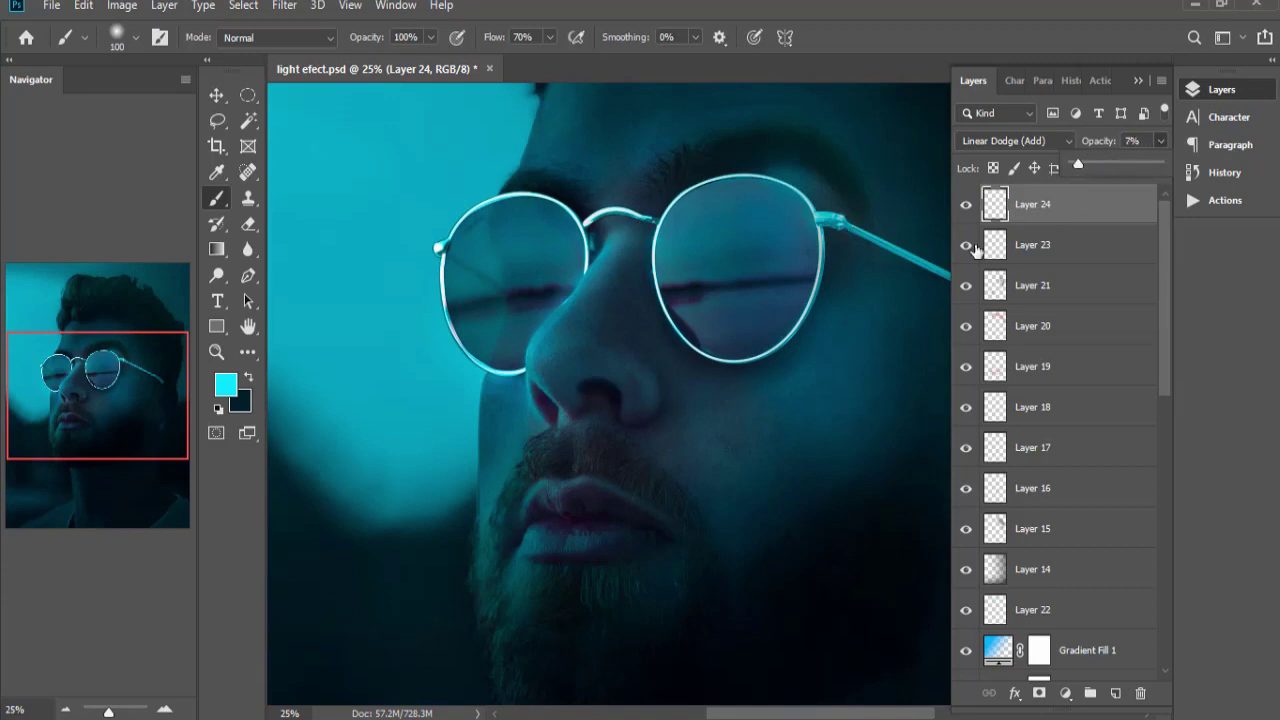
pyautogui.click(605, 246)
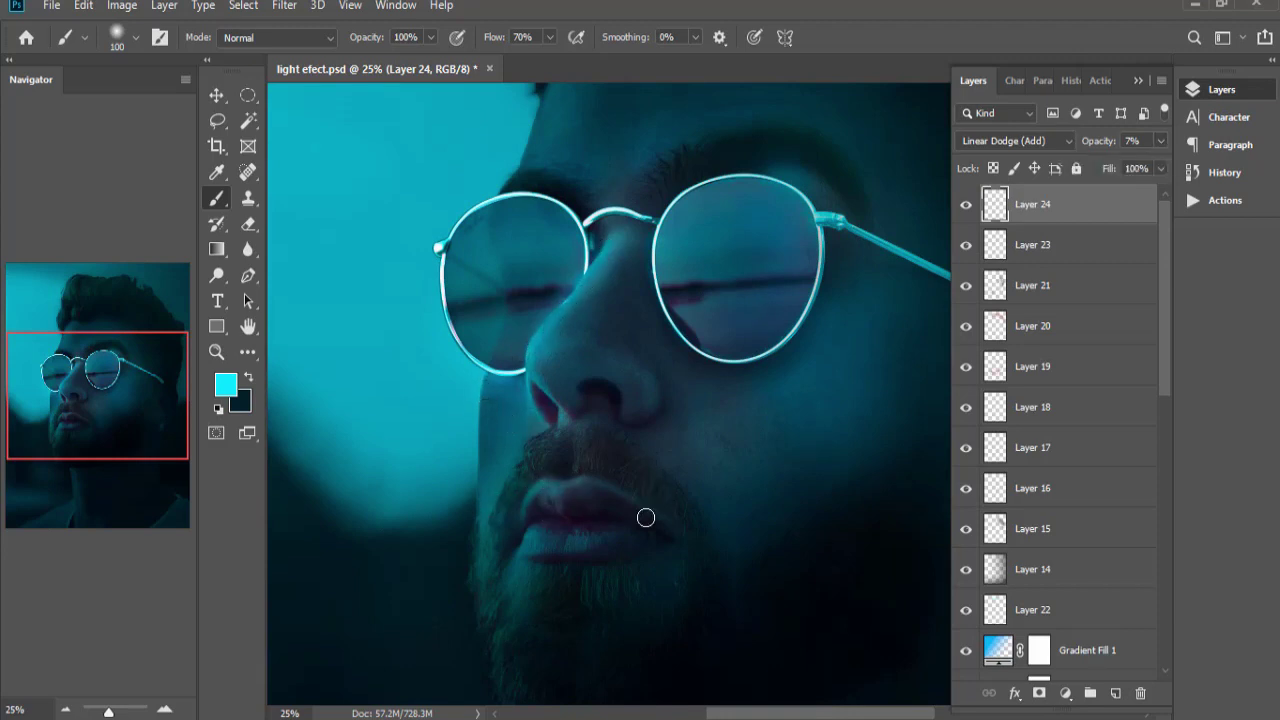
# Add a faint cyan highlight across the lips, then bring the ear into view with a 70 px brush.
pyautogui.moveTo(646, 517); pyautogui.dragTo(542, 531)
pyautogui.moveTo(752, 190); pyautogui.dragTo(544, 312)
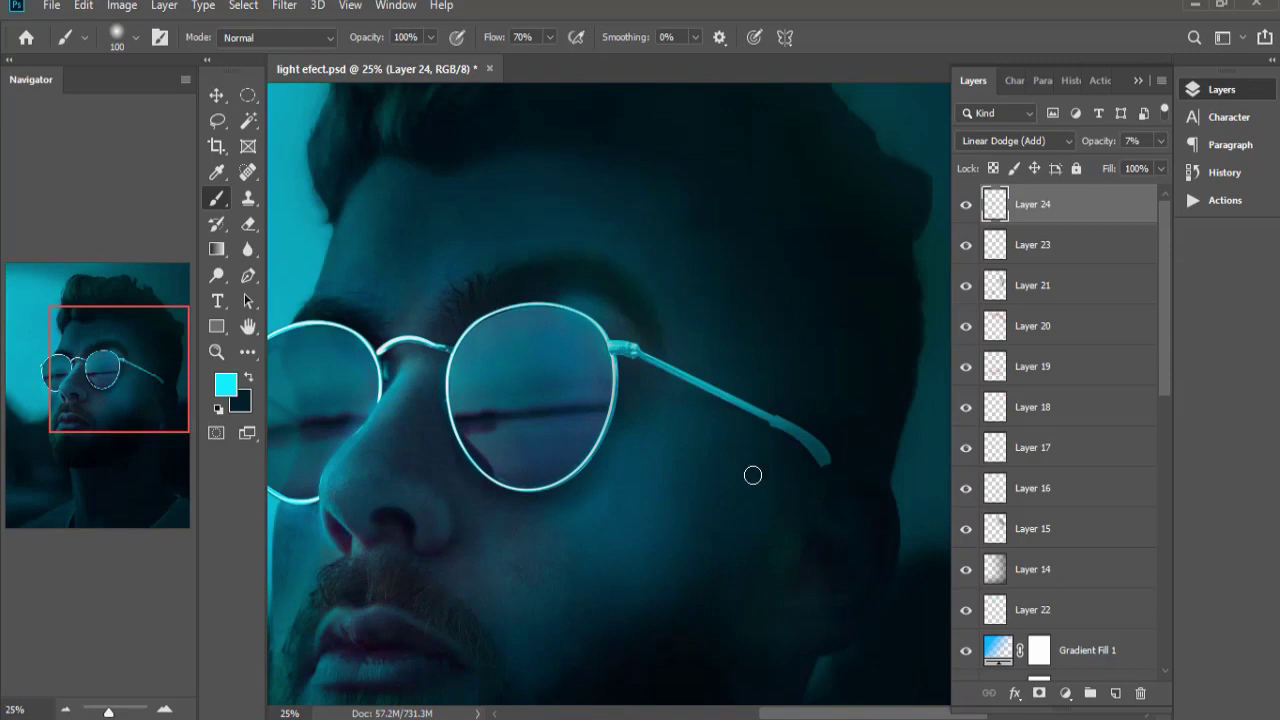
pyautogui.moveTo(751, 471); pyautogui.dragTo(687, 354)
pyautogui.press('[')
pyautogui.press('[')
pyautogui.press('[')
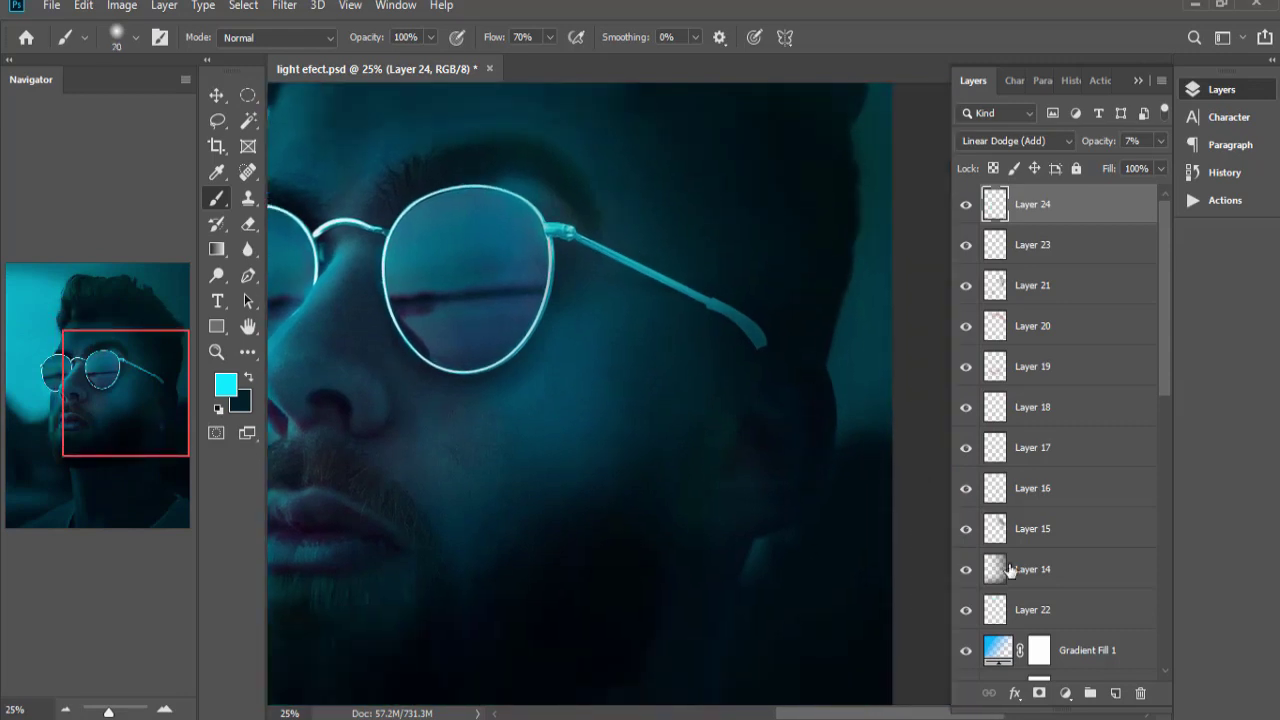
# Paint cyan strokes around and below the ear on Layer 25, blended as Overlay at 28% opacity.
pyautogui.click(1115, 693)
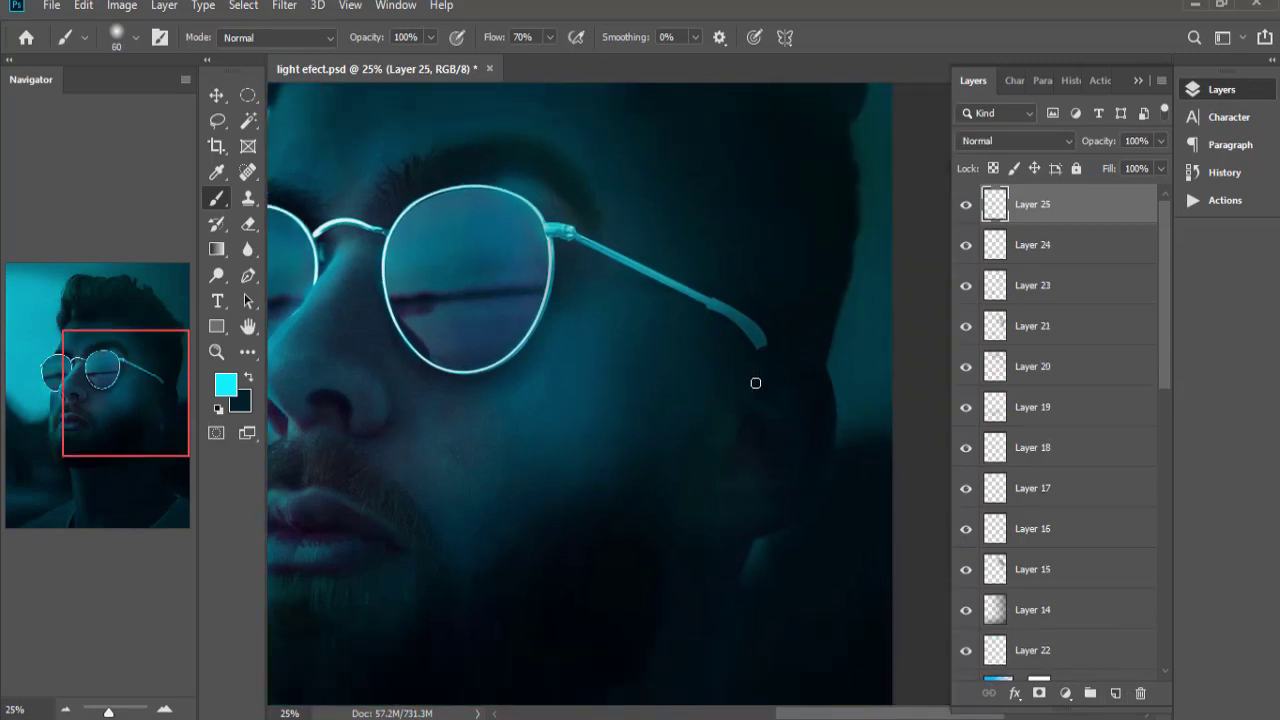
pyautogui.moveTo(759, 382)
pyautogui.mouseDown()
pyautogui.moveTo(810, 472)
pyautogui.moveTo(782, 502)
pyautogui.moveTo(756, 506)
pyautogui.mouseUp()
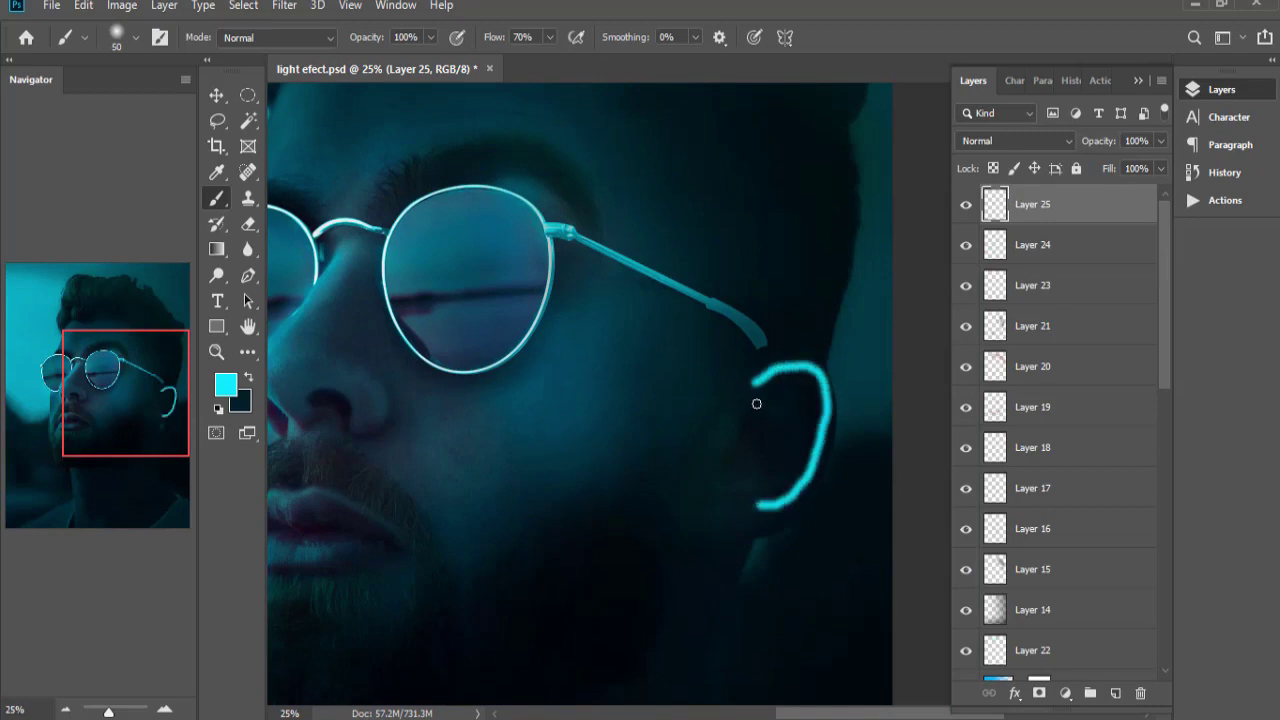
pyautogui.moveTo(742, 432); pyautogui.dragTo(716, 467)
pyautogui.moveTo(702, 549); pyautogui.dragTo(720, 547)
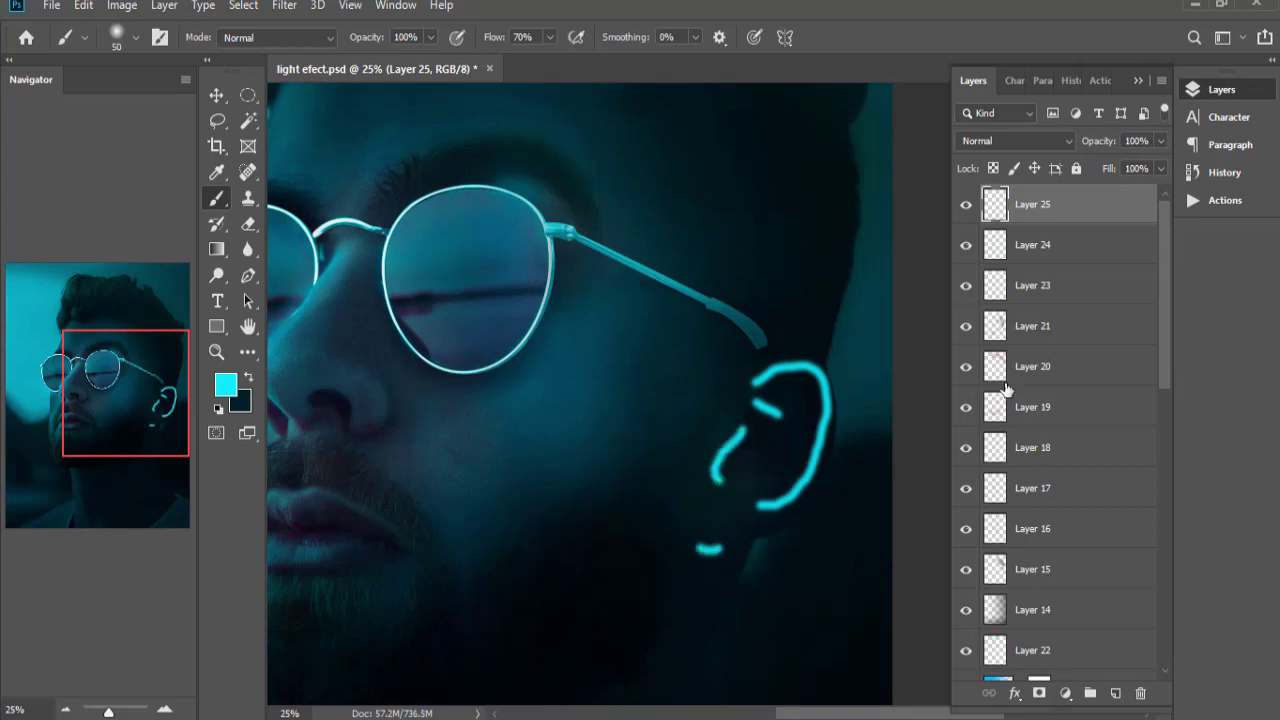
pyautogui.click(1018, 146)
pyautogui.click(1018, 381)
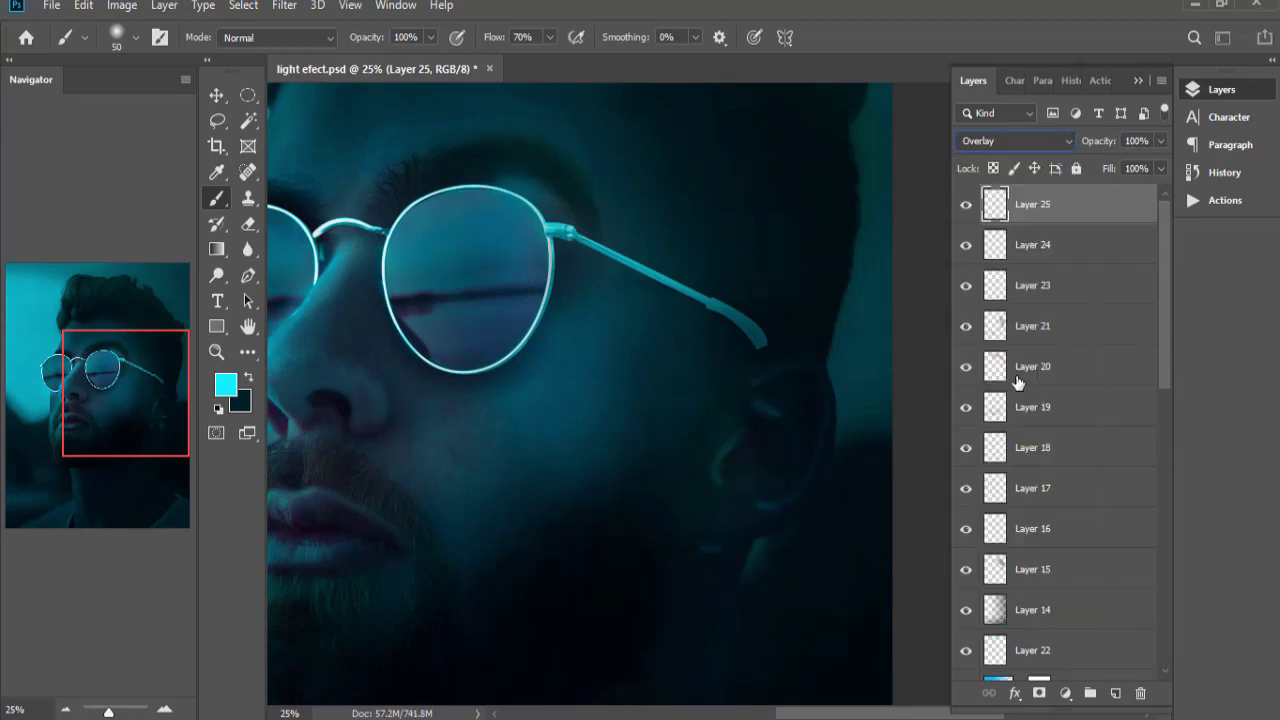
pyautogui.moveTo(1090, 169); pyautogui.dragTo(1097, 163)
pyautogui.press('e')
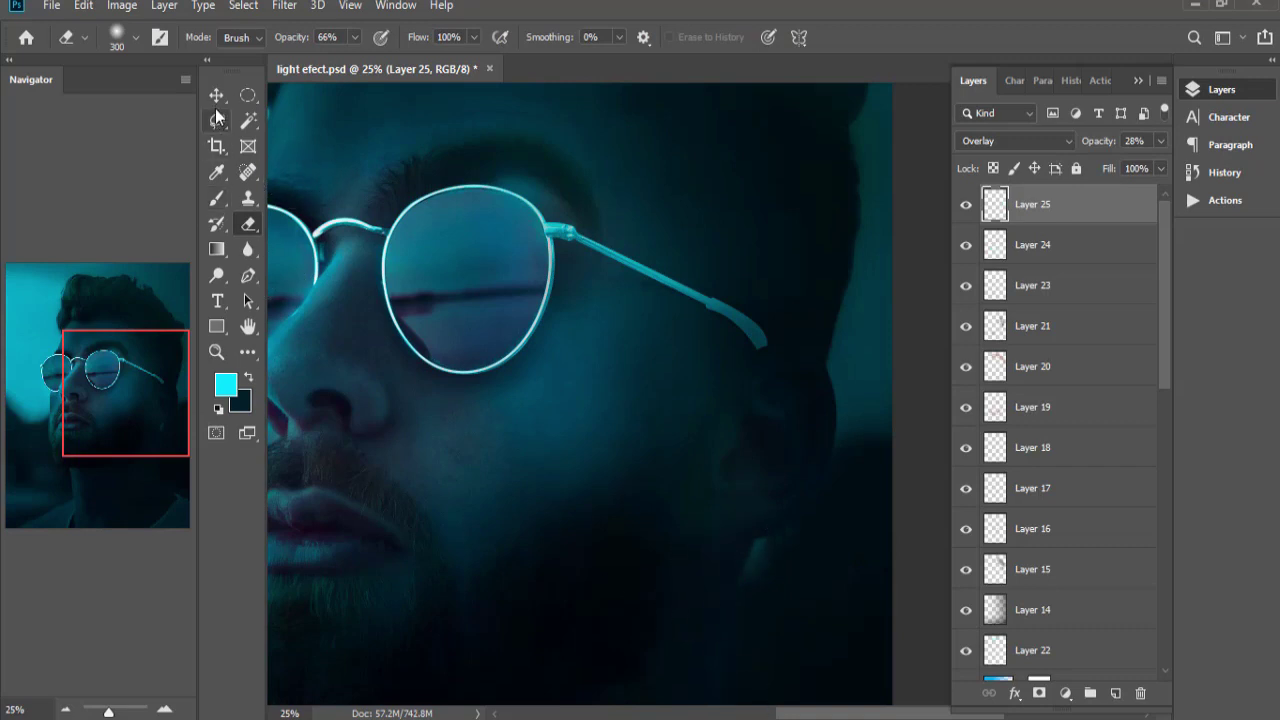
# Zoom out to the full portrait and add a Curves adjustment layer.
pyautogui.press('v')
pyautogui.click(909, 334)
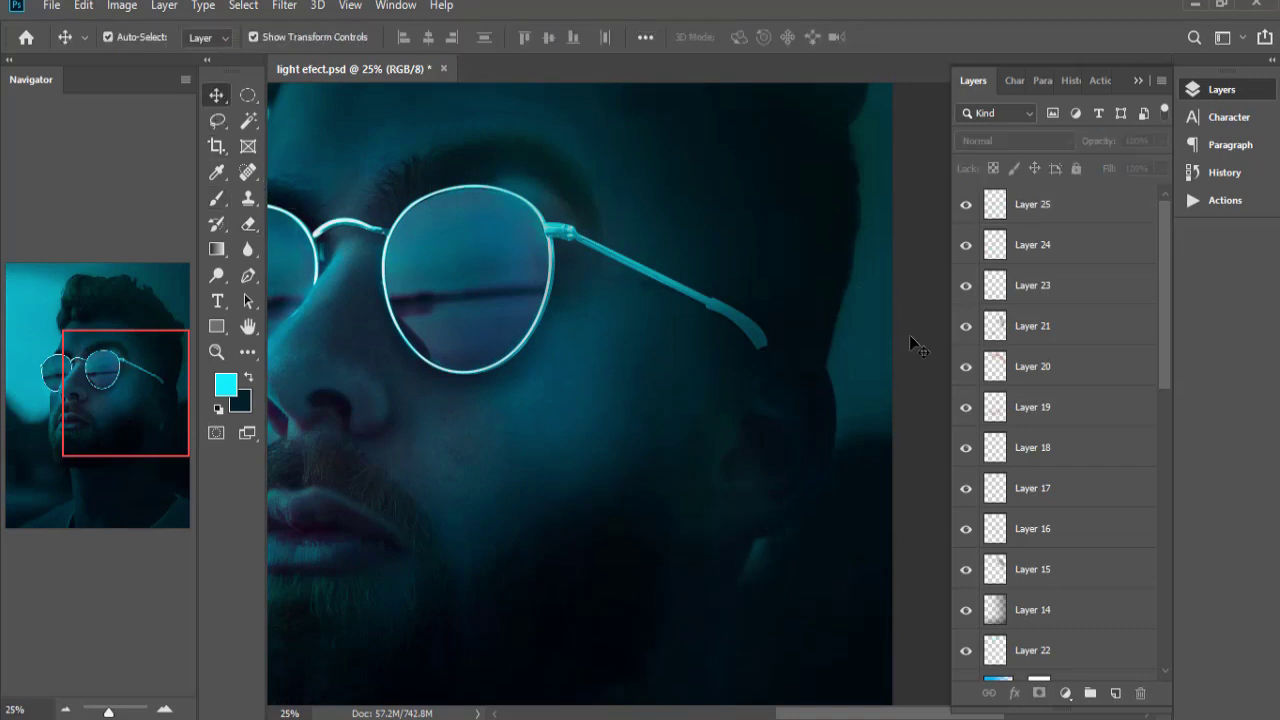
pyautogui.hotkey('ctrl', '-')
pyautogui.hotkey('ctrl', '-')
pyautogui.hotkey('ctrl', '-')
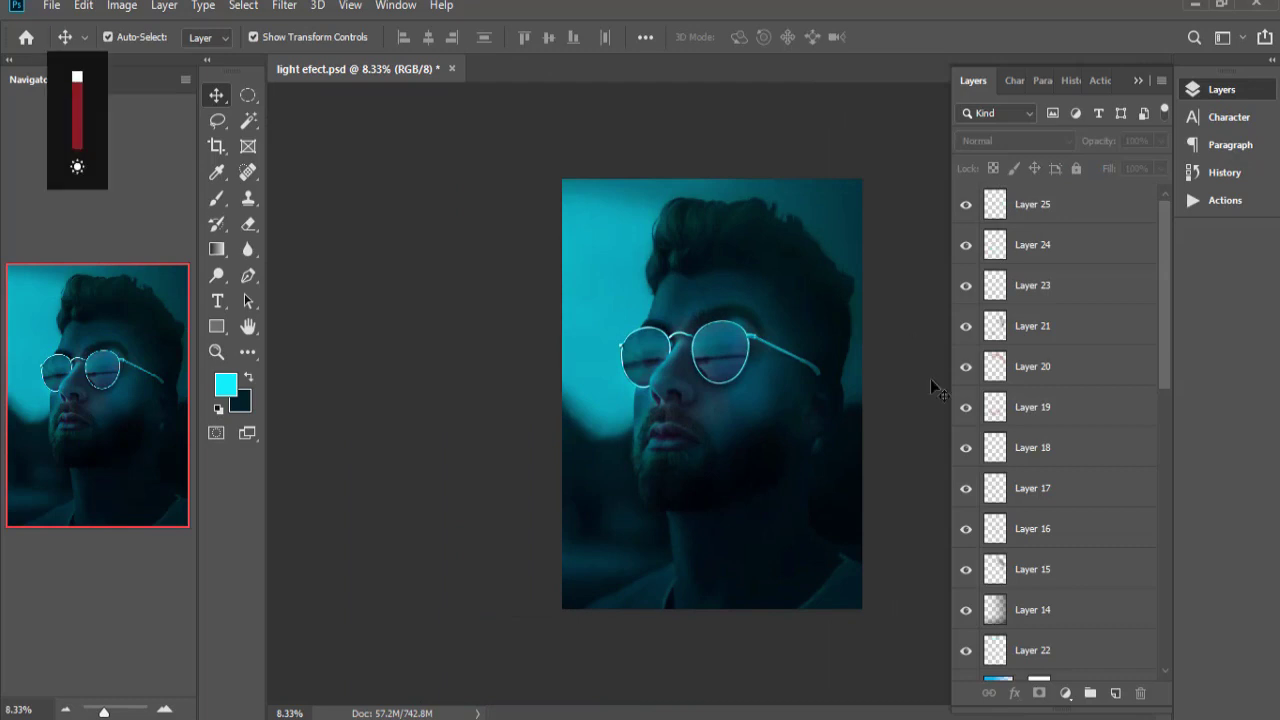
pyautogui.click(1067, 694)
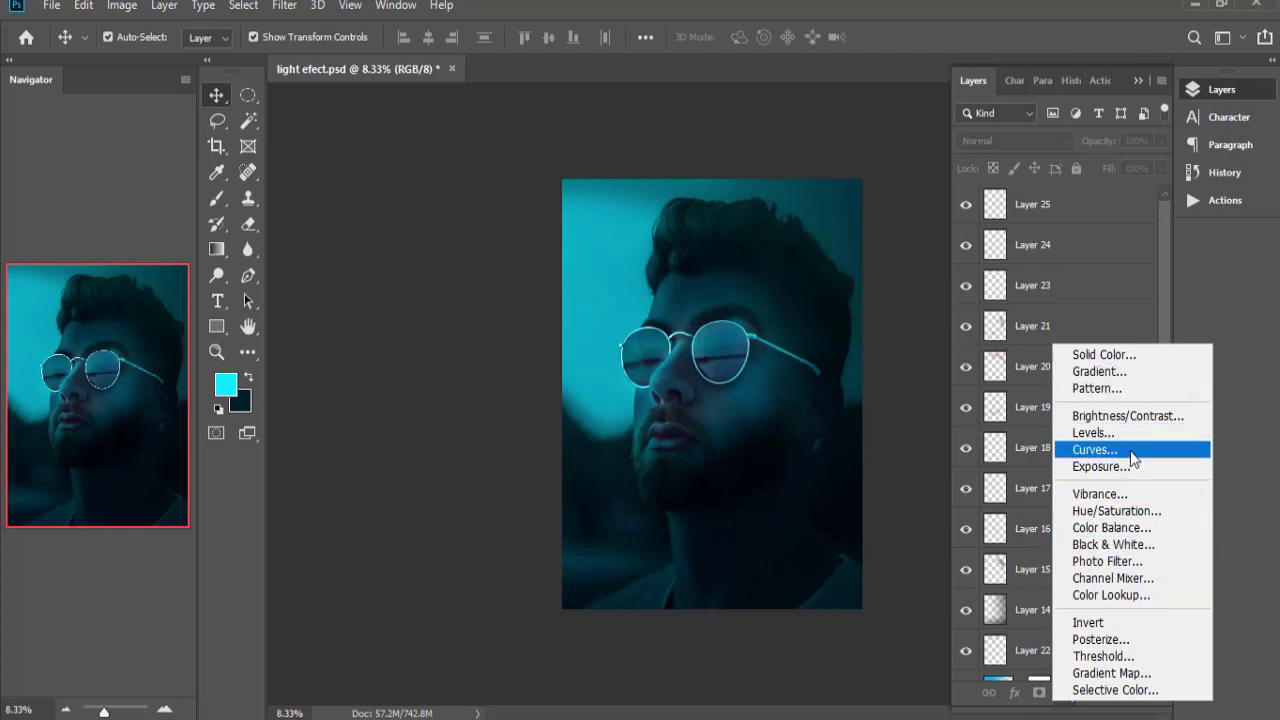
pyautogui.click(1095, 450)
# Lift the shadows and midtones on the curve, set Curves 1 to 76% opacity, and add Layer 26.
pyautogui.moveTo(1088, 508)
pyautogui.mouseDown()
pyautogui.moveTo(1094, 474)
pyautogui.moveTo(1116, 474)
pyautogui.mouseUp()
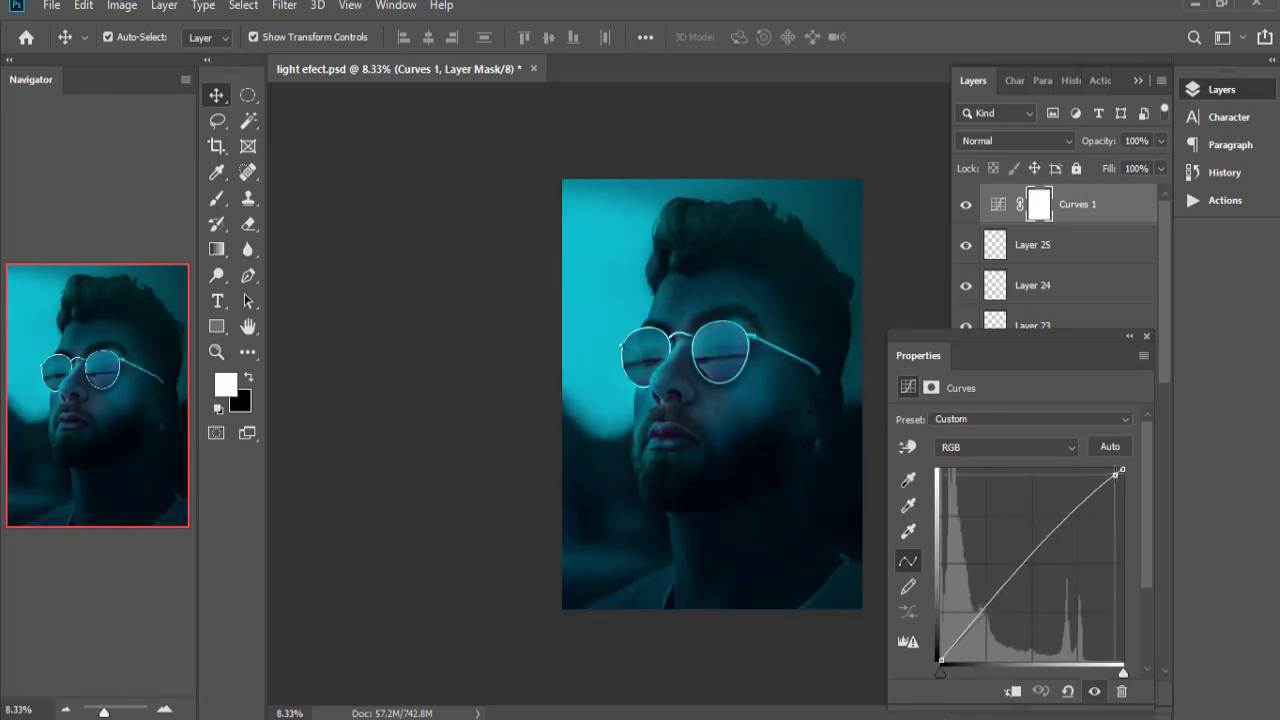
pyautogui.moveTo(960, 640); pyautogui.dragTo(960, 636)
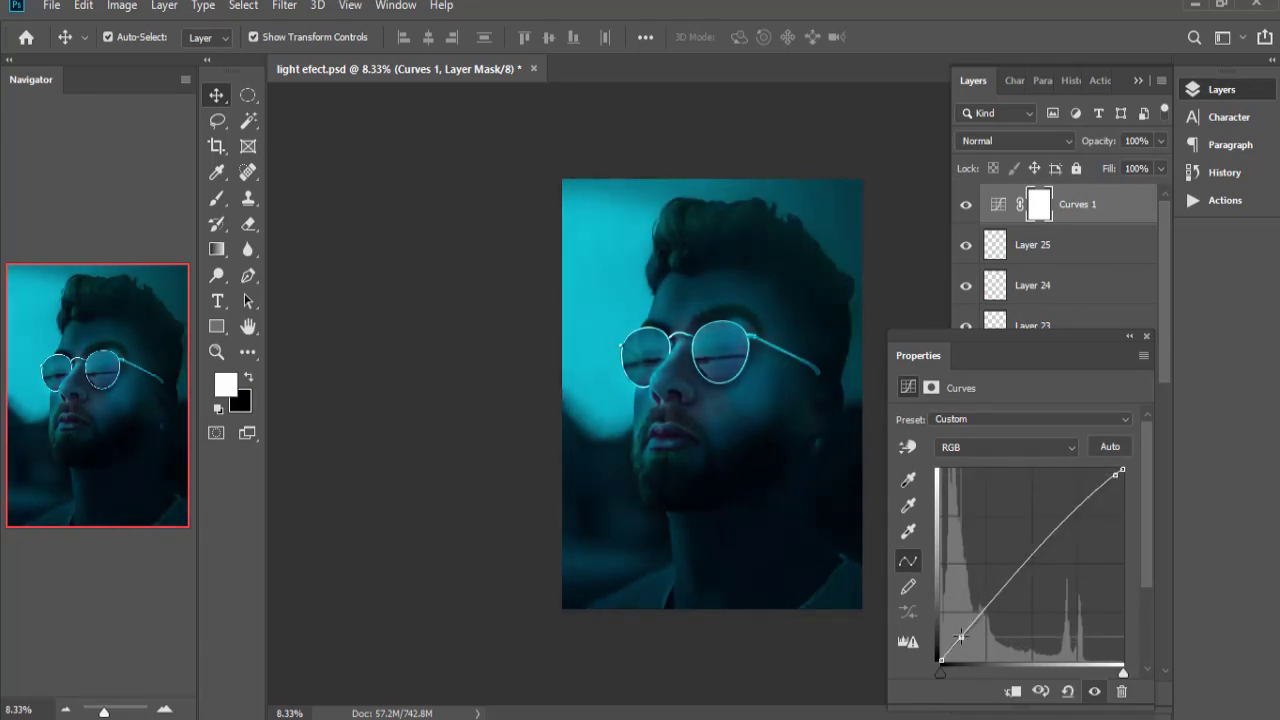
pyautogui.moveTo(1043, 546); pyautogui.dragTo(1063, 522)
pyautogui.moveTo(958, 632); pyautogui.dragTo(963, 627)
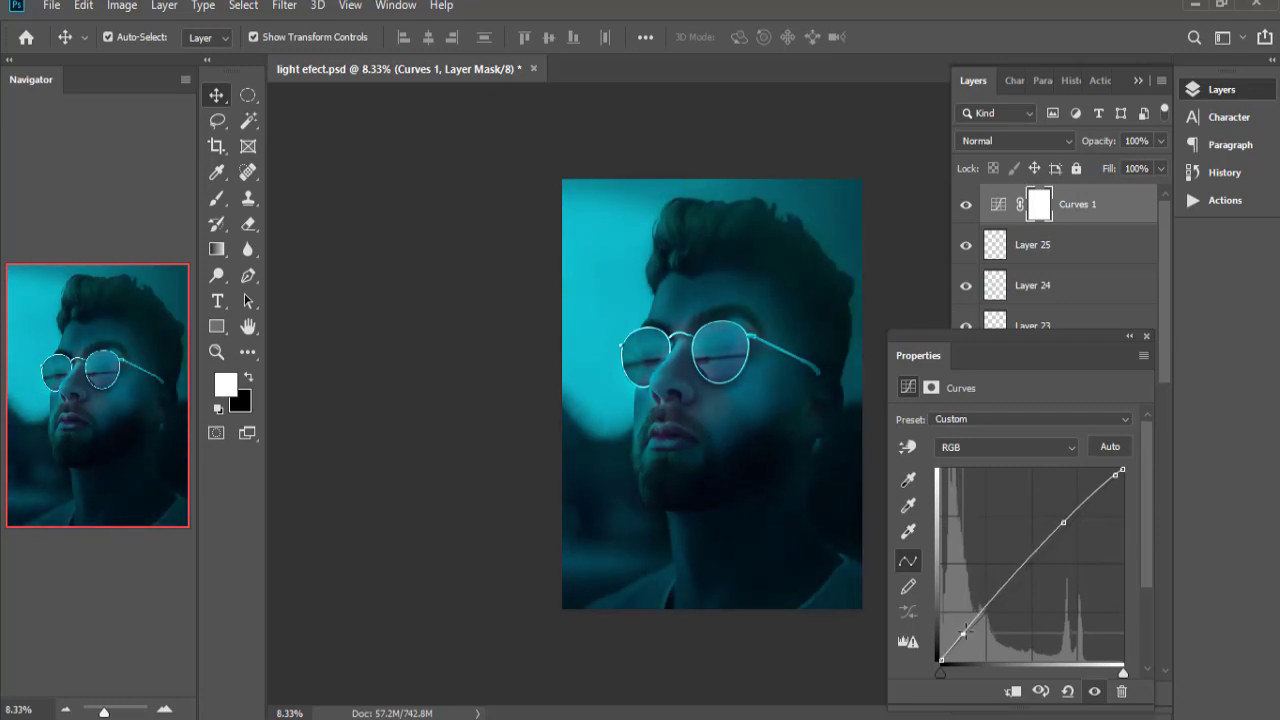
pyautogui.moveTo(962, 627); pyautogui.dragTo(962, 631)
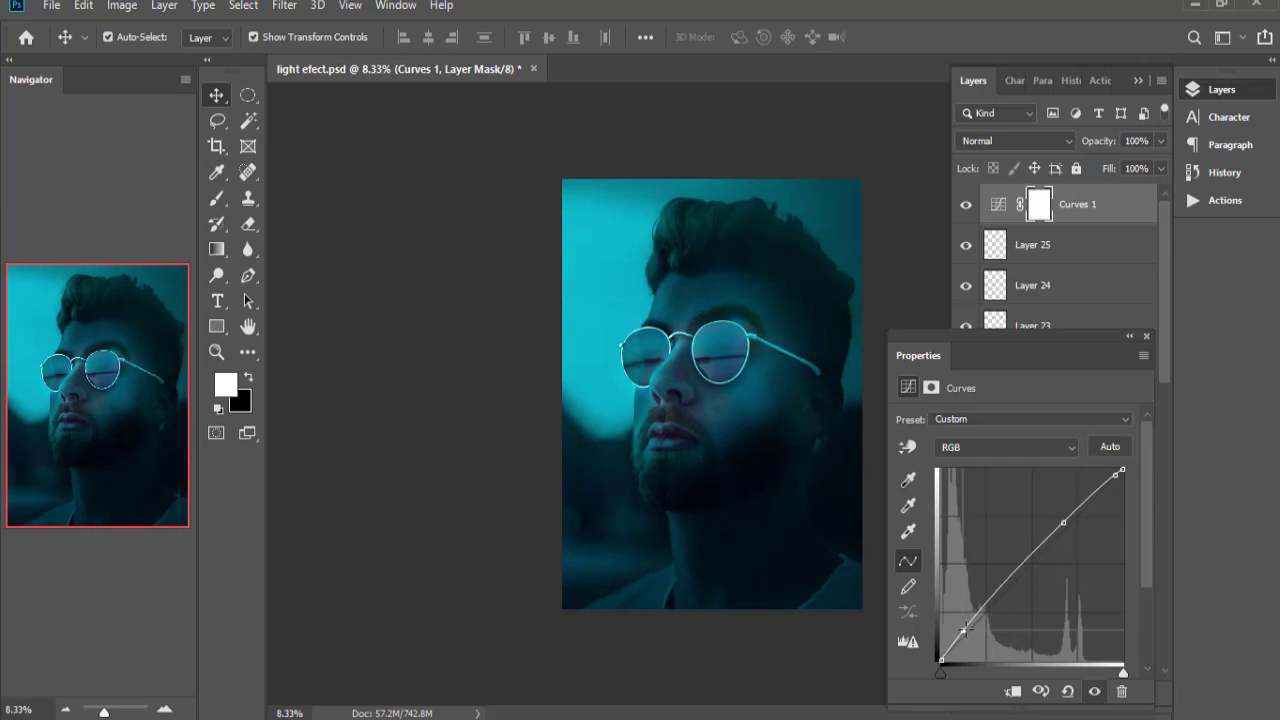
pyautogui.click(1147, 337)
pyautogui.moveTo(1105, 168); pyautogui.dragTo(1118, 170)
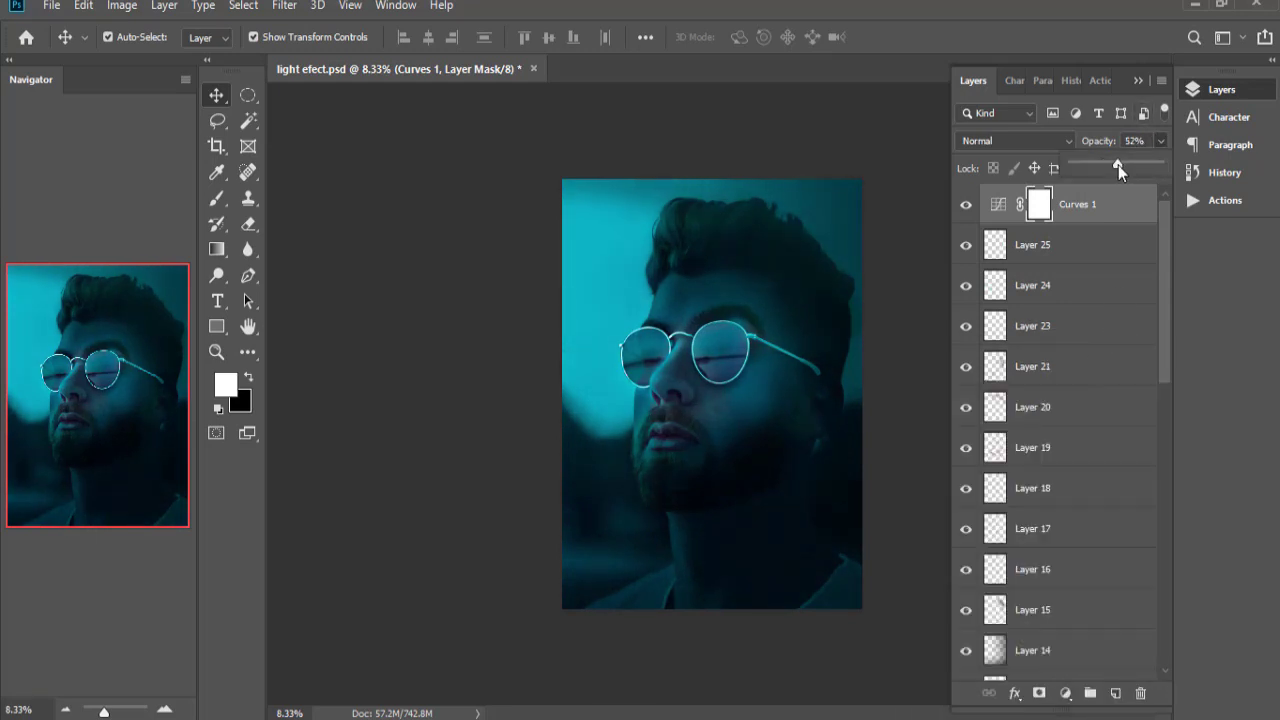
pyautogui.click(1116, 694)
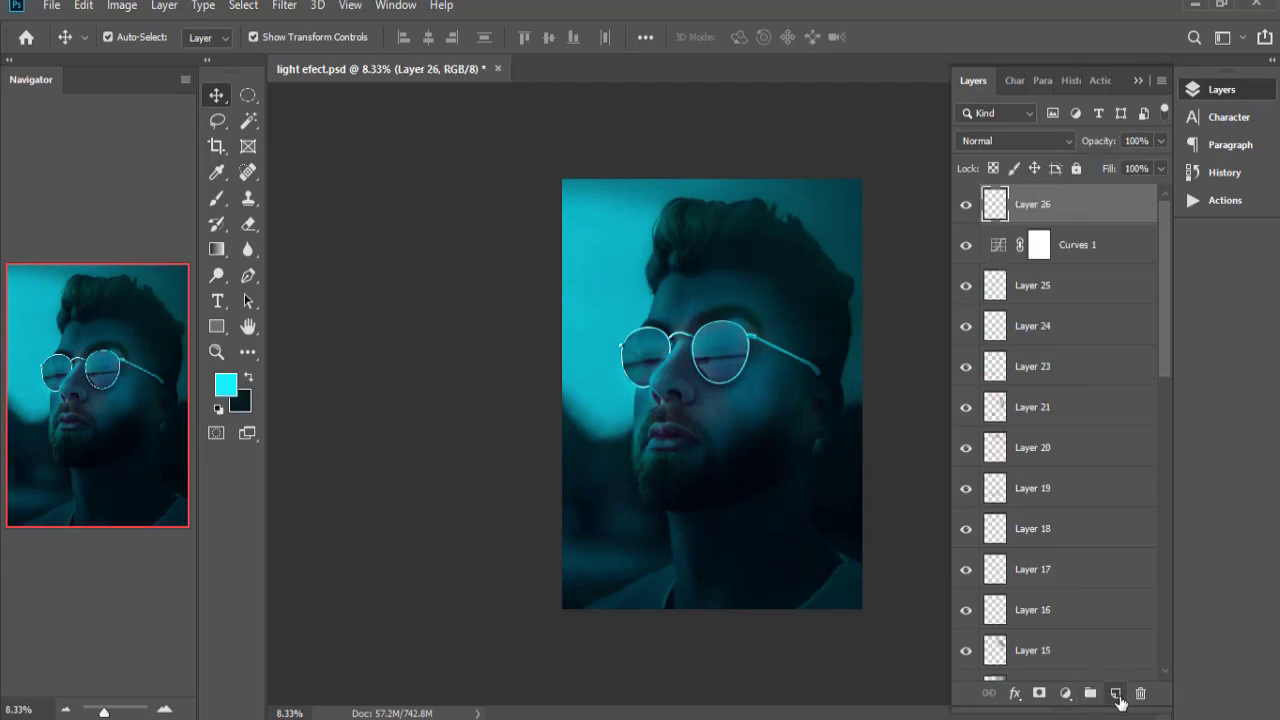
# Add a Vibrance 2 adjustment (Vibrance +8, Saturation 2) topped by a new empty Layer 27.
pyautogui.click(1065, 693)
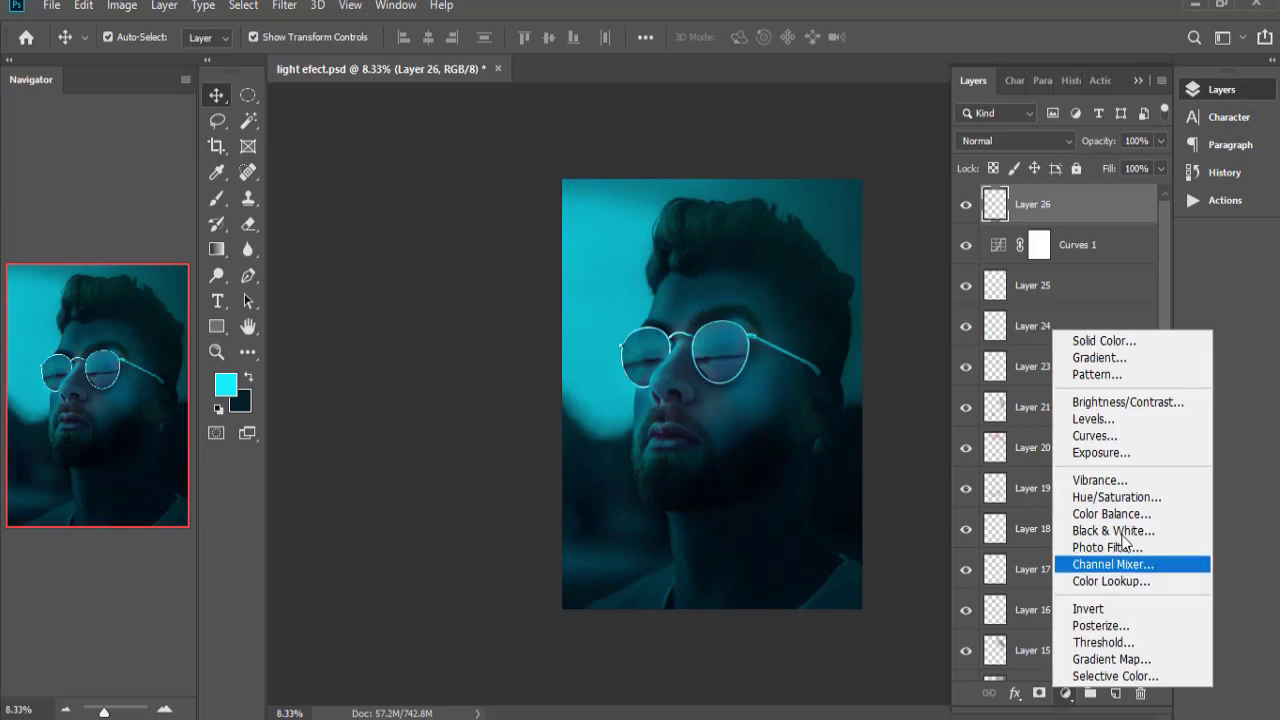
pyautogui.click(1110, 480)
pyautogui.write('8')
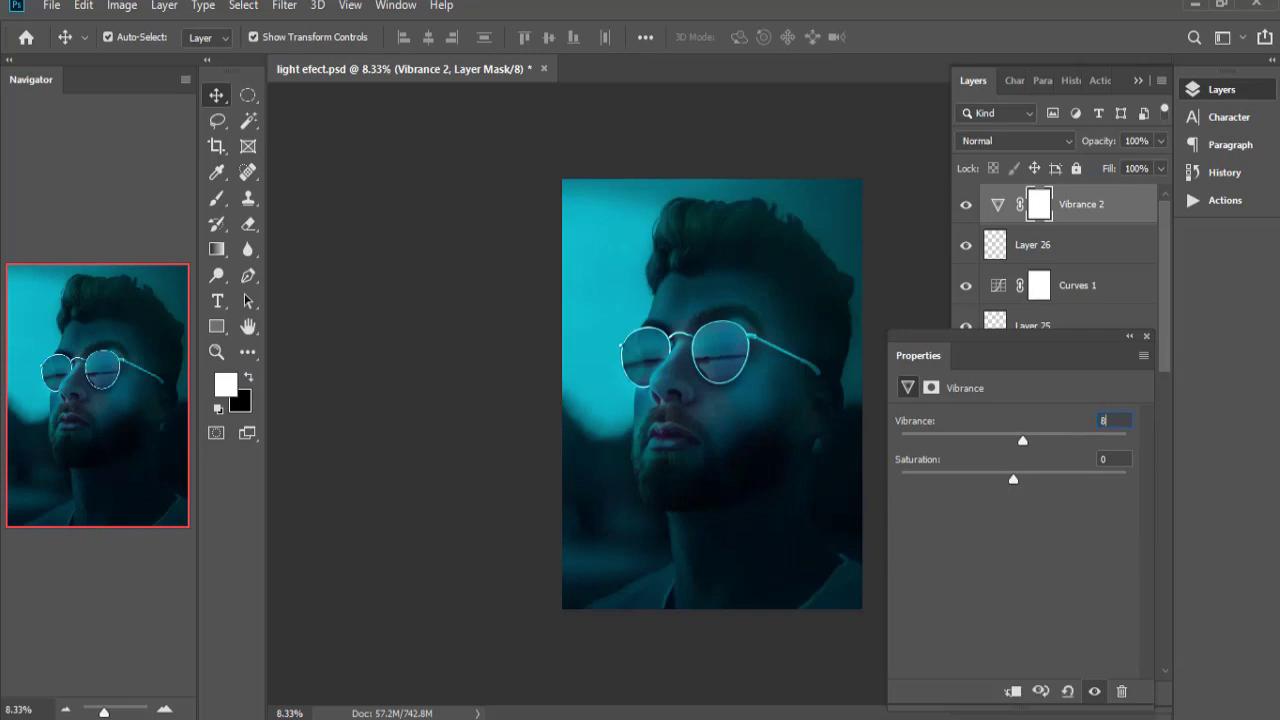
pyautogui.write('2')
pyautogui.click(1147, 336)
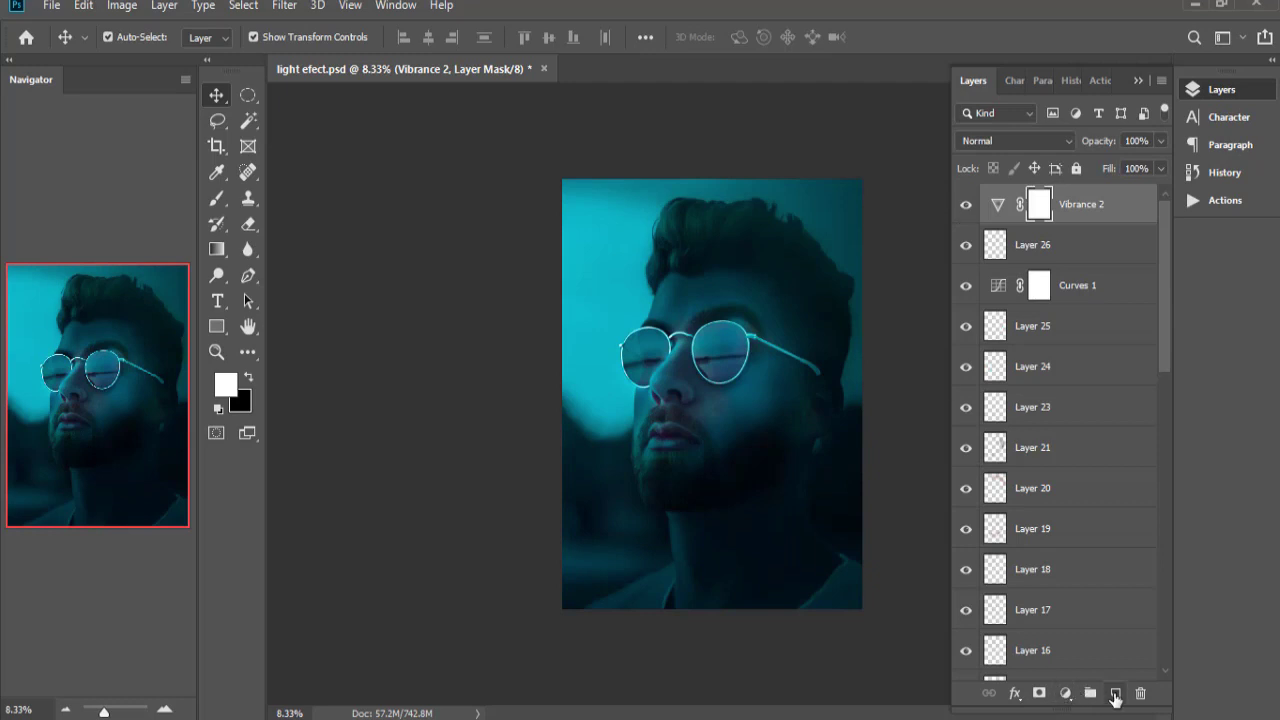
pyautogui.click(1115, 692)
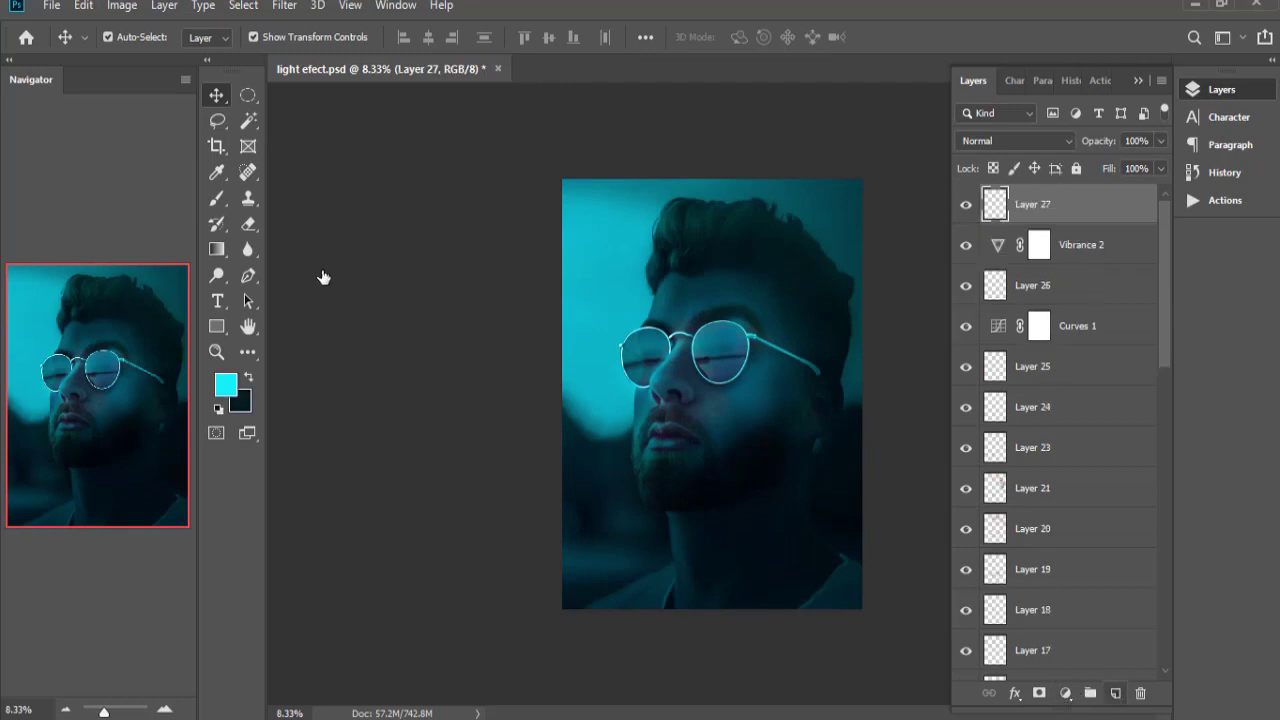
# Set the foreground to black #000000 and choose the foreground-to-transparent gradient preset.
pyautogui.click(225, 385)
pyautogui.write('000000')
pyautogui.click(562, 372)
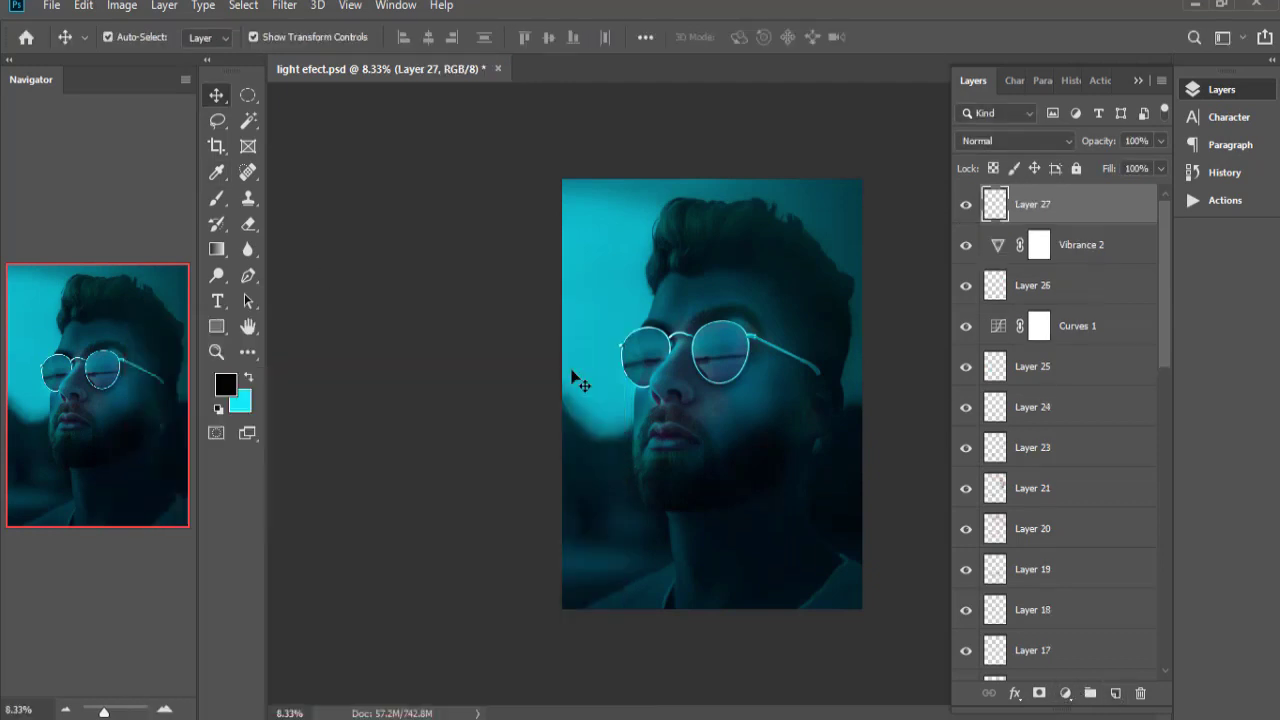
pyautogui.click(216, 249)
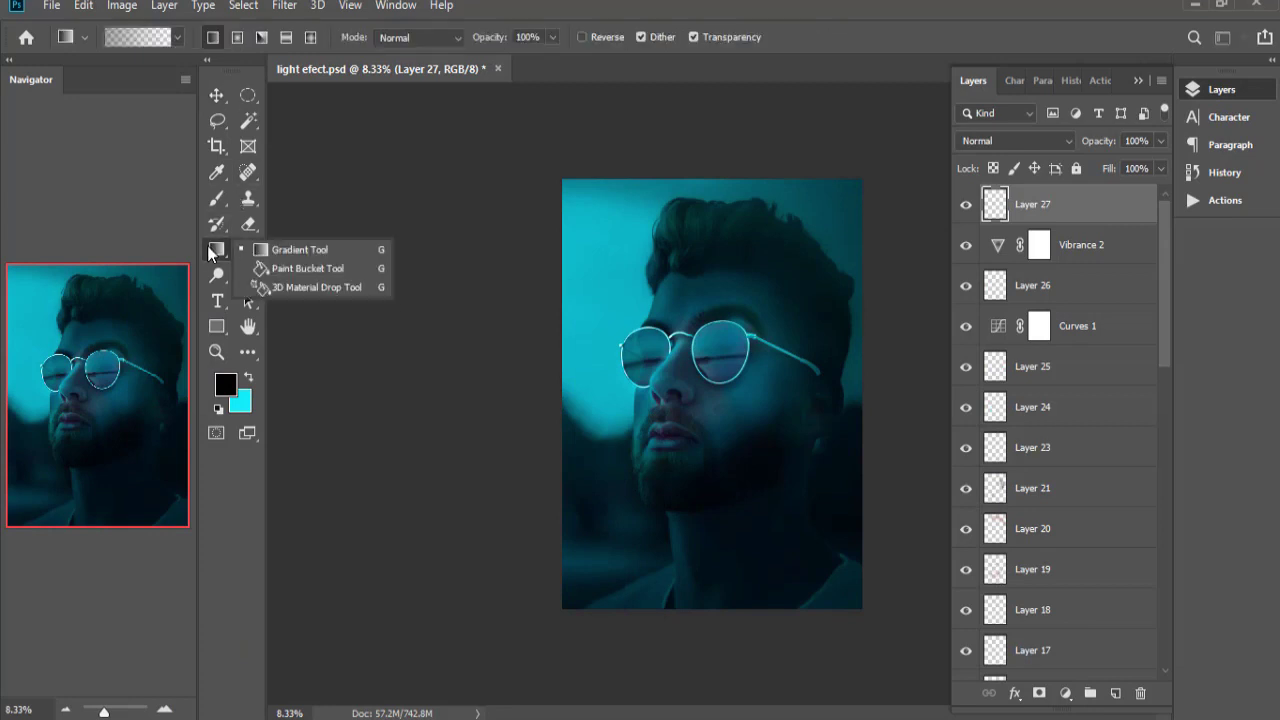
pyautogui.click(163, 37)
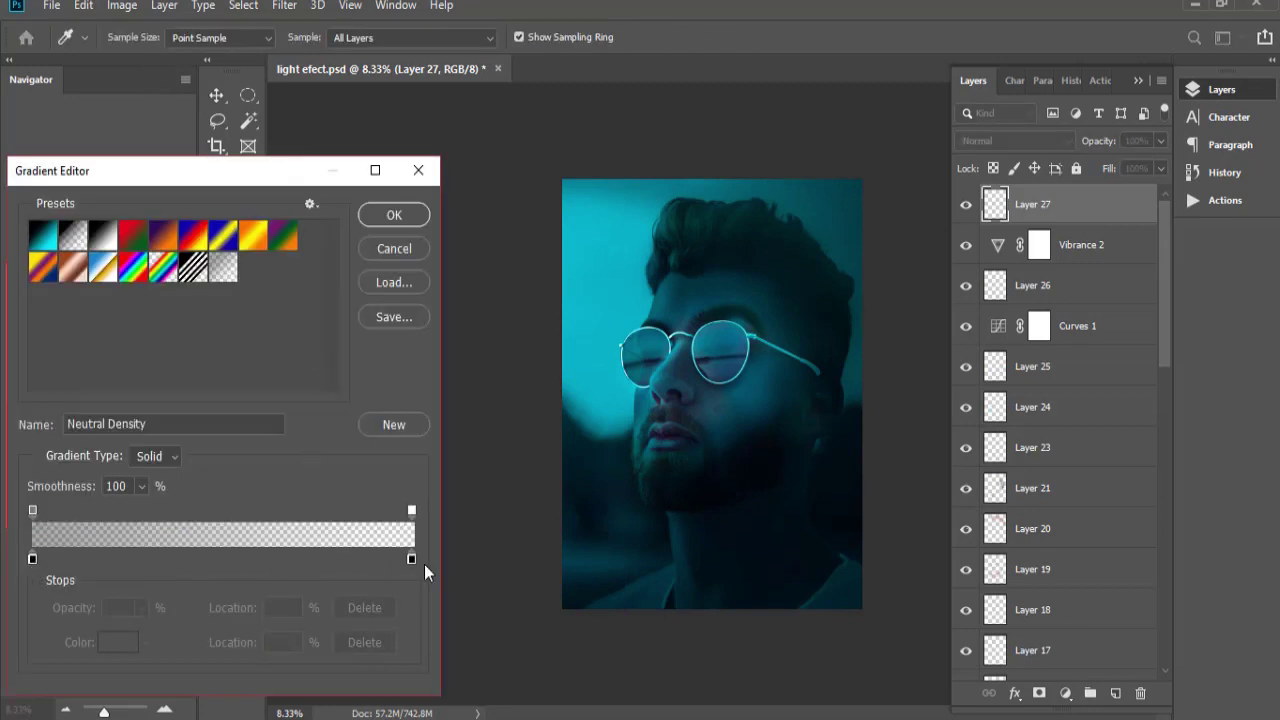
# Drag black fading gradients from the bottom and right edges to darken the bottom and upper-right.
pyautogui.moveTo(742, 655); pyautogui.dragTo(740, 380)
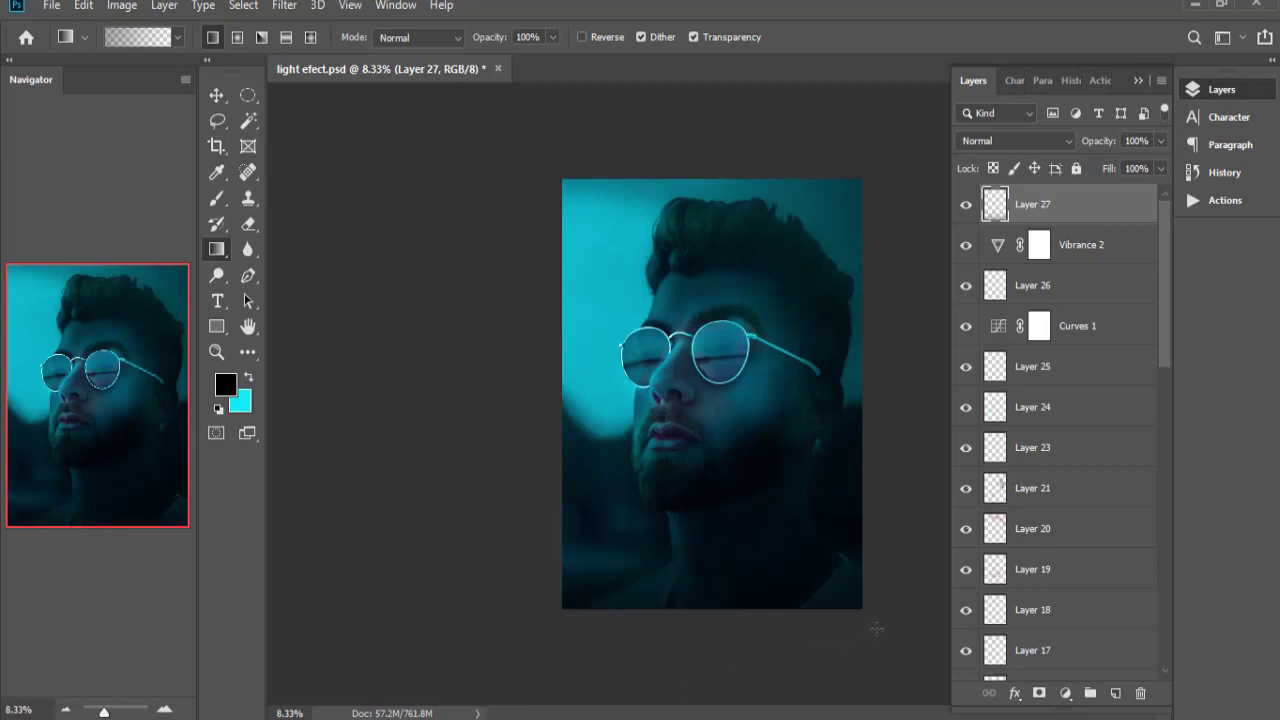
pyautogui.hotkey('ctrl', '-')
pyautogui.moveTo(754, 675); pyautogui.dragTo(751, 677)
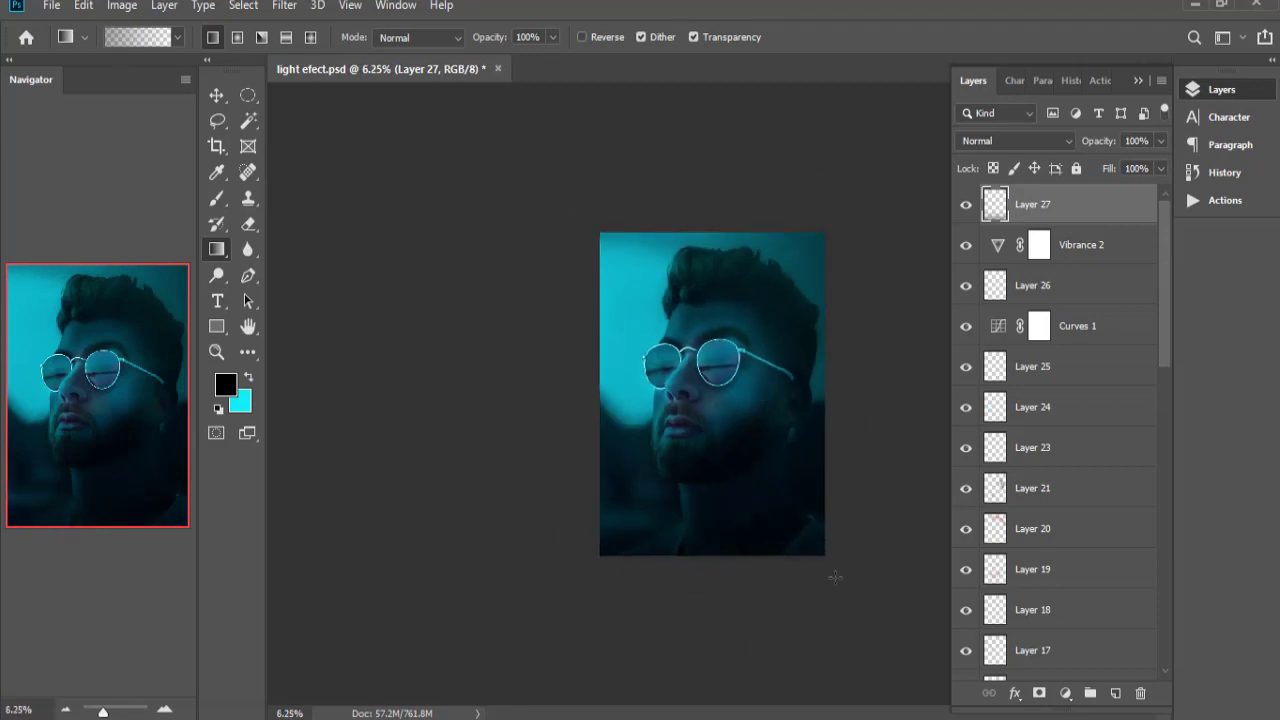
pyautogui.moveTo(731, 500); pyautogui.dragTo(914, 531)
pyautogui.moveTo(905, 361); pyautogui.dragTo(684, 360)
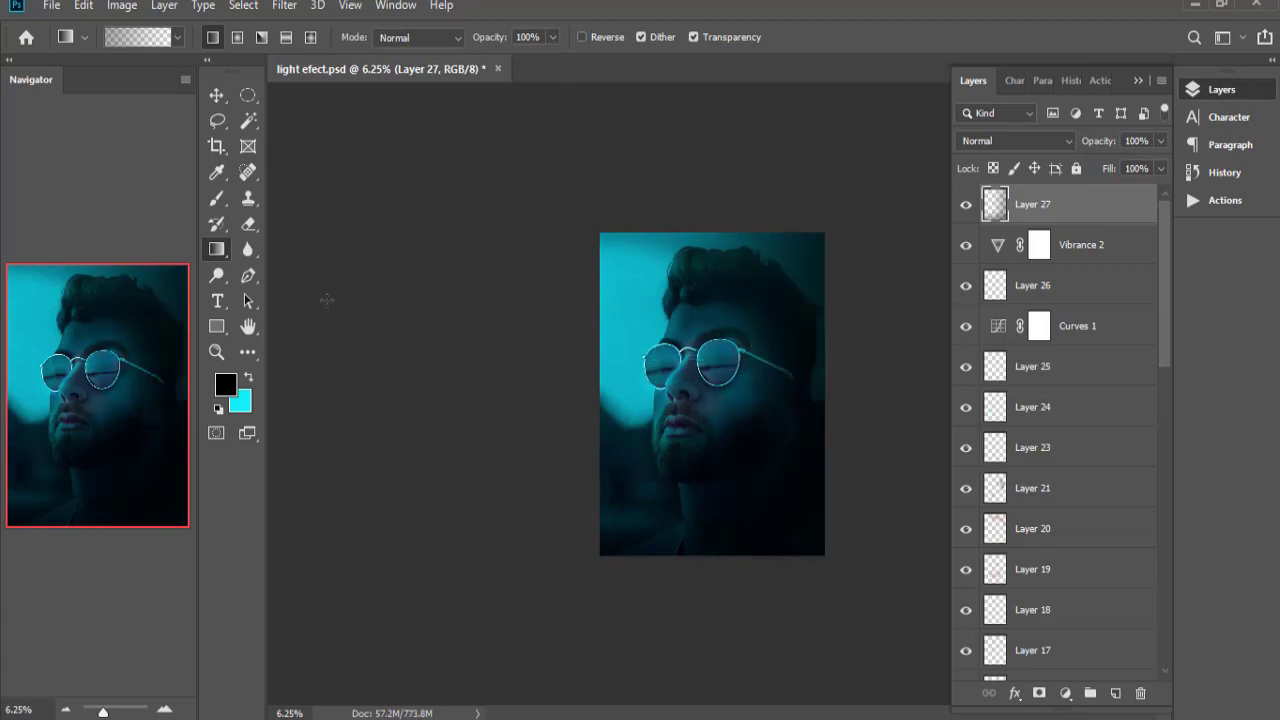
pyautogui.click(216, 95)
pyautogui.click(614, 322)
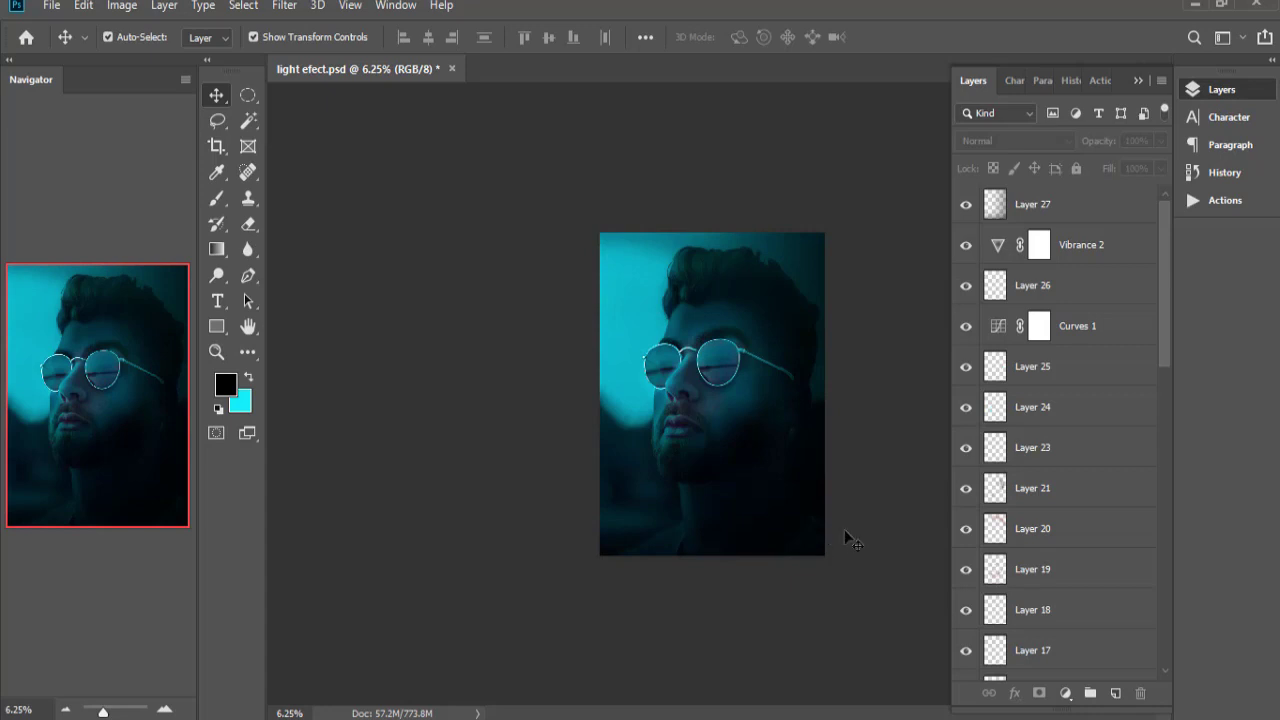
# Add Layer 28 and set the foreground colour to magenta e527bf.
pyautogui.click(1115, 692)
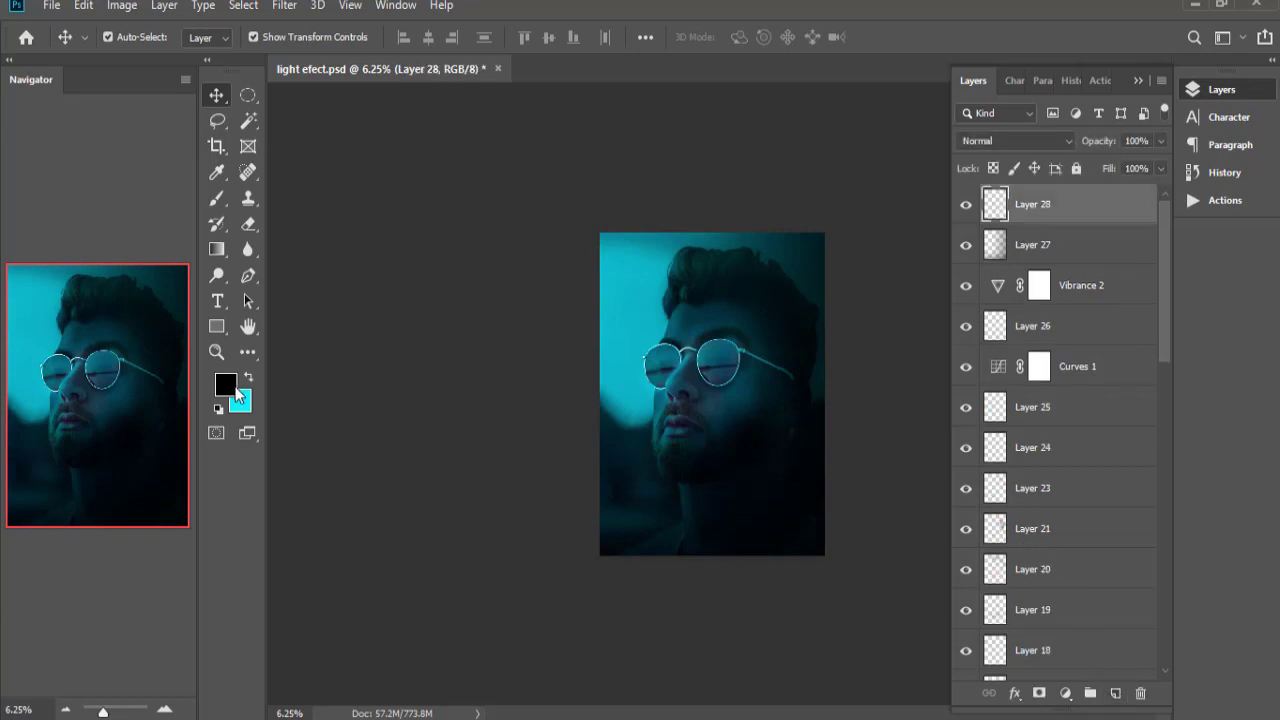
pyautogui.click(249, 377)
pyautogui.write('ff00cc')
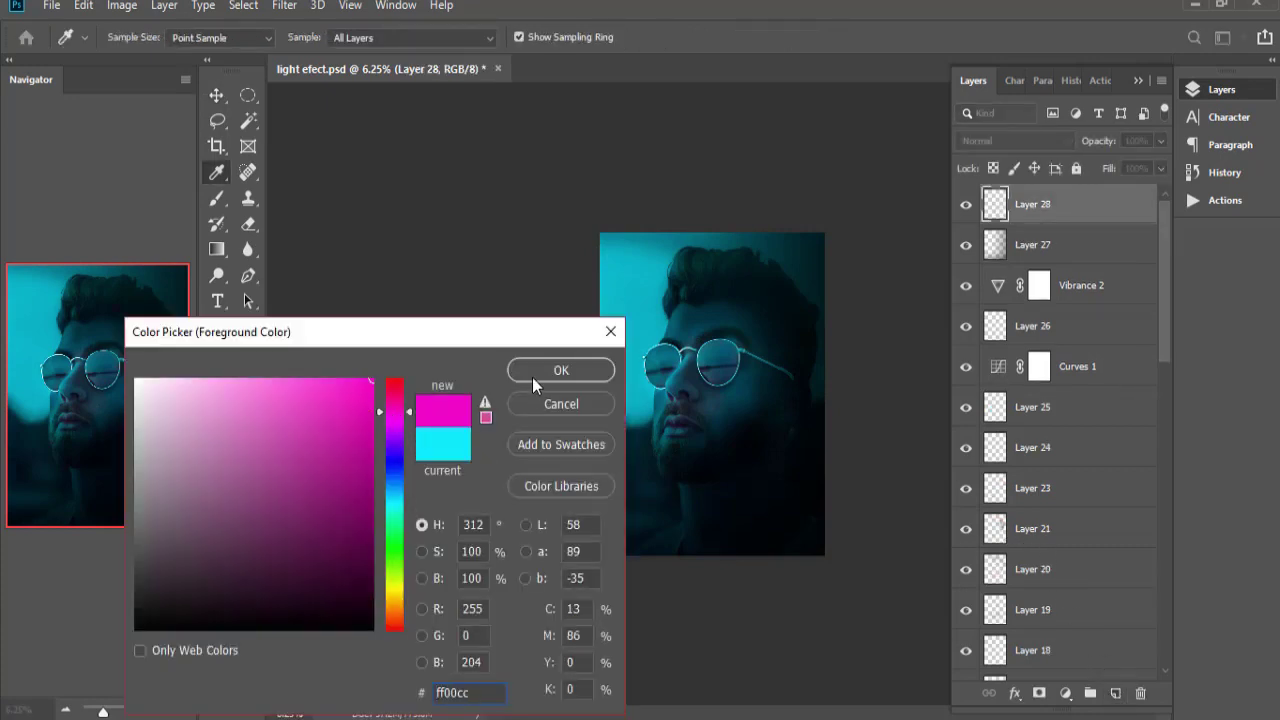
pyautogui.click(333, 404)
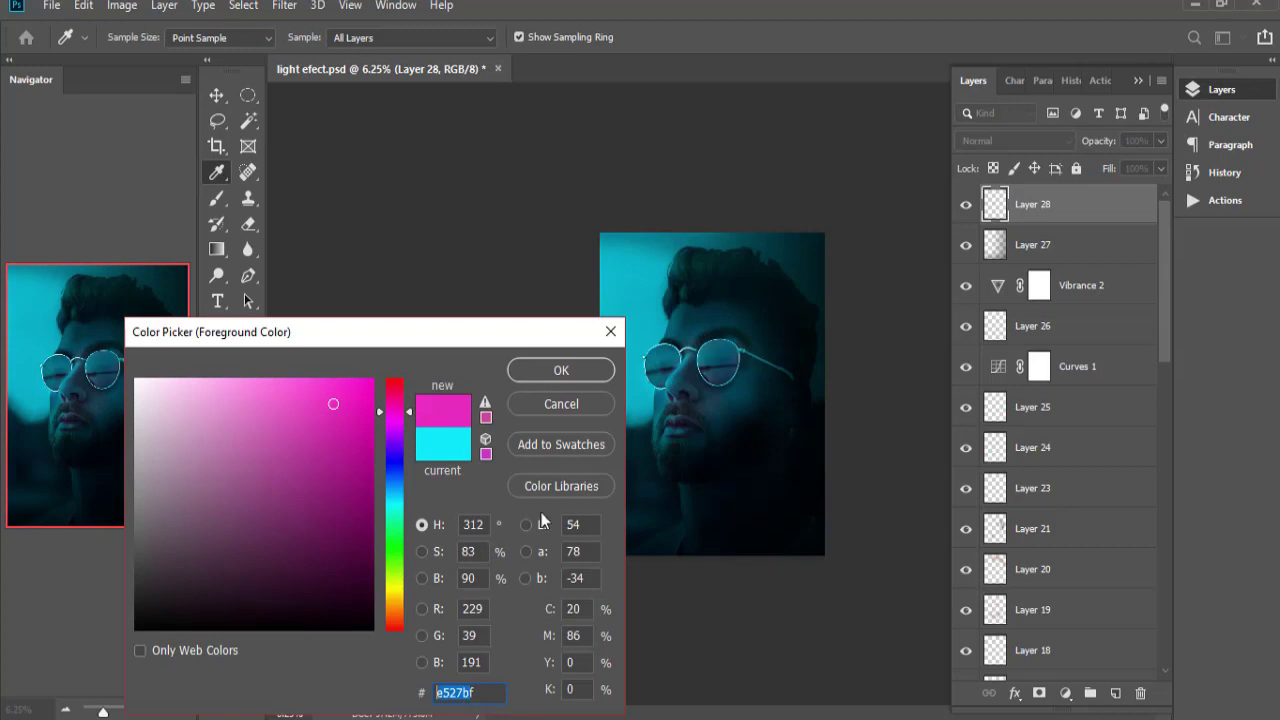
pyautogui.click(572, 378)
# Paint magenta over the right side with a 1600 px brush at 40% opacity, and reposition Layer 28 in the stack.
pyautogui.press('b')
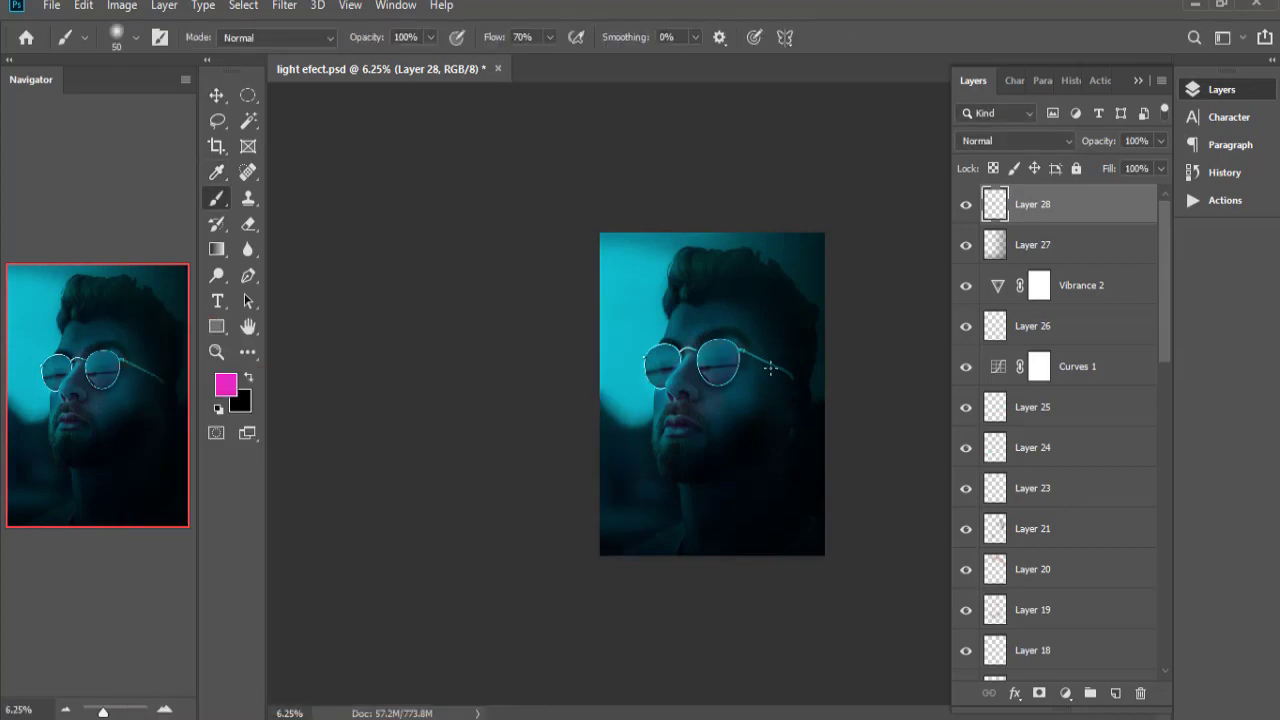
pyautogui.press(']')
pyautogui.press(']')
pyautogui.press(']')
pyautogui.click(430, 37)
pyautogui.moveTo(390, 63); pyautogui.dragTo(375, 63)
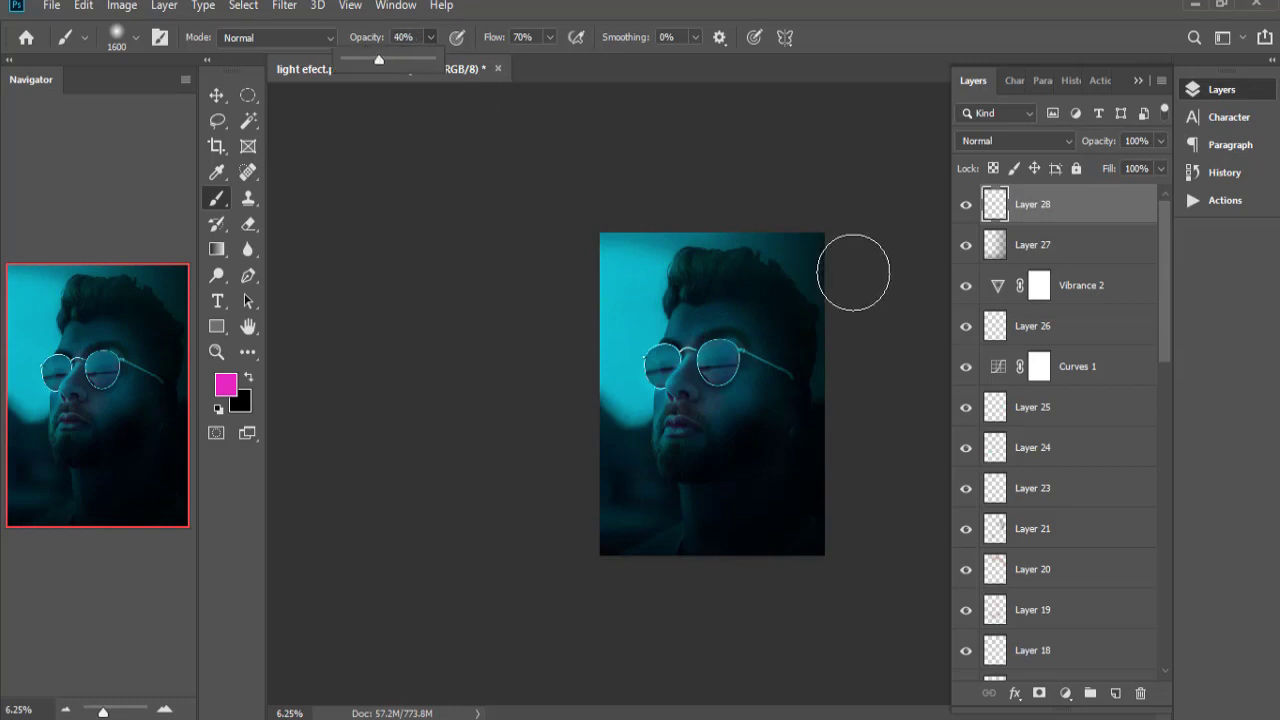
pyautogui.moveTo(790, 271)
pyautogui.mouseDown()
pyautogui.moveTo(749, 301)
pyautogui.moveTo(743, 429)
pyautogui.moveTo(754, 391)
pyautogui.moveTo(771, 500)
pyautogui.moveTo(719, 572)
pyautogui.moveTo(851, 423)
pyautogui.moveTo(711, 197)
pyautogui.moveTo(797, 454)
pyautogui.moveTo(678, 573)
pyautogui.mouseUp()
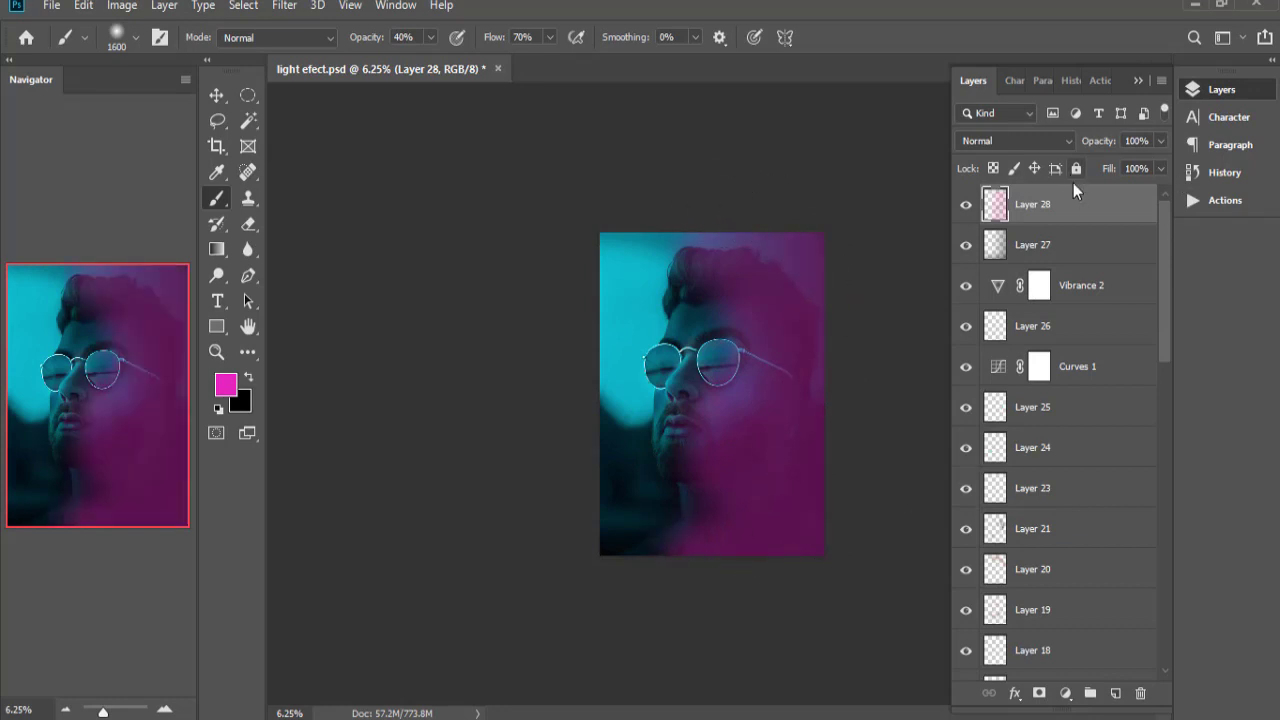
pyautogui.moveTo(1030, 204); pyautogui.dragTo(1062, 697)
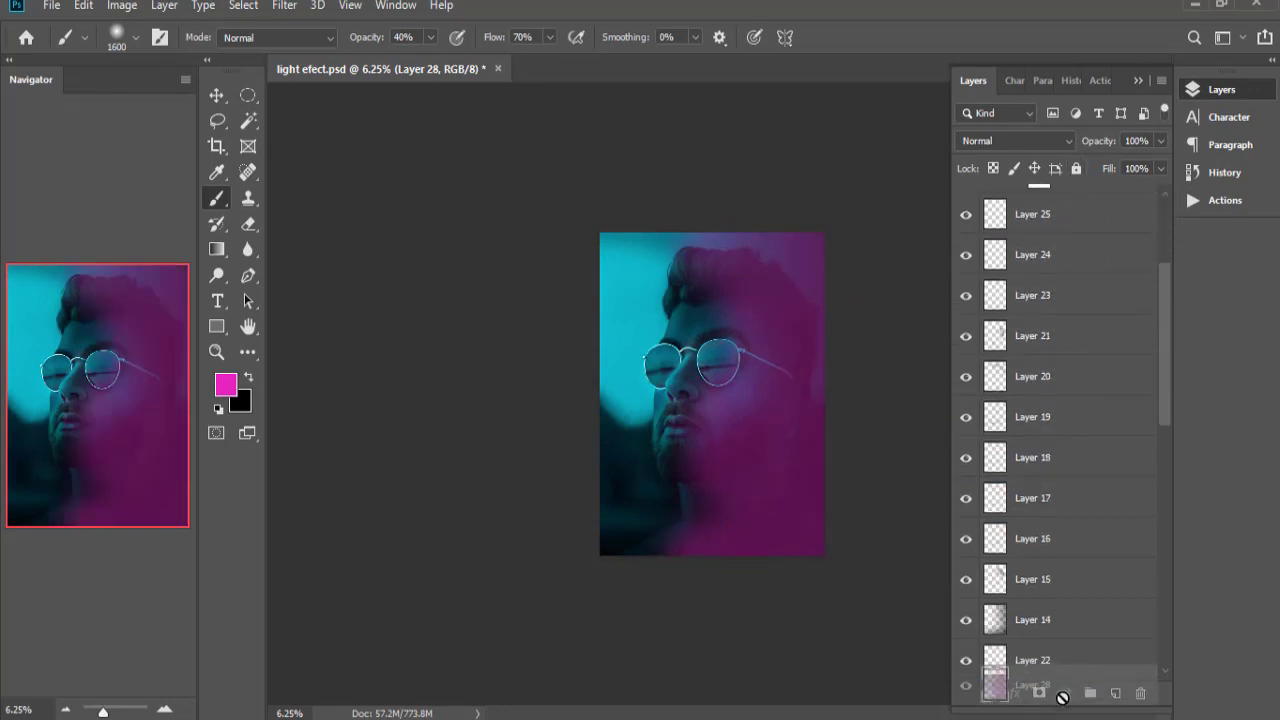
pyautogui.moveTo(1062, 697)
pyautogui.mouseDown()
pyautogui.moveTo(1025, 598)
pyautogui.moveTo(1068, 525)
pyautogui.moveTo(1065, 536)
pyautogui.moveTo(1058, 428)
pyautogui.moveTo(1060, 450)
pyautogui.moveTo(1086, 203)
pyautogui.mouseUp()
# Blend Layer 28 in Color mode at 57% opacity, paint the top edge, and erase excess with a 1000 px eraser.
pyautogui.click(1015, 141)
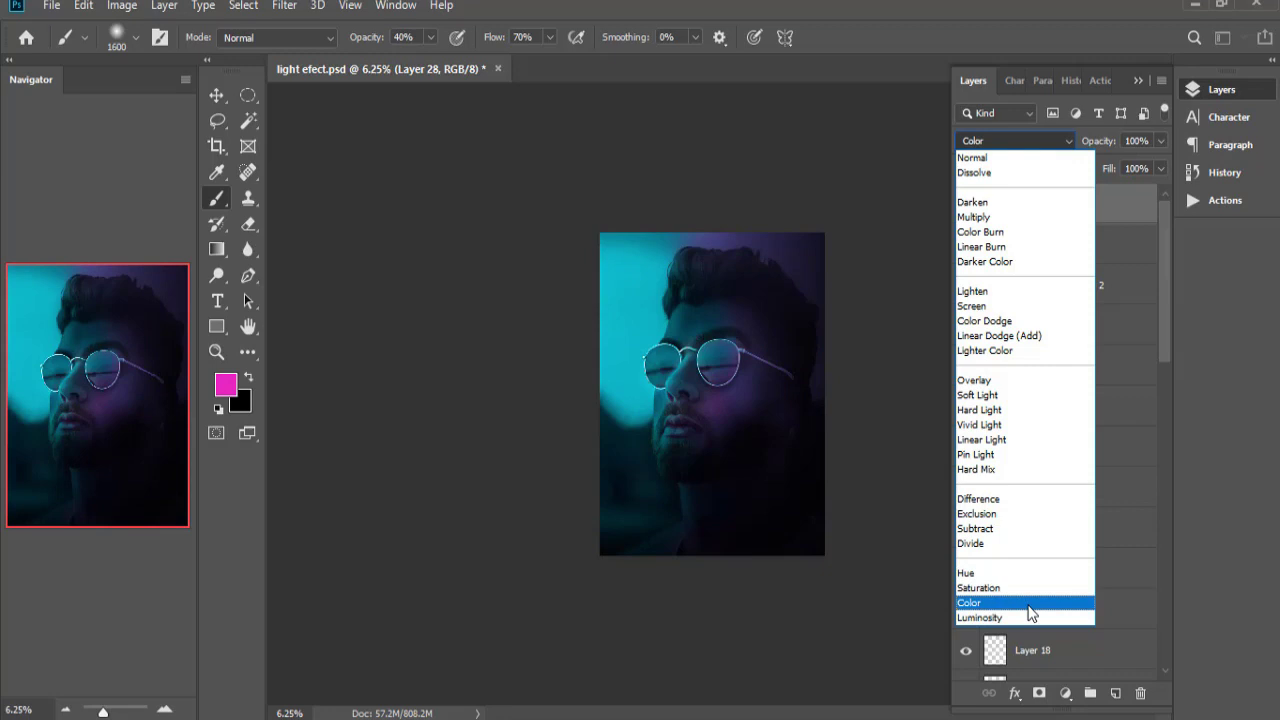
pyautogui.click(1031, 603)
pyautogui.hotkey('ctrl', '+')
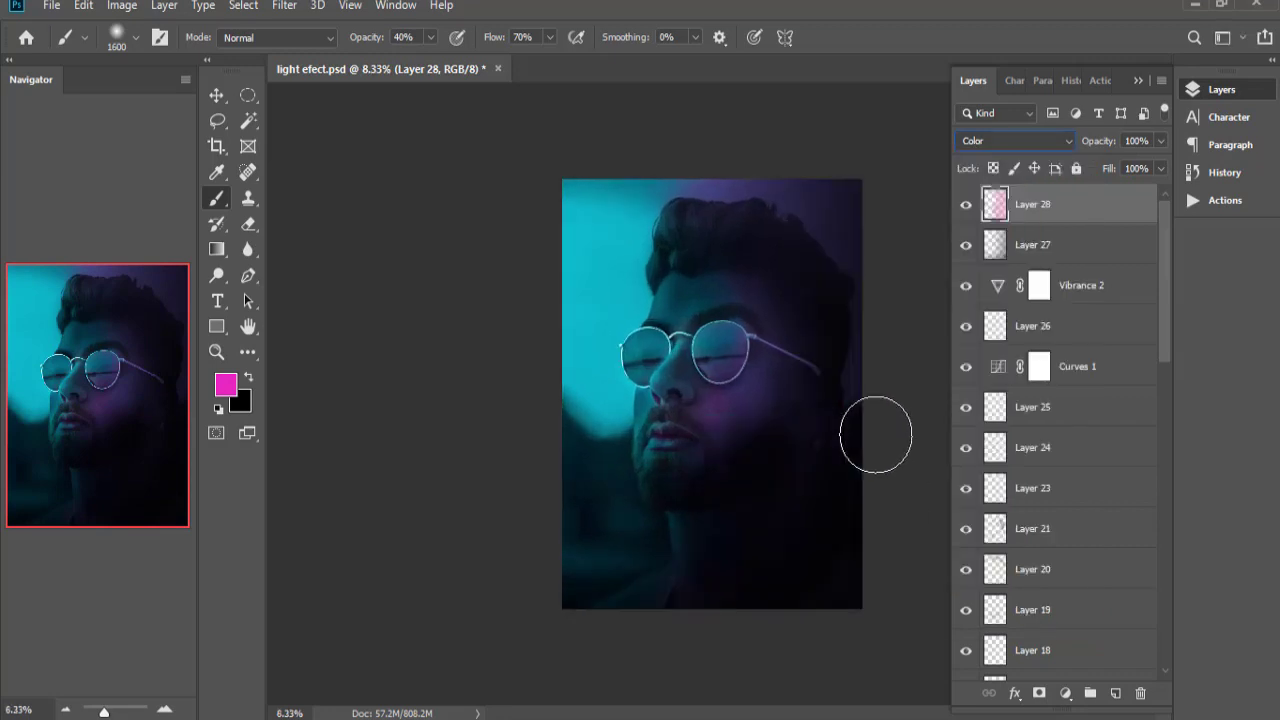
pyautogui.hotkey('ctrl', '+')
pyautogui.hotkey('ctrl', '+')
pyautogui.hotkey('ctrl', '-')
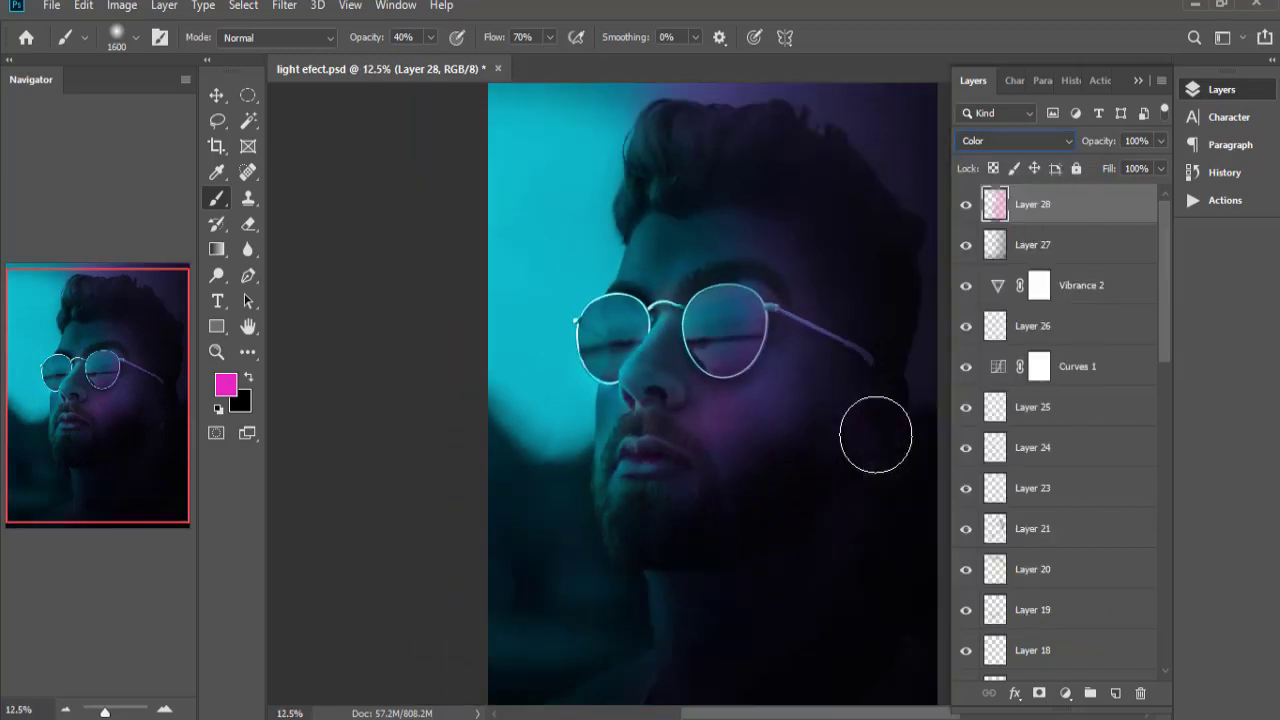
pyautogui.hotkey('ctrl', '-')
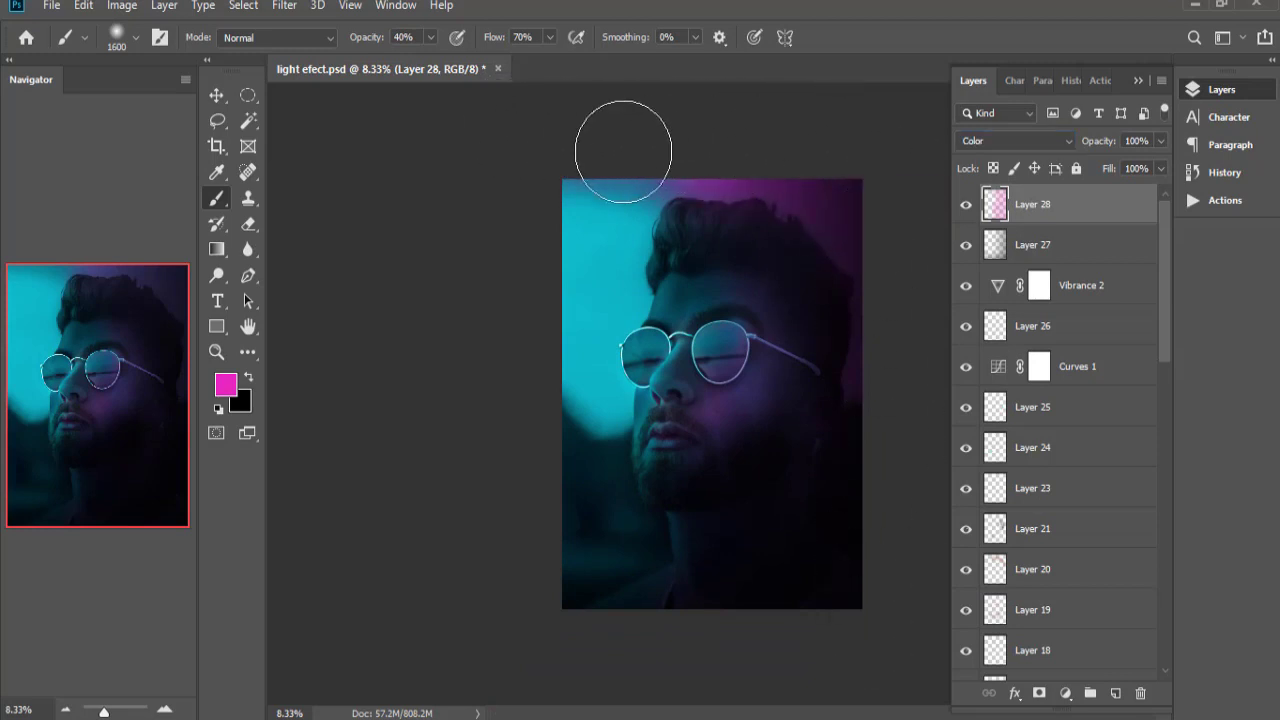
pyautogui.moveTo(721, 161); pyautogui.dragTo(580, 143)
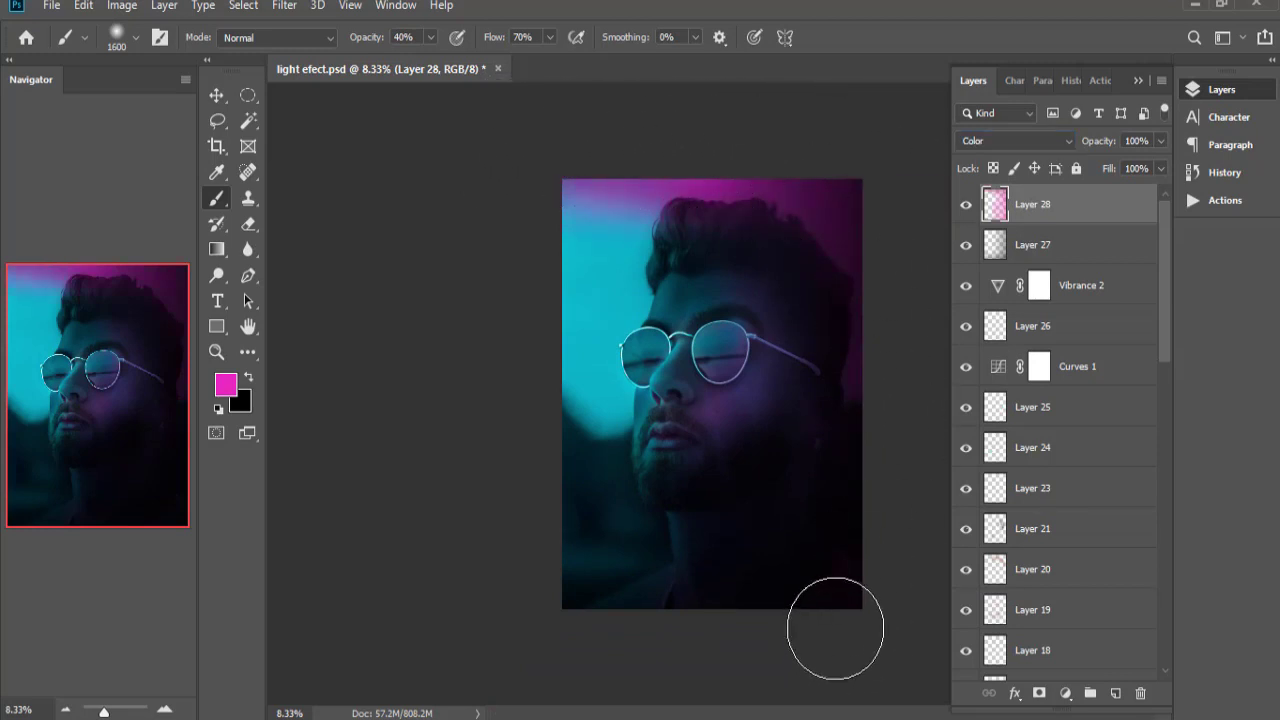
pyautogui.click(1158, 141)
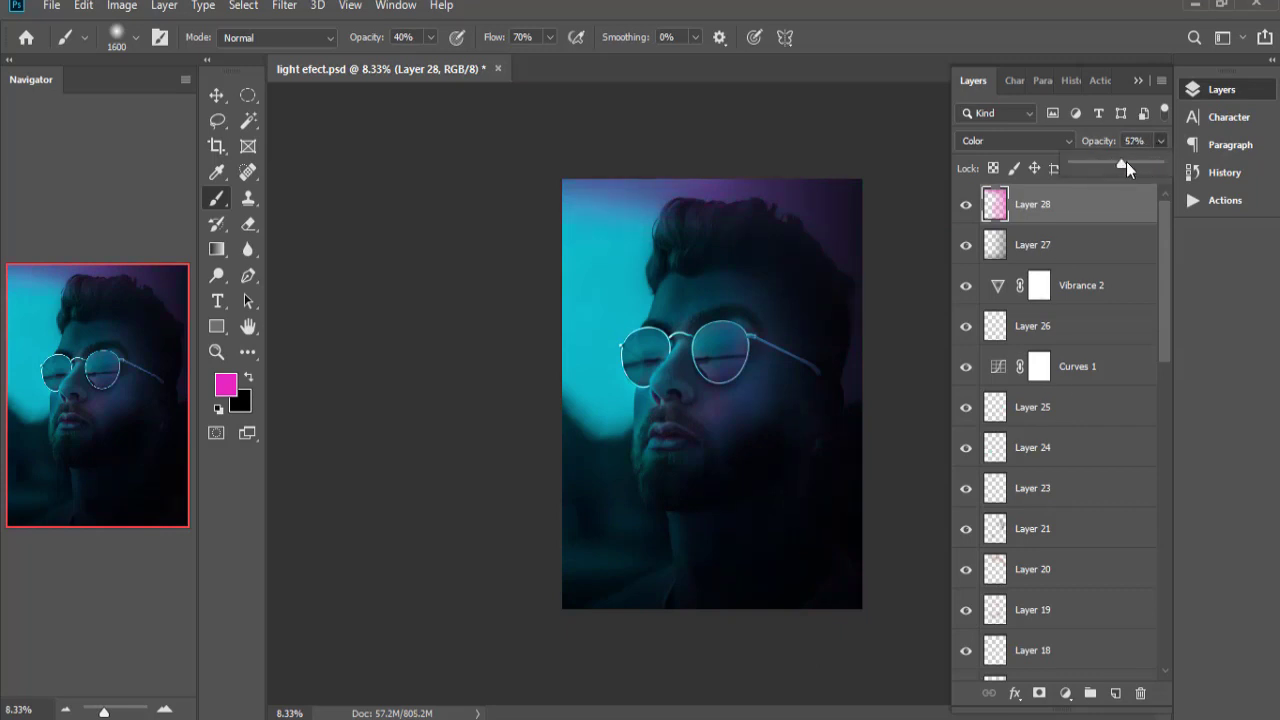
pyautogui.press('e')
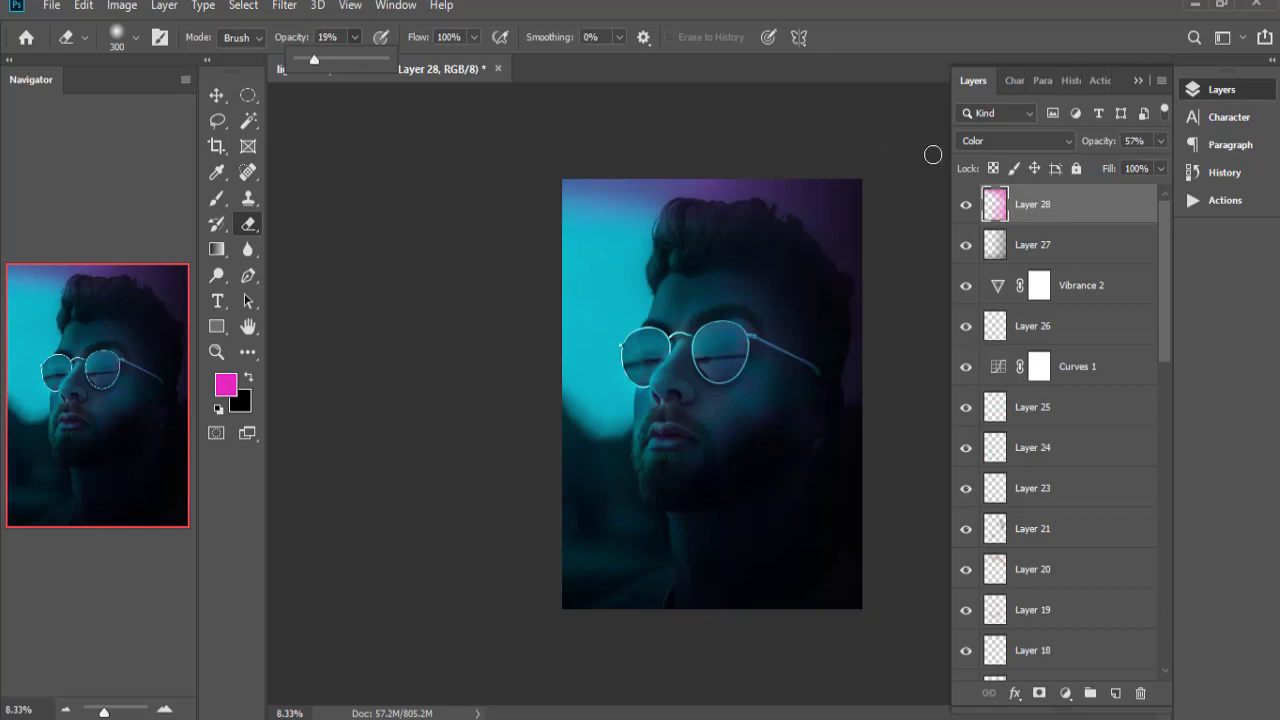
pyautogui.press(']')
pyautogui.press(']')
pyautogui.press(']')
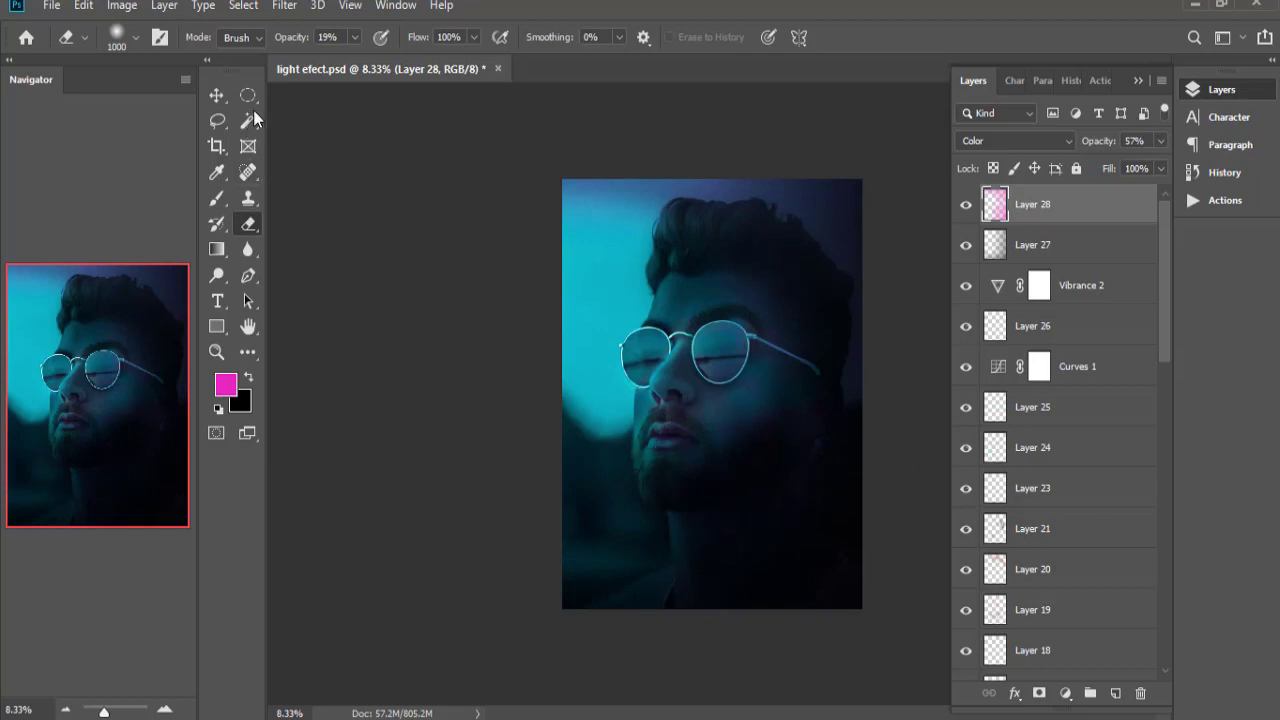
pyautogui.click(216, 95)
# Add a new layer and set a cyan #00fff0 brush at size 250.
pyautogui.click(1115, 692)
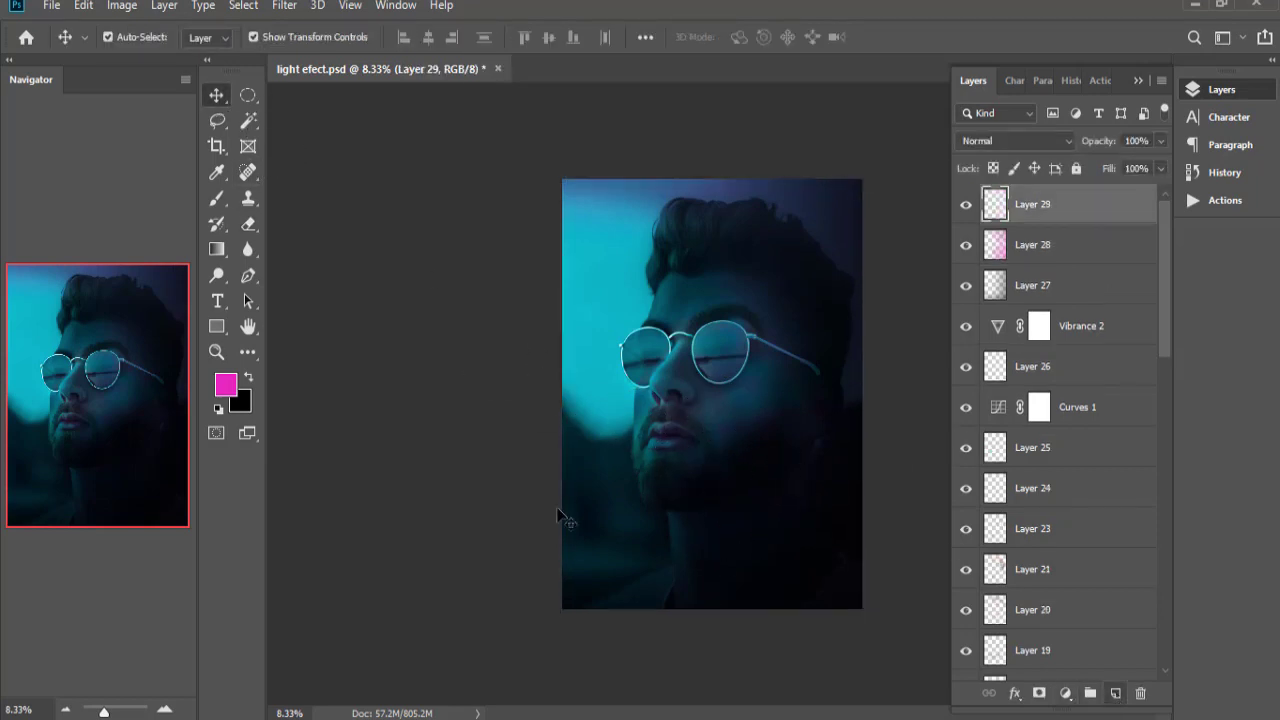
pyautogui.click(225, 384)
pyautogui.moveTo(385, 497); pyautogui.dragTo(391, 505)
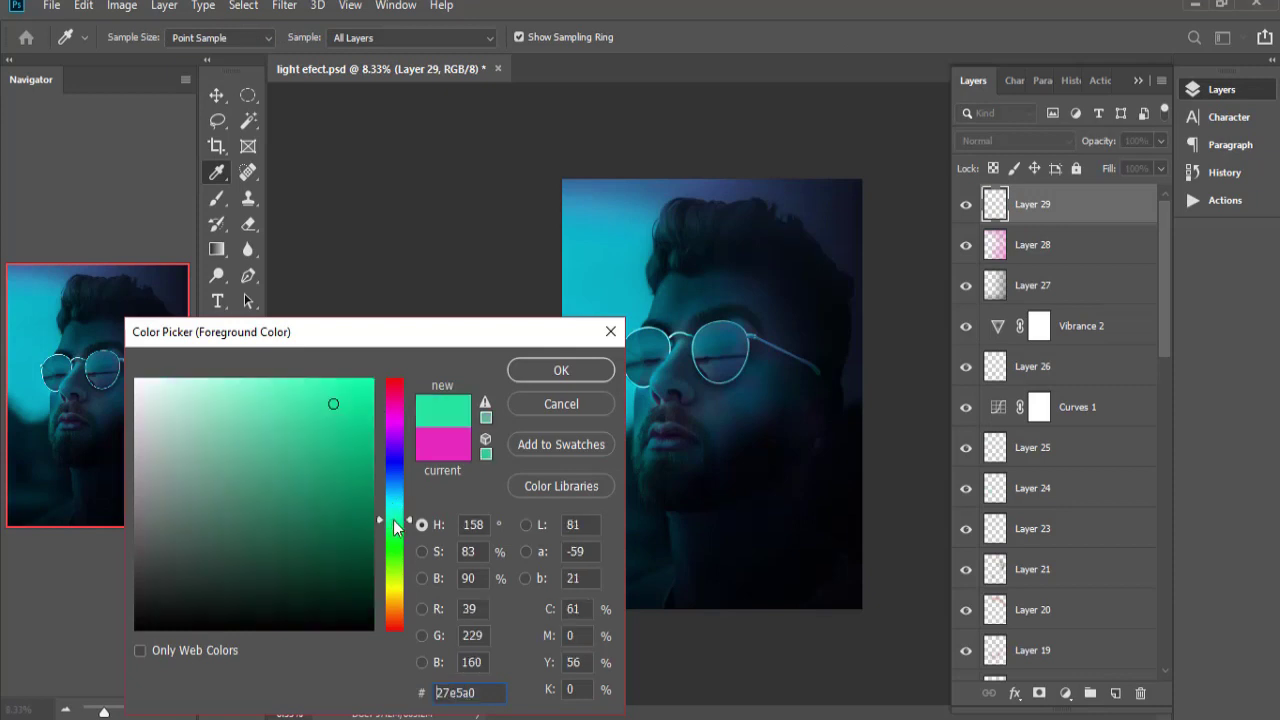
pyautogui.write('00fff0')
pyautogui.click(561, 371)
pyautogui.press('b')
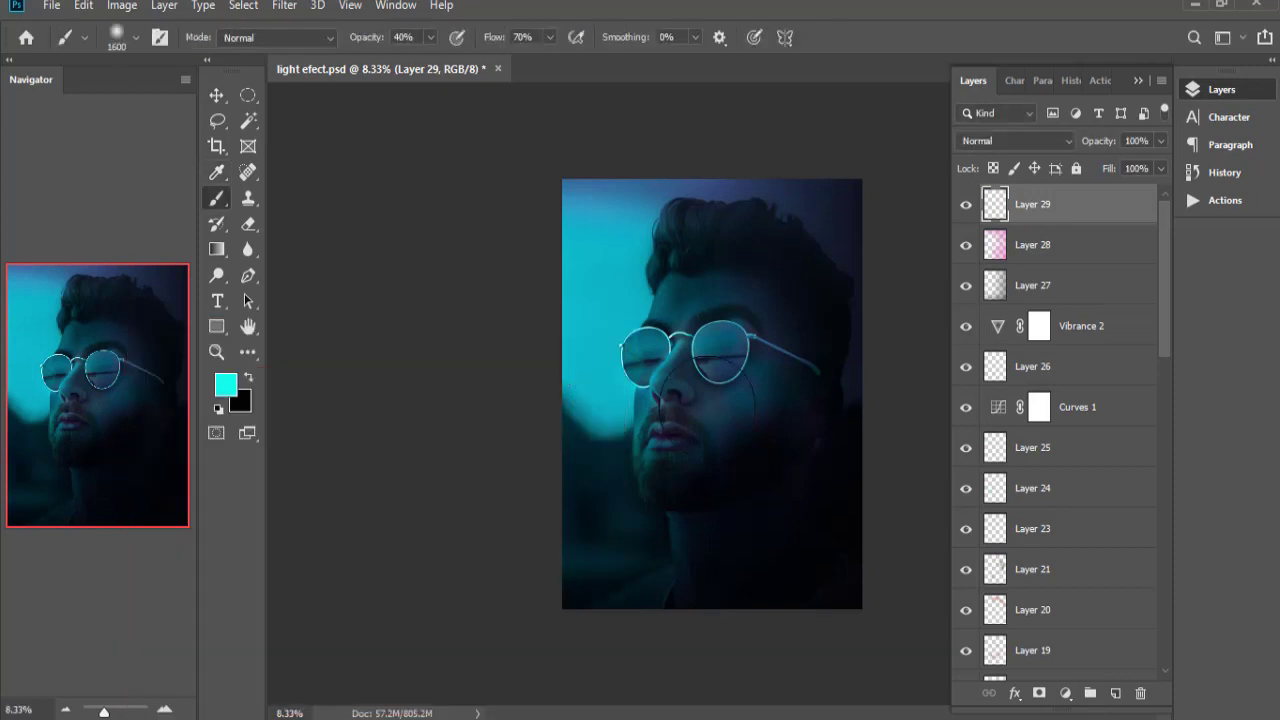
pyautogui.press('[')
pyautogui.press('[')
pyautogui.press('[')
pyautogui.press('[')
pyautogui.press('[')
pyautogui.press('[')
# Blend Layer 29 as Lighter Color at low opacity, erase stray glow, and deselect it.
pyautogui.click(1017, 140)
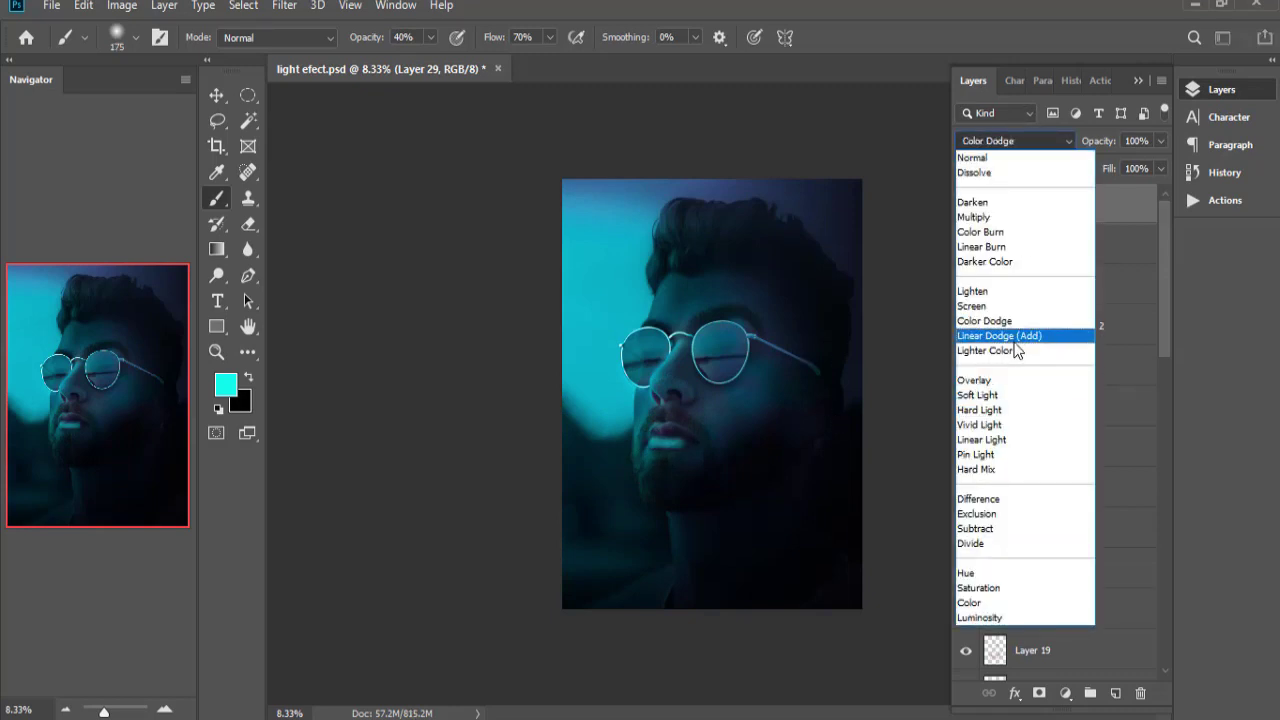
pyautogui.click(1016, 350)
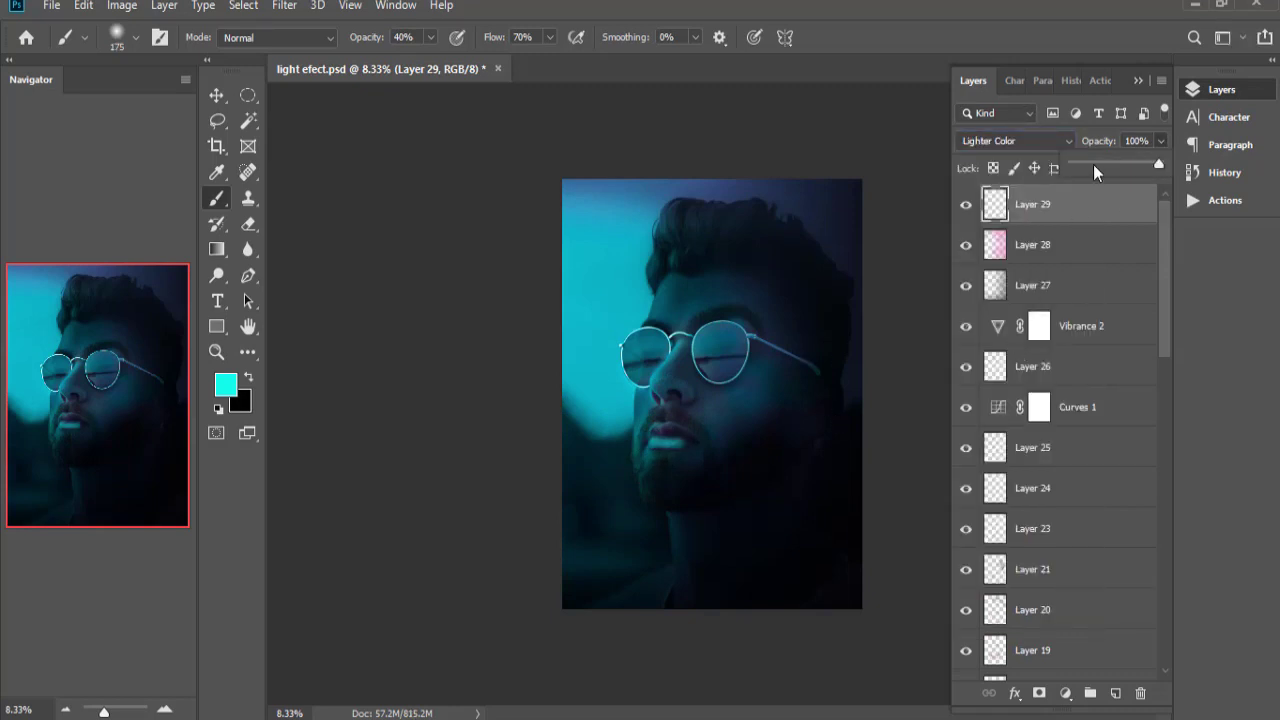
pyautogui.moveTo(1094, 167); pyautogui.dragTo(1091, 170)
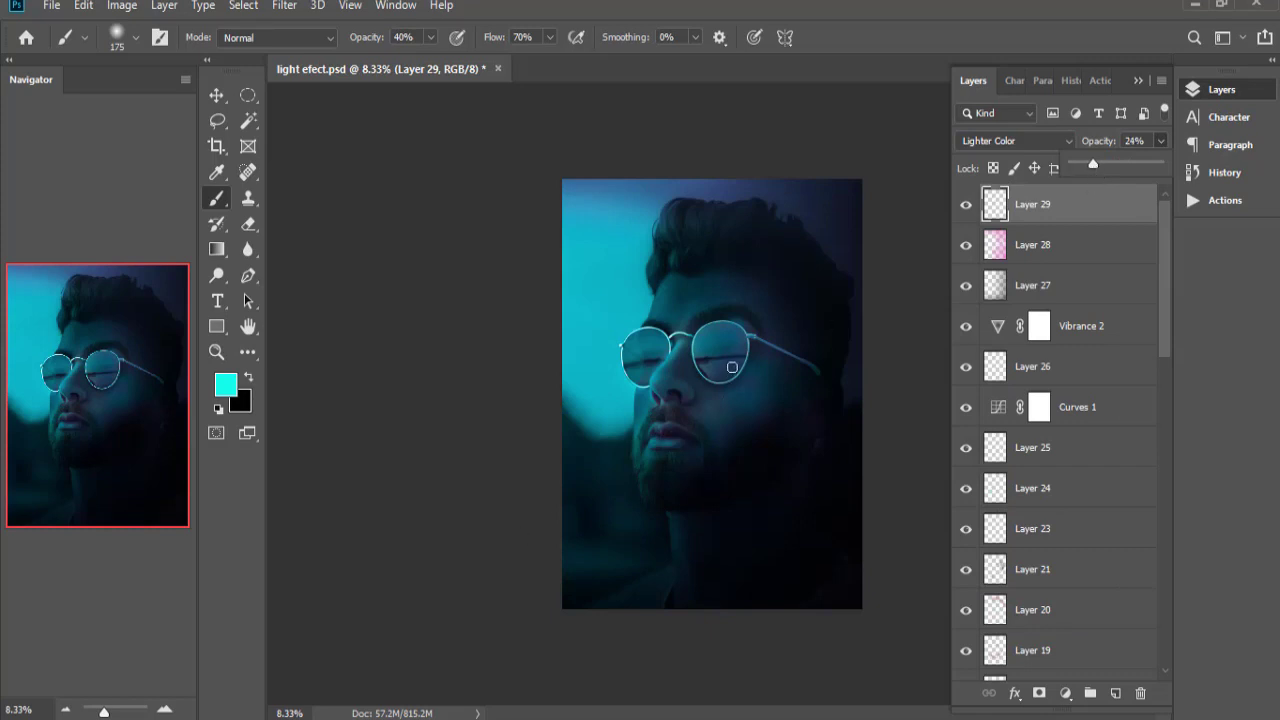
pyautogui.click(698, 337)
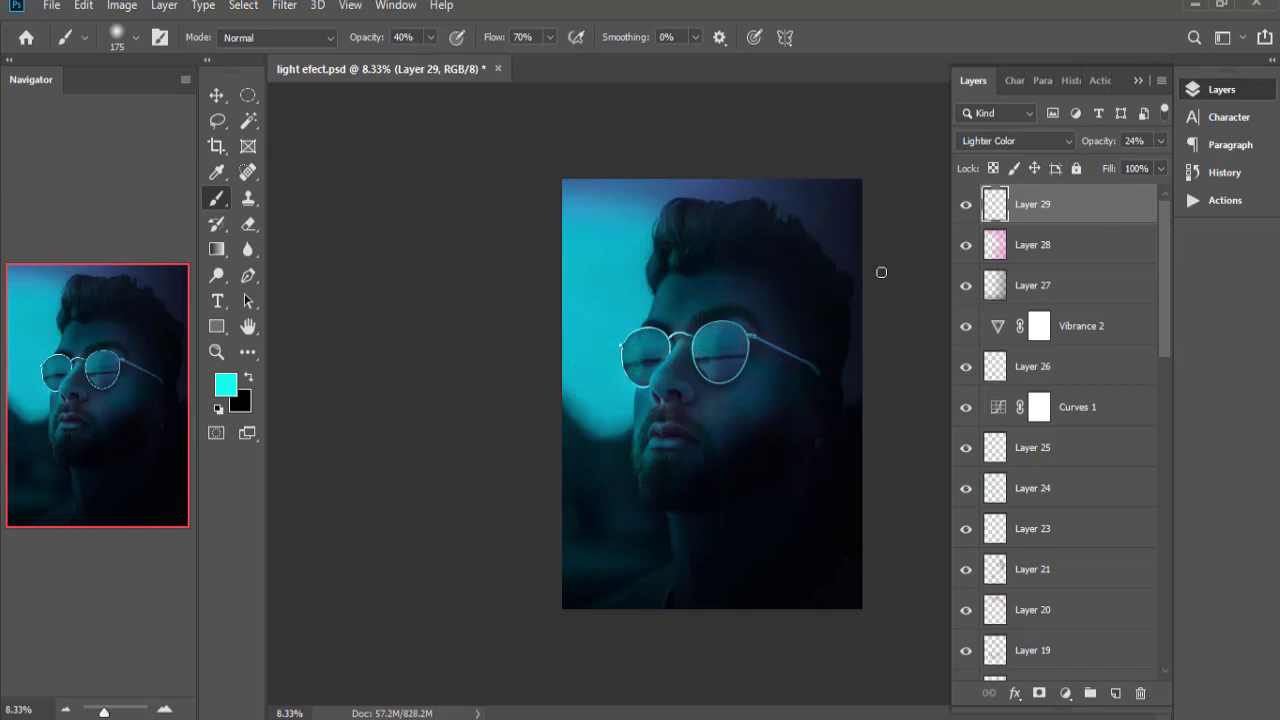
pyautogui.press('e')
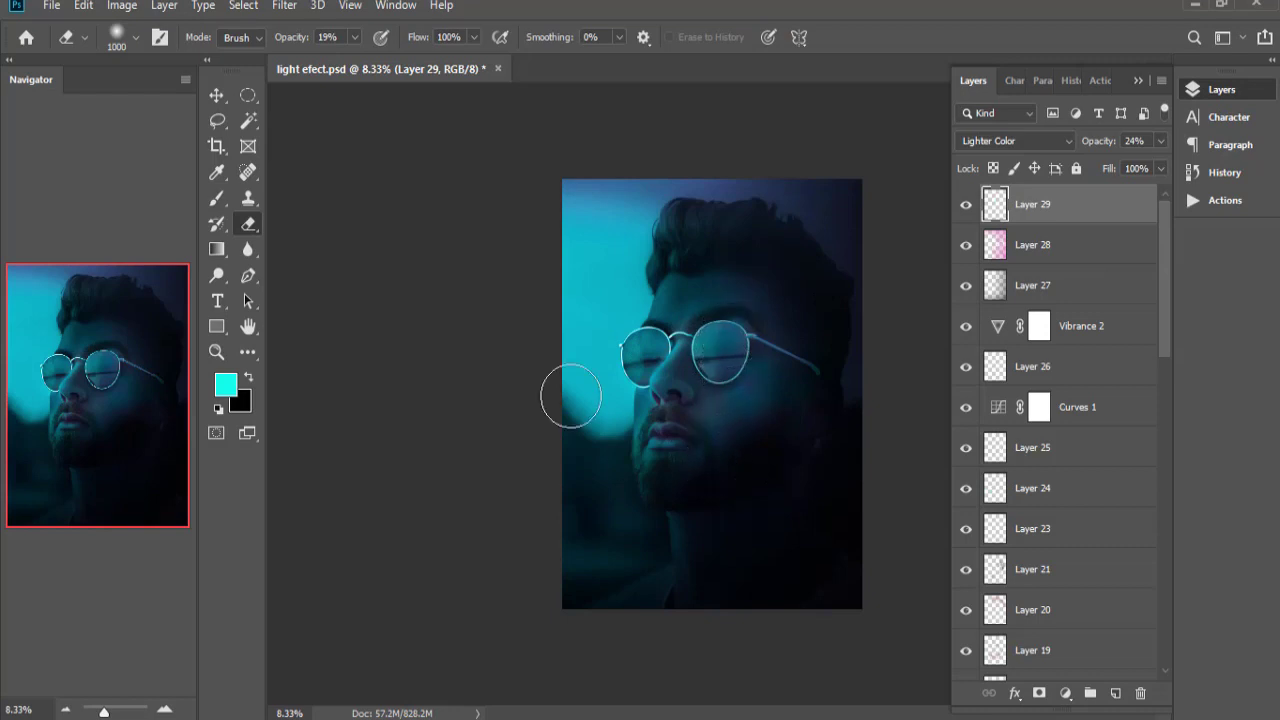
pyautogui.press('v')
pyautogui.click(785, 497)
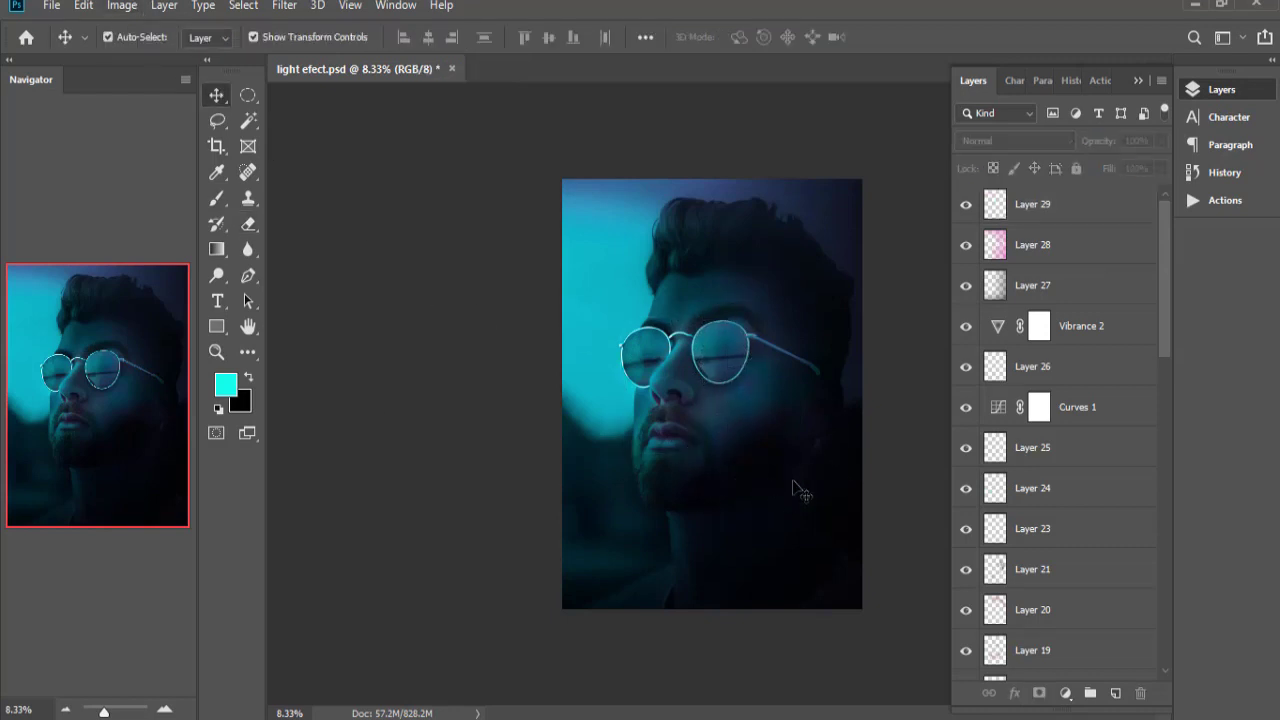
# In Camera Raw's Basic panel, set Temperature +9, raise Whites, and lift Blacks to +4.
pyautogui.hotkey('ctrl', '+')
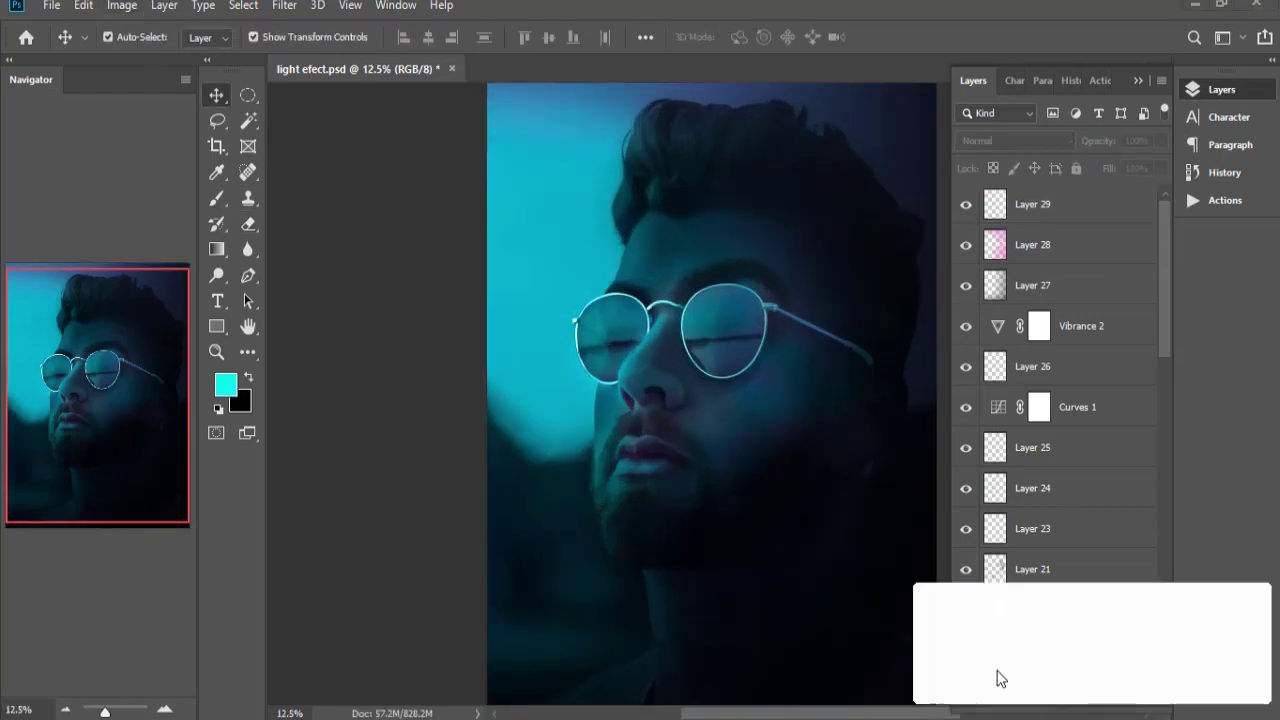
pyautogui.hotkey('ctrl', 'shift', 'a')
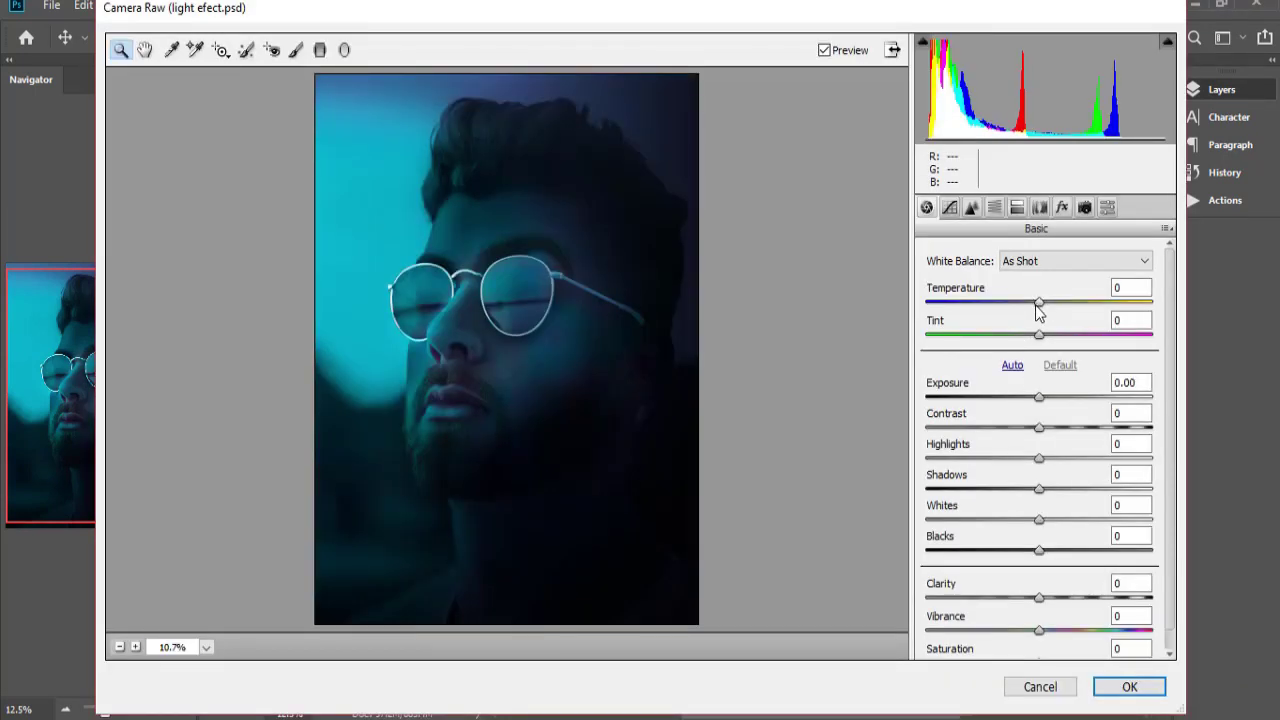
pyautogui.moveTo(1039, 301); pyautogui.dragTo(1024, 336)
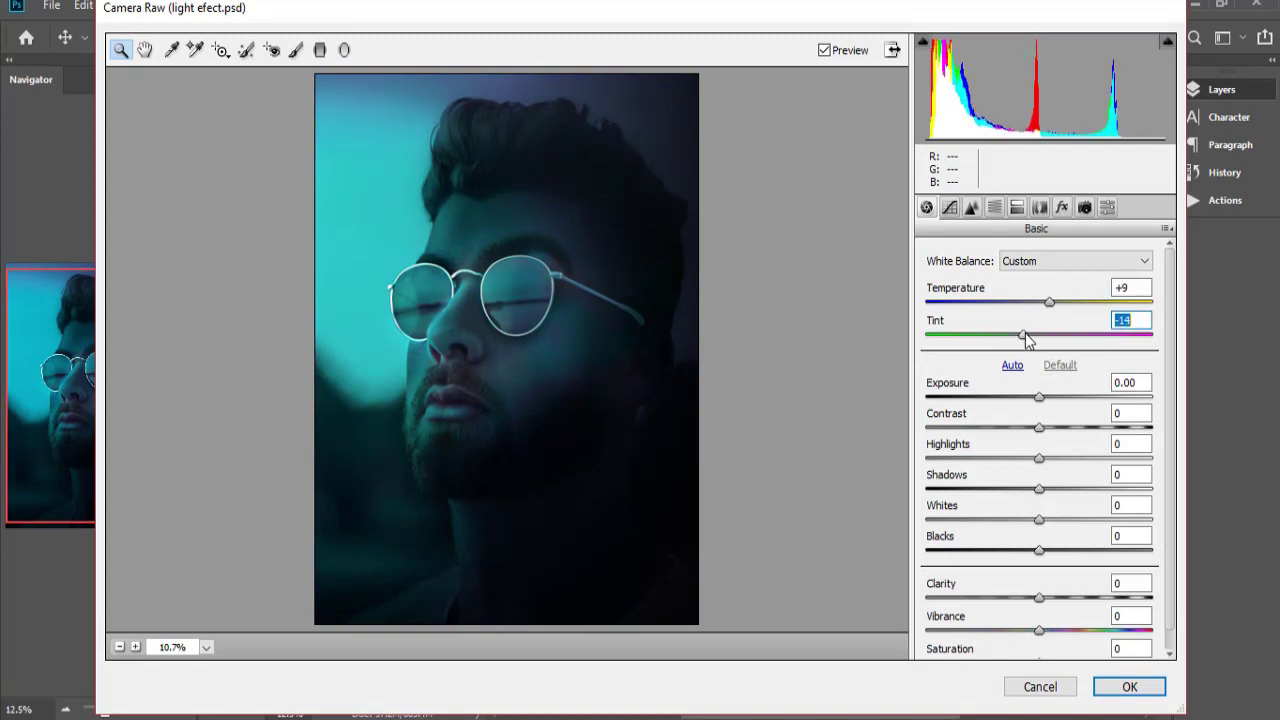
pyautogui.moveTo(1040, 521)
pyautogui.mouseDown()
pyautogui.moveTo(1052, 533)
pyautogui.moveTo(1034, 491)
pyautogui.moveTo(1050, 500)
pyautogui.moveTo(1041, 401)
pyautogui.mouseUp()
pyautogui.moveTo(1039, 551)
pyautogui.mouseDown()
pyautogui.moveTo(1051, 580)
pyautogui.moveTo(1151, 586)
pyautogui.moveTo(914, 579)
pyautogui.moveTo(1146, 570)
pyautogui.moveTo(1040, 585)
pyautogui.moveTo(1058, 586)
pyautogui.moveTo(1043, 613)
pyautogui.mouseUp()
pyautogui.scroll(-1, 1048, 585)
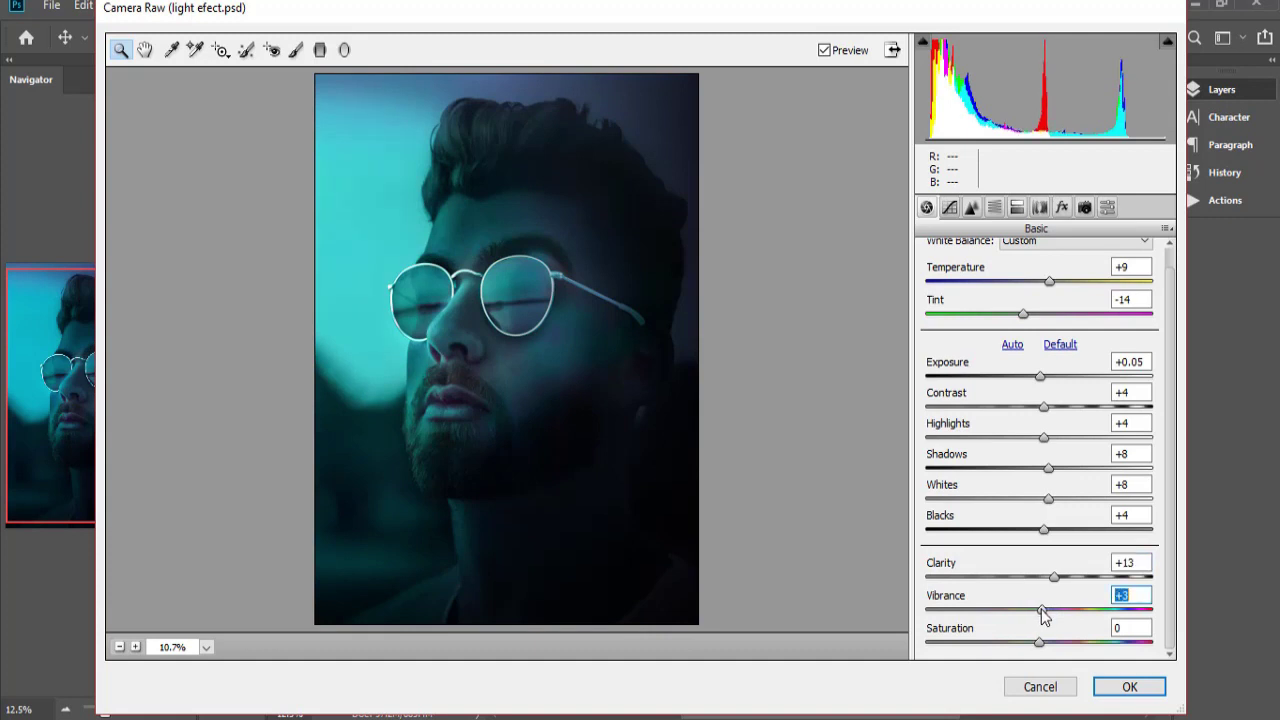
# Raise Camera Raw sharpening Detail to 55 and Masking to 100.
pyautogui.click(971, 207)
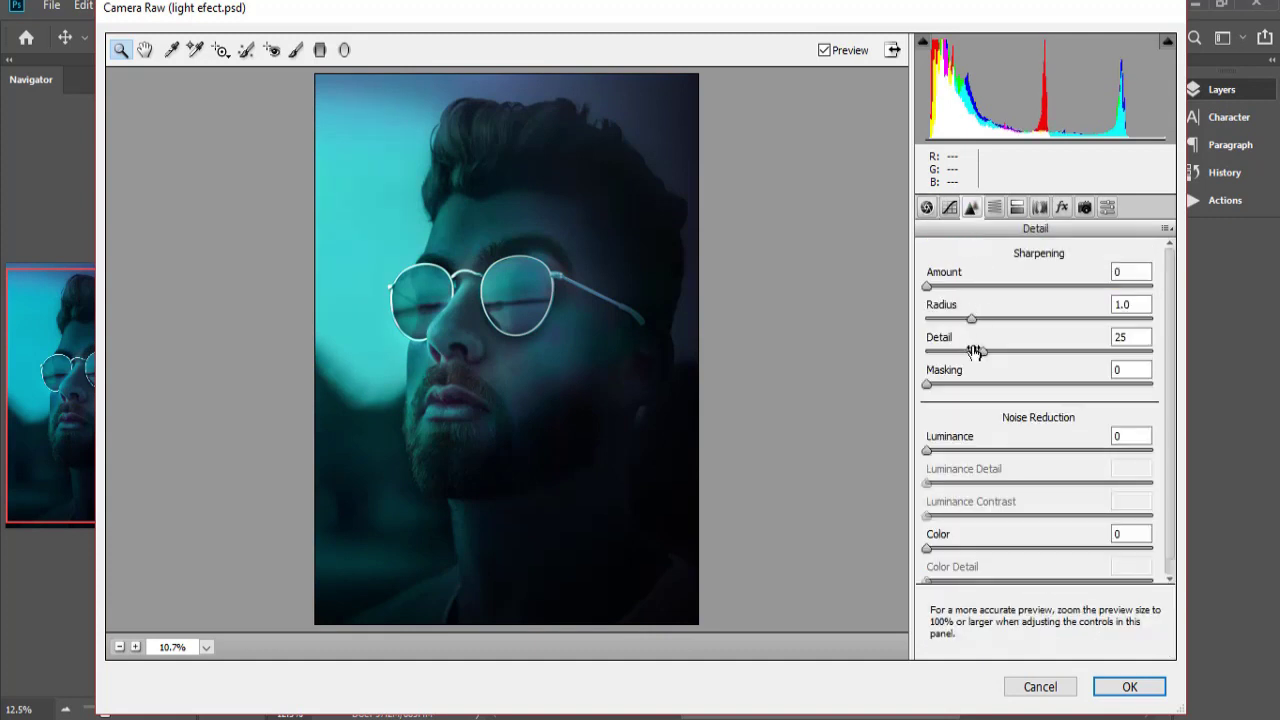
pyautogui.moveTo(926, 385); pyautogui.dragTo(1152, 386)
pyautogui.moveTo(984, 351); pyautogui.dragTo(1121, 371)
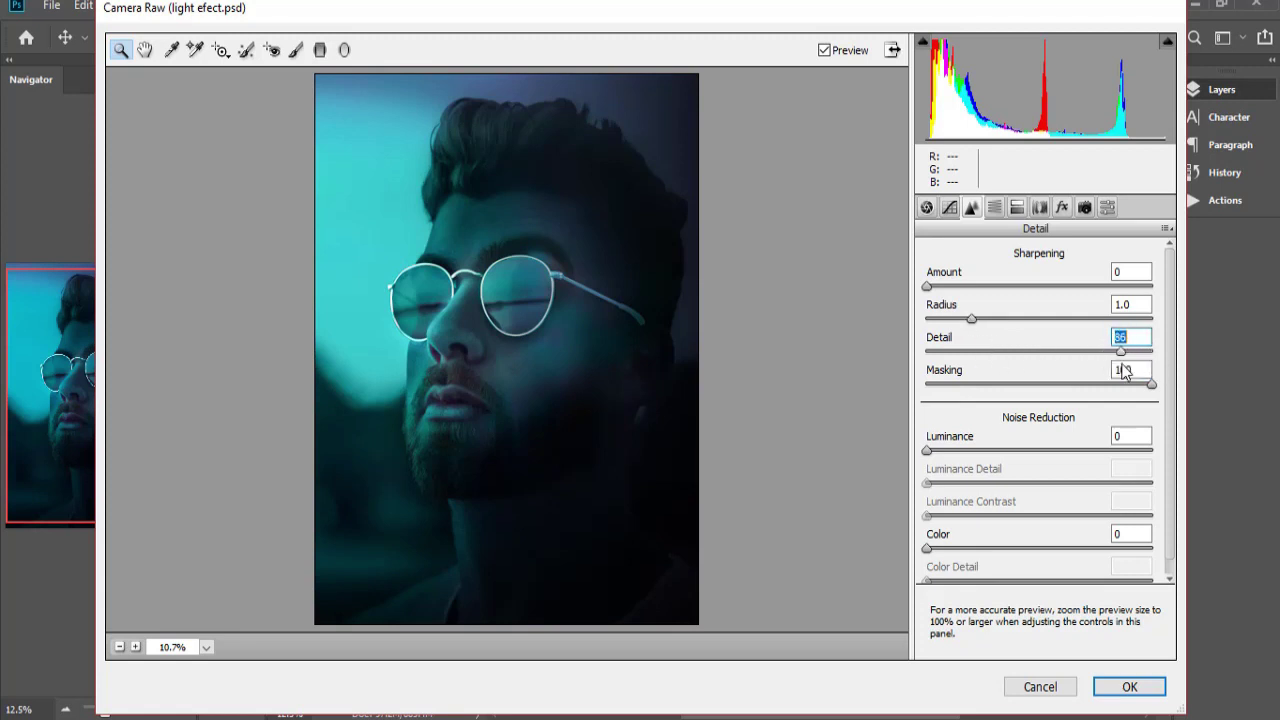
# Shift HSL hues: Reds +17, Aquas +10, Greens -3, Oranges +3, plus Yellows tweak.
pyautogui.click(993, 207)
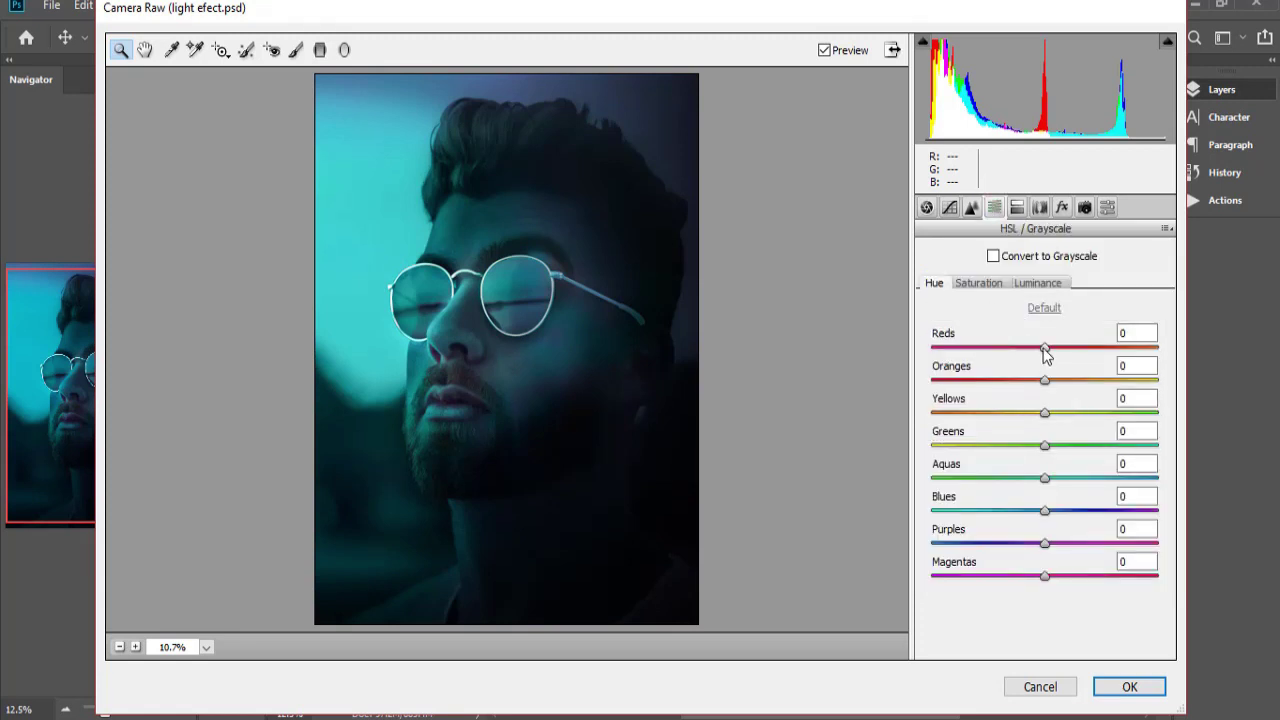
pyautogui.moveTo(1043, 350)
pyautogui.mouseDown()
pyautogui.moveTo(1080, 352)
pyautogui.moveTo(943, 353)
pyautogui.moveTo(1080, 350)
pyautogui.moveTo(1063, 349)
pyautogui.mouseUp()
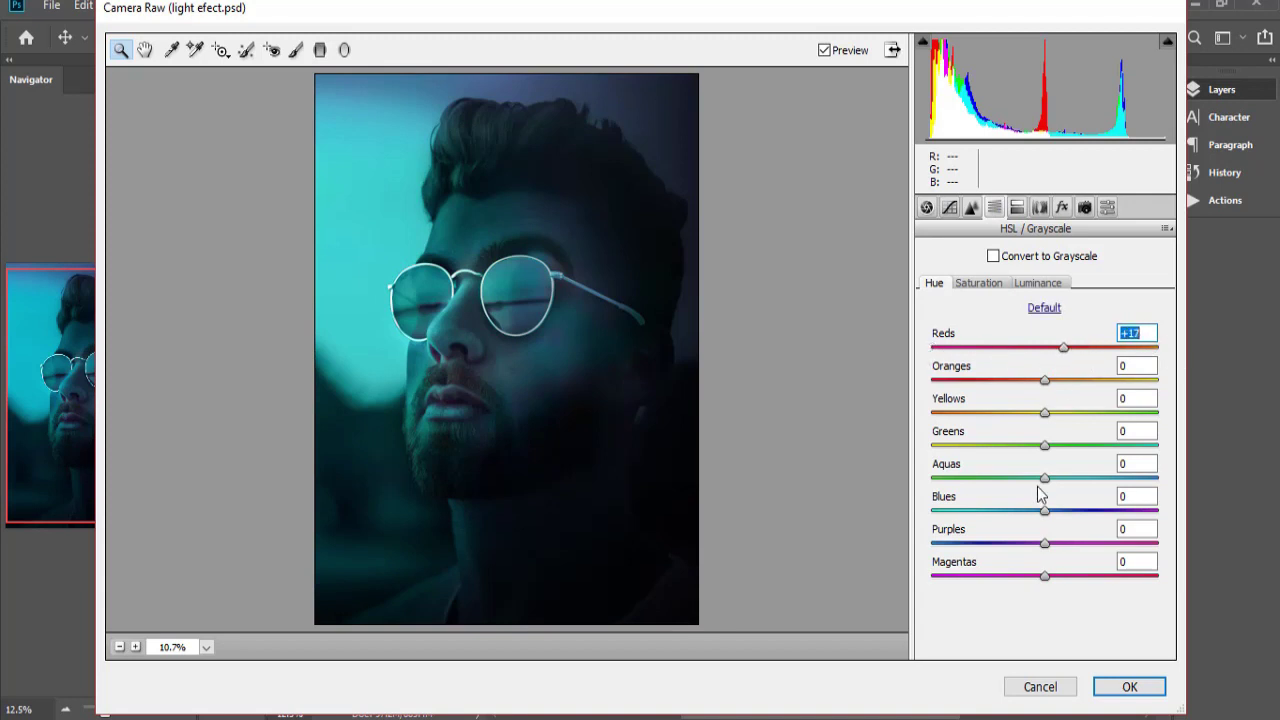
pyautogui.moveTo(1044, 478)
pyautogui.mouseDown()
pyautogui.moveTo(1056, 479)
pyautogui.moveTo(1048, 578)
pyautogui.mouseUp()
pyautogui.click(1046, 413)
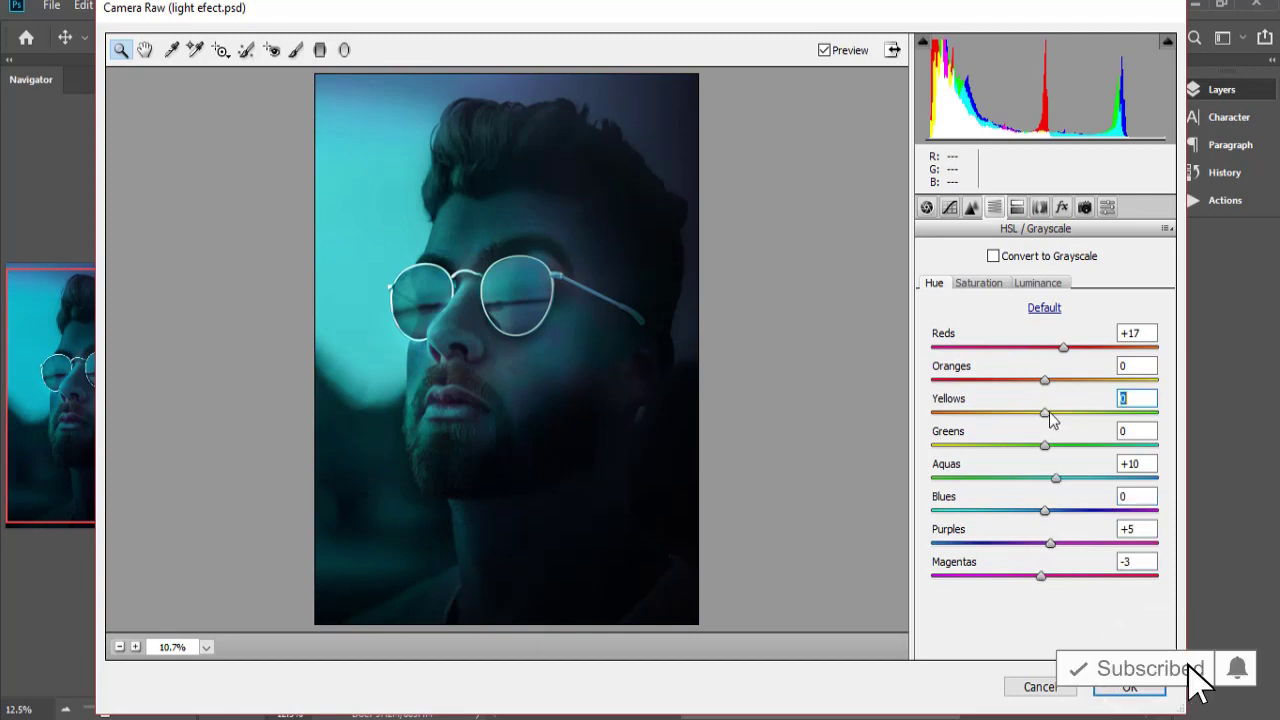
pyautogui.moveTo(1050, 413); pyautogui.dragTo(1041, 445)
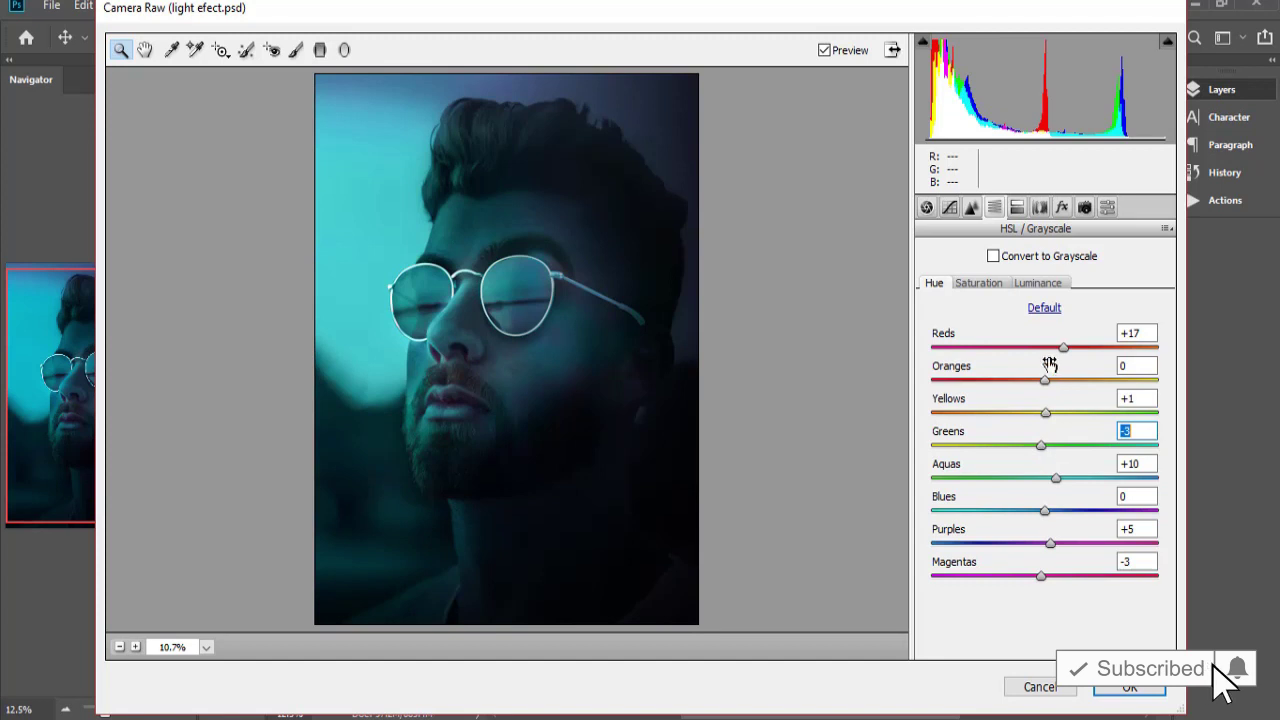
pyautogui.moveTo(1045, 380); pyautogui.dragTo(1048, 380)
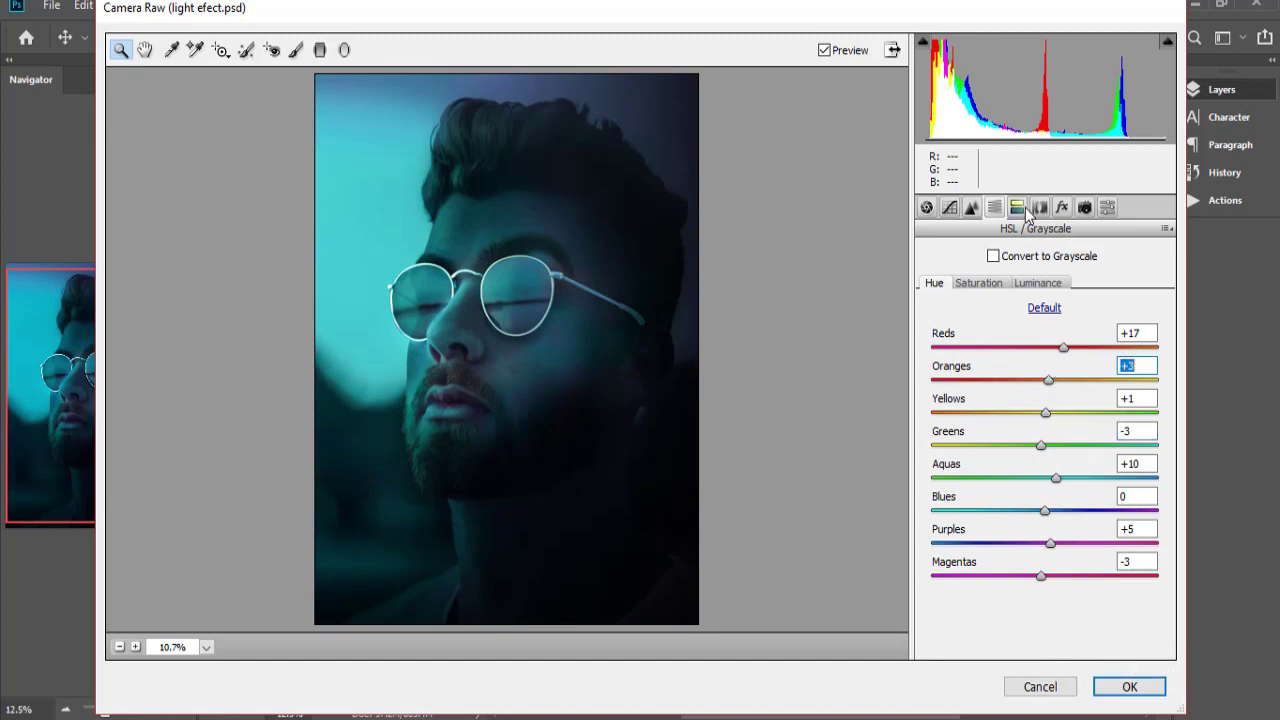
pyautogui.click(1039, 207)
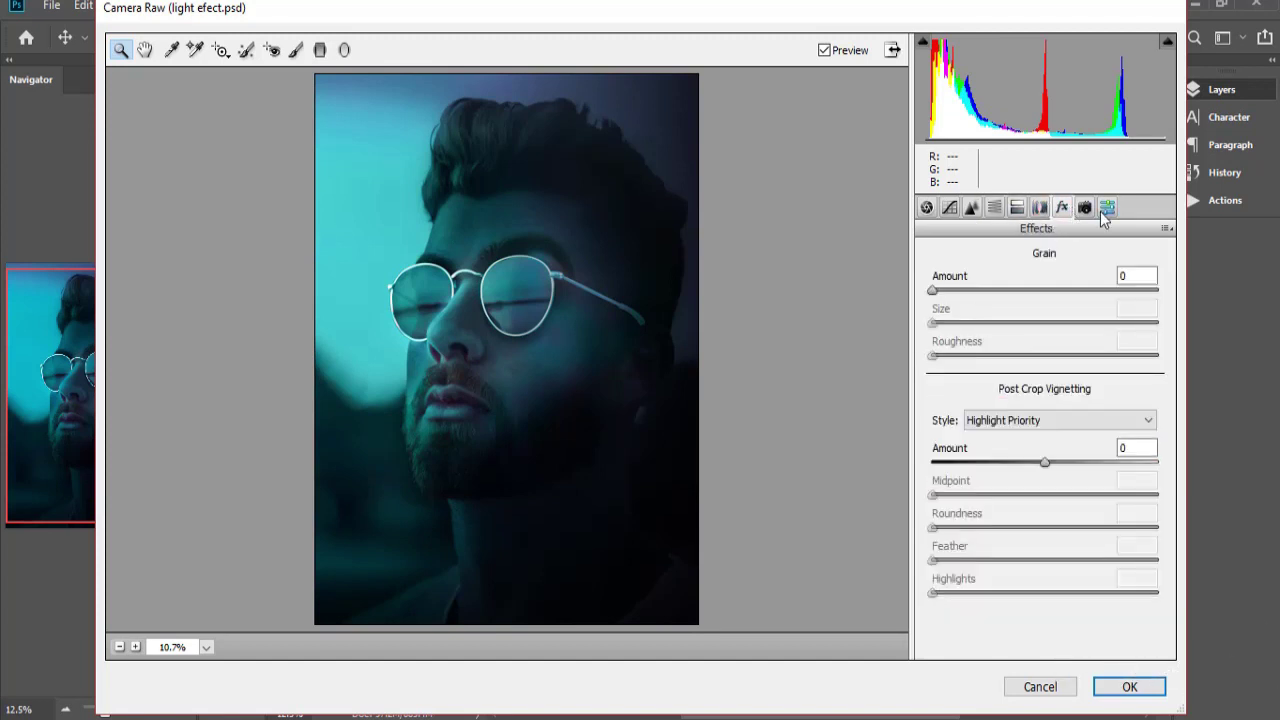
pyautogui.click(1084, 207)
pyautogui.click(926, 207)
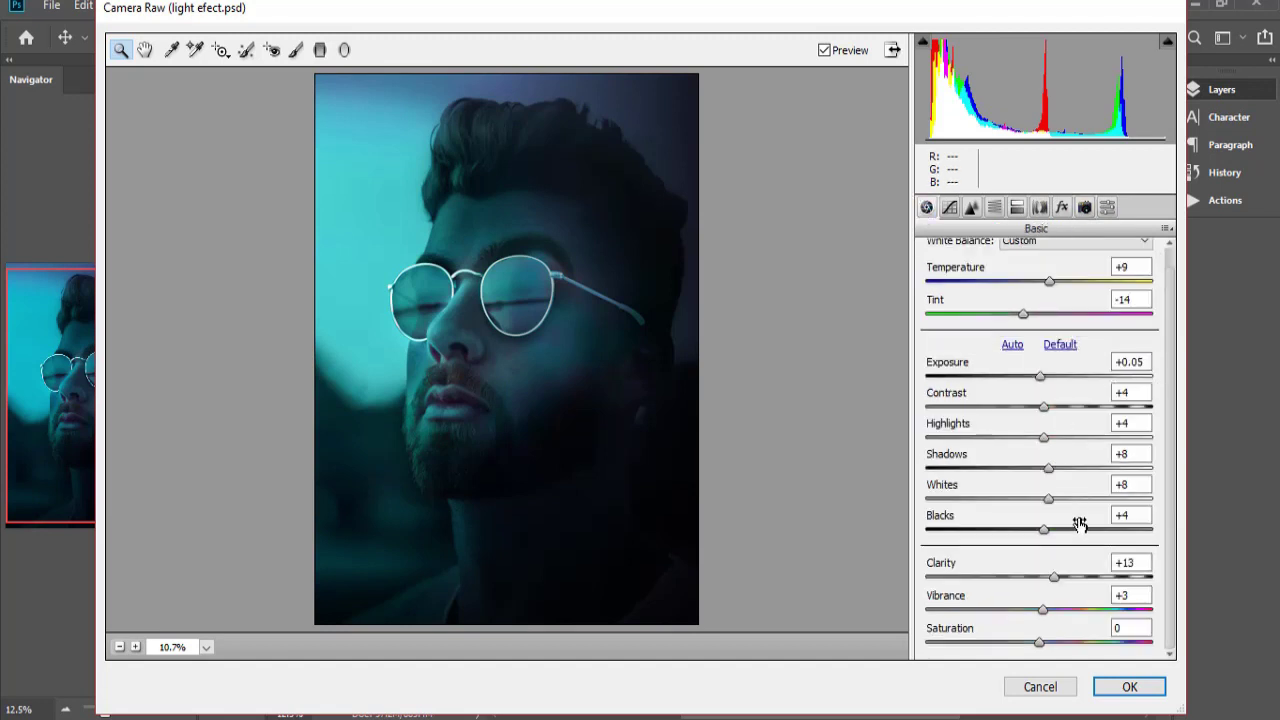
pyautogui.scroll(1, 1081, 525)
pyautogui.scroll(-1, 1080, 527)
# In the parametric Tone Curve, lift Highlights slightly and set Lights to +2.
pyautogui.click(949, 207)
pyautogui.scroll(-1, 1096, 630)
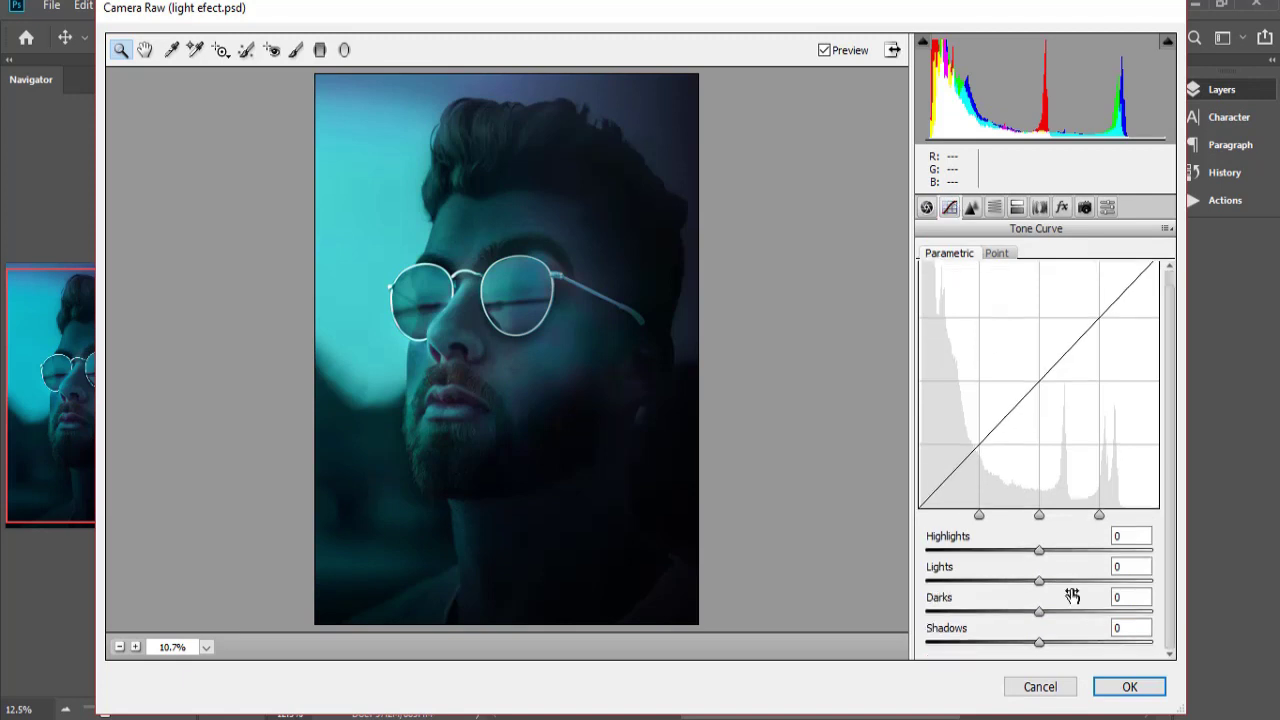
pyautogui.click(1135, 540)
pyautogui.press('Up')
pyautogui.press('Up')
pyautogui.press('Up')
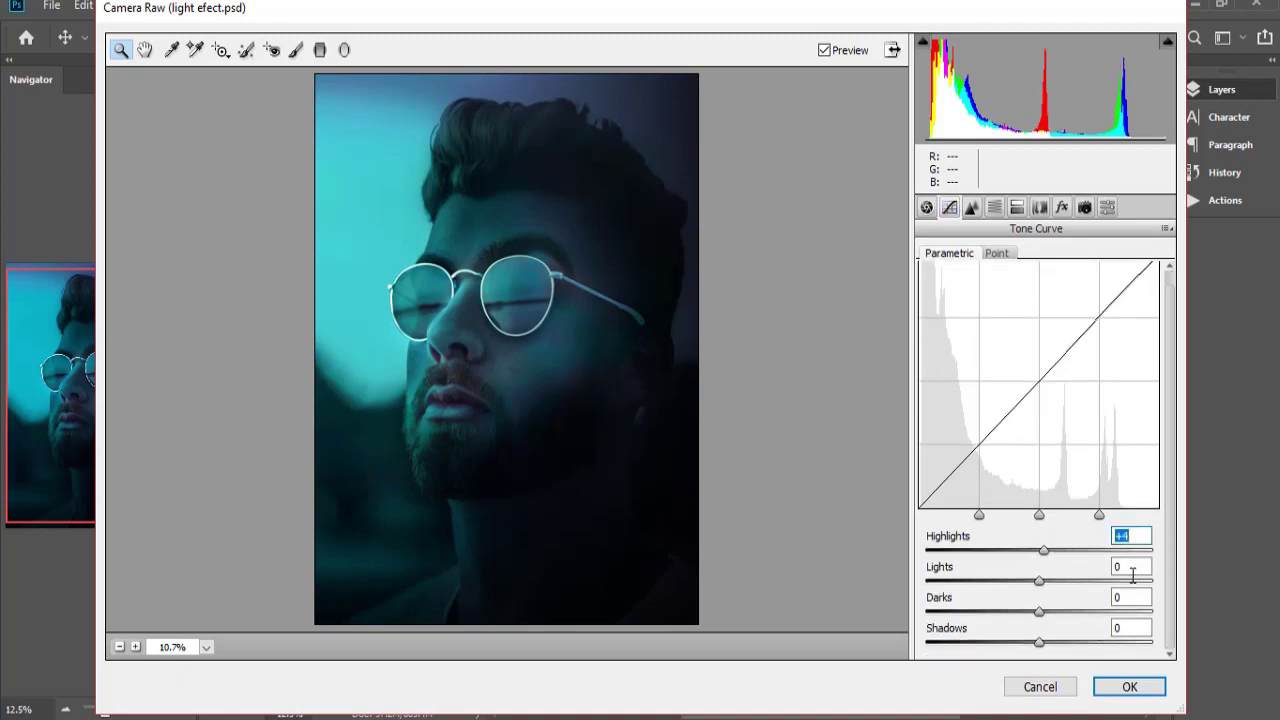
pyautogui.press('Tab')
pyautogui.hotkey('shift', 'Tab')
pyautogui.press('Down')
pyautogui.press('Down')
pyautogui.click(1130, 567)
pyautogui.press('Up')
pyautogui.press('Up')
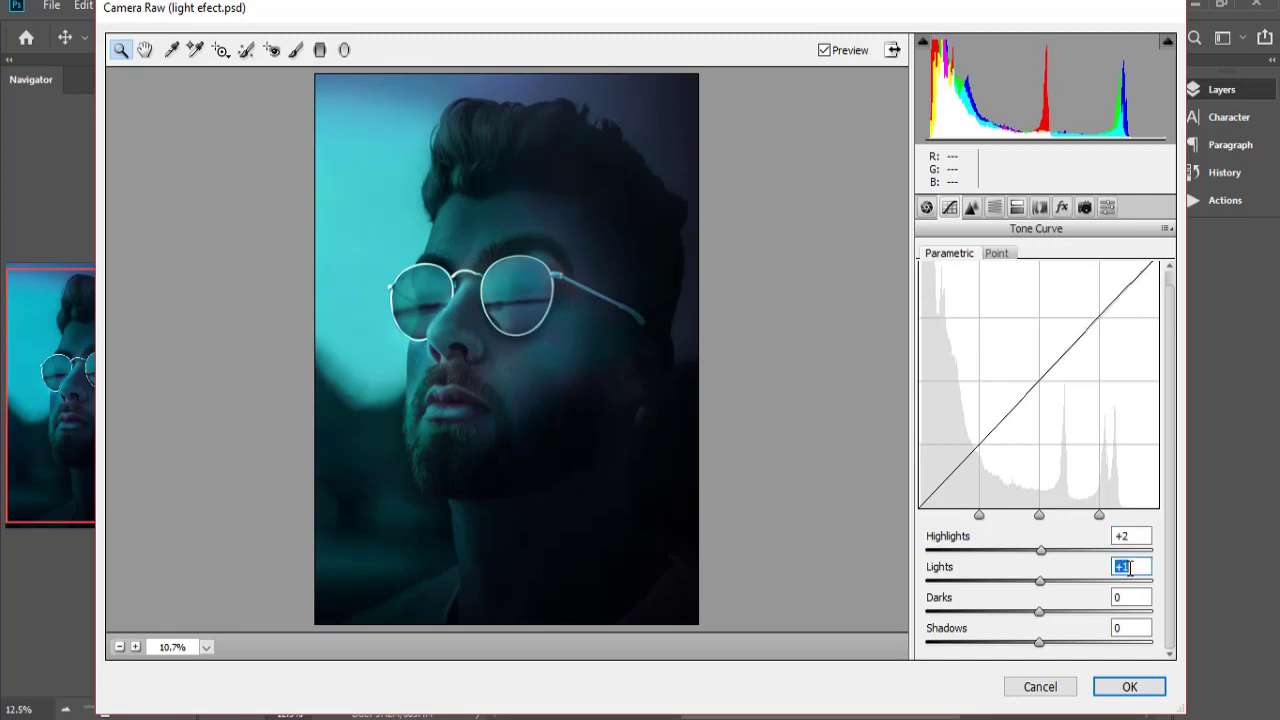
# Set curve Darks to -2, Shadows to -3, and Highlights to +3.
pyautogui.click(1128, 598)
pyautogui.press('Down')
pyautogui.press('Down')
pyautogui.press('Down')
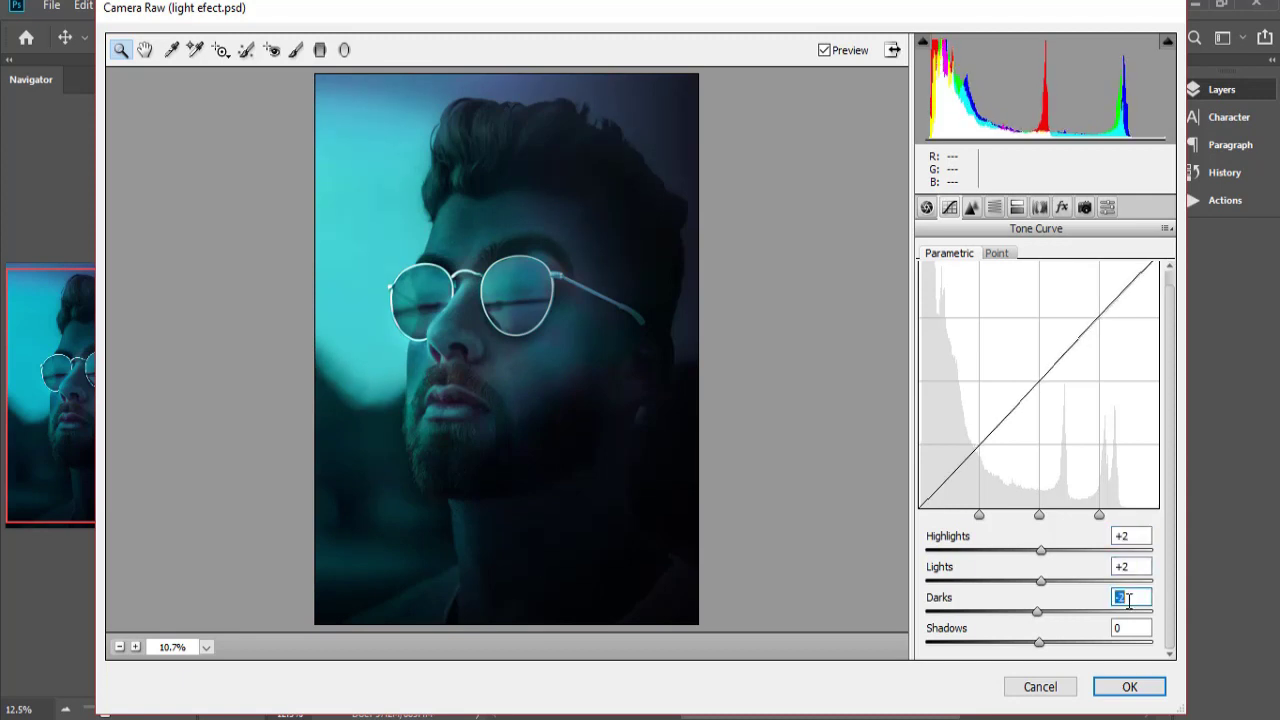
pyautogui.press('Up')
pyautogui.click(1128, 627)
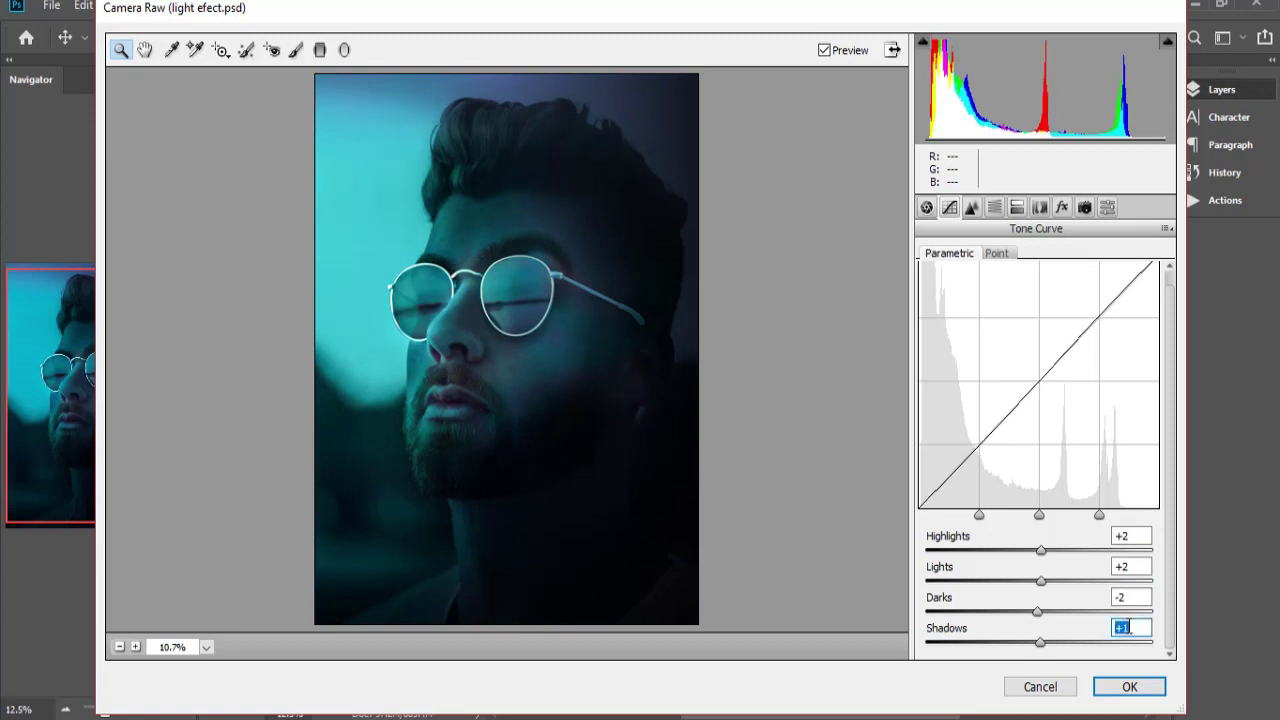
pyautogui.press('Down')
pyautogui.press('Down')
pyautogui.press('Down')
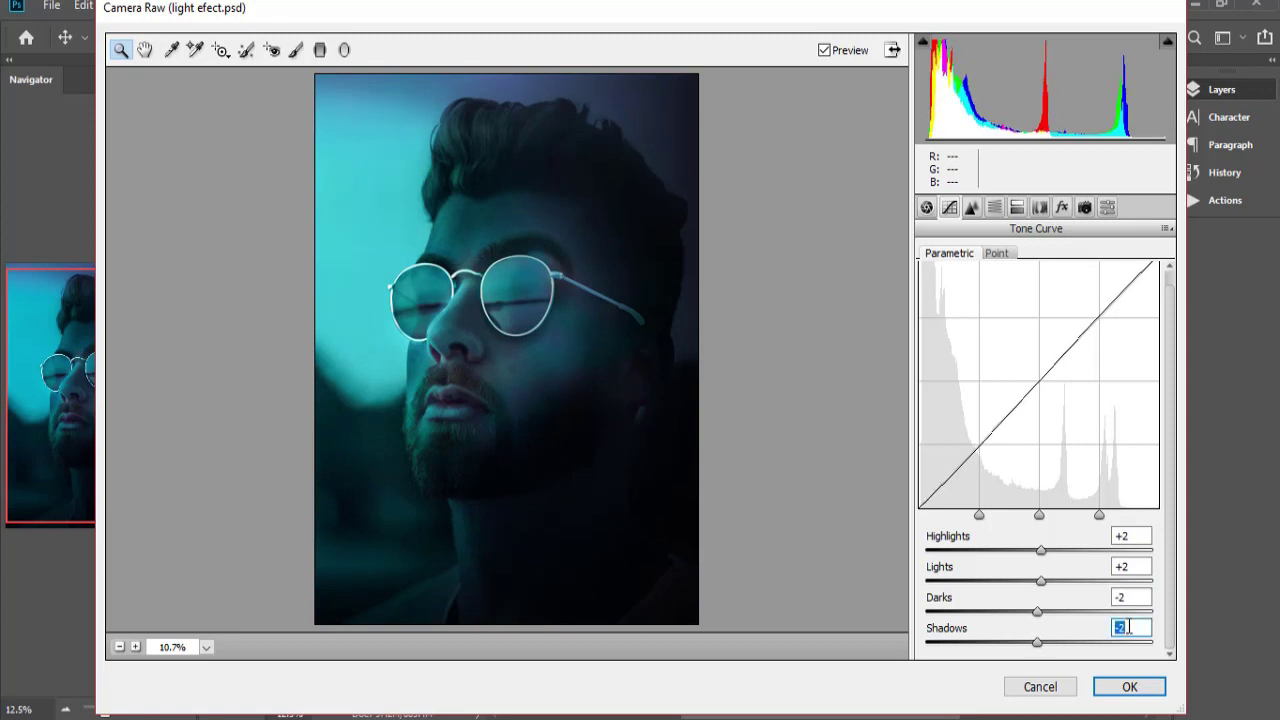
pyautogui.click(1128, 537)
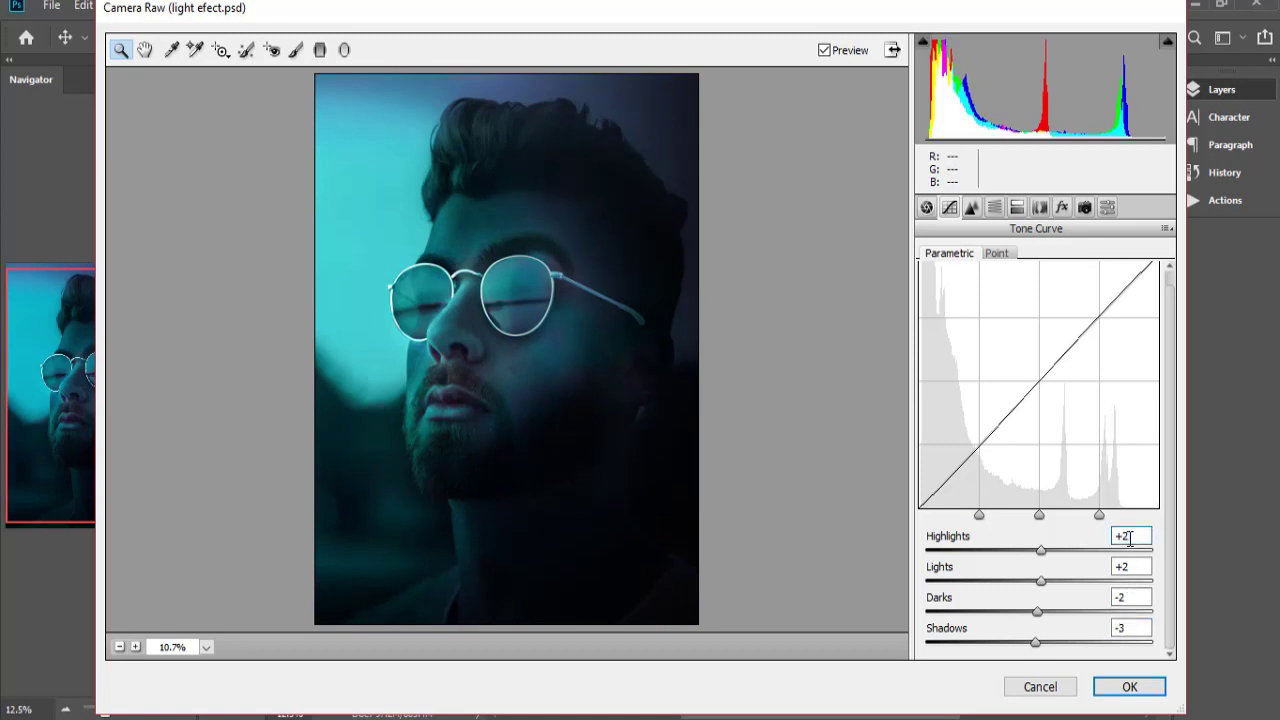
pyautogui.press('Up')
pyautogui.scroll(1, 1158, 594)
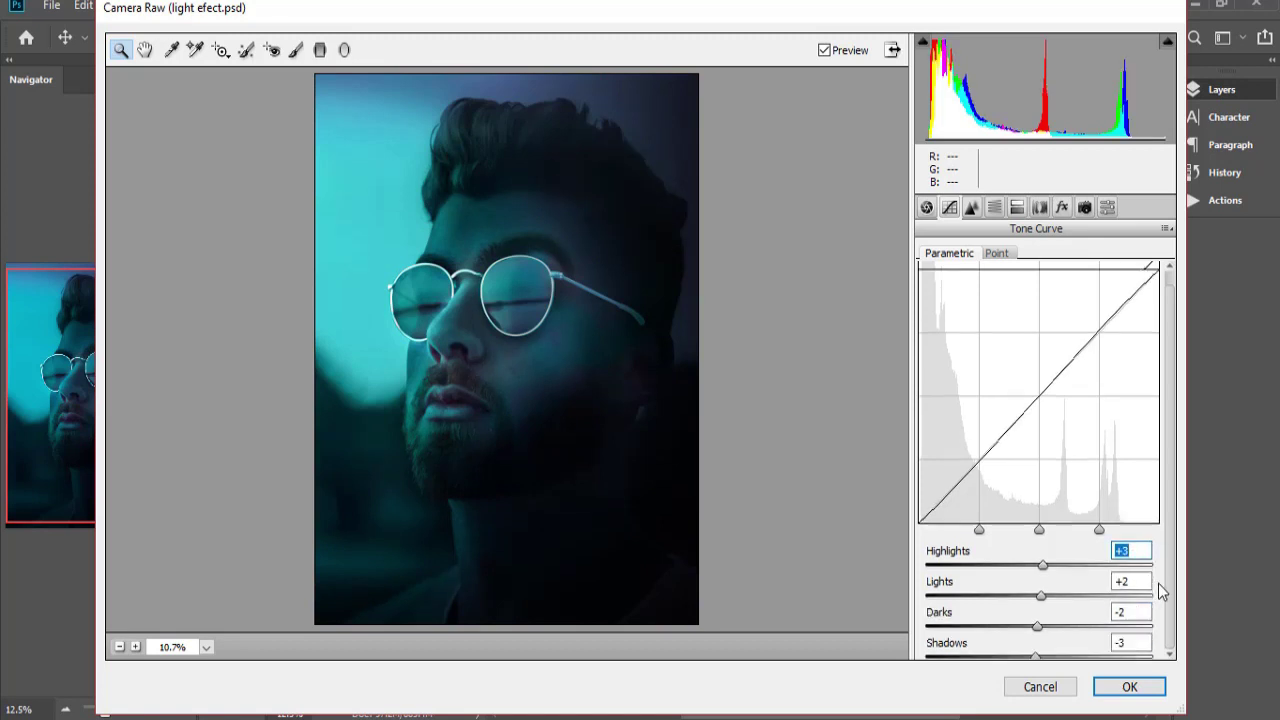
pyautogui.click(997, 253)
pyautogui.click(951, 253)
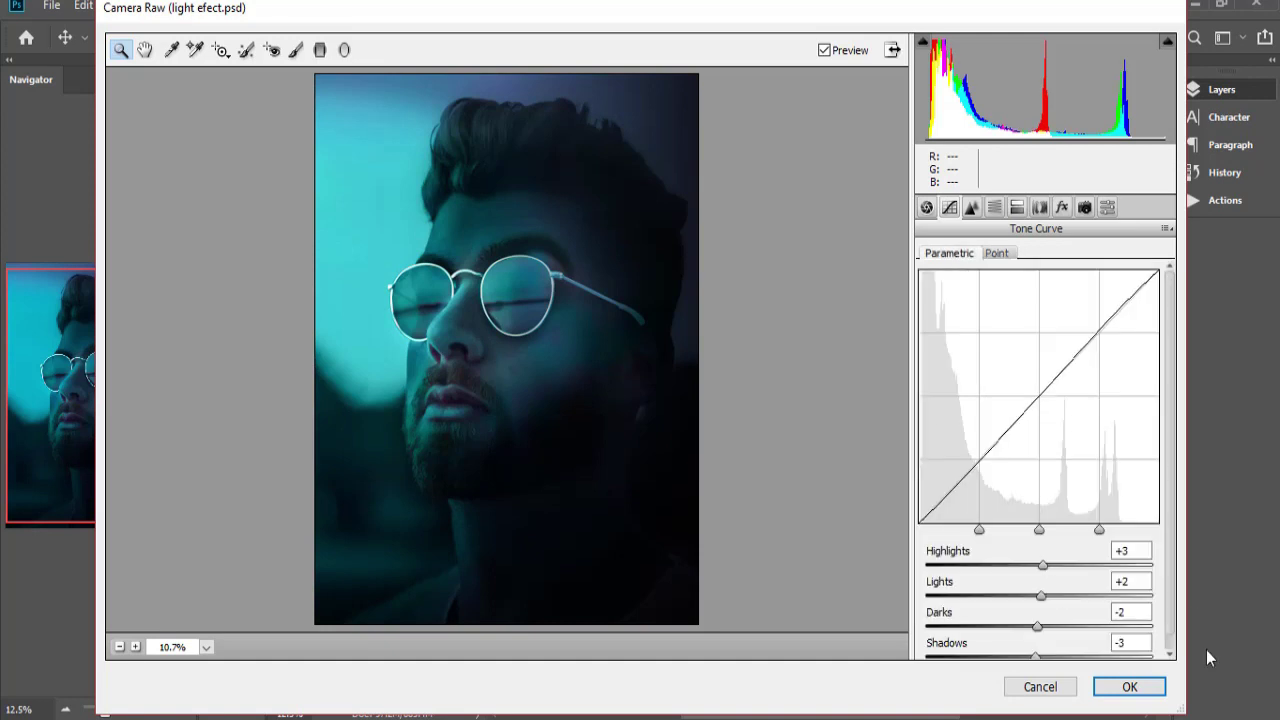
# Apply the grade to Group 1 copy, zoom out, and toggle its visibility to compare.
pyautogui.click(1129, 686)
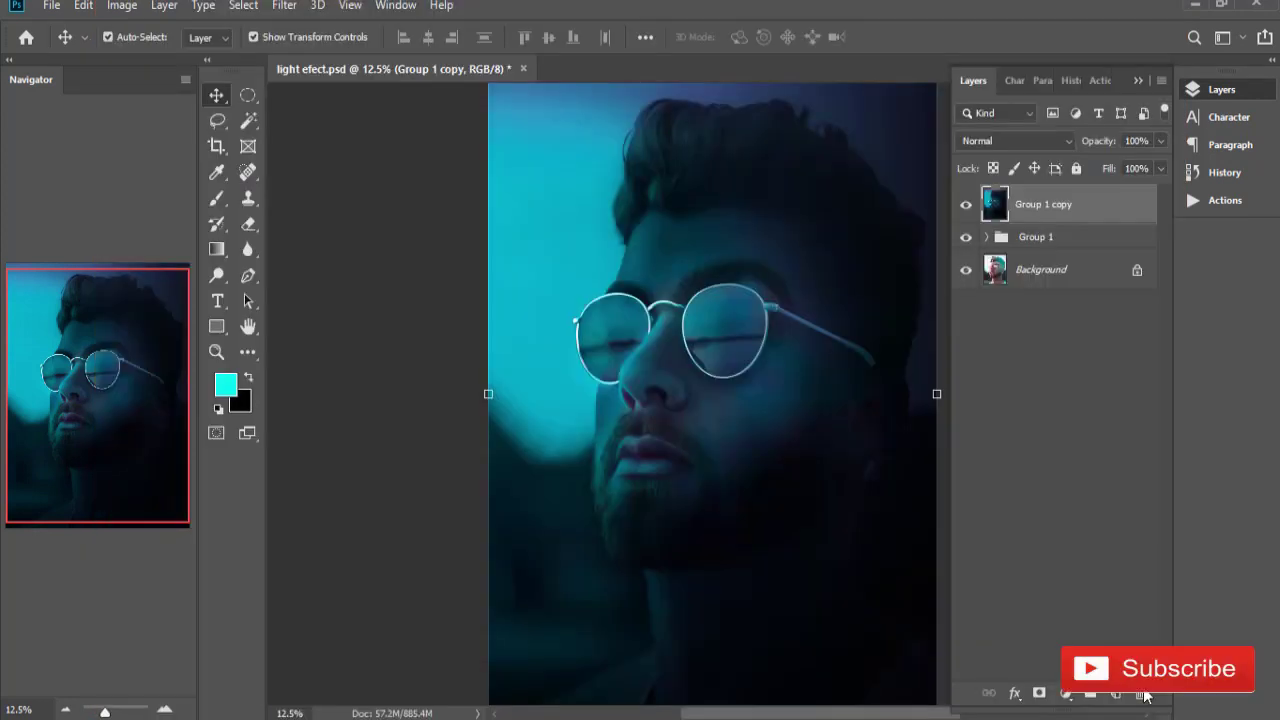
pyautogui.click(1065, 541)
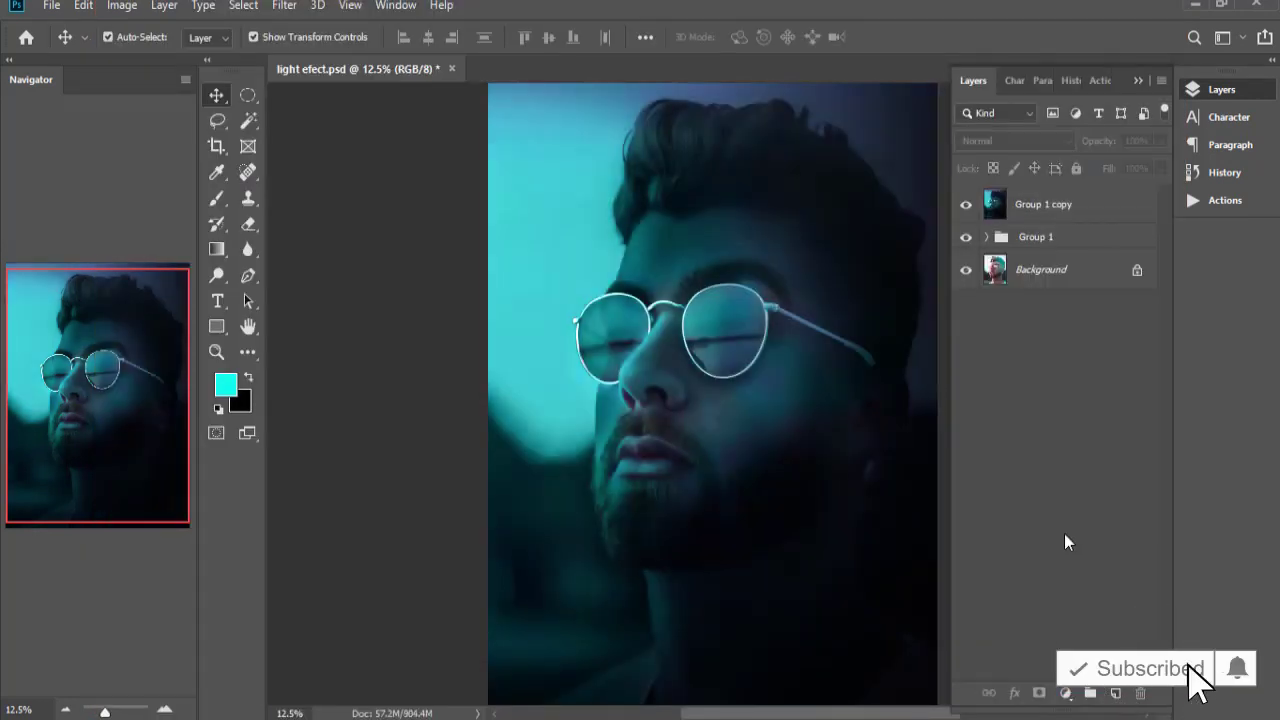
pyautogui.hotkey('ctrl', '-')
pyautogui.click(965, 205)
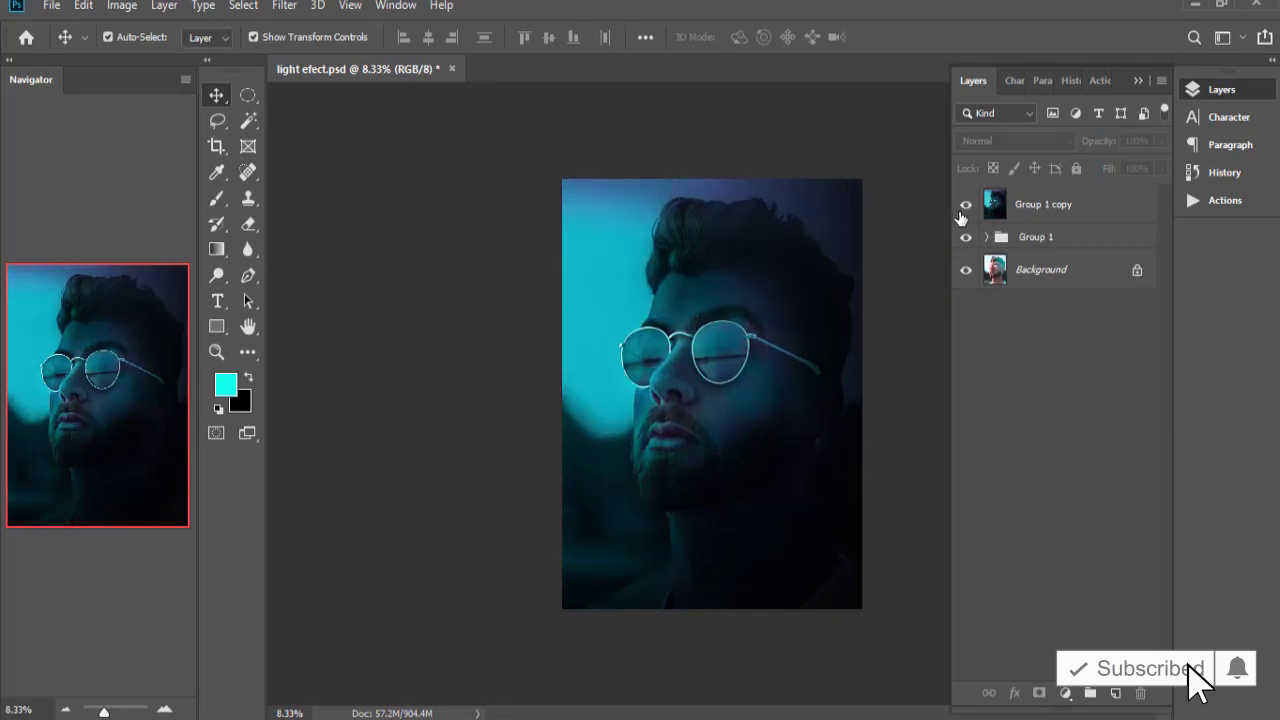